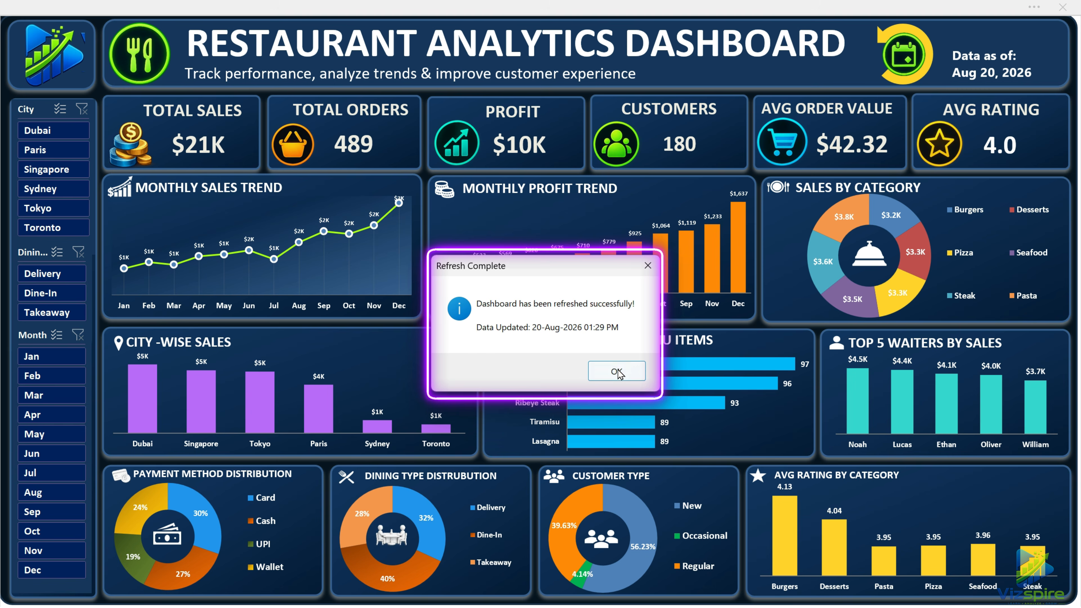
Dismiss the refresh message, view the dashboard filtered by individual cities from Dubai to Toronto, and clear the city filter.
{"action": "left_click", "coordinate": [617, 374]}
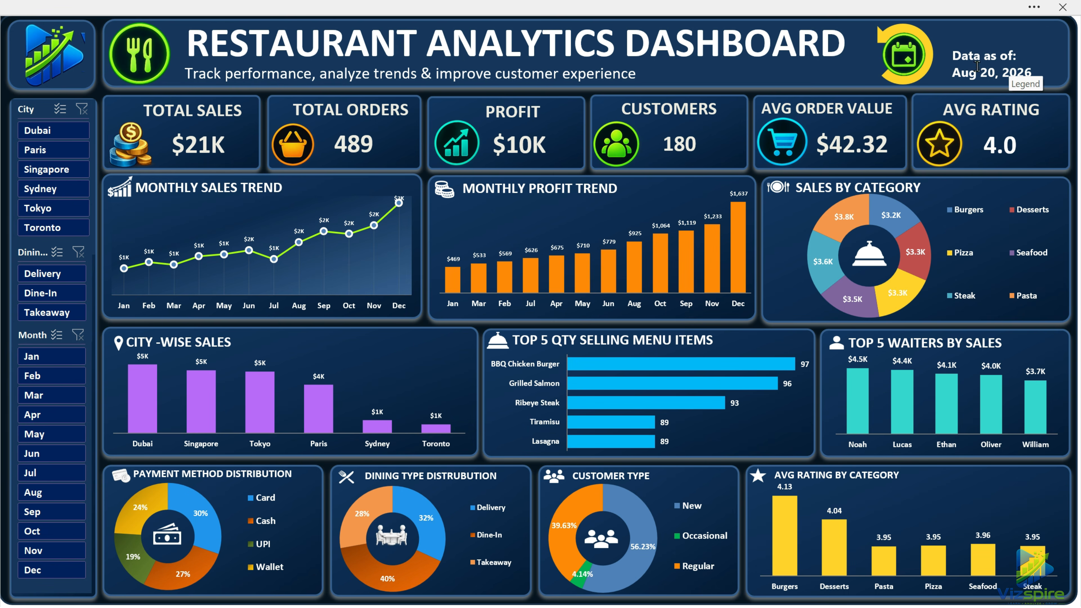
{"action": "left_click", "coordinate": [68, 131]}
{"action": "left_click", "coordinate": [73, 148]}
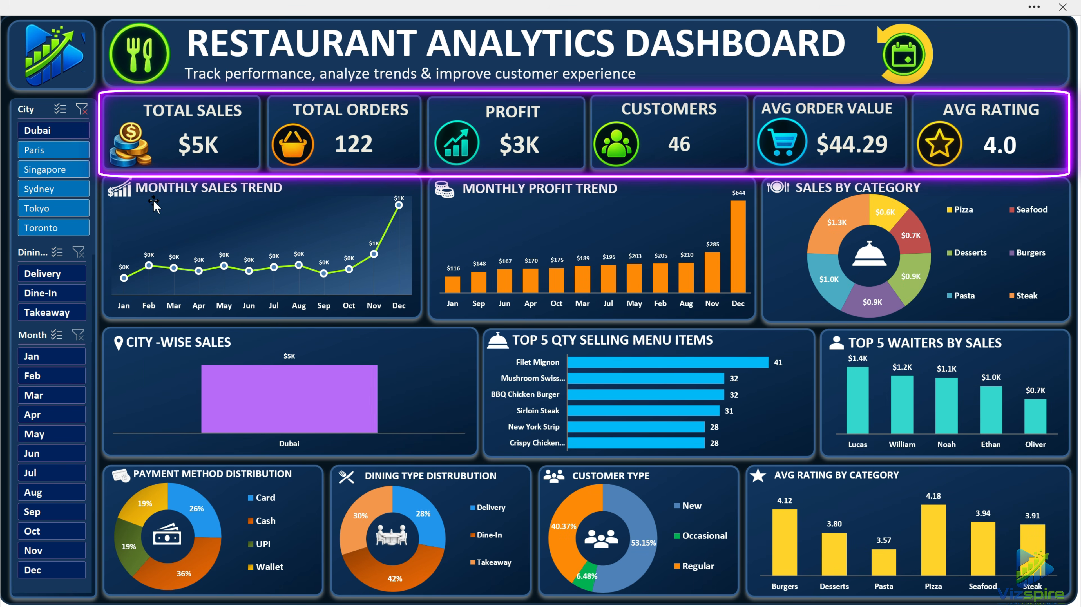
{"action": "left_click", "coordinate": [70, 170]}
{"action": "left_click", "coordinate": [71, 188]}
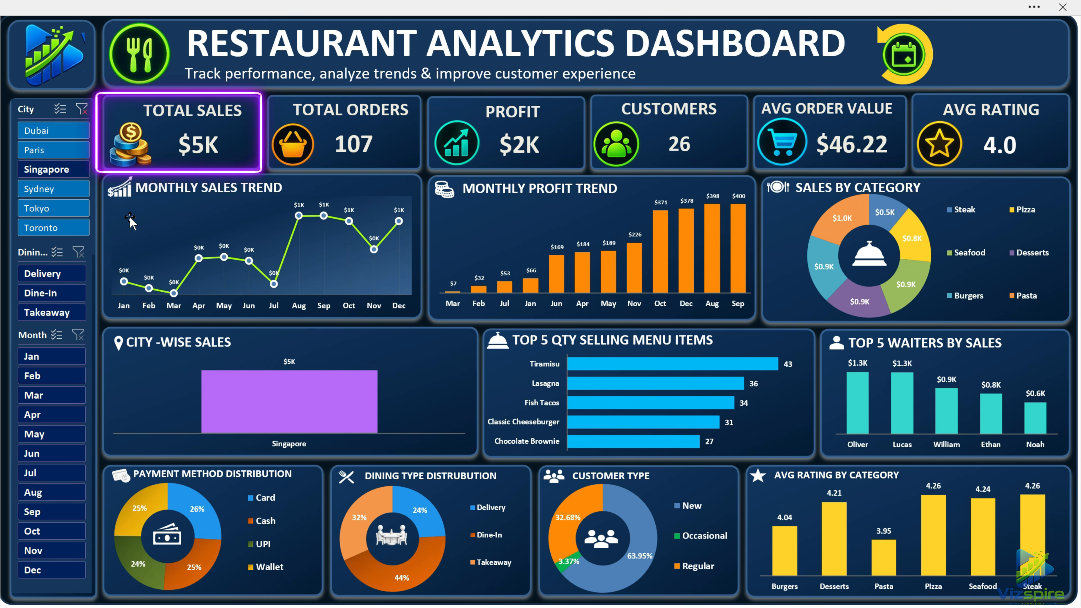
{"action": "left_click", "coordinate": [73, 211]}
{"action": "left_click", "coordinate": [72, 227]}
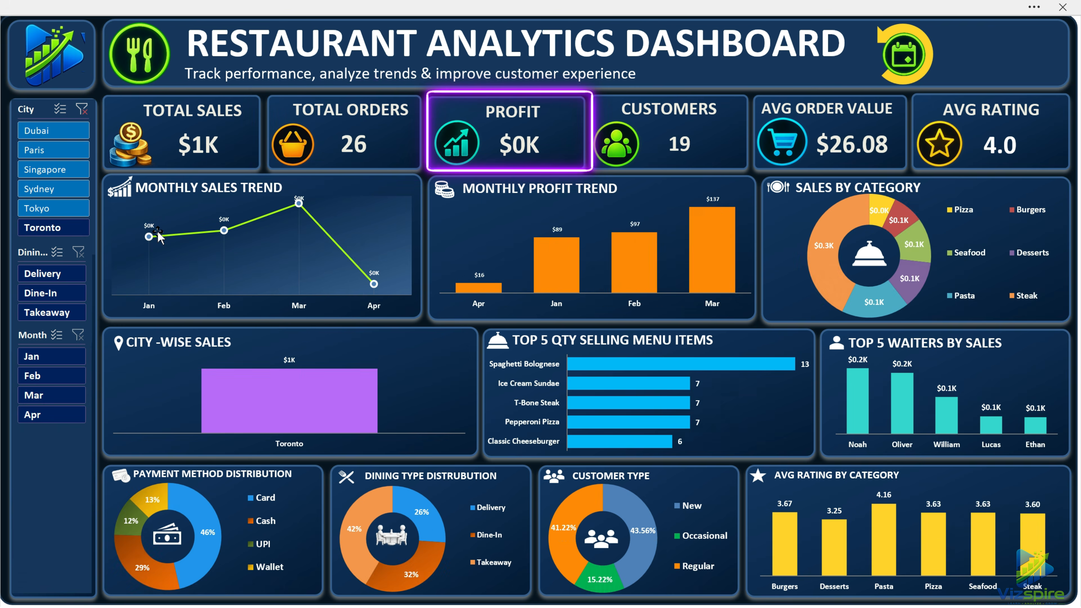
{"action": "left_click", "coordinate": [82, 109]}
View the dashboard for Delivery, Dine-In and Takeaway in turn, and clear the dining type filter.
{"action": "left_click", "coordinate": [66, 274]}
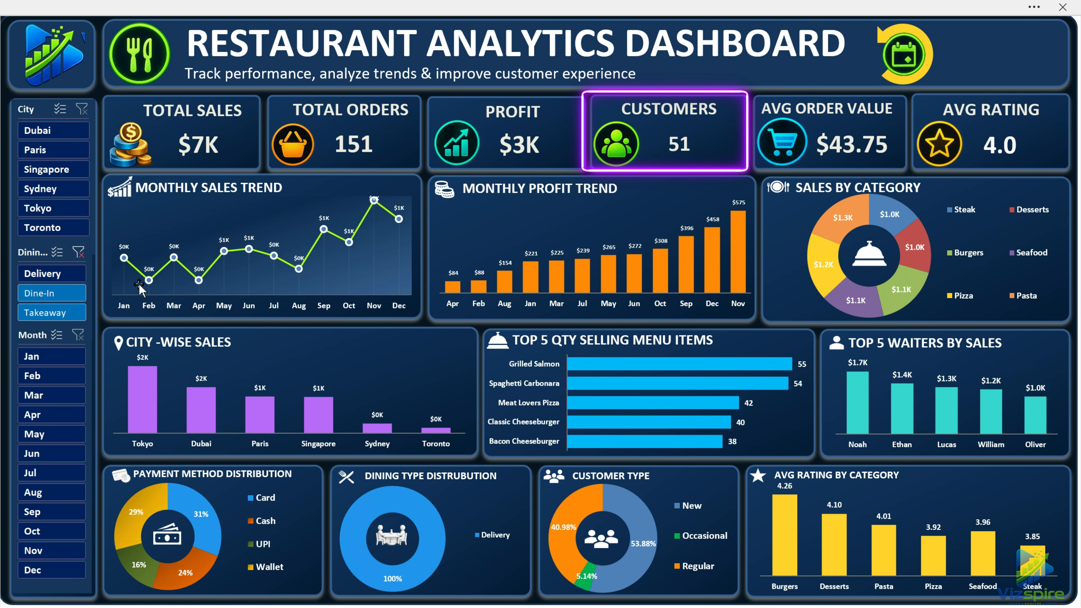
{"action": "left_click", "coordinate": [74, 298]}
{"action": "left_click", "coordinate": [73, 313]}
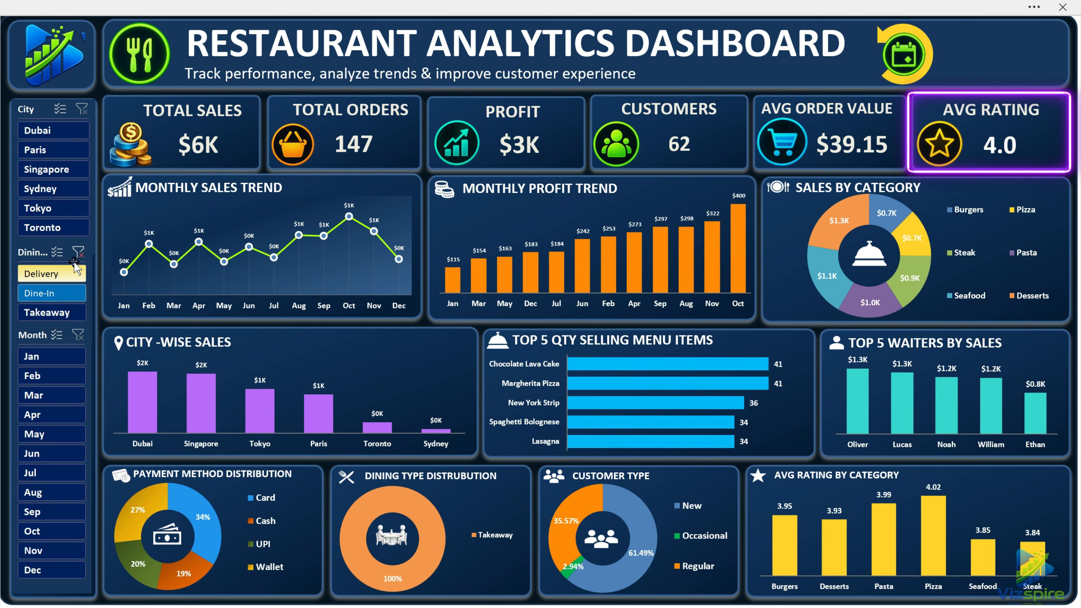
{"action": "left_click", "coordinate": [81, 254]}
View the dashboard for several month ranges, including May to August, and clear the month filter.
{"action": "left_click_drag", "start_coordinate": [51, 356], "coordinate": [69, 421]}
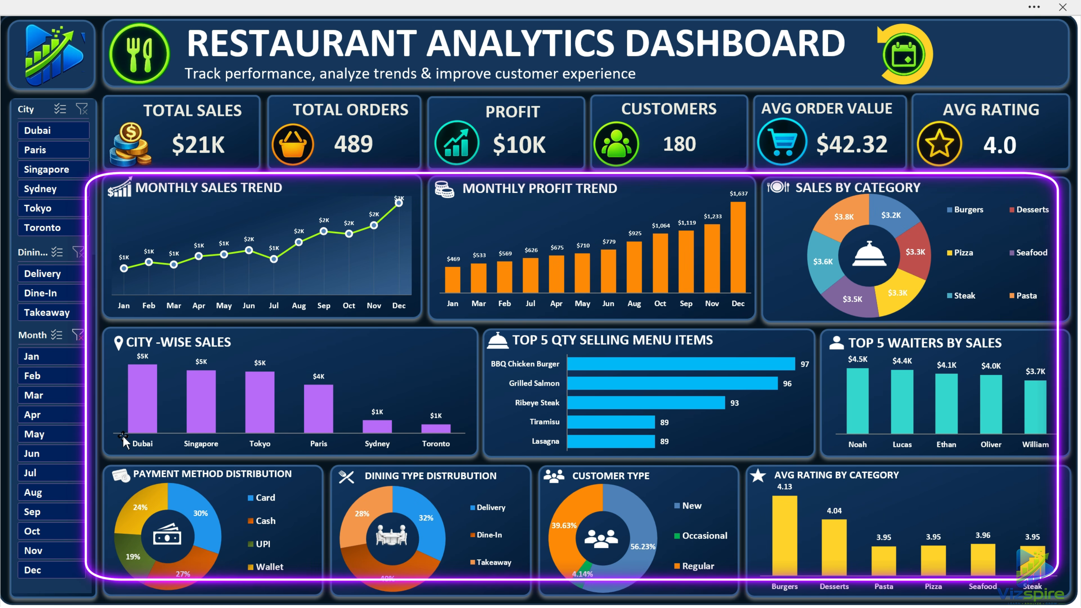
{"action": "left_click_drag", "start_coordinate": [64, 473], "coordinate": [66, 495]}
{"action": "left_click", "coordinate": [57, 549]}
{"action": "left_click_drag", "start_coordinate": [56, 545], "coordinate": [54, 439]}
{"action": "left_click_drag", "start_coordinate": [66, 357], "coordinate": [62, 532]}
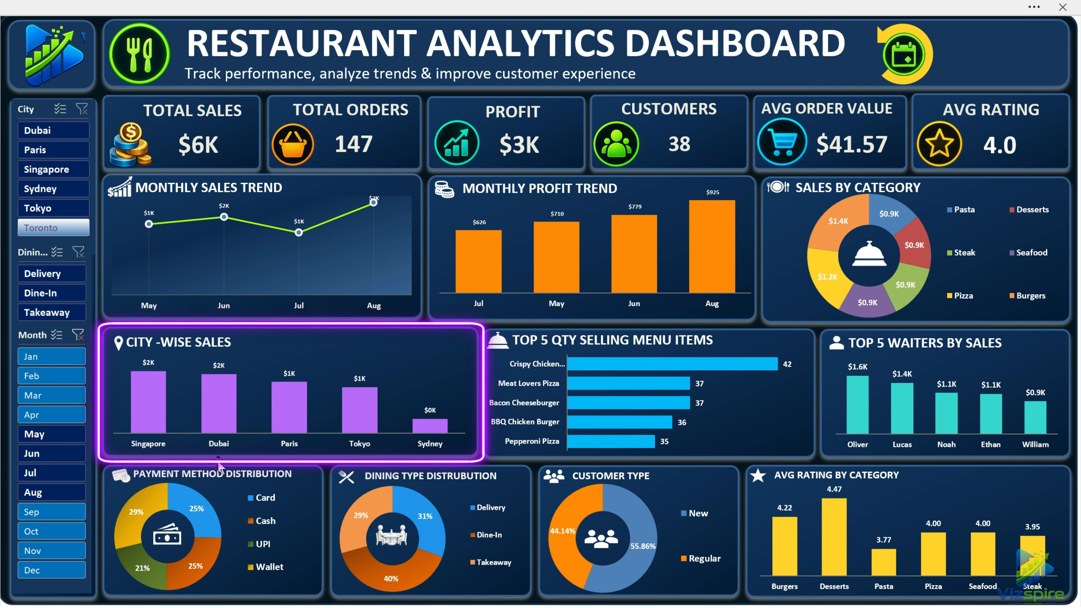
{"action": "left_click", "coordinate": [81, 337]}
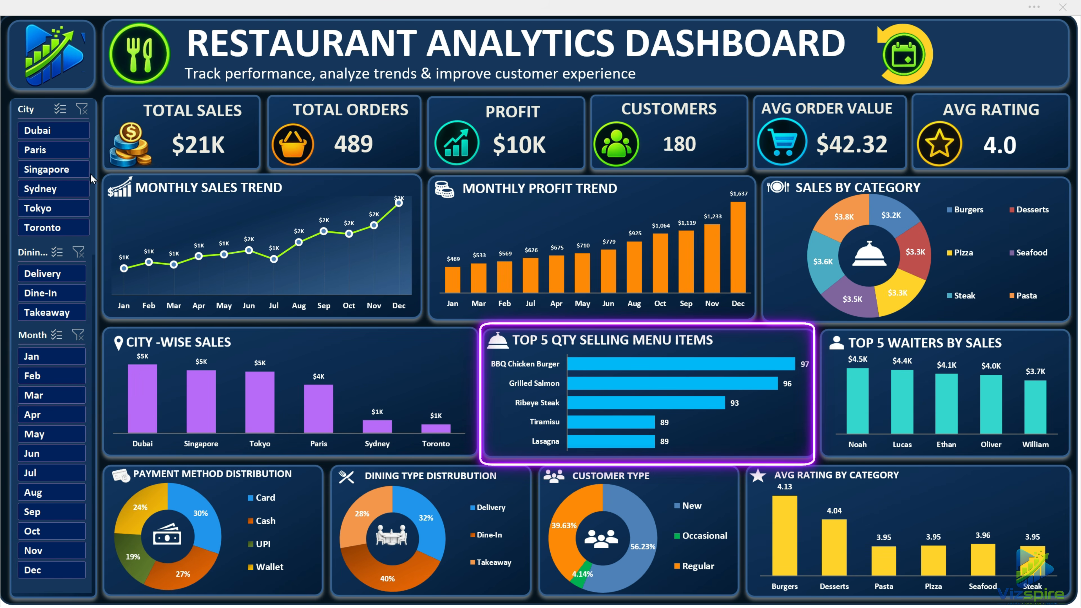
Switch the dashboard through each of the six cities again and reset the city filter.
{"action": "left_click", "coordinate": [63, 136]}
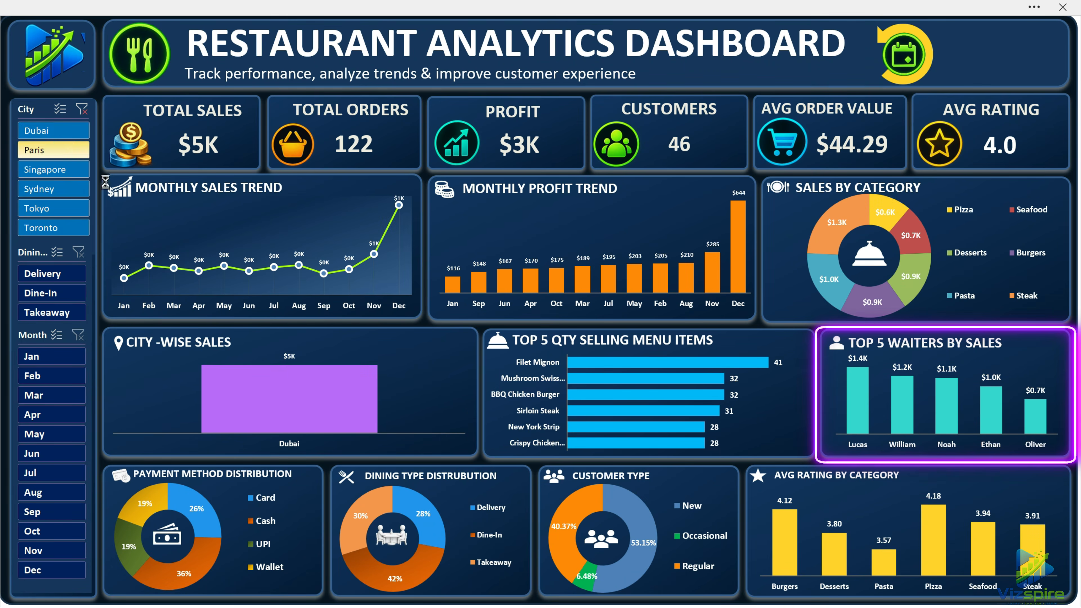
{"action": "left_click", "coordinate": [53, 150]}
{"action": "left_click", "coordinate": [53, 170]}
{"action": "left_click", "coordinate": [53, 189]}
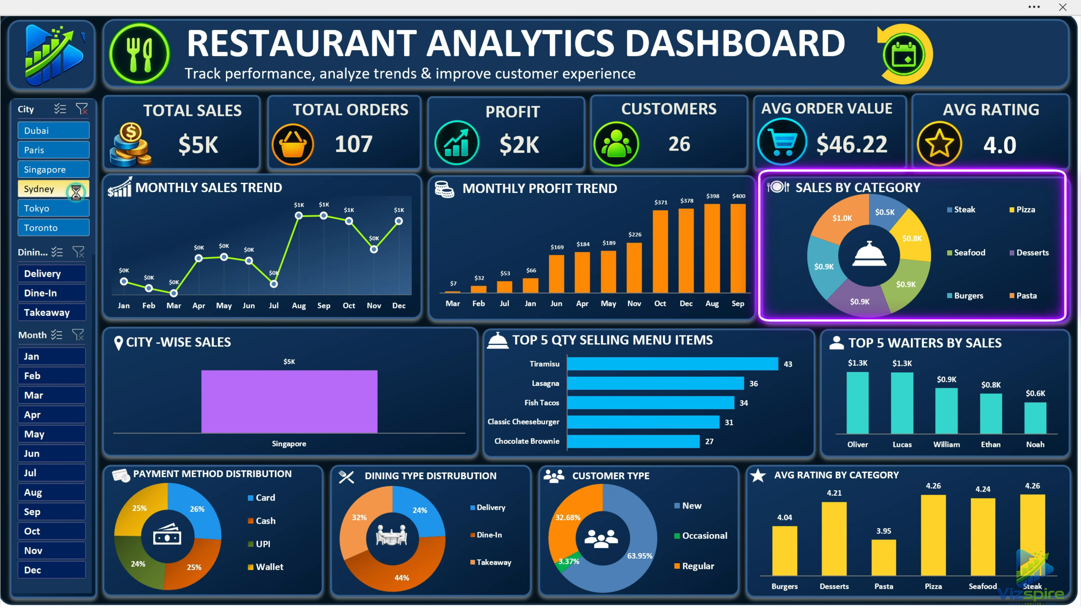
{"action": "left_click", "coordinate": [54, 208]}
{"action": "left_click", "coordinate": [76, 230]}
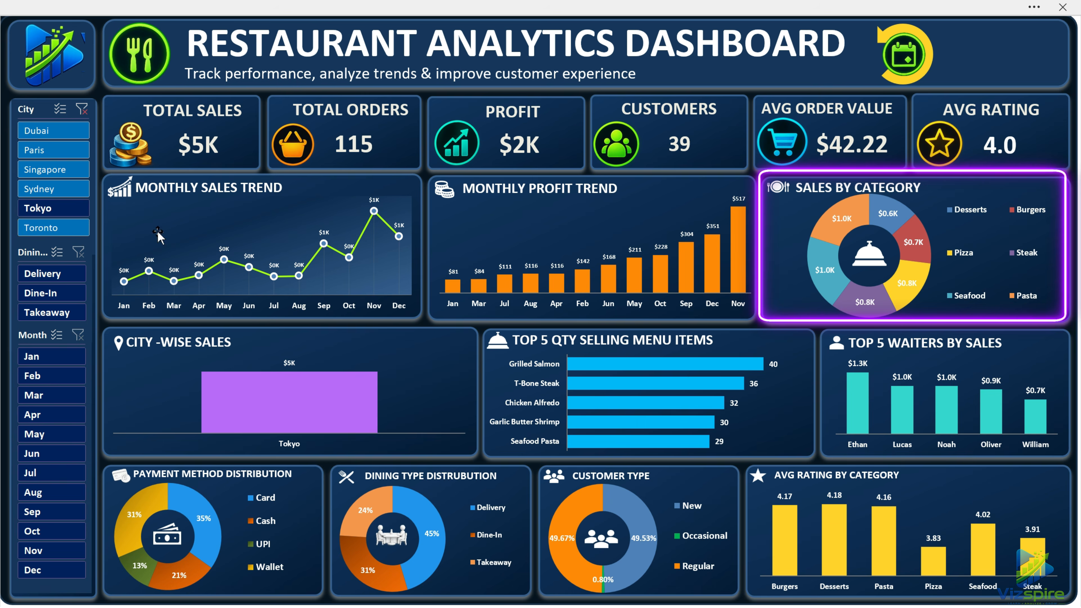
{"action": "left_click", "coordinate": [82, 109]}
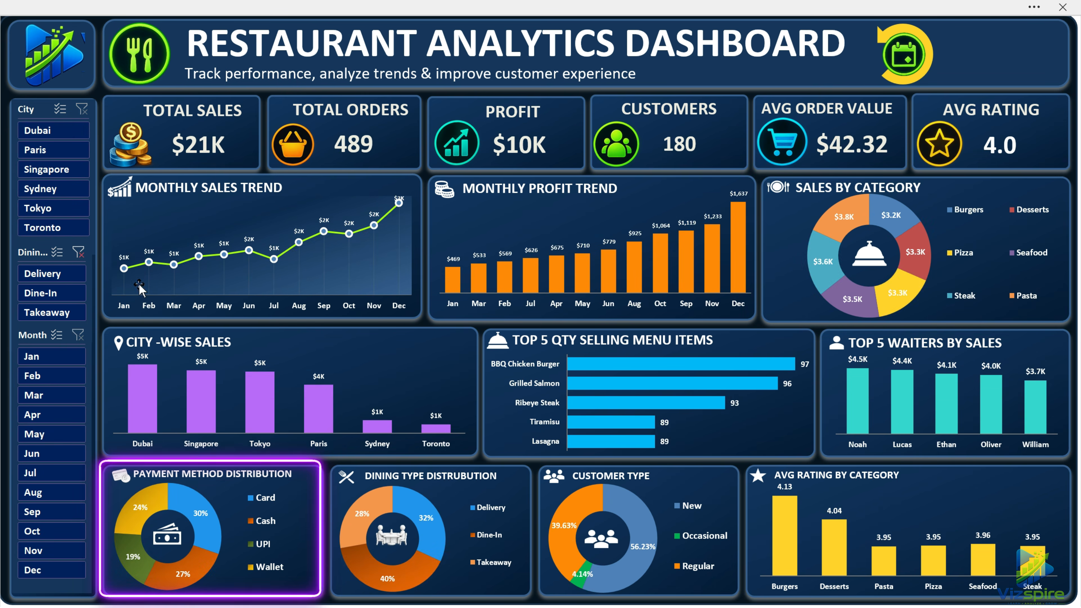
Switch the dashboard through the three dining types again and reset the dining type filter.
{"action": "left_click", "coordinate": [57, 276]}
{"action": "left_click", "coordinate": [56, 294]}
{"action": "left_click", "coordinate": [59, 314]}
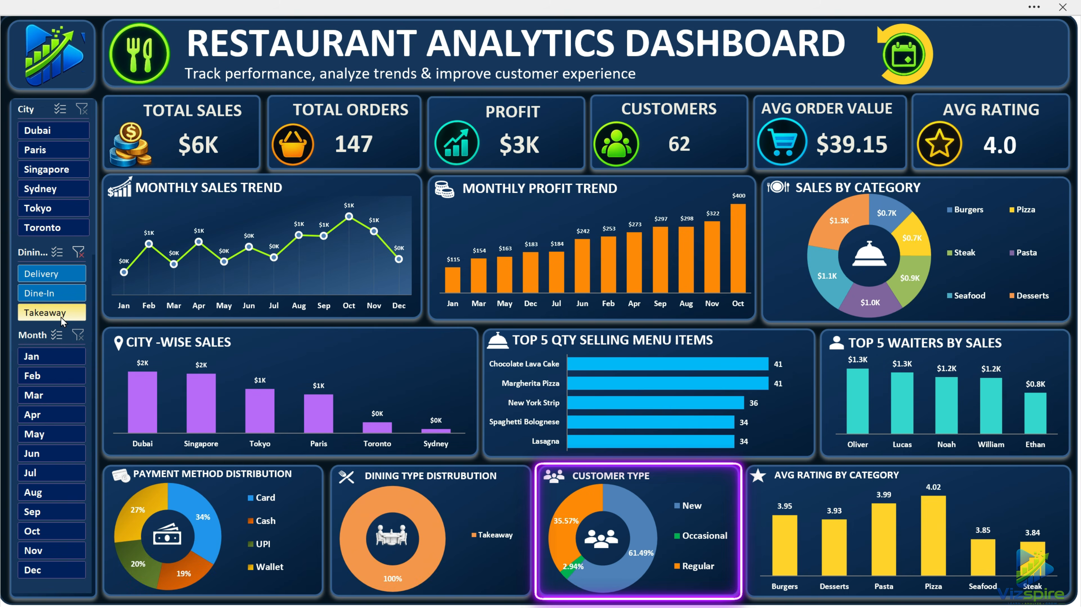
{"action": "left_click", "coordinate": [78, 252]}
Filter the dashboard by consecutive month ranges, starting with January to April.
{"action": "left_click", "coordinate": [43, 358]}
{"action": "left_click_drag", "start_coordinate": [41, 359], "coordinate": [58, 416]}
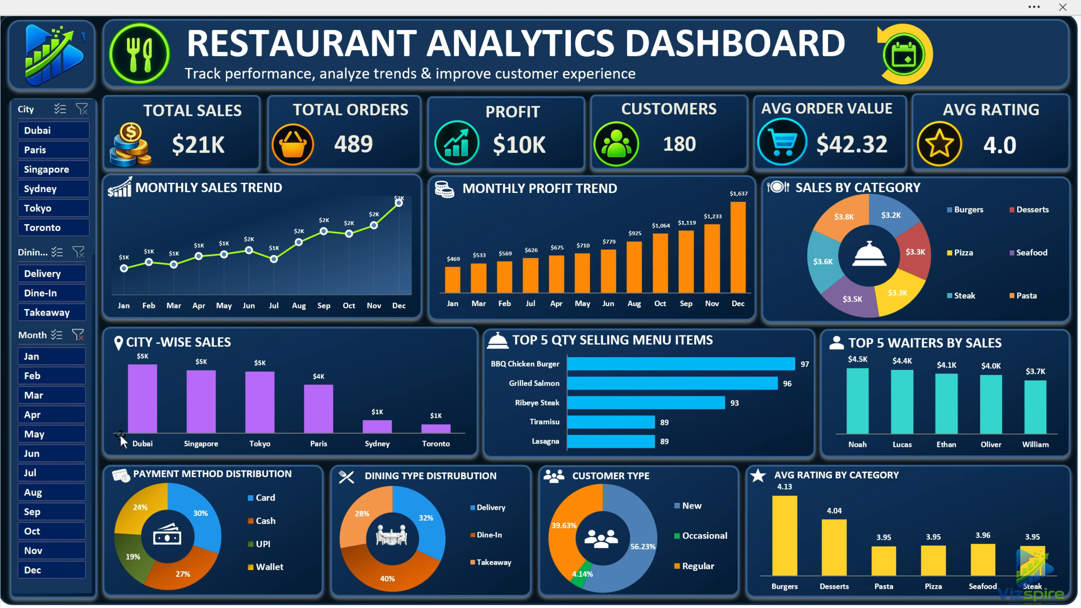
{"action": "left_click_drag", "start_coordinate": [62, 468], "coordinate": [68, 493]}
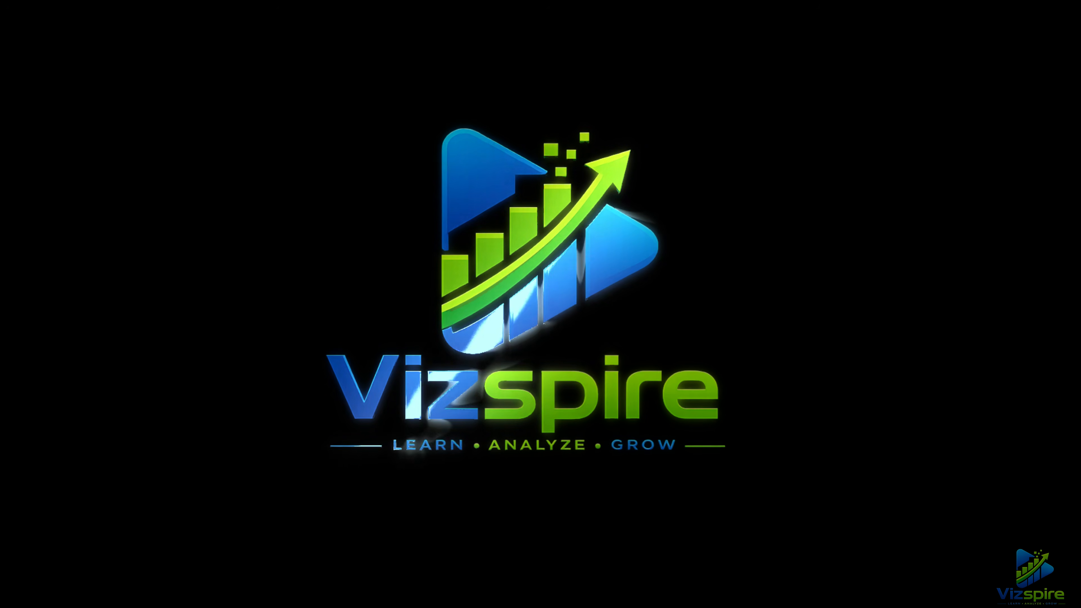
Select the dataset on the Restaurant_Data sheet, examine its order records, and return to the first rows.
{"action": "left_click", "coordinate": [359, 245]}
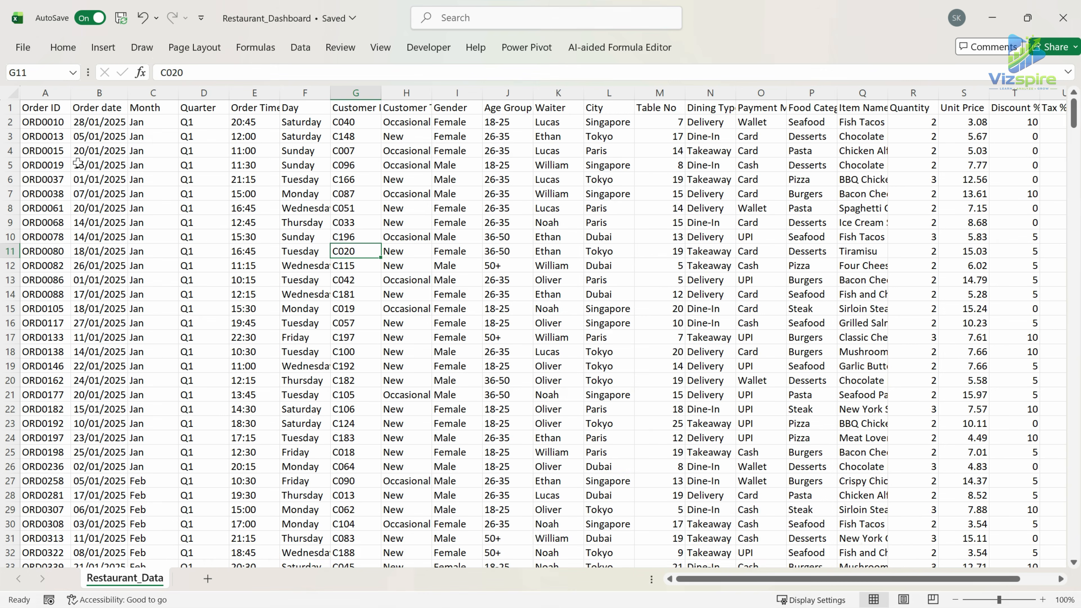
{"action": "left_click_drag", "start_coordinate": [46, 107], "coordinate": [1060, 481]}
{"action": "scroll", "coordinate": [871, 337], "scroll_direction": "down", "scroll_amount": 4}
{"action": "scroll", "coordinate": [872, 336], "scroll_direction": "down", "scroll_amount": 20}
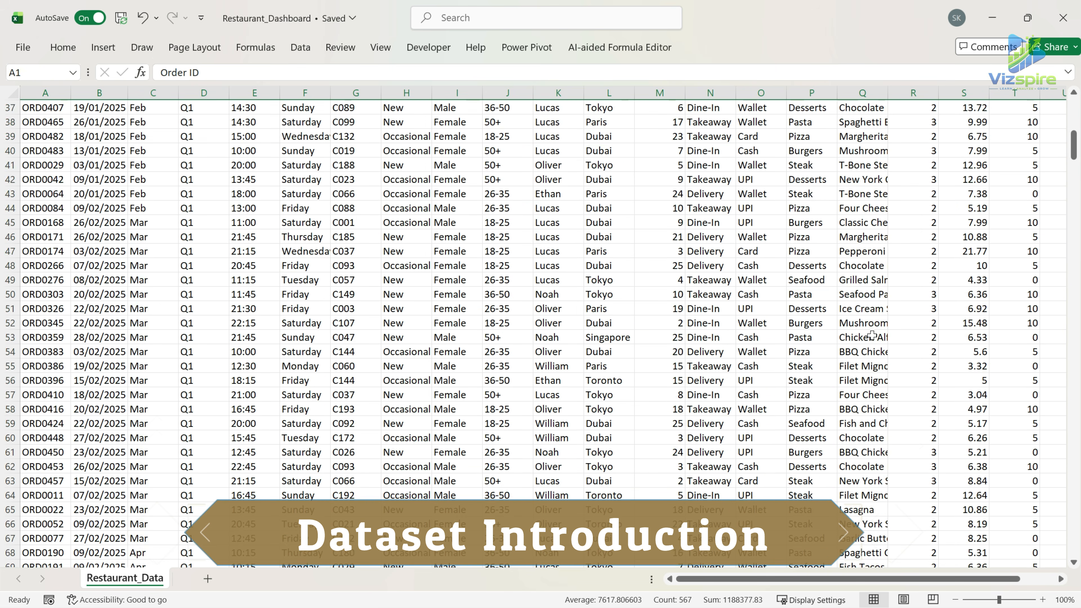
{"action": "scroll", "coordinate": [869, 330], "scroll_direction": "down", "scroll_amount": 12}
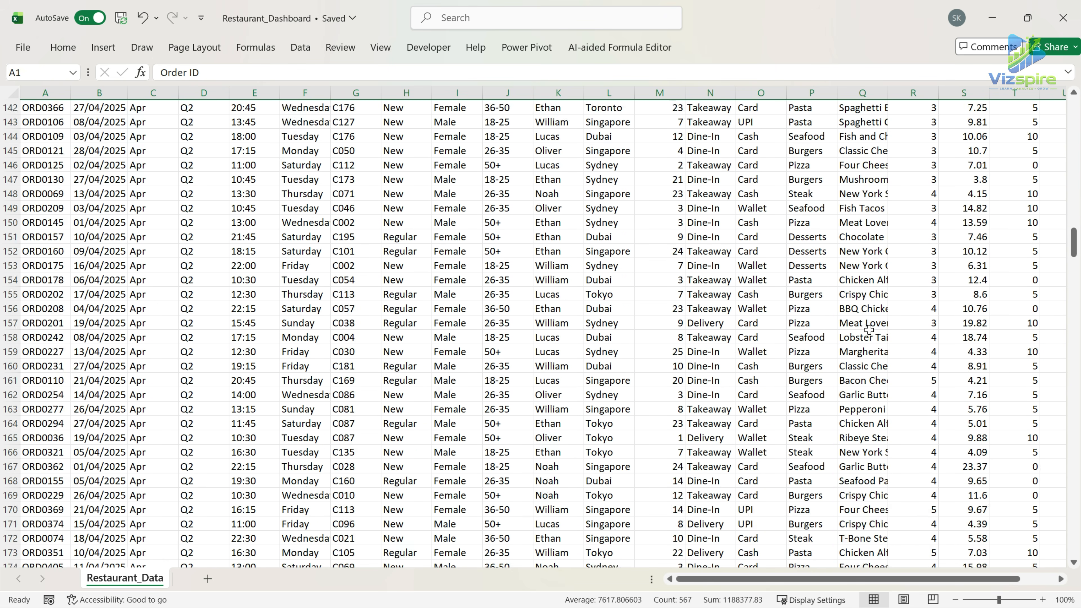
{"action": "left_click_drag", "start_coordinate": [789, 579], "coordinate": [767, 580]}
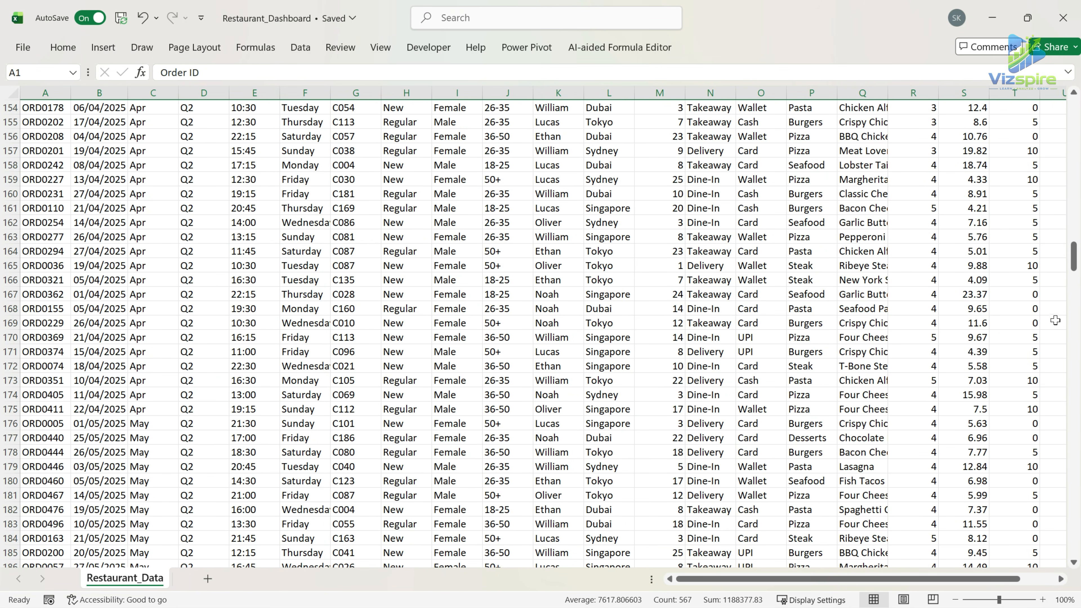
{"action": "left_click_drag", "start_coordinate": [1074, 266], "coordinate": [1074, 123]}
Convert the dataset range A1:V490 into a table with headers.
{"action": "left_click", "coordinate": [506, 237]}
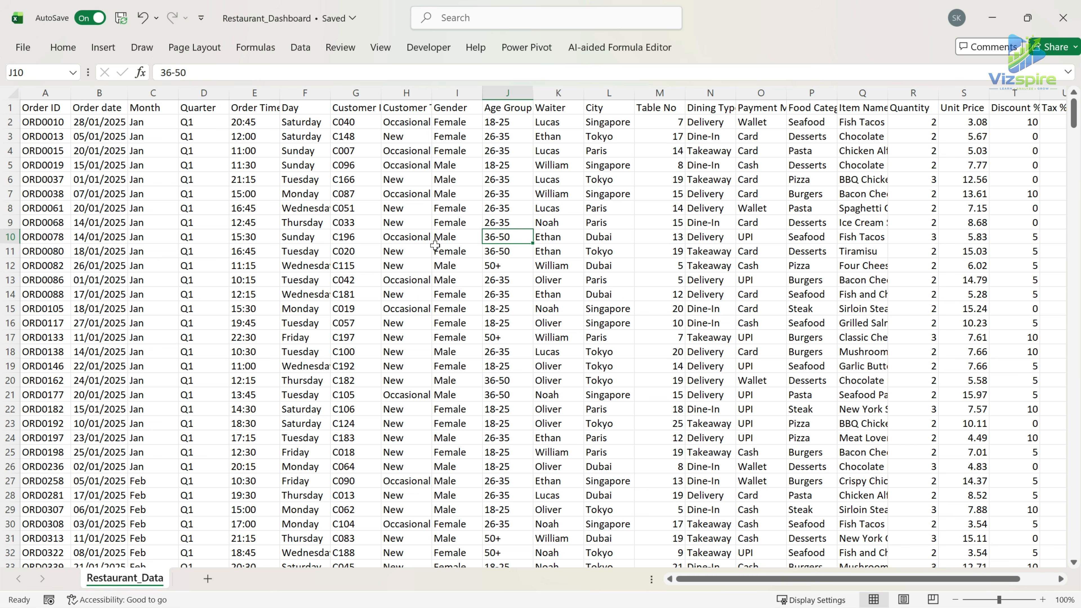
{"action": "key", "text": "ctrl+t"}
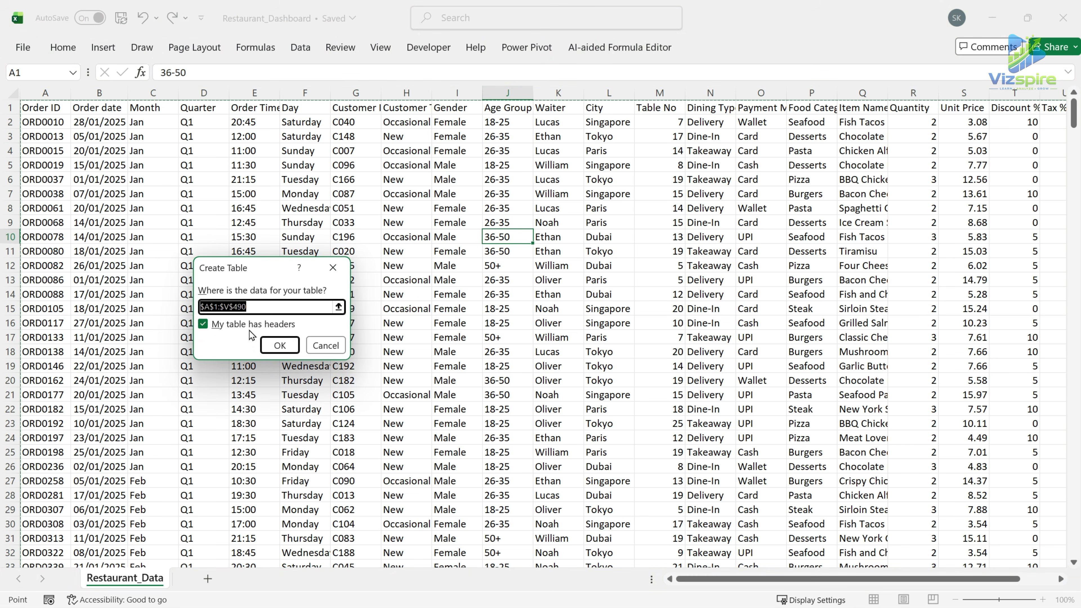
{"action": "left_click_drag", "start_coordinate": [261, 278], "coordinate": [567, 182]}
{"action": "left_click", "coordinate": [584, 251]}
{"action": "left_click", "coordinate": [490, 222]}
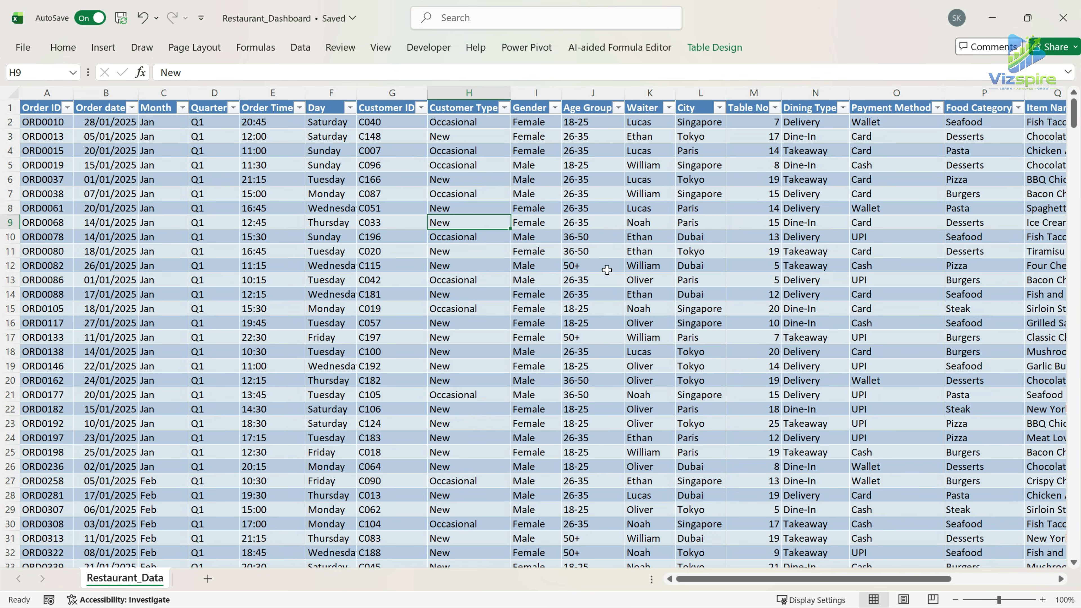
Add a new table column headed "Total Sales" in cell W1, next to the Rating column.
{"action": "left_click_drag", "start_coordinate": [875, 579], "coordinate": [978, 574]}
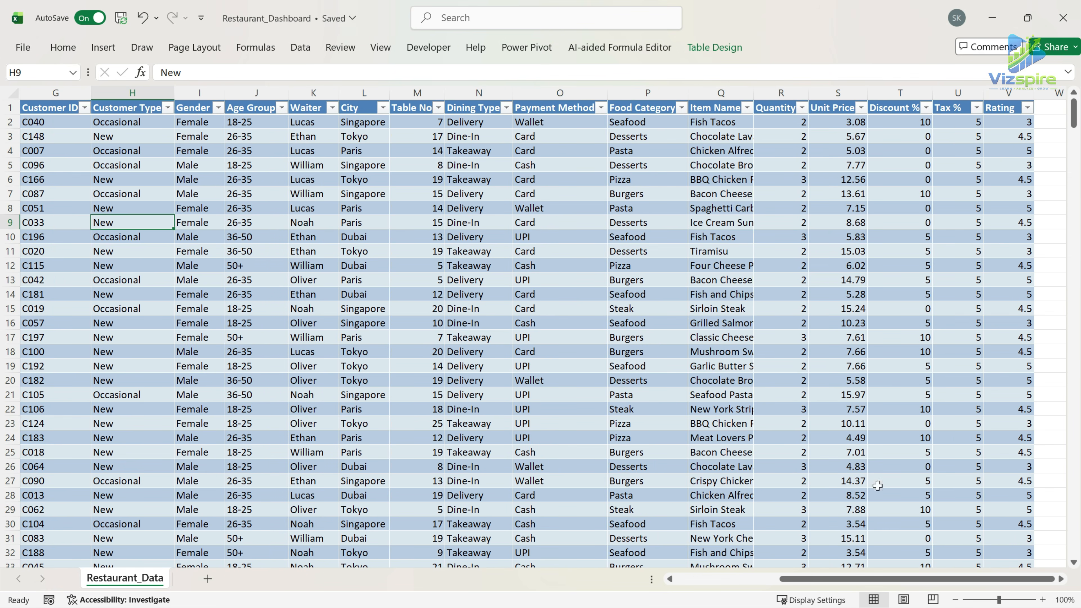
{"action": "left_click", "coordinate": [1059, 107]}
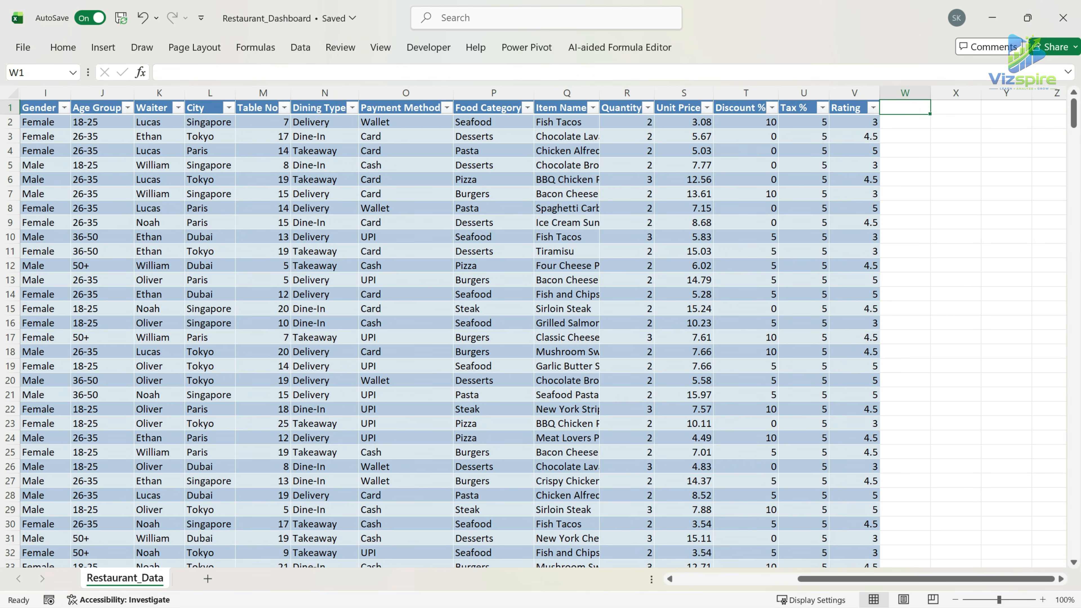
{"action": "type", "text": "T"}
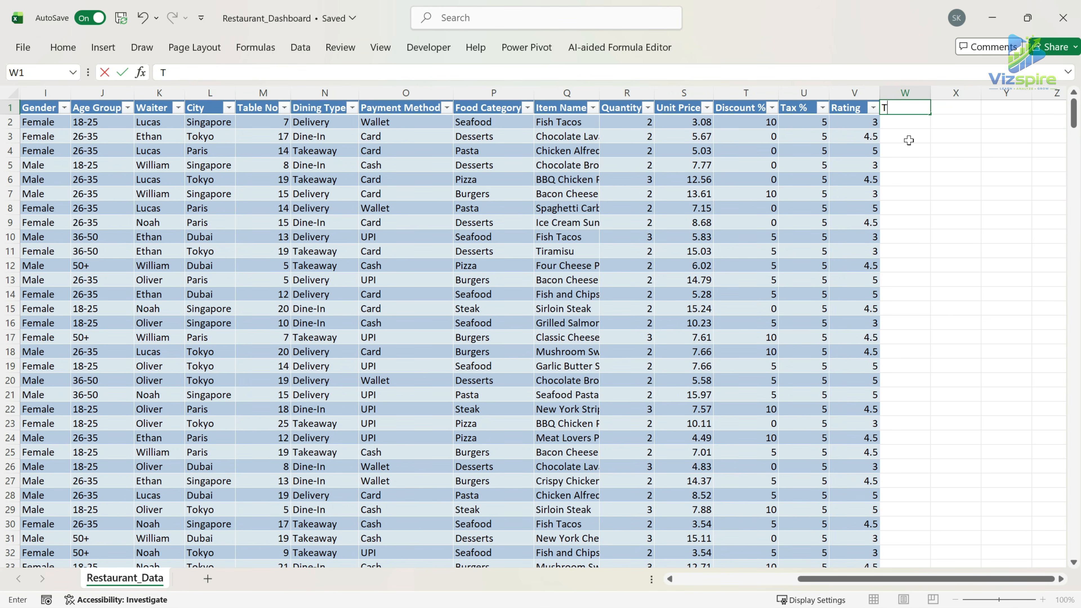
{"action": "type", "text": "otal Salezs"}
{"action": "key", "text": "Return"}
{"action": "type", "text": "="}
{"action": "left_click", "coordinate": [624, 125]}
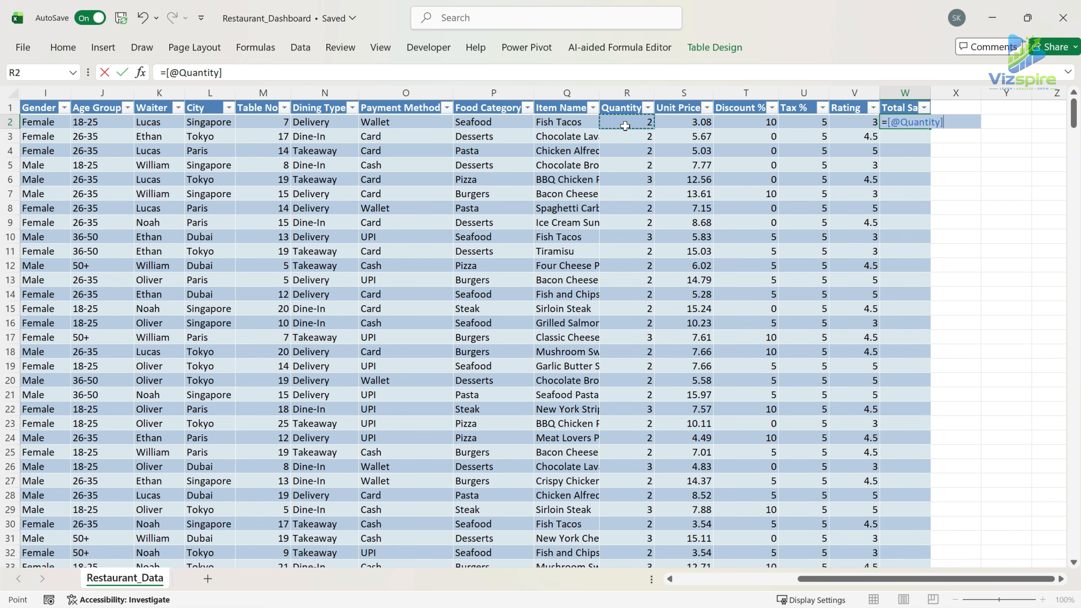
{"action": "type", "text": "*"}
{"action": "left_click", "coordinate": [673, 123]}
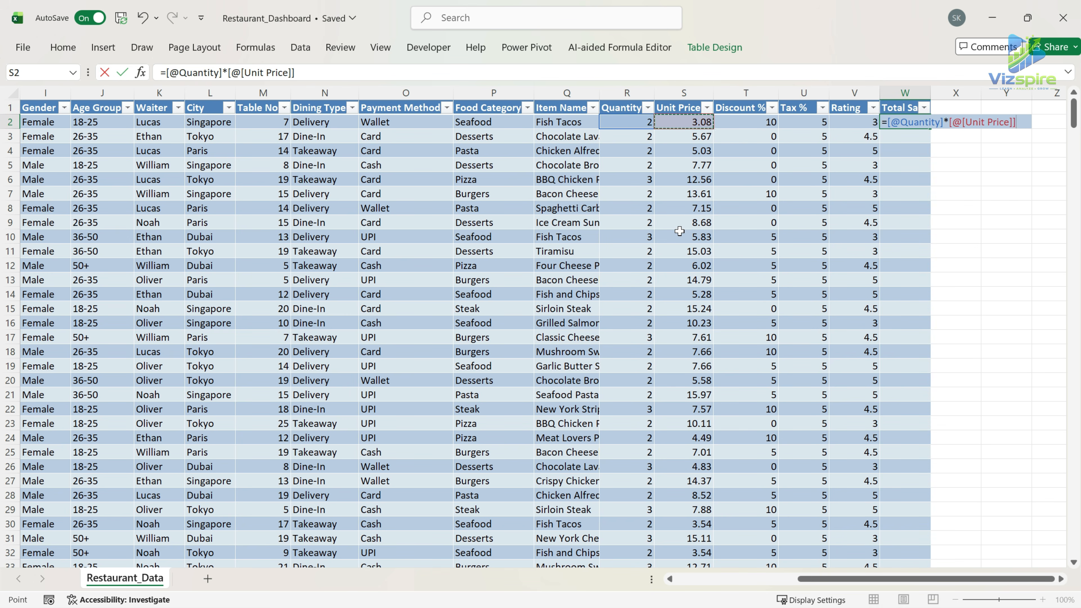
{"action": "left_click", "coordinate": [366, 72]}
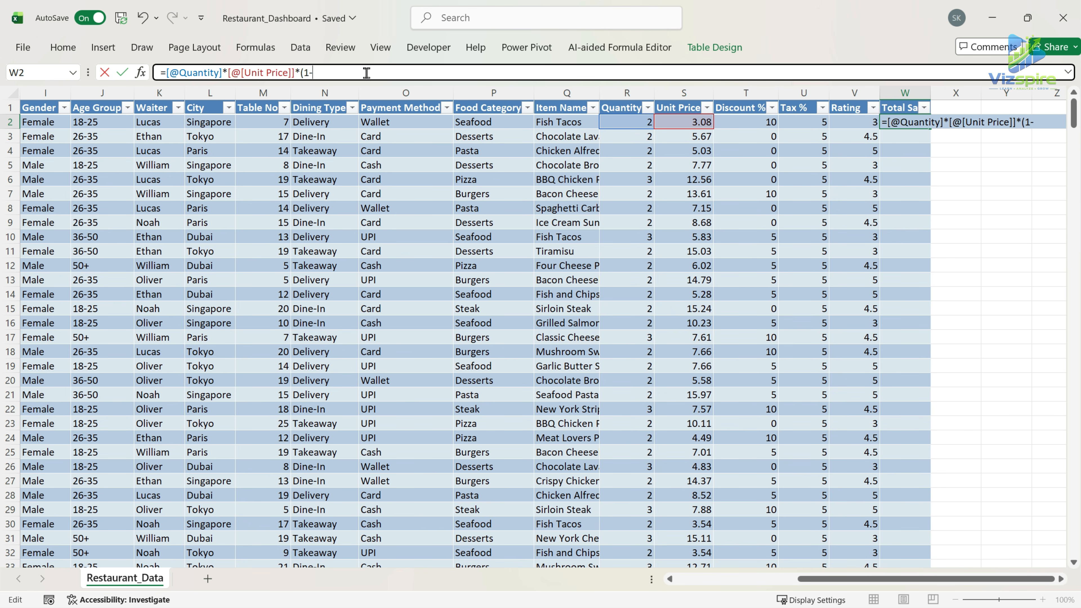
{"action": "type", "text": "*(1-"}
{"action": "left_click", "coordinate": [767, 122]}
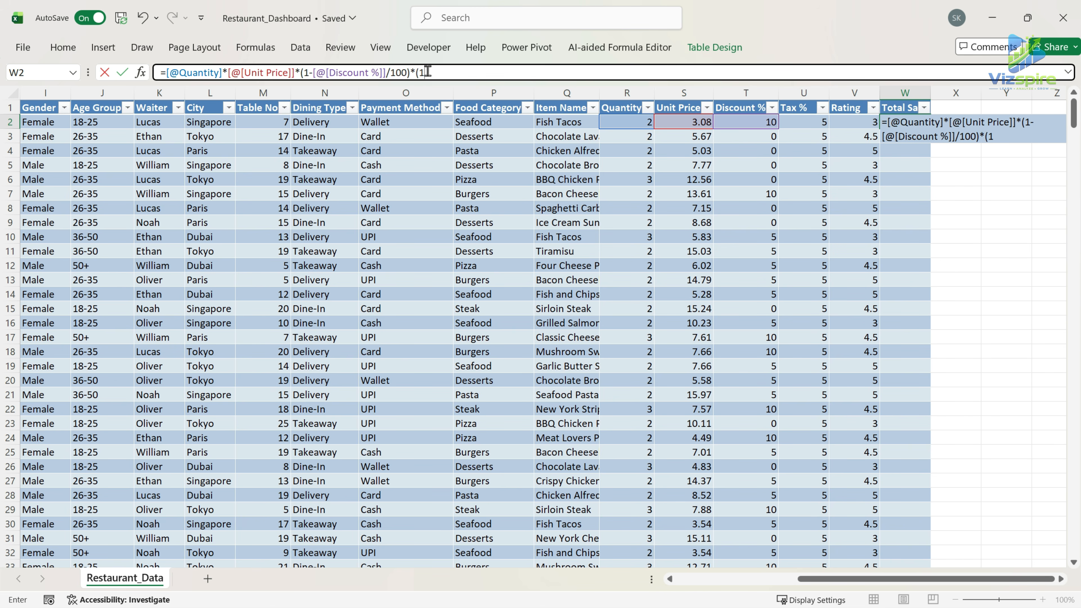
{"action": "left_click", "coordinate": [814, 122]}
{"action": "type", "text": "/100))"}
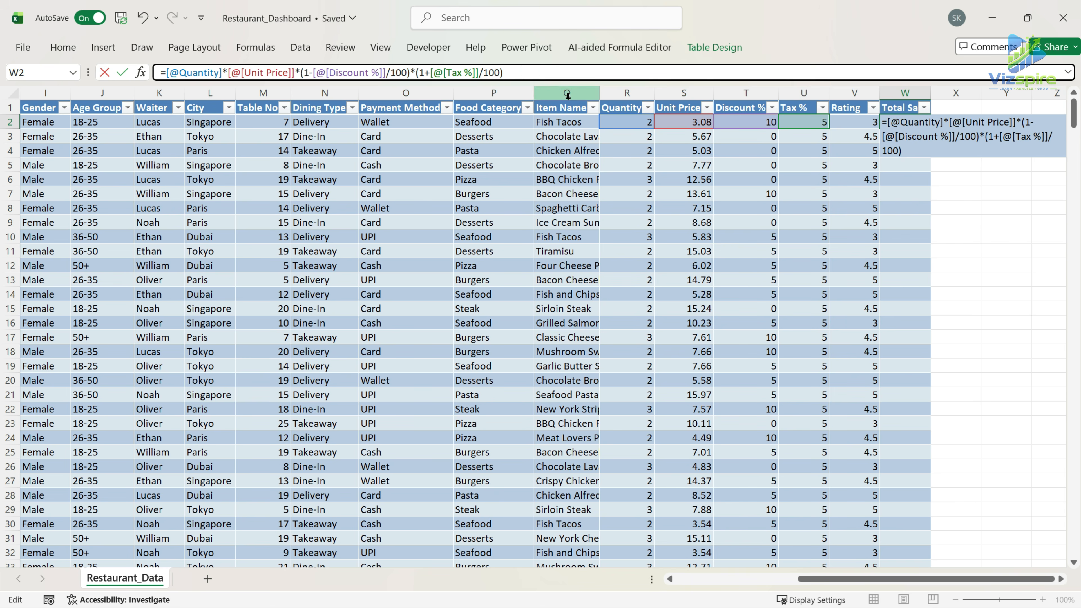
{"action": "key", "text": "Return"}
Format all Total Sales values as US dollar accounting with one decimal place.
{"action": "left_click", "coordinate": [921, 123]}
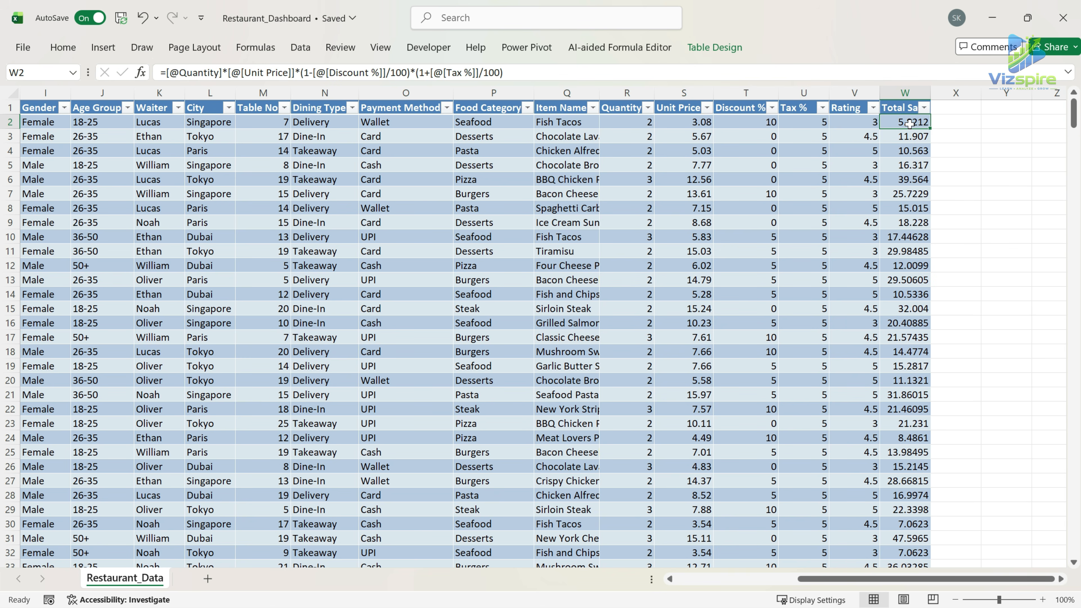
{"action": "key", "text": "ctrl+shift+Down"}
{"action": "left_click", "coordinate": [68, 51]}
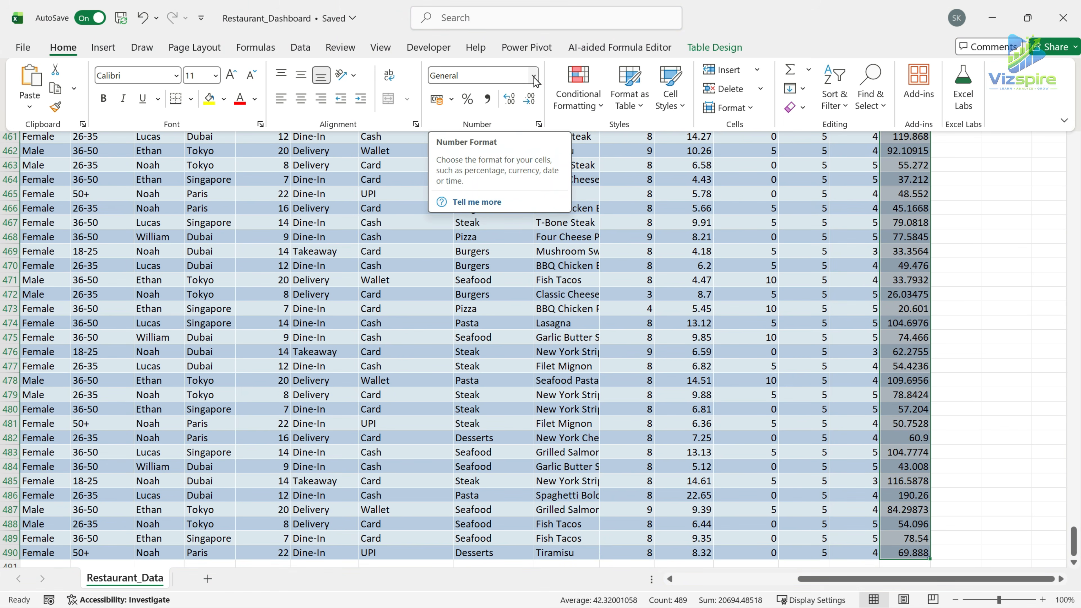
{"action": "left_click", "coordinate": [452, 99]}
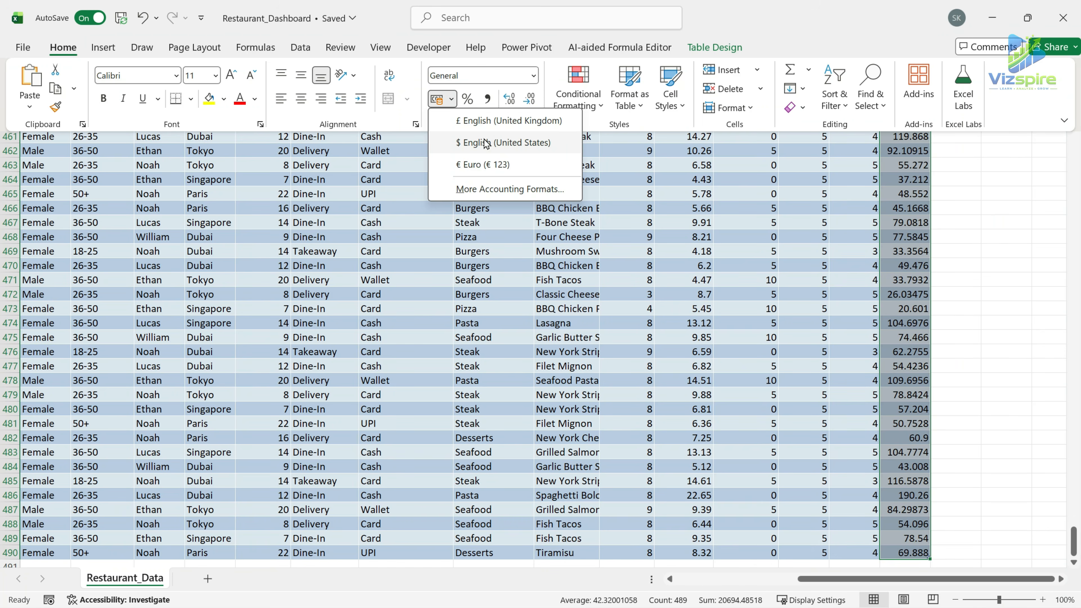
{"action": "left_click", "coordinate": [487, 144]}
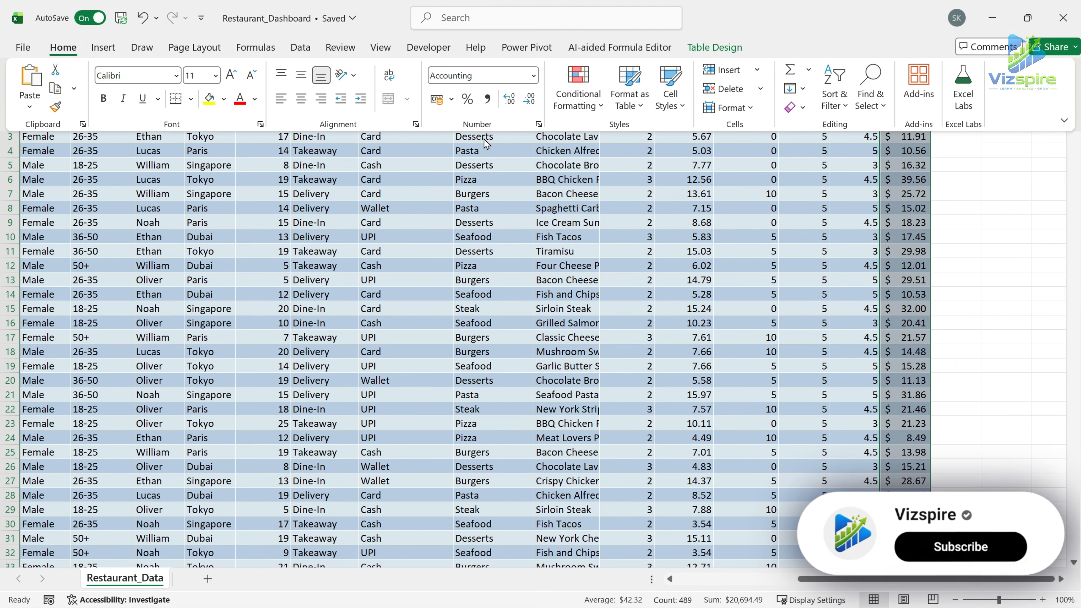
{"action": "left_click", "coordinate": [530, 99]}
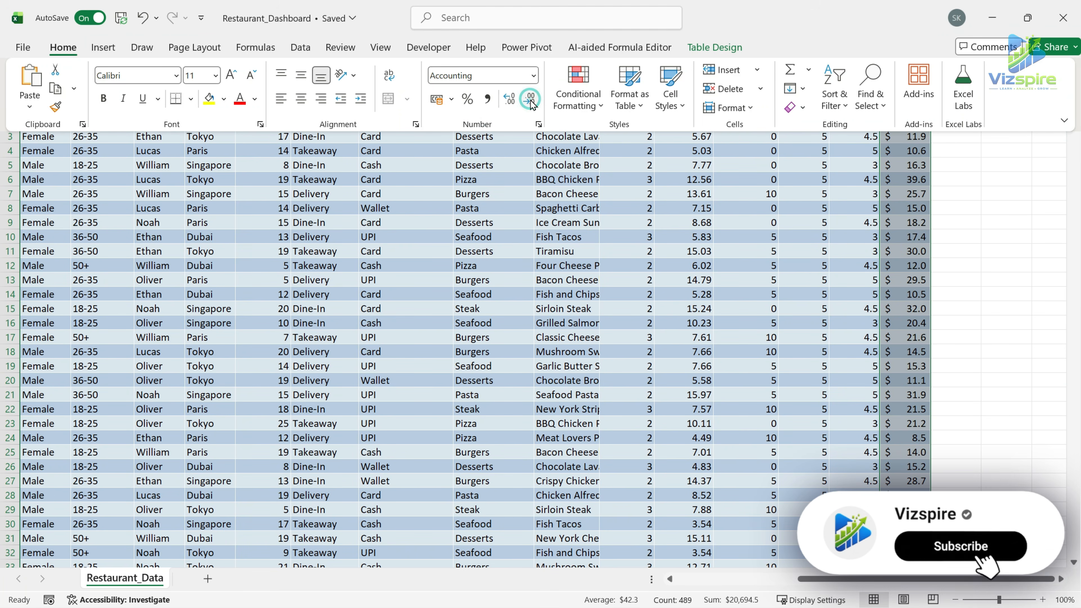
Add a new table column headed "Cost" in cell X1, next to the Total Sales column.
{"action": "left_click", "coordinate": [992, 265]}
{"action": "left_click", "coordinate": [958, 208]}
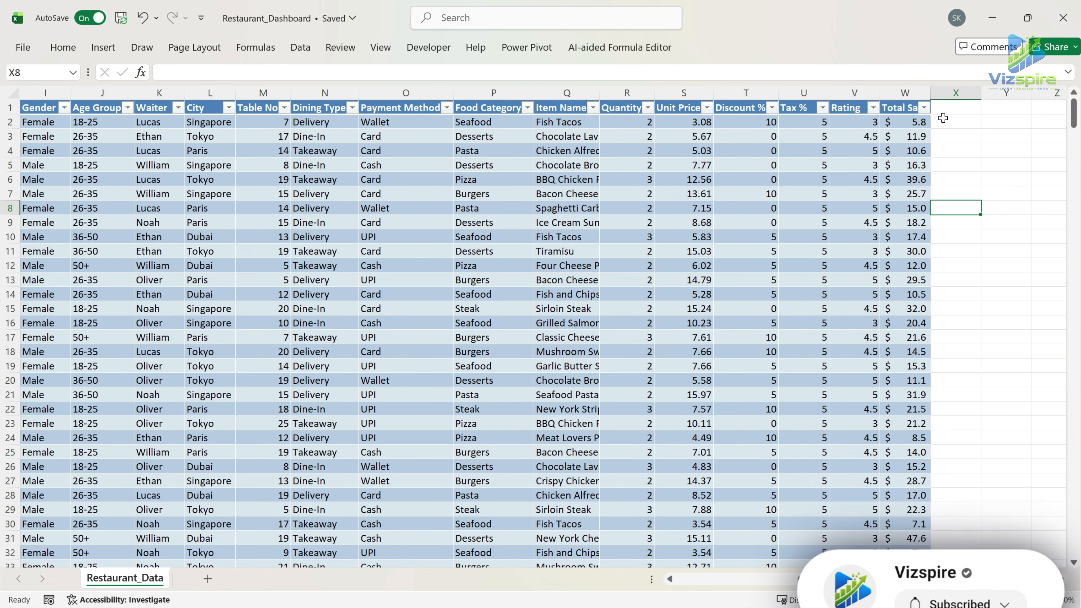
{"action": "left_click", "coordinate": [943, 119]}
{"action": "left_click", "coordinate": [945, 107]}
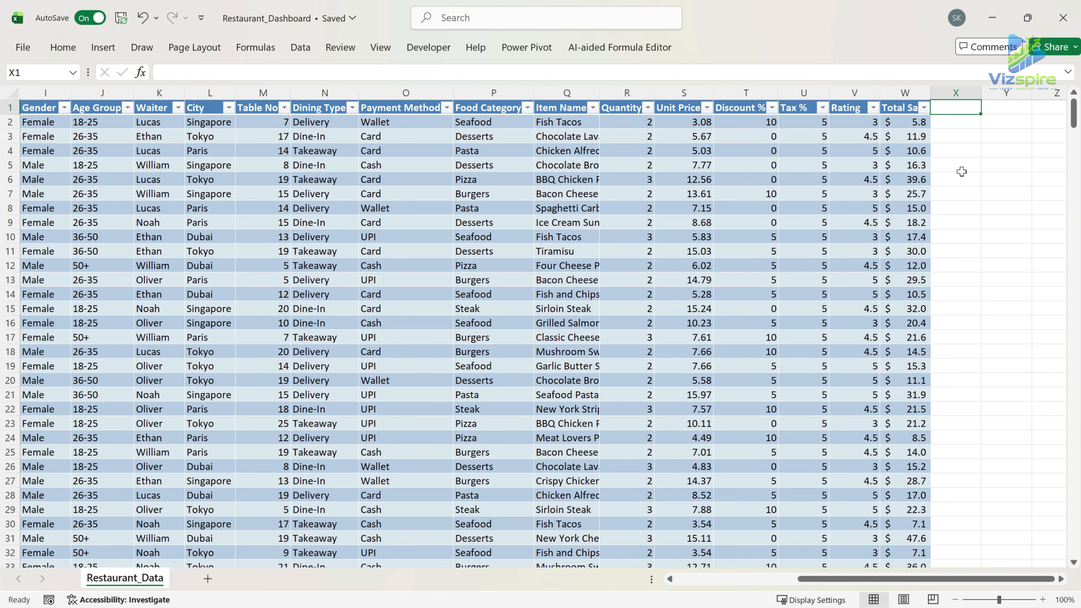
{"action": "type", "text": "Cost"}
{"action": "key", "text": "Return"}
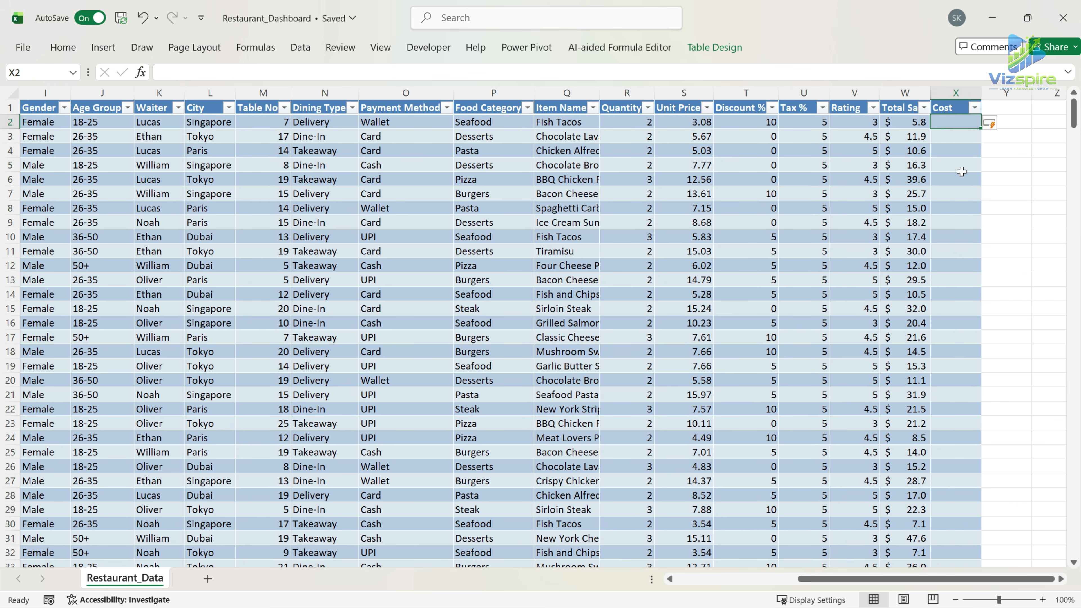
{"action": "type", "text": "="}
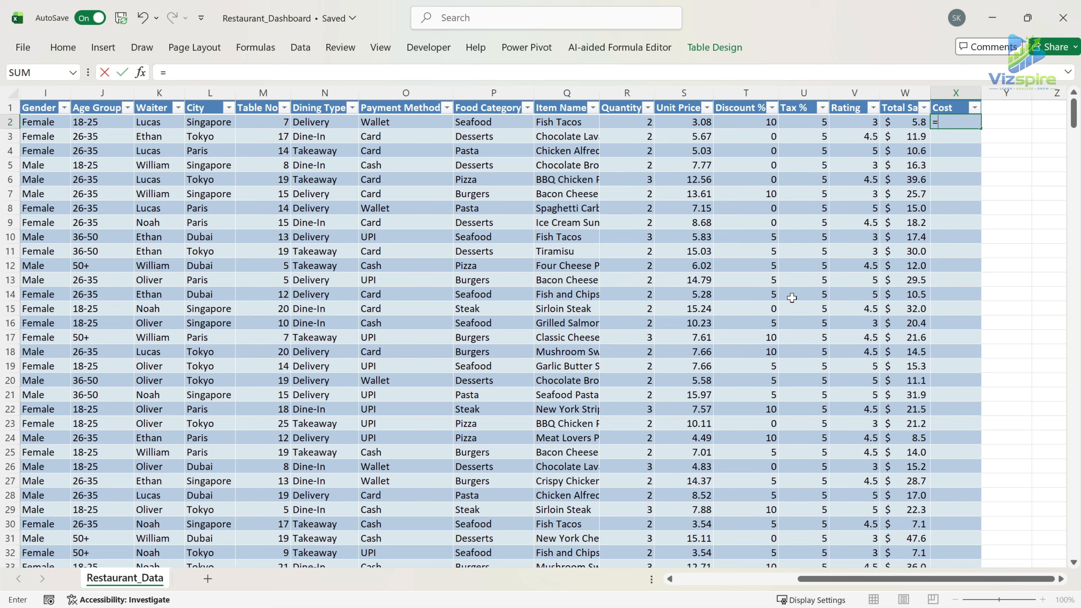
{"action": "left_click", "coordinate": [624, 125]}
{"action": "left_click", "coordinate": [326, 69]}
{"action": "left_click", "coordinate": [686, 121]}
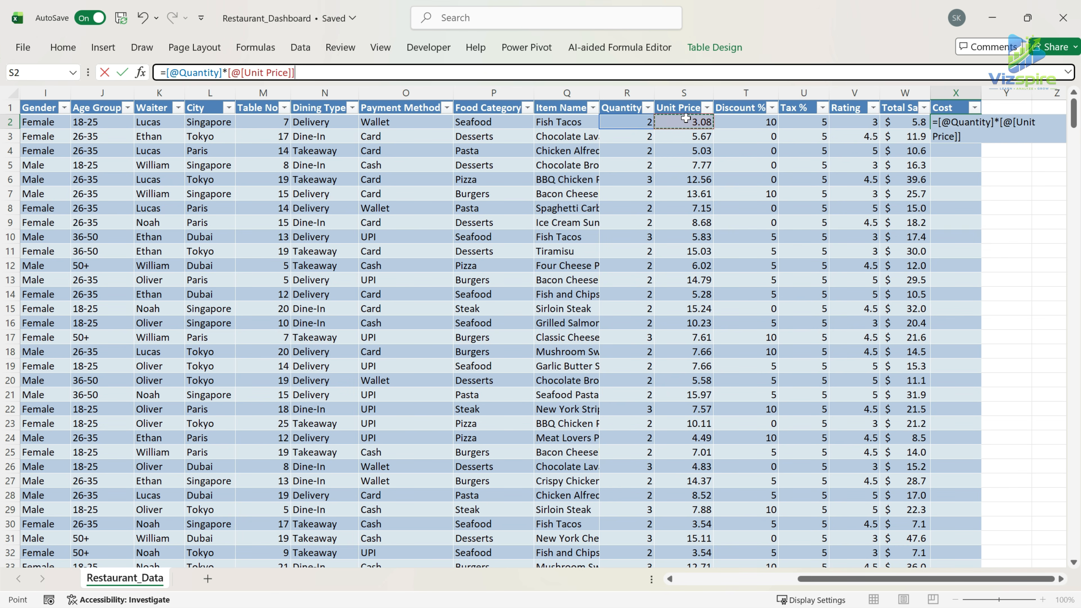
{"action": "key", "text": "ctrl+Return"}
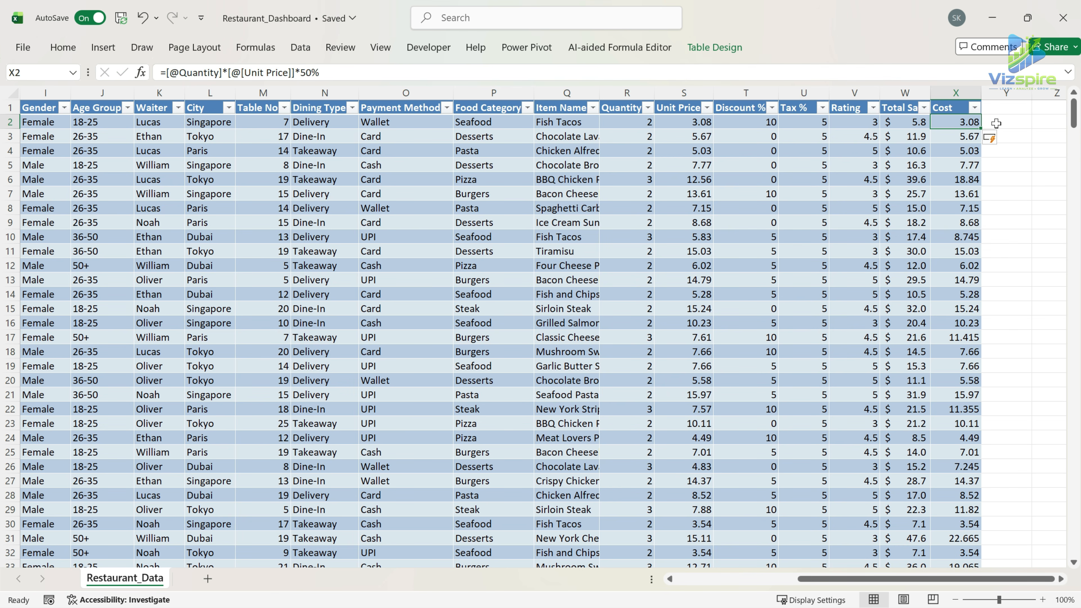
Add a new table column headed "Profit" in cell Y1, next to the Cost column.
{"action": "left_click", "coordinate": [998, 110]}
{"action": "type", "text": "Profit"}
{"action": "key", "text": "Return"}
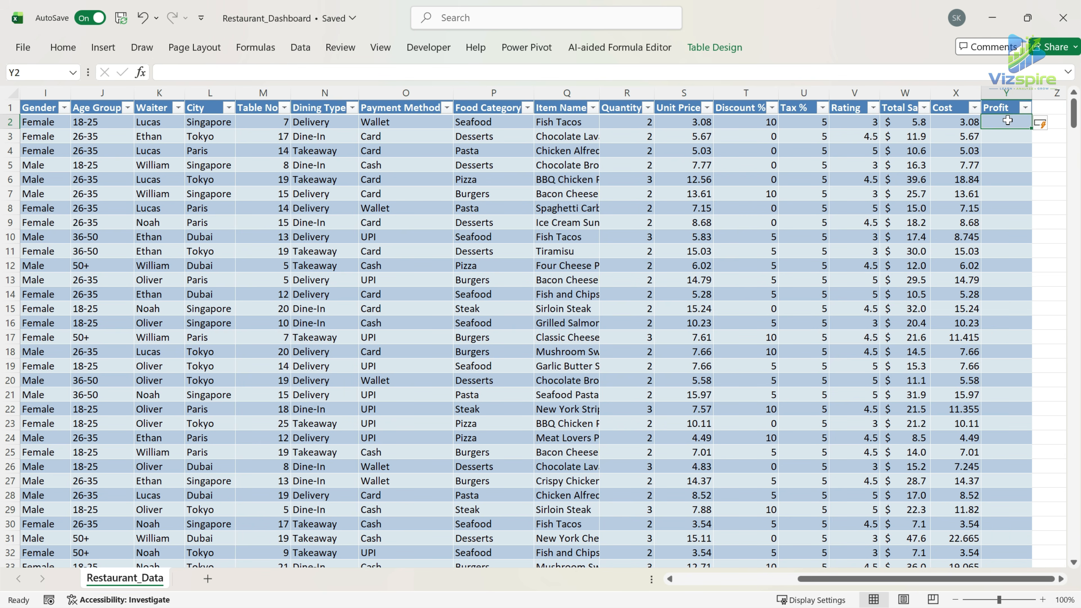
{"action": "type", "text": "="}
{"action": "left_click", "coordinate": [907, 123]}
{"action": "left_click", "coordinate": [334, 76]}
{"action": "type", "text": "-"}
{"action": "left_click", "coordinate": [947, 126]}
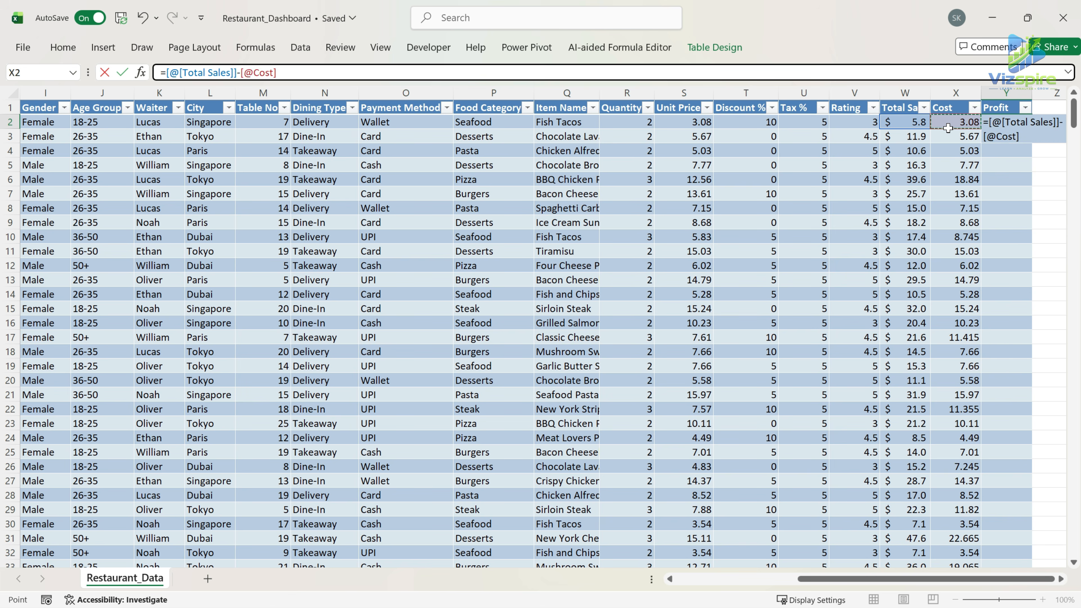
{"action": "key", "text": "Return"}
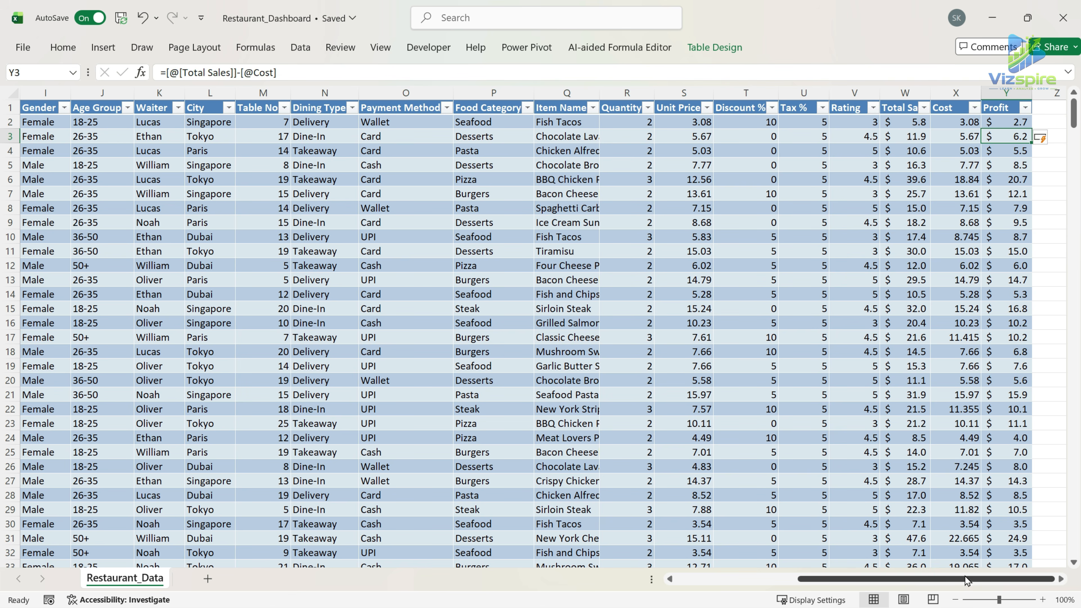
Add a new table column headed "Unique Customer" in cell Z1, next to the Profit column.
{"action": "left_click", "coordinate": [1049, 125]}
{"action": "left_click", "coordinate": [1051, 108]}
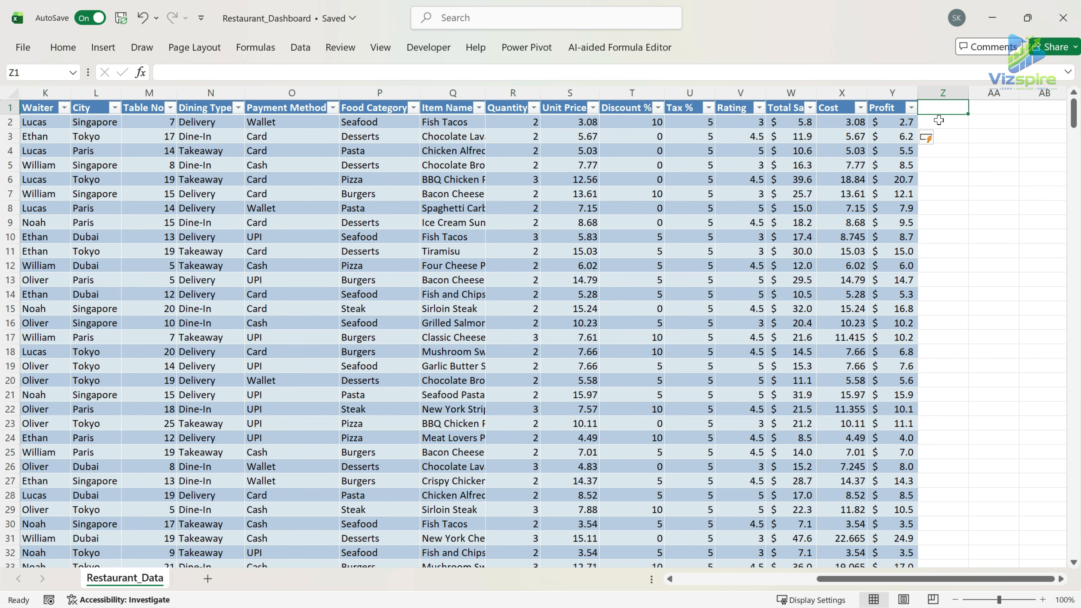
{"action": "type", "text": "Unique Customer"}
{"action": "key", "text": "Return"}
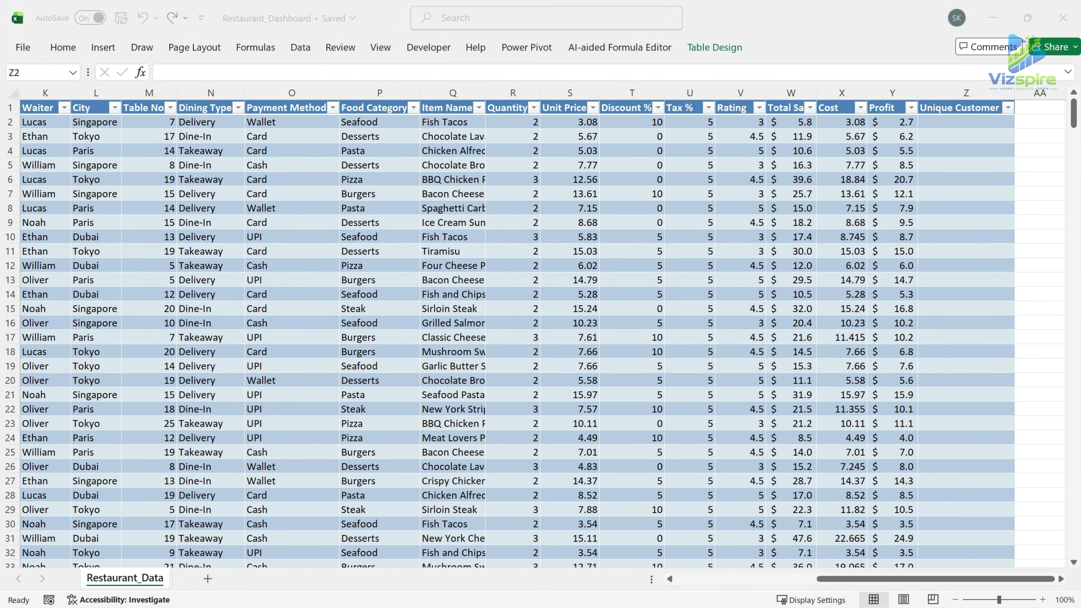
Fill the Unique Customer column with =IF(COUNTIF($G$2:G2,G2)=1,1,0) to flag each Customer ID's first occurrence with 1.
{"action": "type", "text": "=IF("}
{"action": "left_click", "coordinate": [295, 72]}
{"action": "type", "text": "coun"}
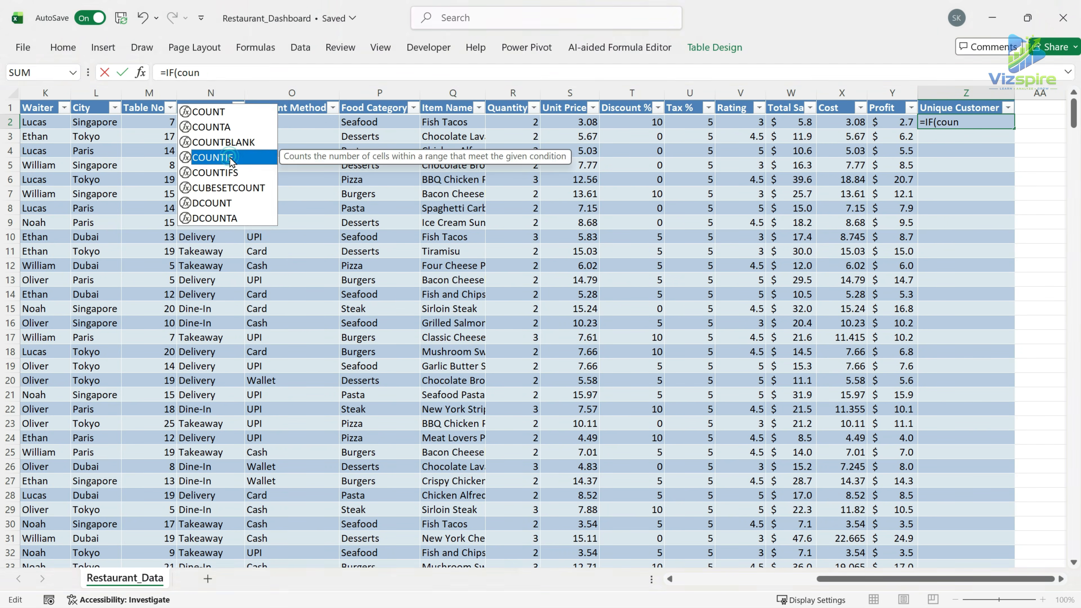
{"action": "double_click", "coordinate": [212, 157]}
{"action": "left_click_drag", "start_coordinate": [850, 579], "coordinate": [770, 582]}
{"action": "left_click", "coordinate": [182, 122]}
{"action": "key", "text": "F4"}
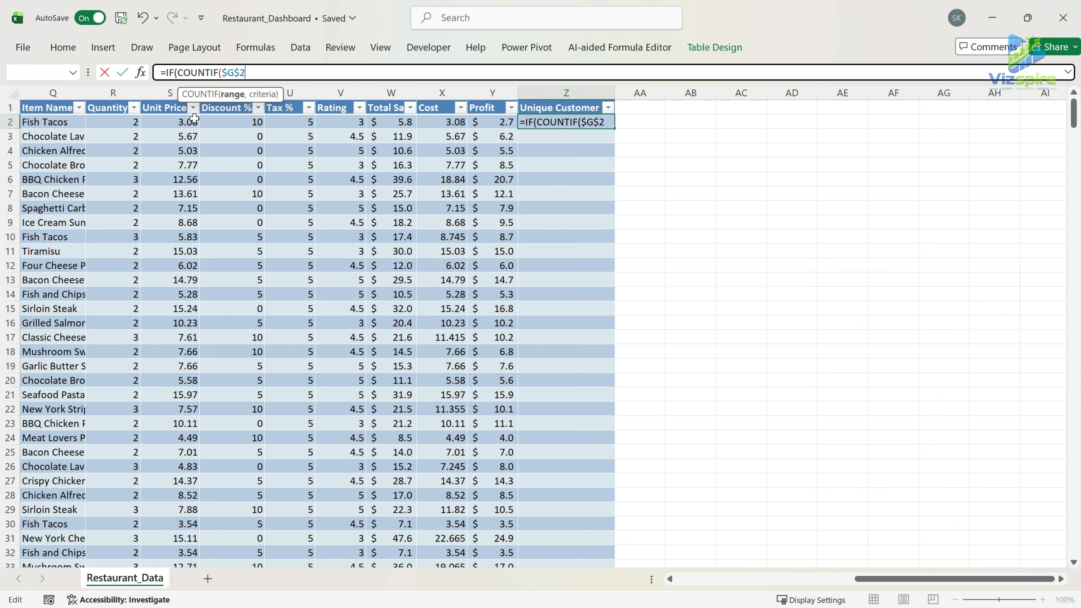
{"action": "type", "text": ":"}
{"action": "scroll", "coordinate": [497, 349], "scroll_direction": "left", "scroll_amount": 5}
{"action": "type", "text": "G2,"}
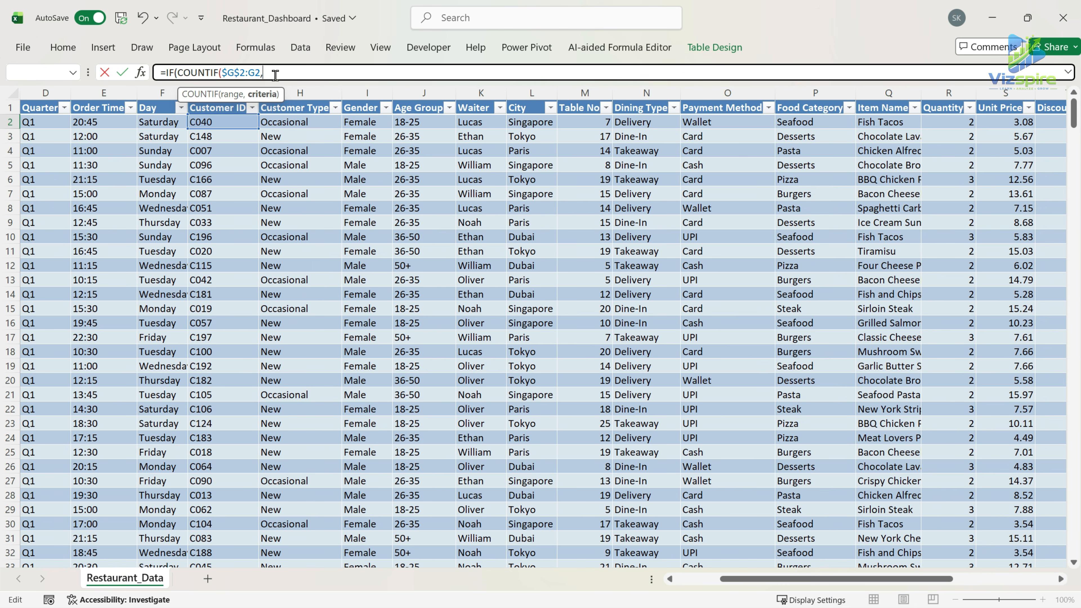
{"action": "type", "text": "G2,)=1"}
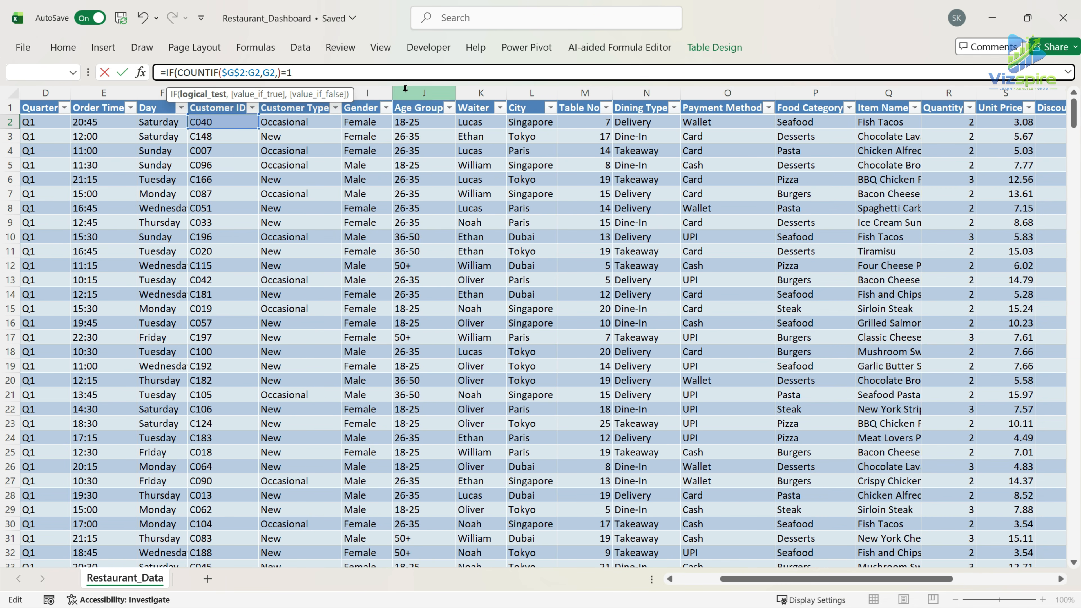
{"action": "type", "text": ",1,0"}
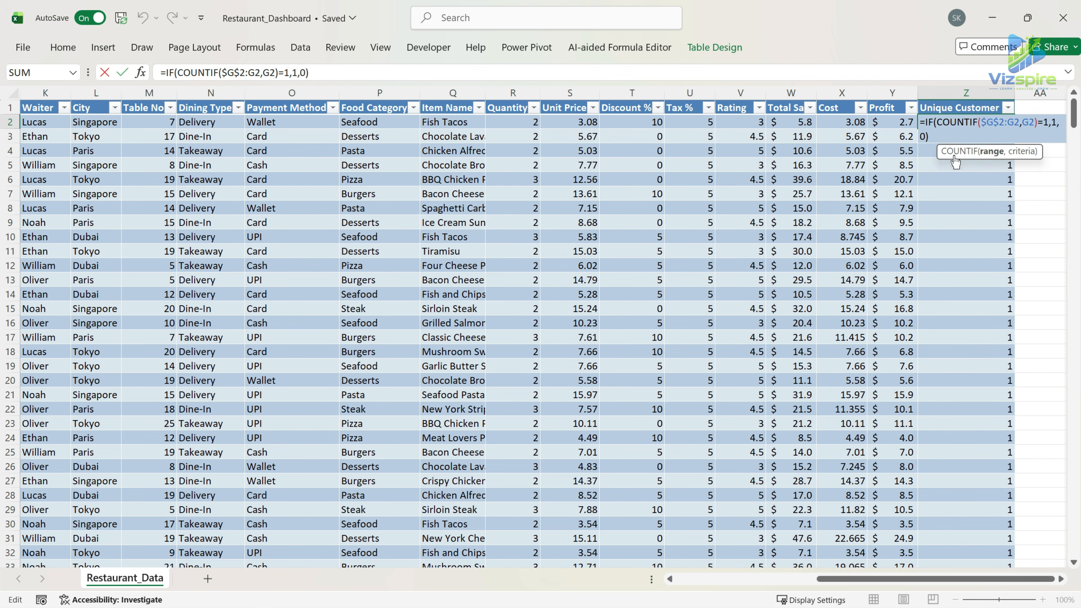
{"action": "left_click", "coordinate": [122, 72]}
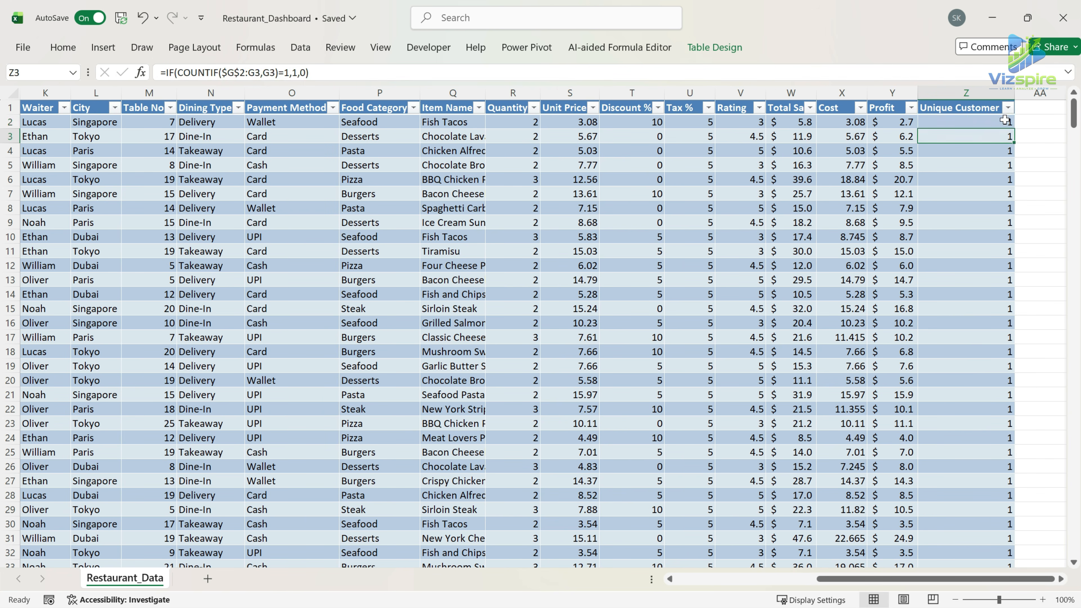
Fill the four calculated column headers in W1:Z1 with the recently used light purple.
{"action": "scroll", "coordinate": [1015, 318], "scroll_direction": "down", "scroll_amount": 1}
{"action": "scroll", "coordinate": [1014, 318], "scroll_direction": "down", "scroll_amount": 7}
{"action": "left_click", "coordinate": [992, 377]}
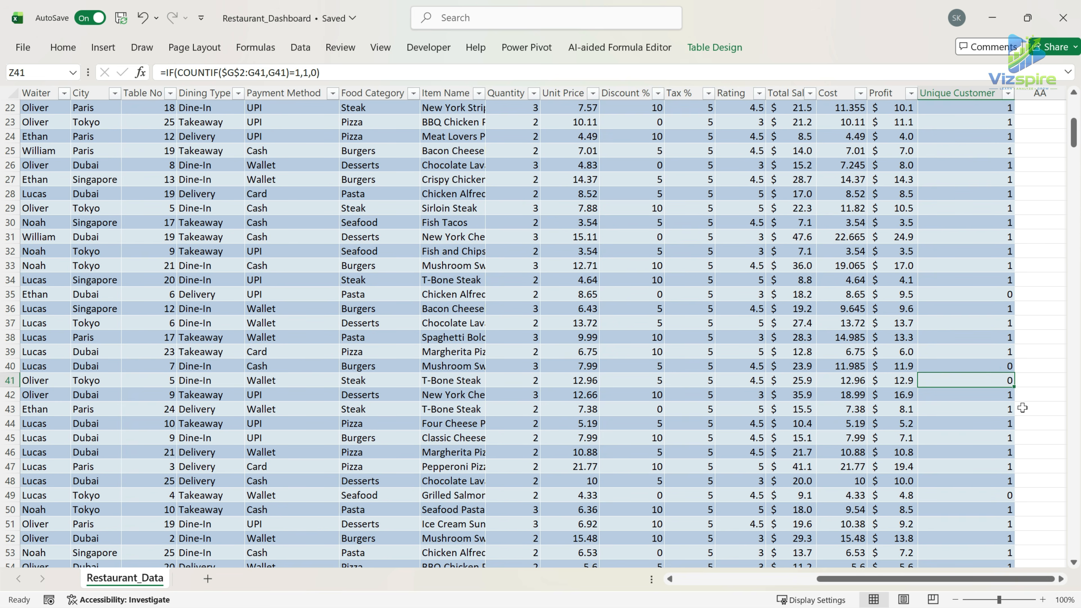
{"action": "scroll", "coordinate": [1023, 408], "scroll_direction": "up", "scroll_amount": 7}
{"action": "left_click_drag", "start_coordinate": [786, 106], "coordinate": [992, 107]}
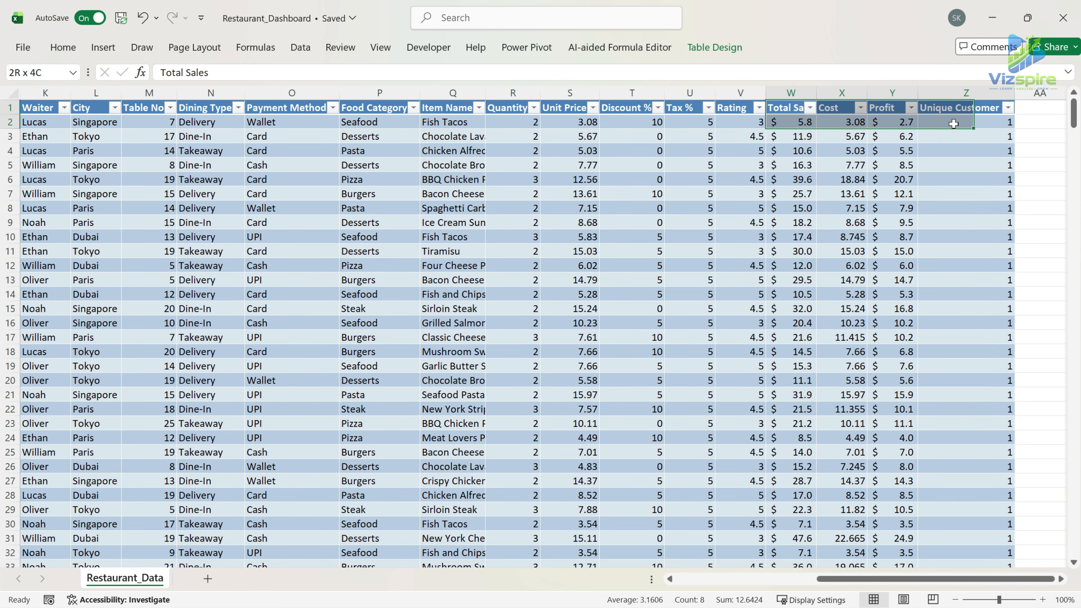
{"action": "left_click", "coordinate": [63, 47]}
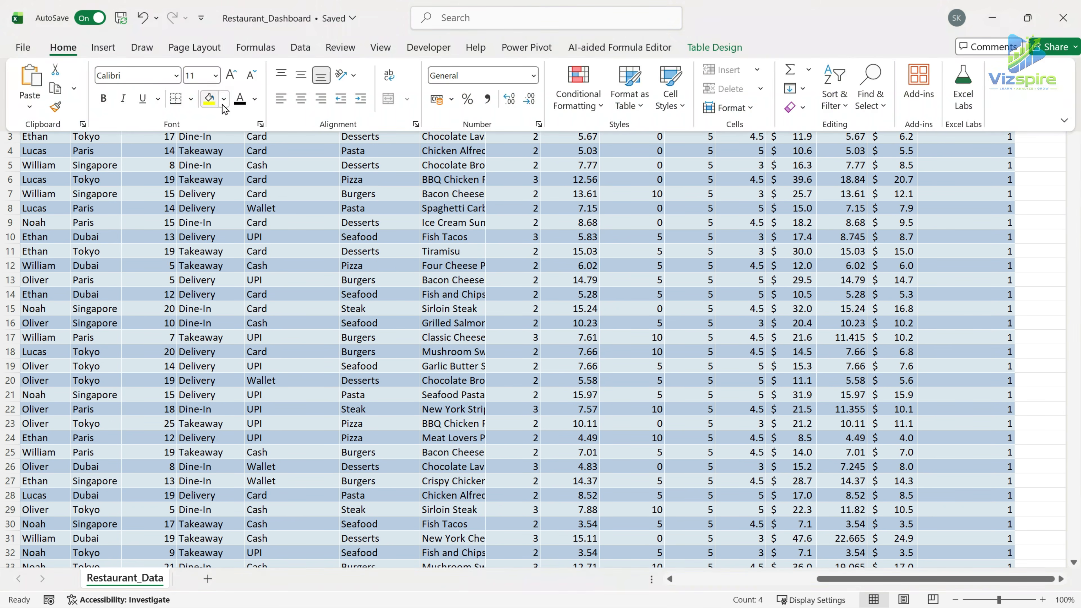
{"action": "left_click", "coordinate": [223, 100]}
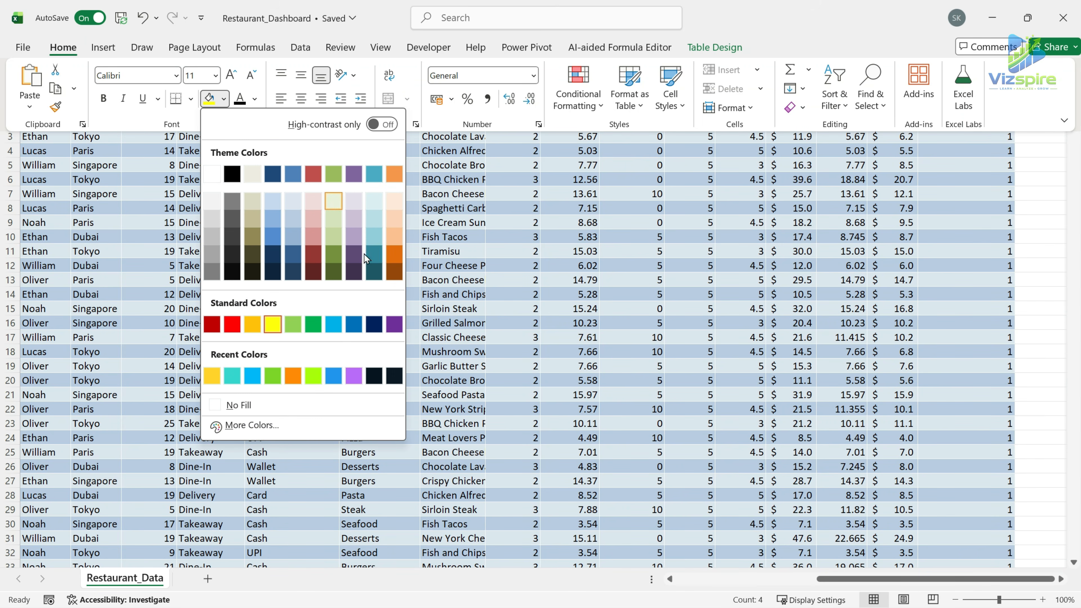
{"action": "left_click", "coordinate": [356, 377]}
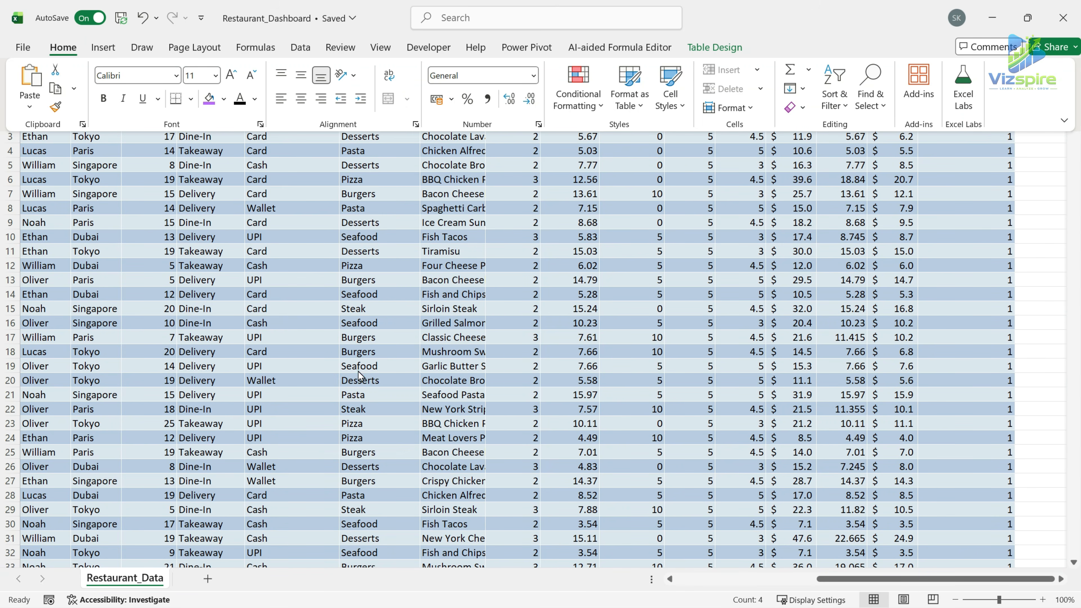
{"action": "left_click", "coordinate": [955, 265]}
{"action": "left_click_drag", "start_coordinate": [785, 111], "coordinate": [972, 383]}
{"action": "left_click_drag", "start_coordinate": [996, 578], "coordinate": [808, 583]}
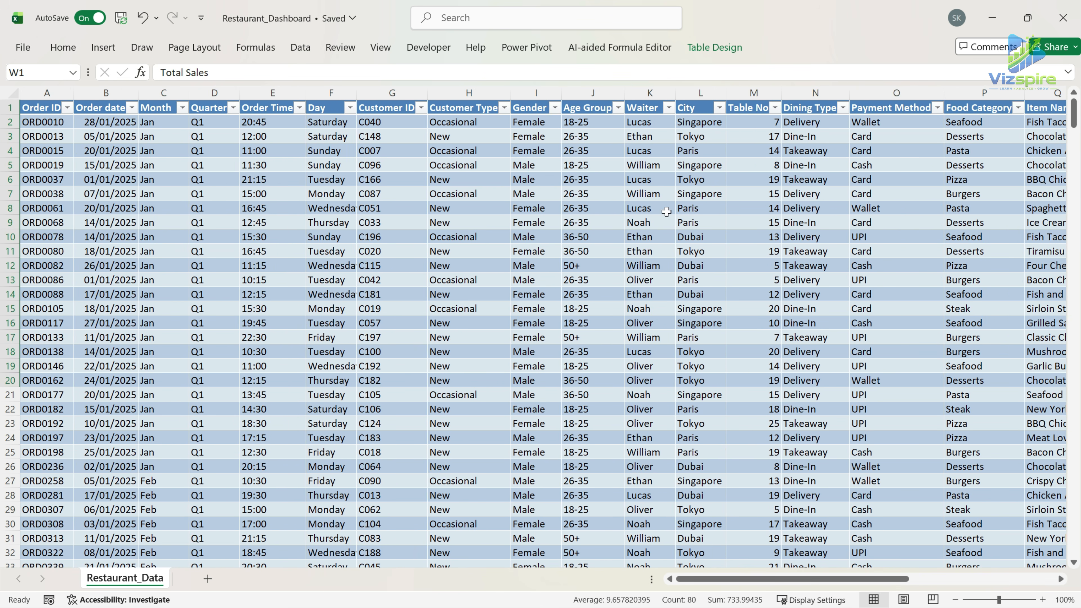
{"action": "left_click_drag", "start_coordinate": [894, 580], "coordinate": [739, 580]}
{"action": "left_click", "coordinate": [610, 222]}
{"action": "left_click", "coordinate": [411, 606]}
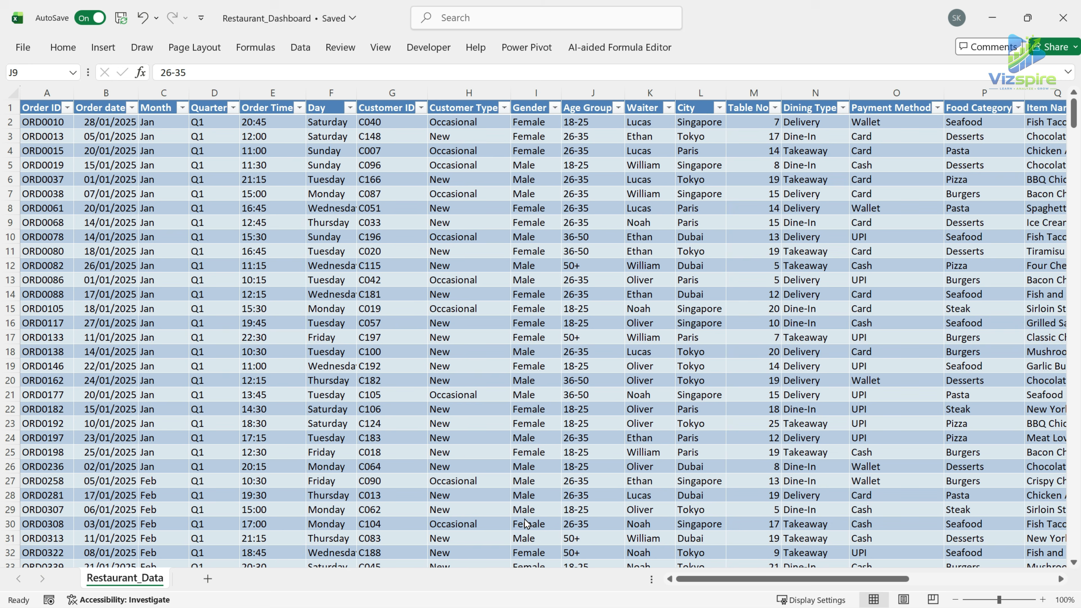
Insert a PivotTable based on Table1 on a new worksheet.
{"action": "left_click", "coordinate": [106, 121]}
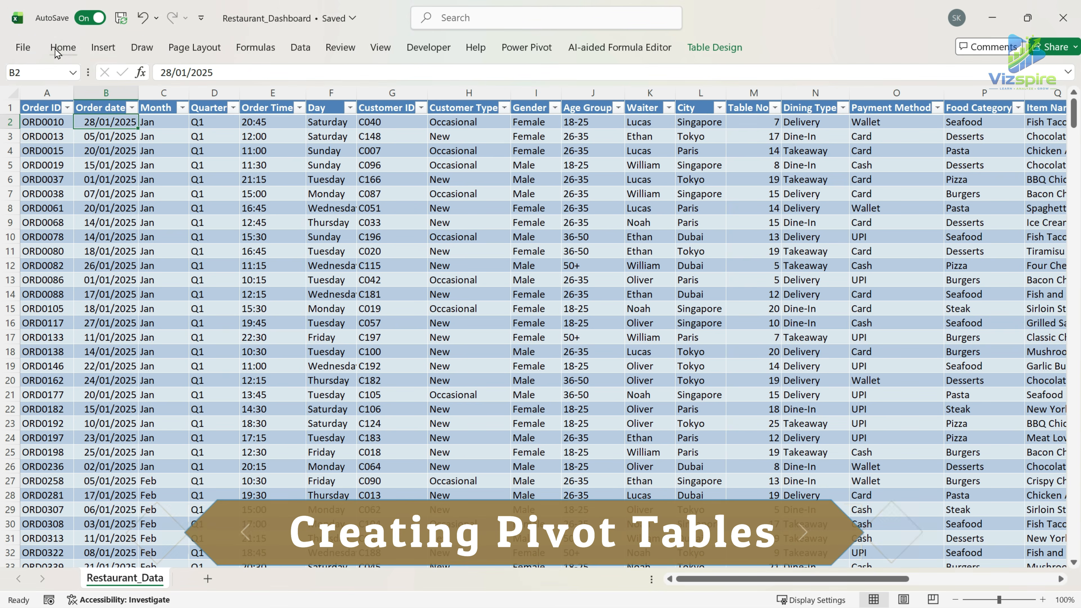
{"action": "left_click", "coordinate": [103, 48]}
{"action": "left_click", "coordinate": [37, 75]}
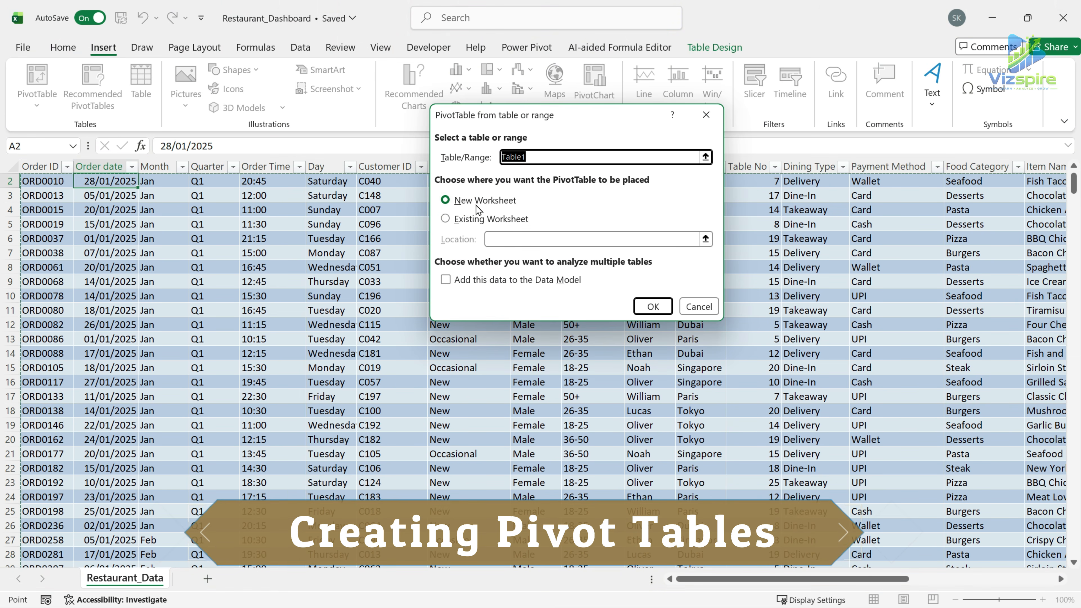
{"action": "left_click", "coordinate": [653, 306]}
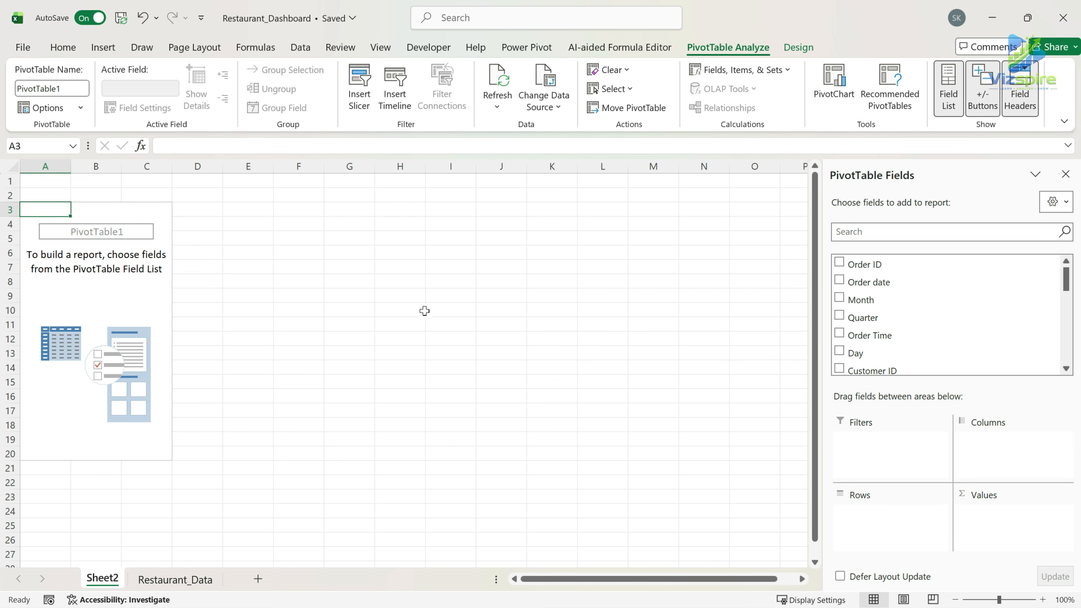
Rename the new PivotTable worksheet as "Pivot".
{"action": "double_click", "coordinate": [92, 580]}
{"action": "type", "text": "Piv"}
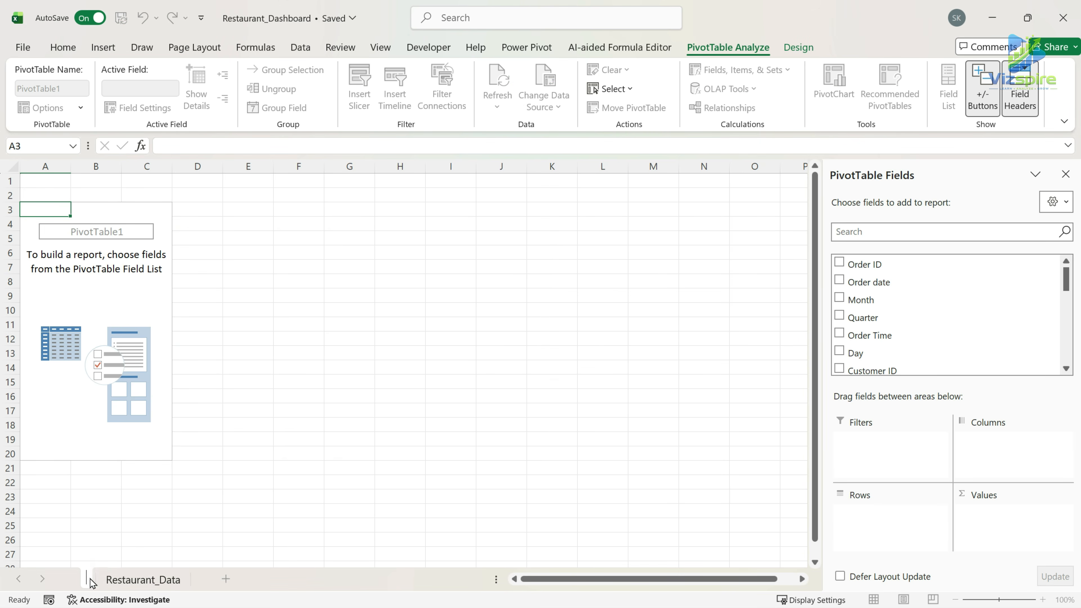
{"action": "type", "text": "ot"}
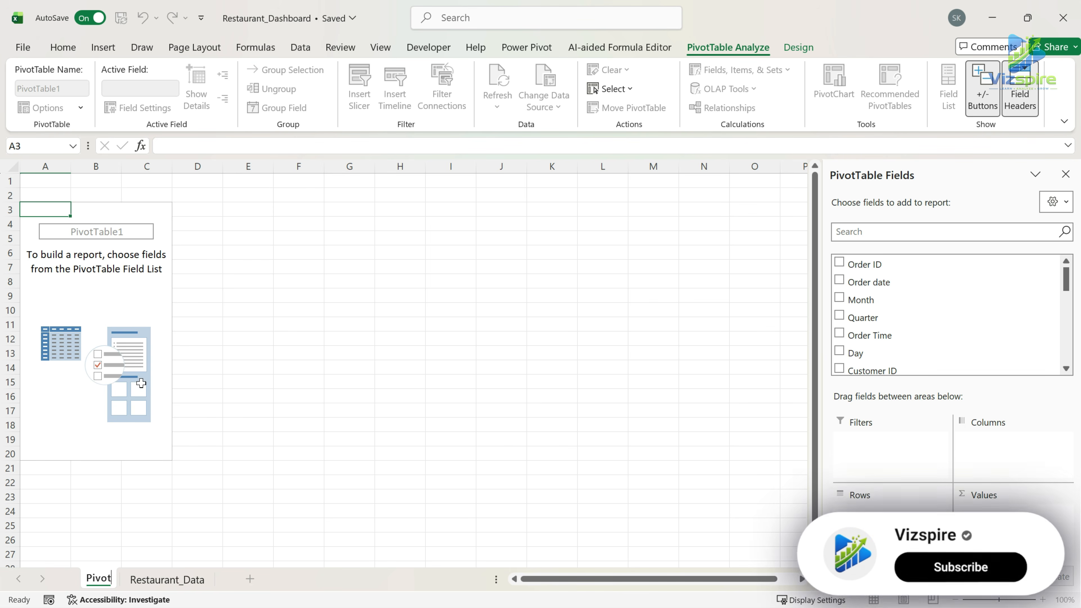
{"action": "key", "text": "Return"}
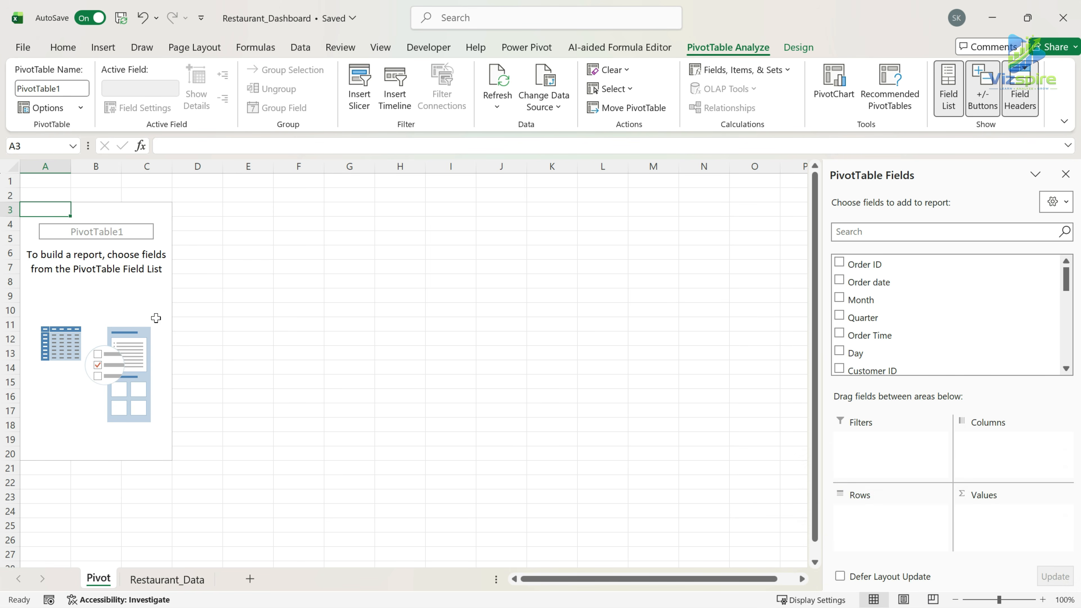
Add Total Sales as a sum and Order ID as a count to the PivotTable's values.
{"action": "scroll", "coordinate": [894, 333], "scroll_direction": "down", "scroll_amount": 4}
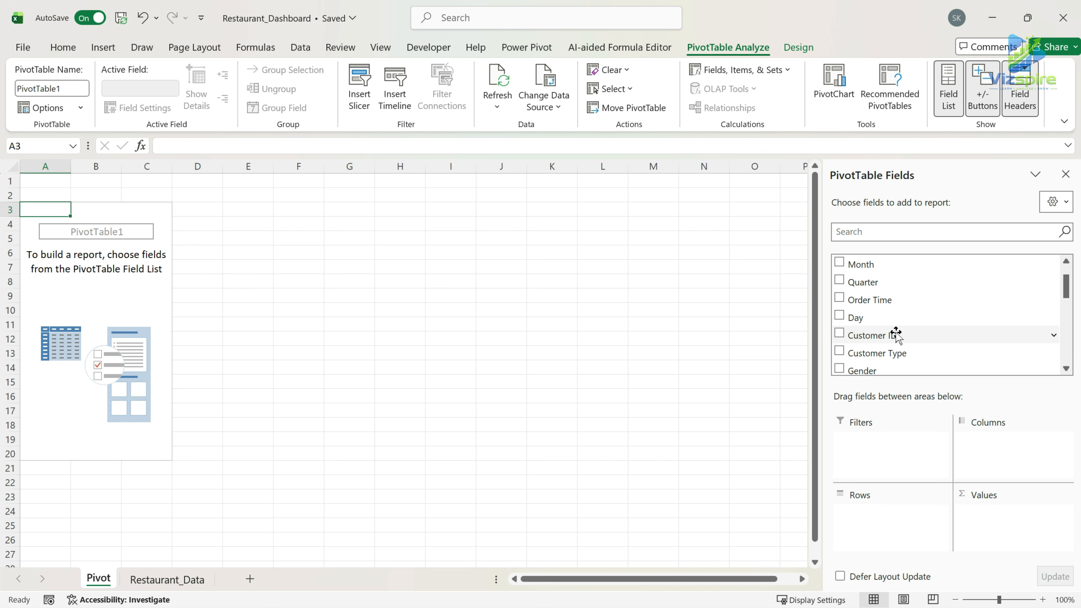
{"action": "scroll", "coordinate": [896, 335], "scroll_direction": "up", "scroll_amount": 4}
{"action": "scroll", "coordinate": [895, 331], "scroll_direction": "down", "scroll_amount": 10}
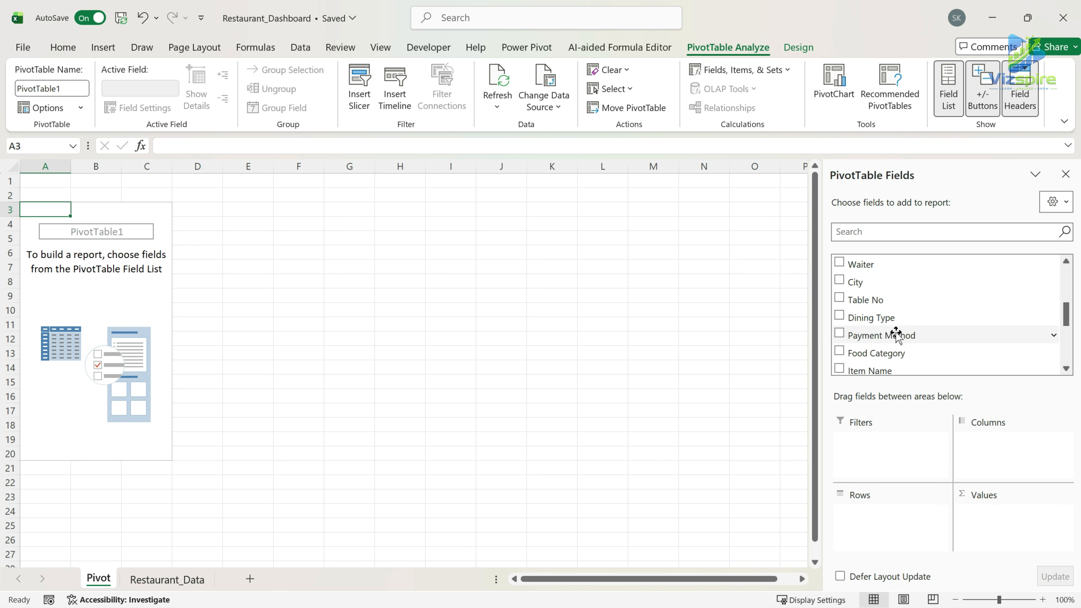
{"action": "left_click_drag", "start_coordinate": [881, 294], "coordinate": [993, 520]}
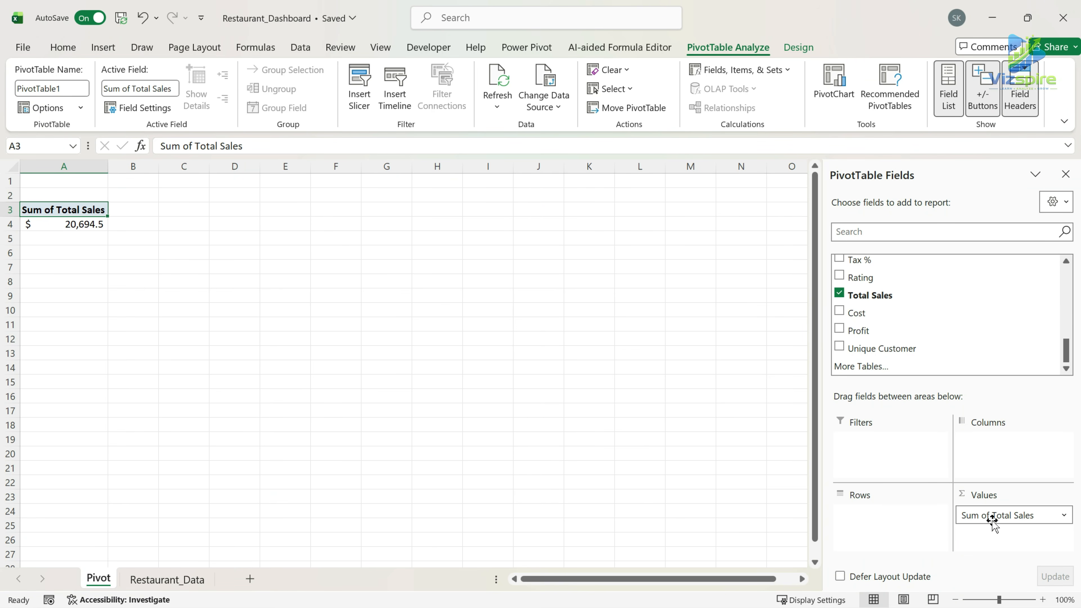
{"action": "scroll", "coordinate": [904, 343], "scroll_direction": "up", "scroll_amount": 10}
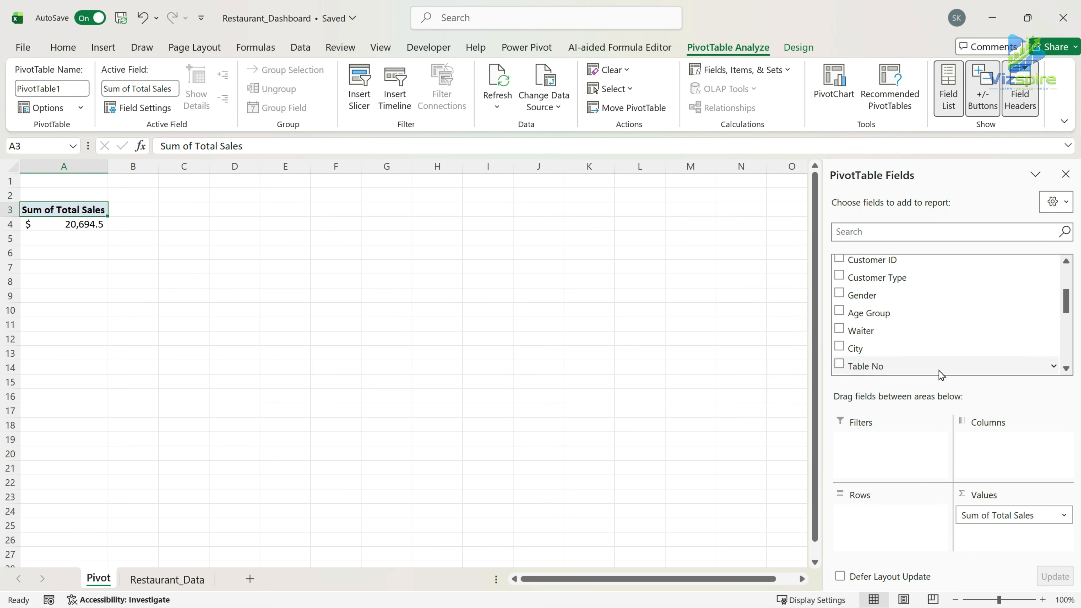
{"action": "left_click_drag", "start_coordinate": [884, 265], "coordinate": [996, 536]}
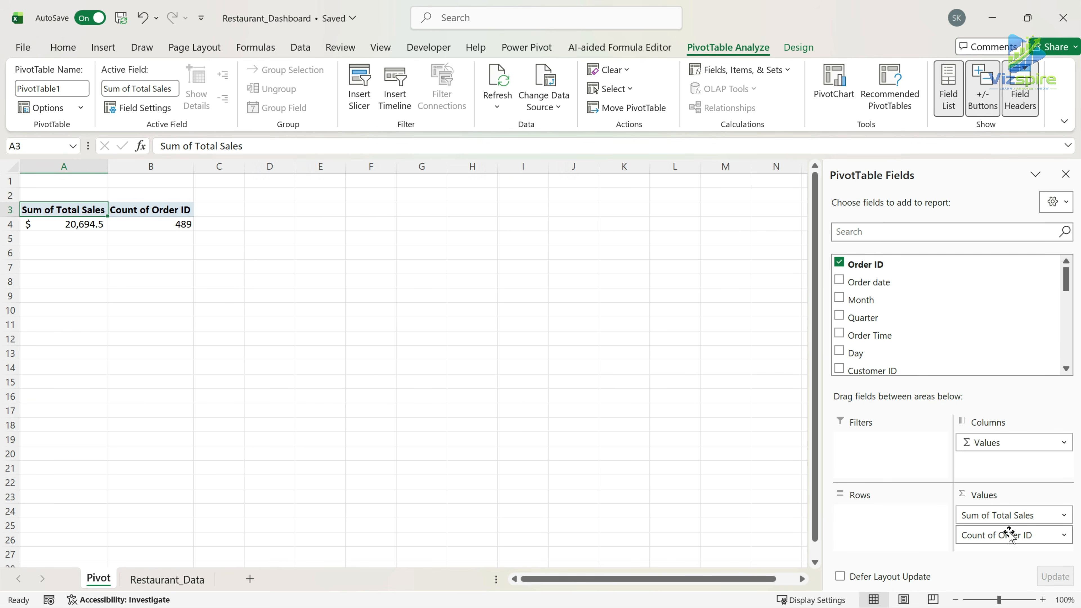
Move the Values field to the PivotTable's rows and add Profit and Unique Customer as summed values.
{"action": "left_click_drag", "start_coordinate": [997, 442], "coordinate": [885, 513]}
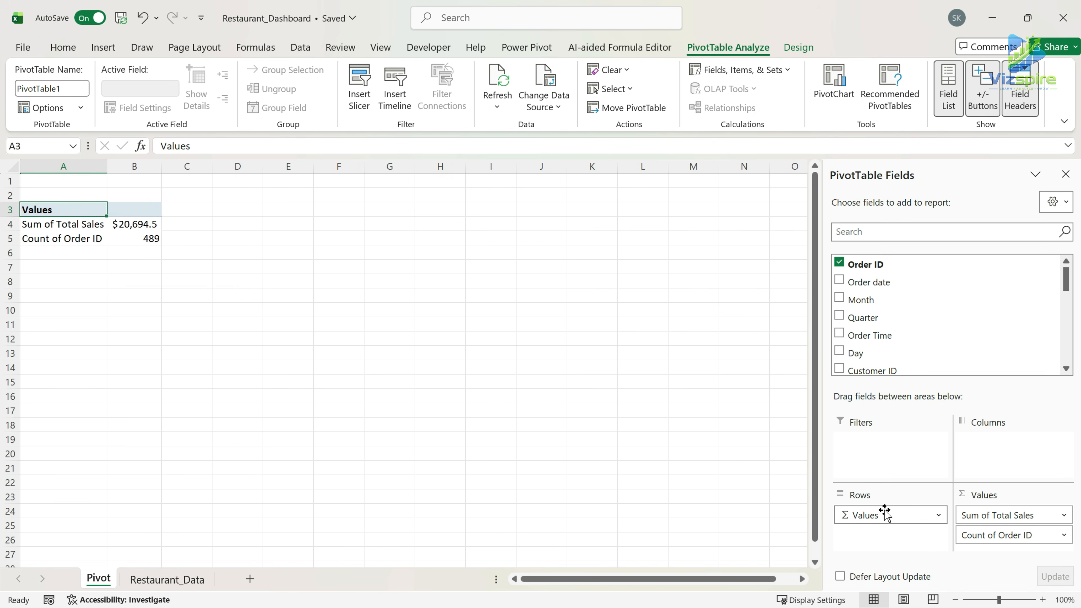
{"action": "scroll", "coordinate": [944, 318], "scroll_direction": "down", "scroll_amount": 10}
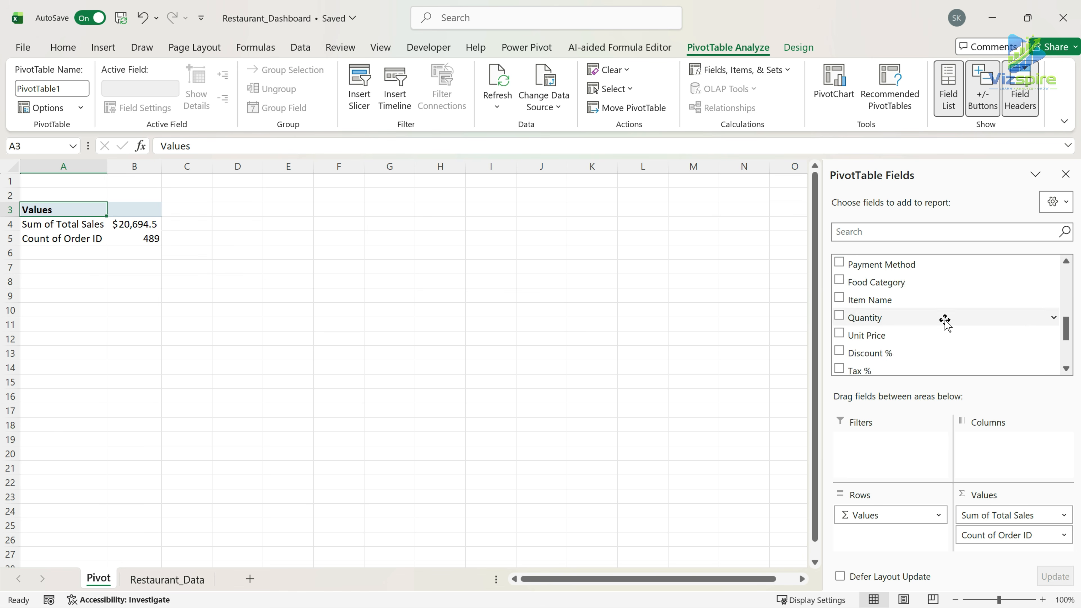
{"action": "left_click_drag", "start_coordinate": [943, 330], "coordinate": [1005, 550]}
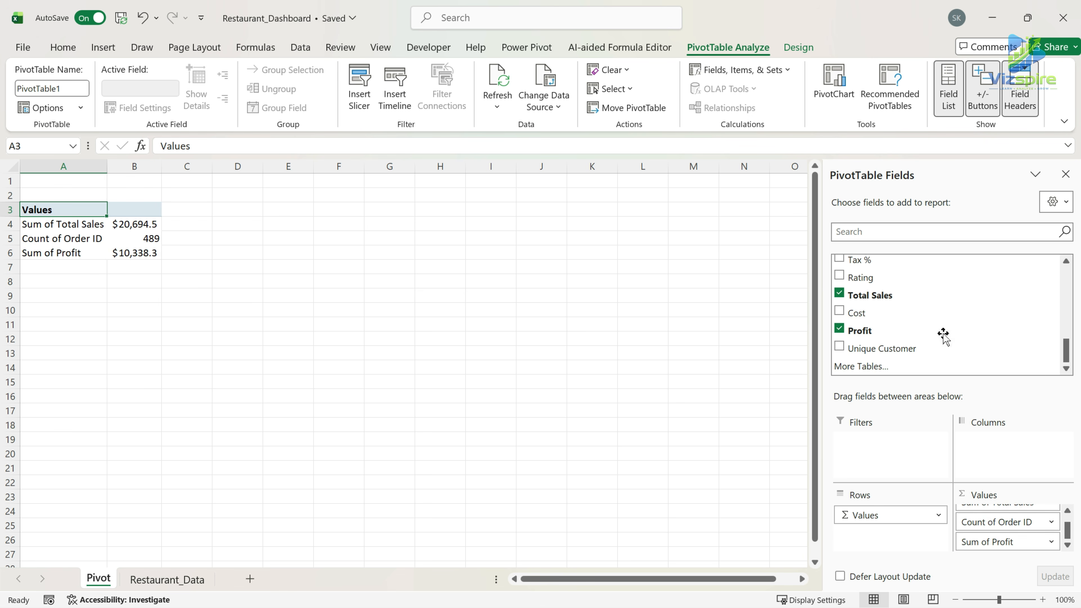
{"action": "left_click_drag", "start_coordinate": [916, 349], "coordinate": [1009, 527]}
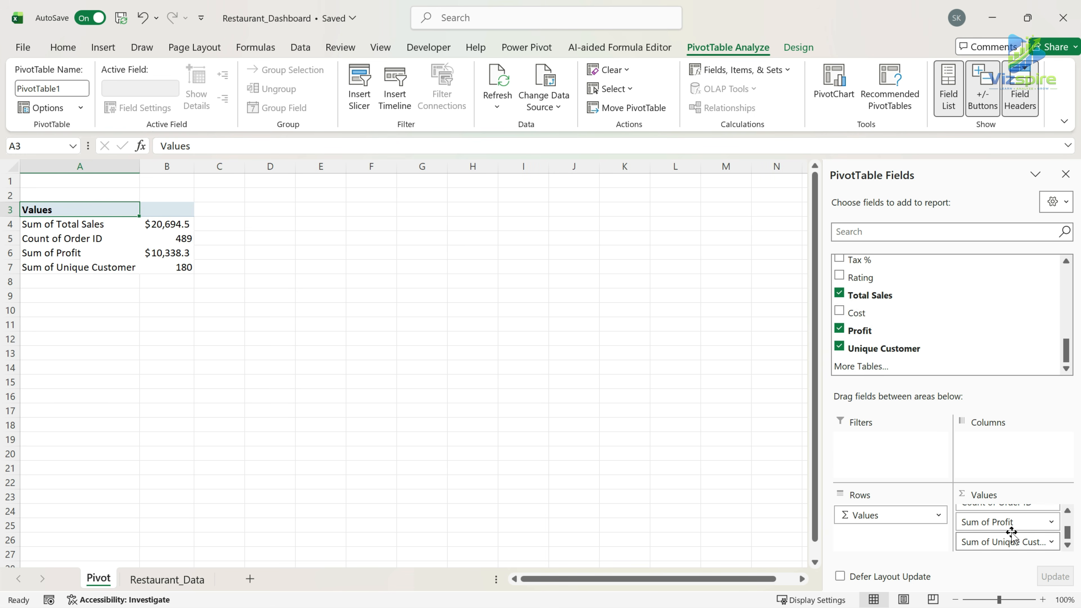
Add Rating to the PivotTable's values and summarise it by Average.
{"action": "scroll", "coordinate": [927, 348], "scroll_direction": "up", "scroll_amount": 8}
{"action": "scroll", "coordinate": [928, 347], "scroll_direction": "up", "scroll_amount": 5}
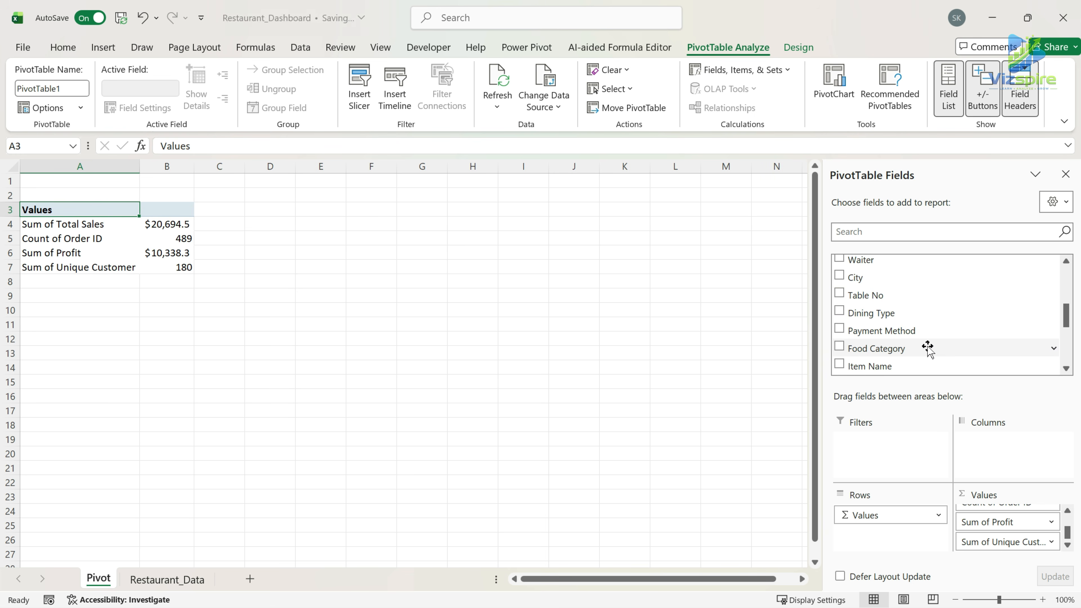
{"action": "scroll", "coordinate": [928, 348], "scroll_direction": "down", "scroll_amount": 3}
{"action": "scroll", "coordinate": [928, 347], "scroll_direction": "down", "scroll_amount": 8}
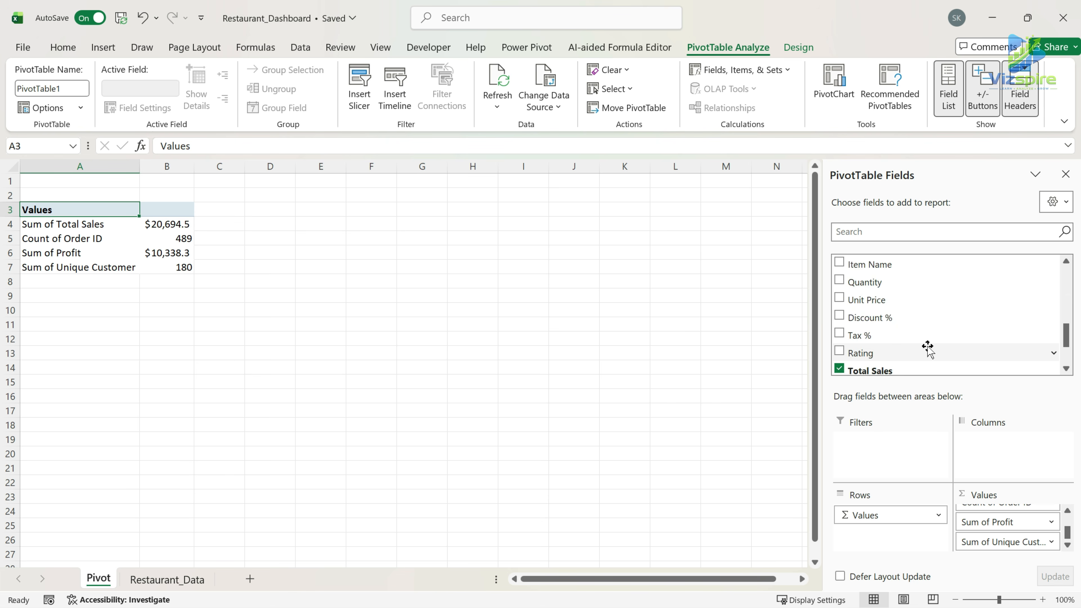
{"action": "left_click_drag", "start_coordinate": [873, 277], "coordinate": [1007, 540]}
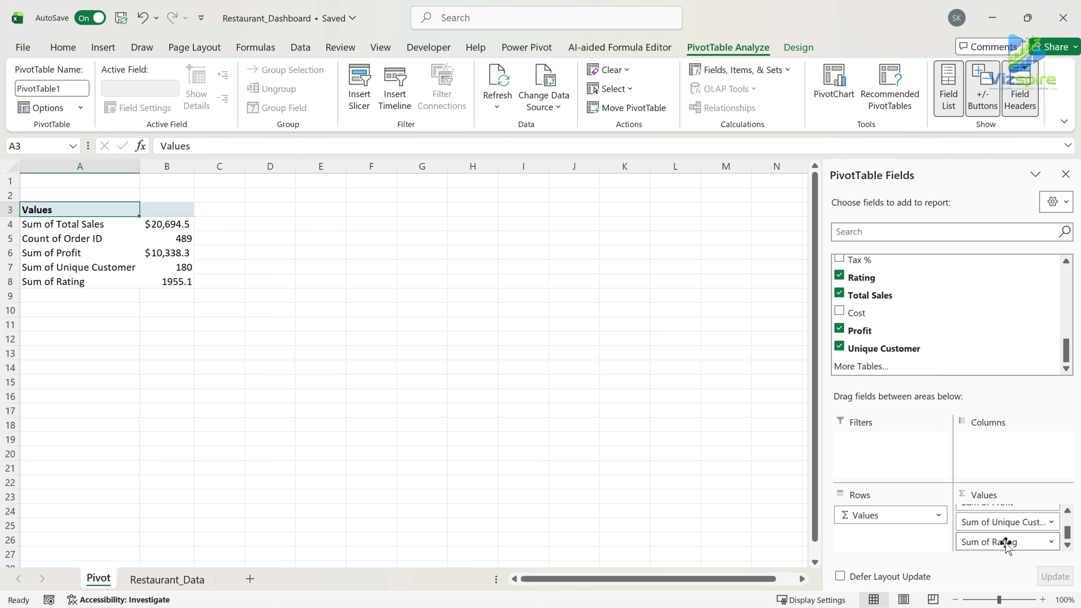
{"action": "left_click", "coordinate": [1052, 543]}
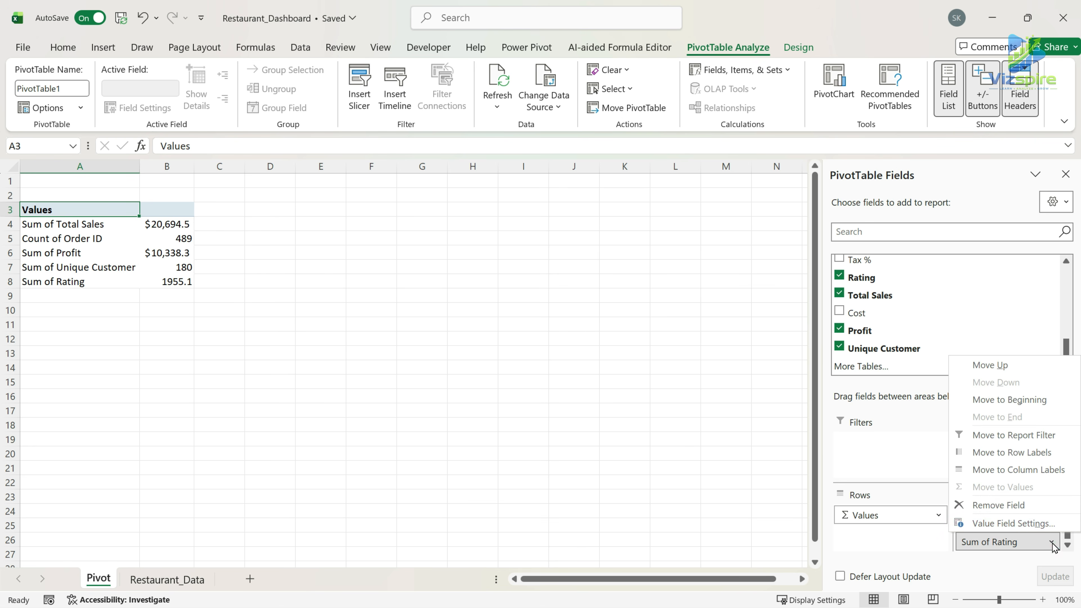
{"action": "left_click", "coordinate": [1013, 523]}
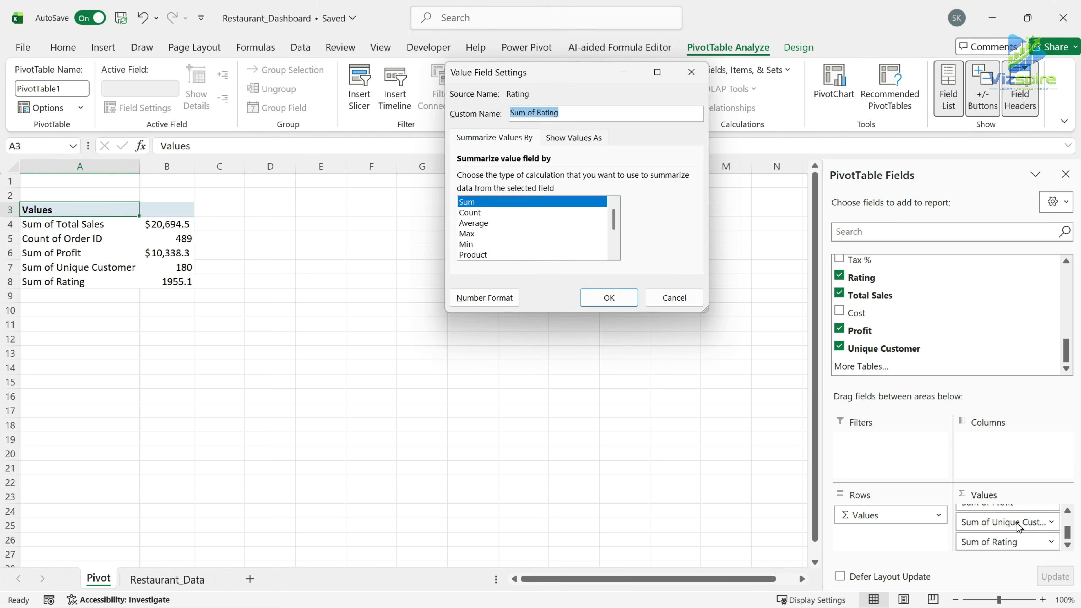
{"action": "left_click", "coordinate": [484, 224]}
{"action": "left_click", "coordinate": [597, 297]}
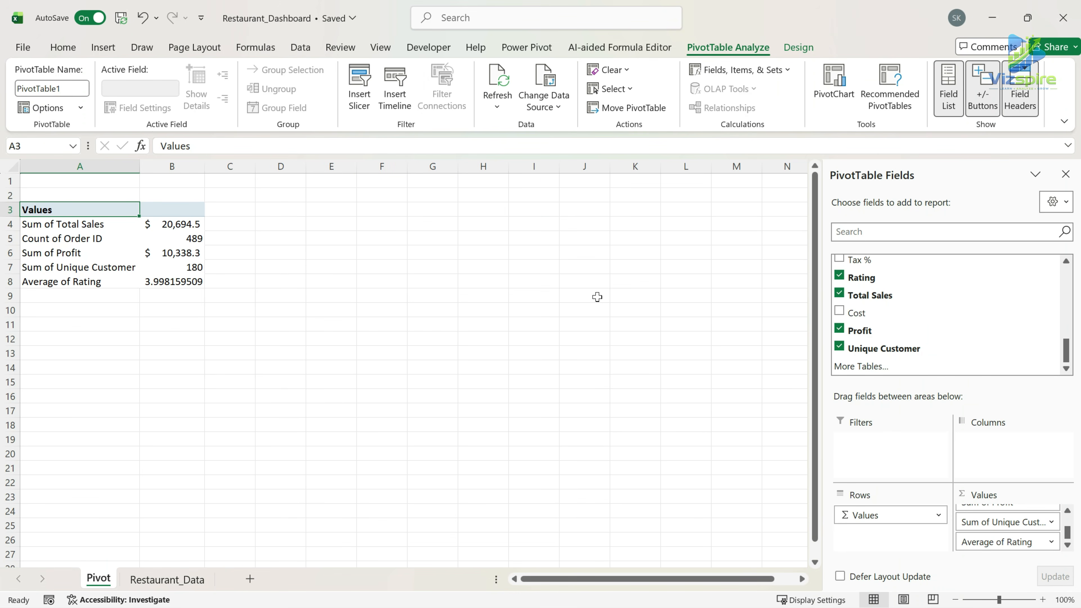
Format the PivotTable values in B4:B8 in the Accounting style with one decimal place.
{"action": "left_click_drag", "start_coordinate": [183, 224], "coordinate": [186, 281]}
{"action": "left_click", "coordinate": [63, 47]}
{"action": "left_click", "coordinate": [529, 99]}
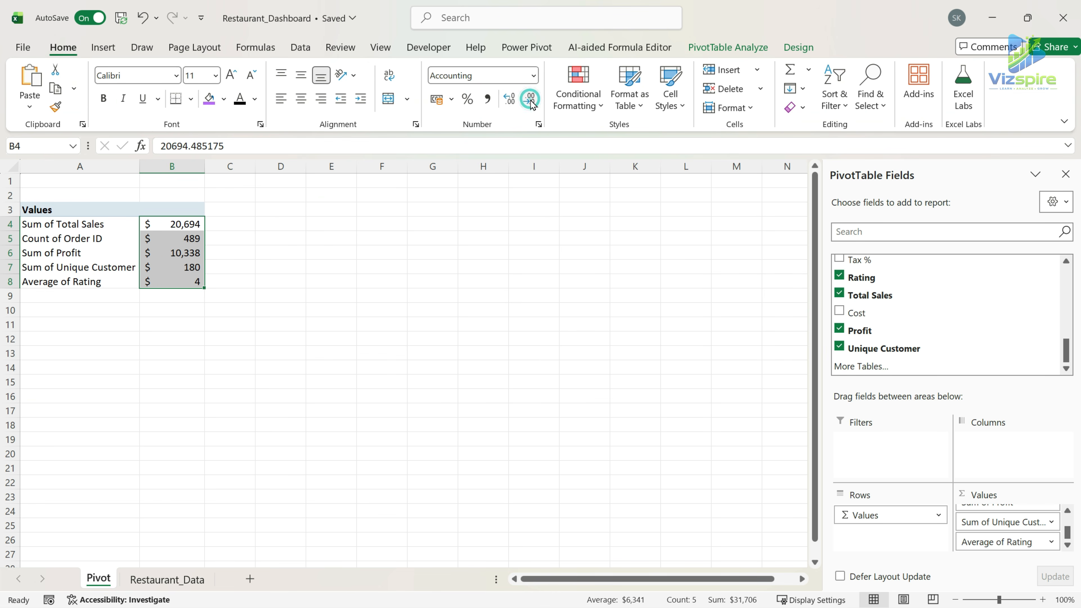
{"action": "left_click", "coordinate": [509, 99]}
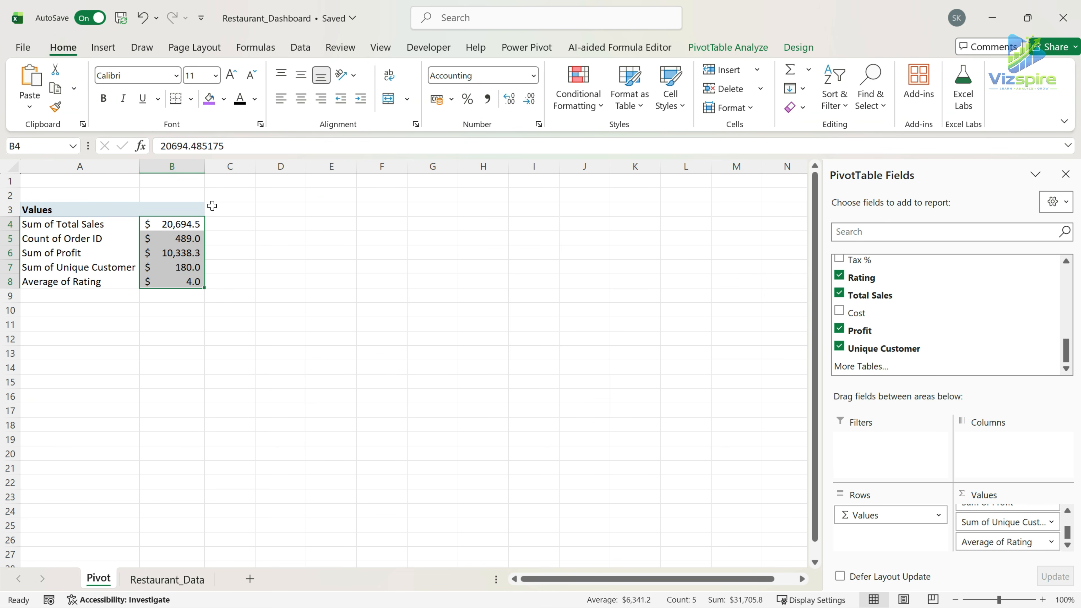
{"action": "mouse_move", "coordinate": [205, 166]}
{"action": "left_mouse_down"}
{"action": "mouse_move", "coordinate": [192, 166]}
{"action": "mouse_move", "coordinate": [205, 187]}
{"action": "left_mouse_up"}
Set the number format of the Unique Customer and Order ID values in B7 and B5 to General.
{"action": "left_click", "coordinate": [189, 251]}
{"action": "left_click", "coordinate": [181, 266]}
{"action": "left_click", "coordinate": [532, 76]}
{"action": "left_click", "coordinate": [507, 104]}
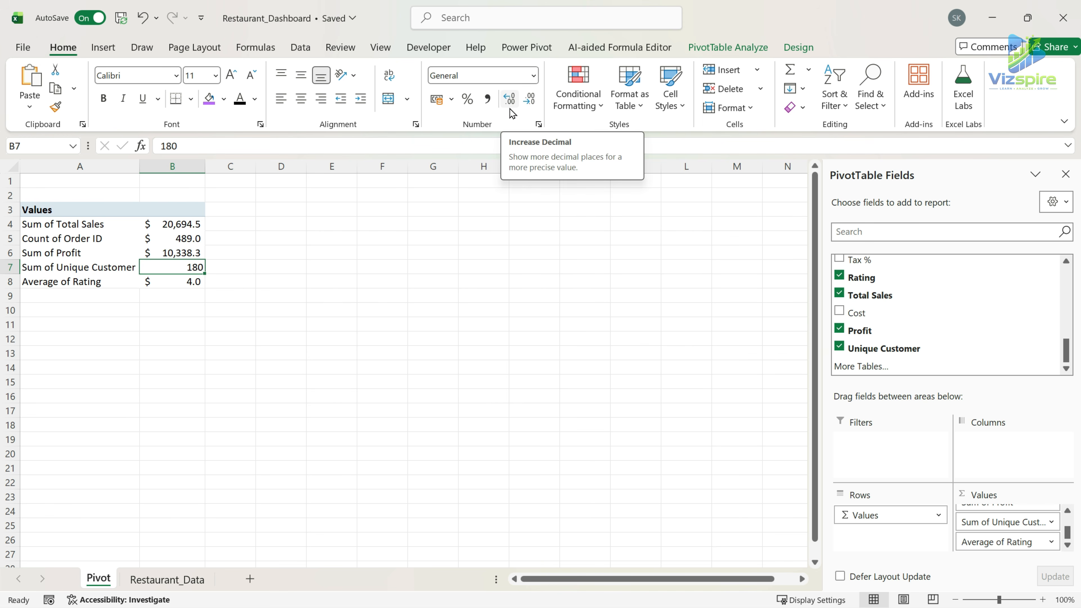
{"action": "left_click", "coordinate": [183, 238]}
{"action": "left_click", "coordinate": [533, 77]}
{"action": "left_click", "coordinate": [528, 103]}
{"action": "left_click", "coordinate": [185, 307]}
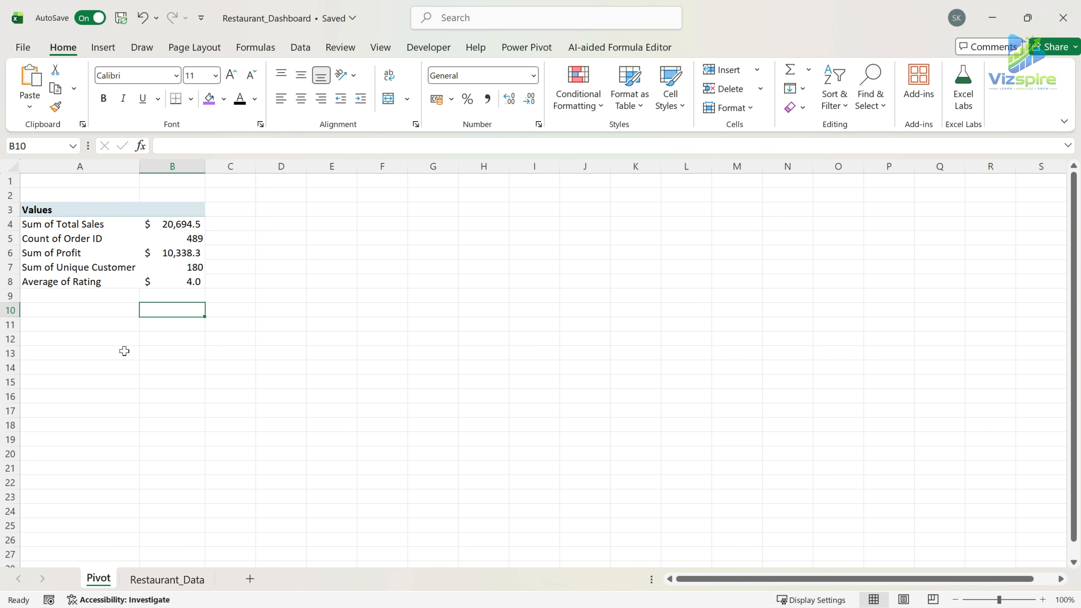
Enter the labels Total Sales, Total Orders, Profit and Customers in A10:A13 below the PivotTable.
{"action": "left_click", "coordinate": [99, 339]}
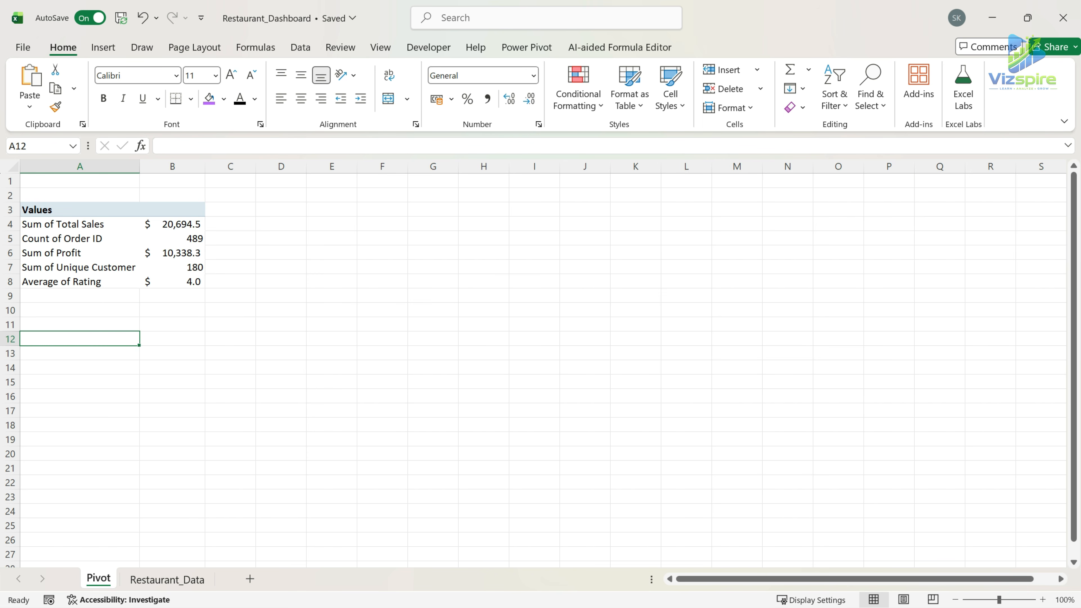
{"action": "left_click", "coordinate": [93, 312]}
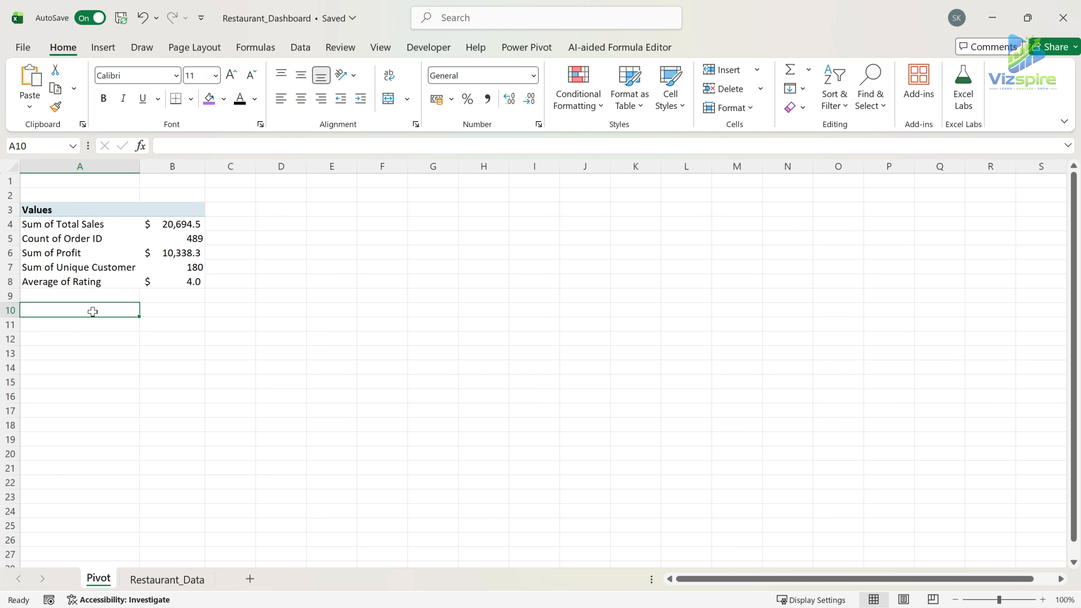
{"action": "type", "text": "Total"}
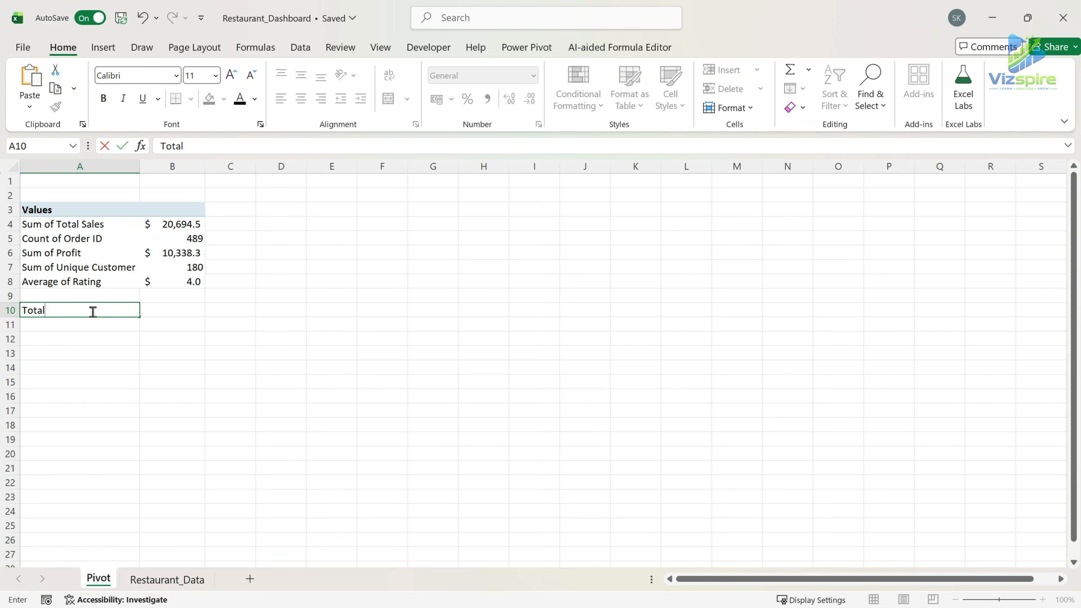
{"action": "type", "text": " Sales"}
{"action": "key", "text": "Return"}
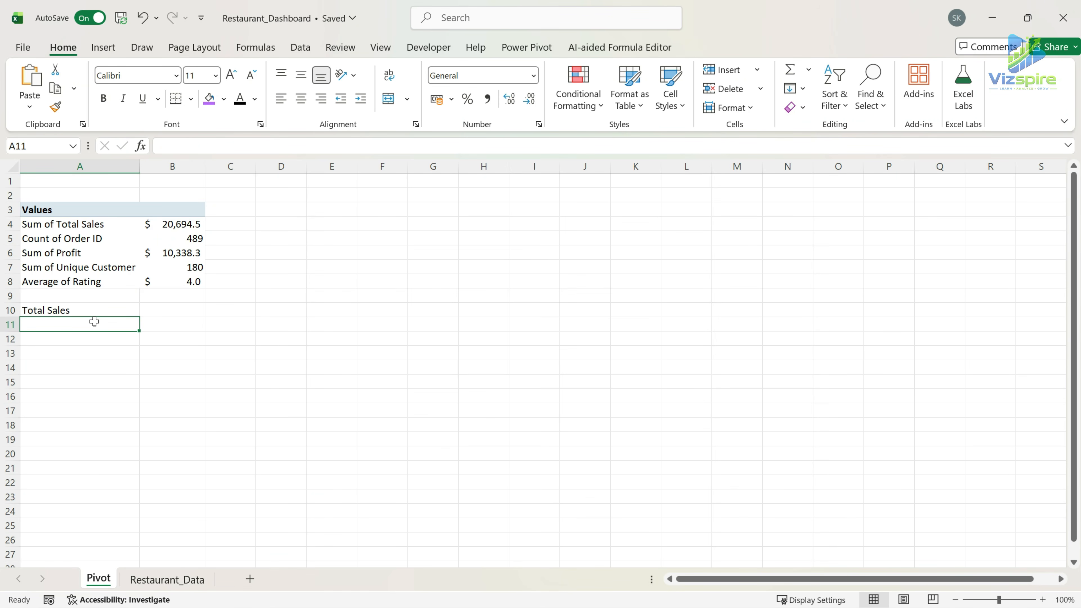
{"action": "type", "text": "Total Orders"}
{"action": "key", "text": "Return"}
{"action": "type", "text": "Priof"}
{"action": "type", "text": "t"}
{"action": "key", "text": "Return"}
{"action": "type", "text": "Customers"}
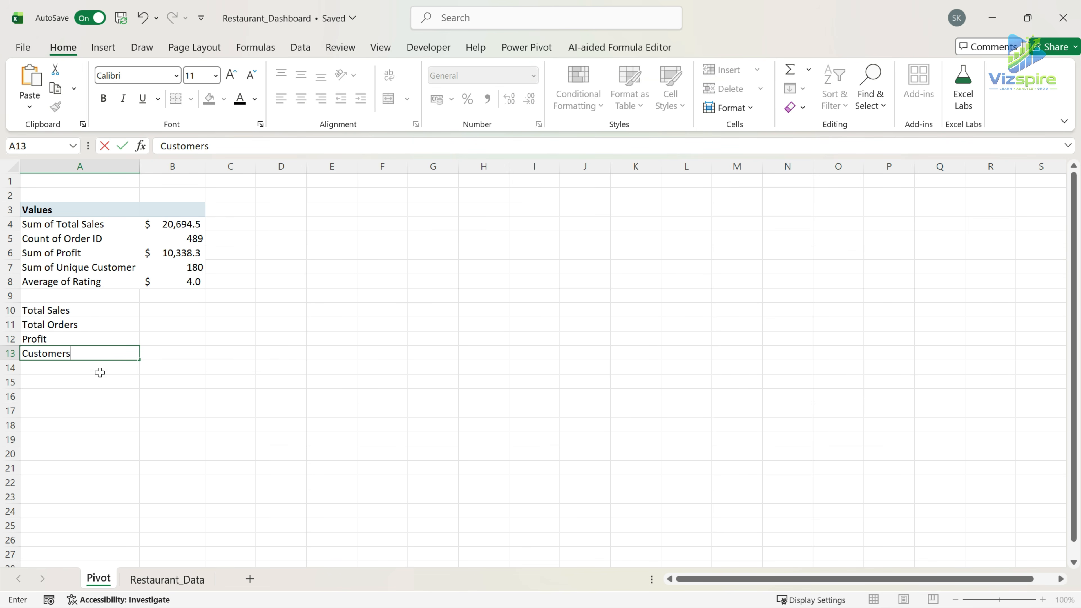
{"action": "key", "text": "Return"}
Enter the labels Avg Order Value and Avg Rating in A14 and A15.
{"action": "type", "text": "Avg Order Value"}
{"action": "key", "text": "Return"}
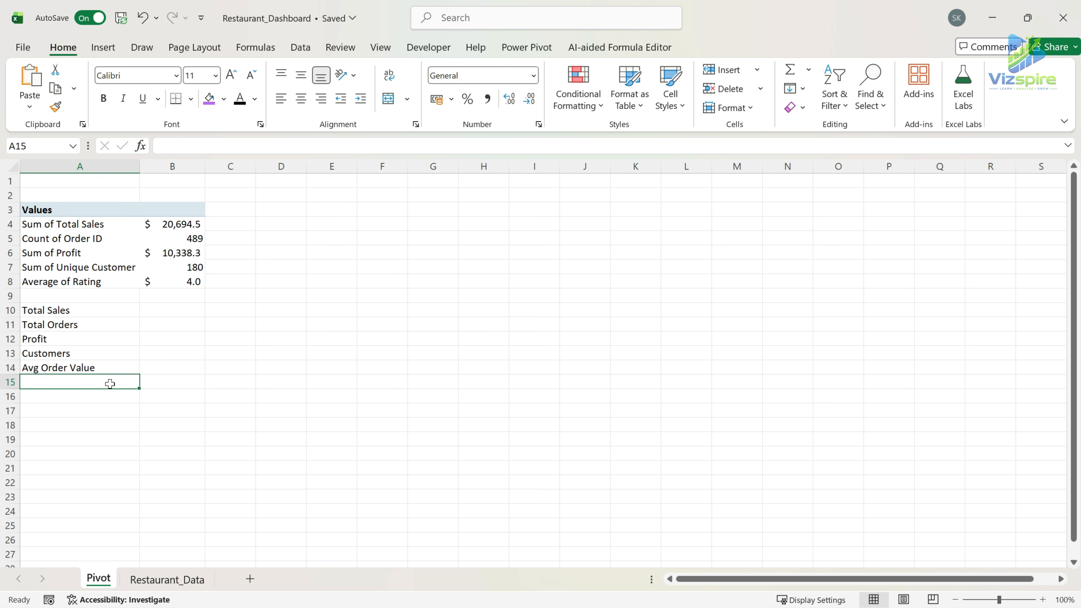
{"action": "type", "text": "Avg Rating"}
{"action": "key", "text": "Tab"}
Link B10 and B11 to the PivotTable's Sum of Total Sales and Count of Order ID with GETPIVOTDATA formulas.
{"action": "left_click", "coordinate": [186, 312]}
{"action": "type", "text": "="}
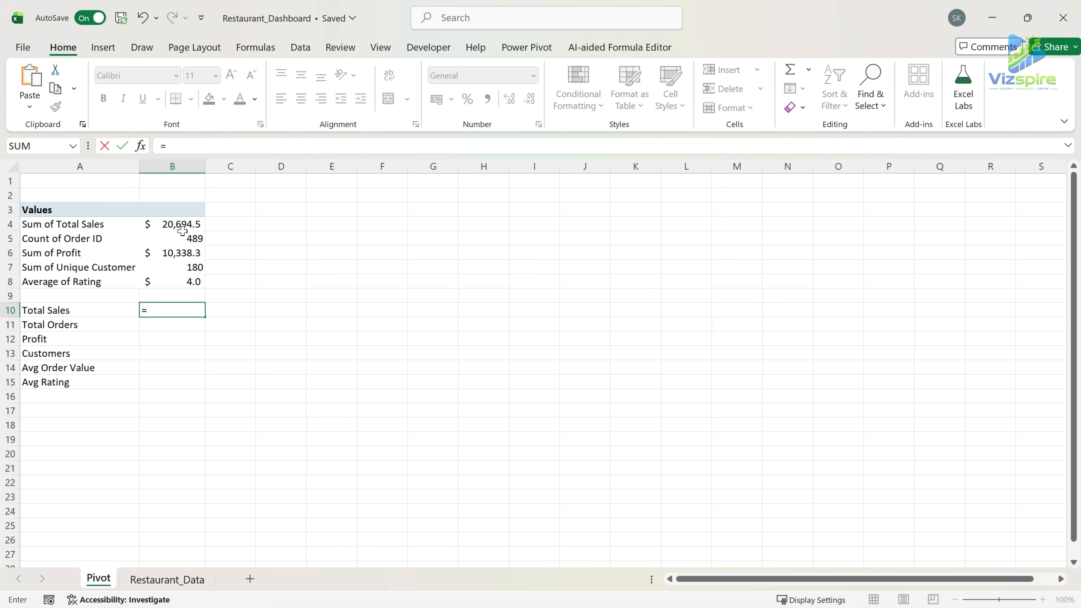
{"action": "left_click", "coordinate": [180, 225]}
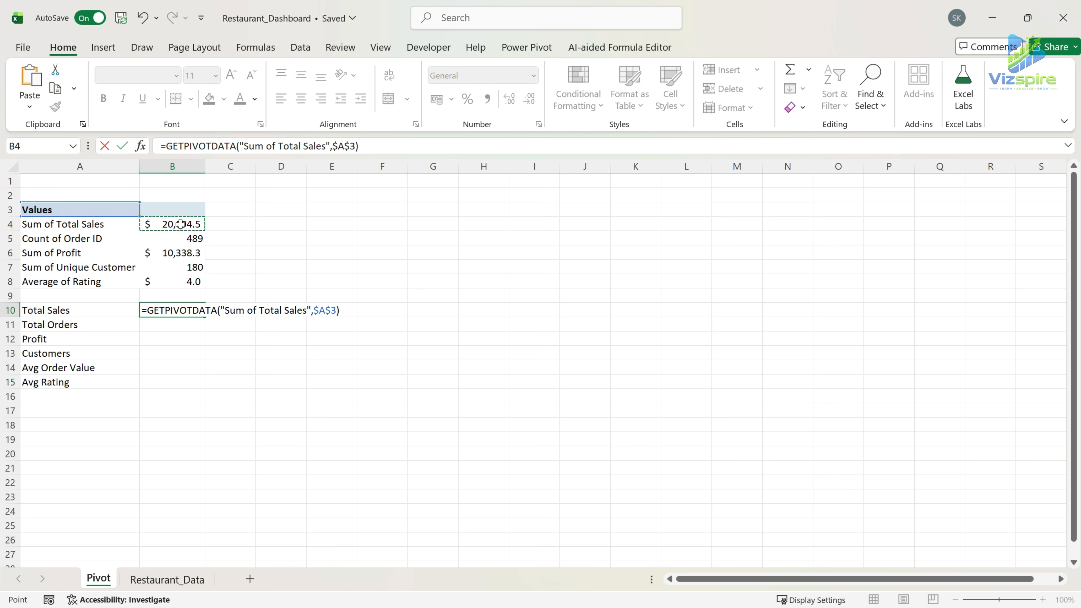
{"action": "key", "text": "Return"}
{"action": "type", "text": "="}
{"action": "left_click", "coordinate": [181, 238]}
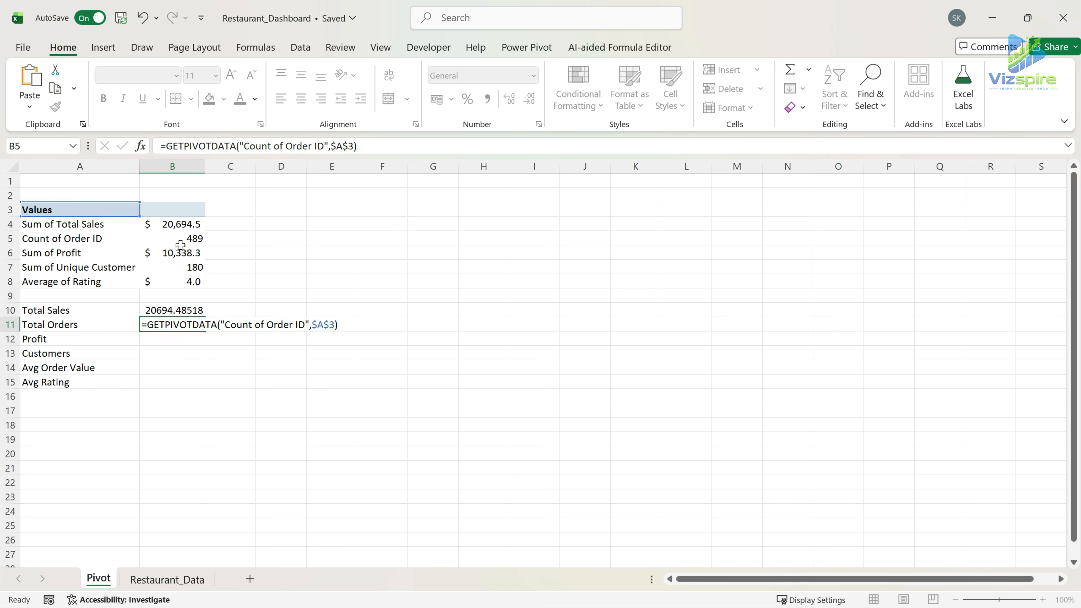
{"action": "key", "text": "Return"}
Link B12 and B13 to the PivotTable's Sum of Profit and Sum of Unique Customer with GETPIVOTDATA formulas.
{"action": "type", "text": "="}
{"action": "left_click", "coordinate": [173, 253]}
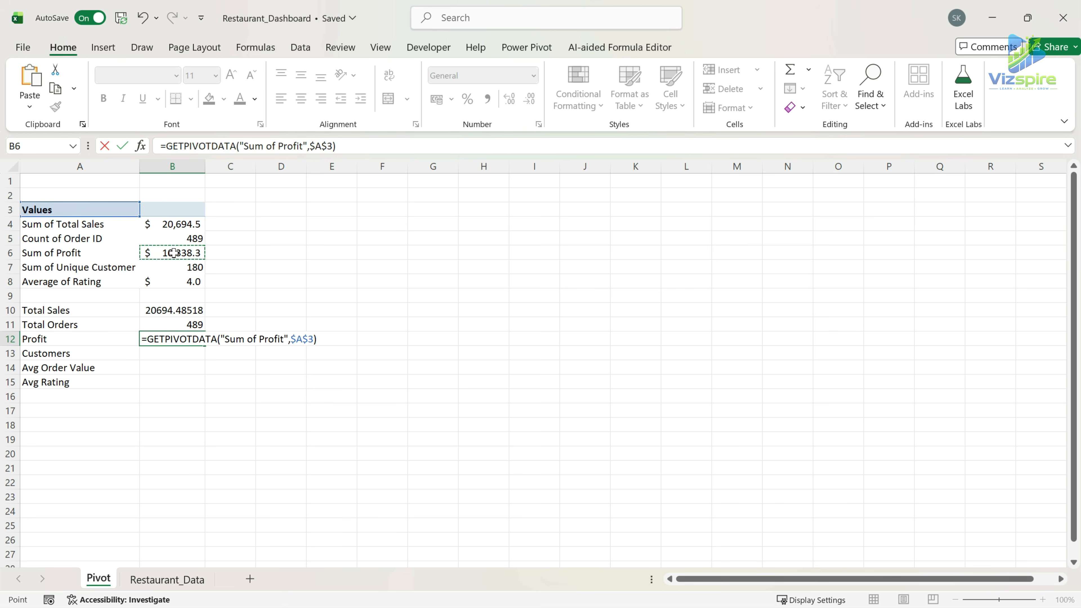
{"action": "key", "text": "Return"}
{"action": "type", "text": "="}
{"action": "left_click", "coordinate": [194, 267]}
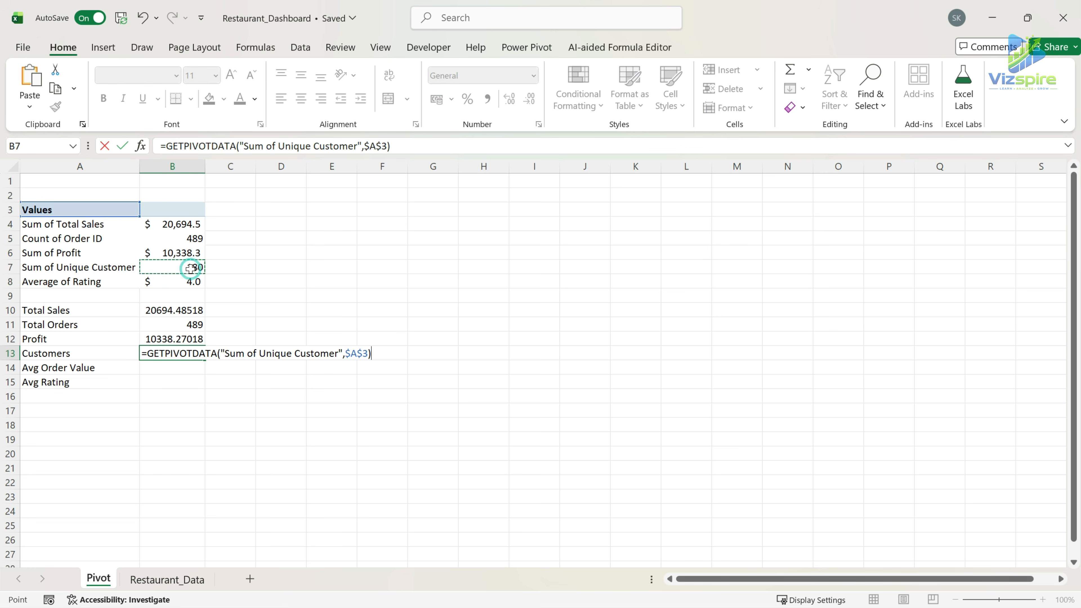
{"action": "key", "text": "Return"}
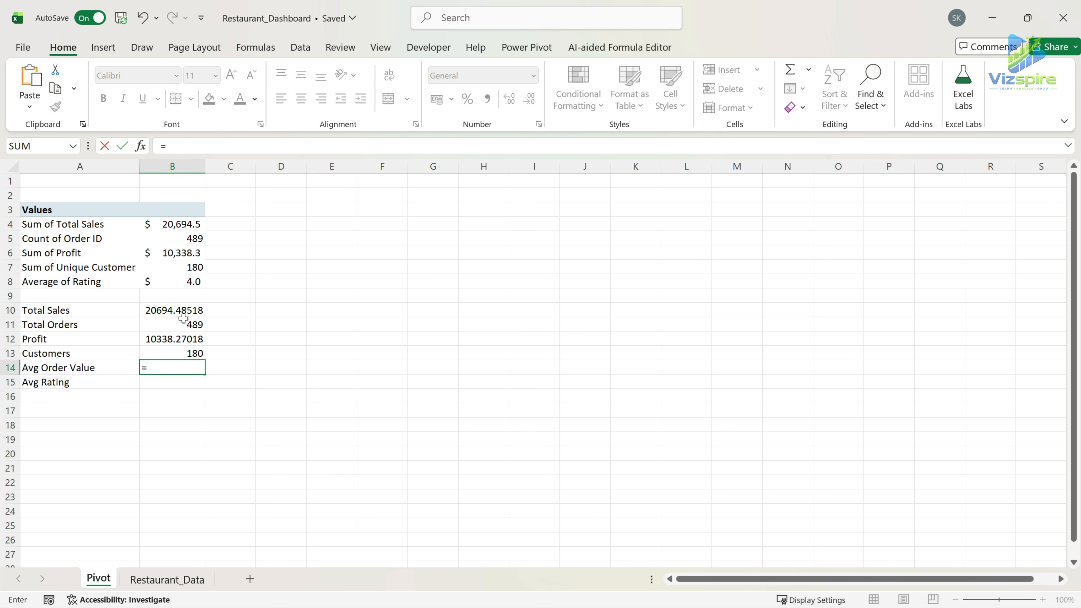
Calculate the Avg Order Value in B14 by dividing total sales by total orders (=B10/B11).
{"action": "left_click", "coordinate": [176, 311]}
{"action": "type", "text": "/"}
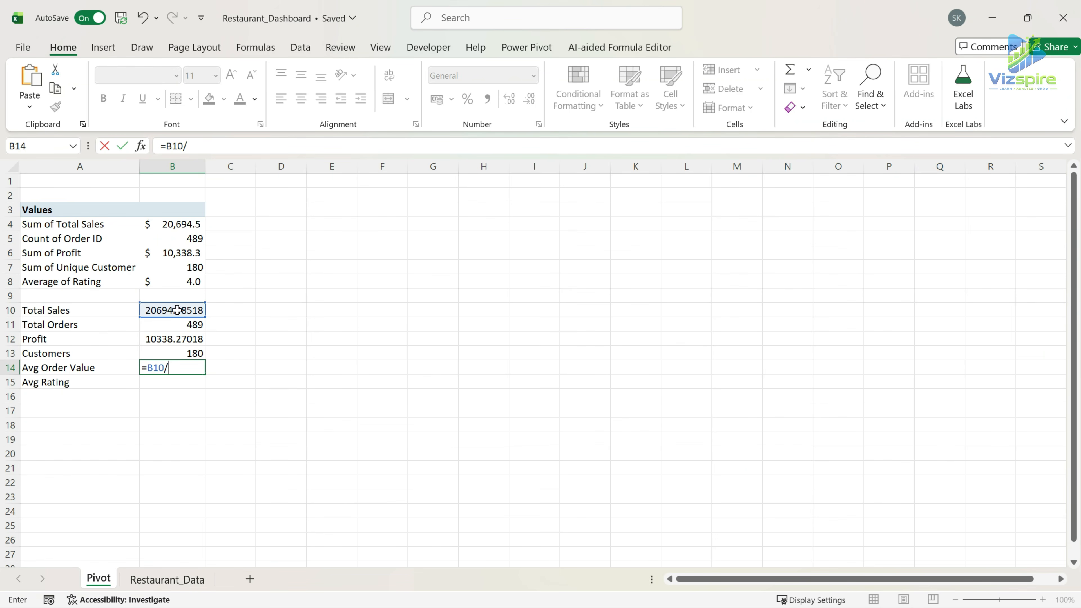
{"action": "left_click", "coordinate": [190, 324]}
{"action": "key", "text": "Return"}
{"action": "left_click", "coordinate": [181, 368]}
Link the Avg Rating cell B15 to the PivotTable's Average of Rating value.
{"action": "left_click", "coordinate": [186, 382]}
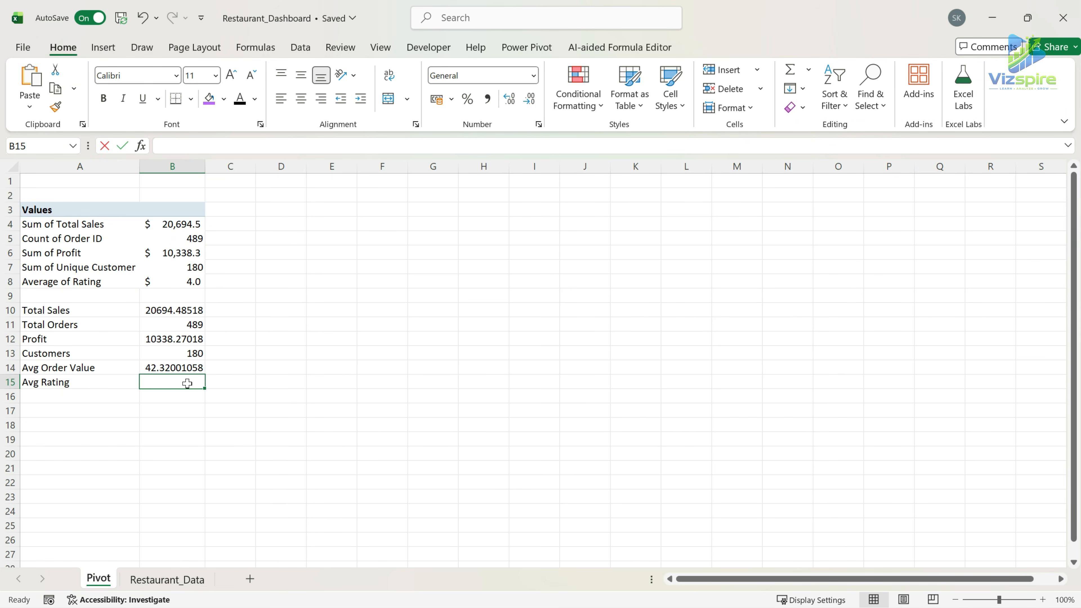
{"action": "type", "text": "="}
{"action": "left_click", "coordinate": [189, 281]}
{"action": "key", "text": "Return"}
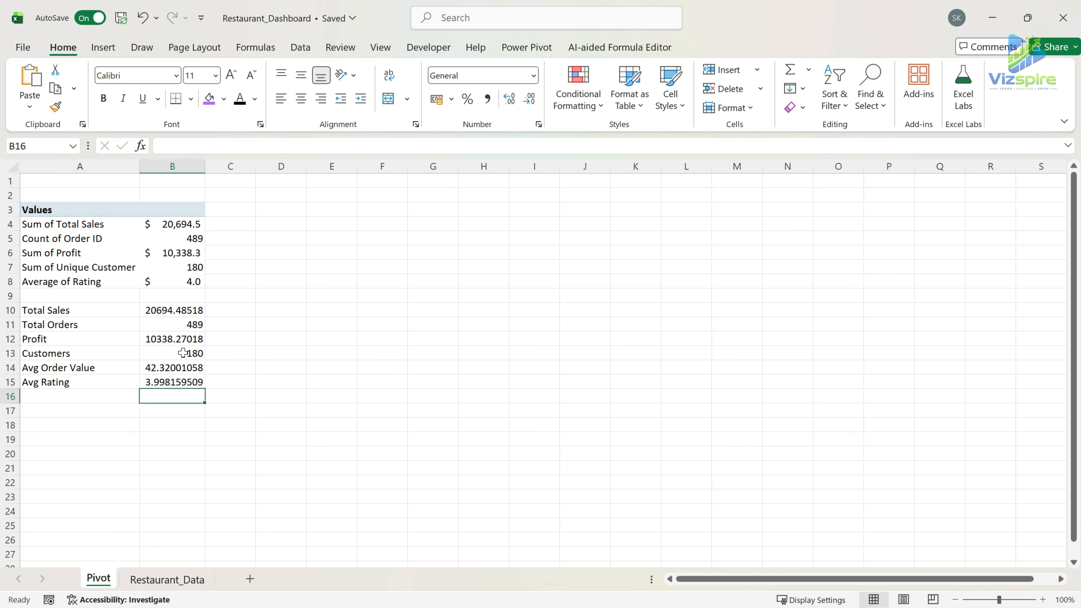
Format the KPI results in B10:B15 as numbers with two decimal places.
{"action": "left_click", "coordinate": [172, 310]}
{"action": "left_click", "coordinate": [178, 339], "text": "ctrl"}
{"action": "left_click", "coordinate": [221, 370]}
{"action": "left_click_drag", "start_coordinate": [172, 310], "coordinate": [200, 383]}
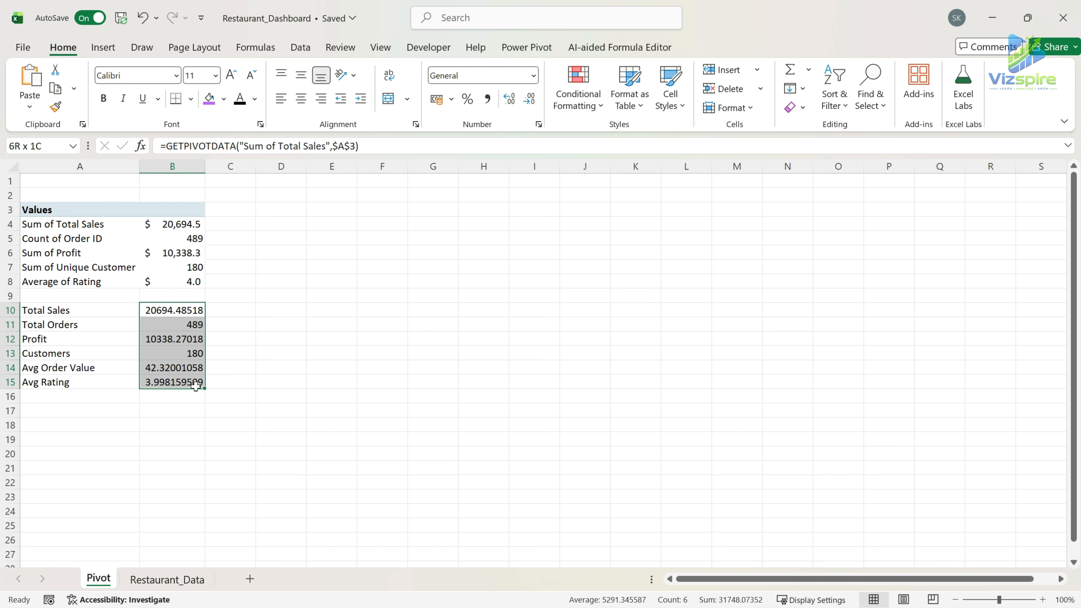
{"action": "left_click", "coordinate": [529, 100]}
{"action": "left_click", "coordinate": [529, 100]}
{"action": "left_click", "coordinate": [529, 100]}
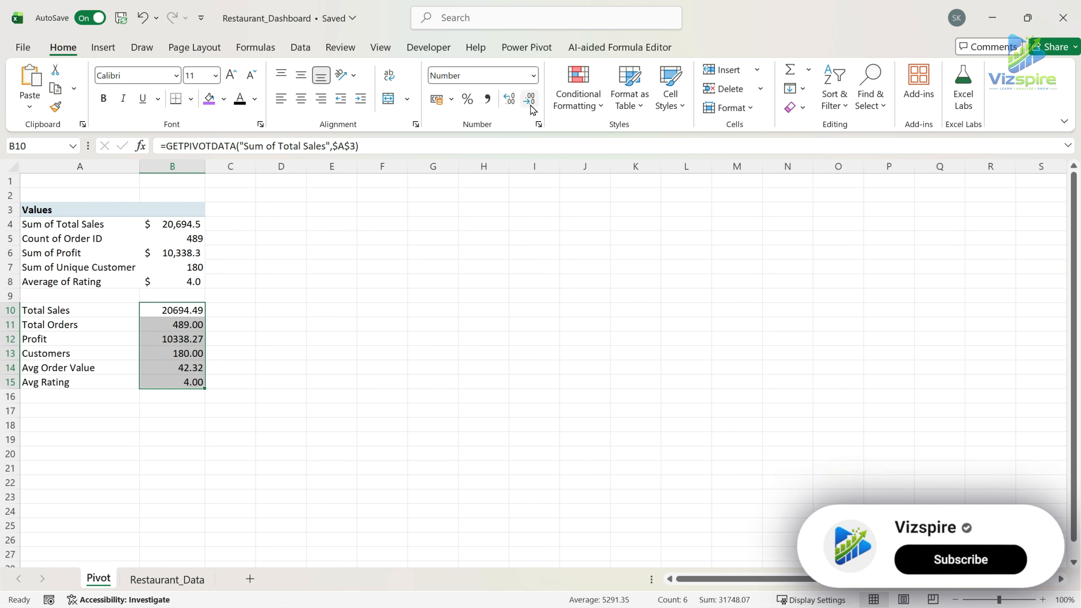
{"action": "left_click", "coordinate": [226, 352]}
Apply the custom number format $#,##0.0,"K" to the Total Sales and Profit results in B10 and B12.
{"action": "left_click", "coordinate": [190, 310]}
{"action": "left_click", "coordinate": [186, 338], "text": "ctrl"}
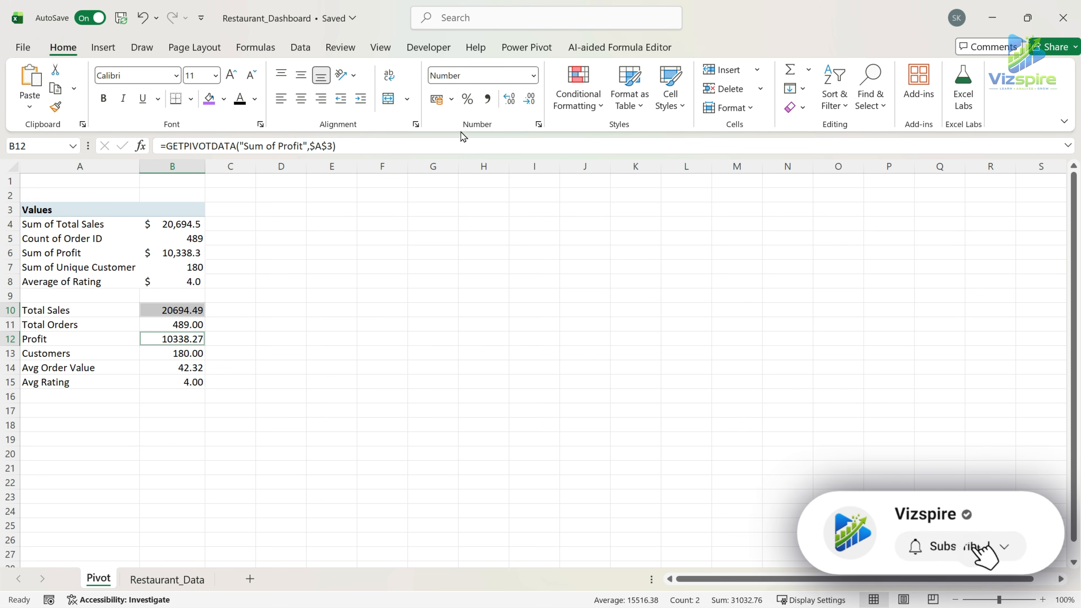
{"action": "left_click", "coordinate": [451, 99]}
{"action": "left_click", "coordinate": [530, 79]}
{"action": "left_click", "coordinate": [533, 76]}
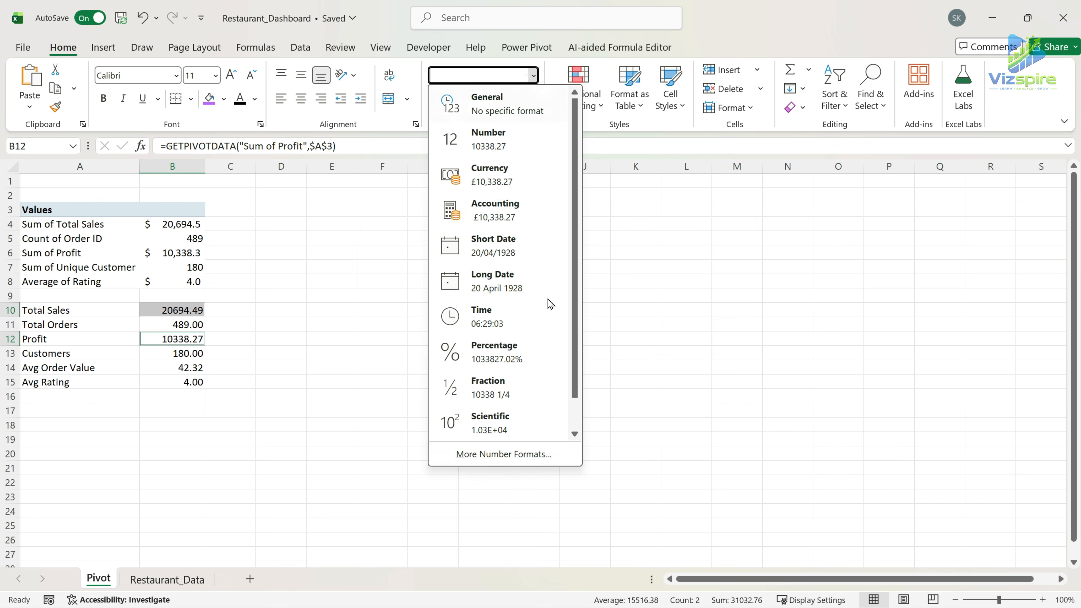
{"action": "left_click", "coordinate": [492, 452]}
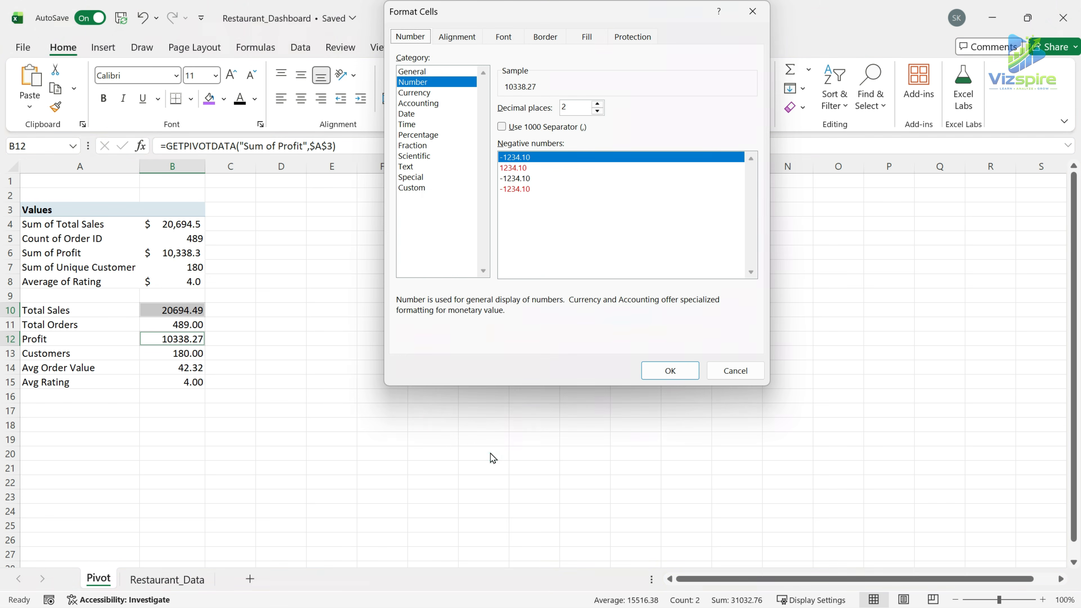
{"action": "left_click", "coordinate": [425, 188]}
{"action": "left_click_drag", "start_coordinate": [751, 155], "coordinate": [756, 259]}
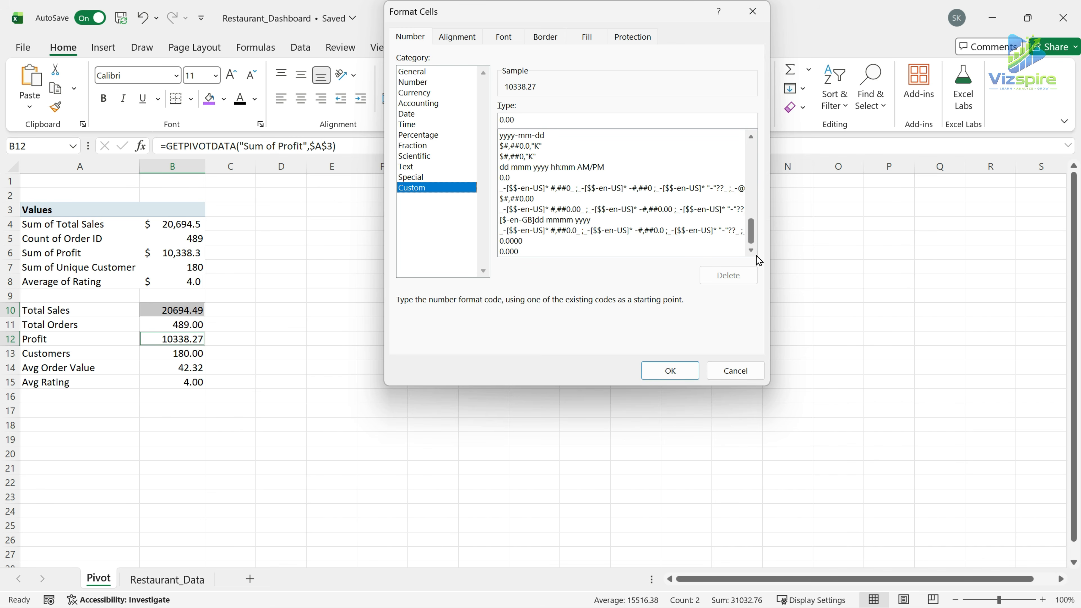
{"action": "left_click", "coordinate": [532, 146]}
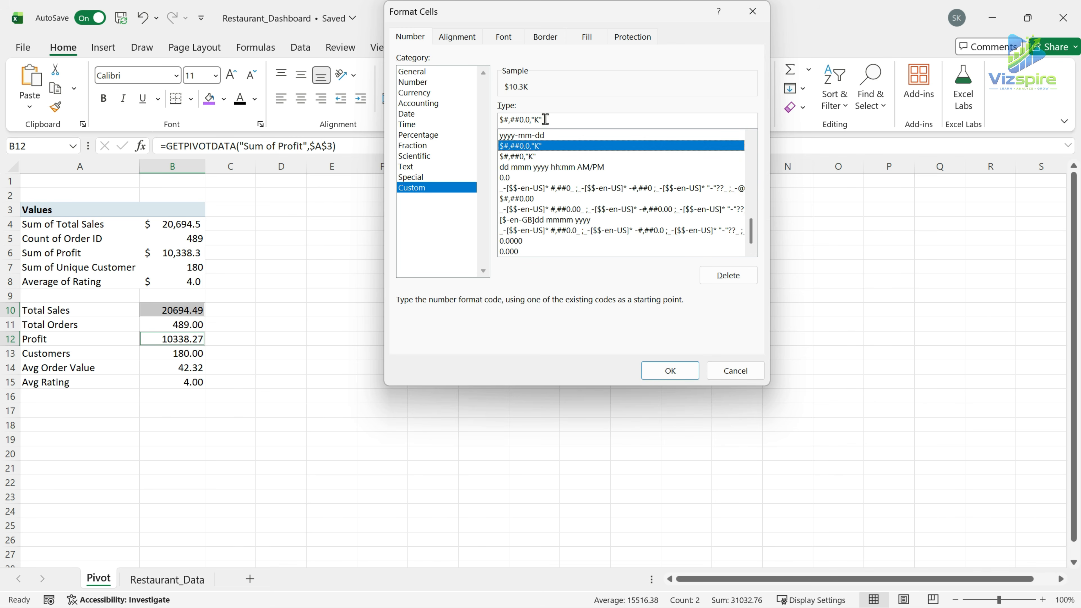
{"action": "left_click", "coordinate": [666, 369]}
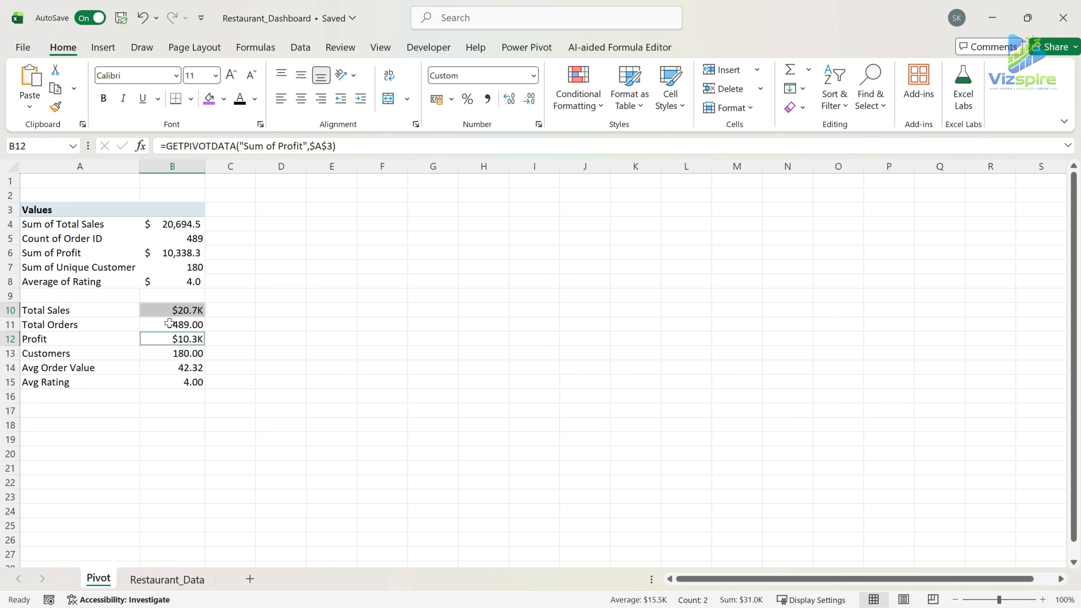
Format the Avg Order Value in B14 with the dollar Accounting format.
{"action": "key", "text": "Up"}
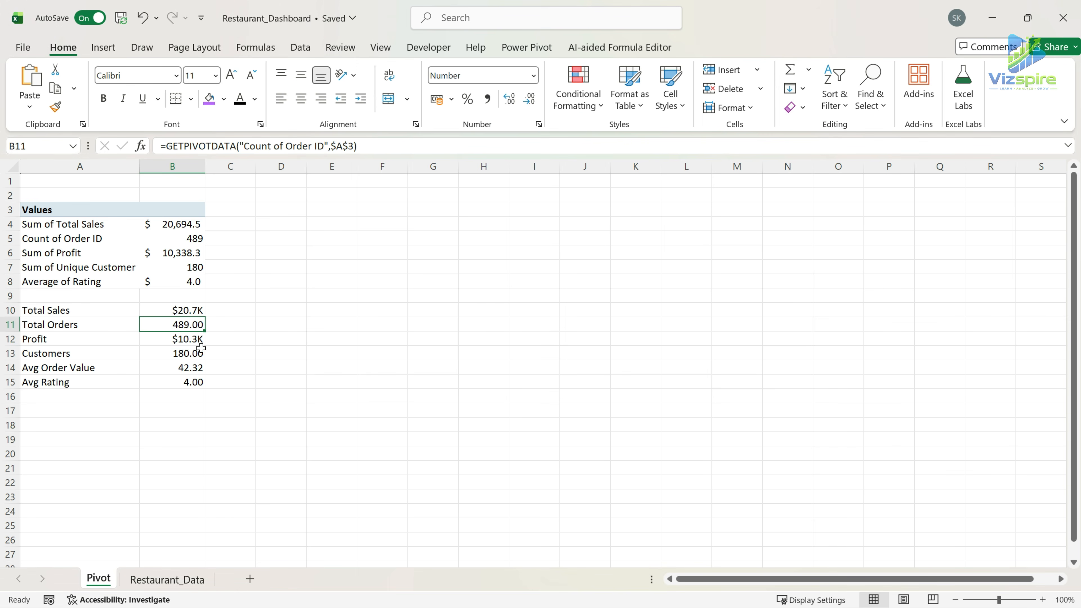
{"action": "left_click", "coordinate": [175, 357]}
{"action": "left_click", "coordinate": [187, 367]}
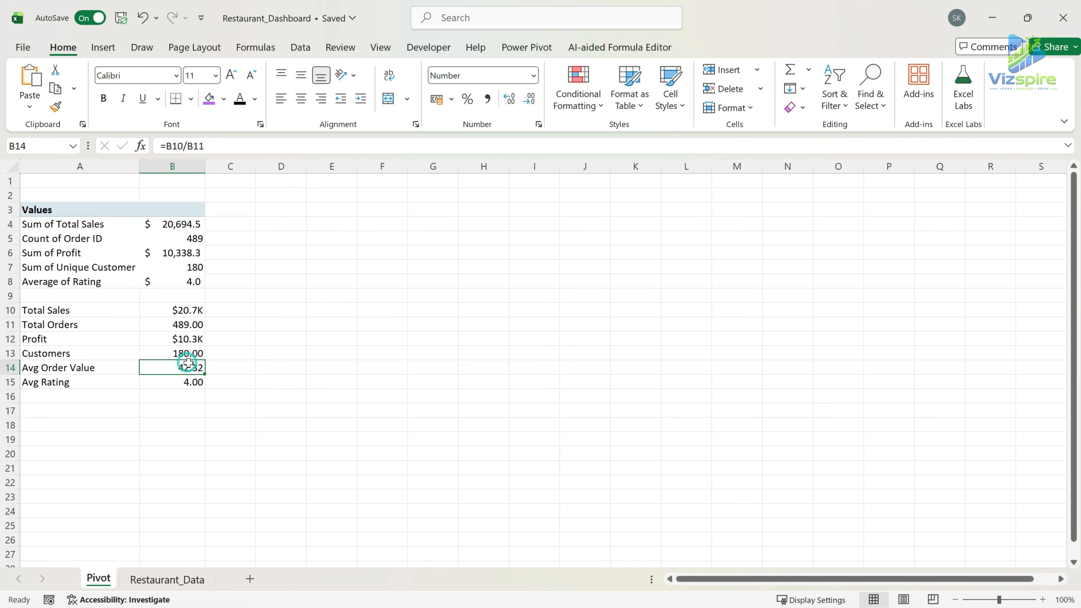
{"action": "left_click", "coordinate": [452, 99]}
{"action": "left_click", "coordinate": [472, 142]}
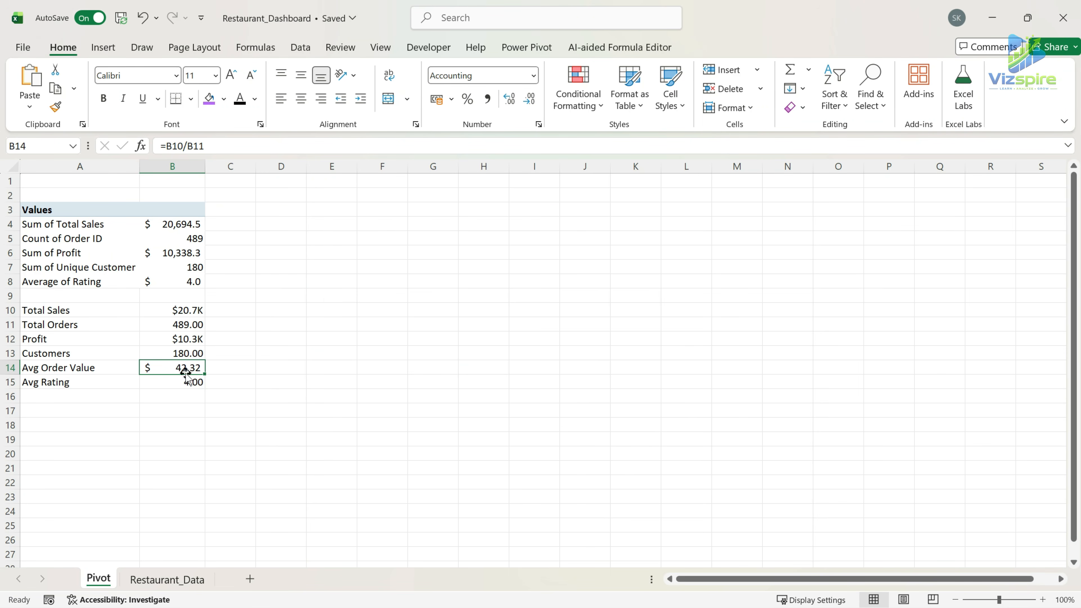
{"action": "left_click", "coordinate": [191, 383]}
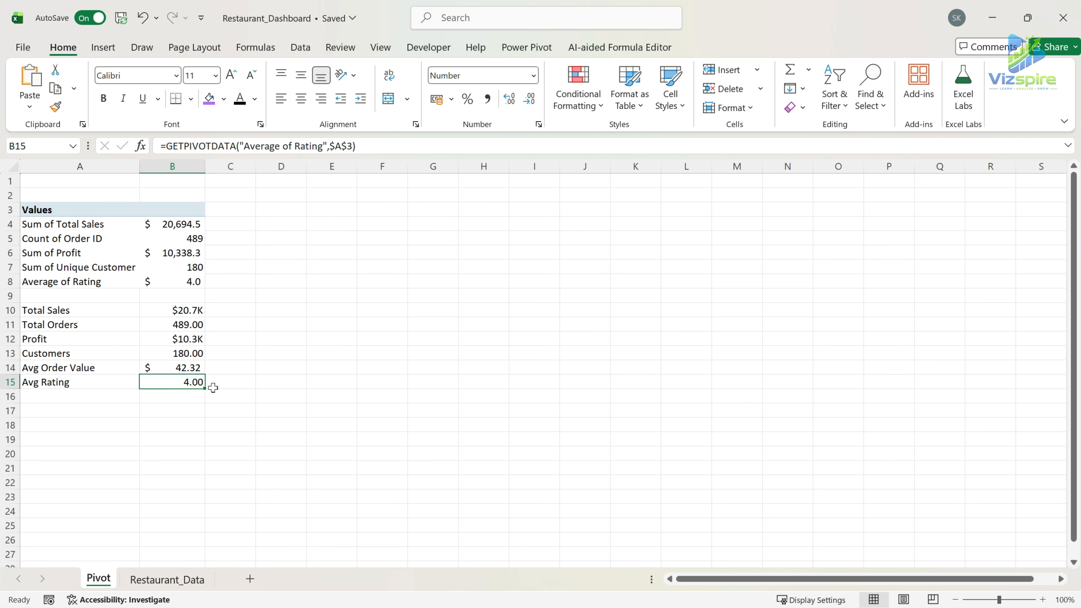
{"action": "left_click", "coordinate": [178, 354]}
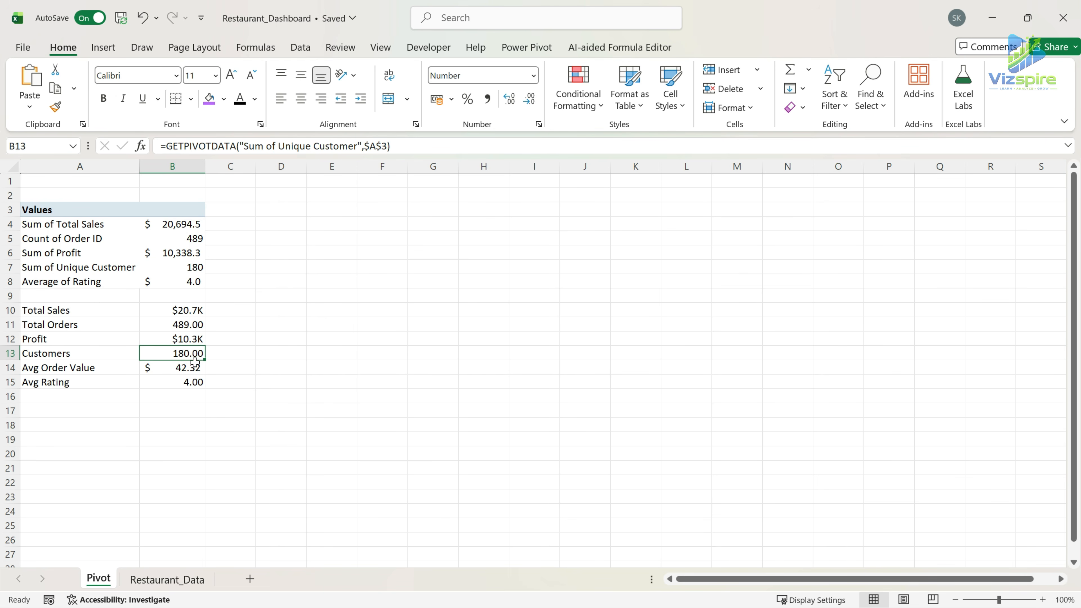
Add all borders to the KPI summary cells A10:B15.
{"action": "left_click_drag", "start_coordinate": [52, 308], "coordinate": [183, 382]}
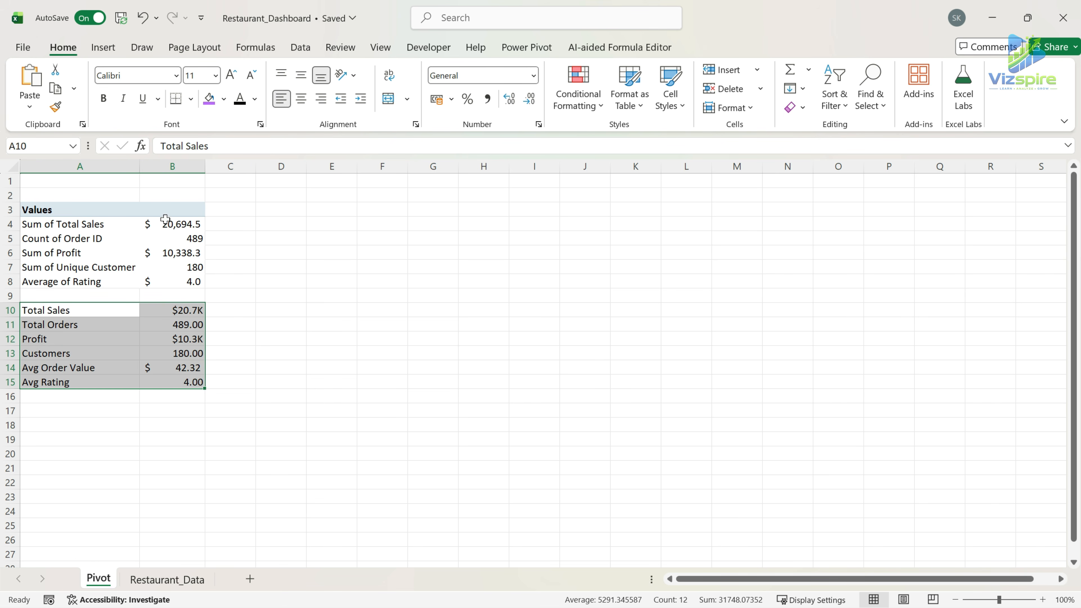
{"action": "left_click", "coordinate": [190, 99]}
{"action": "left_click", "coordinate": [207, 255]}
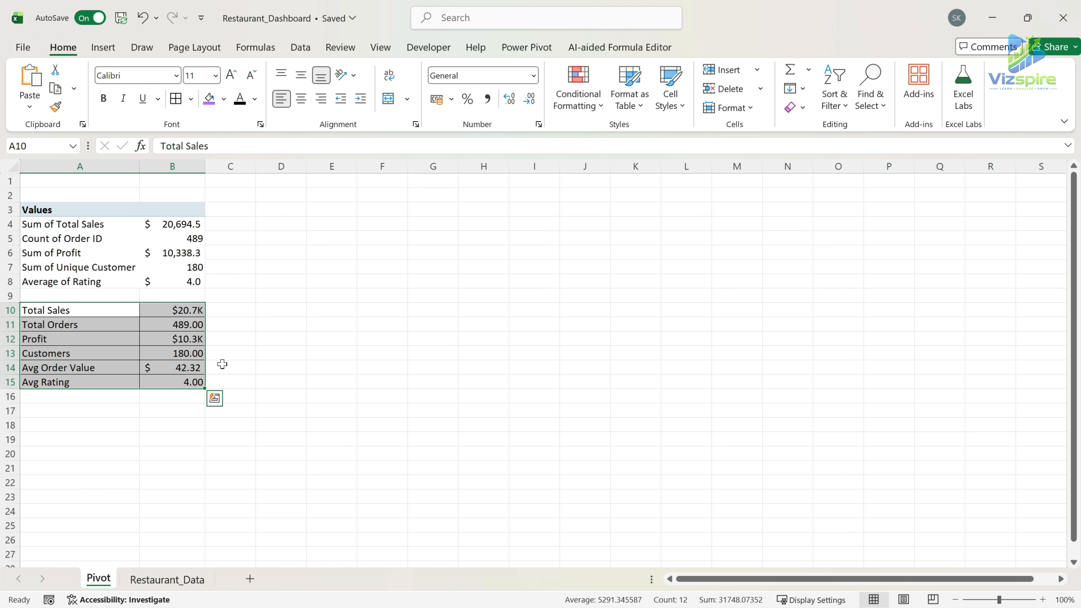
Narrow column A and turn off autofitting column widths on update in the PivotTable's options.
{"action": "left_click_drag", "start_coordinate": [139, 168], "coordinate": [104, 175]}
{"action": "left_click", "coordinate": [174, 283]}
{"action": "left_click", "coordinate": [64, 210]}
{"action": "right_click", "coordinate": [66, 218]}
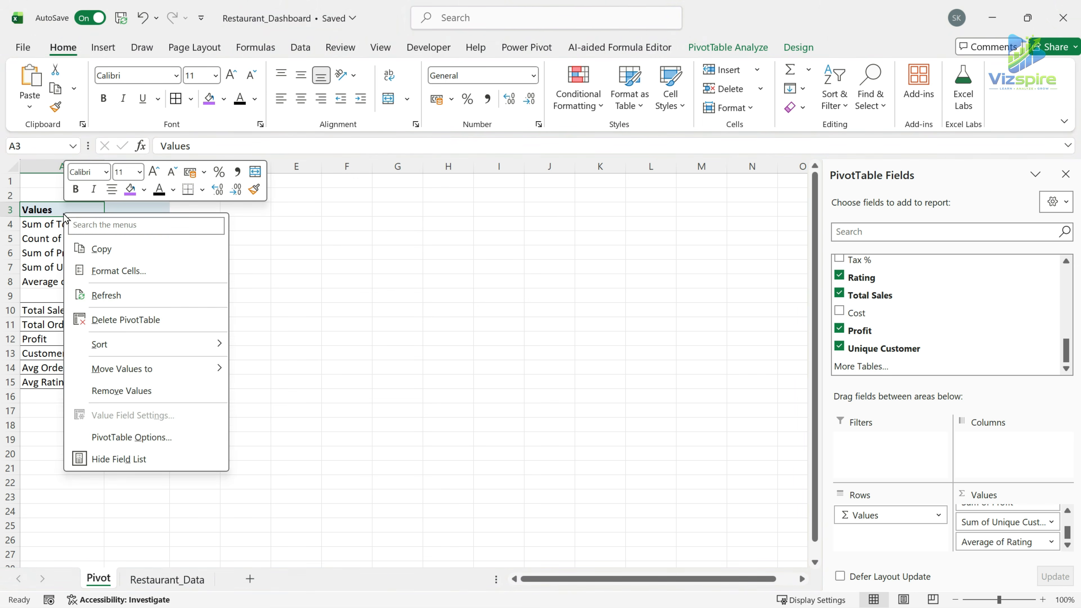
{"action": "left_click", "coordinate": [139, 436]}
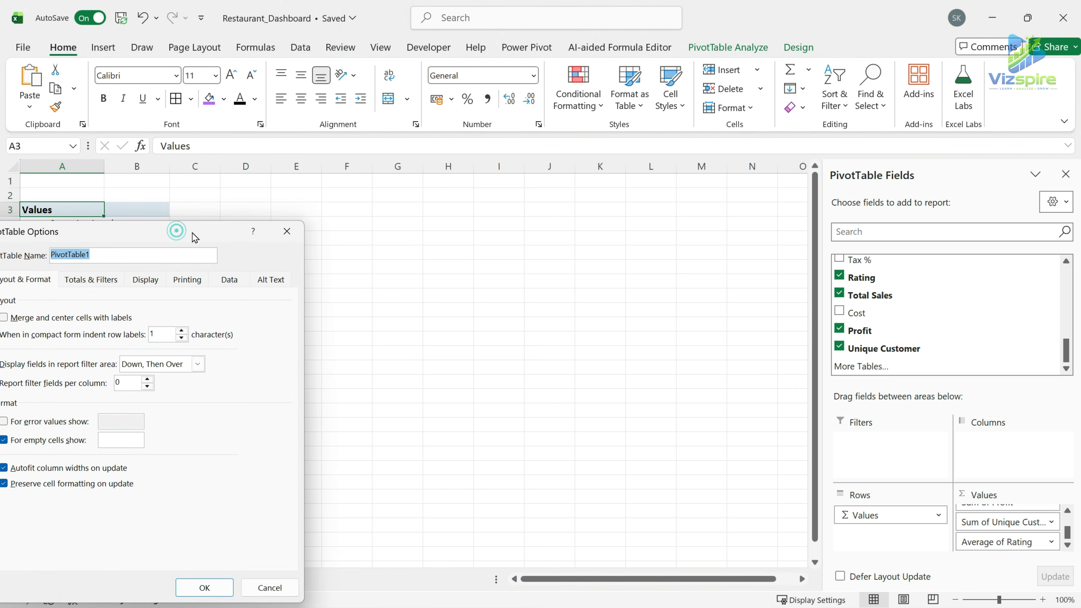
{"action": "left_click_drag", "start_coordinate": [192, 234], "coordinate": [468, 178]}
{"action": "left_click", "coordinate": [279, 412]}
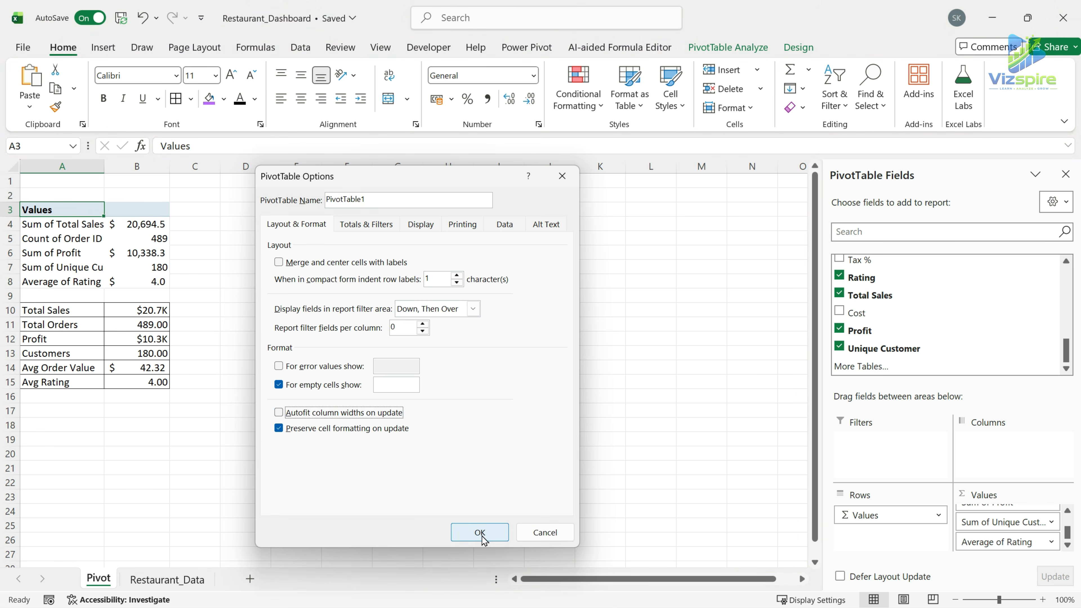
{"action": "left_click", "coordinate": [481, 534]}
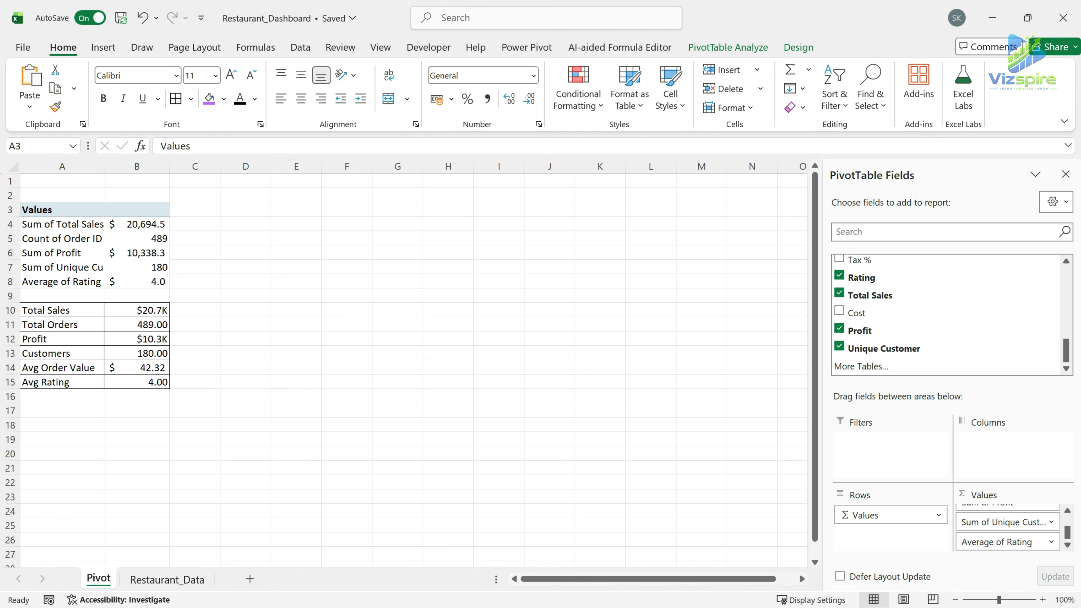
Paste the copied green "KPI Section" heading into A2, above the PivotTable.
{"action": "key", "text": "ctrl+c"}
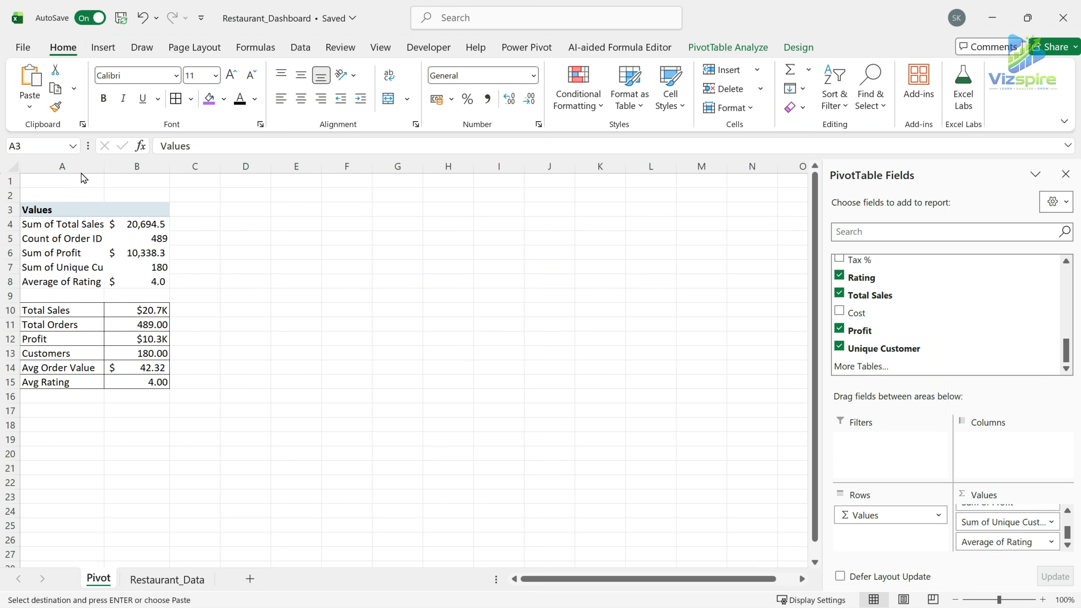
{"action": "left_click", "coordinate": [75, 194]}
{"action": "key", "text": "ctrl+v"}
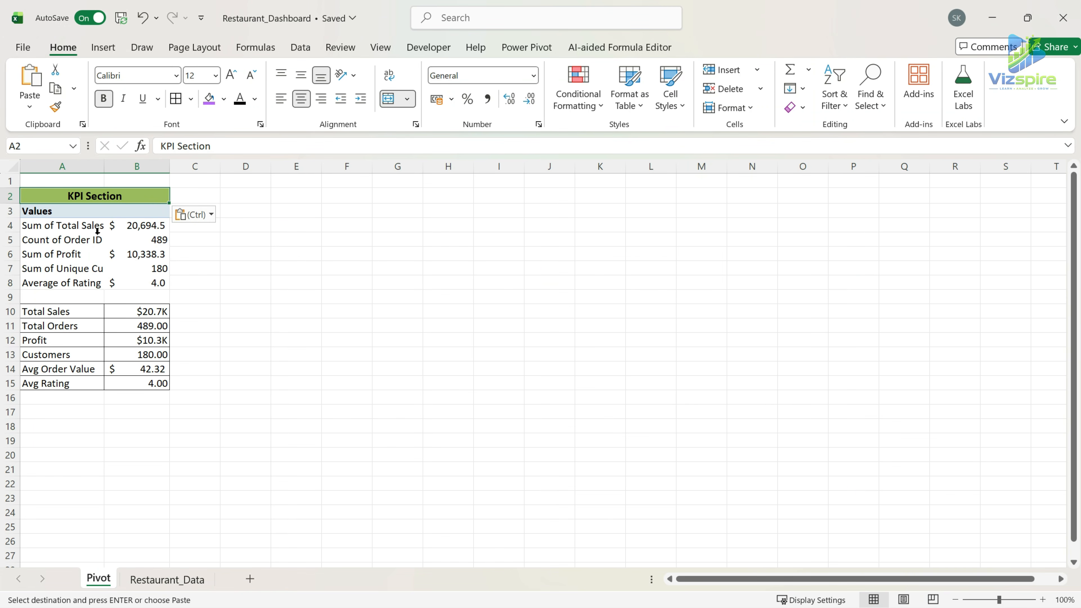
{"action": "left_click", "coordinate": [97, 230]}
{"action": "left_click", "coordinate": [216, 270]}
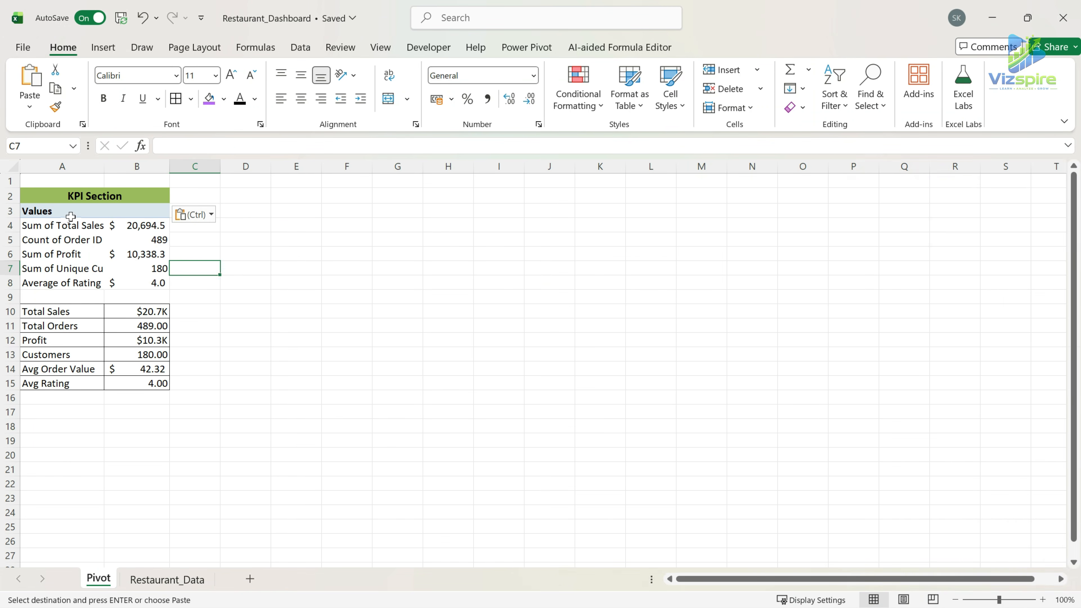
{"action": "key", "text": "Escape"}
Add a new worksheet after Pivot and name it Dashboard.
{"action": "left_click", "coordinate": [250, 579]}
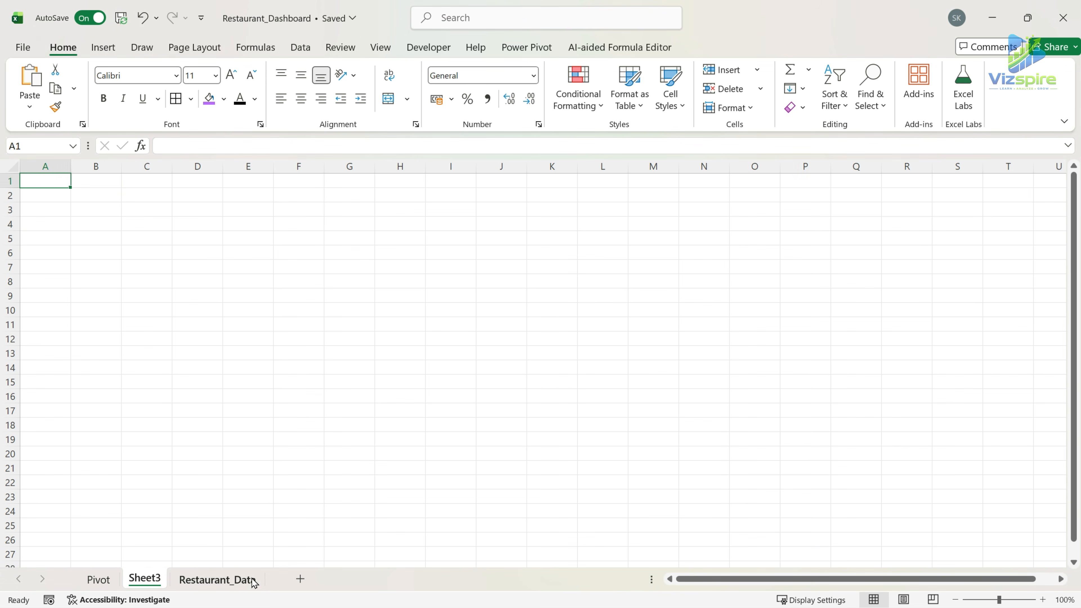
{"action": "double_click", "coordinate": [145, 579]}
{"action": "type", "text": "Dashboar"}
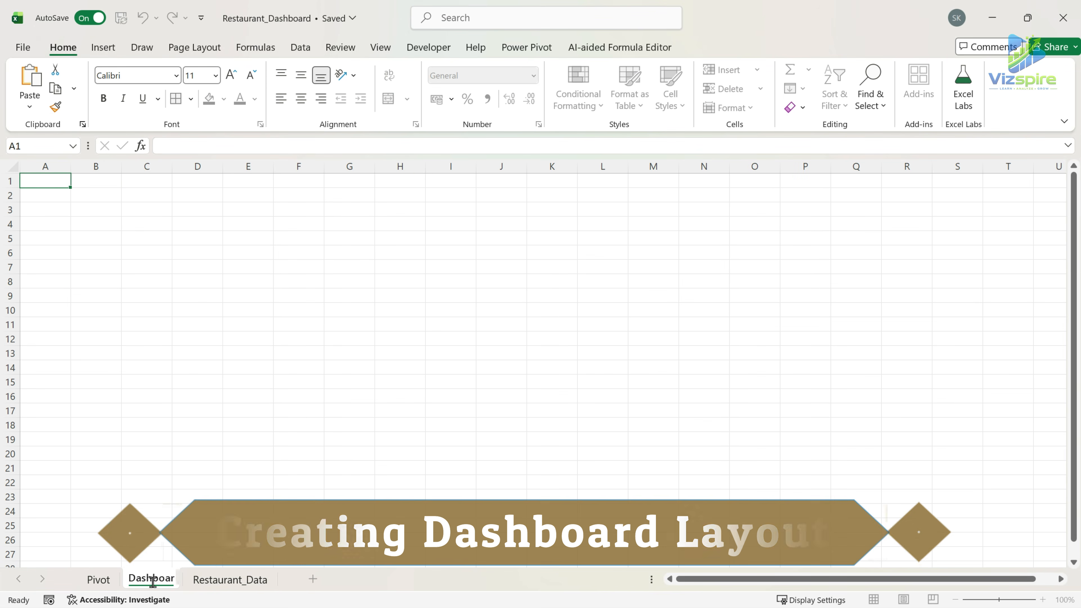
{"action": "type", "text": "d"}
{"action": "left_click", "coordinate": [197, 496]}
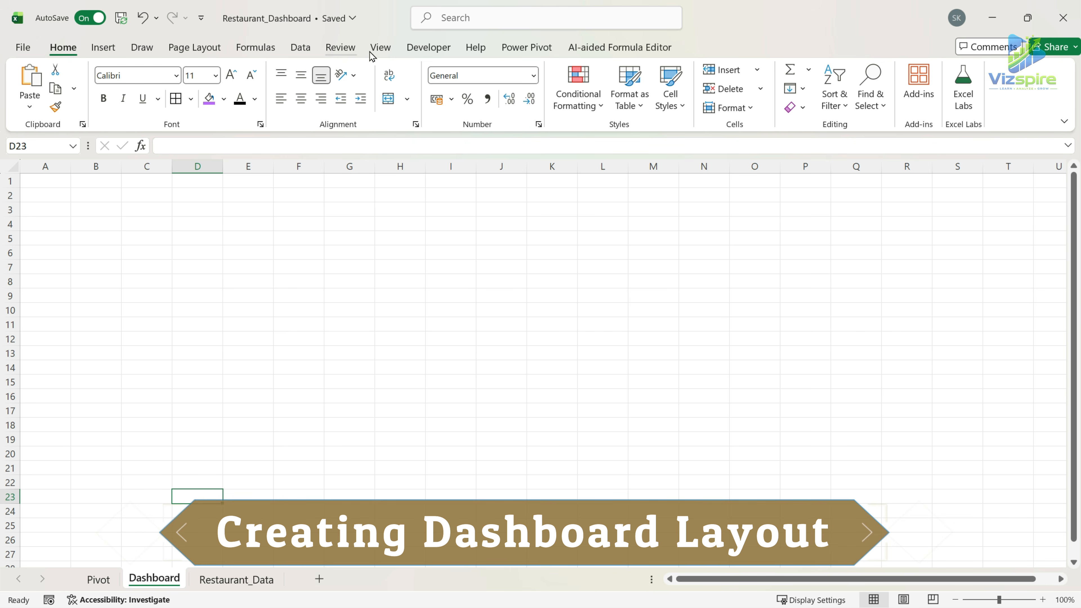
Hide the gridlines, headings and formula bar on the Dashboard sheet.
{"action": "left_click", "coordinate": [380, 47]}
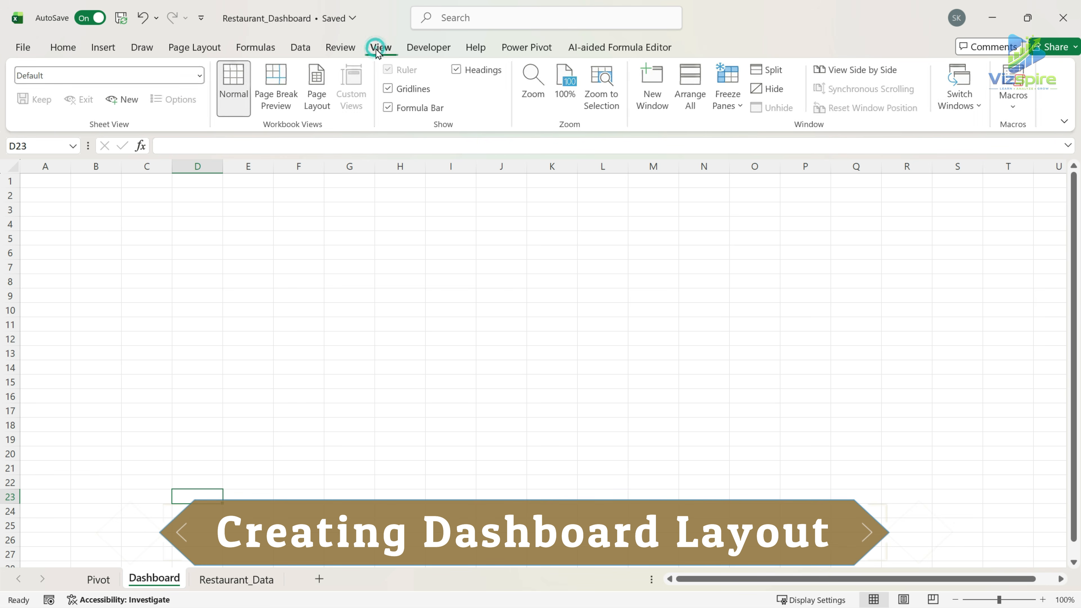
{"action": "left_click", "coordinate": [402, 91]}
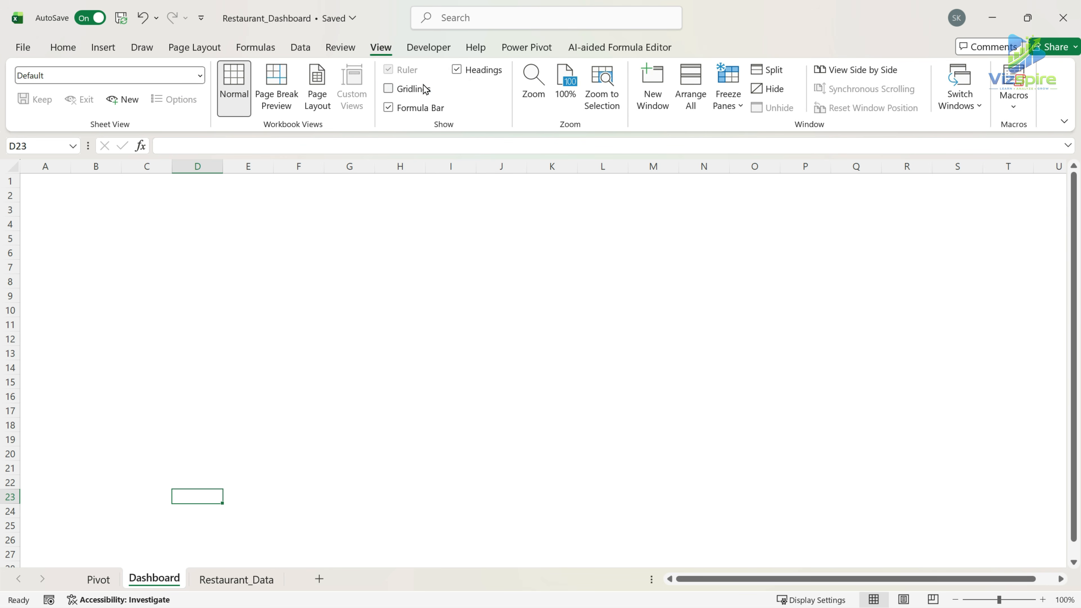
{"action": "left_click", "coordinate": [465, 74]}
{"action": "left_click", "coordinate": [425, 110]}
Draw a rounded rectangle about 33.8 cm wide and 13.1 cm high on the Dashboard sheet and make its corners only slightly rounded.
{"action": "left_click", "coordinate": [104, 47]}
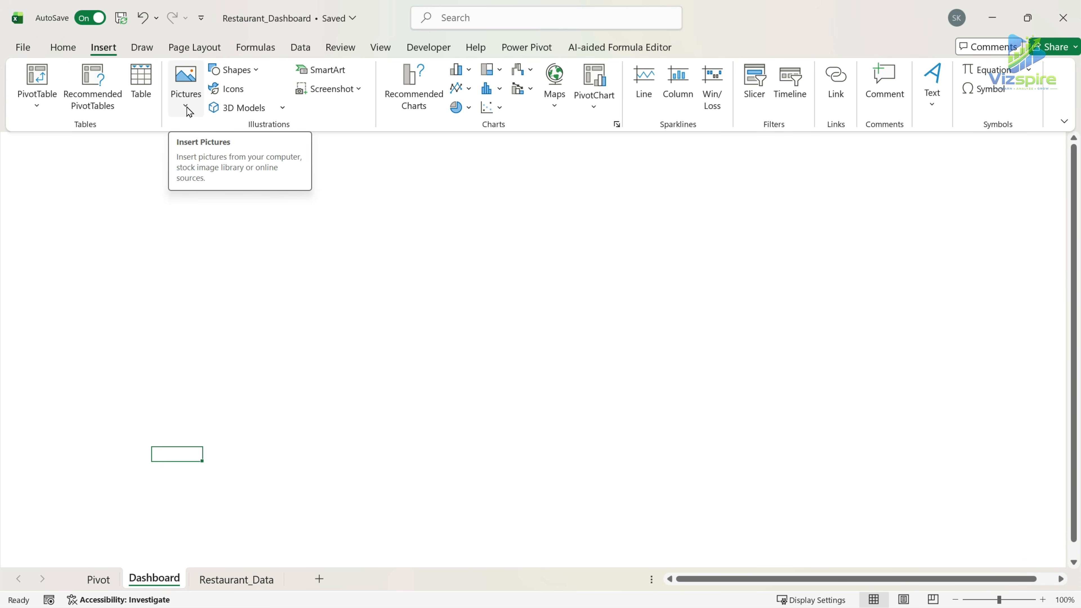
{"action": "left_click", "coordinate": [234, 69]}
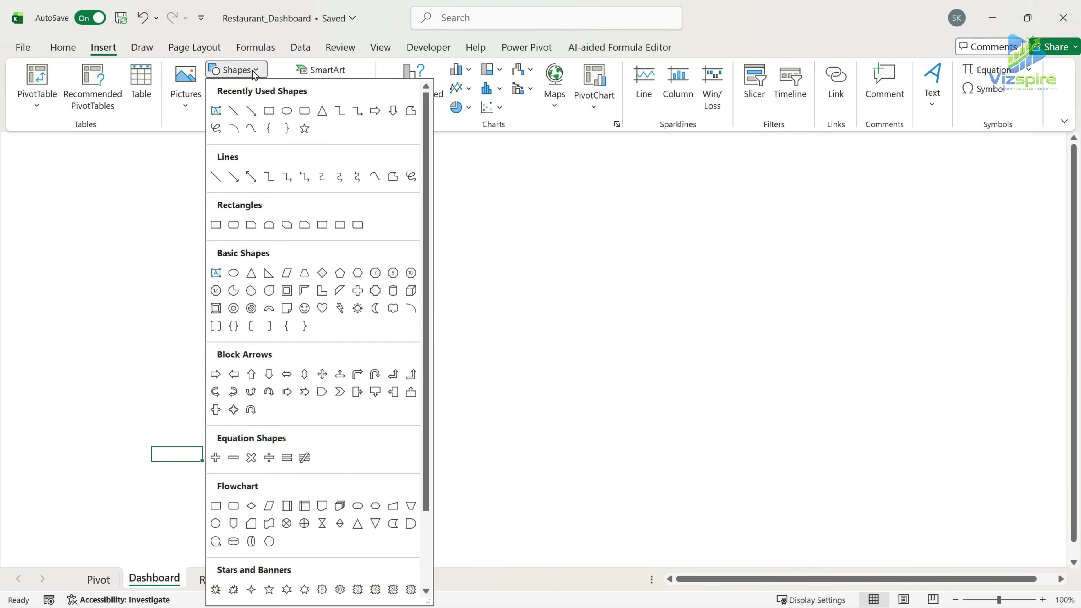
{"action": "left_click", "coordinate": [303, 112]}
{"action": "left_click_drag", "start_coordinate": [12, 137], "coordinate": [957, 503]}
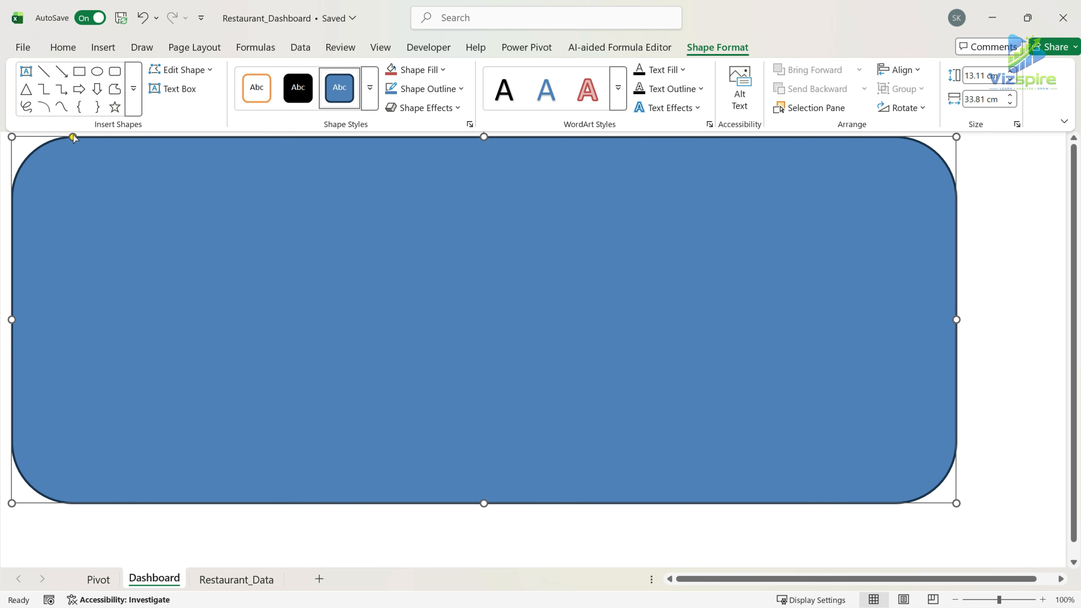
{"action": "left_click_drag", "start_coordinate": [73, 137], "coordinate": [17, 137]}
Remove the rectangle's outline and fill it with the recent Dark Blue colour.
{"action": "left_click", "coordinate": [460, 89]}
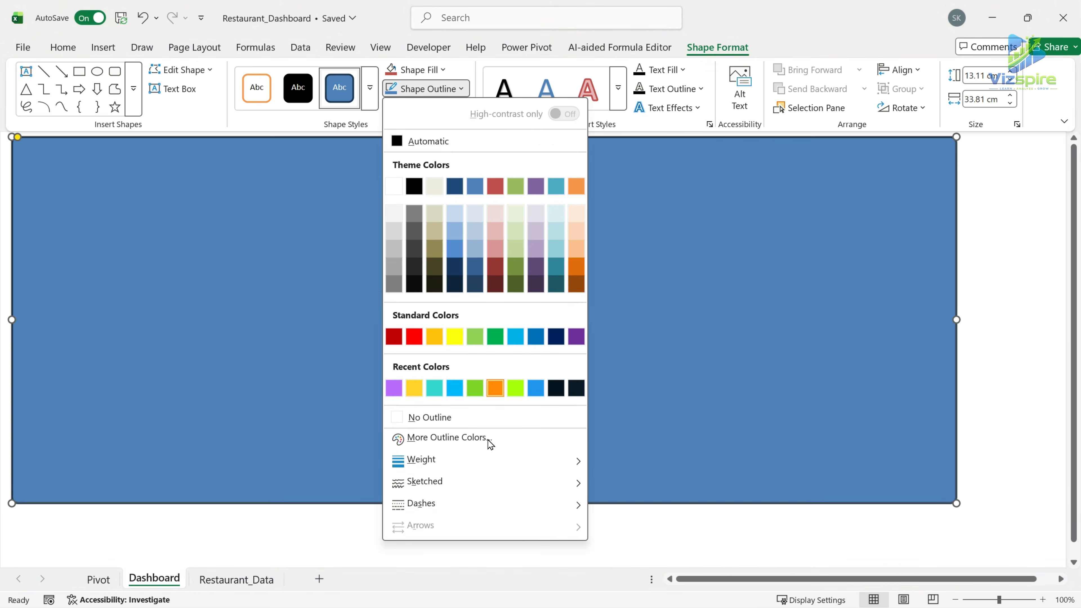
{"action": "left_click", "coordinate": [403, 419]}
{"action": "left_click", "coordinate": [63, 47]}
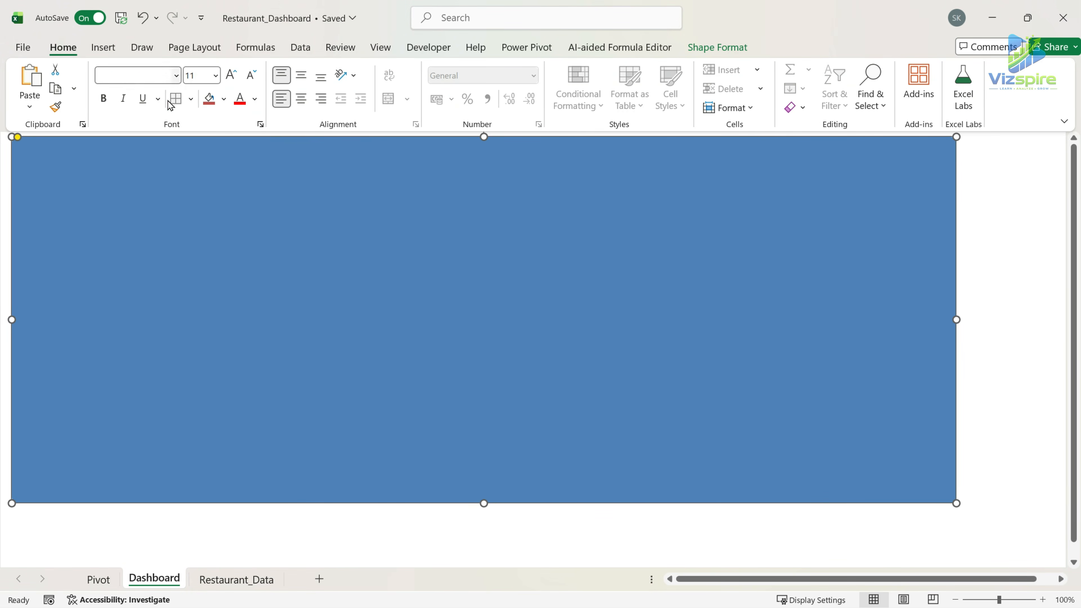
{"action": "left_click", "coordinate": [223, 99]}
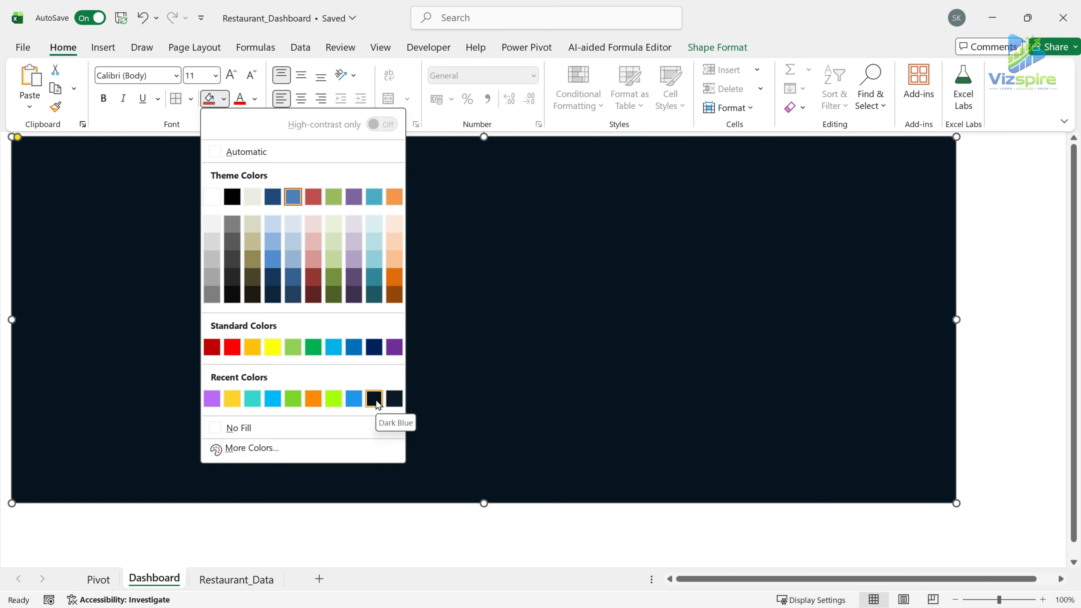
{"action": "left_click", "coordinate": [374, 399]}
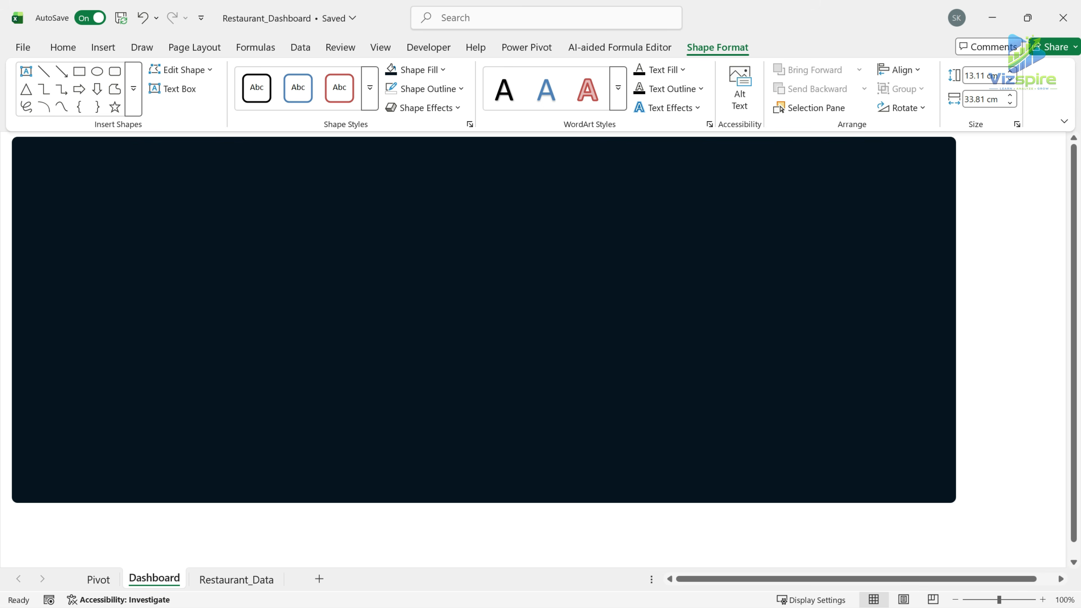
Set the background rectangle's height to 21.83 cm and its width to 41.47 cm.
{"action": "left_click", "coordinate": [542, 291]}
{"action": "left_click", "coordinate": [982, 76]}
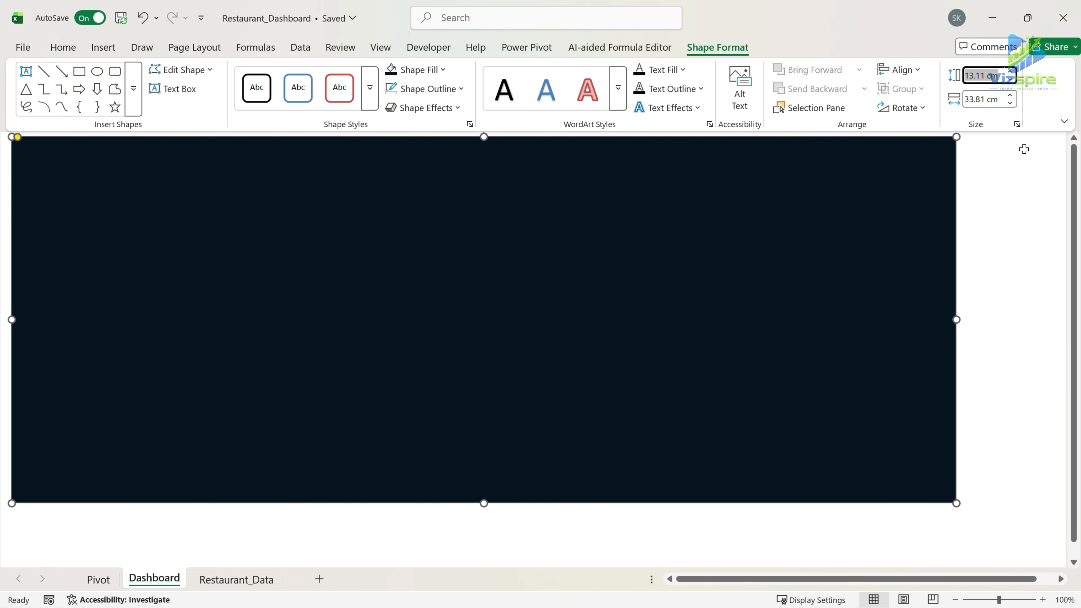
{"action": "type", "text": "21"}
{"action": "key", "text": "Tab"}
{"action": "type", "text": "4"}
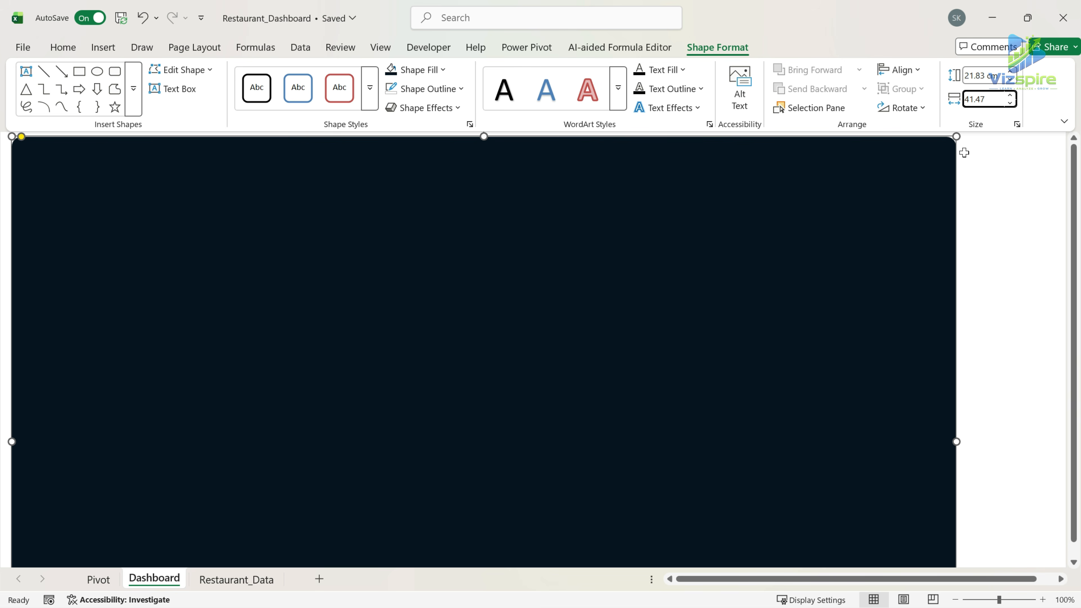
{"action": "key", "text": "Return"}
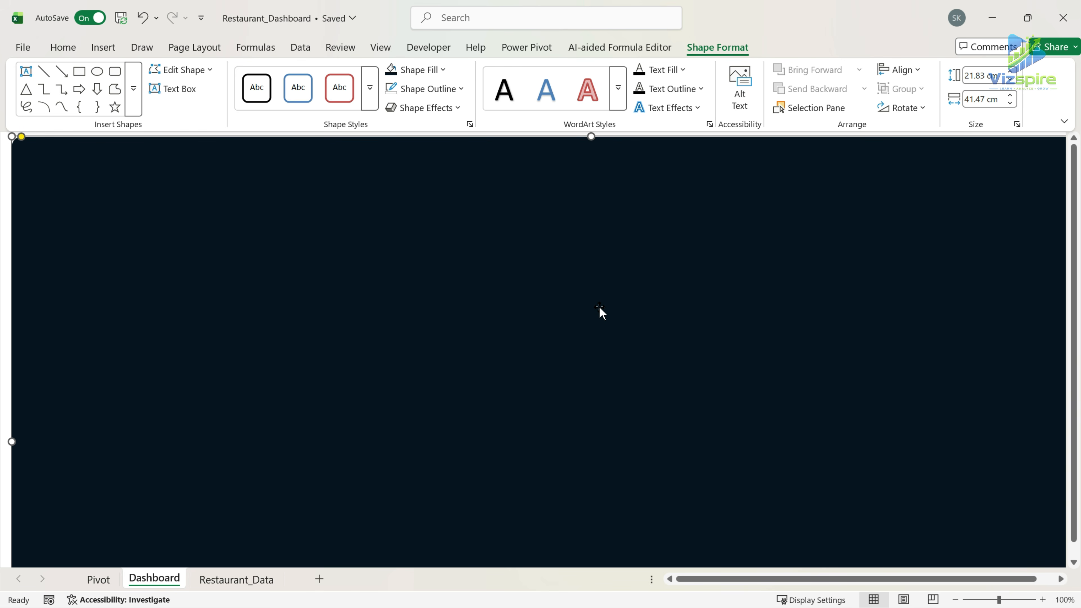
Draw a rounded rectangle about 5.64 cm wide and 3.04 cm high near the background's upper-left corner and reduce its corner rounding.
{"action": "left_click", "coordinate": [101, 47]}
{"action": "left_click", "coordinate": [91, 48]}
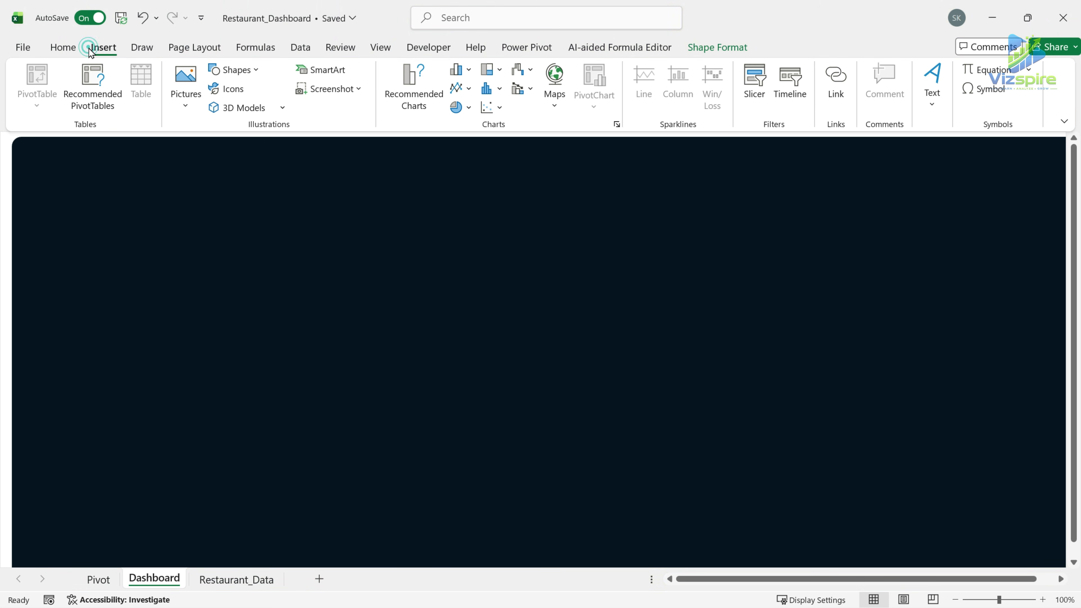
{"action": "left_click", "coordinate": [245, 72]}
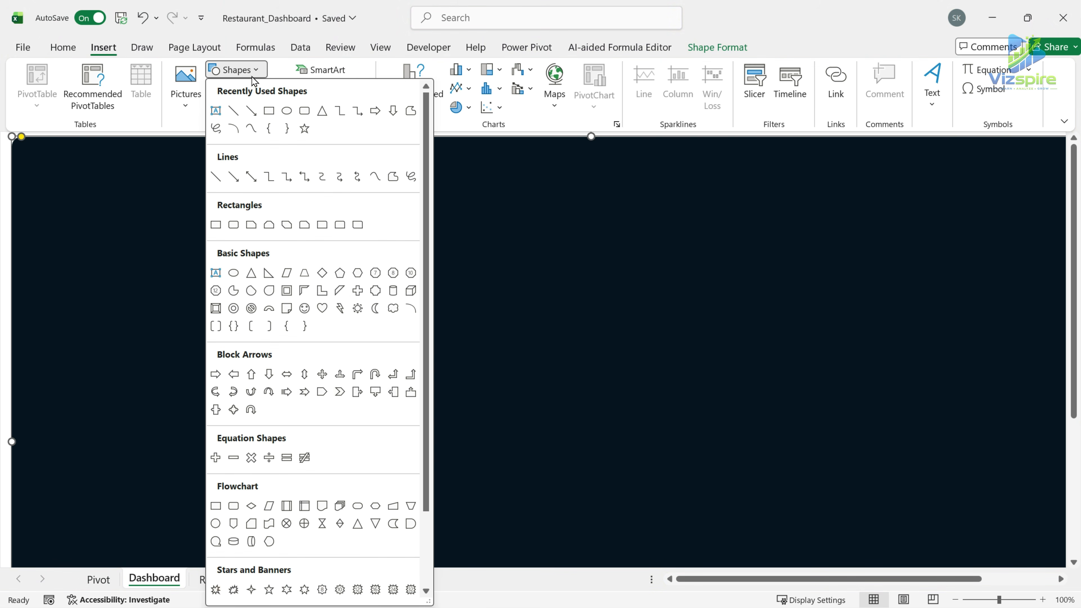
{"action": "left_click", "coordinate": [304, 112]}
{"action": "left_click_drag", "start_coordinate": [39, 154], "coordinate": [198, 240]}
{"action": "left_click", "coordinate": [50, 157]}
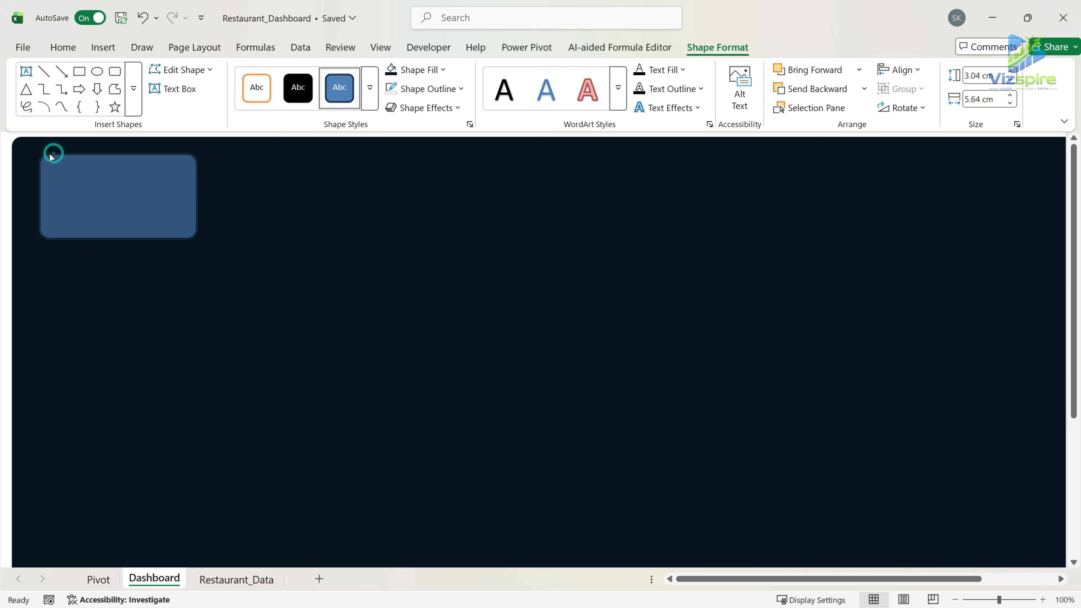
{"action": "left_click", "coordinate": [46, 159]}
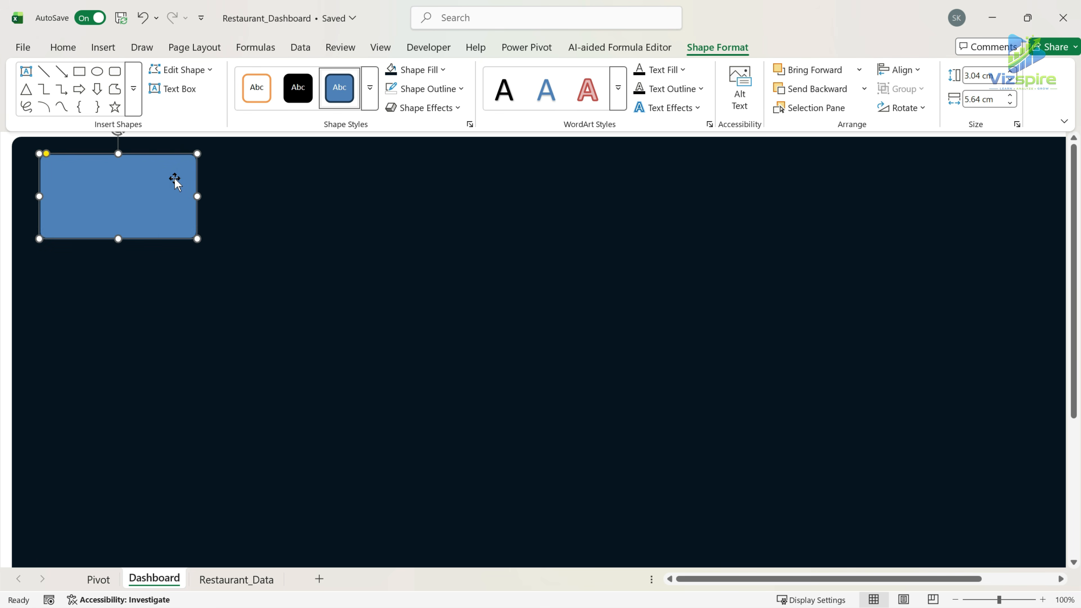
Fill the small rectangle with a custom dark blue colour.
{"action": "right_click", "coordinate": [166, 183]}
{"action": "left_click", "coordinate": [239, 583]}
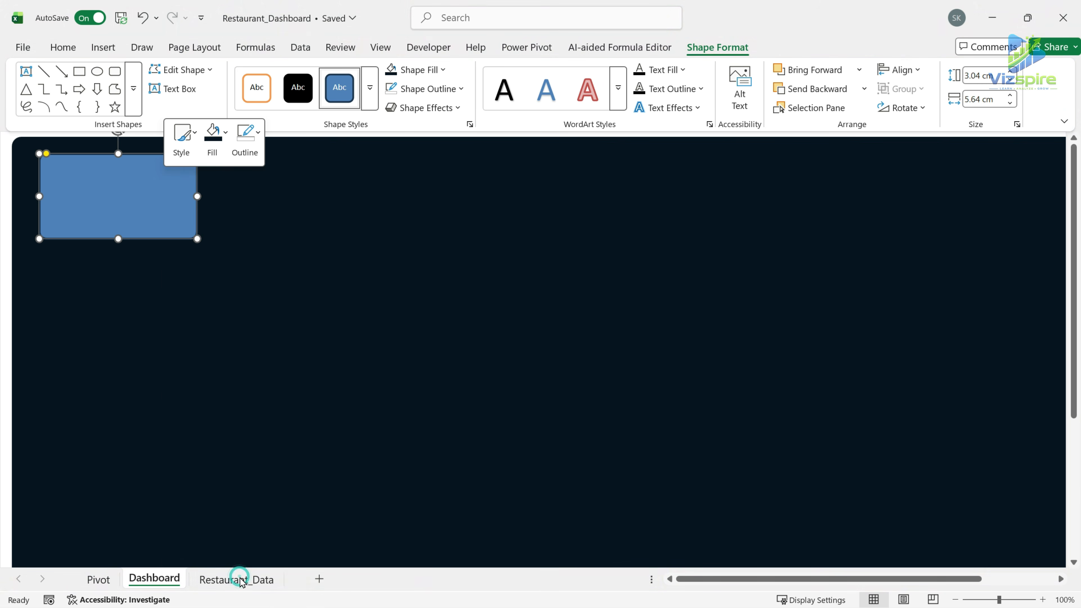
{"action": "left_click", "coordinate": [873, 245]}
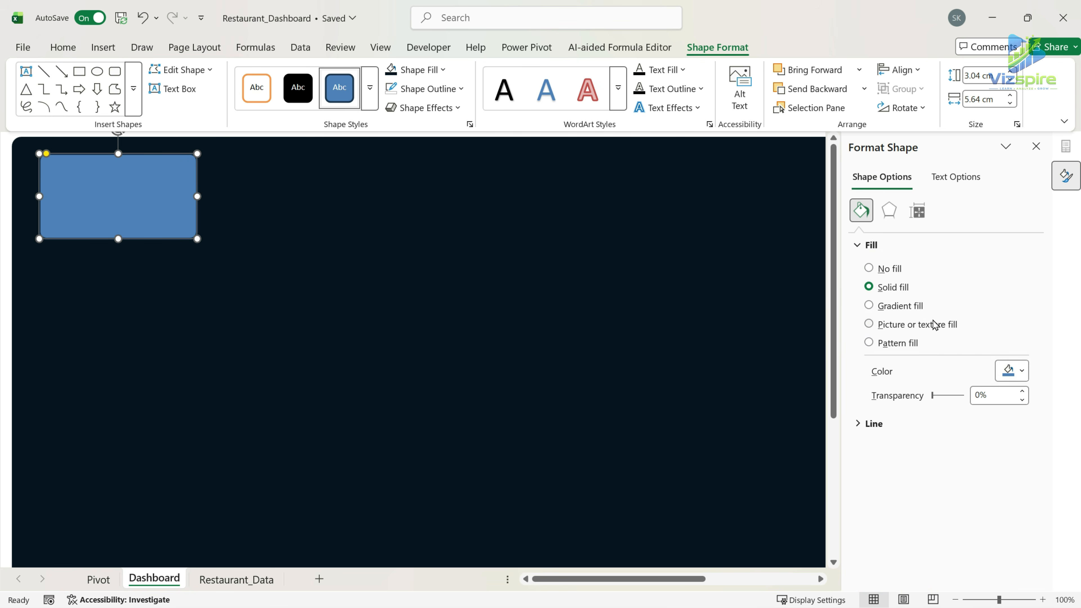
{"action": "left_click", "coordinate": [1011, 371]}
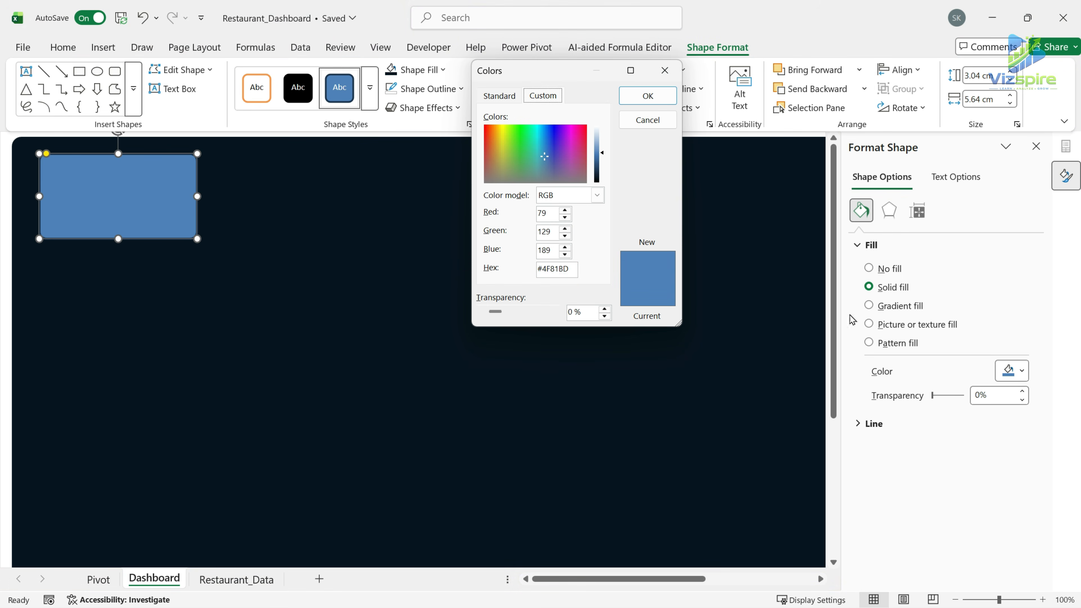
{"action": "left_click_drag", "start_coordinate": [576, 270], "coordinate": [466, 277]}
{"action": "left_click", "coordinate": [647, 95]}
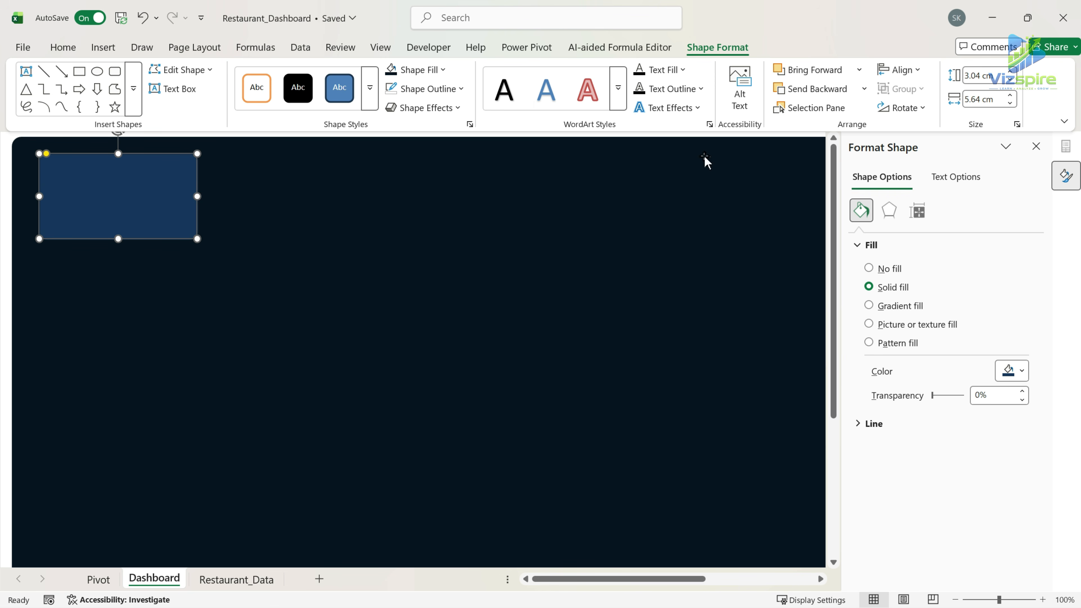
Give the small rectangle a darker theme-blue outline and a blue glow effect.
{"action": "left_click", "coordinate": [461, 89]}
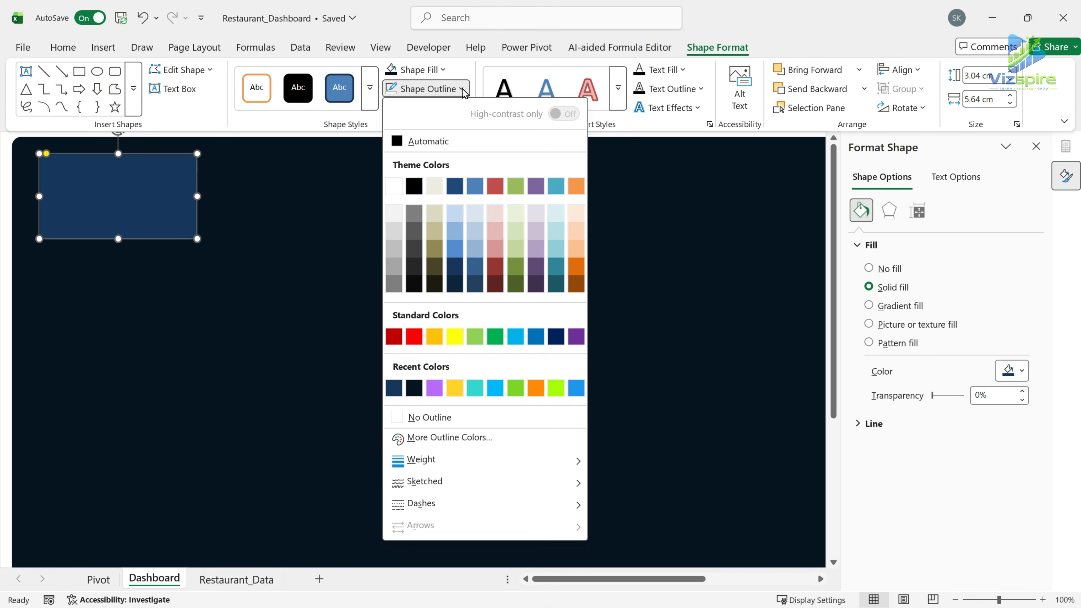
{"action": "left_click", "coordinate": [476, 269]}
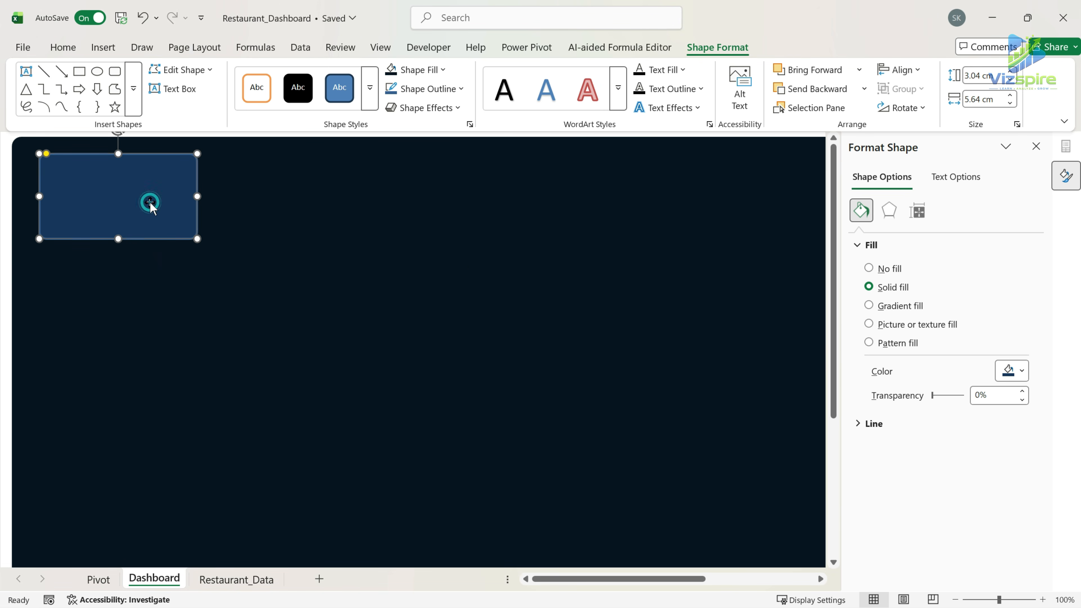
{"action": "left_click", "coordinate": [459, 108]}
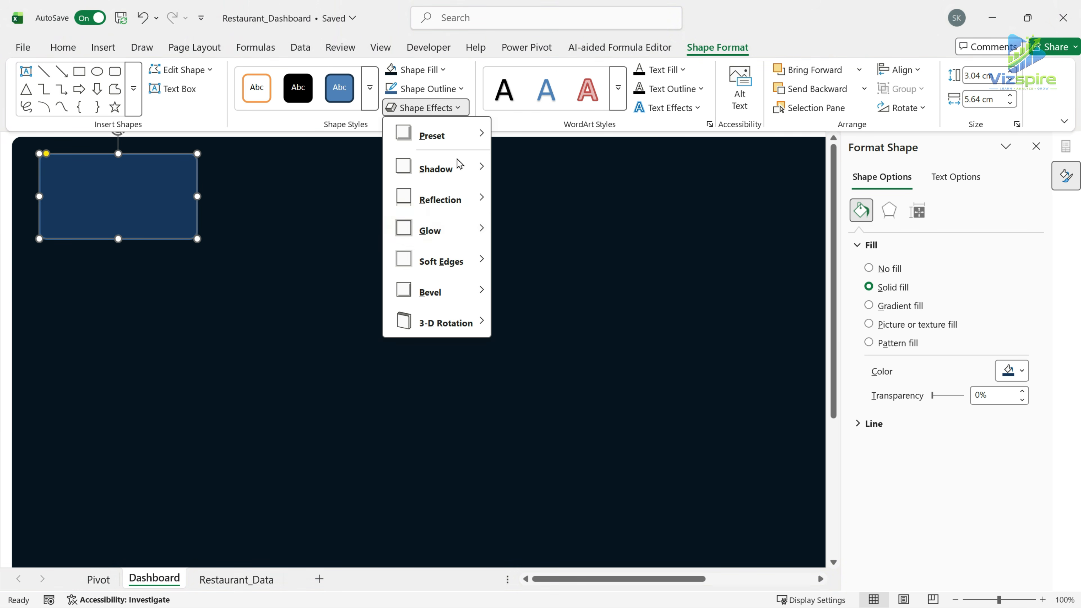
{"action": "mouse_move", "coordinate": [447, 232]}
{"action": "left_click", "coordinate": [514, 327]}
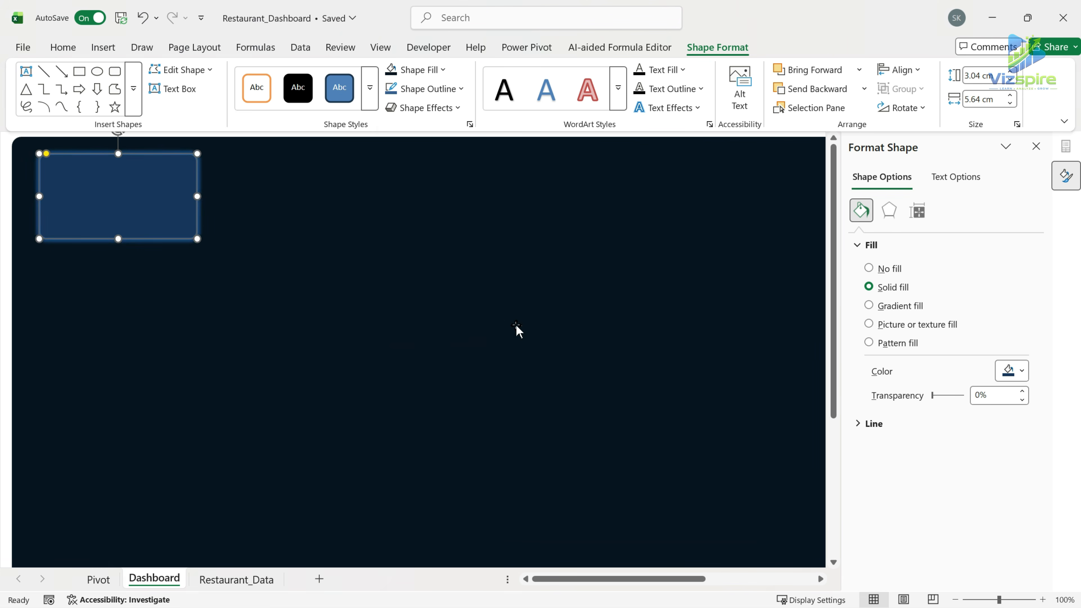
{"action": "left_click", "coordinate": [221, 258]}
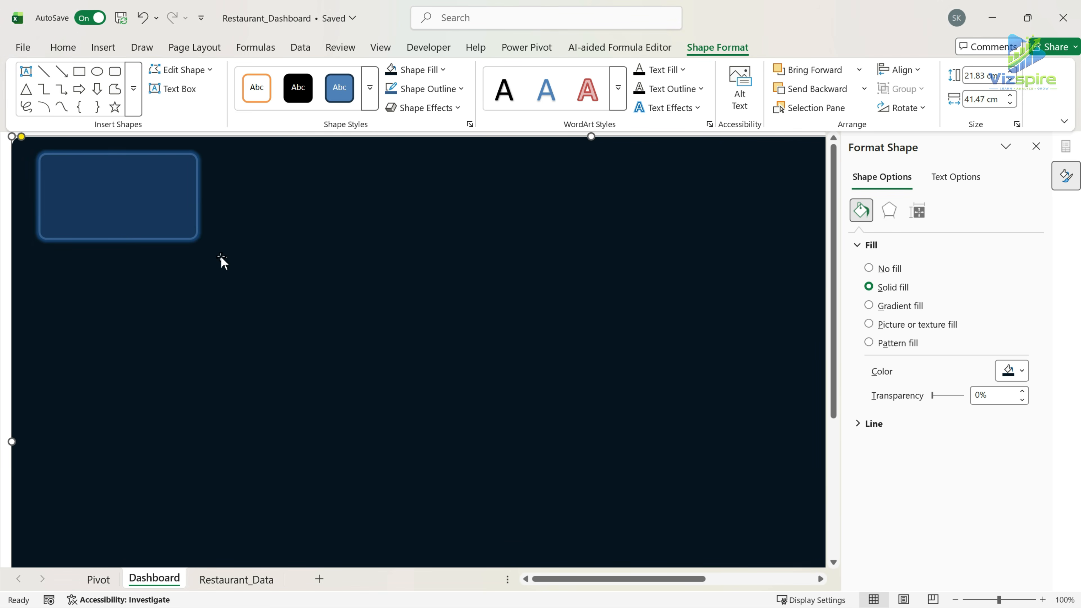
Set the glowing rectangle's height to 2.52 cm and its width to 3.32 cm.
{"action": "left_click", "coordinate": [138, 223]}
{"action": "left_click", "coordinate": [983, 75]}
{"action": "type", "text": "2.52"}
{"action": "key", "text": "Tab"}
{"action": "type", "text": "3.32"}
{"action": "key", "text": "Return"}
{"action": "key", "text": "Escape"}
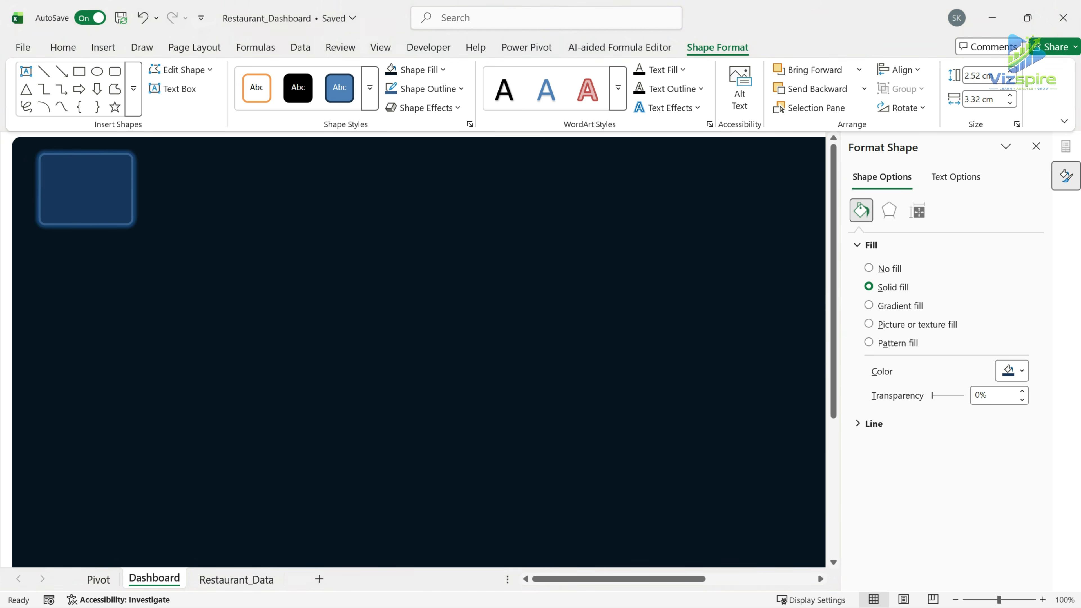
Move the small rectangle close to the background's upper-left corner and place a duplicate right beside it.
{"action": "left_click_drag", "start_coordinate": [108, 198], "coordinate": [88, 193]}
{"action": "left_click_drag", "start_coordinate": [293, 264], "coordinate": [281, 257]}
{"action": "left_click_drag", "start_coordinate": [99, 196], "coordinate": [140, 183]}
{"action": "key", "text": "ctrl+d"}
{"action": "left_click", "coordinate": [236, 190]}
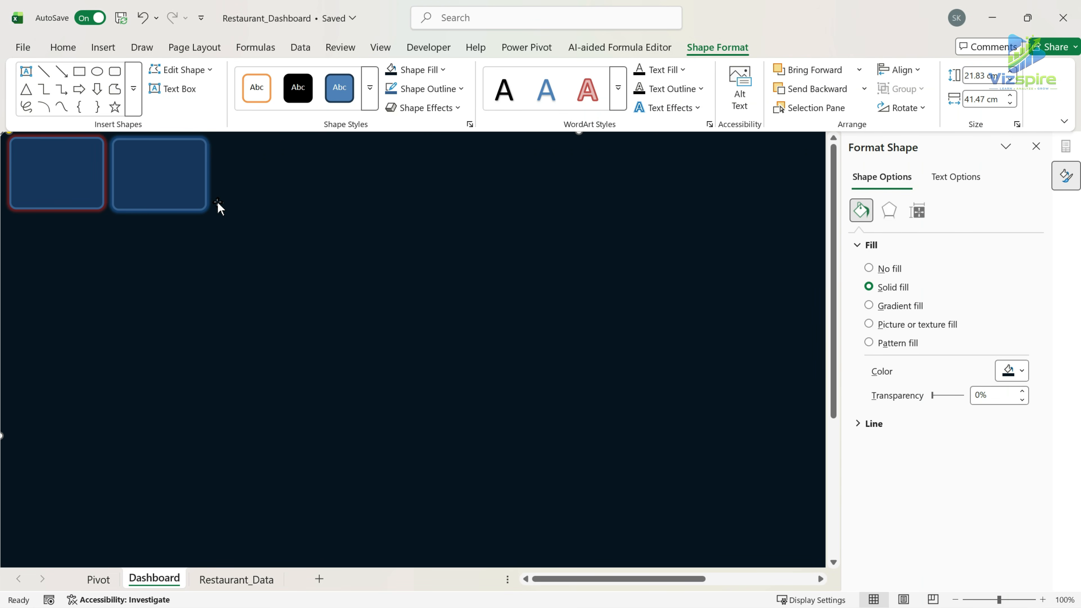
{"action": "key", "text": "ctrl+z"}
Set the duplicated rectangle's width to 37.17 cm so it forms the header bar.
{"action": "left_click", "coordinate": [194, 230]}
{"action": "left_click", "coordinate": [172, 171]}
{"action": "left_click", "coordinate": [984, 99]}
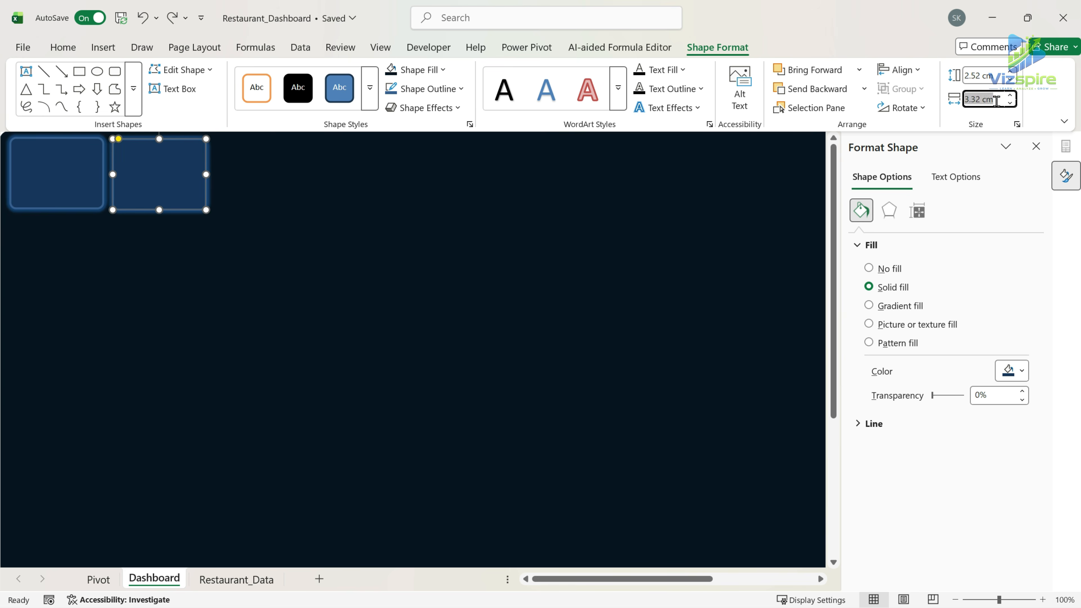
{"action": "type", "text": "37.17"}
{"action": "key", "text": "Return"}
Close the Format Shape pane and switch the ribbon display to full-screen mode.
{"action": "left_click", "coordinate": [1036, 146]}
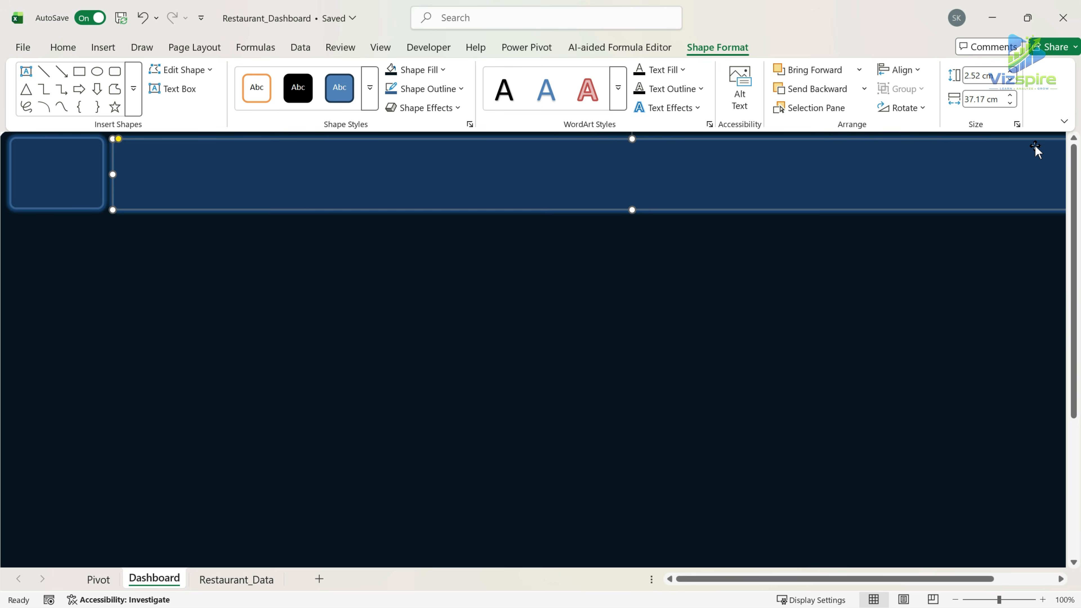
{"action": "left_click", "coordinate": [1060, 117]}
{"action": "left_click", "coordinate": [1005, 162]}
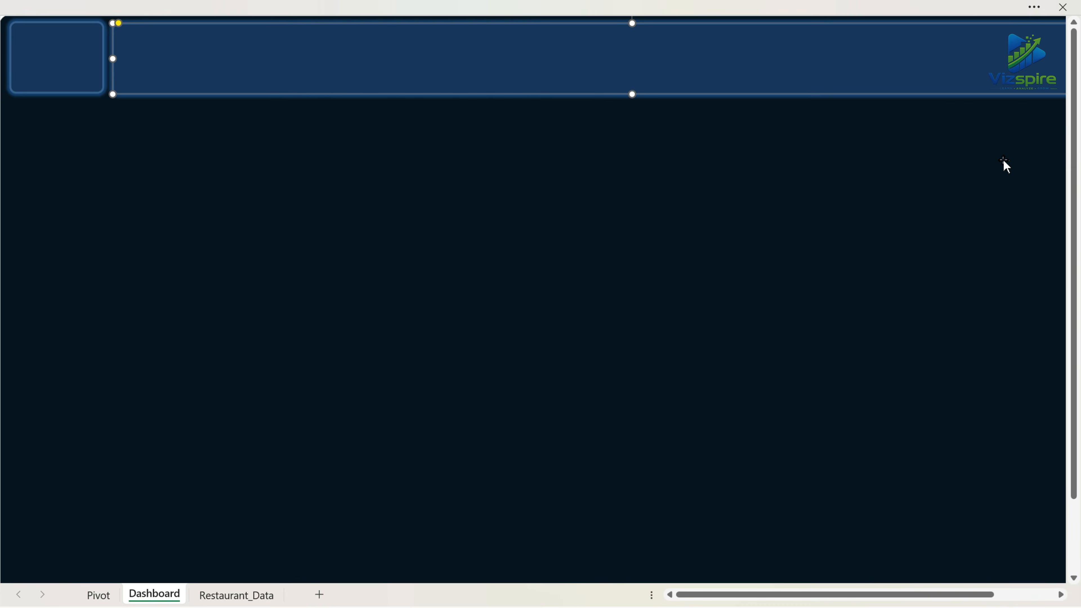
Copy the small corner rectangle below itself and stretch it into a sidebar about 18.65 cm high and 3.33 cm wide.
{"action": "scroll", "coordinate": [1021, 230], "scroll_direction": "down", "scroll_amount": 1}
{"action": "left_click_drag", "start_coordinate": [56, 52], "coordinate": [62, 543]}
{"action": "scroll", "coordinate": [64, 341], "scroll_direction": "up", "scroll_amount": 1}
Copy the sidebar to its right and set the copy's height to 2.68 cm and width to 6.03 cm.
{"action": "left_click_drag", "start_coordinate": [69, 195], "coordinate": [168, 200]}
{"action": "left_click", "coordinate": [1034, 7]}
{"action": "left_click", "coordinate": [984, 75]}
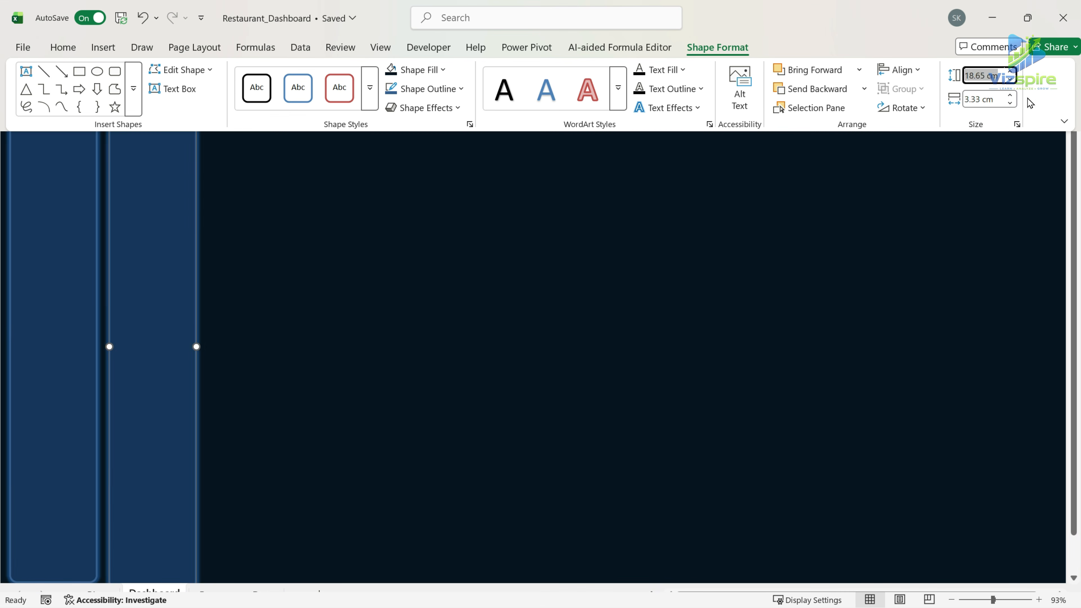
{"action": "type", "text": "2.68"}
{"action": "key", "text": "Tab"}
{"action": "type", "text": "6.03"}
{"action": "key", "text": "Return"}
Nudge the new card into place beneath the header bar, right beside the sidebar.
{"action": "left_click", "coordinate": [212, 158]}
{"action": "key", "text": "Left"}
{"action": "key", "text": "Left"}
{"action": "key", "text": "Left"}
{"action": "key", "text": "Left"}
{"action": "key", "text": "Up"}
{"action": "key", "text": "Up"}
{"action": "key", "text": "Up"}
{"action": "key", "text": "Up"}
{"action": "key", "text": "Up"}
Duplicate the card across the row beneath the header bar to make six cards.
{"action": "left_click_drag", "start_coordinate": [207, 134], "coordinate": [373, 134]}
{"action": "left_click_drag", "start_coordinate": [353, 127], "coordinate": [1002, 122]}
{"action": "key", "text": "ctrl+d"}
{"action": "left_click_drag", "start_coordinate": [971, 596], "coordinate": [989, 596]}
Shift the cards in the second half of the row slightly left to tighten the gaps between them.
{"action": "left_click", "coordinate": [511, 136]}
{"action": "left_click_drag", "start_coordinate": [548, 136], "coordinate": [538, 136]}
{"action": "left_click_drag", "start_coordinate": [630, 137], "coordinate": [619, 137]}
{"action": "left_click_drag", "start_coordinate": [800, 138], "coordinate": [789, 140]}
{"action": "left_click_drag", "start_coordinate": [944, 158], "coordinate": [932, 158]}
Narrow the first card, shift the other cards left, and shorten the last card to end level with the header bar.
{"action": "left_click", "coordinate": [176, 143]}
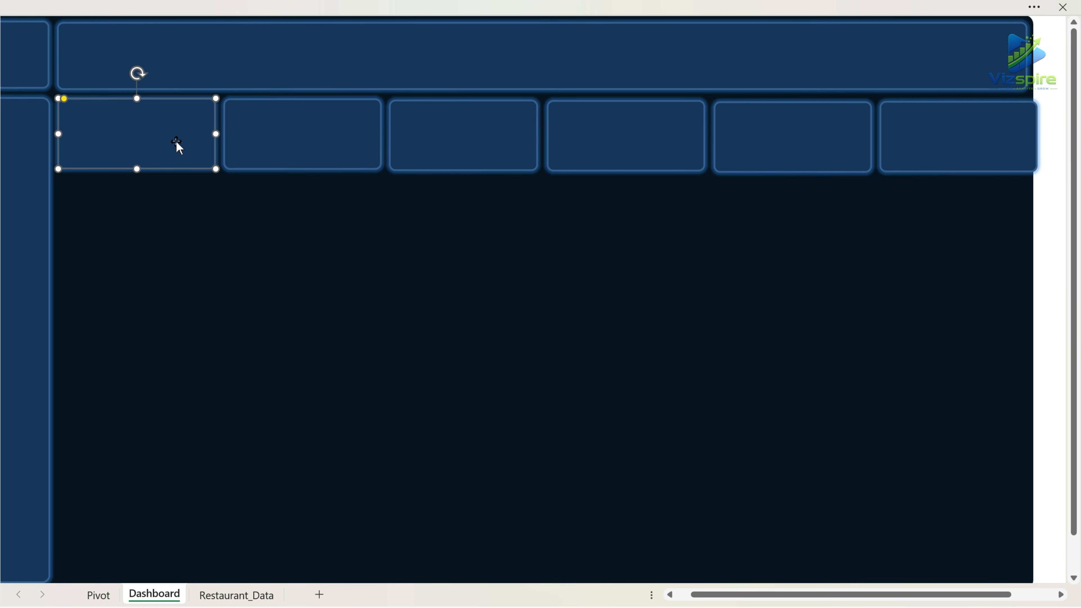
{"action": "left_click_drag", "start_coordinate": [215, 134], "coordinate": [212, 133]}
{"action": "left_click_drag", "start_coordinate": [306, 136], "coordinate": [302, 136]}
{"action": "left_click_drag", "start_coordinate": [597, 135], "coordinate": [593, 135]}
{"action": "left_click_drag", "start_coordinate": [479, 131], "coordinate": [475, 130]}
{"action": "left_click_drag", "start_coordinate": [787, 139], "coordinate": [784, 137]}
{"action": "left_click_drag", "start_coordinate": [925, 150], "coordinate": [922, 150]}
{"action": "left_click_drag", "start_coordinate": [1035, 137], "coordinate": [1030, 137]}
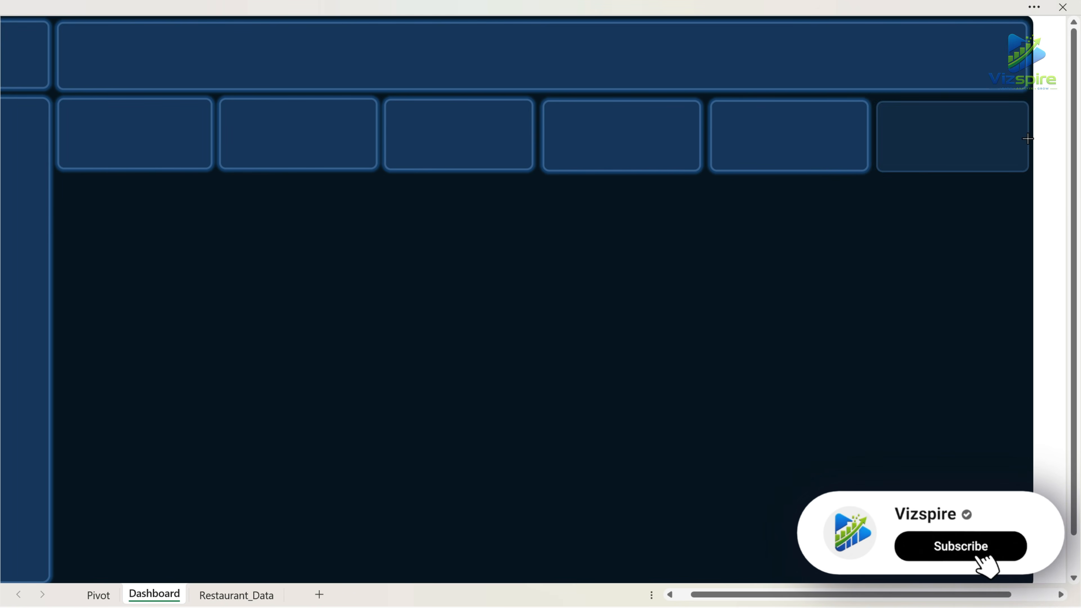
Paste the Vizspire logo into the small corner box and the green fork-and-knife icon at the start of the header bar.
{"action": "left_click_drag", "start_coordinate": [937, 596], "coordinate": [921, 596]}
{"action": "left_click_drag", "start_coordinate": [204, 155], "coordinate": [214, 207]}
{"action": "left_click", "coordinate": [413, 327]}
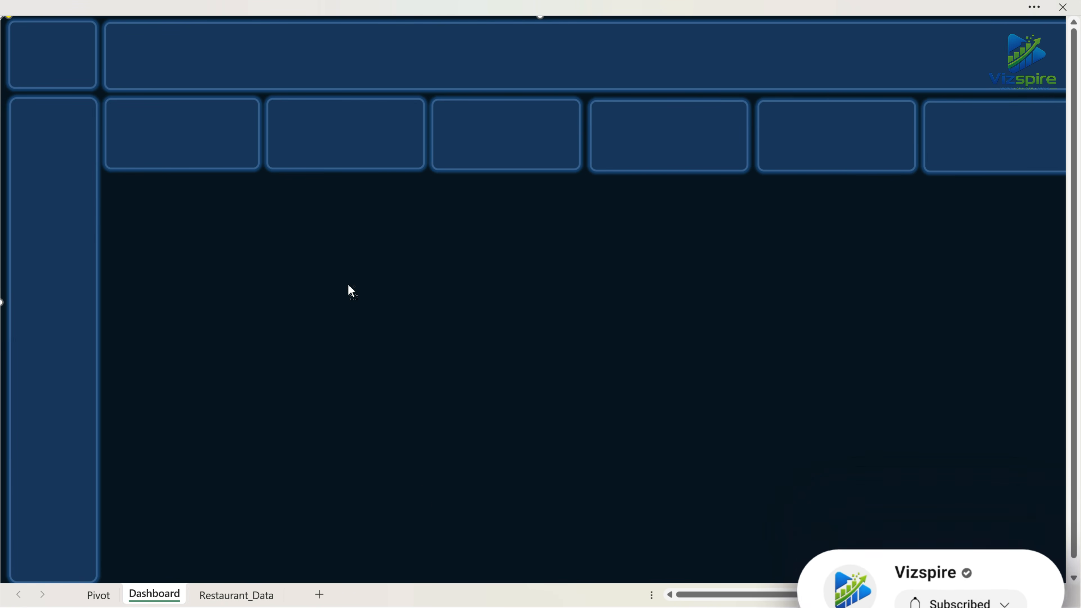
{"action": "key", "text": "ctrl+v"}
{"action": "left_click_drag", "start_coordinate": [138, 78], "coordinate": [164, 87]}
{"action": "left_click", "coordinate": [231, 82]}
{"action": "left_click", "coordinate": [191, 160]}
{"action": "left_click", "coordinate": [216, 254]}
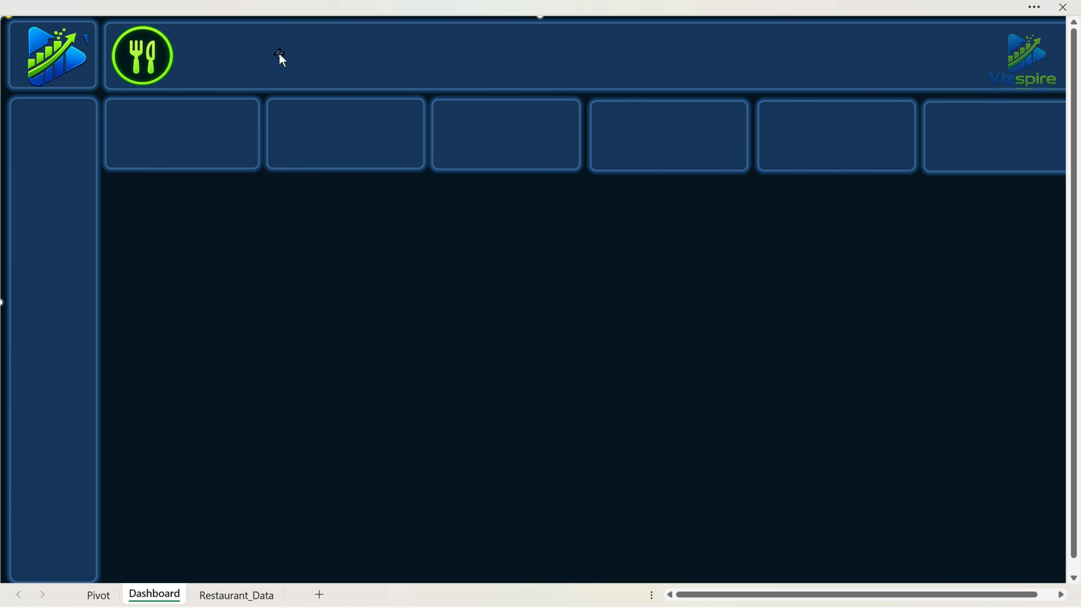
Leave full-screen mode and restore the always-visible ribbon.
{"action": "left_click", "coordinate": [1032, 13]}
{"action": "left_click", "coordinate": [1066, 127]}
{"action": "left_click", "coordinate": [1034, 206]}
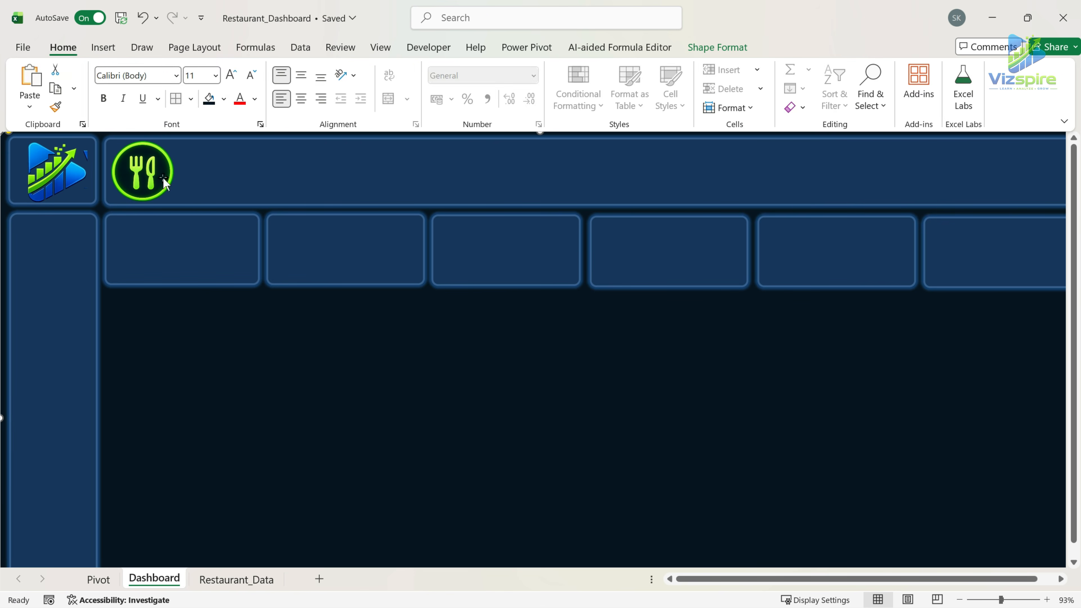
{"action": "left_click", "coordinate": [102, 47]}
{"action": "left_click", "coordinate": [63, 46]}
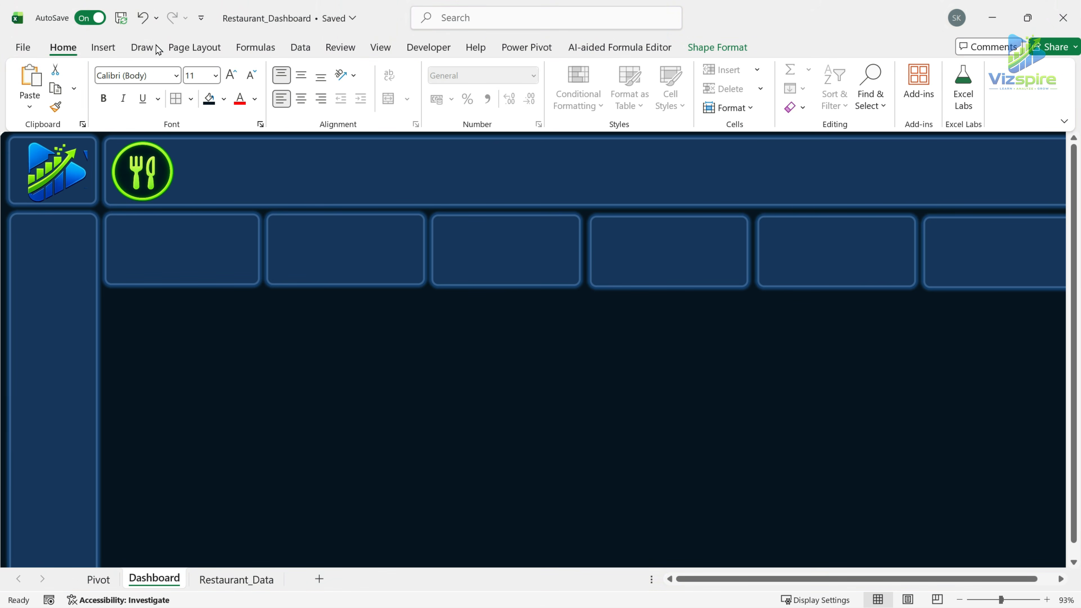
Draw a text box about 32.12 cm wide and 2.05 cm high in the header bar and enter "RESTURANT ANALYTICS DASHBOARD".
{"action": "left_click", "coordinate": [104, 46]}
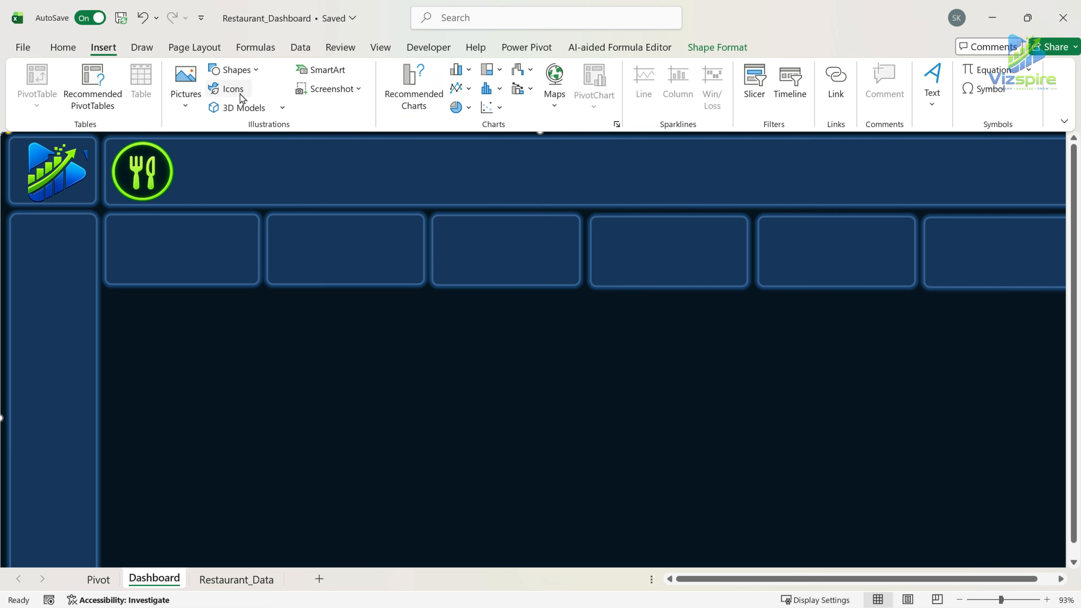
{"action": "left_click", "coordinate": [247, 69]}
{"action": "left_click", "coordinate": [215, 111]}
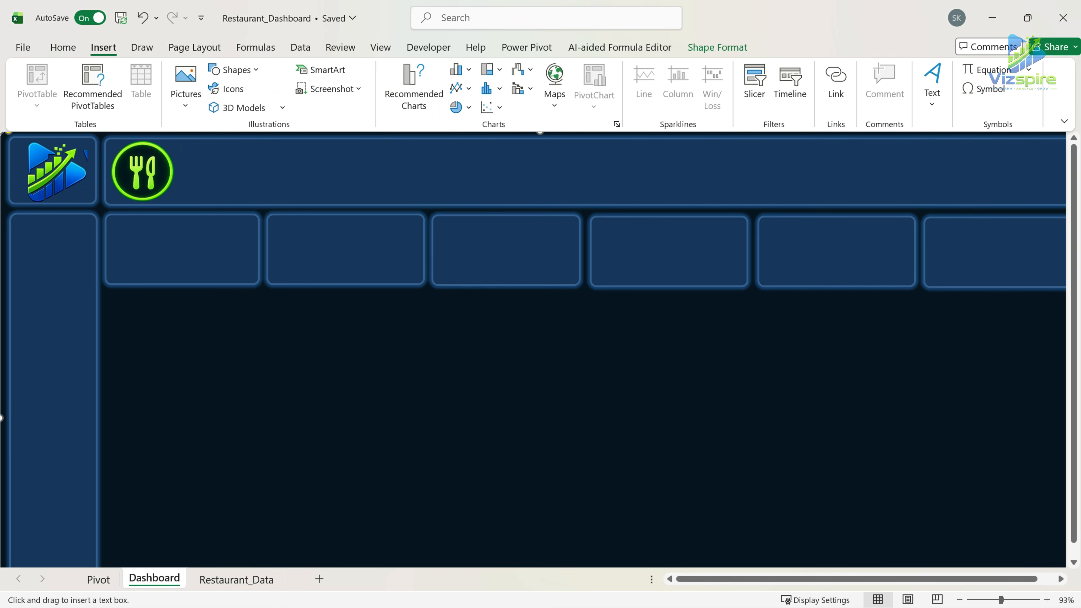
{"action": "left_click_drag", "start_coordinate": [824, 196], "coordinate": [1013, 200]}
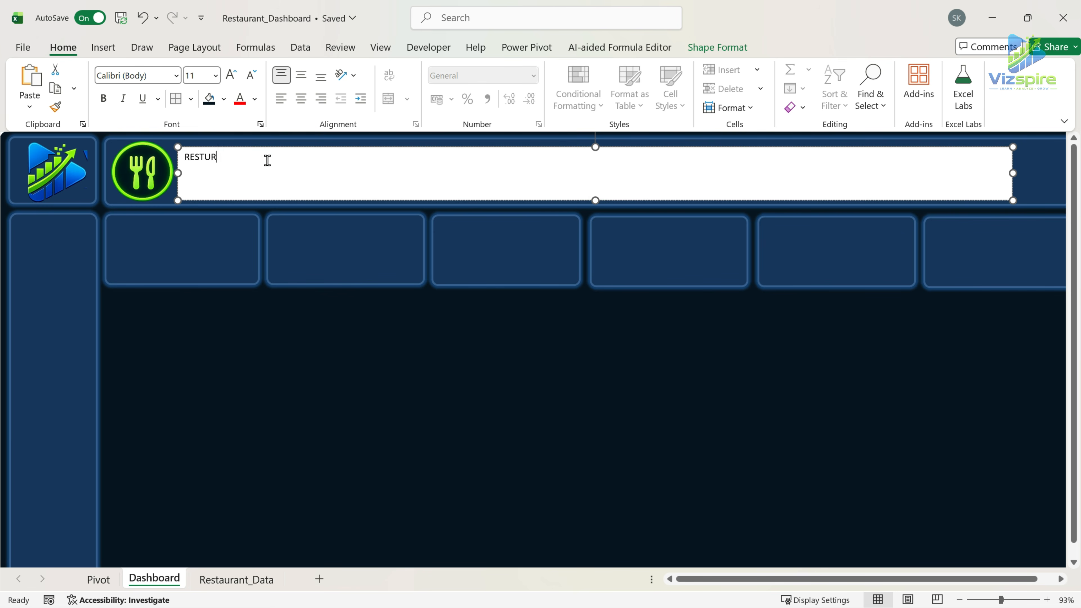
Set the dashboard title text to font size 45 and make it bold.
{"action": "triple_click", "coordinate": [353, 165]}
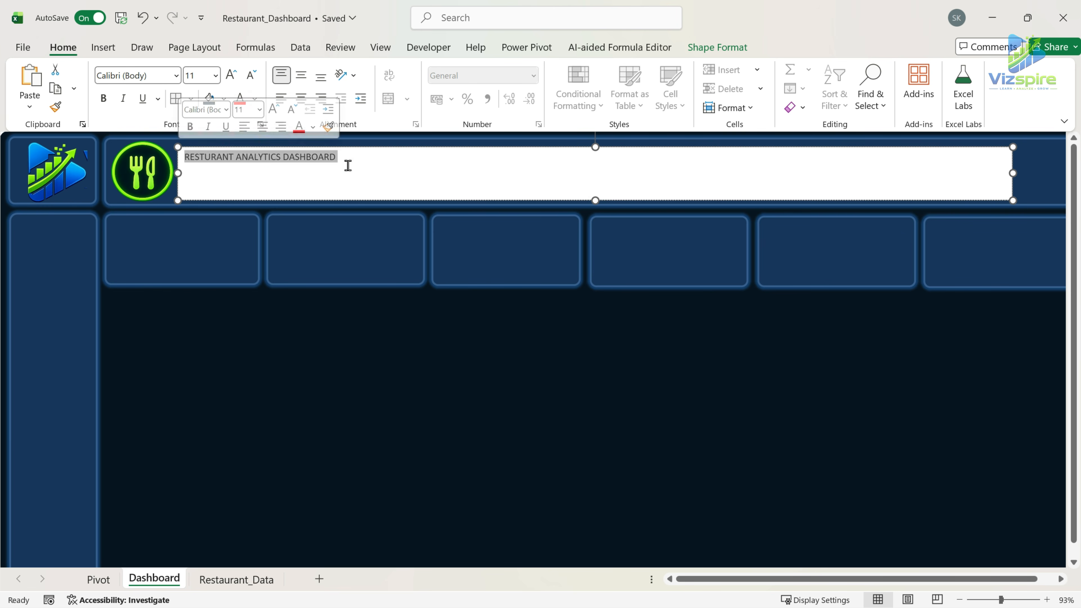
{"action": "left_click", "coordinate": [212, 78]}
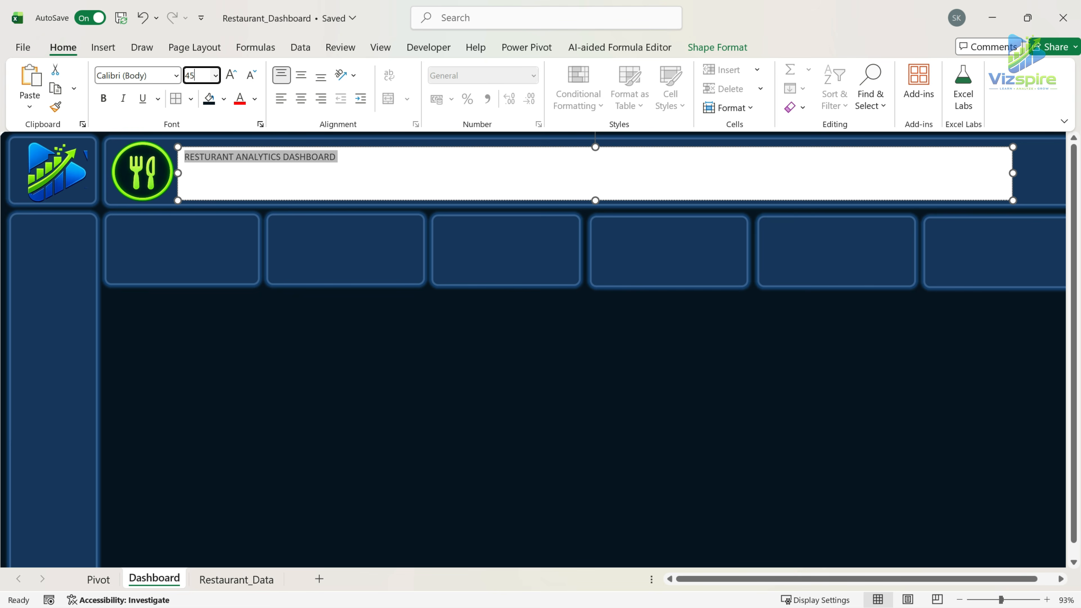
{"action": "type", "text": "45"}
{"action": "key", "text": "Return"}
{"action": "left_click", "coordinate": [103, 99]}
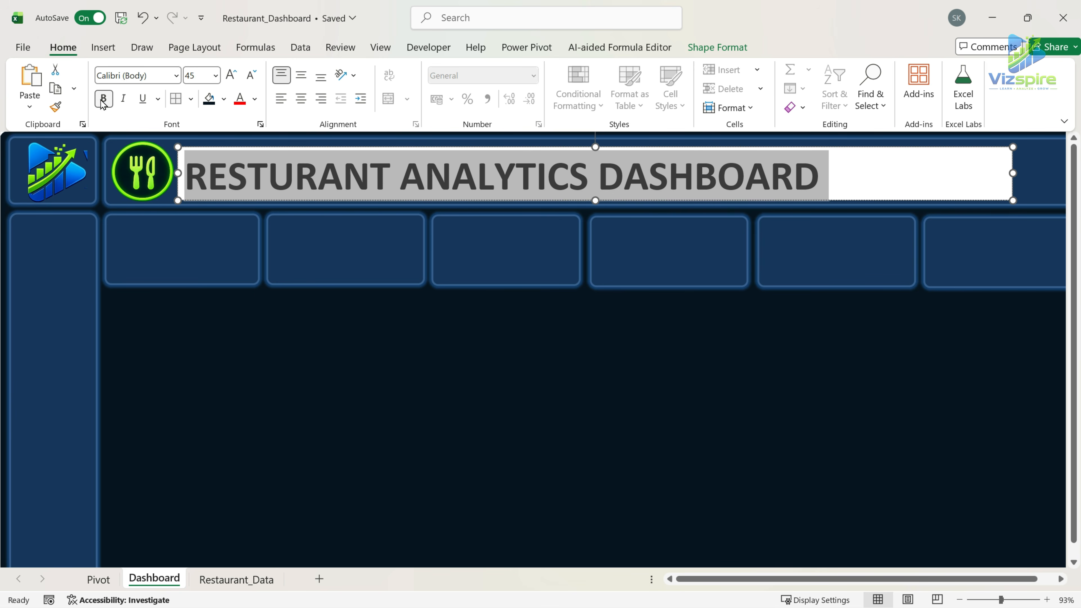
{"action": "left_click", "coordinate": [939, 193]}
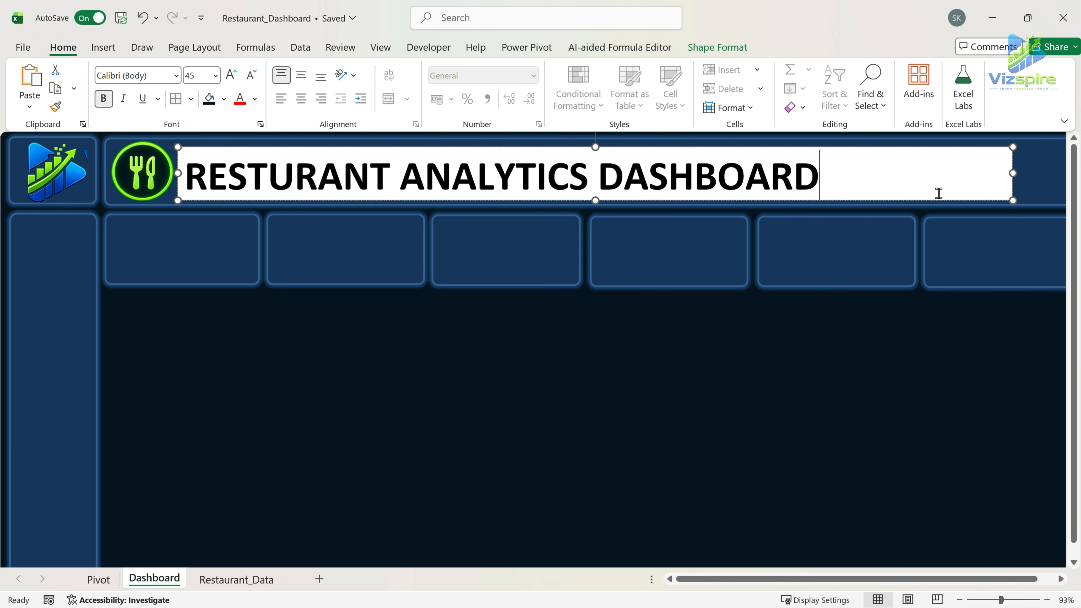
Remove the title text box's outline and fill.
{"action": "left_click", "coordinate": [718, 47]}
{"action": "left_click", "coordinate": [447, 88]}
{"action": "left_click", "coordinate": [400, 423]}
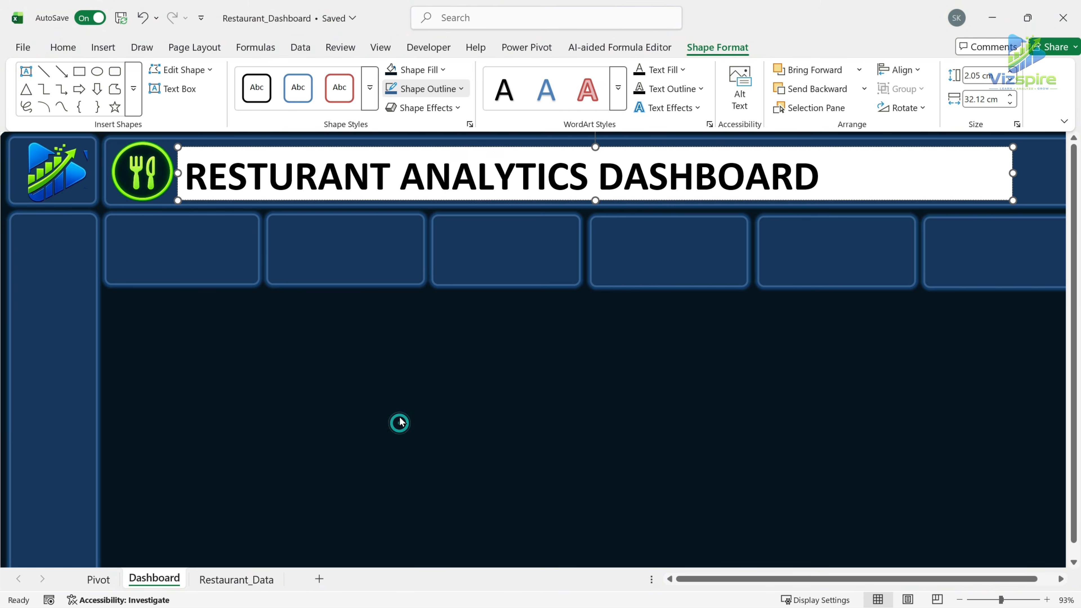
{"action": "left_click", "coordinate": [446, 71]}
{"action": "left_click", "coordinate": [399, 401]}
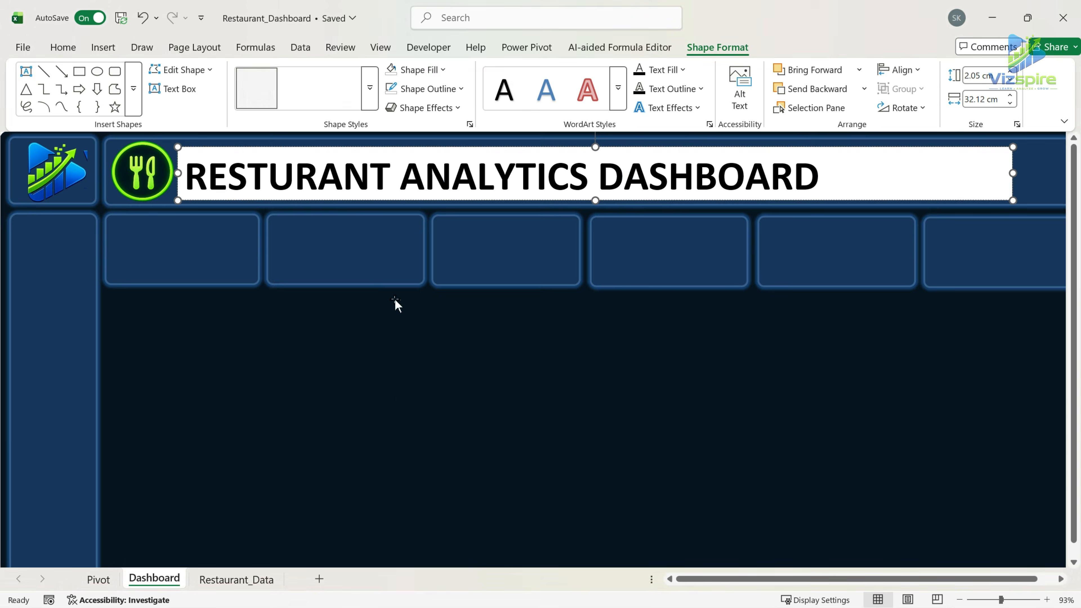
Make the dashboard title text white and move its text box slightly up and to the left in the header bar.
{"action": "triple_click", "coordinate": [387, 189]}
{"action": "left_click", "coordinate": [63, 47]}
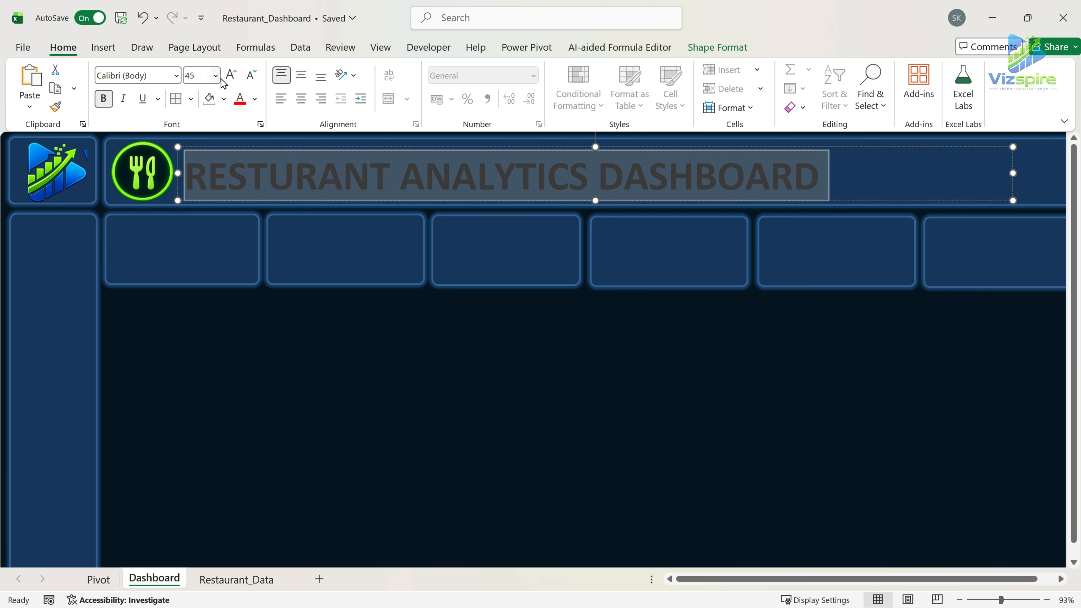
{"action": "left_click", "coordinate": [255, 99]}
{"action": "left_click", "coordinate": [249, 200]}
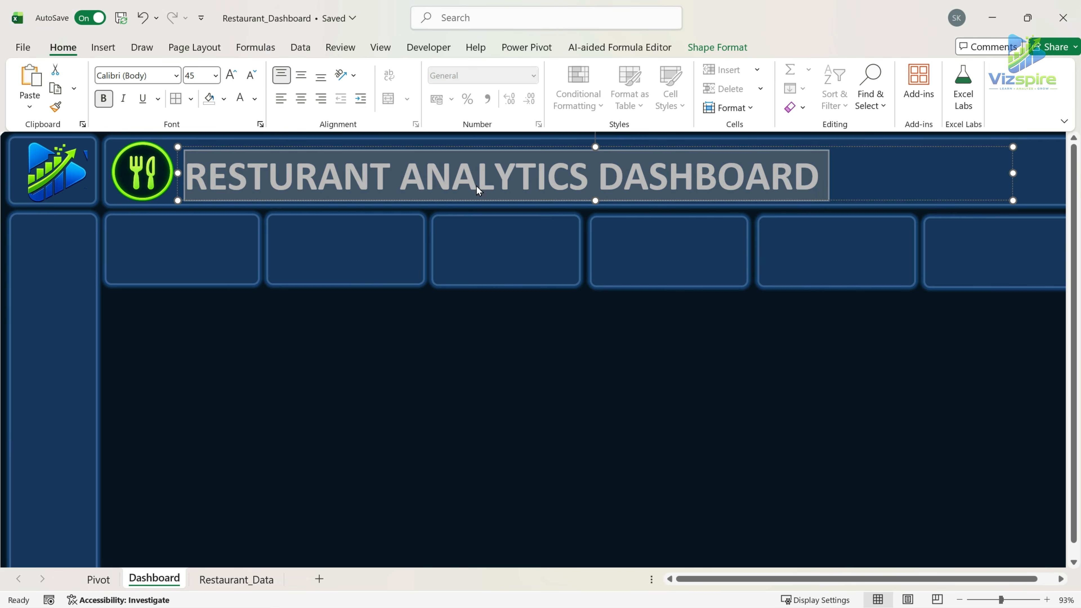
{"action": "left_click", "coordinate": [869, 169]}
{"action": "left_click_drag", "start_coordinate": [716, 202], "coordinate": [708, 187]}
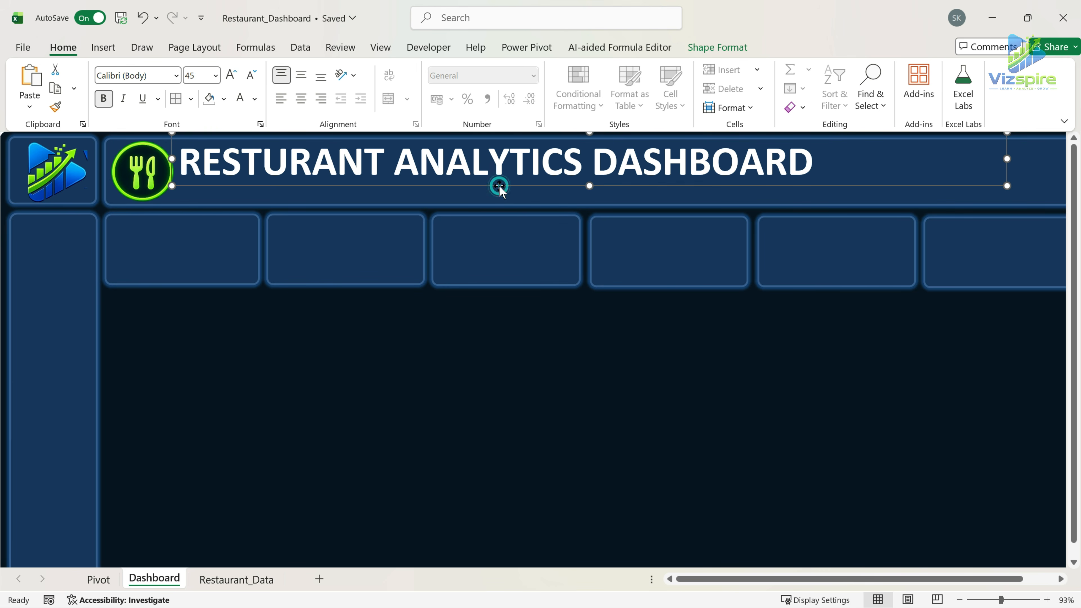
Copy the dashboard title text box just below itself and replace the copy's text with "Track Performance , analyze trends & improve Customer Experience".
{"action": "left_click_drag", "start_coordinate": [499, 187], "coordinate": [507, 211]}
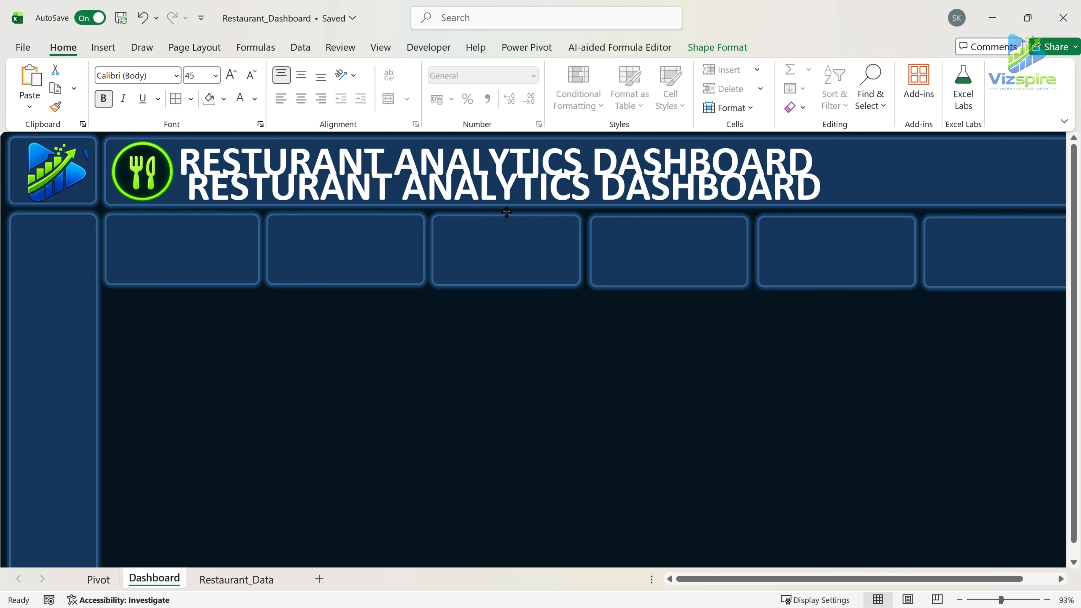
{"action": "left_click", "coordinate": [568, 175]}
{"action": "key", "text": "ctrl+a"}
{"action": "key", "text": "Delete"}
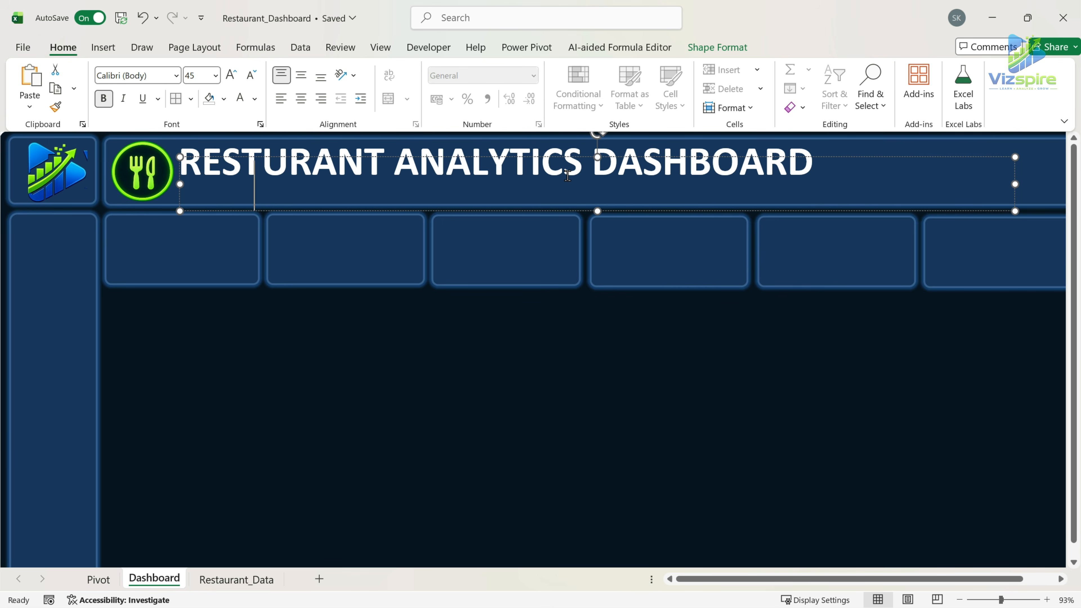
{"action": "type", "text": "Track Performance"}
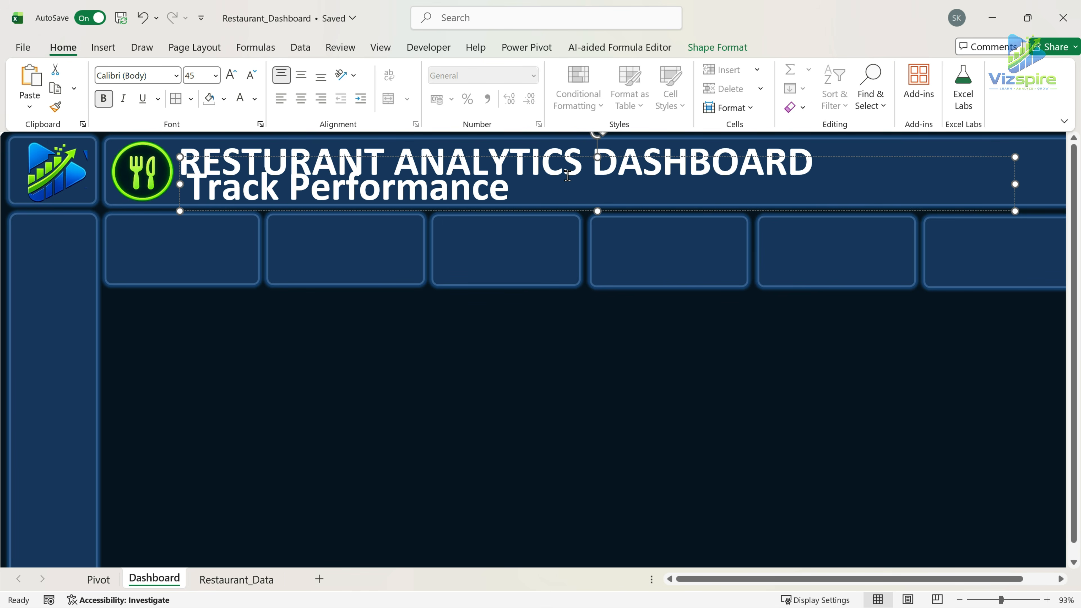
{"action": "type", "text": " , analyze trends & improve"}
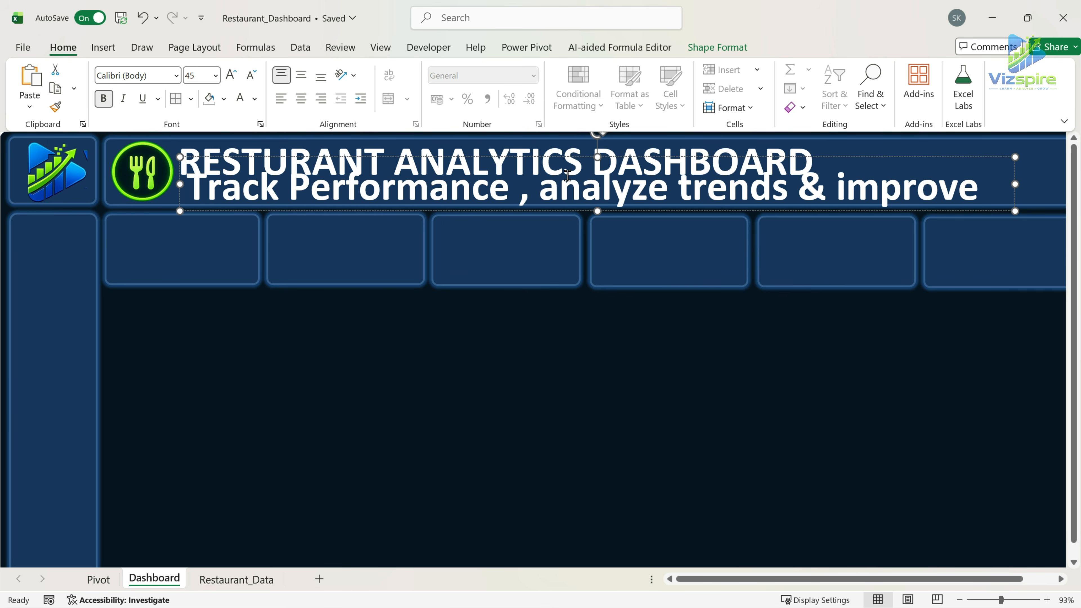
{"action": "type", "text": " Customer Experience"}
Reduce the entire subtitle text to font size 20.
{"action": "key", "text": "ctrl+a"}
{"action": "left_click", "coordinate": [250, 76]}
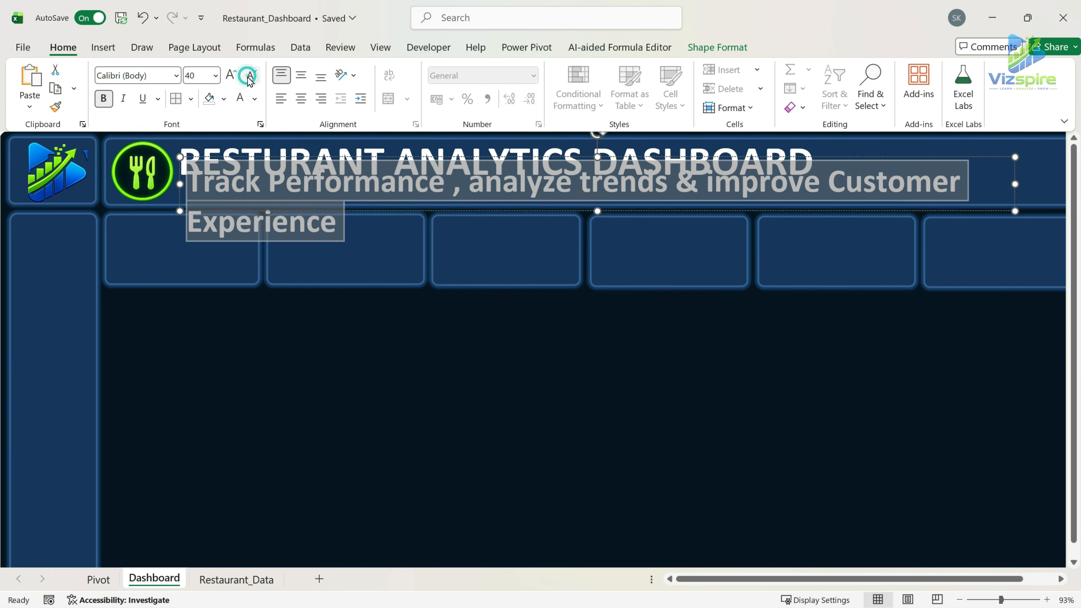
{"action": "left_click", "coordinate": [250, 76]}
{"action": "left_click", "coordinate": [249, 77]}
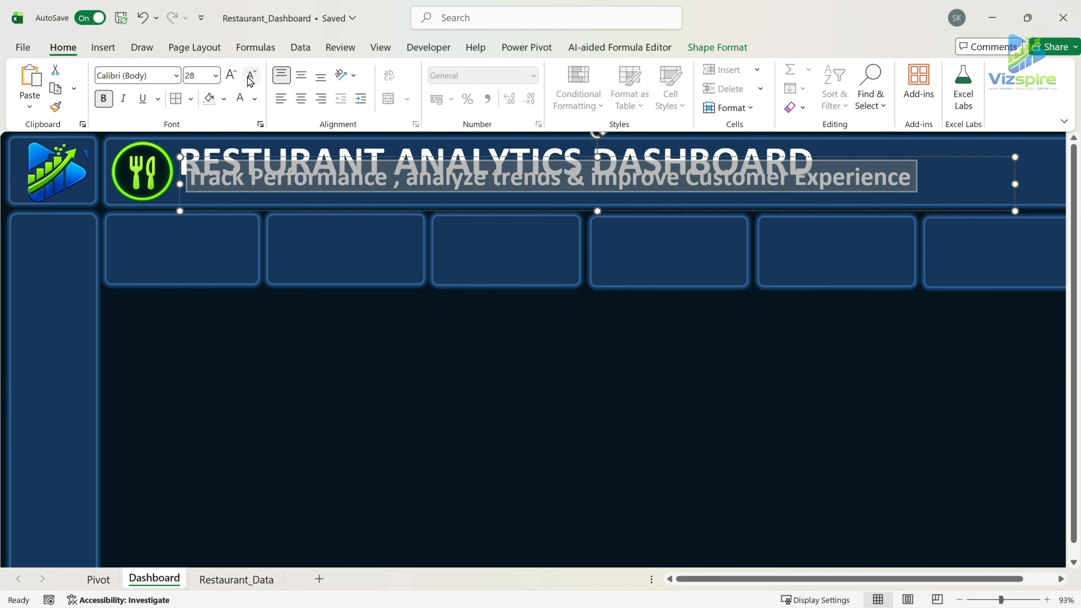
{"action": "left_click", "coordinate": [250, 77]}
{"action": "left_click", "coordinate": [250, 77]}
{"action": "left_click", "coordinate": [250, 76]}
{"action": "left_click", "coordinate": [250, 77]}
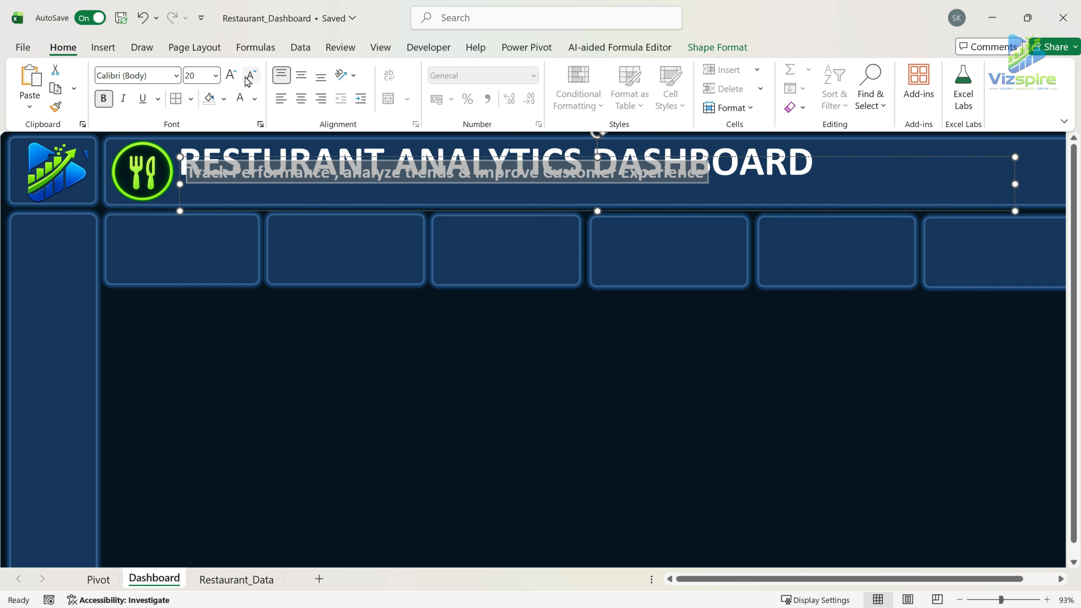
Shrink the subtitle text box to fit its text, place it beneath the title and reduce its font size one increment.
{"action": "left_click", "coordinate": [506, 383]}
{"action": "left_click", "coordinate": [438, 171]}
{"action": "left_click_drag", "start_coordinate": [598, 211], "coordinate": [598, 191]}
{"action": "left_click_drag", "start_coordinate": [1015, 175], "coordinate": [712, 174]}
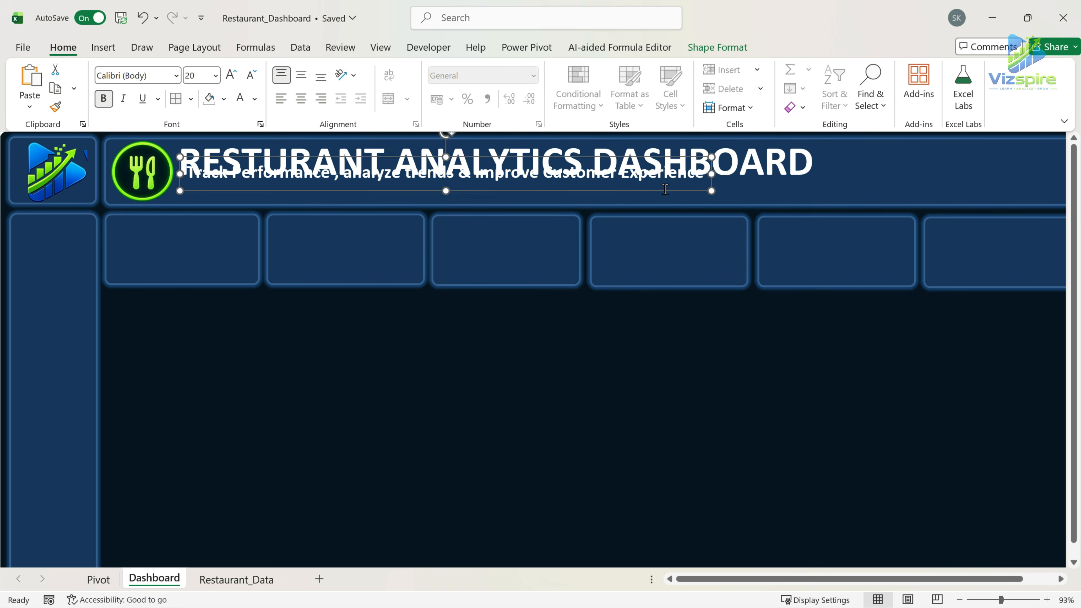
{"action": "left_click_drag", "start_coordinate": [500, 191], "coordinate": [495, 209]}
{"action": "left_click", "coordinate": [250, 77]}
{"action": "left_click", "coordinate": [506, 383]}
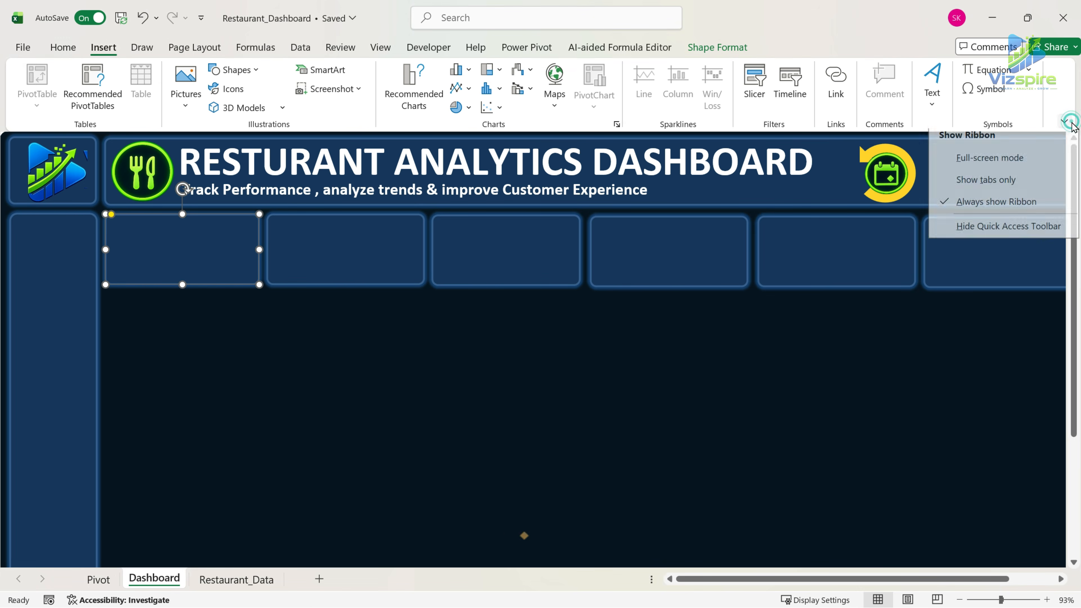
In full-screen mode, copy the subtitle text box onto the first KPI card, change its text to "TOTAL SALES" and narrow the box.
{"action": "left_click", "coordinate": [1023, 172]}
{"action": "left_click", "coordinate": [462, 85]}
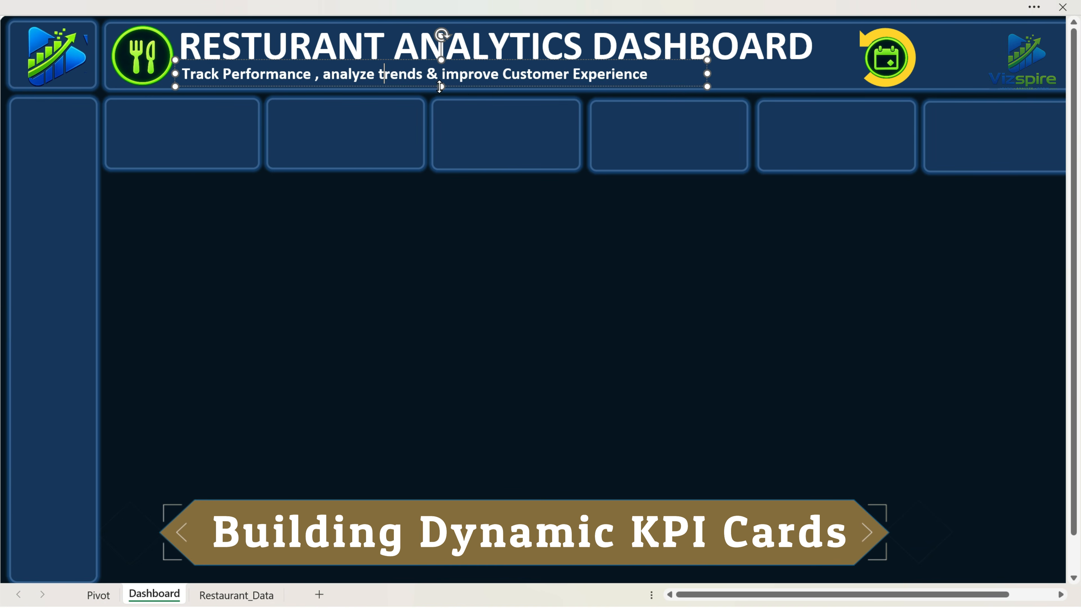
{"action": "left_click_drag", "start_coordinate": [464, 89], "coordinate": [393, 130]}
{"action": "key", "text": "ctrl+a"}
{"action": "type", "text": "t"}
{"action": "key", "text": "BackSpace"}
{"action": "type", "text": "TOTAL S"}
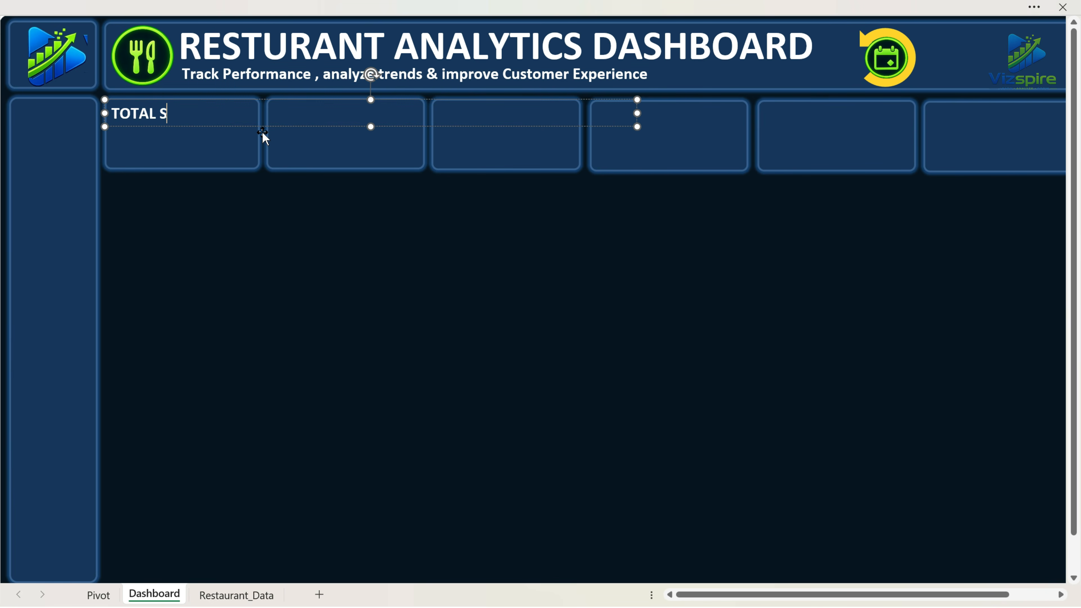
{"action": "type", "text": "ALES"}
{"action": "left_click_drag", "start_coordinate": [638, 127], "coordinate": [391, 119]}
Duplicate the card label onto the second and third KPI cards and change the copies to "TOTAL ORDERS" and "PROFIT".
{"action": "key", "text": "ctrl+d"}
{"action": "type", "text": "OTAL O"}
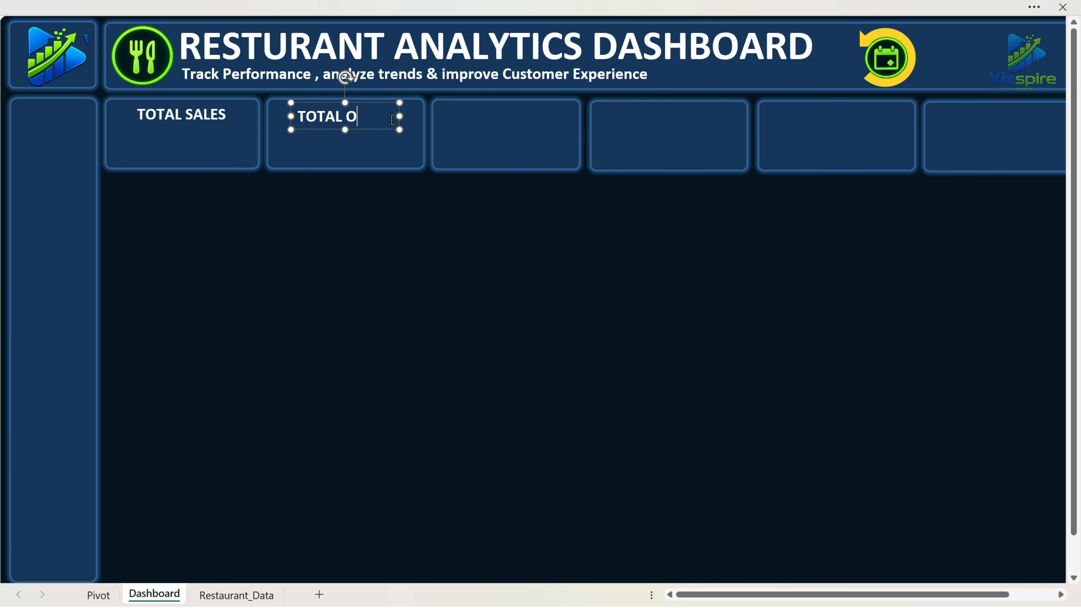
{"action": "type", "text": "RDER"}
{"action": "left_click_drag", "start_coordinate": [400, 116], "coordinate": [549, 128]}
{"action": "key", "text": "ctrl+d"}
{"action": "type", "text": "pROFIT"}
{"action": "left_click_drag", "start_coordinate": [452, 115], "coordinate": [523, 126]}
Place a copy of the card label on the fourth KPI card and change its text to "CUSTOMERS".
{"action": "key", "text": "ctrl+v"}
{"action": "left_click_drag", "start_coordinate": [586, 140], "coordinate": [709, 128]}
{"action": "left_click_drag", "start_coordinate": [717, 115], "coordinate": [581, 113]}
{"action": "key", "text": "BackSpace"}
{"action": "type", "text": "CUSTOMERS"}
Duplicate the card label onto the fifth KPI card and change its text to "AVG ORDER VALUE".
{"action": "key", "text": "ctrl+d"}
{"action": "left_click_drag", "start_coordinate": [698, 128], "coordinate": [860, 129]}
{"action": "type", "text": "AVG ORDER"}
{"action": "left_click_drag", "start_coordinate": [792, 117], "coordinate": [1014, 135]}
{"action": "type", "text": " VALUE"}
Duplicate the AVG ORDER VALUE label onto the sixth KPI card and change its text to "AVG RATING".
{"action": "key", "text": "ctrl+d"}
{"action": "left_click", "coordinate": [1024, 458]}
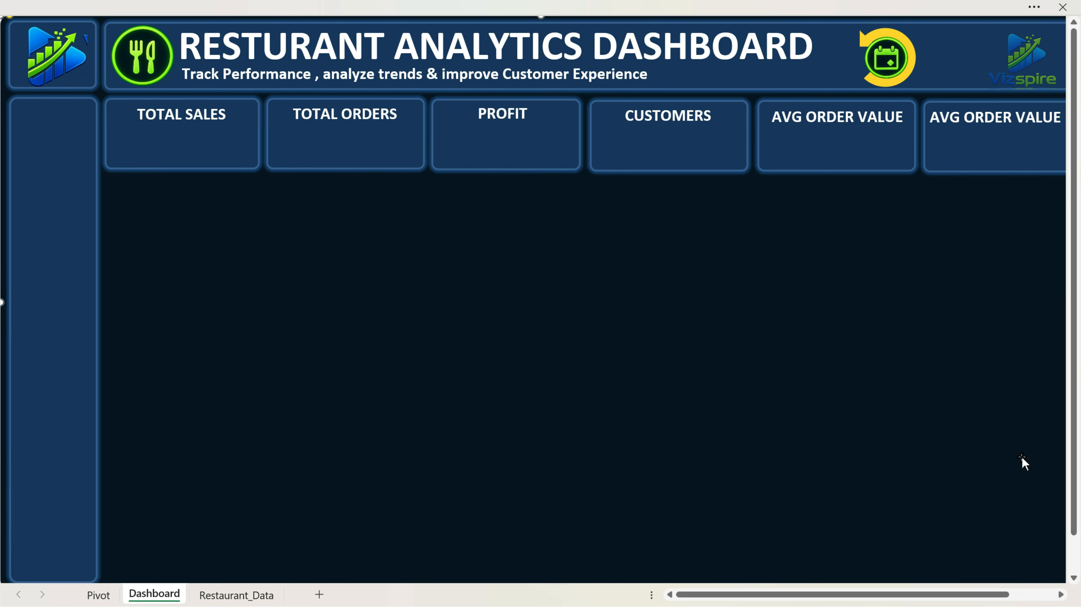
{"action": "scroll", "coordinate": [1023, 457], "scroll_direction": "down", "scroll_amount": 3}
{"action": "left_click", "coordinate": [1000, 481]}
{"action": "key", "text": "Left"}
{"action": "key", "text": "Left"}
{"action": "key", "text": "Left"}
{"action": "key", "text": "Left"}
{"action": "key", "text": "Left"}
{"action": "key", "text": "Left"}
{"action": "key", "text": "Left"}
{"action": "left_click_drag", "start_coordinate": [998, 595], "coordinate": [977, 597]}
{"action": "scroll", "coordinate": [977, 469], "scroll_direction": "up", "scroll_amount": 3}
{"action": "left_click_drag", "start_coordinate": [1062, 119], "coordinate": [965, 120]}
{"action": "key", "text": "BackSpace"}
{"action": "type", "text": "RATING"}
{"action": "left_click", "coordinate": [1018, 225]}
{"action": "scroll", "coordinate": [1017, 225], "scroll_direction": "left", "scroll_amount": 2}
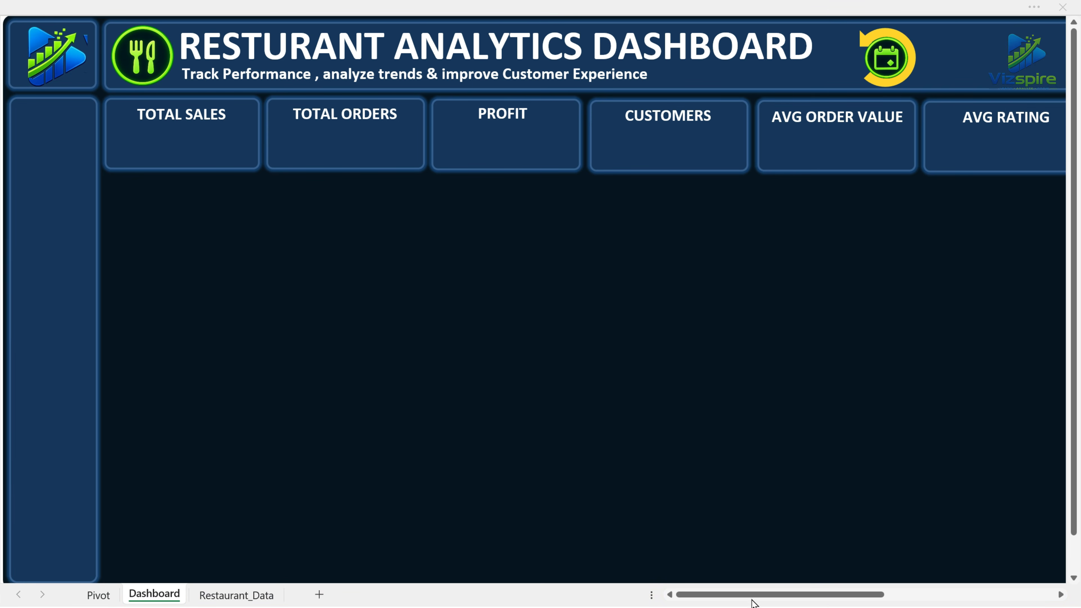
Bring the coins, basket, chart, people, cart and star icons onto the six KPI cards, one beneath each label.
{"action": "left_click_drag", "start_coordinate": [825, 595], "coordinate": [872, 596]}
{"action": "left_click_drag", "start_coordinate": [569, 260], "coordinate": [135, 259]}
{"action": "left_click_drag", "start_coordinate": [848, 596], "coordinate": [735, 589]}
{"action": "left_click_drag", "start_coordinate": [701, 253], "coordinate": [154, 166]}
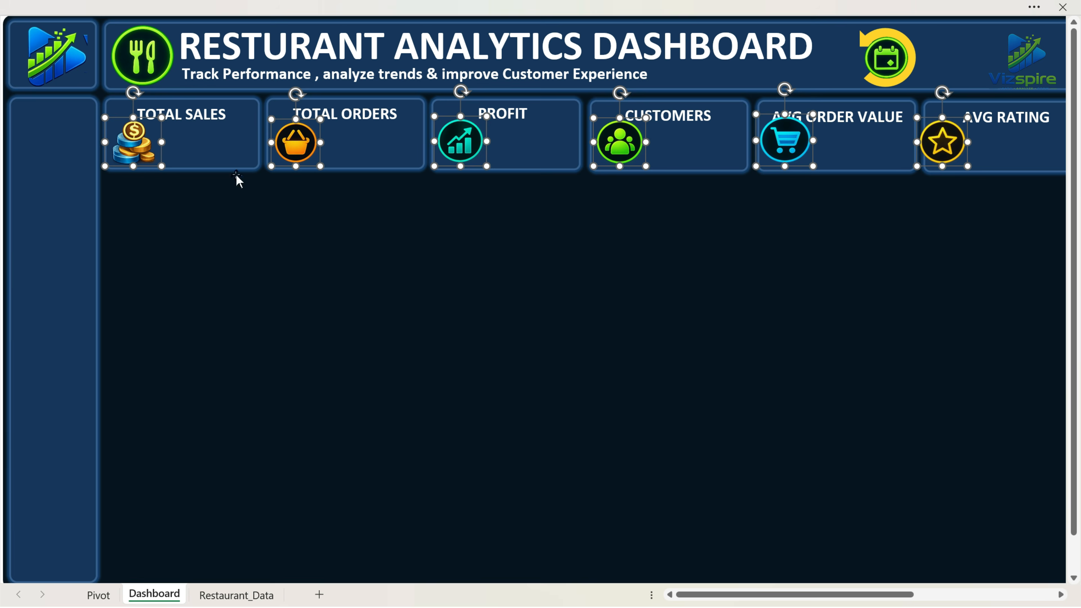
Move the star icon slightly down and right on its card and the cart icon slightly down.
{"action": "left_click", "coordinate": [935, 220]}
{"action": "left_click_drag", "start_coordinate": [954, 151], "coordinate": [963, 156]}
{"action": "left_click_drag", "start_coordinate": [792, 141], "coordinate": [792, 148]}
Nudge the AVG ORDER VALUE, CUSTOMERS and PROFIT labels so they line up near the top of their cards.
{"action": "left_click", "coordinate": [845, 117]}
{"action": "left_click", "coordinate": [863, 129]}
{"action": "key", "text": "Up"}
{"action": "key", "text": "Up"}
{"action": "key", "text": "Up"}
{"action": "left_click", "coordinate": [685, 118]}
{"action": "left_click_drag", "start_coordinate": [698, 129], "coordinate": [697, 127]}
{"action": "left_click", "coordinate": [511, 117]}
{"action": "left_click_drag", "start_coordinate": [517, 127], "coordinate": [516, 127]}
{"action": "left_click", "coordinate": [488, 273]}
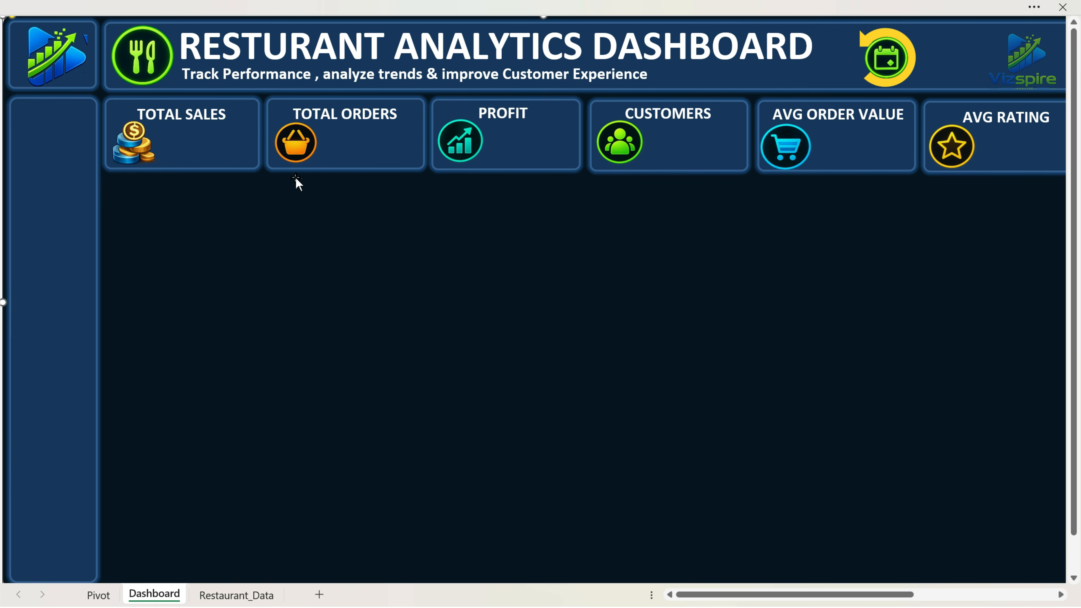
Copy the TOTAL SALES label to the space beside the coins icon and clear the copy's text.
{"action": "left_click", "coordinate": [204, 127]}
{"action": "left_click_drag", "start_coordinate": [209, 130], "coordinate": [226, 159]}
{"action": "left_click_drag", "start_coordinate": [161, 148], "coordinate": [258, 151]}
{"action": "key", "text": "BackSpace"}
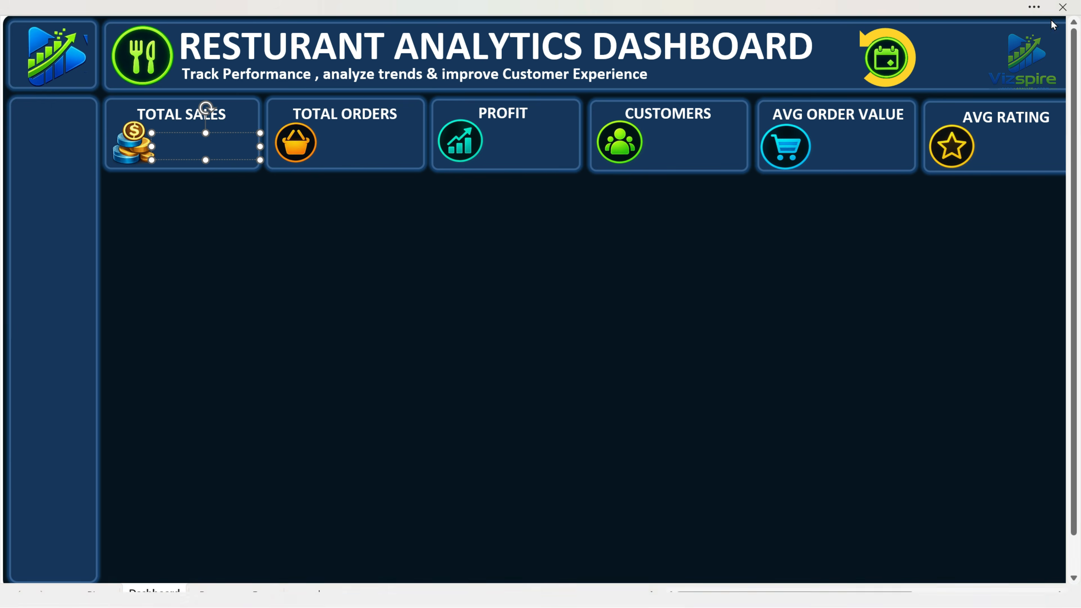
Leave full-screen mode and show the formula bar.
{"action": "left_click", "coordinate": [1034, 6]}
{"action": "left_click", "coordinate": [1067, 119]}
{"action": "left_click", "coordinate": [1017, 184]}
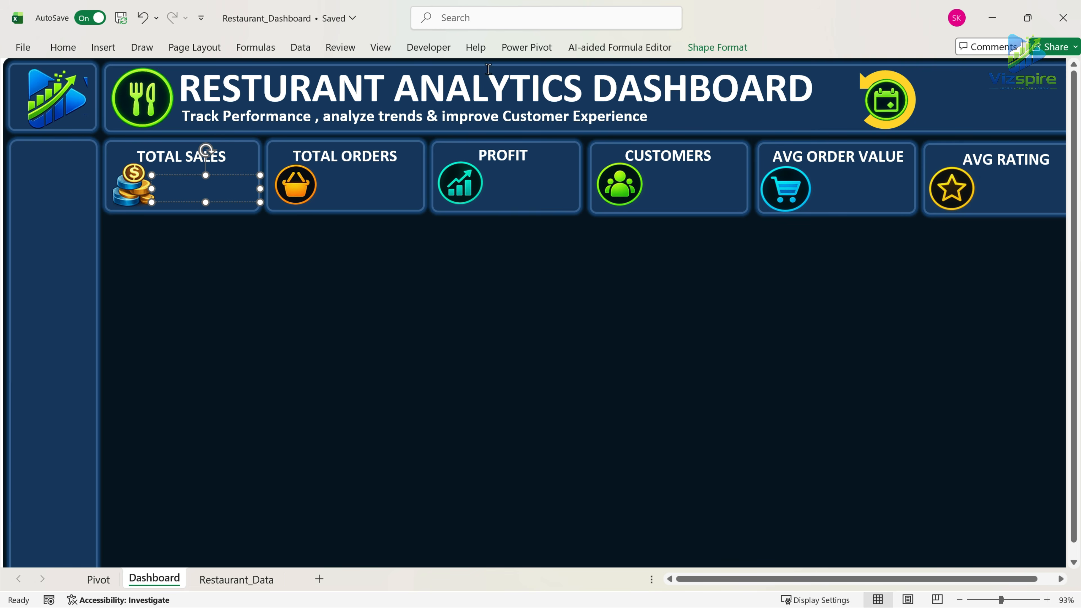
{"action": "left_click", "coordinate": [380, 47]}
{"action": "left_click", "coordinate": [388, 106]}
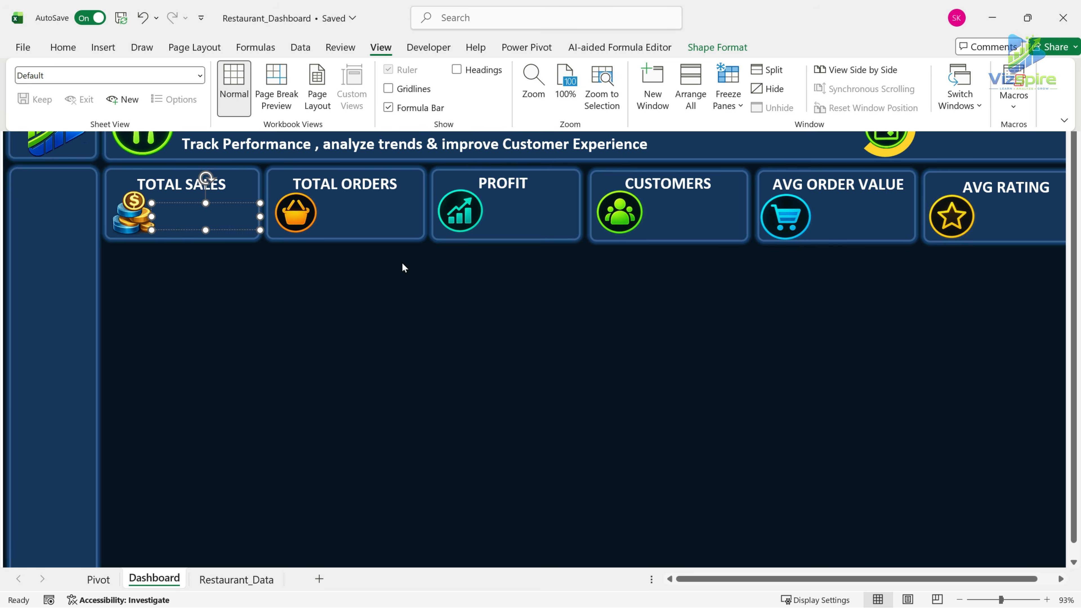
Link the empty text box on the TOTAL SALES card to the Total Sales value with =Pivot!B10.
{"action": "left_click", "coordinate": [222, 74]}
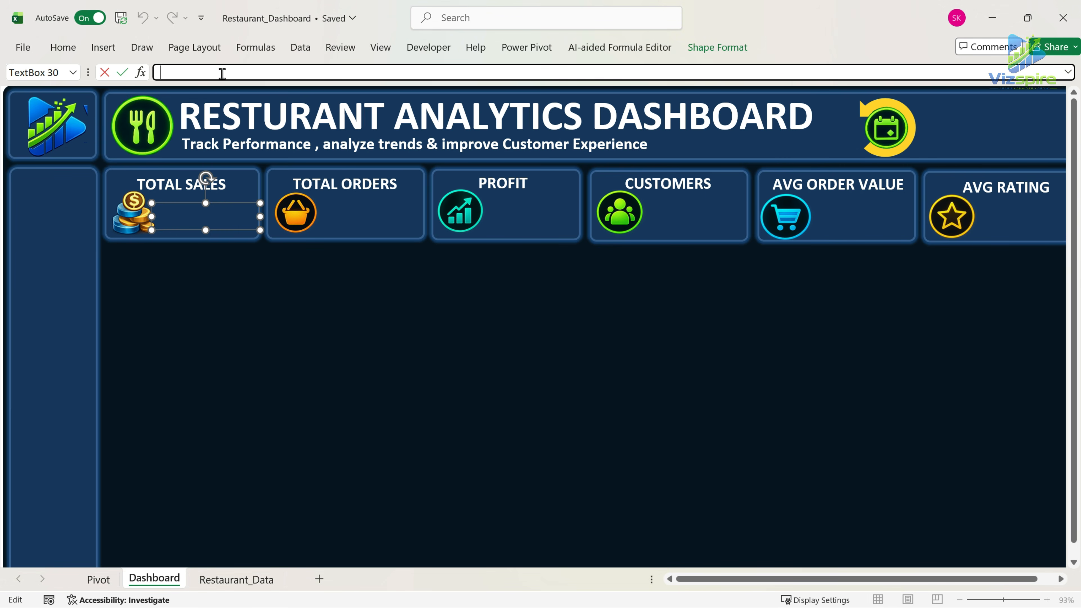
{"action": "left_click", "coordinate": [98, 579]}
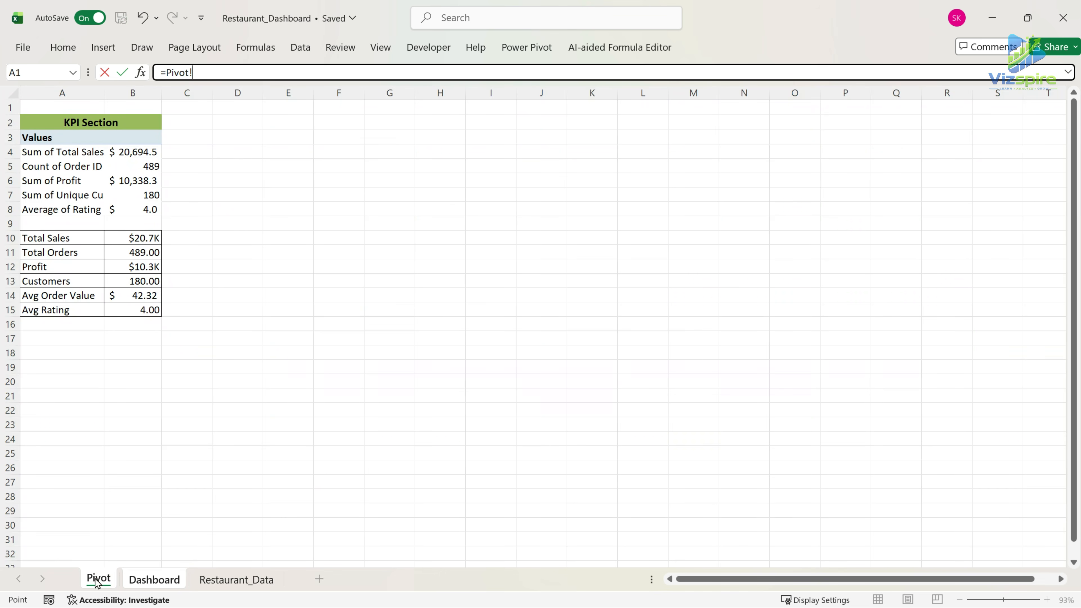
{"action": "left_click", "coordinate": [139, 238]}
{"action": "key", "text": "Return"}
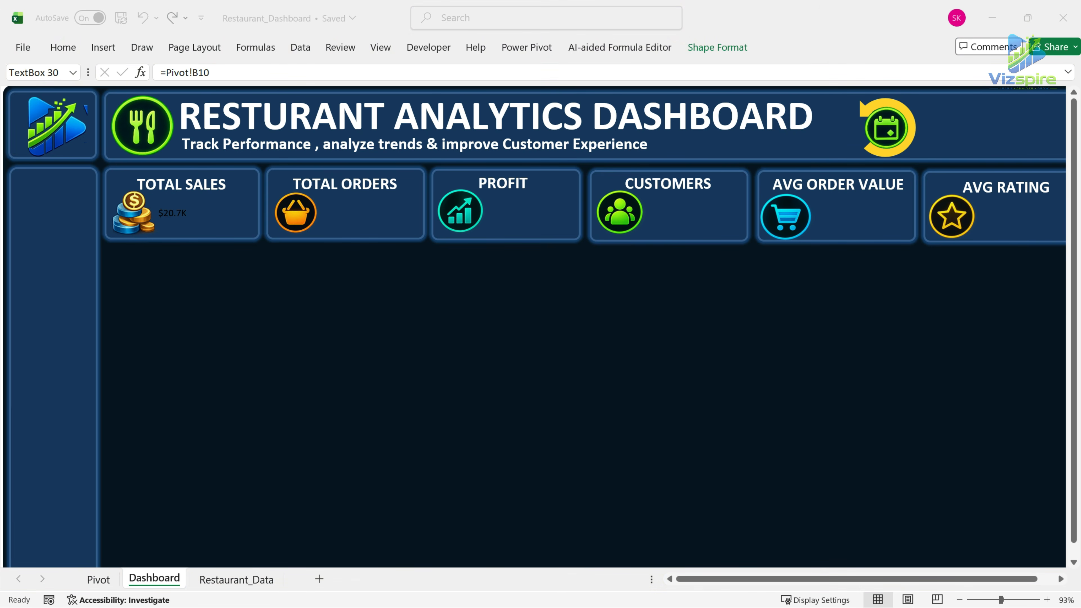
Format the TOTAL SALES value as white, bold text at font size 28.
{"action": "left_click", "coordinate": [179, 217]}
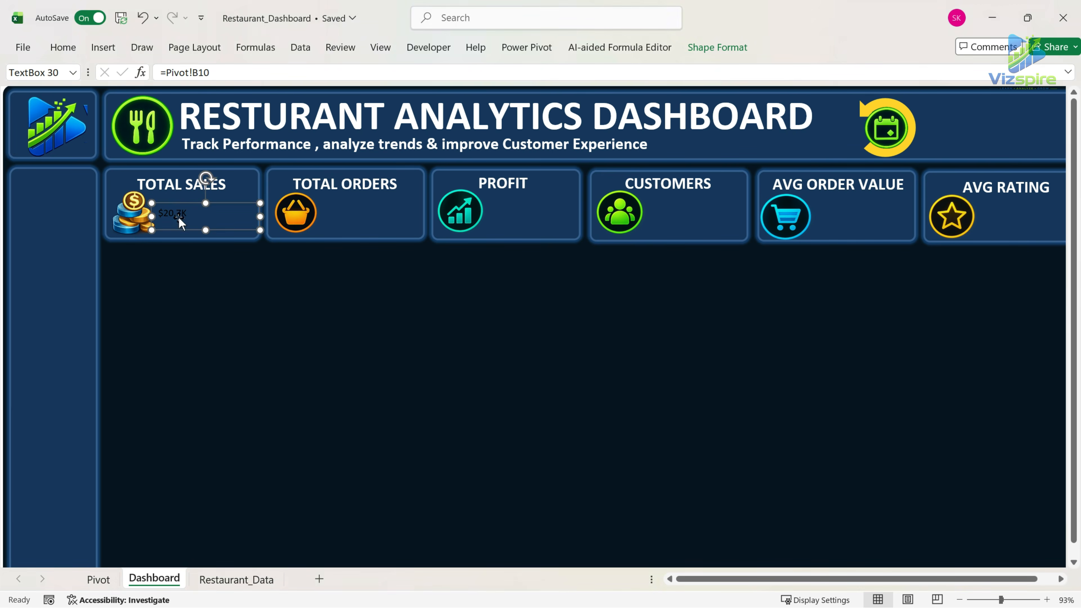
{"action": "left_click", "coordinate": [64, 46]}
{"action": "left_click", "coordinate": [199, 75]}
{"action": "type", "text": "20"}
{"action": "left_click", "coordinate": [254, 99]}
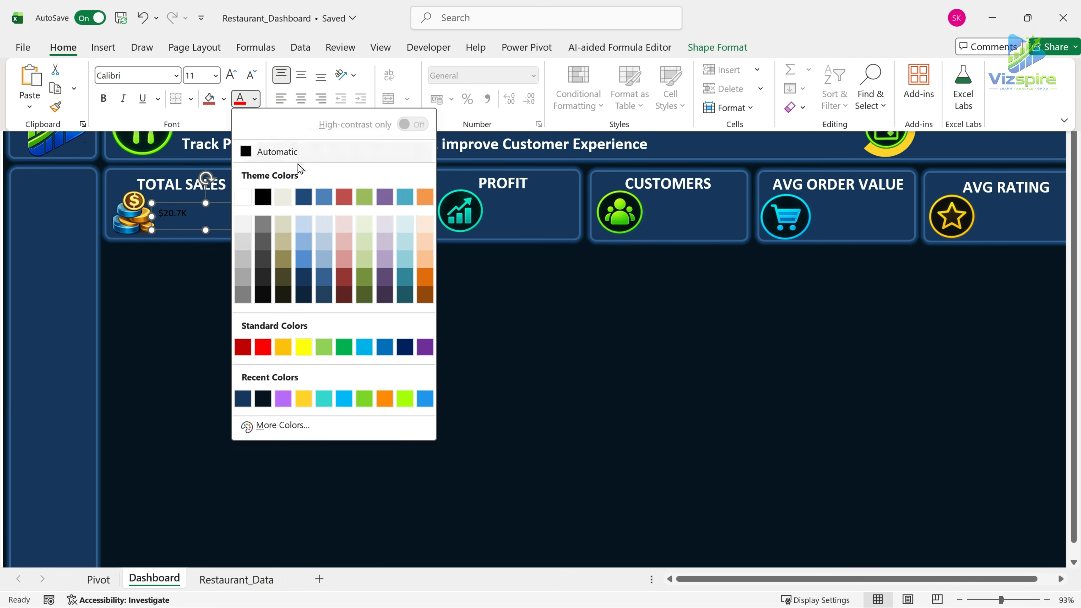
{"action": "left_click", "coordinate": [242, 197]}
{"action": "left_click", "coordinate": [200, 75]}
{"action": "type", "text": "28"}
{"action": "key", "text": "Return"}
{"action": "left_click", "coordinate": [105, 99]}
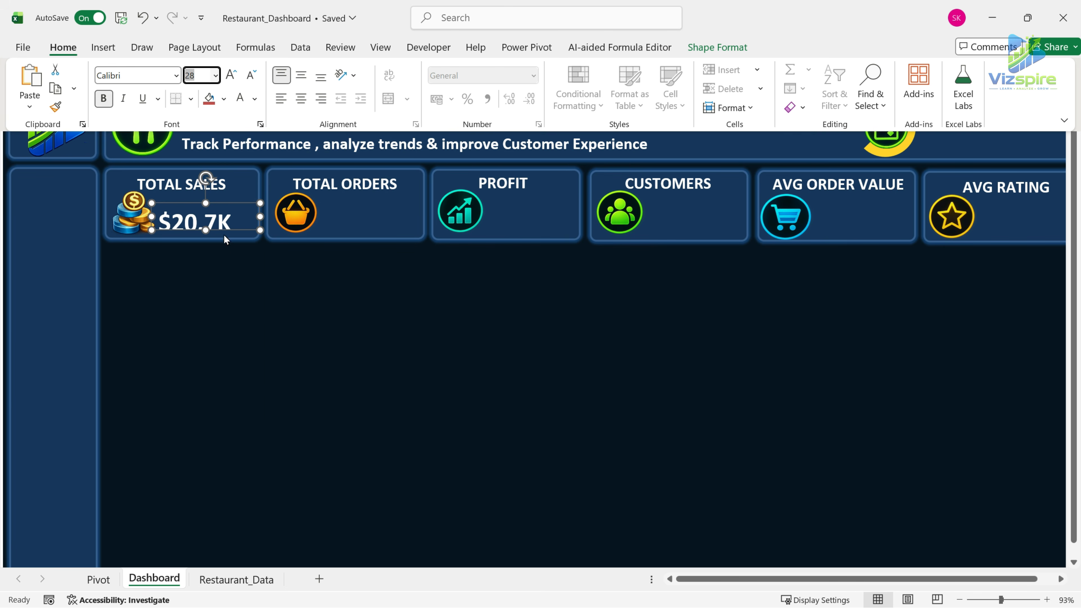
Make the TOTAL SALES value box taller and reposition it beside the coins icon so the whole number fits.
{"action": "left_click", "coordinate": [209, 224]}
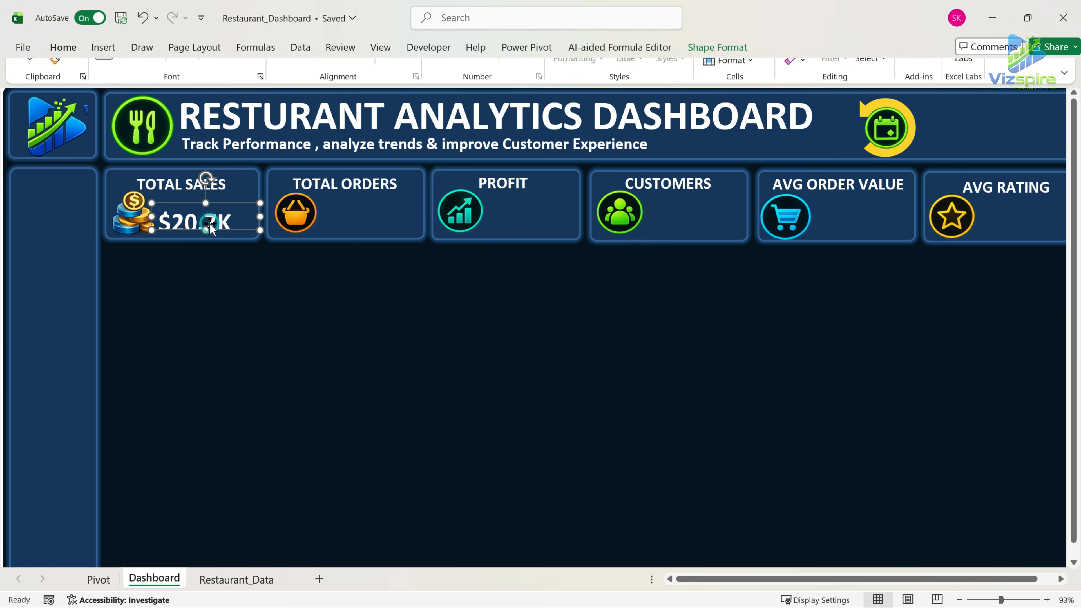
{"action": "left_click_drag", "start_coordinate": [206, 230], "coordinate": [224, 196]}
{"action": "left_click", "coordinate": [237, 235]}
Duplicate the TOTAL SALES value box onto the TOTAL ORDERS card and link the copy to =Pivot!B11.
{"action": "left_click", "coordinate": [231, 224]}
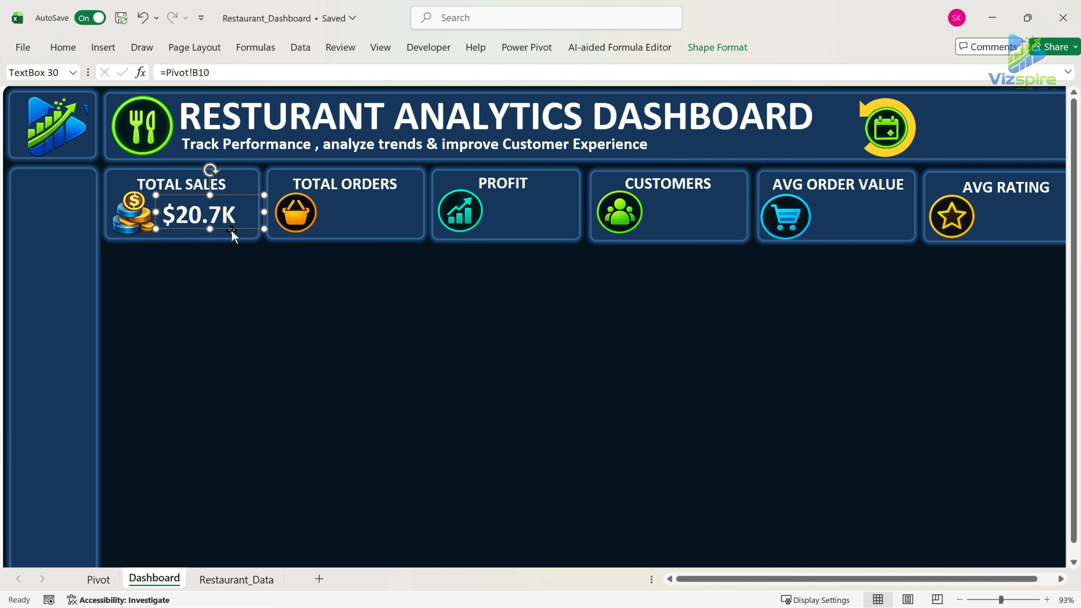
{"action": "key", "text": "ctrl+d"}
{"action": "left_click_drag", "start_coordinate": [248, 240], "coordinate": [396, 231]}
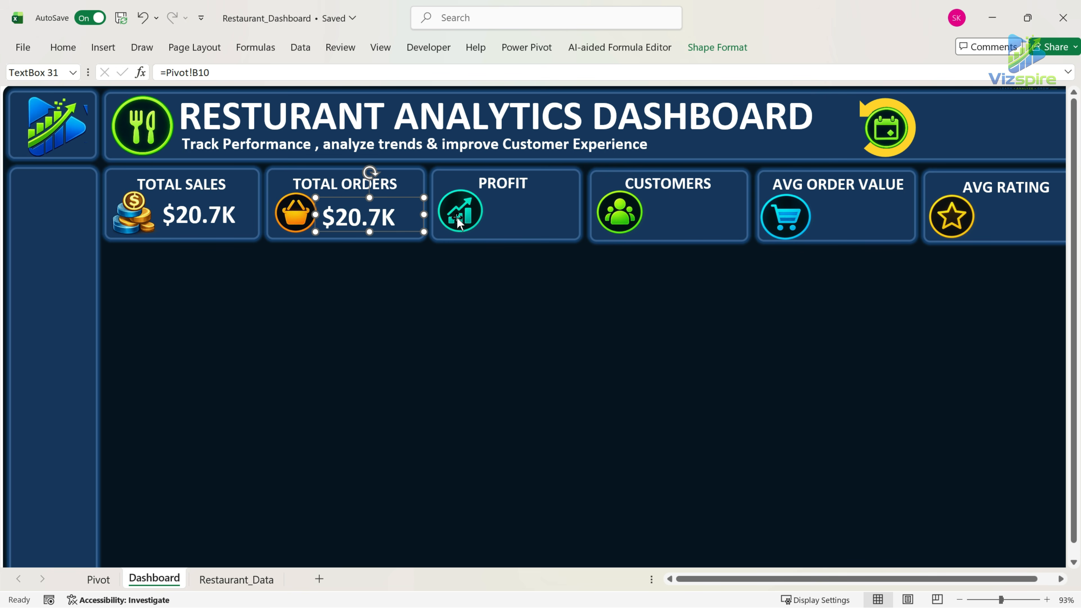
{"action": "left_click", "coordinate": [210, 74]}
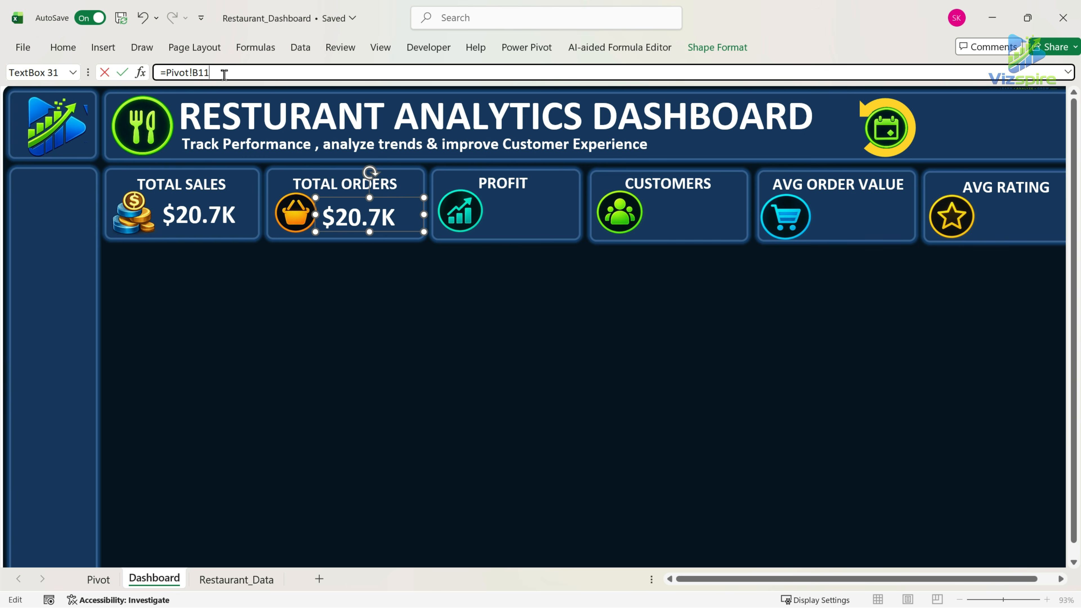
{"action": "key", "text": "Return"}
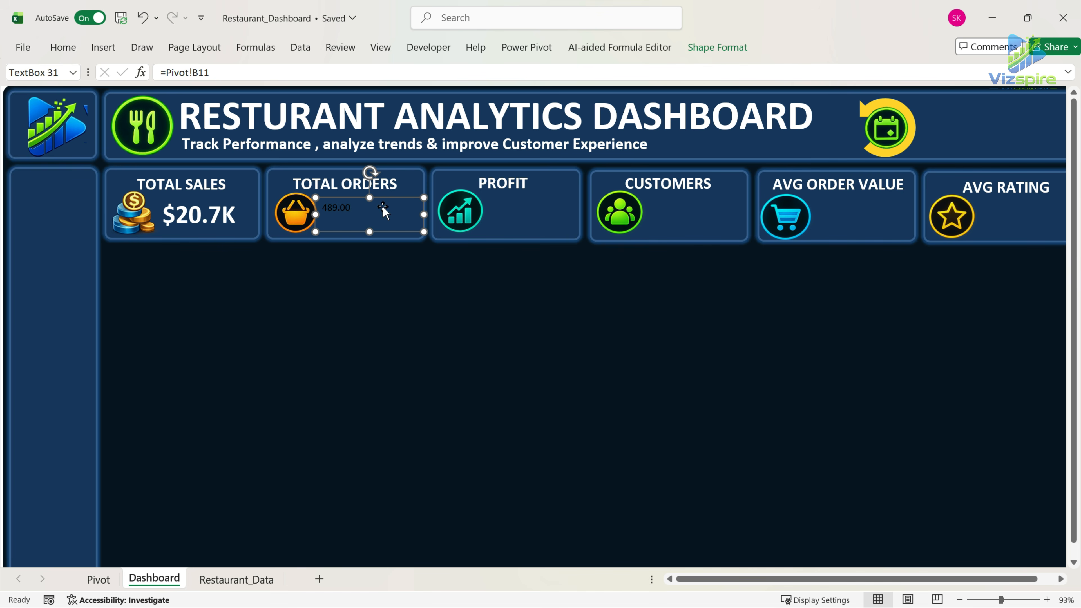
Copy the TOTAL SALES value's formatting onto the TOTAL ORDERS value with Format Painter, keeping the ribbon always shown.
{"action": "left_click", "coordinate": [205, 218]}
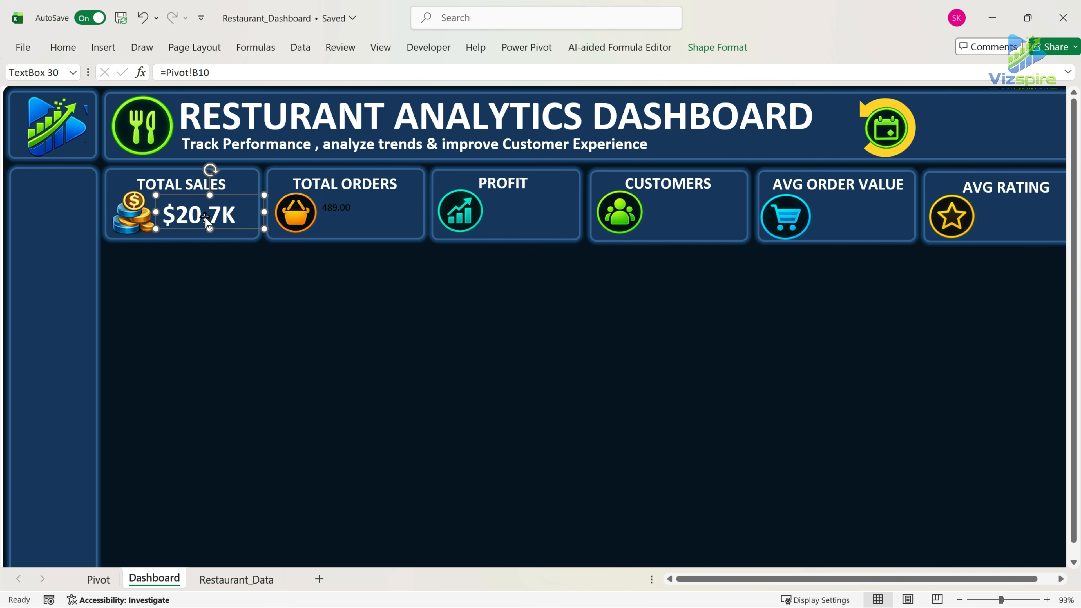
{"action": "left_click", "coordinate": [63, 47]}
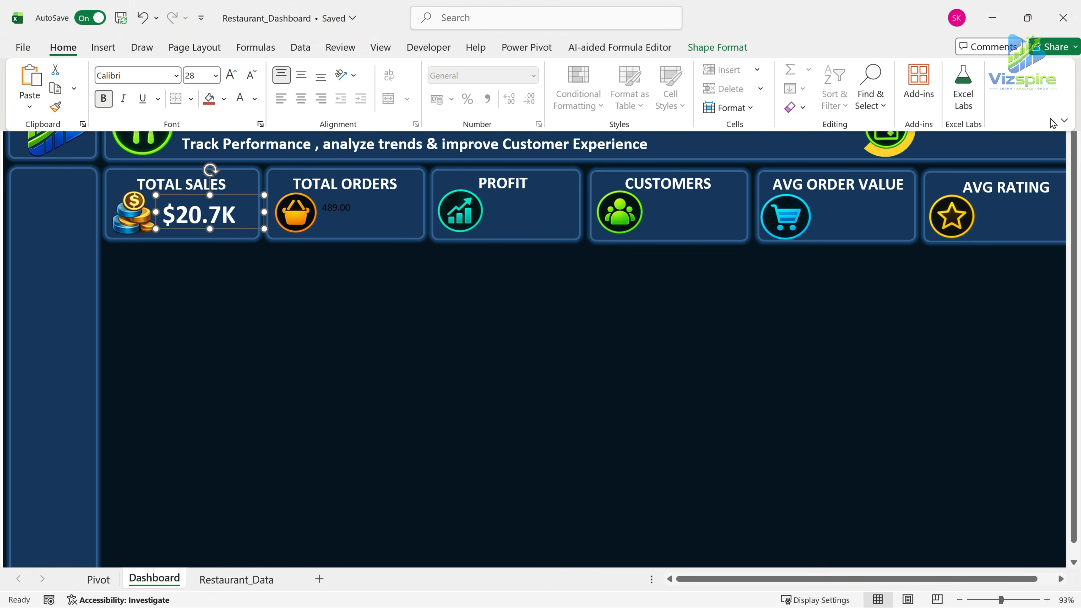
{"action": "left_click", "coordinate": [1062, 122]}
{"action": "left_click", "coordinate": [1026, 207]}
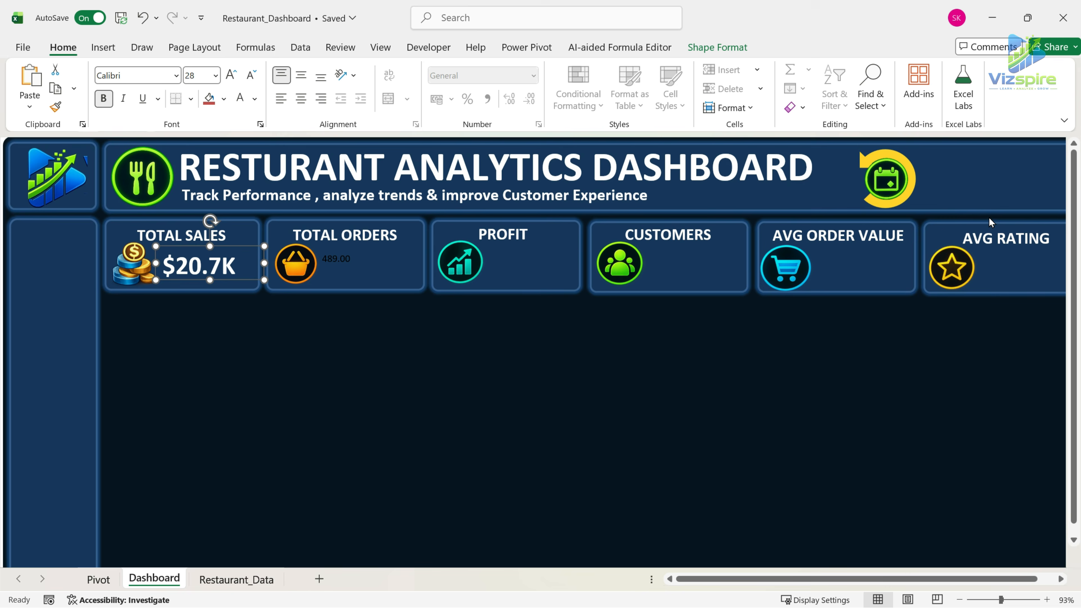
{"action": "left_click", "coordinate": [55, 107]}
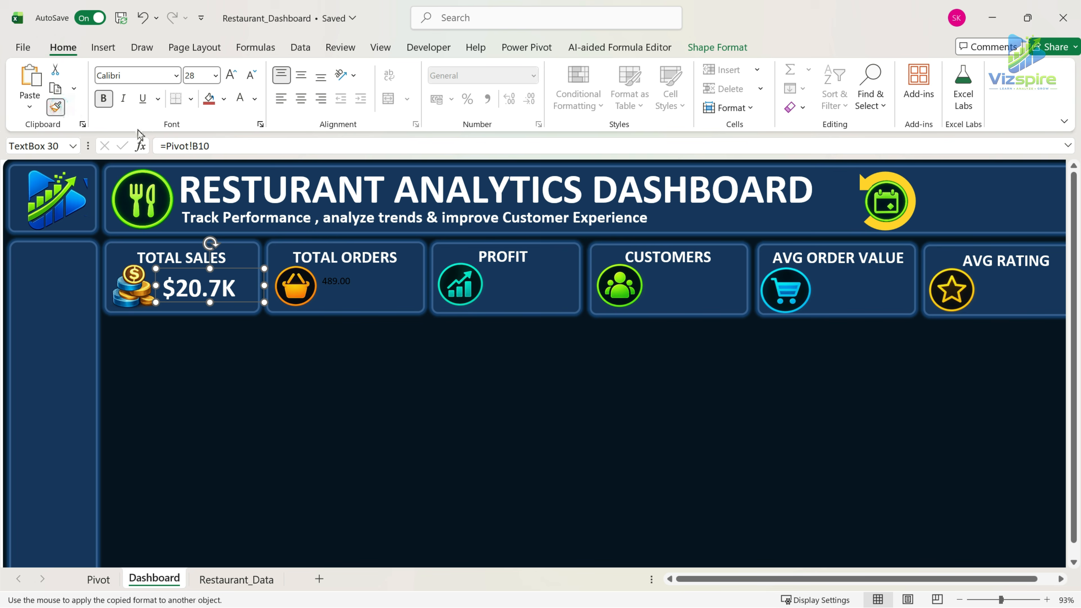
{"action": "left_click", "coordinate": [344, 288]}
Adjust the position of the TOTAL ORDERS value and shift its label slightly right so both are aligned on the card.
{"action": "left_click_drag", "start_coordinate": [377, 306], "coordinate": [368, 269]}
{"action": "left_click", "coordinate": [342, 259]}
{"action": "left_click", "coordinate": [349, 287]}
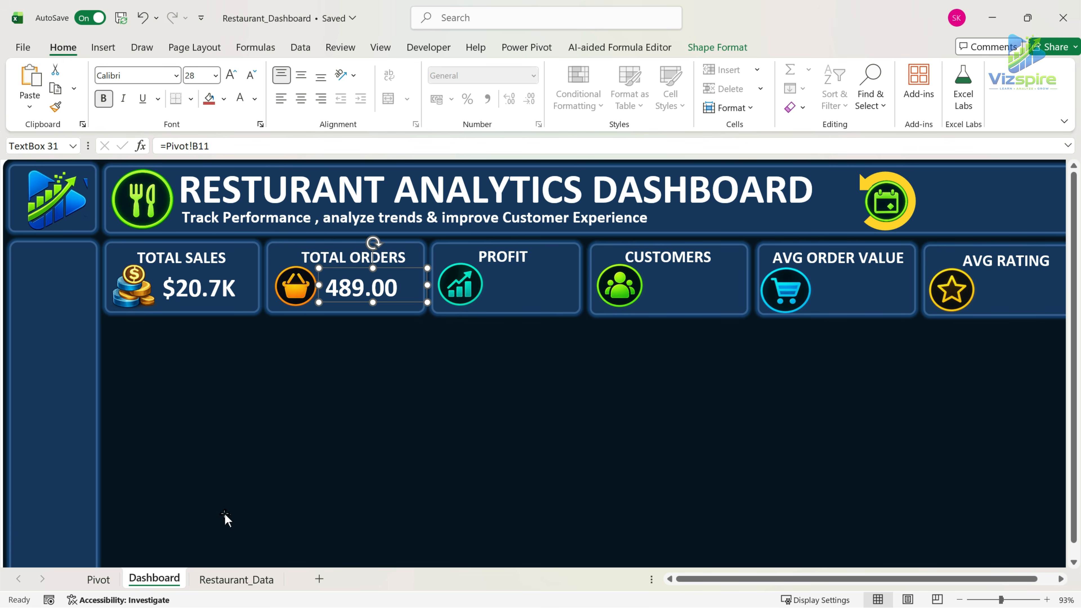
On the Pivot sheet, format the Total Orders value in B11 to show no decimal places.
{"action": "left_click", "coordinate": [106, 582]}
{"action": "left_click_drag", "start_coordinate": [140, 313], "coordinate": [148, 385]}
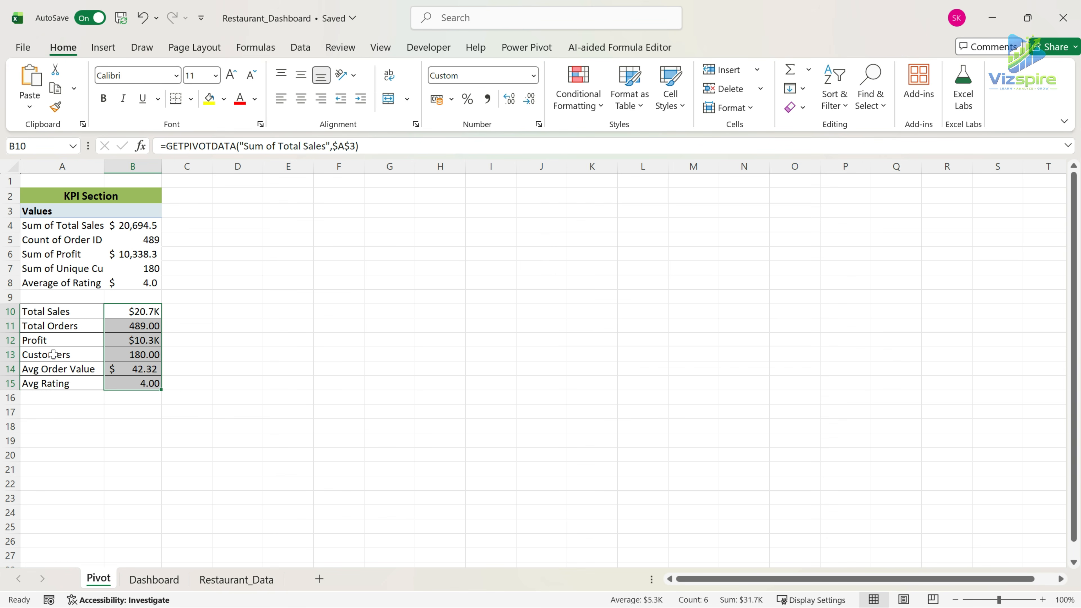
{"action": "left_click", "coordinate": [148, 328]}
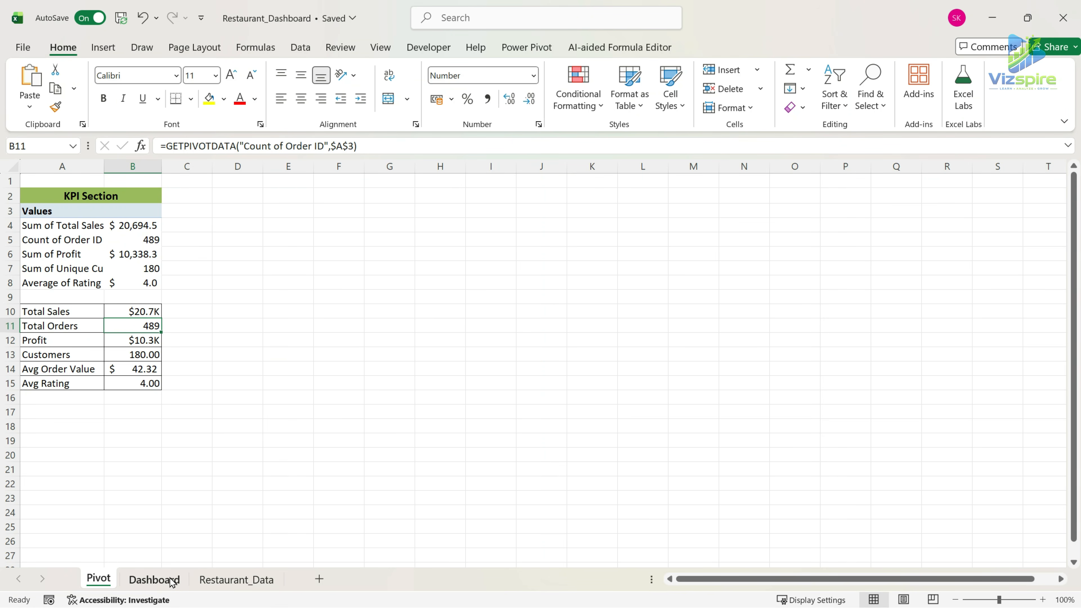
On the Dashboard sheet, duplicate the TOTAL ORDERS value box onto the PROFIT card and link the copy to =Pivot!B12.
{"action": "left_click", "coordinate": [154, 579]}
{"action": "left_click_drag", "start_coordinate": [428, 287], "coordinate": [536, 304]}
{"action": "left_click", "coordinate": [242, 148]}
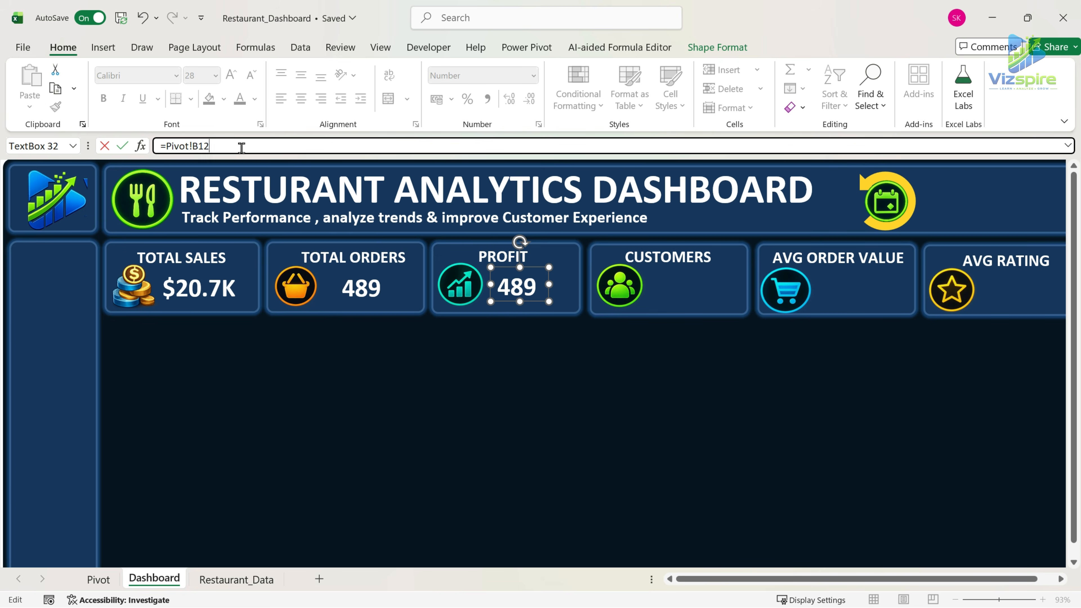
{"action": "key", "text": "Return"}
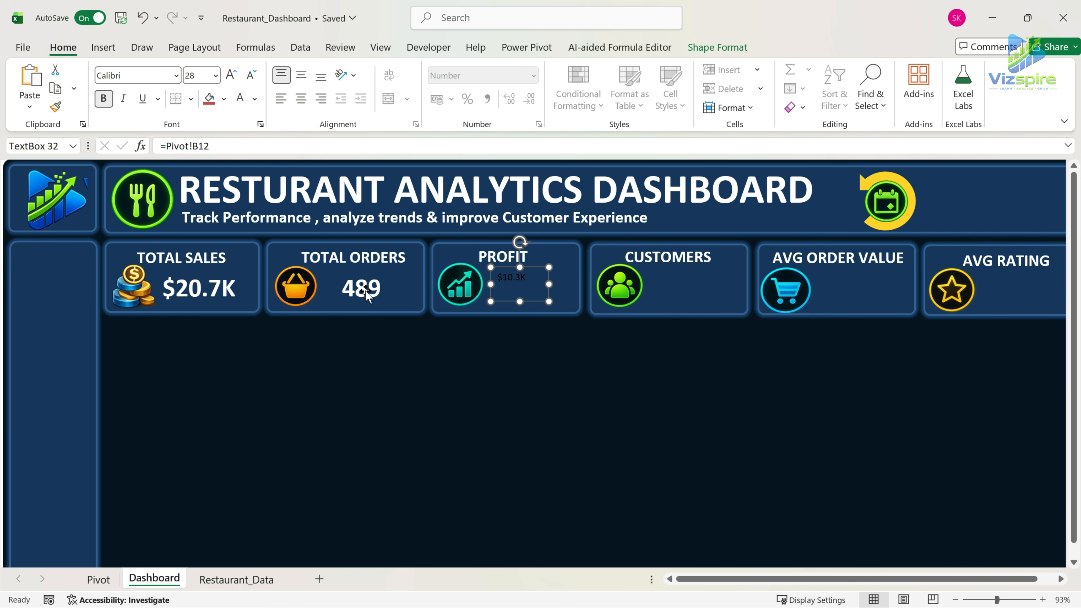
Copy the TOTAL ORDERS value's formatting onto the PROFIT value with Format Painter.
{"action": "left_click", "coordinate": [367, 294]}
{"action": "left_click", "coordinate": [56, 107]}
{"action": "left_click", "coordinate": [520, 283]}
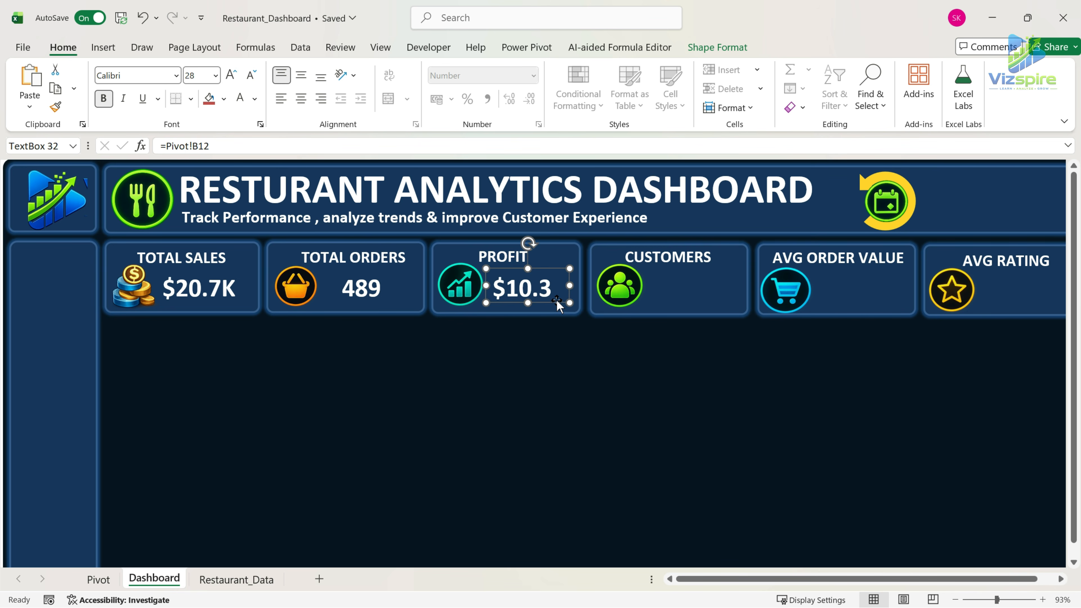
Duplicate the PROFIT value box onto the CUSTOMERS card and shift the CUSTOMERS label slightly right.
{"action": "left_click_drag", "start_coordinate": [556, 299], "coordinate": [715, 300]}
{"action": "left_click", "coordinate": [697, 269]}
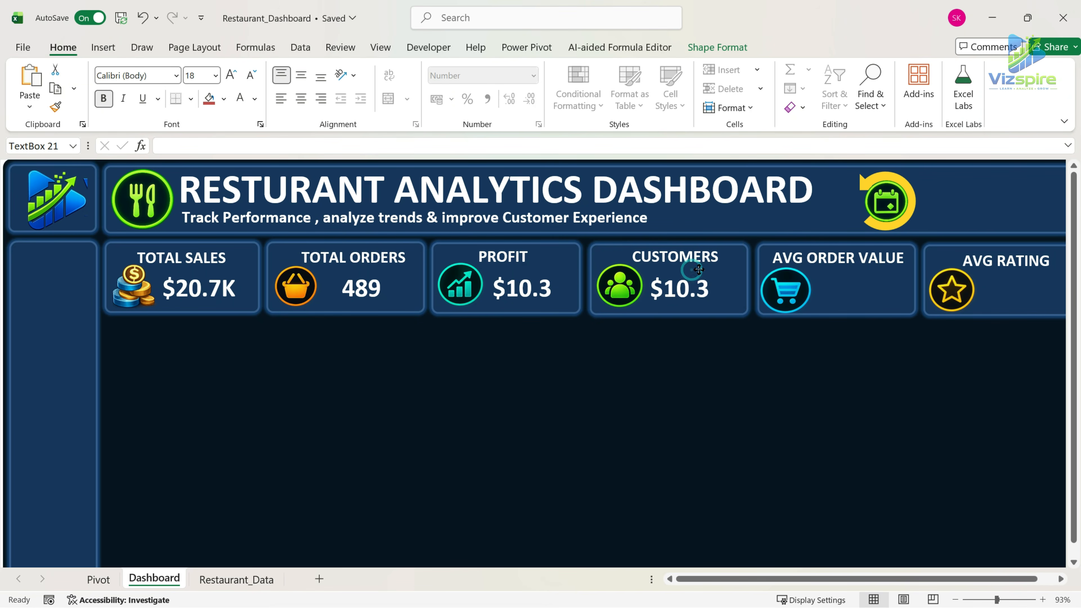
{"action": "left_click", "coordinate": [686, 296]}
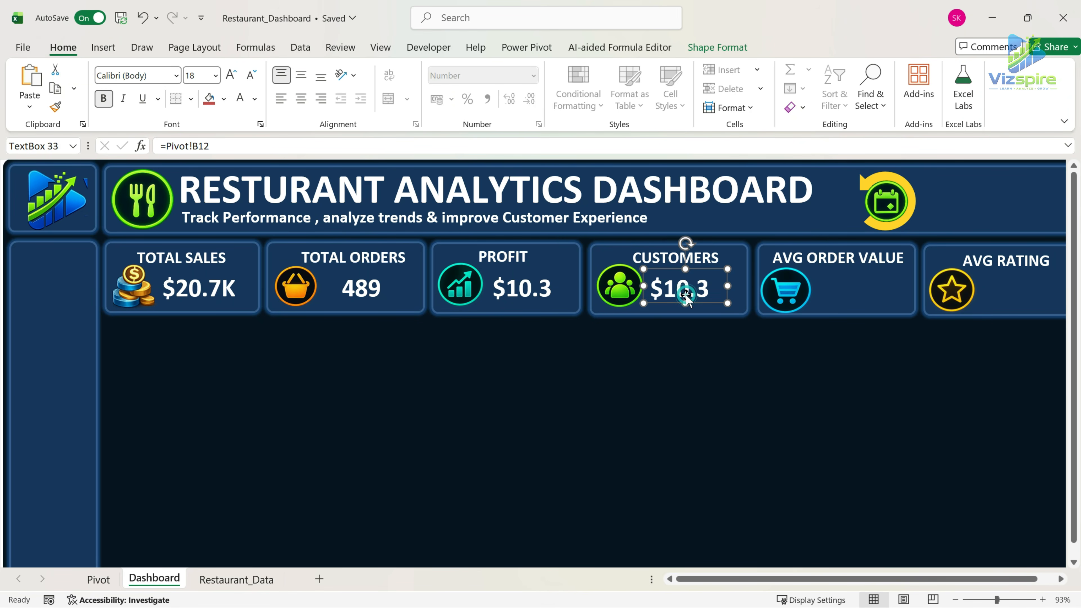
Link the CUSTOMERS value box to =Pivot!B13 and copy the PROFIT value's formatting onto it with Format Painter.
{"action": "left_click", "coordinate": [234, 149]}
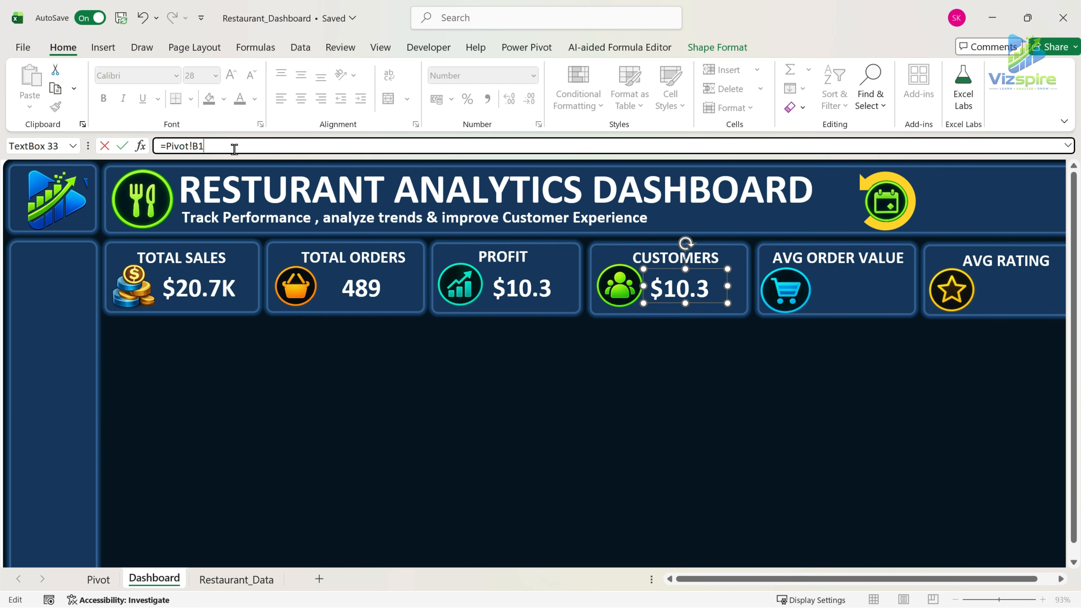
{"action": "type", "text": "3"}
{"action": "key", "text": "Return"}
{"action": "left_click", "coordinate": [544, 290]}
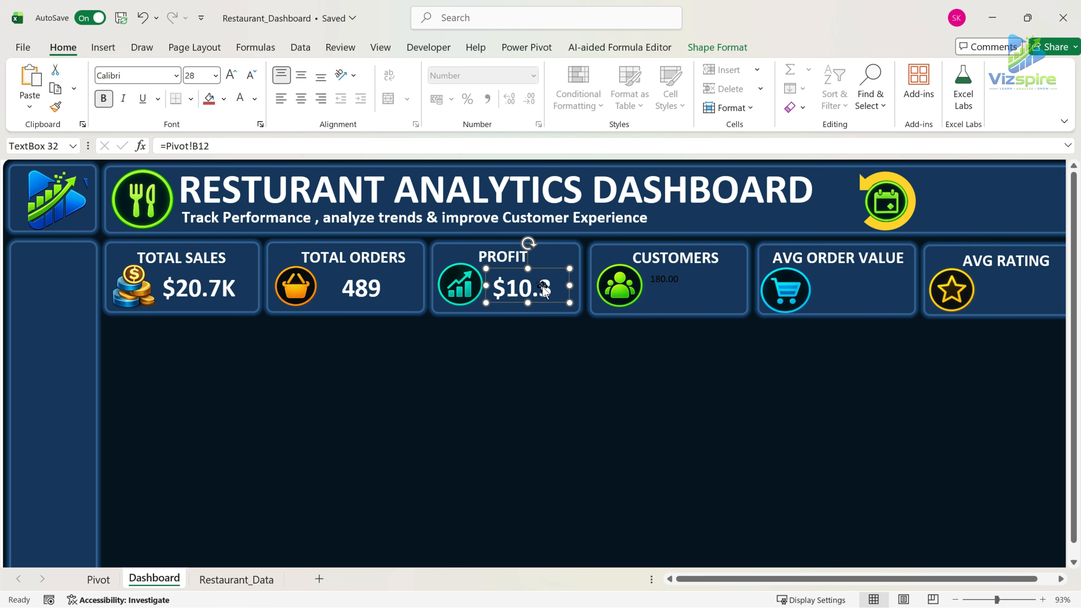
{"action": "left_click", "coordinate": [56, 107]}
{"action": "left_click", "coordinate": [676, 284]}
Duplicate the CUSTOMERS value box onto the AVG ORDER VALUE card and link the copy to =Pivot!B14.
{"action": "left_click_drag", "start_coordinate": [704, 309], "coordinate": [891, 265]}
{"action": "key", "text": "ctrl+d"}
{"action": "left_click", "coordinate": [242, 149]}
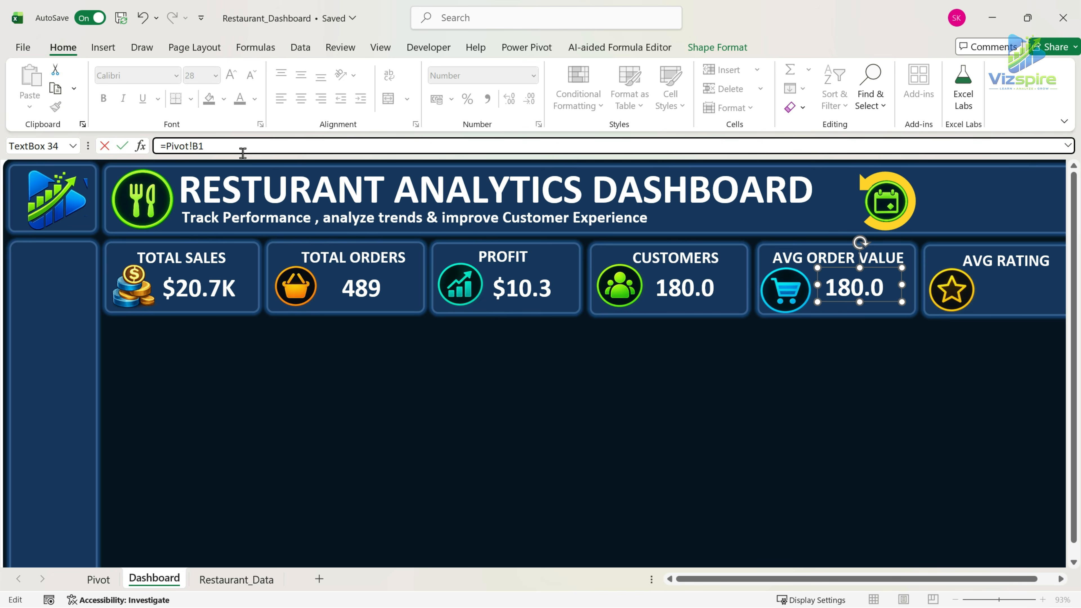
{"action": "key", "text": "Return"}
Copy the CUSTOMERS value's formatting onto the AVG ORDER VALUE number with Format Painter and adjust its position on the card.
{"action": "left_click", "coordinate": [685, 287]}
{"action": "left_click", "coordinate": [55, 107]}
{"action": "left_click", "coordinate": [857, 289]}
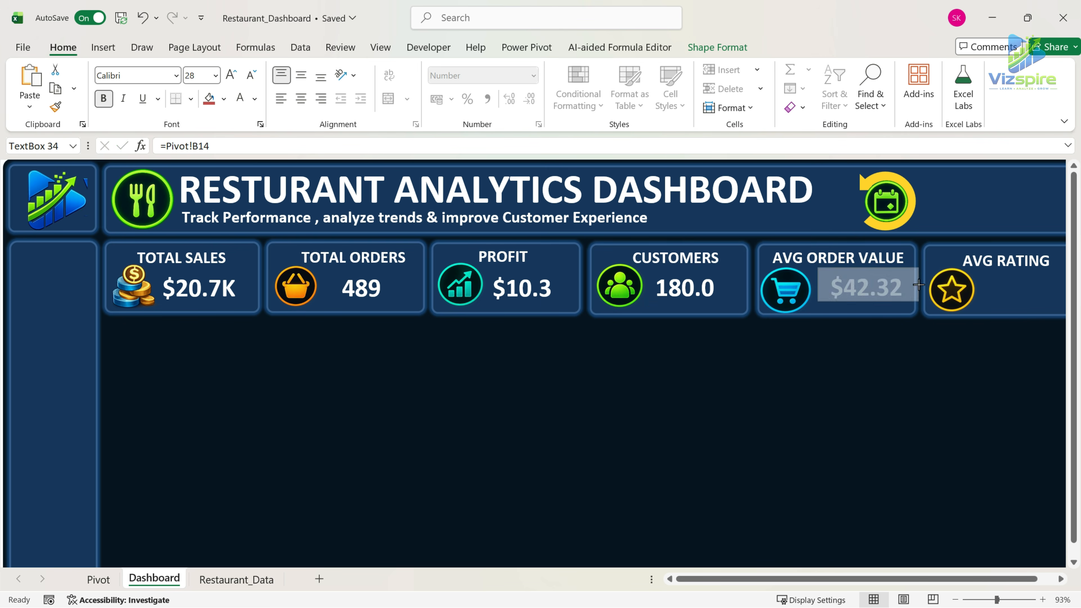
{"action": "left_click", "coordinate": [875, 304]}
Duplicate the AVG ORDER VALUE number box onto the AVG RATING card and link the copy to =Pivot!B15.
{"action": "left_click_drag", "start_coordinate": [878, 310], "coordinate": [1038, 311], "text": "ctrl"}
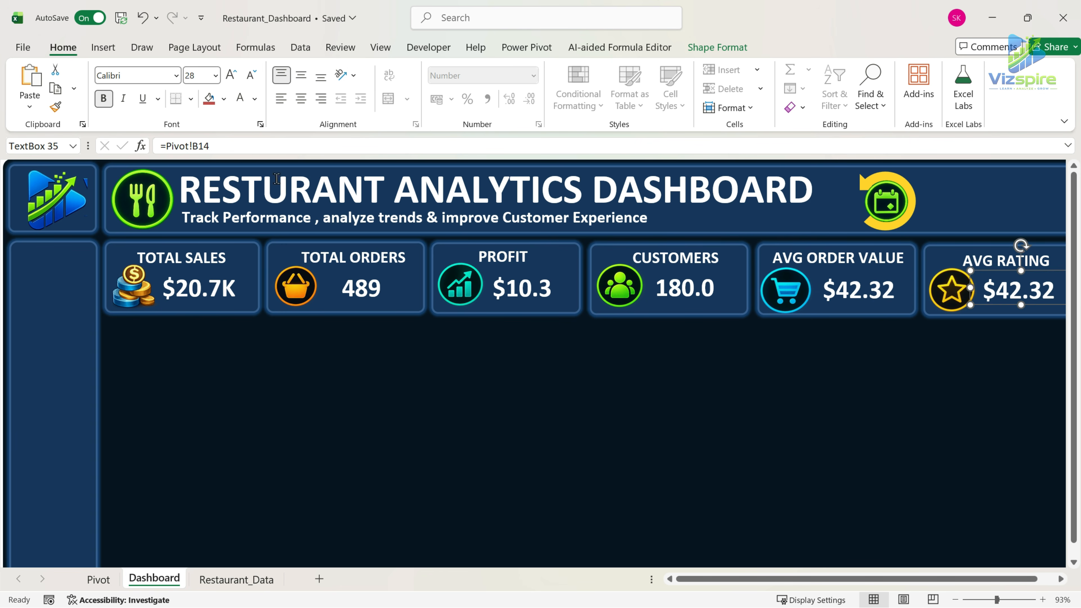
{"action": "left_click", "coordinate": [235, 146]}
{"action": "key", "text": "Return"}
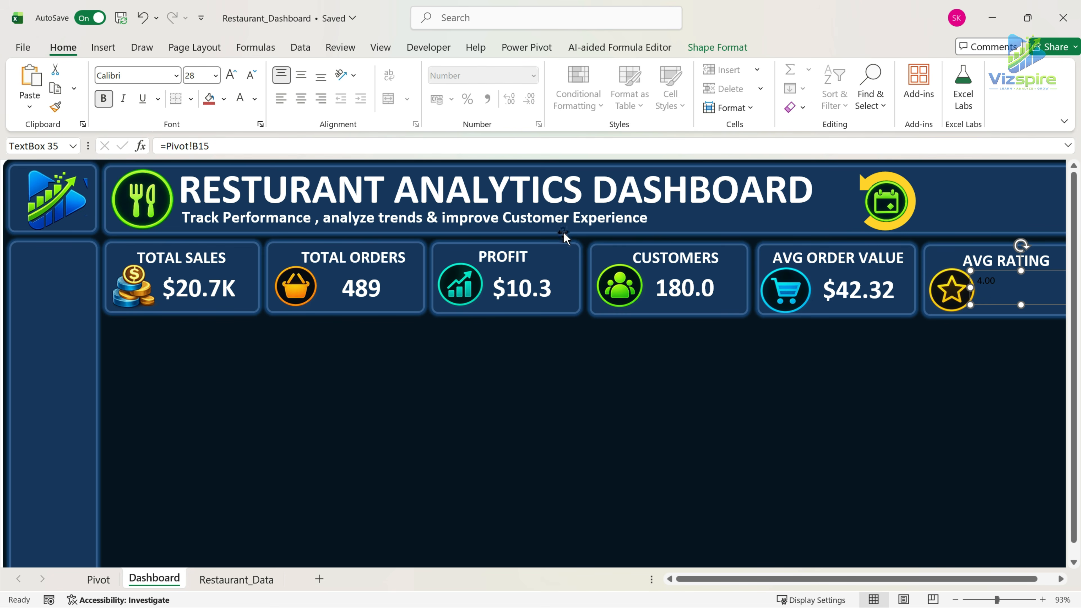
Copy the AVG ORDER VALUE number's formatting onto the AVG RATING value with Format Painter and move it slightly right beside the star icon.
{"action": "left_click", "coordinate": [823, 291]}
{"action": "left_click", "coordinate": [55, 106]}
{"action": "left_click", "coordinate": [1010, 273]}
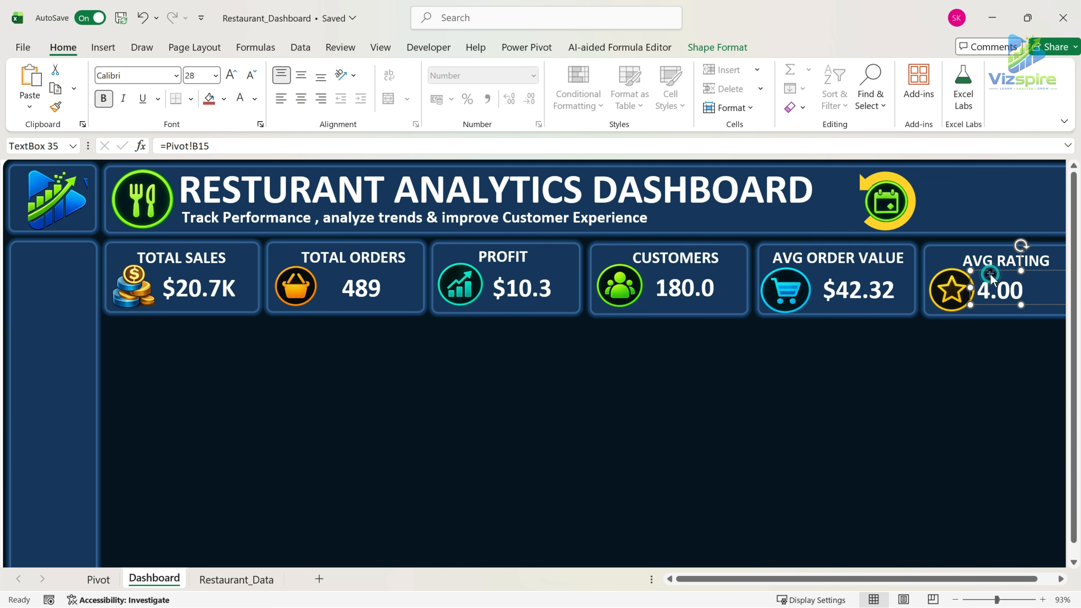
{"action": "left_click", "coordinate": [1019, 447]}
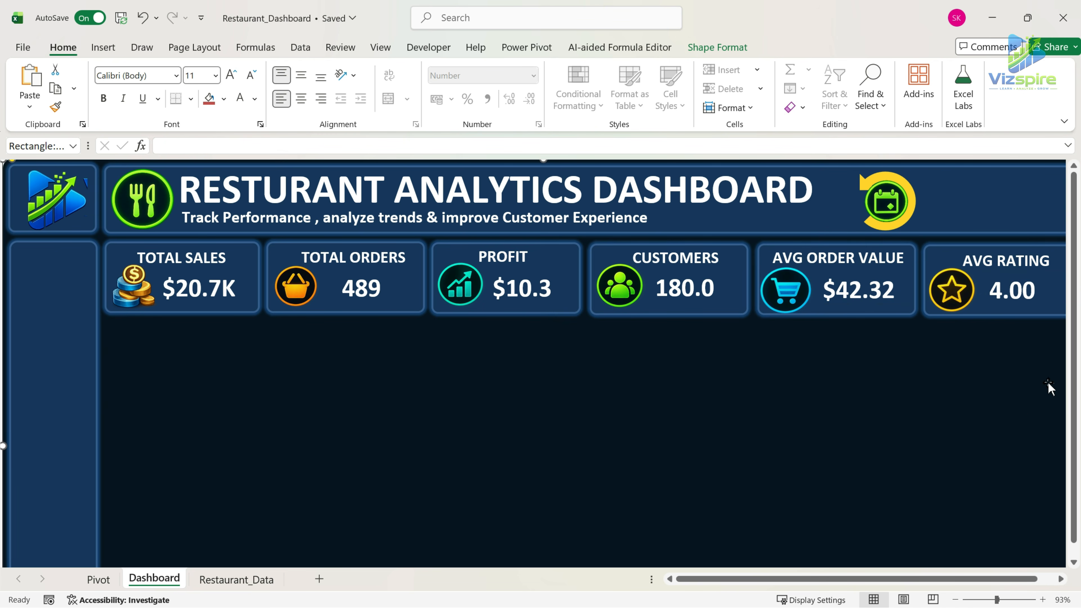
{"action": "mouse_move", "coordinate": [804, 579]}
{"action": "left_mouse_down"}
{"action": "mouse_move", "coordinate": [816, 577]}
{"action": "mouse_move", "coordinate": [804, 578]}
{"action": "left_mouse_up"}
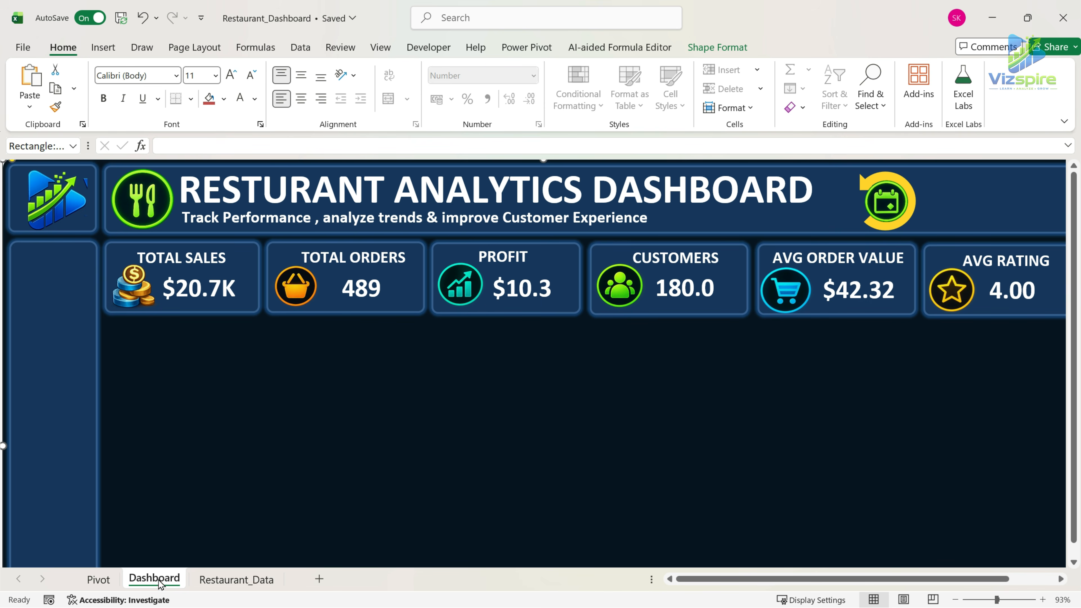
Copy the KPI Section heading to D2:E2 on the Pivot sheet and narrow the spacer column C.
{"action": "left_click", "coordinate": [107, 583]}
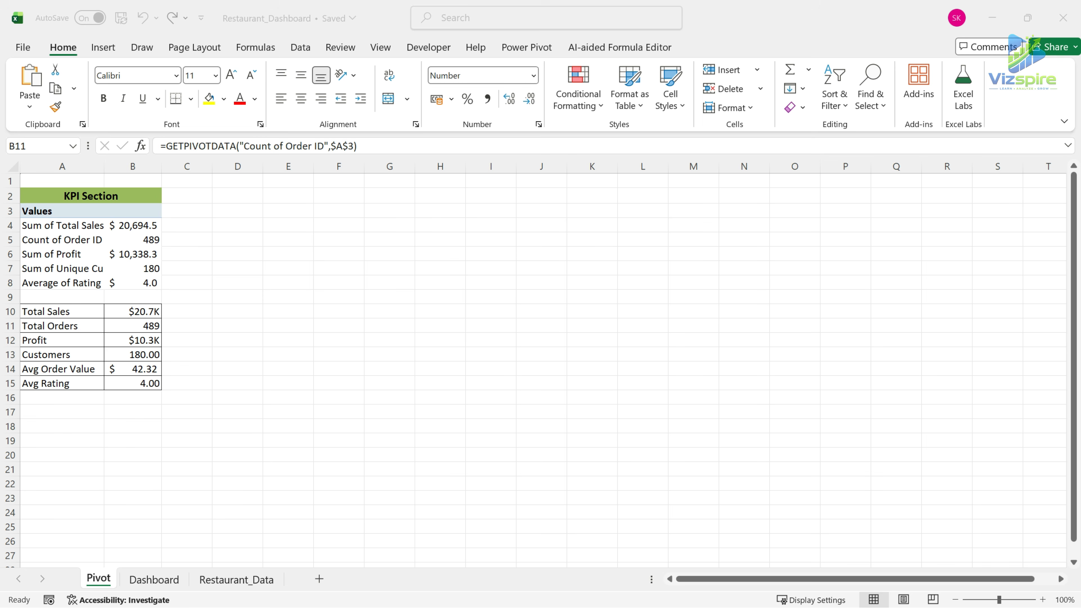
{"action": "left_click", "coordinate": [135, 197]}
{"action": "key", "text": "ctrl+c"}
{"action": "left_click", "coordinate": [239, 196]}
{"action": "key", "text": "ctrl+v"}
{"action": "left_click_drag", "start_coordinate": [212, 167], "coordinate": [173, 167]}
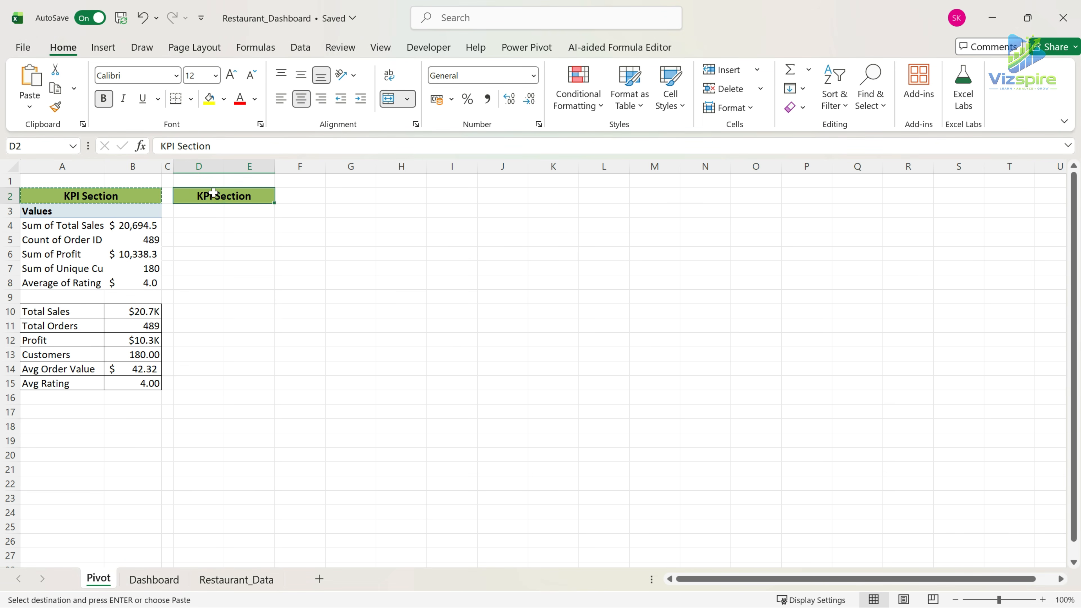
Replace the copied heading's text in D2 with MONTHLY SALES.
{"action": "double_click", "coordinate": [269, 194]}
{"action": "key", "text": "BackSpace"}
{"action": "key", "text": "BackSpace"}
{"action": "key", "text": "BackSpace"}
{"action": "key", "text": "BackSpace"}
{"action": "key", "text": "BackSpace"}
{"action": "key", "text": "BackSpace"}
{"action": "key", "text": "BackSpace"}
{"action": "key", "text": "BackSpace"}
{"action": "key", "text": "BackSpace"}
{"action": "key", "text": "BackSpace"}
{"action": "key", "text": "BackSpace"}
{"action": "type", "text": "MONTHLY SALES"}
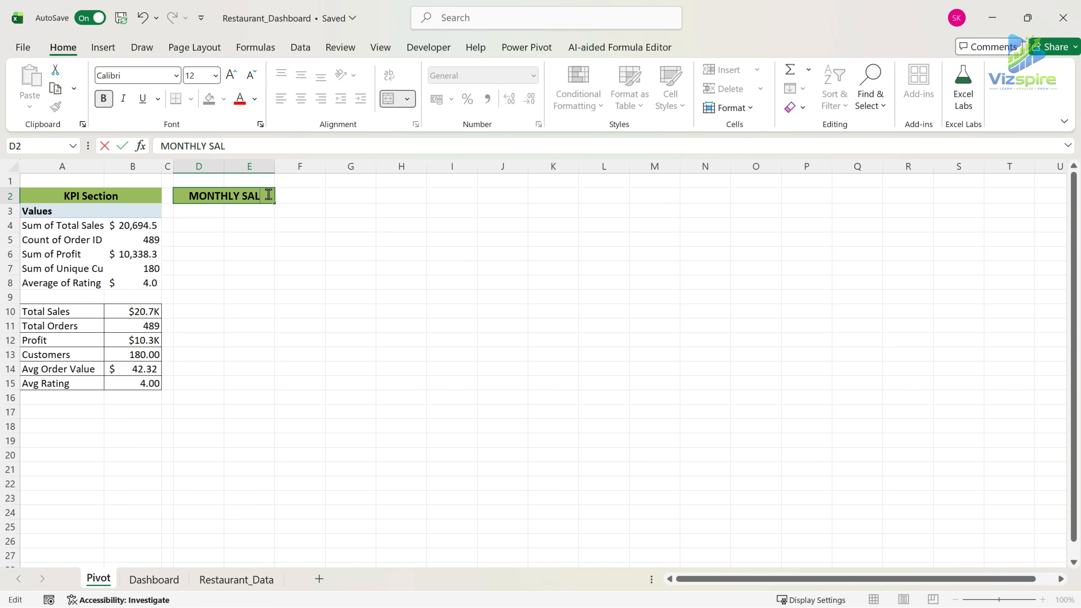
{"action": "key", "text": "Return"}
Copy the KPI pivot table A3:B8 to D3 below the MONTHLY SALES heading and remove all fields from the copy.
{"action": "left_click_drag", "start_coordinate": [39, 211], "coordinate": [119, 283]}
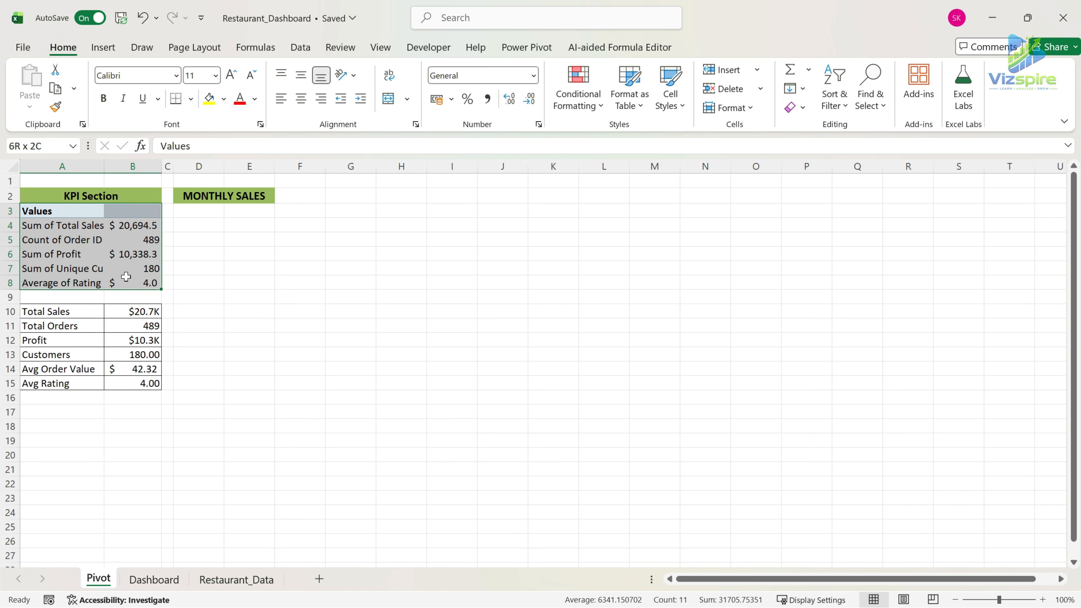
{"action": "key", "text": "ctrl+c"}
{"action": "left_click", "coordinate": [205, 212]}
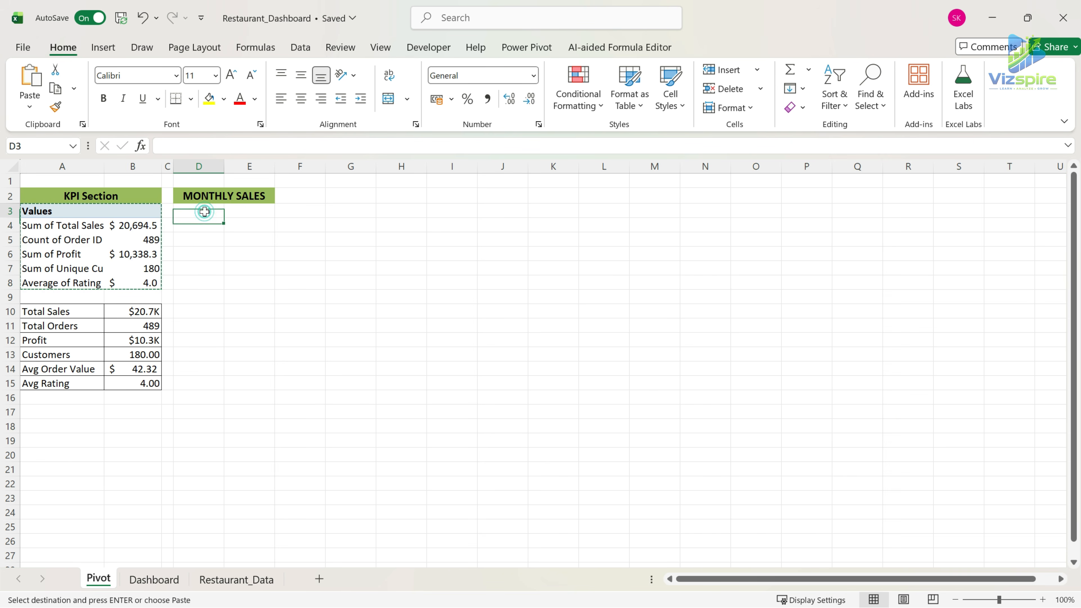
{"action": "key", "text": "ctrl+v"}
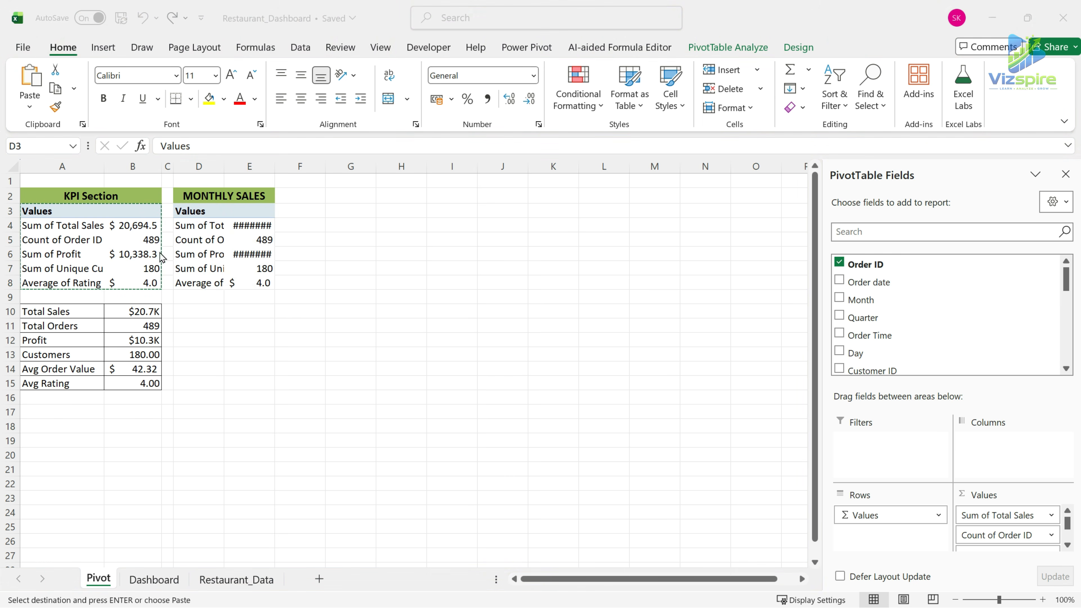
{"action": "left_click", "coordinate": [203, 218]}
{"action": "left_click_drag", "start_coordinate": [894, 515], "coordinate": [801, 514]}
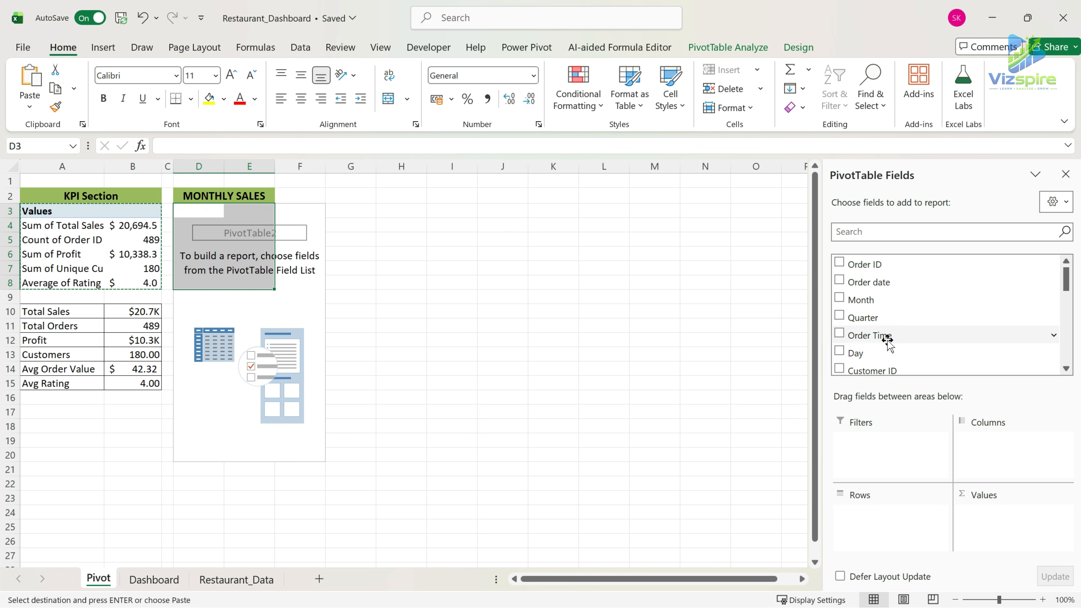
Build the MONTHLY SALES pivot table with Month as rows and the sum of Total Sales as values.
{"action": "scroll", "coordinate": [907, 349], "scroll_direction": "down", "scroll_amount": 2}
{"action": "scroll", "coordinate": [907, 349], "scroll_direction": "down", "scroll_amount": 5}
{"action": "scroll", "coordinate": [907, 349], "scroll_direction": "up", "scroll_amount": 7}
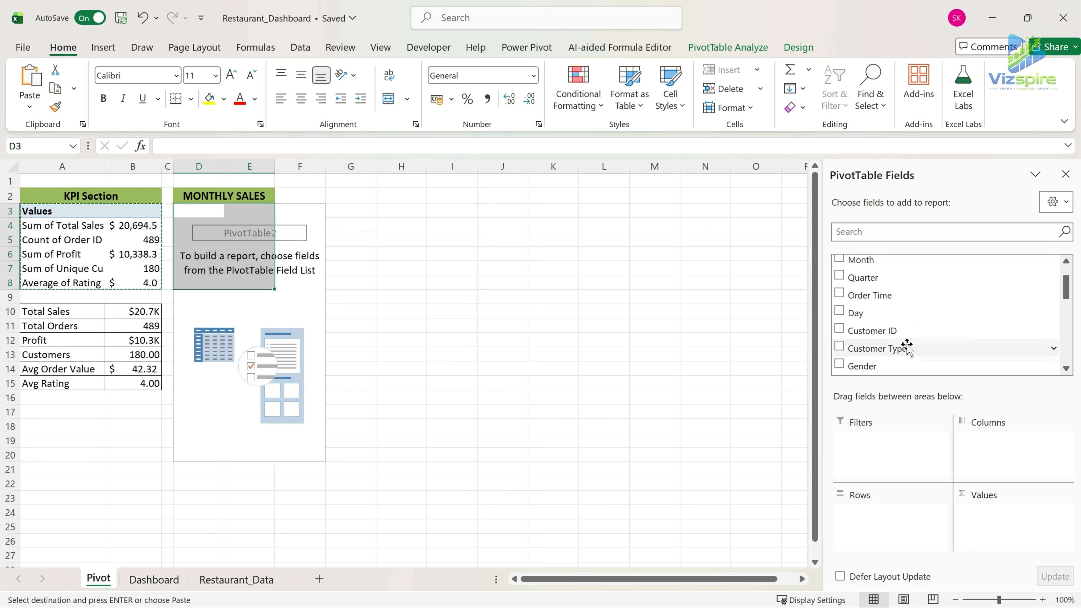
{"action": "scroll", "coordinate": [907, 347], "scroll_direction": "up", "scroll_amount": 1}
{"action": "left_click_drag", "start_coordinate": [872, 301], "coordinate": [879, 517]}
{"action": "scroll", "coordinate": [864, 337], "scroll_direction": "down", "scroll_amount": 4}
{"action": "scroll", "coordinate": [921, 324], "scroll_direction": "down", "scroll_amount": 4}
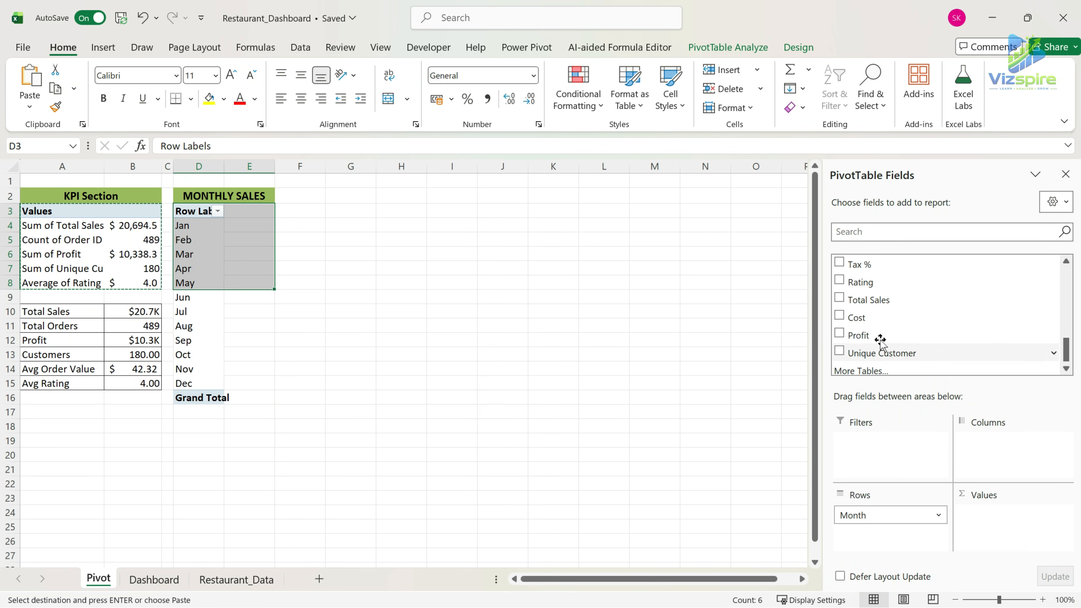
{"action": "left_click_drag", "start_coordinate": [871, 300], "coordinate": [1032, 536]}
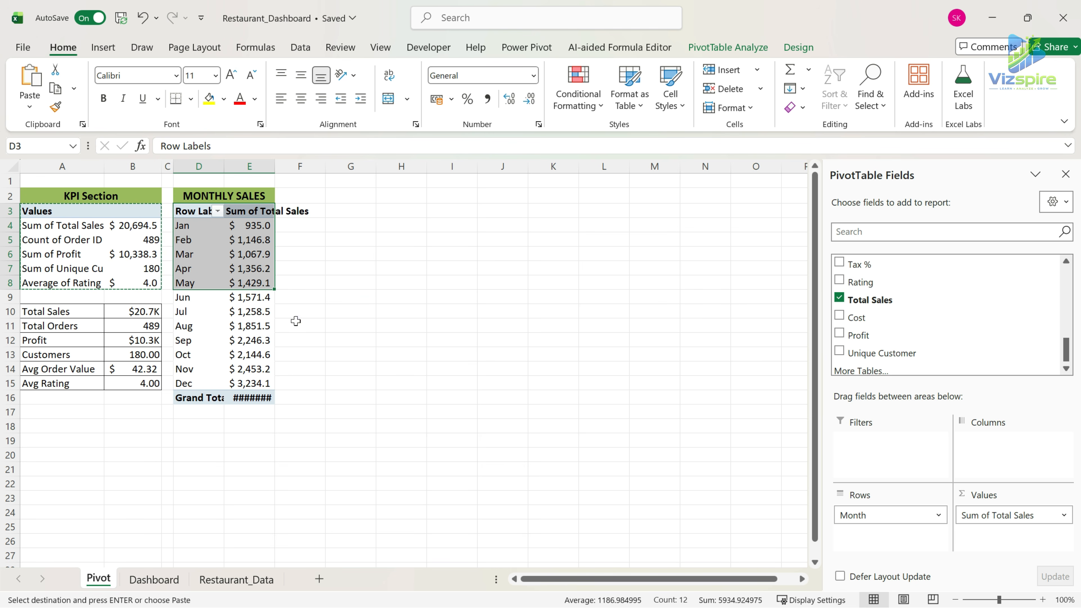
Format the monthly sales values, including the grand total, with the custom number format $#,##0.0,"K".
{"action": "left_click", "coordinate": [259, 225]}
{"action": "key", "text": "ctrl+shift+Down"}
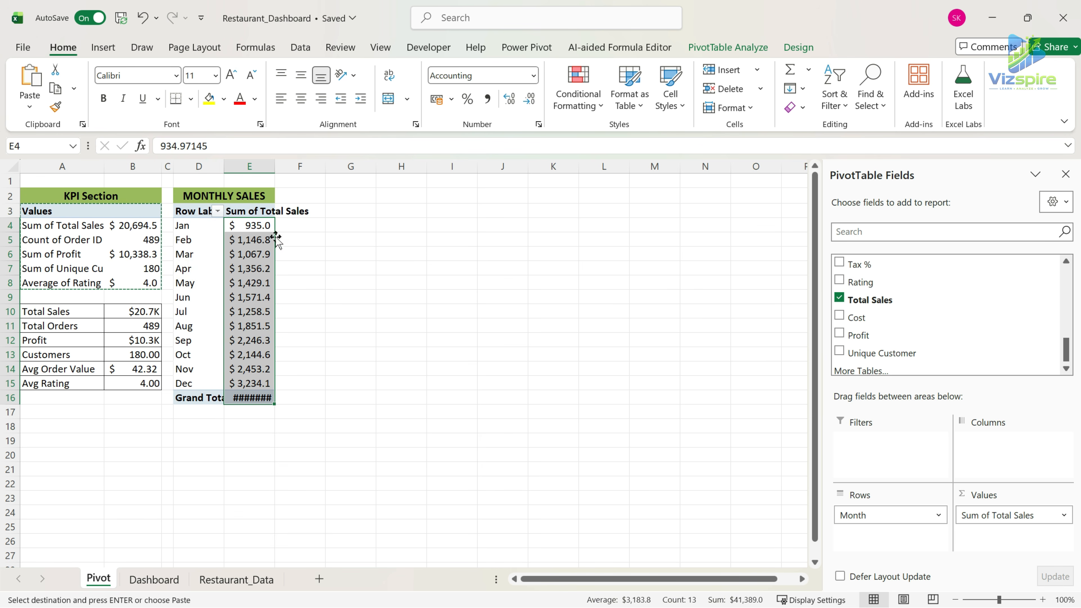
{"action": "left_click", "coordinate": [534, 76]}
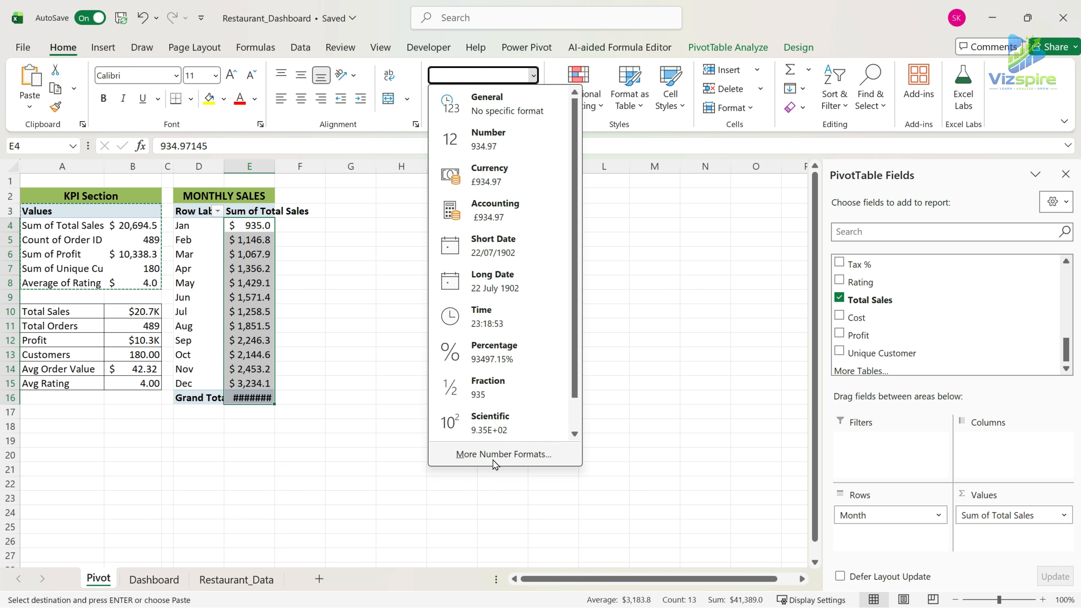
{"action": "left_click", "coordinate": [495, 461]}
{"action": "left_click", "coordinate": [413, 189]}
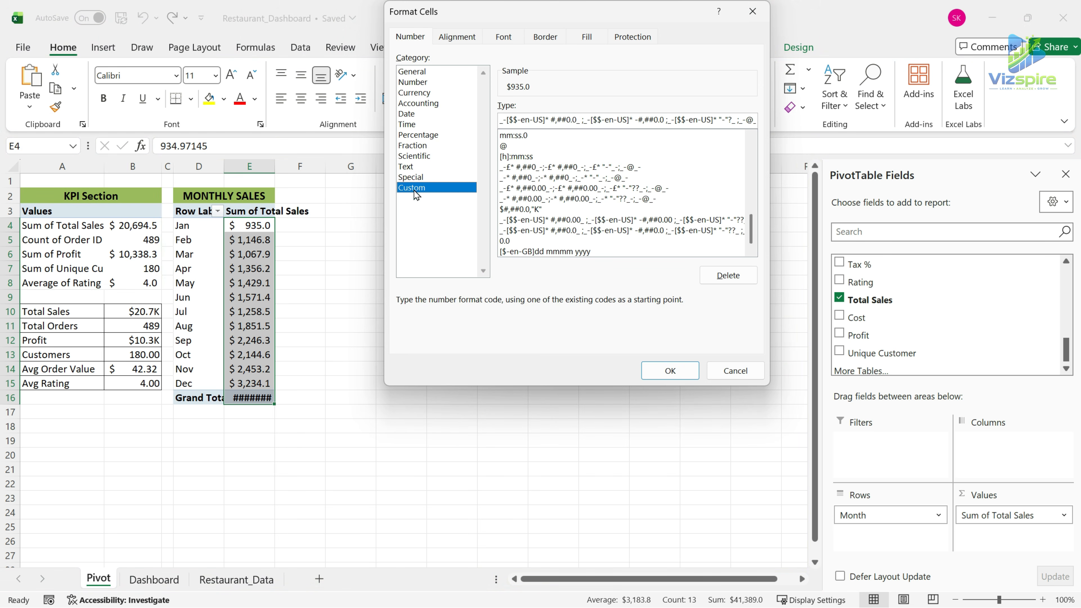
{"action": "left_click", "coordinate": [537, 209]}
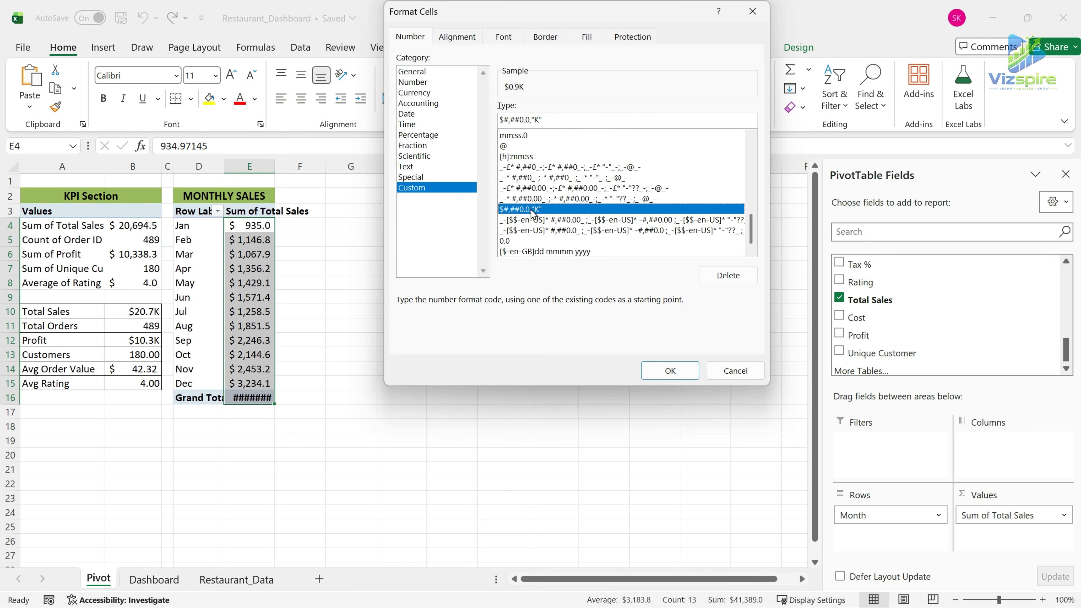
{"action": "double_click", "coordinate": [560, 120]}
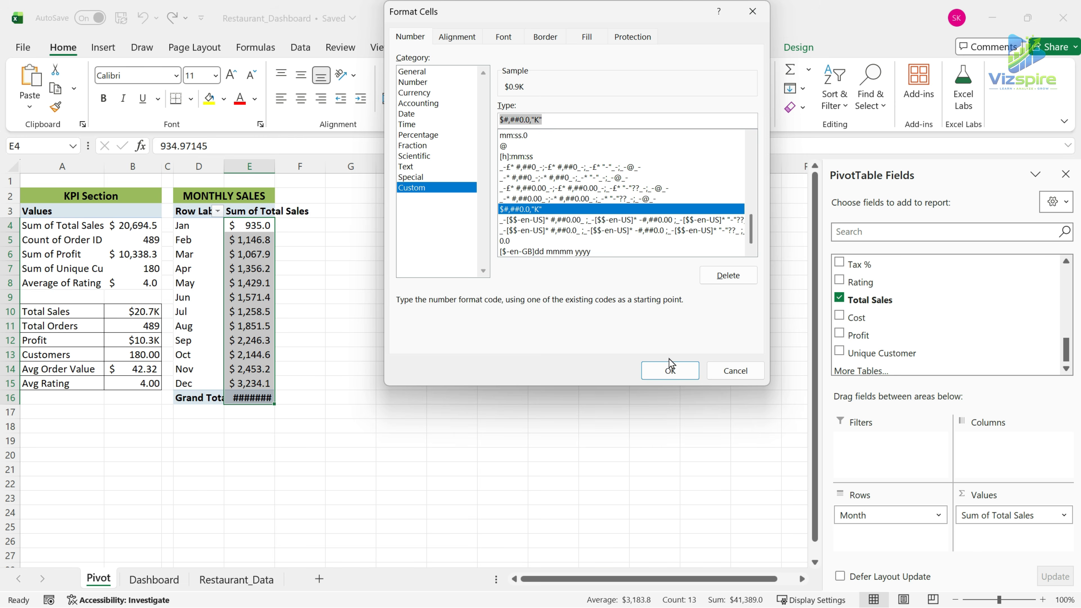
{"action": "left_click", "coordinate": [670, 367]}
{"action": "key", "text": "Down"}
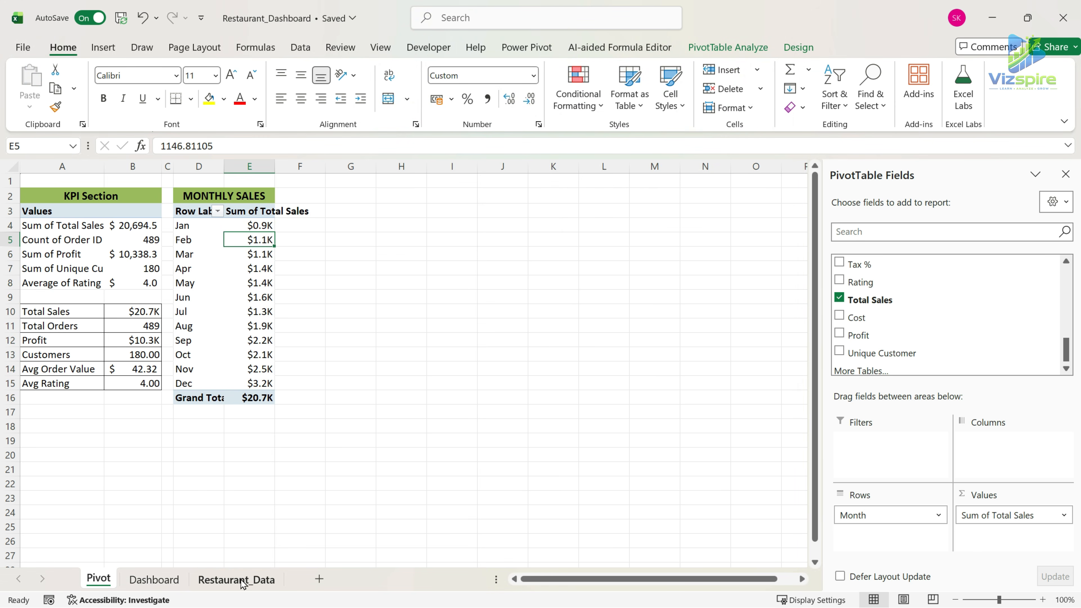
On the Dashboard sheet, copy the TOTAL SALES card's background shape and place the blank copy just below that card.
{"action": "left_click", "coordinate": [166, 580]}
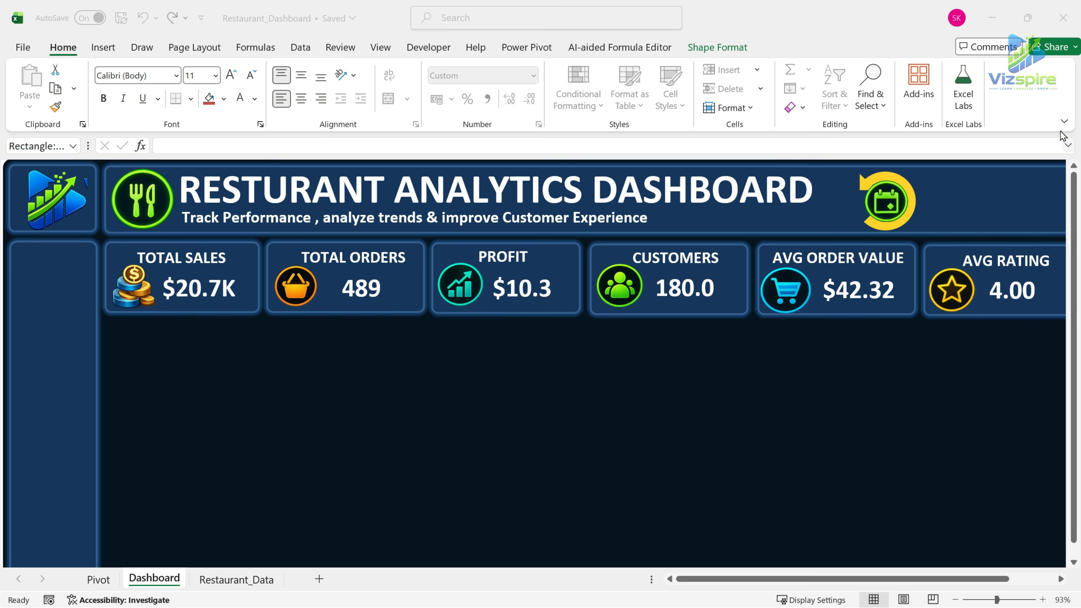
{"action": "left_click", "coordinate": [1064, 121]}
{"action": "left_click", "coordinate": [992, 163]}
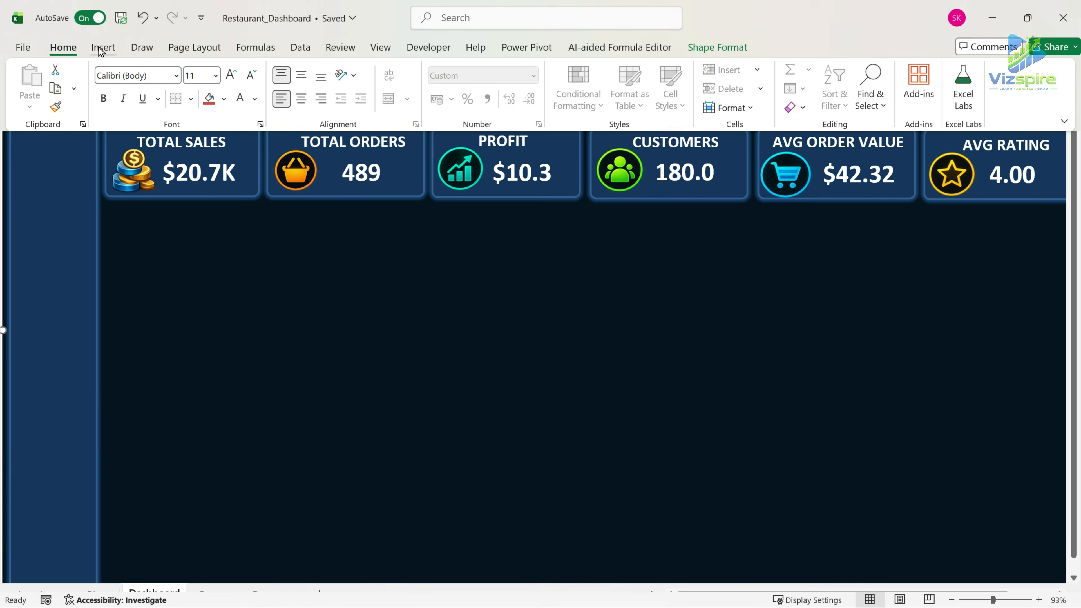
{"action": "left_click", "coordinate": [100, 49]}
{"action": "left_click", "coordinate": [196, 207]}
{"action": "left_click", "coordinate": [204, 169]}
{"action": "key", "text": "ctrl+c"}
{"action": "key", "text": "ctrl+v"}
{"action": "left_click", "coordinate": [199, 245]}
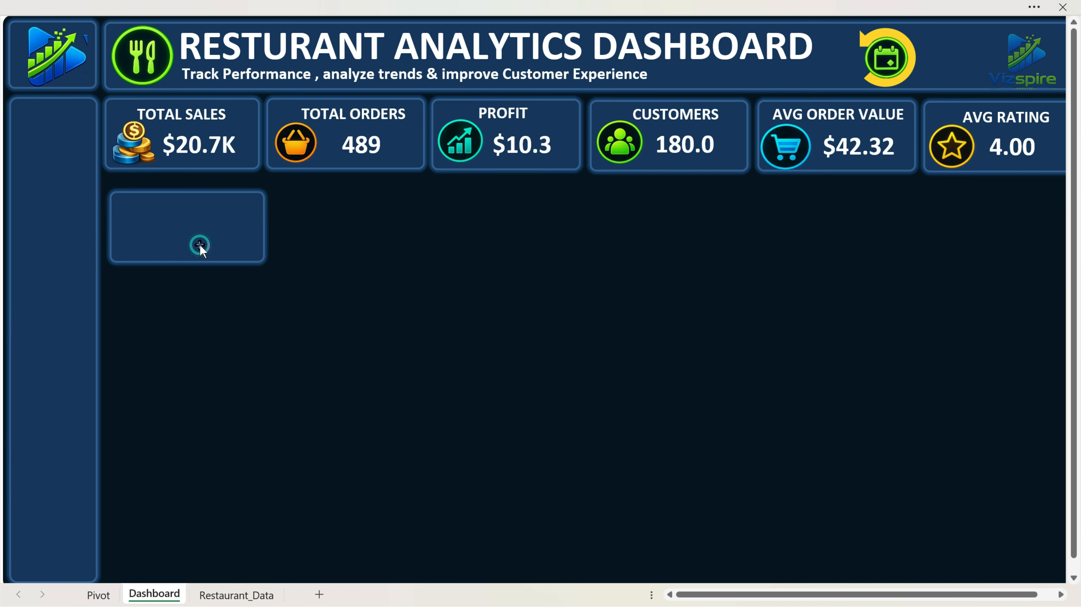
Set the blank panel's height to 5.31 and its width to 12.26.
{"action": "left_click", "coordinate": [639, 7]}
{"action": "left_click", "coordinate": [718, 48]}
{"action": "left_click", "coordinate": [979, 76]}
{"action": "type", "text": "5.31"}
{"action": "left_click", "coordinate": [982, 99]}
{"action": "type", "text": "12.26"}
{"action": "key", "text": "Return"}
Duplicate the blank panel twice and line up the three panels in a row beneath the KPI cards.
{"action": "left_click_drag", "start_coordinate": [305, 287], "coordinate": [934, 259]}
{"action": "key", "text": "ctrl+d"}
Duplicate the first panel into a second row beneath it and set the copy's height to 4.75 and width to 14.41.
{"action": "key", "text": "ctrl+d"}
{"action": "left_click_drag", "start_coordinate": [822, 595], "coordinate": [847, 595]}
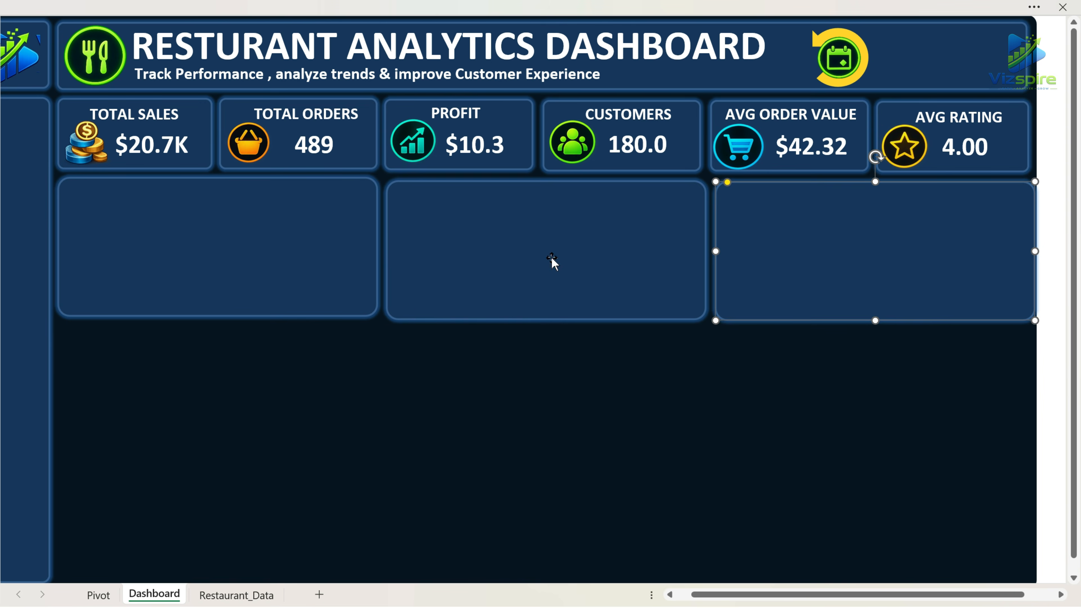
{"action": "left_click_drag", "start_coordinate": [552, 259], "coordinate": [552, 257]}
{"action": "left_click_drag", "start_coordinate": [835, 256], "coordinate": [833, 254]}
{"action": "left_click", "coordinate": [834, 490]}
{"action": "left_click", "coordinate": [293, 249]}
Duplicate the second-row panel twice and fit the narrower copies beside it to fill the row with three panels.
{"action": "key", "text": "ctrl+d"}
{"action": "left_click_drag", "start_coordinate": [293, 249], "coordinate": [295, 397]}
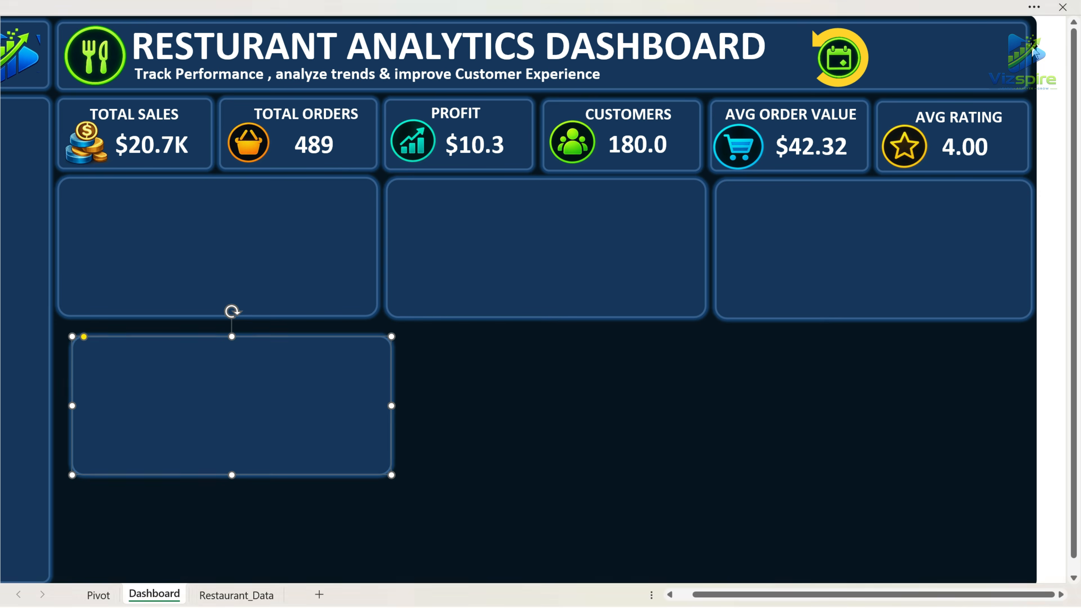
{"action": "left_click", "coordinate": [1031, 7]}
{"action": "left_click", "coordinate": [980, 75]}
{"action": "type", "text": "4.75"}
{"action": "left_click", "coordinate": [984, 100]}
{"action": "type", "text": "14.41"}
{"action": "left_click", "coordinate": [309, 401]}
{"action": "left_click_drag", "start_coordinate": [301, 412], "coordinate": [628, 406]}
{"action": "key", "text": "ctrl+d"}
{"action": "left_click_drag", "start_coordinate": [819, 388], "coordinate": [982, 405]}
{"action": "key", "text": "ctrl+d"}
{"action": "left_click_drag", "start_coordinate": [704, 388], "coordinate": [778, 389]}
{"action": "left_click", "coordinate": [645, 505]}
Duplicate the first second-row panel into a third row beneath it and resize the copy to a width of 8.44.
{"action": "left_click", "coordinate": [289, 379]}
{"action": "left_click_drag", "start_coordinate": [289, 379], "coordinate": [298, 473]}
{"action": "scroll", "coordinate": [519, 481], "scroll_direction": "down", "scroll_amount": 1}
{"action": "key", "text": "Escape"}
{"action": "left_click", "coordinate": [316, 375]}
{"action": "left_click", "coordinate": [1035, 7]}
{"action": "left_click", "coordinate": [983, 75]}
{"action": "type", "text": "1.82"}
{"action": "key", "text": "Tab"}
{"action": "type", "text": "8.44"}
{"action": "key", "text": "Return"}
Fill the third row with four panels by duplicating the first one, widening the last copy to the dashboard's edge.
{"action": "left_click_drag", "start_coordinate": [203, 376], "coordinate": [927, 387]}
{"action": "left_click_drag", "start_coordinate": [812, 400], "coordinate": [743, 400]}
{"action": "scroll", "coordinate": [609, 337], "scroll_direction": "up", "scroll_amount": 1}
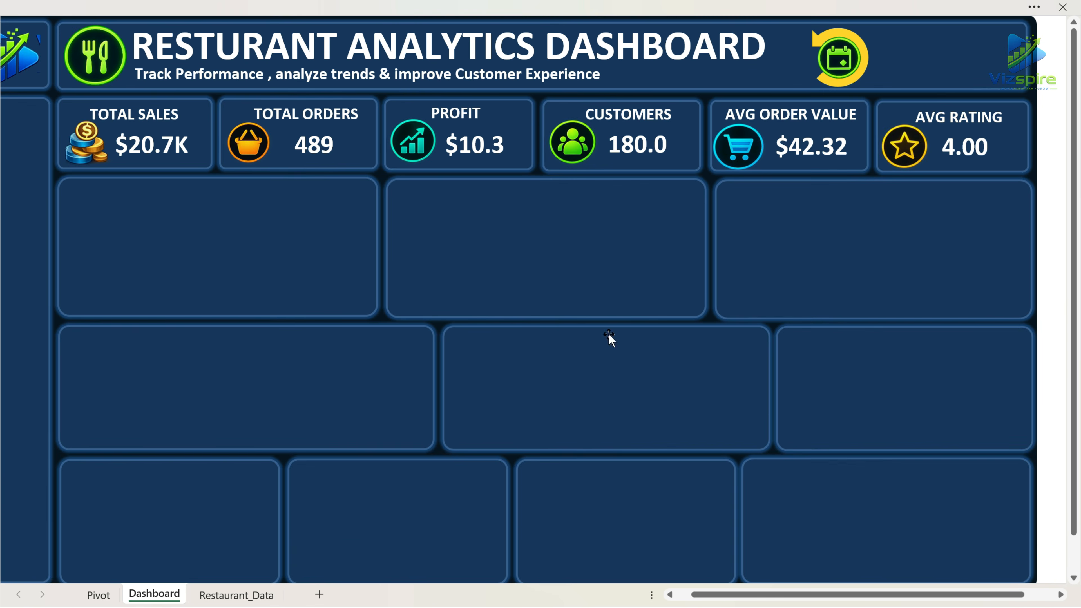
{"action": "scroll", "coordinate": [967, 595], "scroll_direction": "left", "scroll_amount": 1}
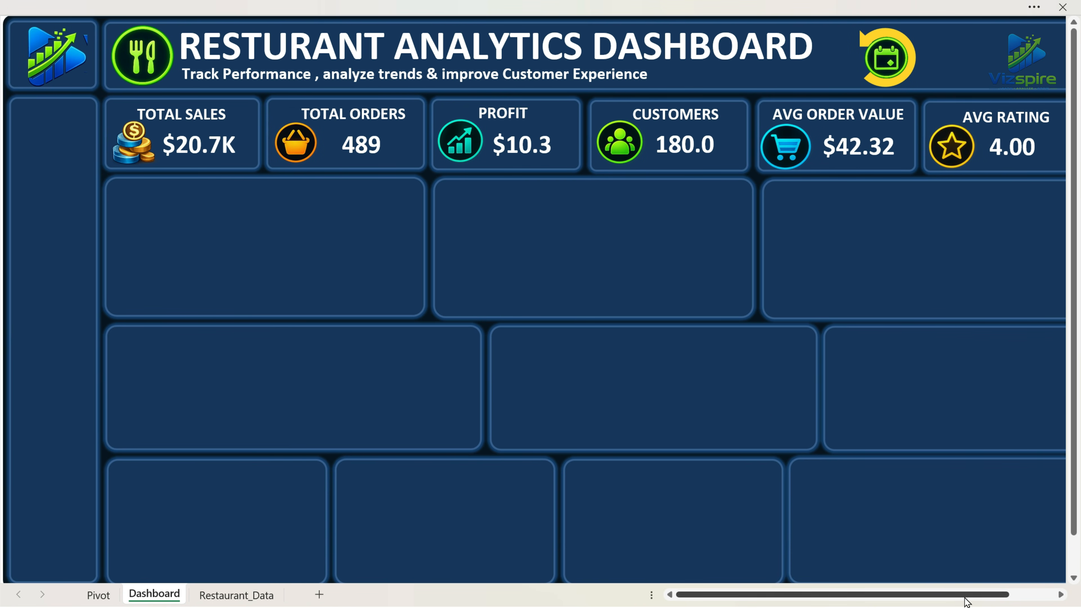
Insert a Line with Markers PivotChart from the MONTHLY SALES pivot table on the Pivot sheet.
{"action": "left_click", "coordinate": [248, 597]}
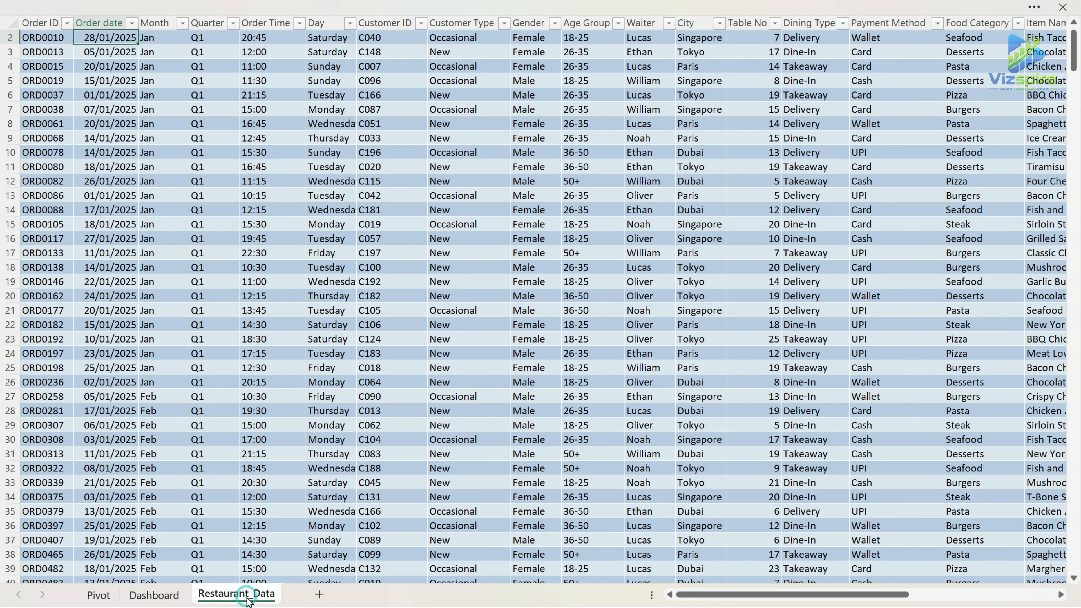
{"action": "left_click", "coordinate": [99, 595]}
{"action": "left_click", "coordinate": [203, 54]}
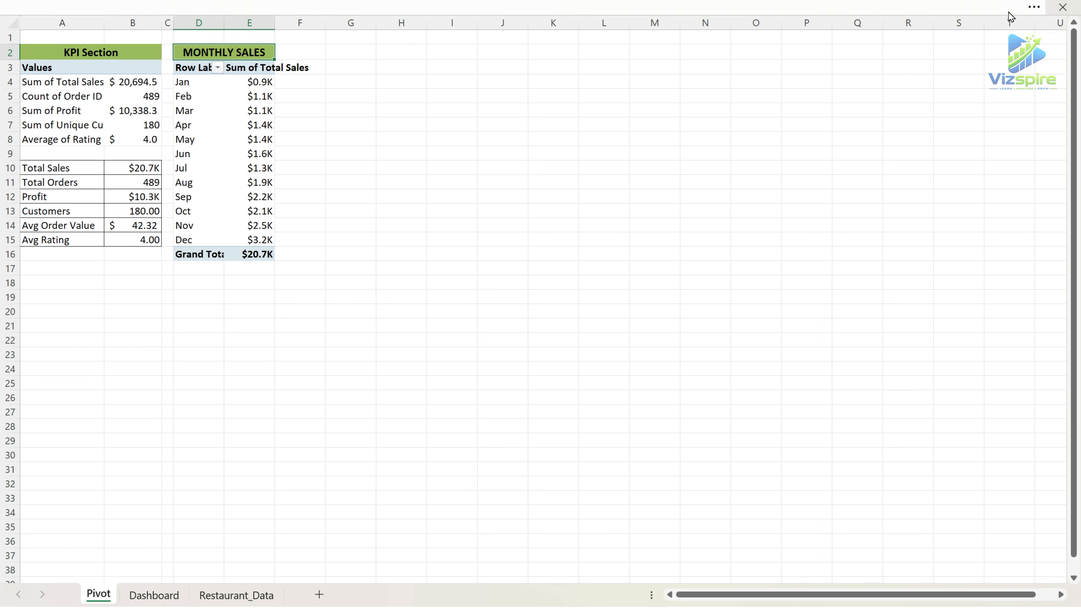
{"action": "left_click", "coordinate": [1035, 6]}
{"action": "left_click", "coordinate": [1023, 211]}
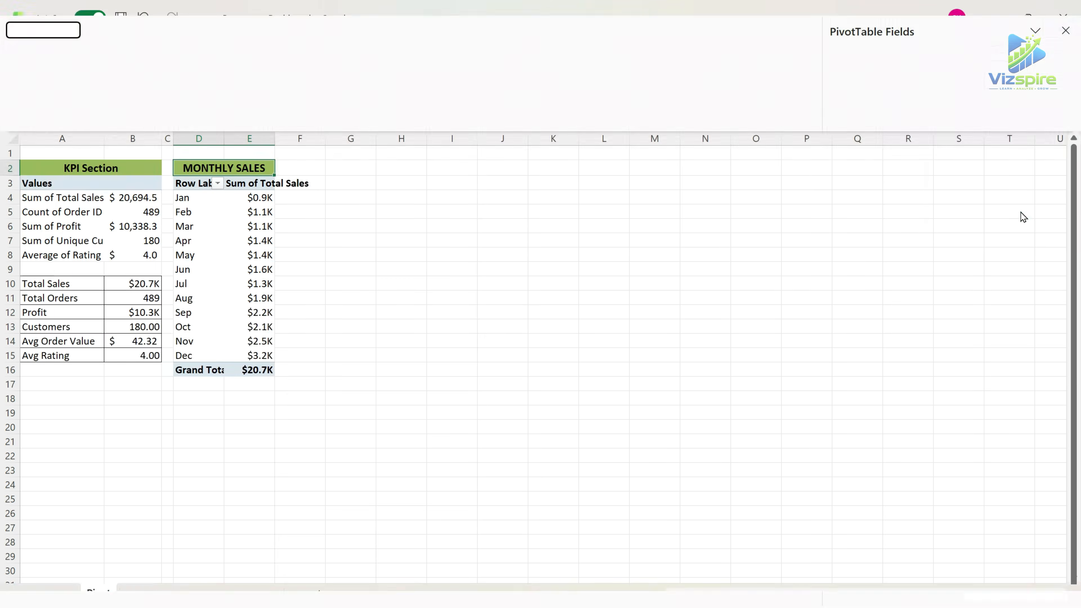
{"action": "left_click", "coordinate": [191, 182]}
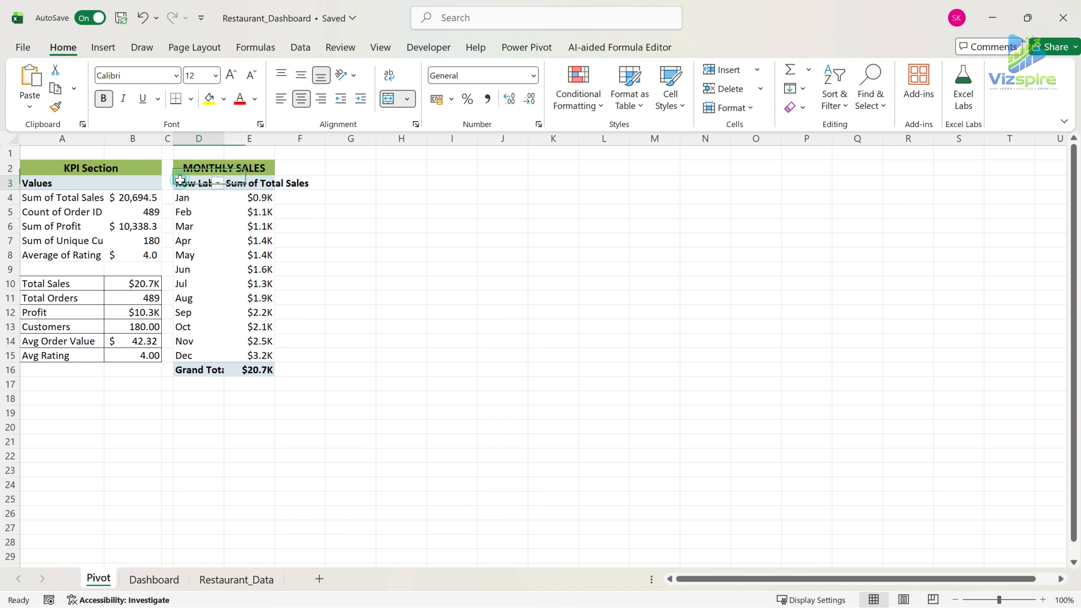
{"action": "left_click", "coordinate": [104, 48]}
{"action": "left_click", "coordinate": [468, 89]}
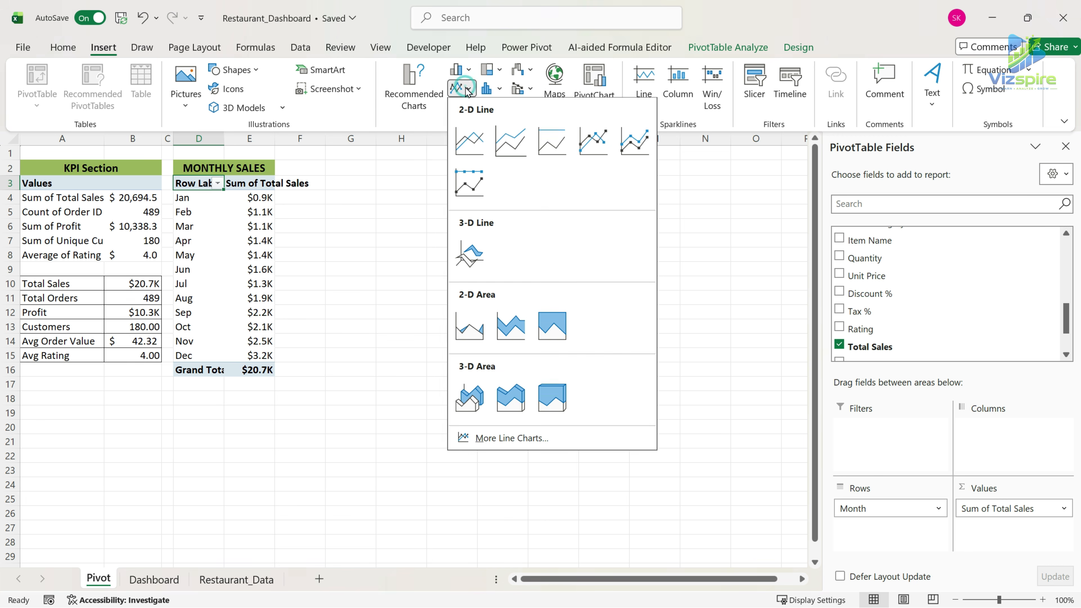
{"action": "left_click", "coordinate": [593, 142]}
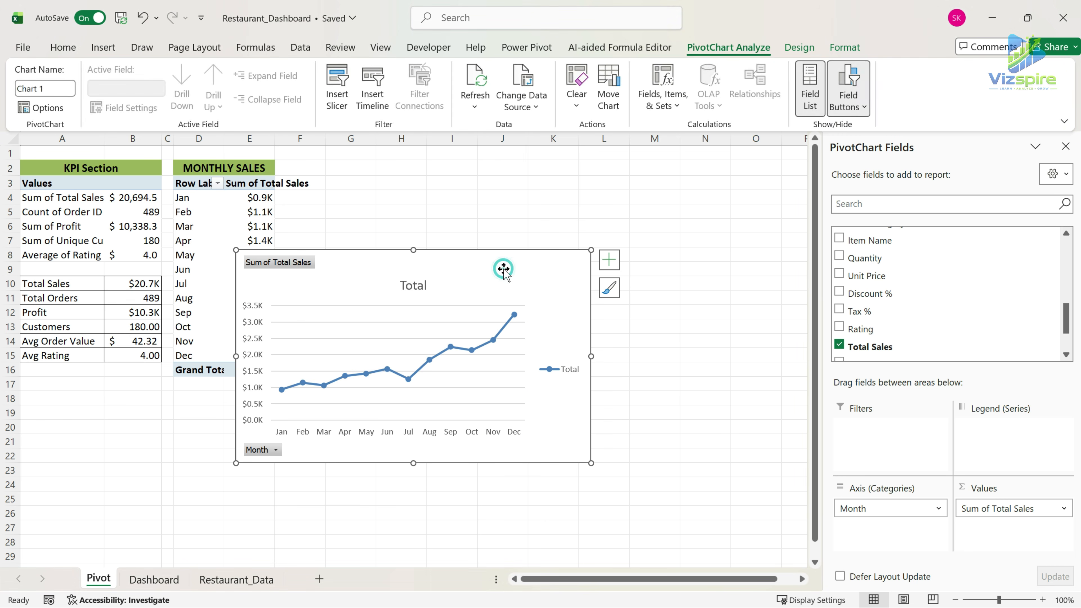
Move the monthly sales line chart from the Pivot sheet onto the first panel below the KPI cards on the Dashboard sheet.
{"action": "key", "text": "ctrl+x"}
{"action": "left_click", "coordinate": [154, 579]}
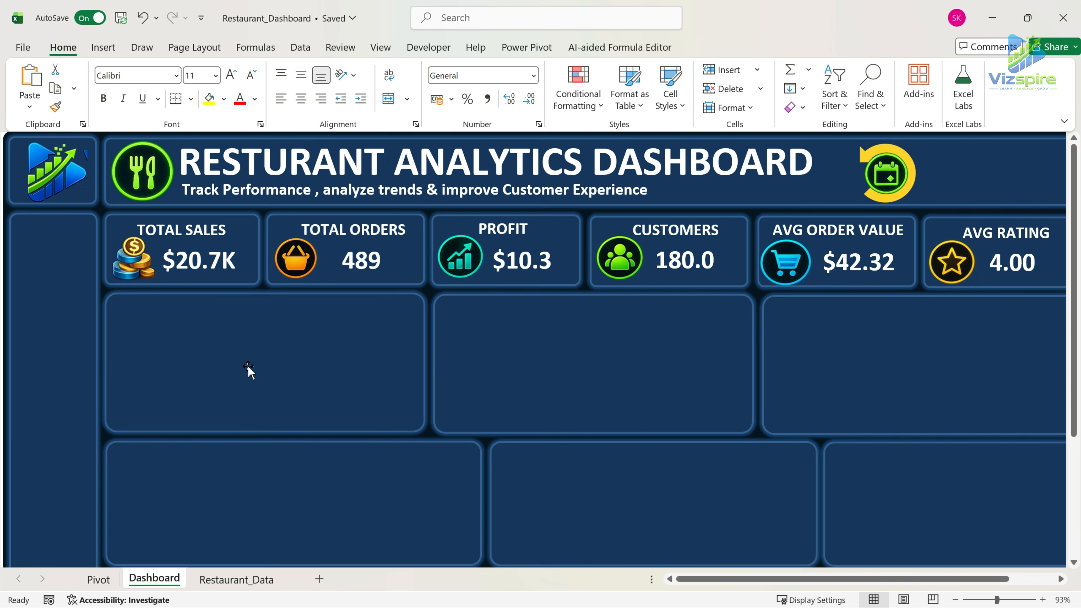
{"action": "left_click", "coordinate": [261, 349]}
{"action": "key", "text": "ctrl+v"}
Strip down the monthly sales chart by hiding all field buttons and deleting its legend, title, gridlines and value axis.
{"action": "right_click", "coordinate": [167, 305]}
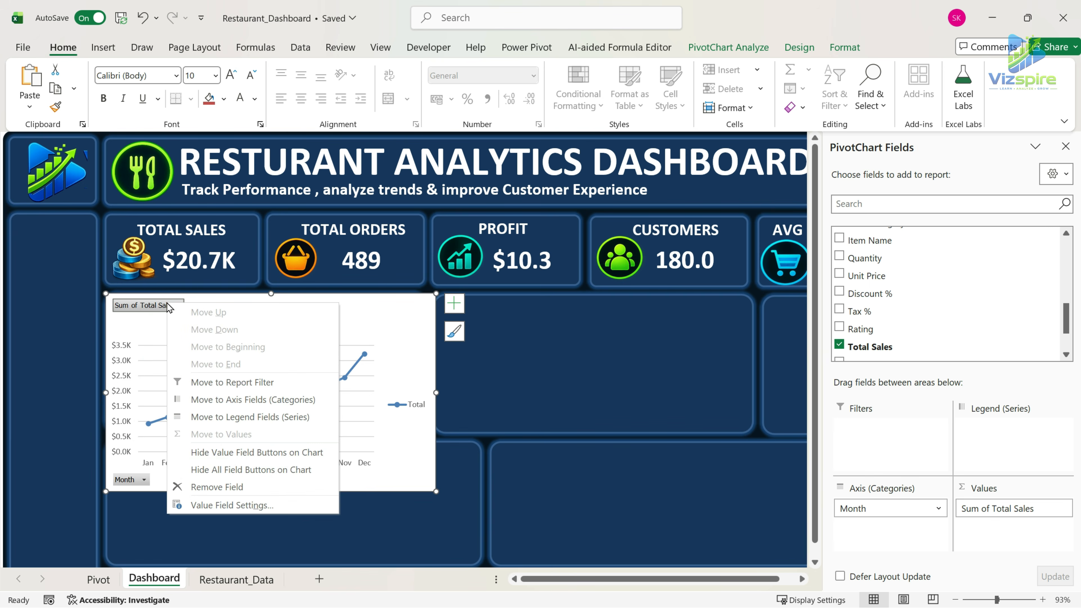
{"action": "left_click", "coordinate": [251, 471]}
{"action": "left_click", "coordinate": [408, 402]}
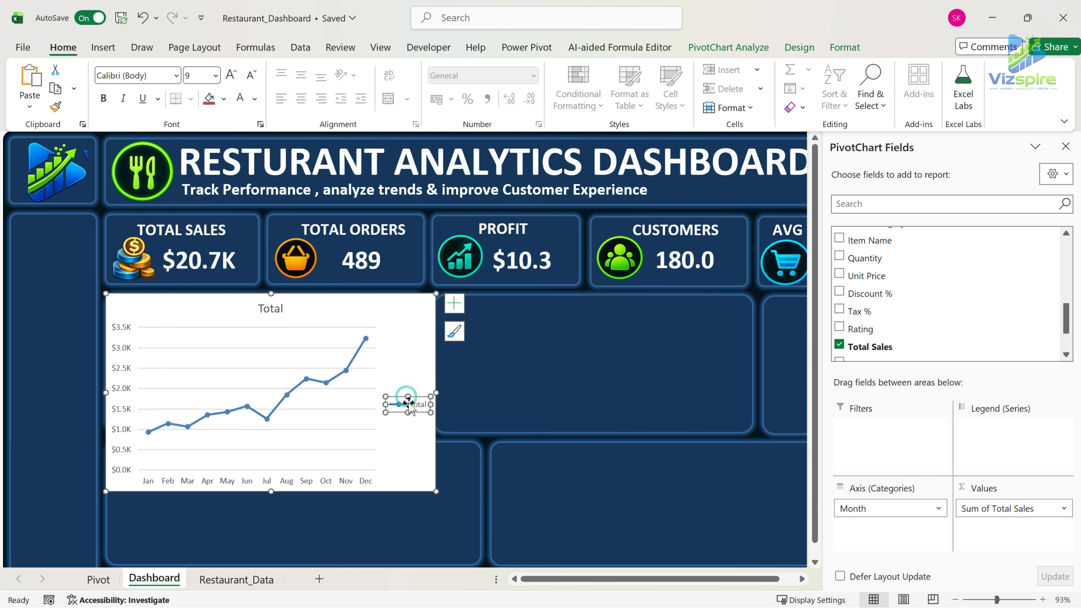
{"action": "key", "text": "Delete"}
{"action": "left_click", "coordinate": [281, 314]}
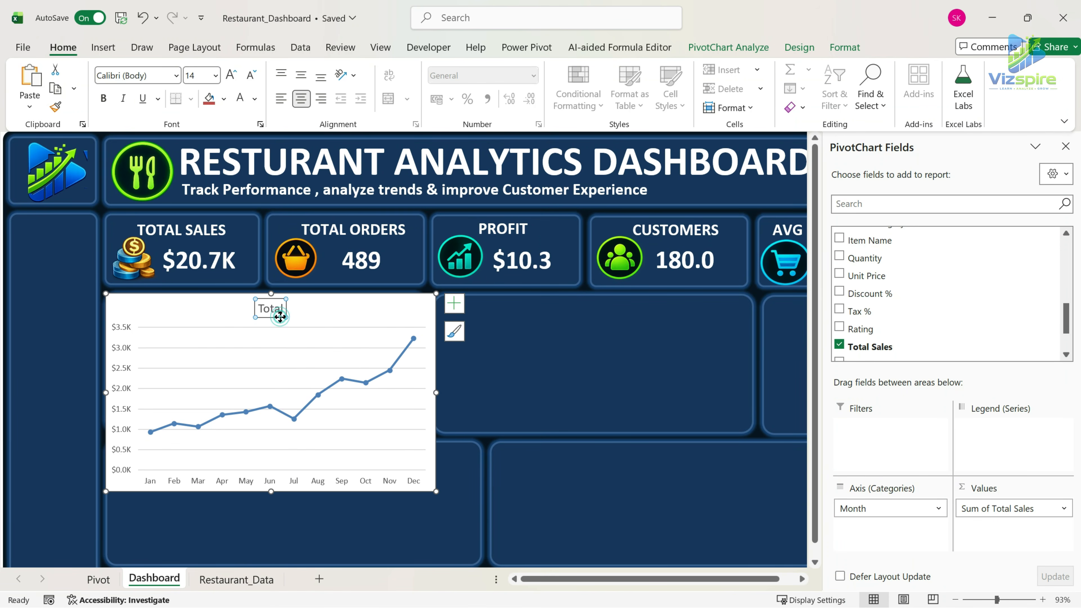
{"action": "key", "text": "Delete"}
{"action": "left_click", "coordinate": [284, 327]}
{"action": "key", "text": "Delete"}
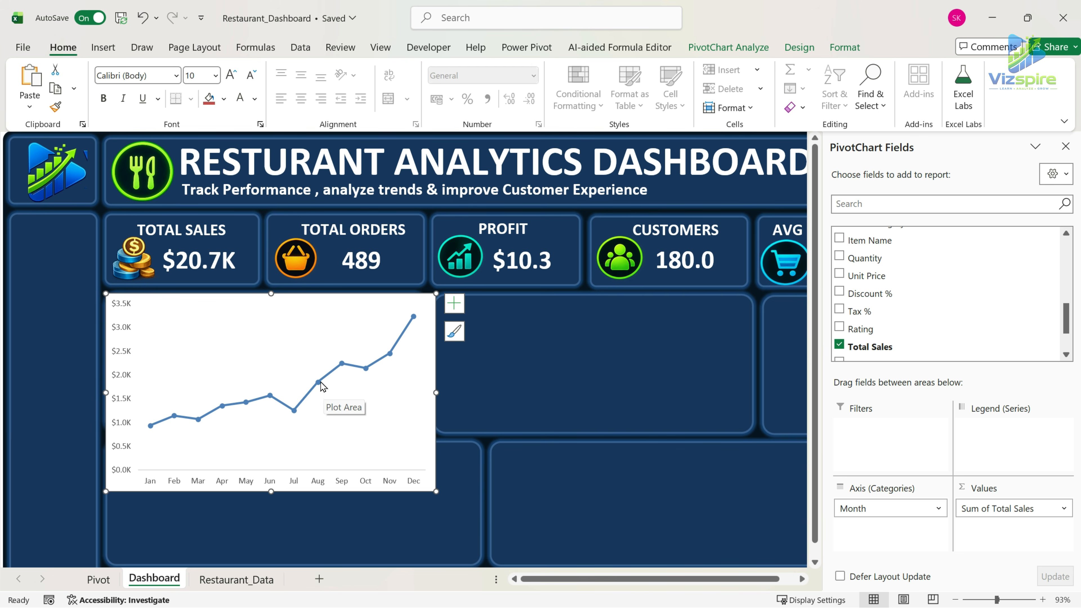
{"action": "left_click", "coordinate": [122, 326]}
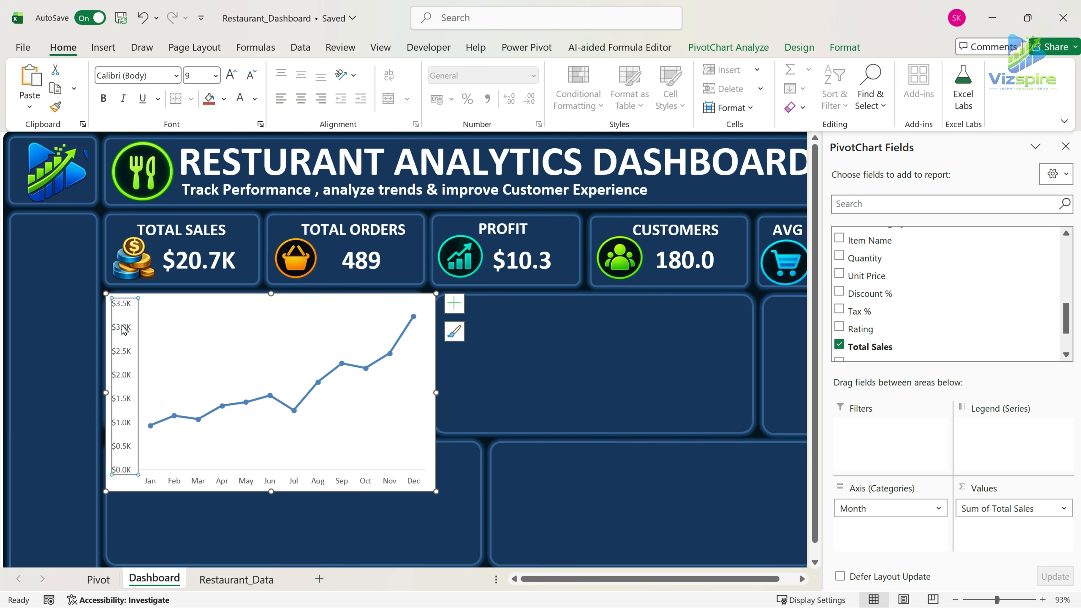
{"action": "key", "text": "Delete"}
{"action": "left_click", "coordinate": [244, 328]}
Remove the chart's outline and fill, and shrink it to fit inside the first panel below the KPI cards.
{"action": "left_click", "coordinate": [433, 483]}
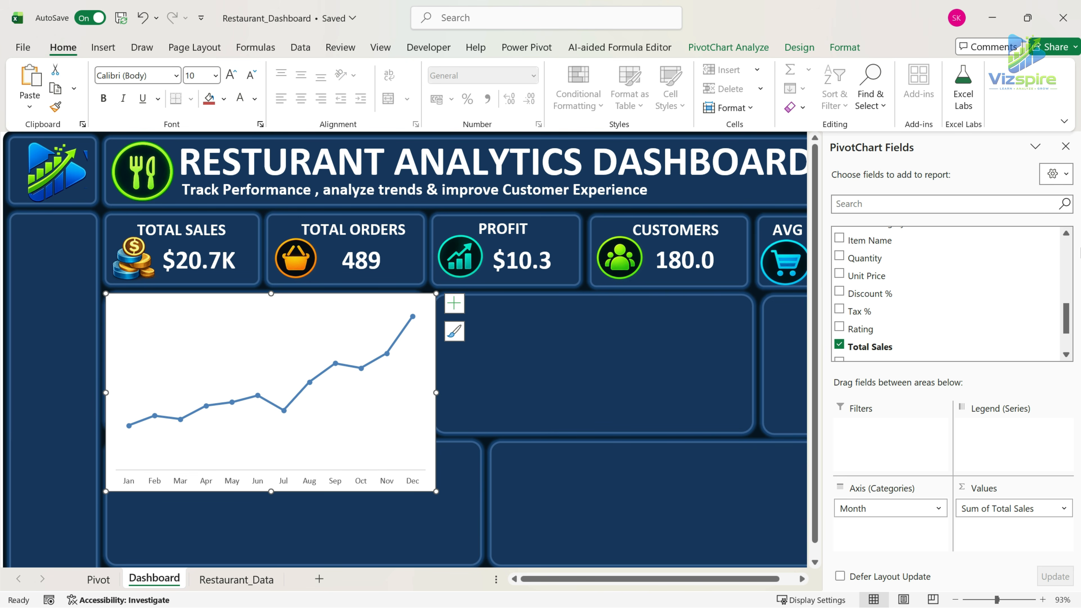
{"action": "left_click", "coordinate": [844, 47]}
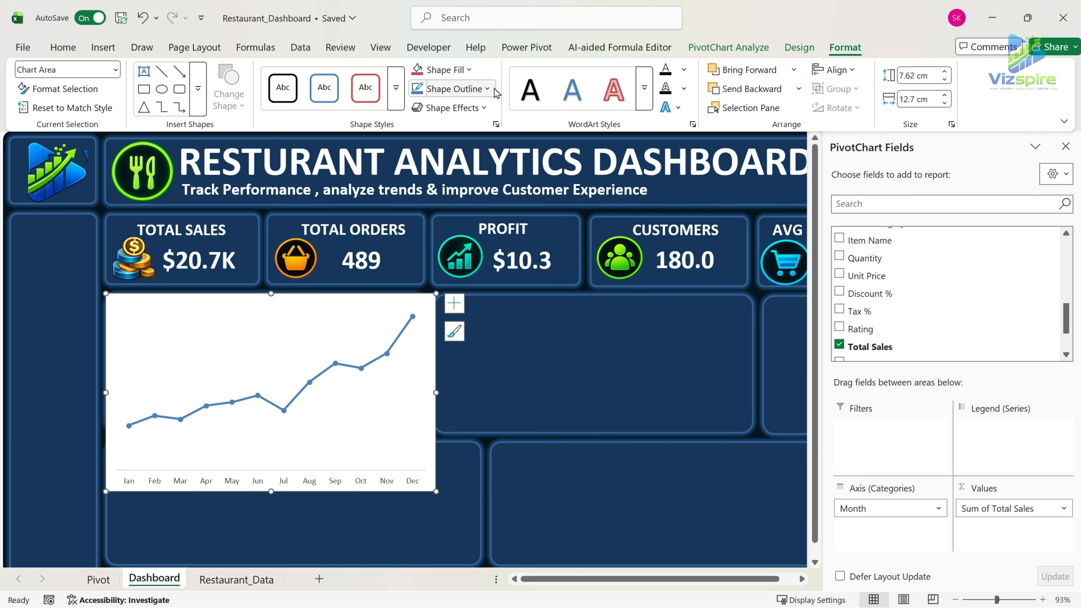
{"action": "left_click", "coordinate": [464, 89]}
{"action": "left_click", "coordinate": [422, 418]}
{"action": "left_click", "coordinate": [445, 70]}
{"action": "left_click", "coordinate": [425, 395]}
{"action": "left_click_drag", "start_coordinate": [435, 492], "coordinate": [416, 427]}
{"action": "left_click_drag", "start_coordinate": [417, 357], "coordinate": [421, 358]}
Make the chart's month axis labels bold and white, and recolour the axis line gray.
{"action": "left_click", "coordinate": [232, 412]}
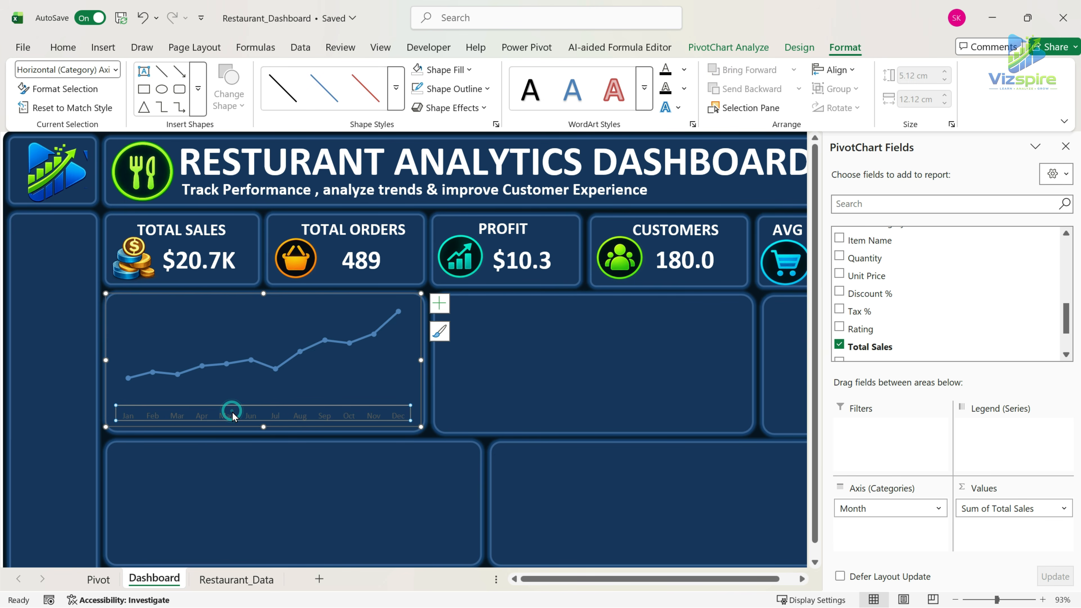
{"action": "left_click", "coordinate": [63, 47]}
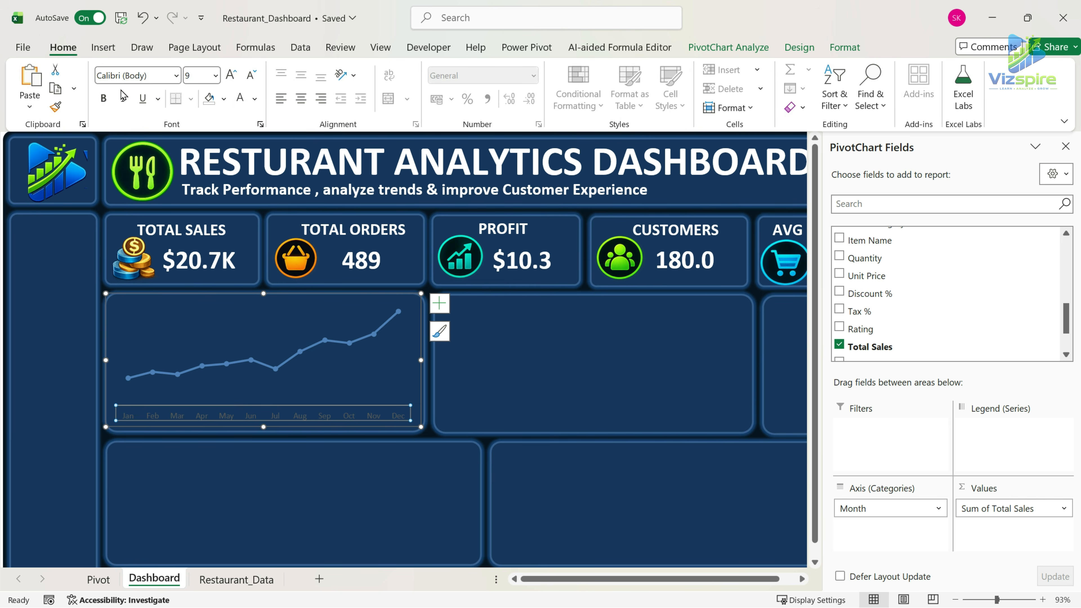
{"action": "left_click", "coordinate": [240, 98]}
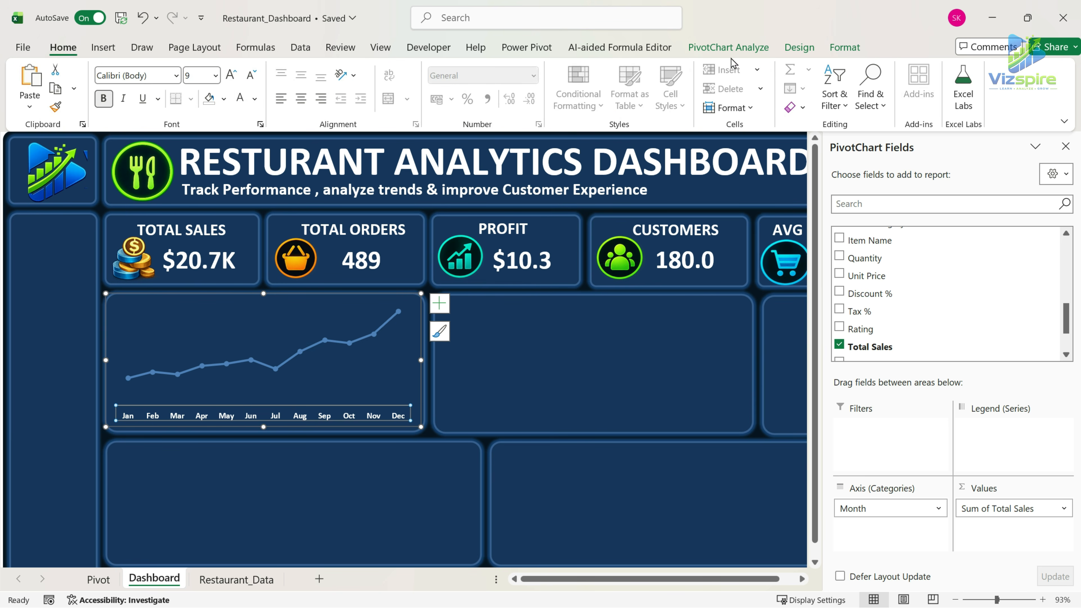
{"action": "left_click", "coordinate": [795, 48]}
{"action": "left_click", "coordinate": [843, 48]}
{"action": "left_click", "coordinate": [479, 94]}
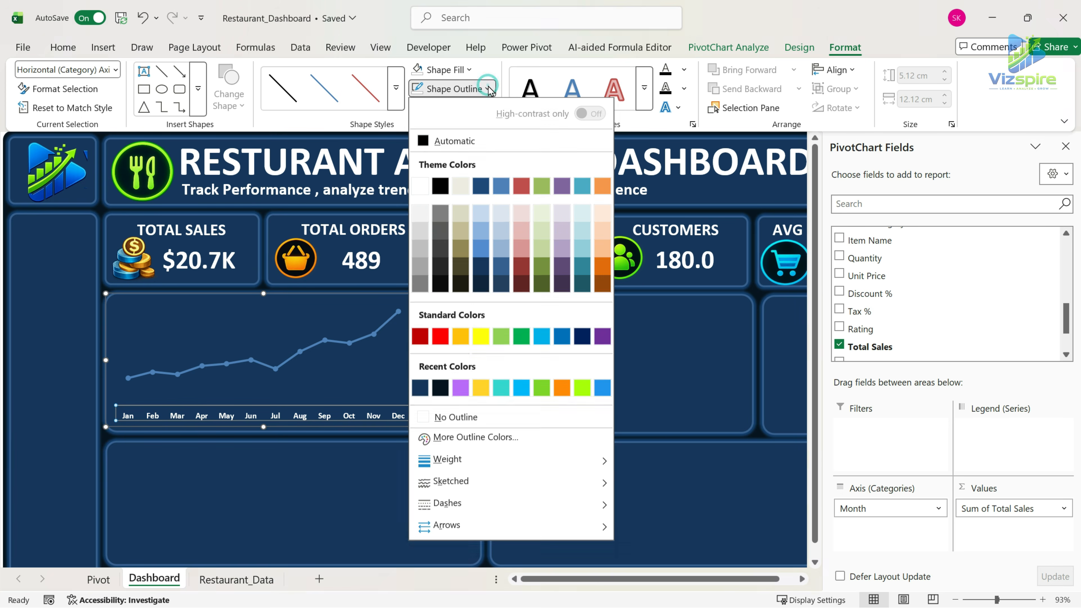
{"action": "left_click", "coordinate": [438, 217]}
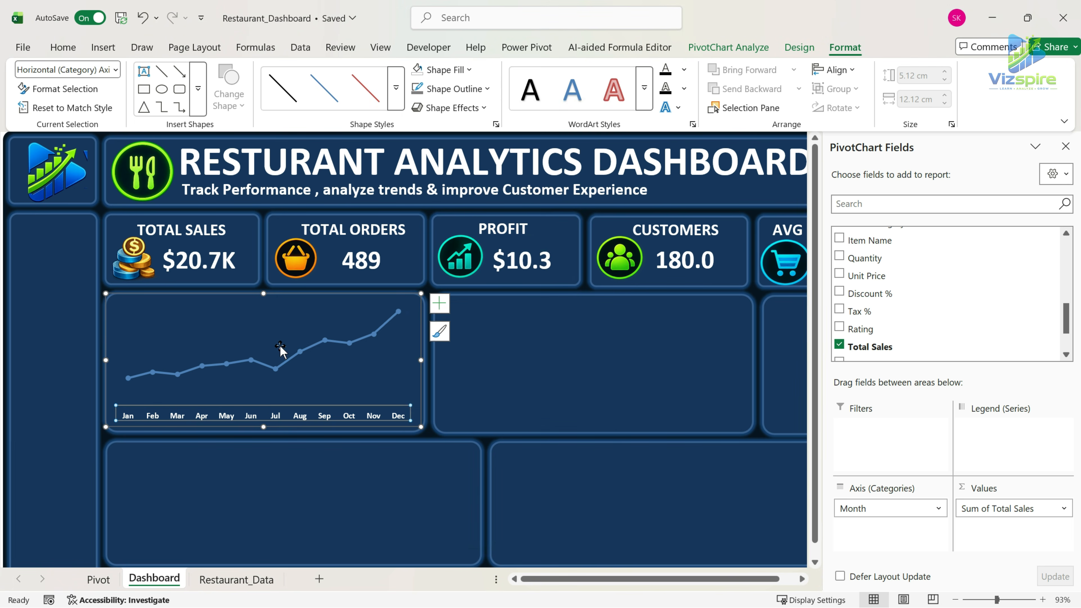
Open the formatting options for the sales line series and set its built-in marker size to 7.
{"action": "left_click", "coordinate": [250, 335]}
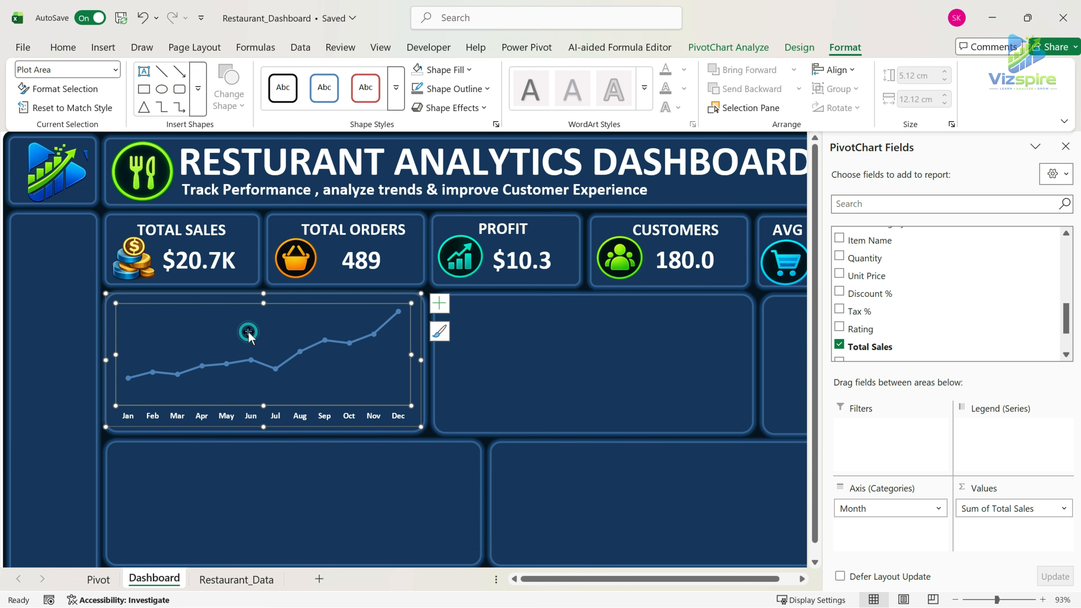
{"action": "left_click", "coordinate": [261, 362]}
{"action": "right_click", "coordinate": [338, 341]}
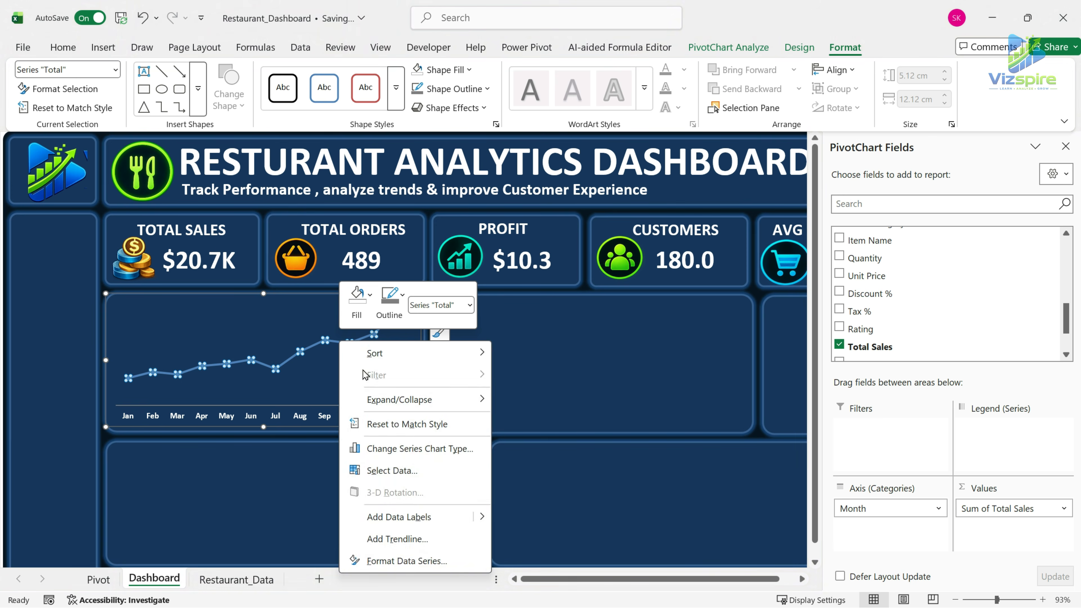
{"action": "left_click", "coordinate": [433, 568]}
{"action": "left_click", "coordinate": [890, 210]}
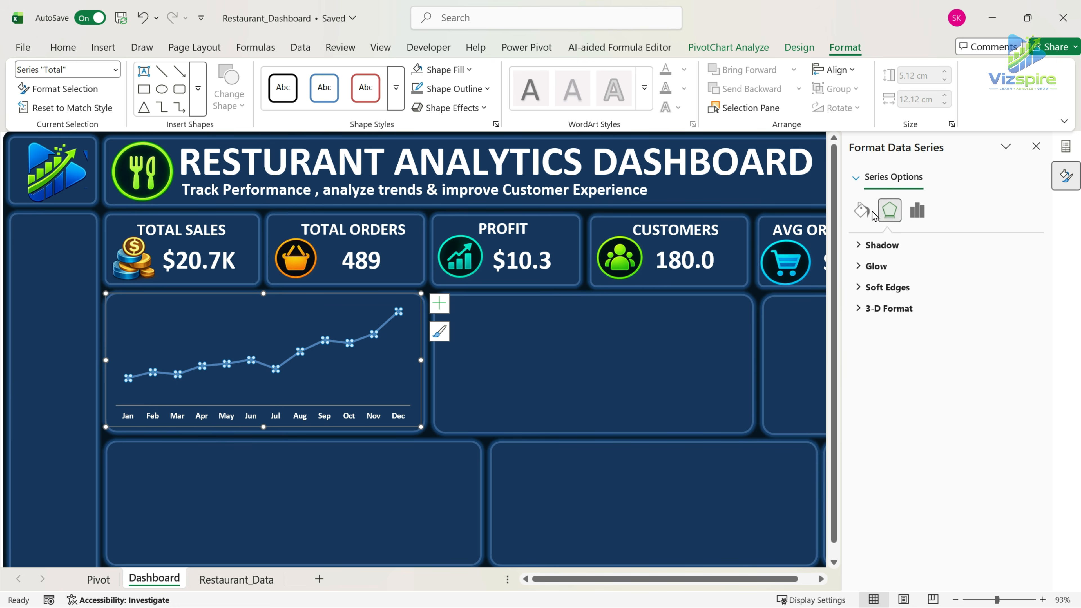
{"action": "left_click", "coordinate": [863, 210]}
{"action": "left_click", "coordinate": [920, 244]}
{"action": "left_click", "coordinate": [920, 265]}
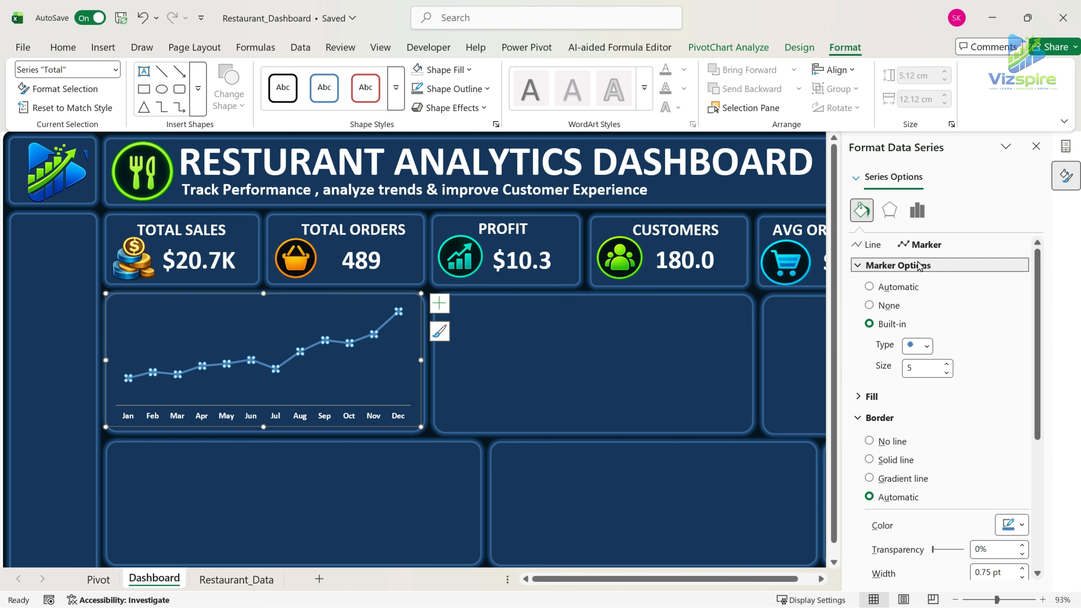
{"action": "left_click", "coordinate": [948, 365]}
{"action": "left_click", "coordinate": [947, 365]}
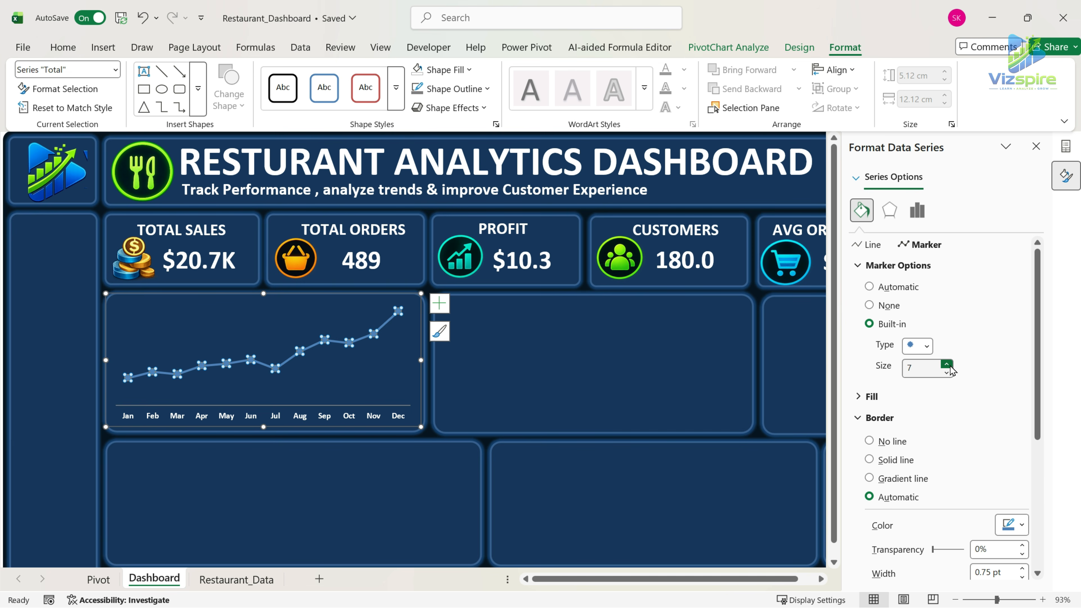
Set the sales series to a solid line in bright lime green.
{"action": "left_click", "coordinate": [870, 245]}
{"action": "left_click", "coordinate": [894, 307]}
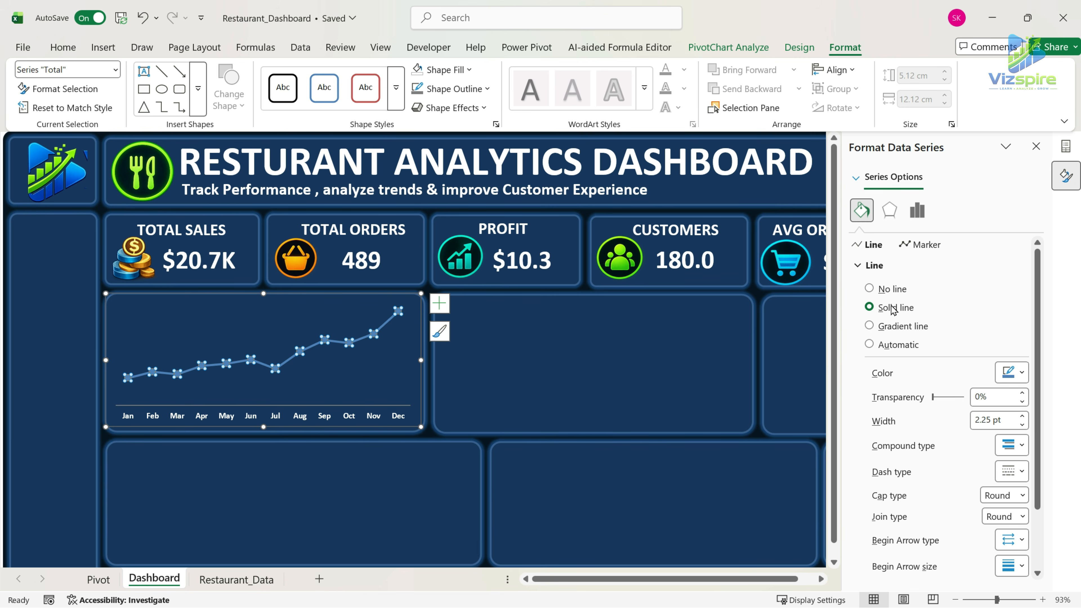
{"action": "left_click", "coordinate": [1022, 373]}
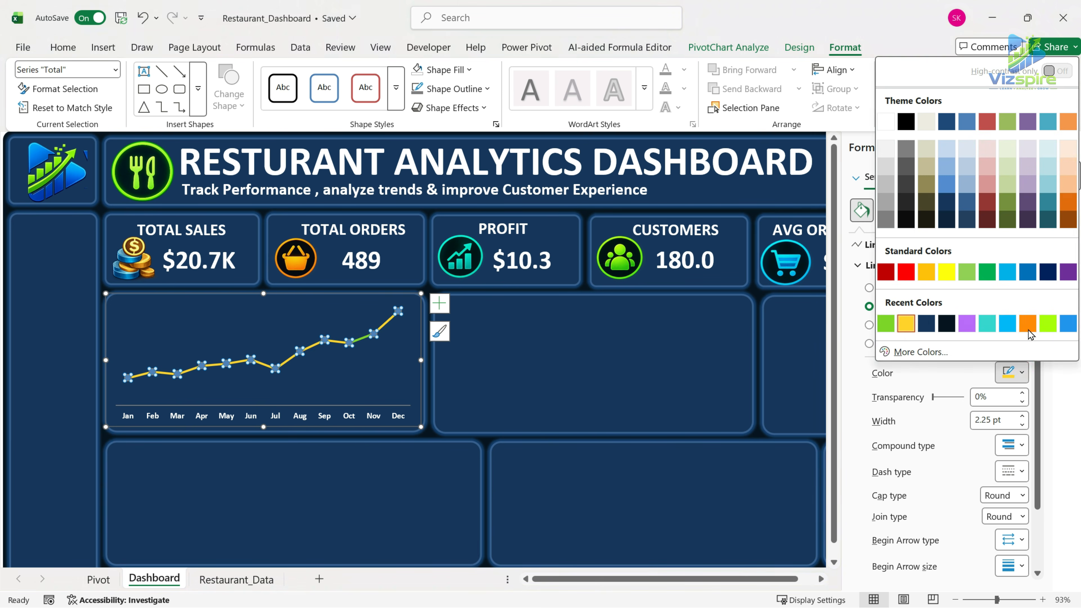
{"action": "left_click", "coordinate": [1048, 325]}
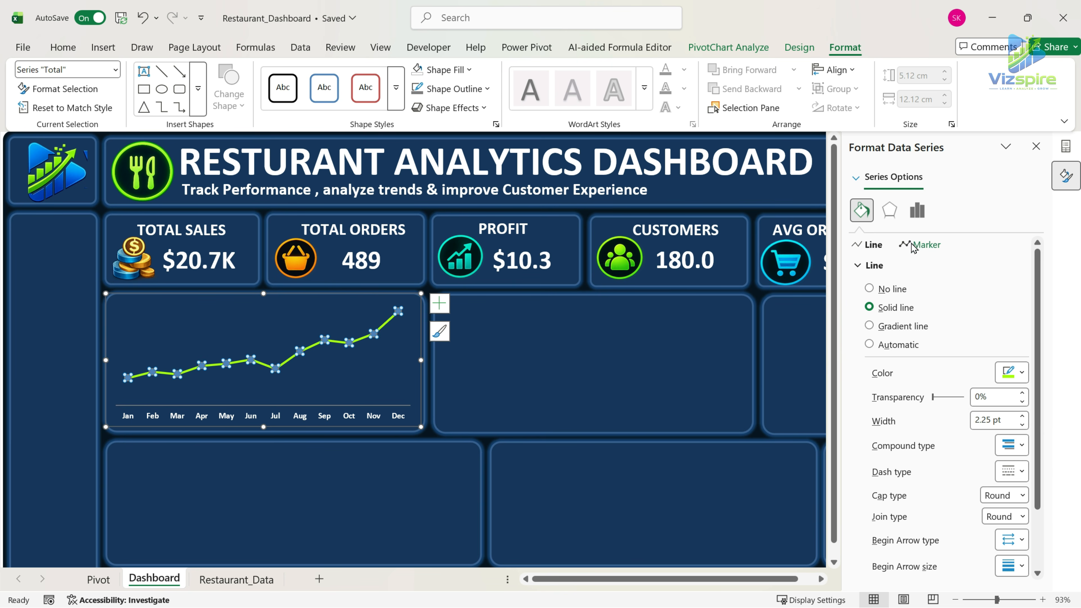
Give the line's markers a solid fill and a solid white border 1.75 pt wide.
{"action": "left_click", "coordinate": [924, 245]}
{"action": "left_click", "coordinate": [872, 289]}
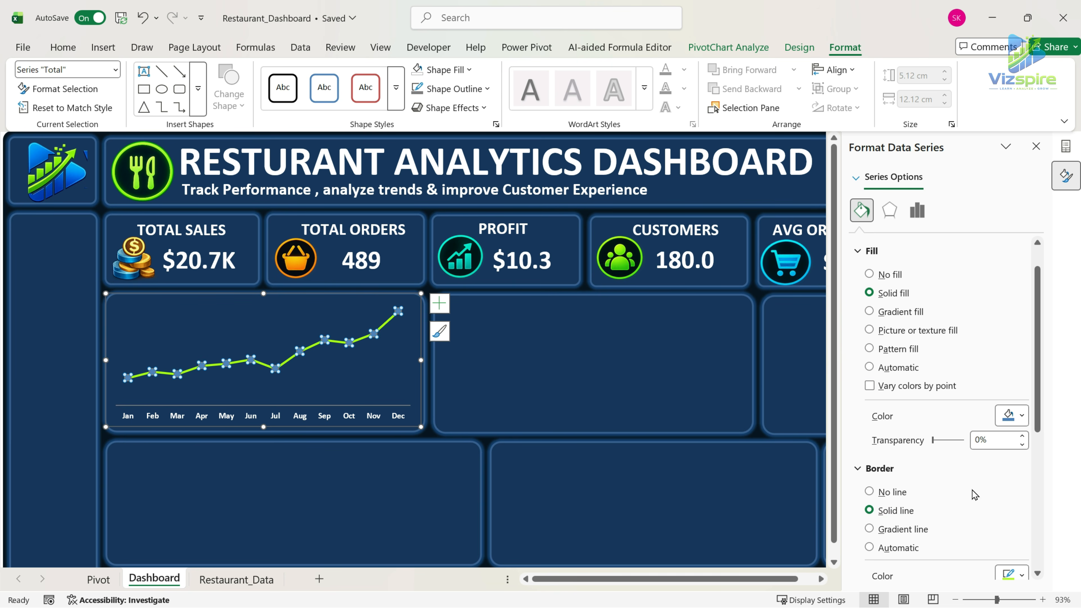
{"action": "scroll", "coordinate": [975, 495], "scroll_direction": "down", "scroll_amount": 3}
{"action": "left_click", "coordinate": [1021, 433]}
{"action": "left_click", "coordinate": [886, 183]}
{"action": "scroll", "coordinate": [958, 341], "scroll_direction": "down", "scroll_amount": 1}
{"action": "left_click", "coordinate": [1023, 443]}
{"action": "left_click", "coordinate": [1022, 442]}
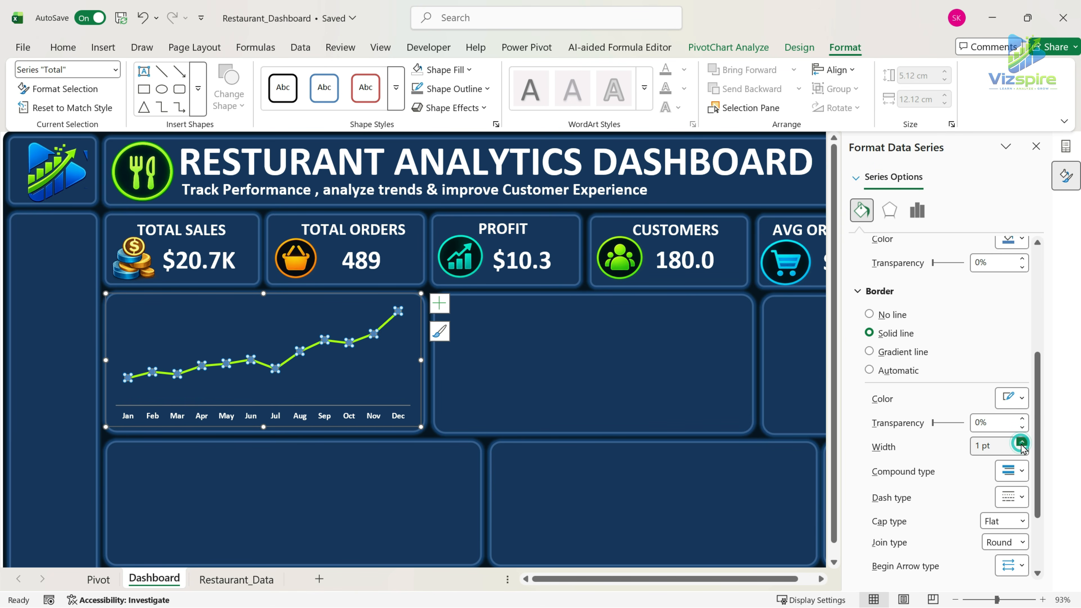
{"action": "left_click", "coordinate": [1022, 443]}
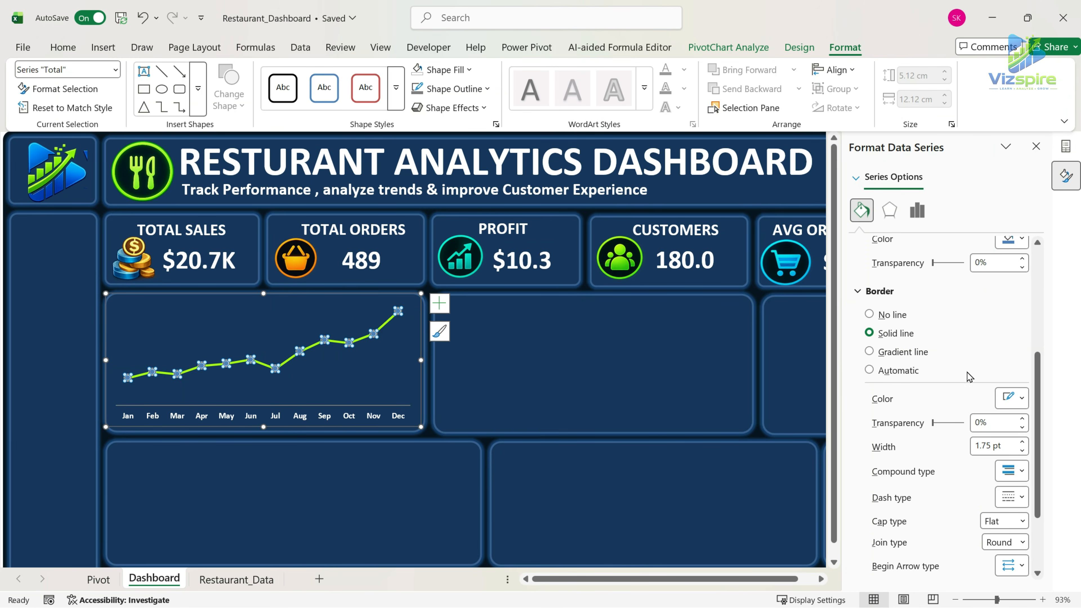
{"action": "scroll", "coordinate": [969, 375], "scroll_direction": "up", "scroll_amount": 1}
{"action": "scroll", "coordinate": [970, 377], "scroll_direction": "down", "scroll_amount": 1}
{"action": "left_click", "coordinate": [1019, 399]}
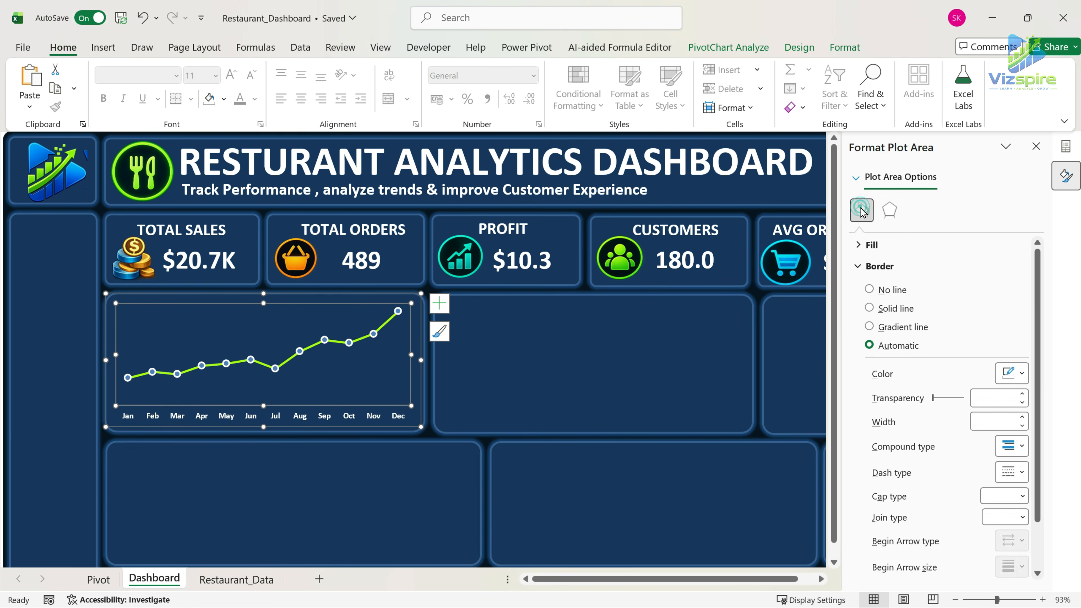
Apply a linear gradient fill to the chart's plot area with the middle gradient stop at 66%.
{"action": "left_click", "coordinate": [873, 246]}
{"action": "left_click", "coordinate": [869, 306]}
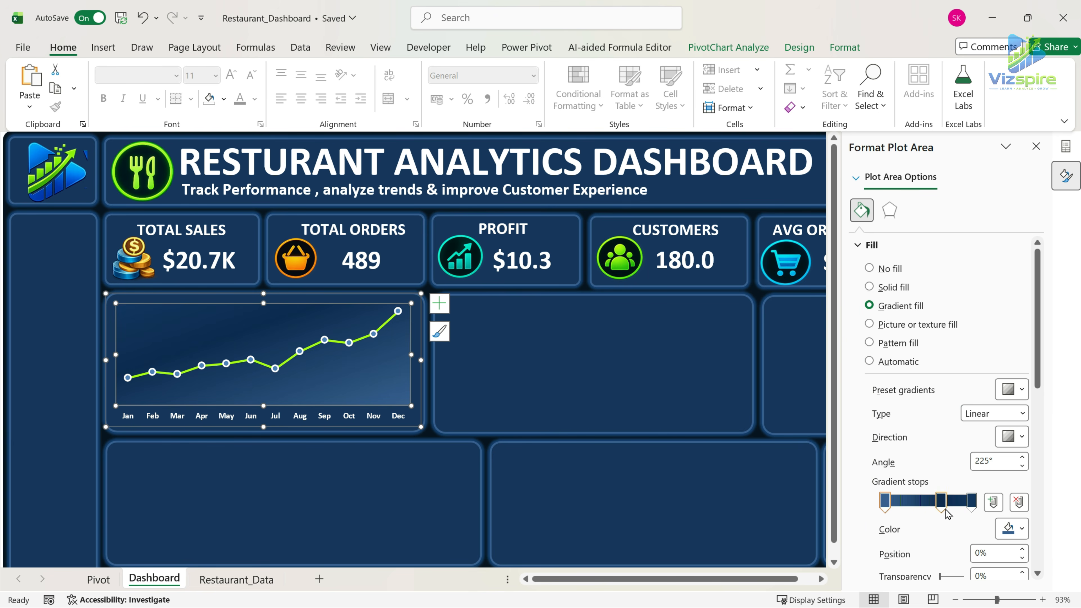
{"action": "mouse_move", "coordinate": [943, 504]}
{"action": "left_mouse_down"}
{"action": "mouse_move", "coordinate": [913, 508]}
{"action": "mouse_move", "coordinate": [952, 508]}
{"action": "mouse_move", "coordinate": [928, 506]}
{"action": "left_mouse_up"}
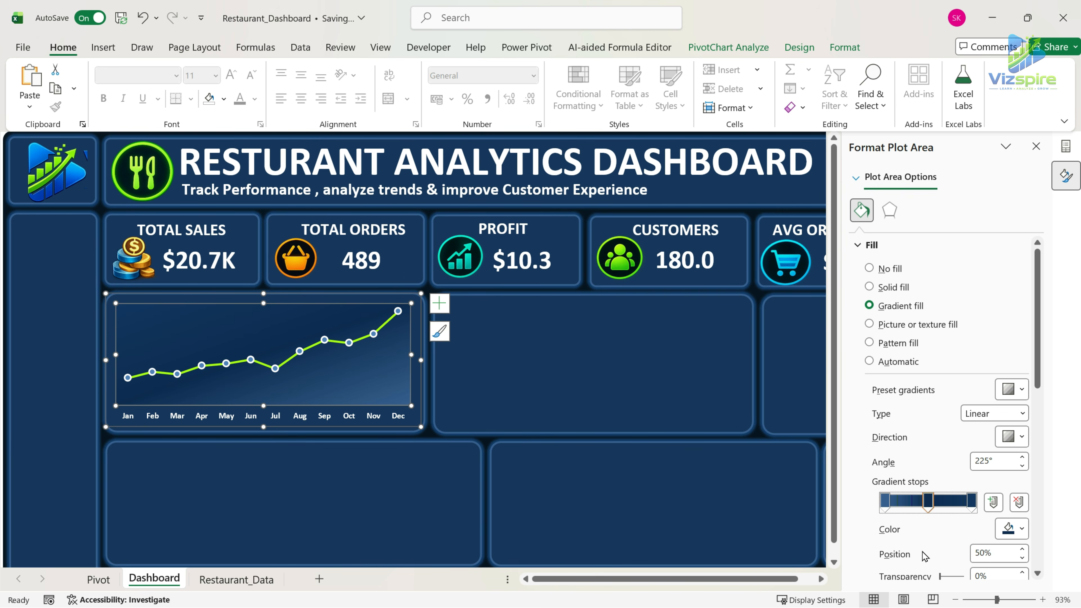
{"action": "scroll", "coordinate": [1048, 488], "scroll_direction": "down", "scroll_amount": 1}
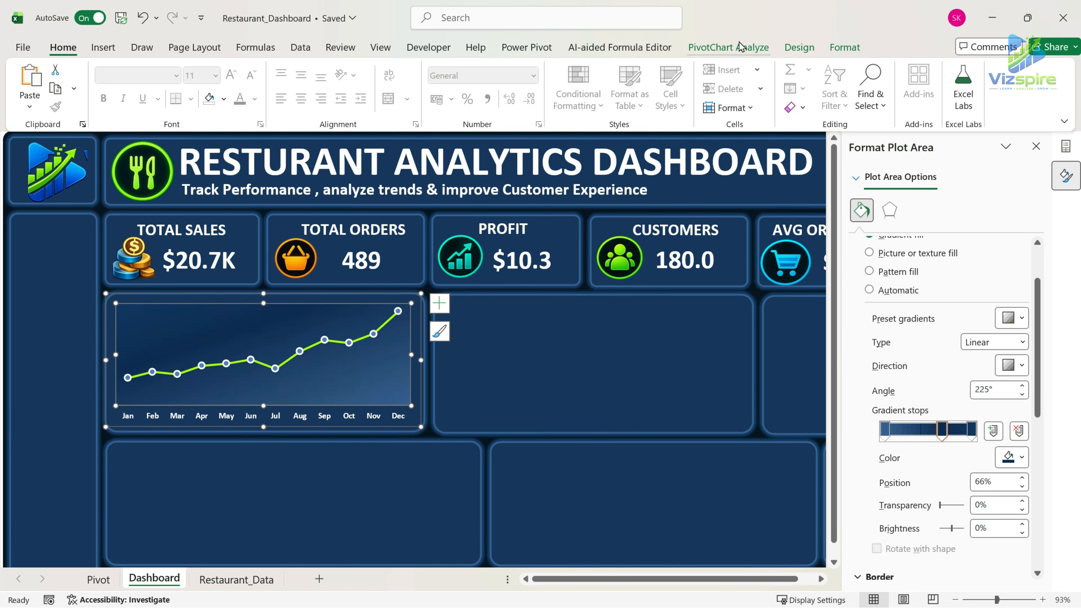
{"action": "left_click", "coordinate": [741, 42]}
{"action": "left_click", "coordinate": [799, 47]}
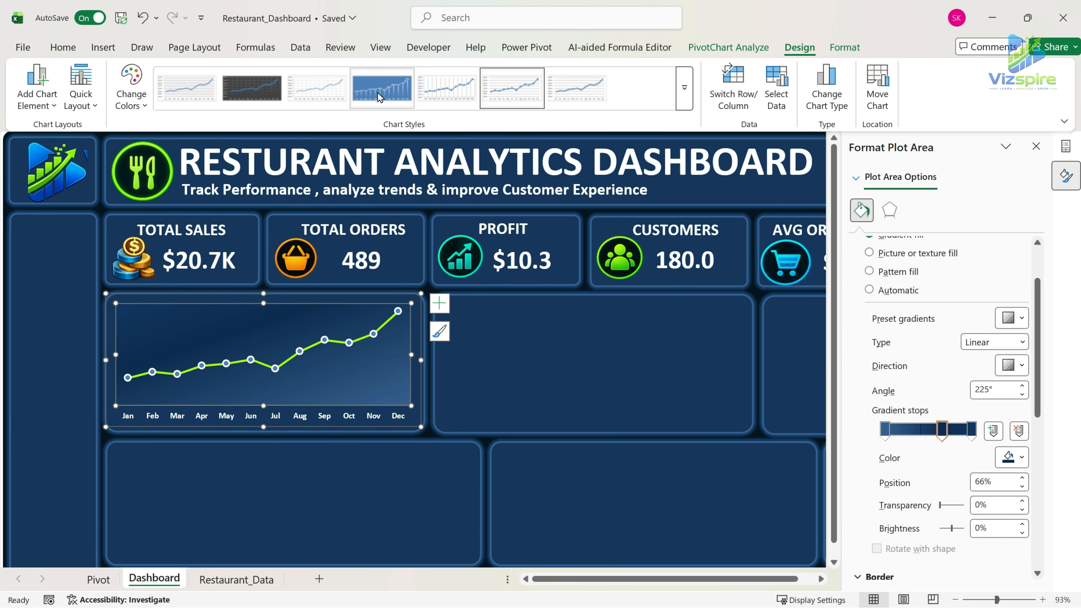
{"action": "left_click", "coordinate": [693, 99]}
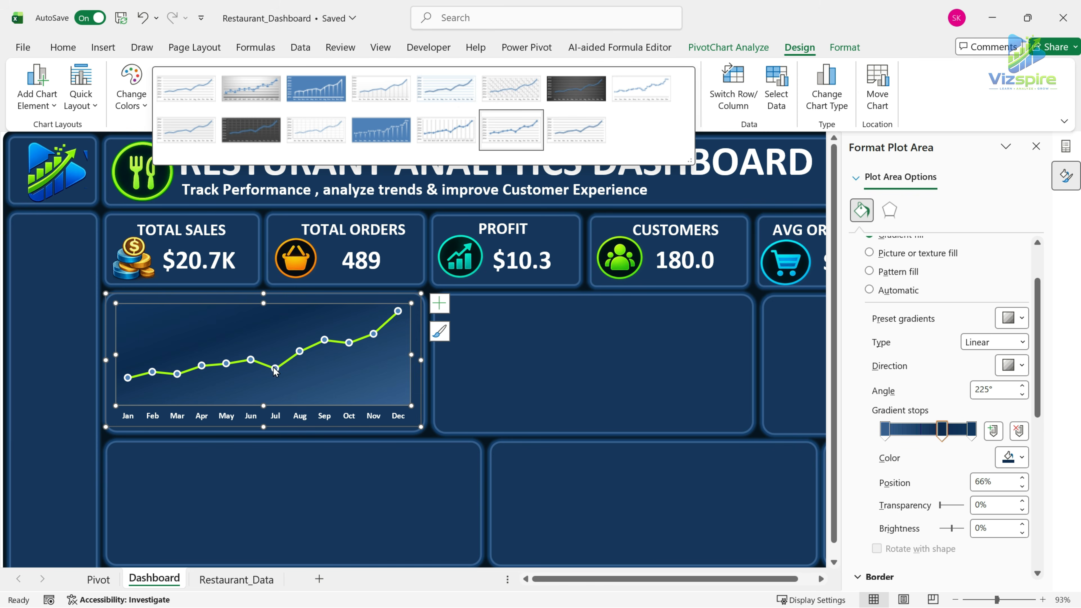
{"action": "left_click", "coordinate": [274, 371]}
{"action": "left_click", "coordinate": [275, 370]}
Duplicate the TOTAL SALES label and place the copy at the upper part of the monthly sales chart.
{"action": "left_click", "coordinate": [206, 245]}
{"action": "key", "text": "ctrl+d"}
{"action": "left_click_drag", "start_coordinate": [240, 254], "coordinate": [223, 320]}
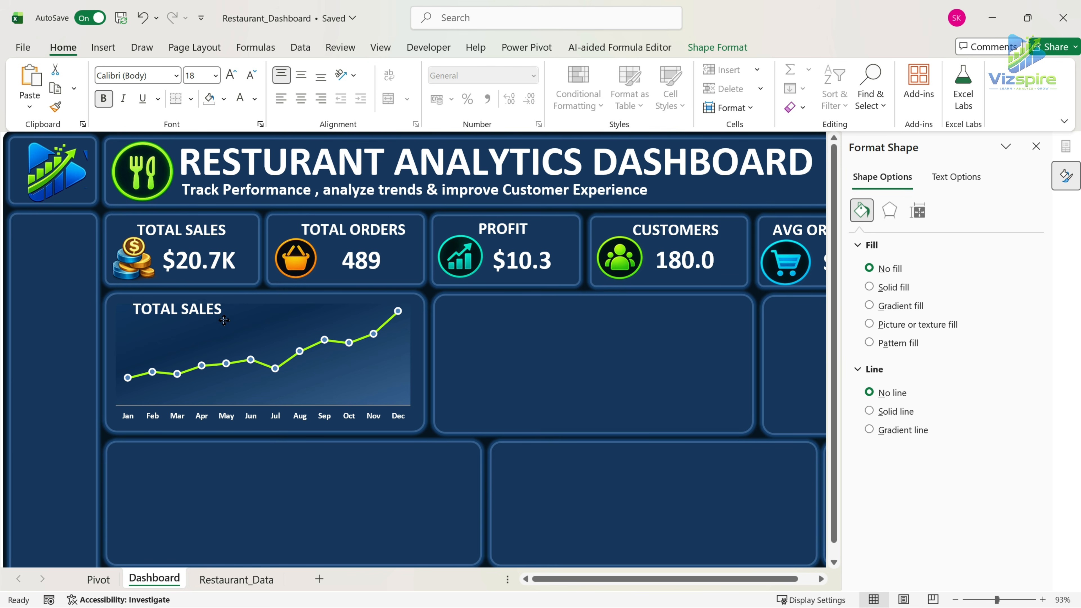
Change the copied label to MONTHLY SALES TREND at font size 16 and widen its text box to fit one line.
{"action": "left_click_drag", "start_coordinate": [136, 307], "coordinate": [233, 306]}
{"action": "left_click", "coordinate": [232, 74]}
{"action": "left_click", "coordinate": [251, 75]}
{"action": "left_click", "coordinate": [252, 74]}
{"action": "key", "text": "BackSpace"}
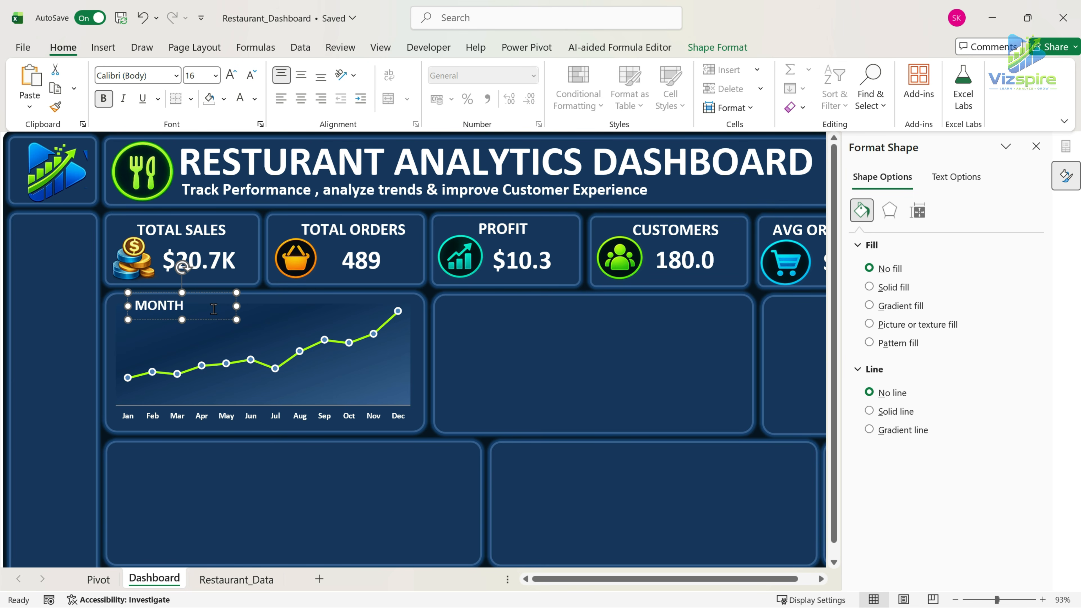
{"action": "type", "text": "MONTHLY SALES TREND"}
{"action": "left_click_drag", "start_coordinate": [236, 306], "coordinate": [271, 319]}
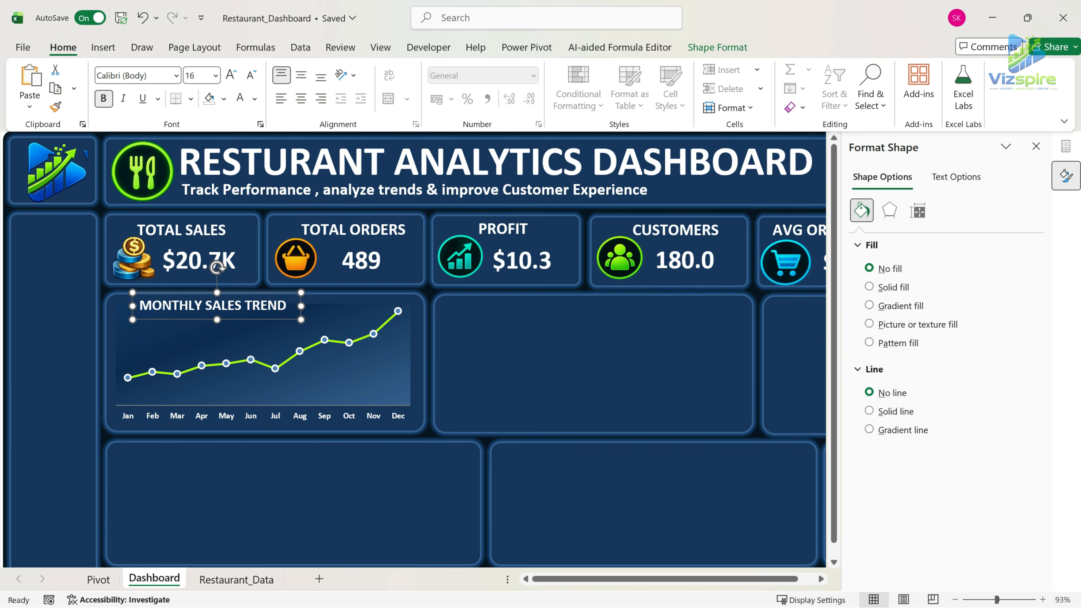
Paste the white growth-chart icon and position it just before the MONTHLY SALES TREND heading.
{"action": "left_click", "coordinate": [123, 303]}
{"action": "key", "text": "ctrl+v"}
{"action": "left_click_drag", "start_coordinate": [125, 317], "coordinate": [126, 316]}
{"action": "left_click", "coordinate": [498, 394]}
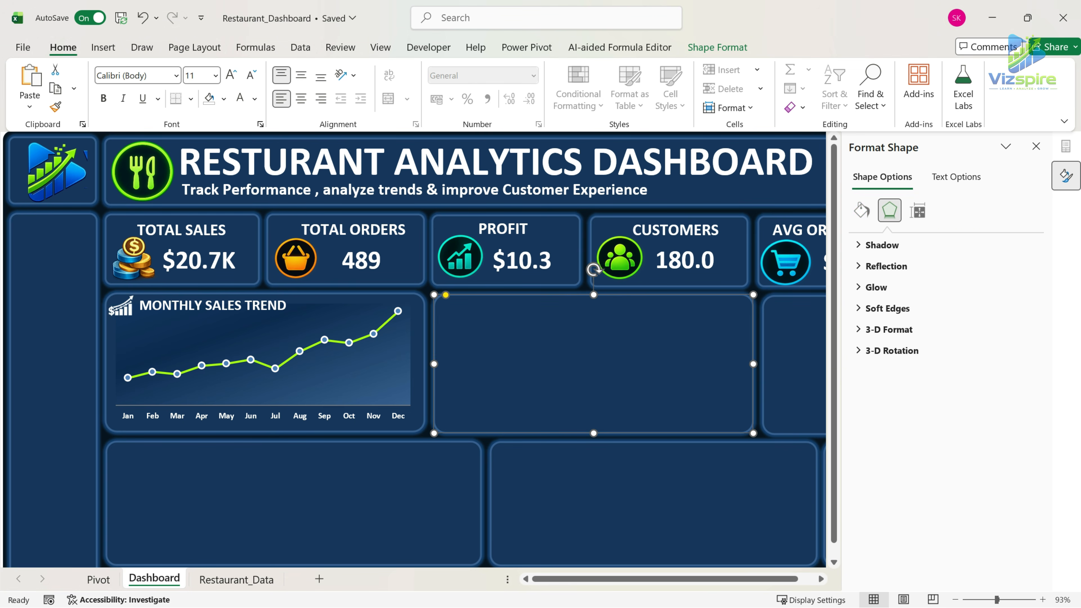
Add data labels to the monthly sales line and make them bold and white.
{"action": "left_click", "coordinate": [401, 315]}
{"action": "left_click", "coordinate": [440, 303]}
{"action": "left_click", "coordinate": [469, 374]}
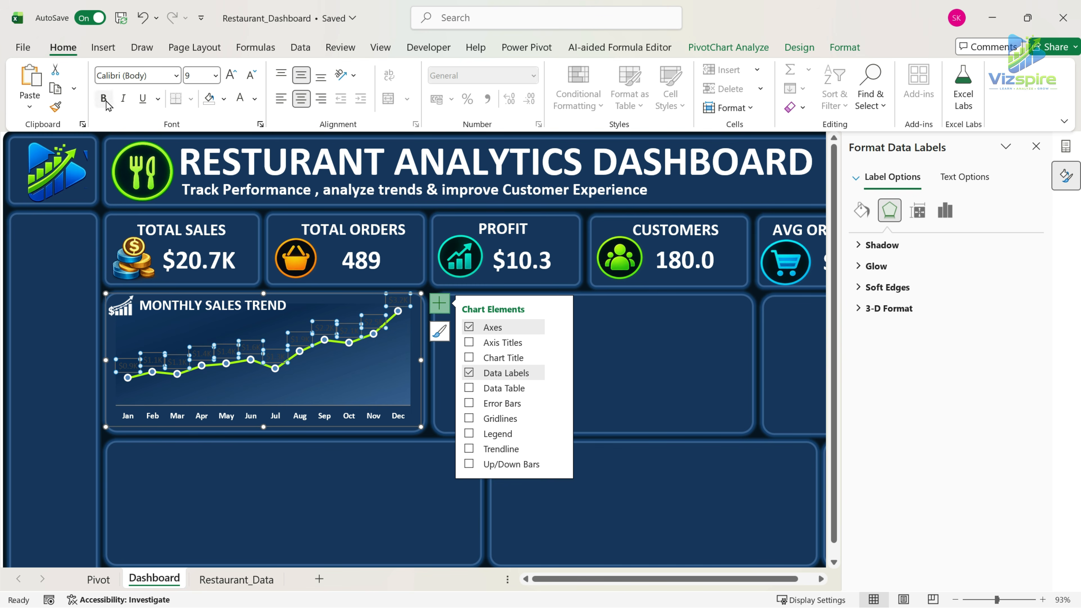
{"action": "left_click", "coordinate": [106, 103]}
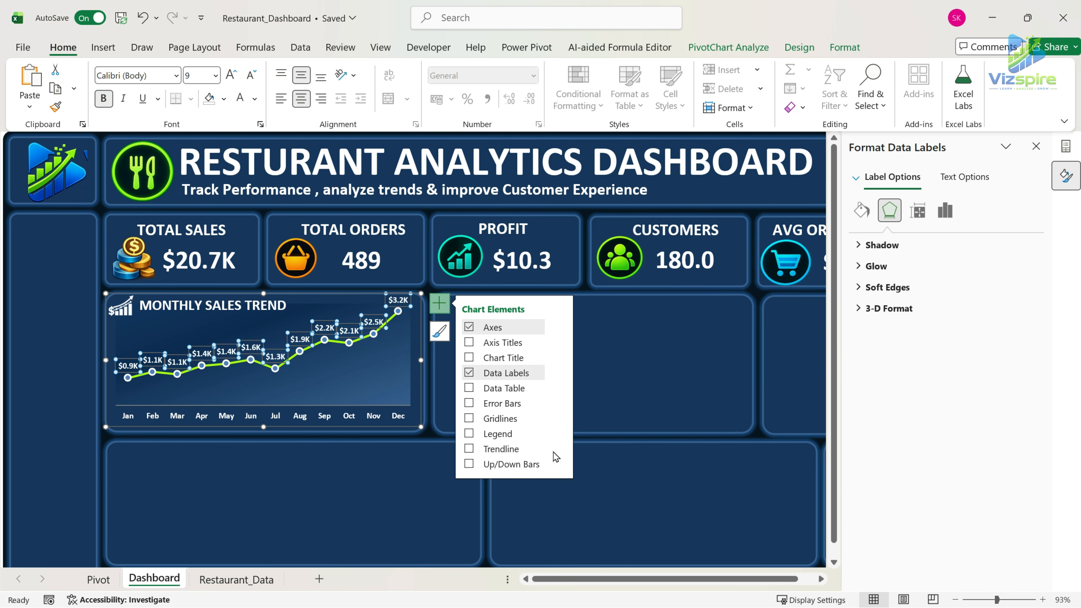
{"action": "left_click", "coordinate": [321, 483]}
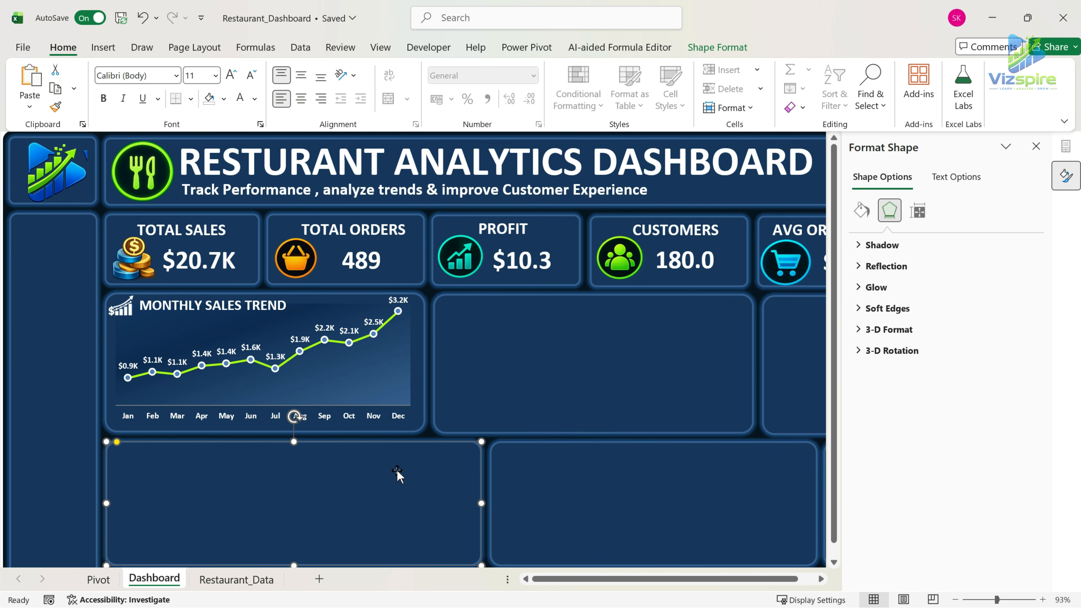
Enlarge the plot area of the monthly sales chart slightly in width and height to fill its panel.
{"action": "left_click", "coordinate": [547, 360]}
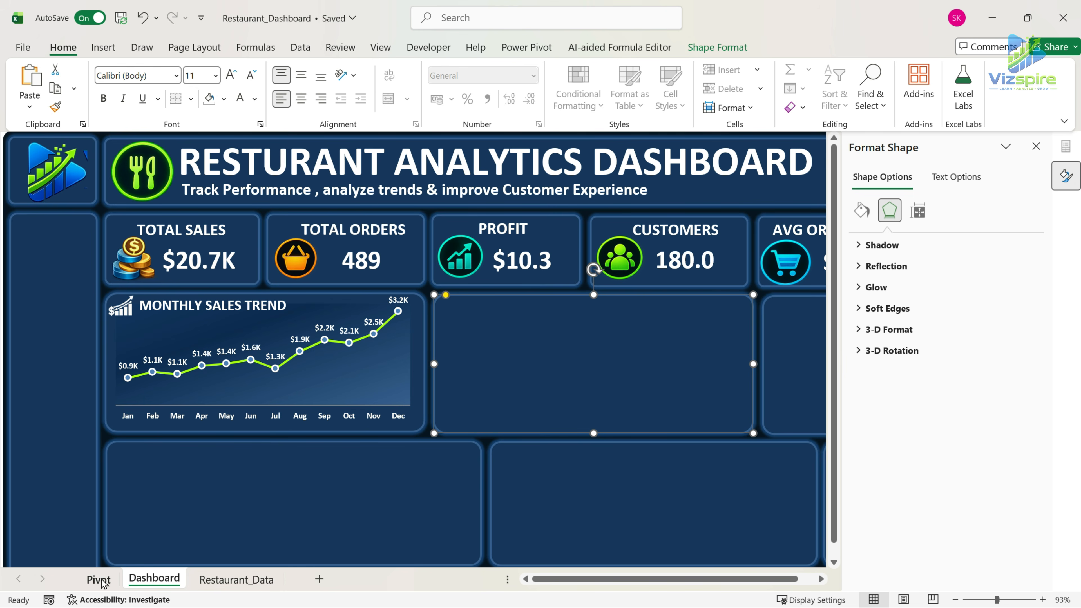
{"action": "left_click", "coordinate": [384, 403]}
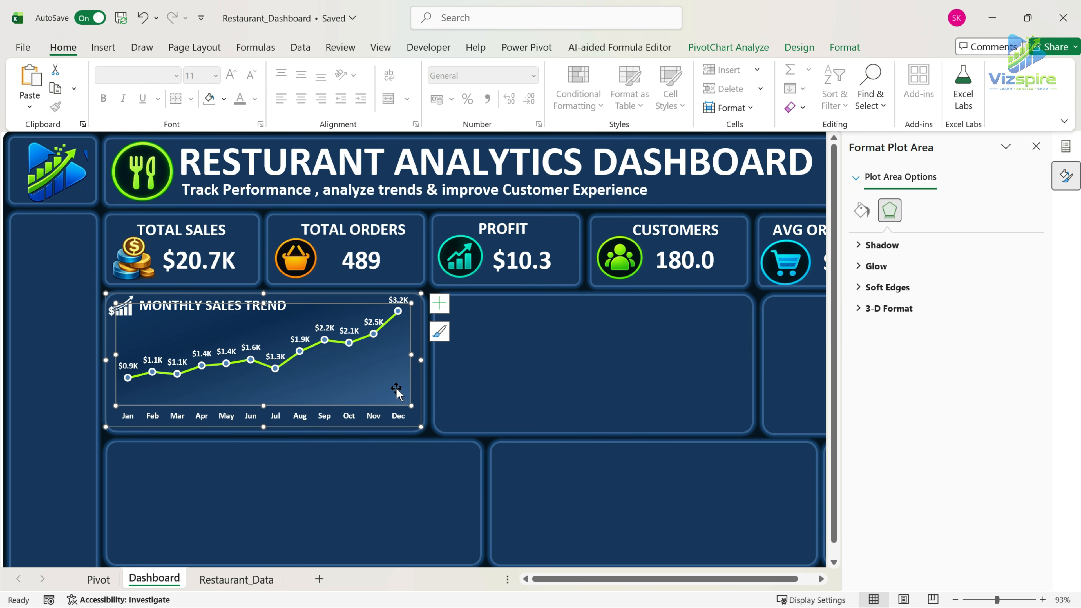
{"action": "left_click_drag", "start_coordinate": [410, 357], "coordinate": [417, 357]}
{"action": "left_click_drag", "start_coordinate": [269, 405], "coordinate": [269, 409]}
{"action": "left_click", "coordinate": [310, 518]}
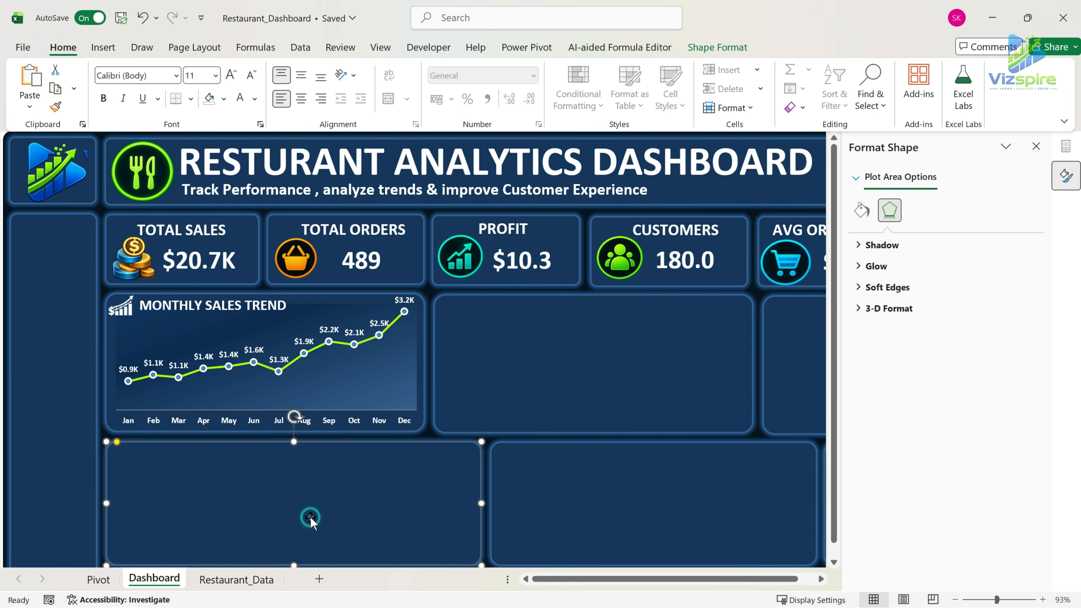
Copy the MONTHLY SALES heading and PivotTable on the Pivot sheet to cell G2, narrowing column F as a spacer.
{"action": "left_click", "coordinate": [102, 580]}
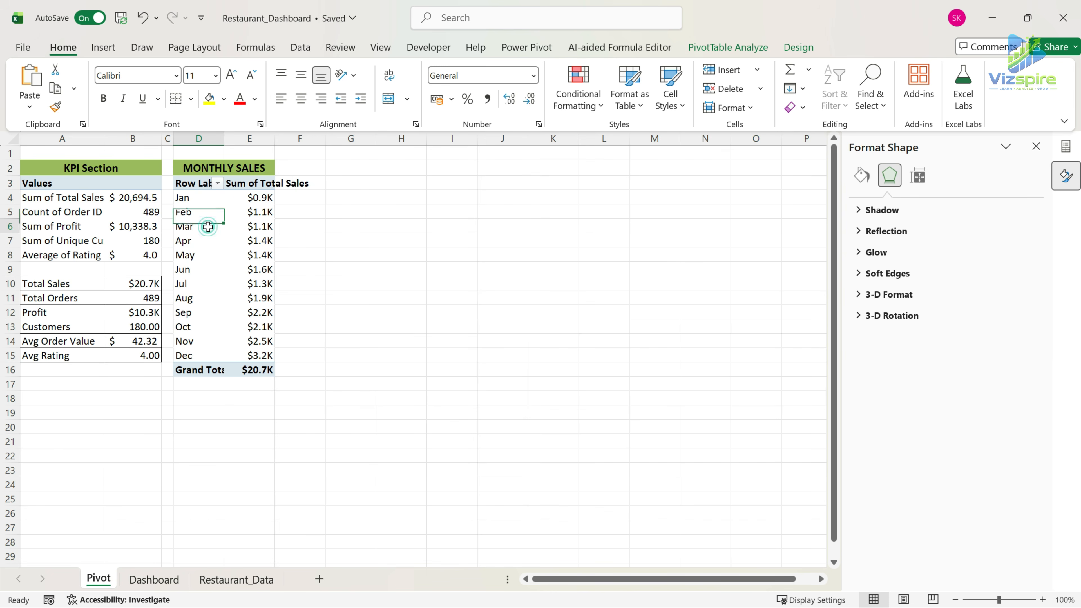
{"action": "left_click_drag", "start_coordinate": [200, 168], "coordinate": [256, 369]}
{"action": "key", "text": "ctrl+c"}
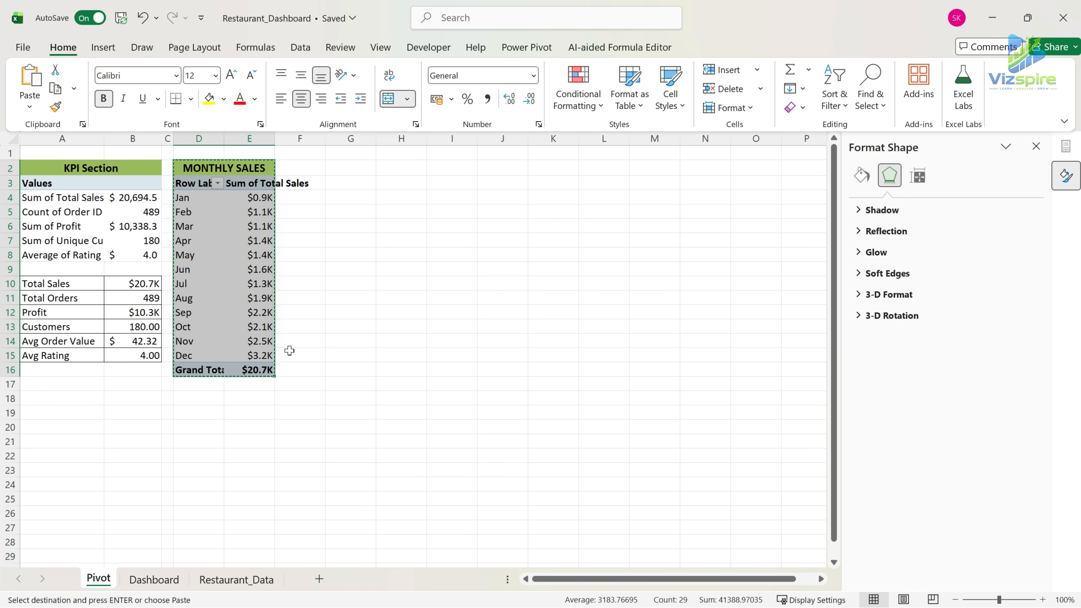
{"action": "left_click", "coordinate": [338, 169]}
{"action": "left_click_drag", "start_coordinate": [324, 141], "coordinate": [292, 142]}
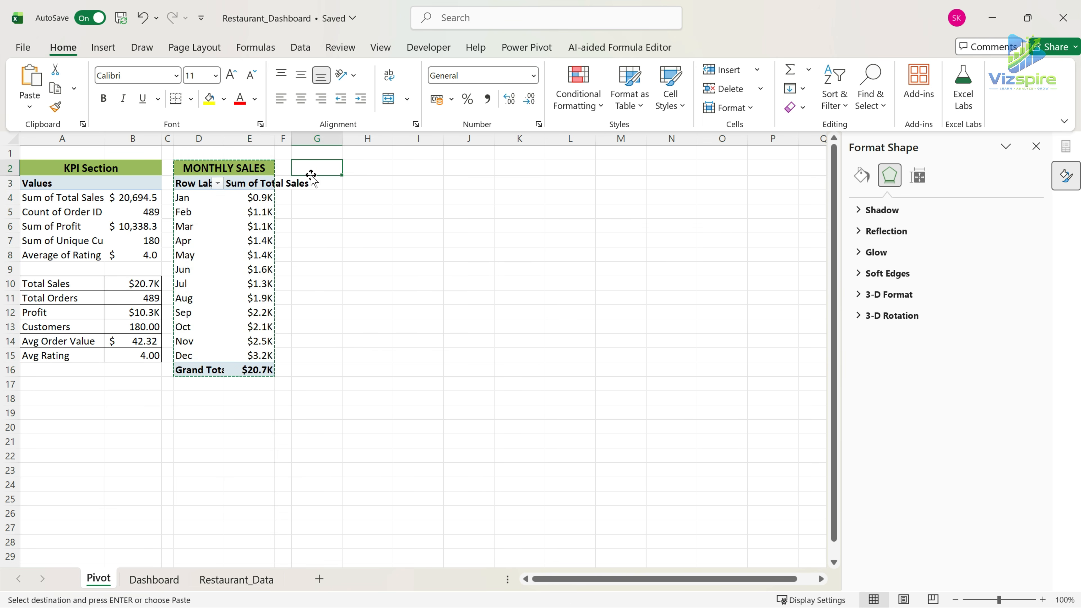
{"action": "key", "text": "ctrl+v"}
Replace Total Sales with Profit as the value field of the copied PivotTable.
{"action": "left_click", "coordinate": [382, 165]}
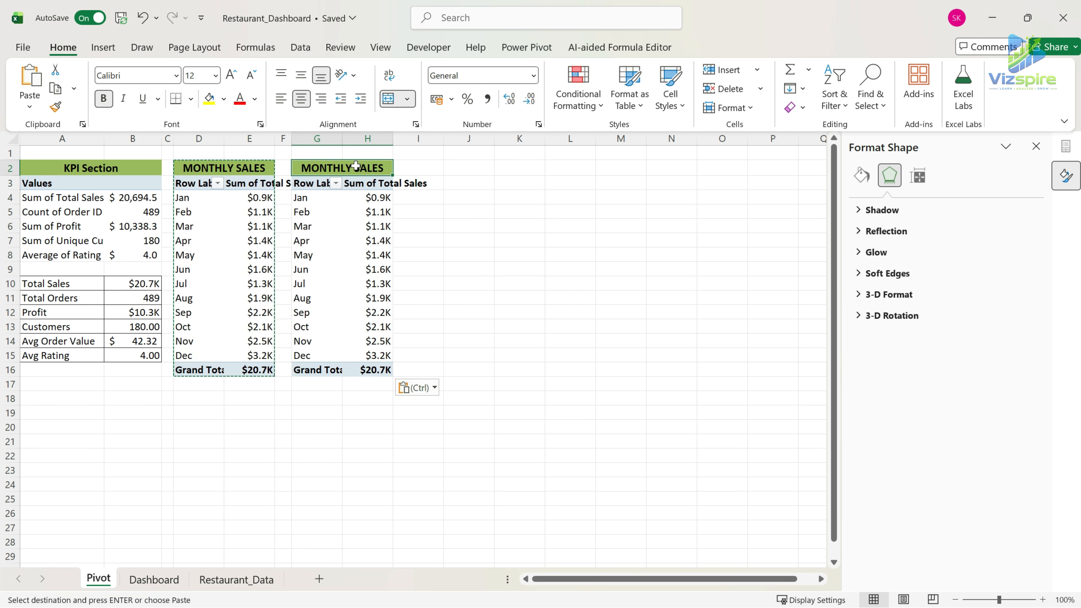
{"action": "left_click", "coordinate": [358, 185]}
{"action": "left_click", "coordinate": [298, 183]}
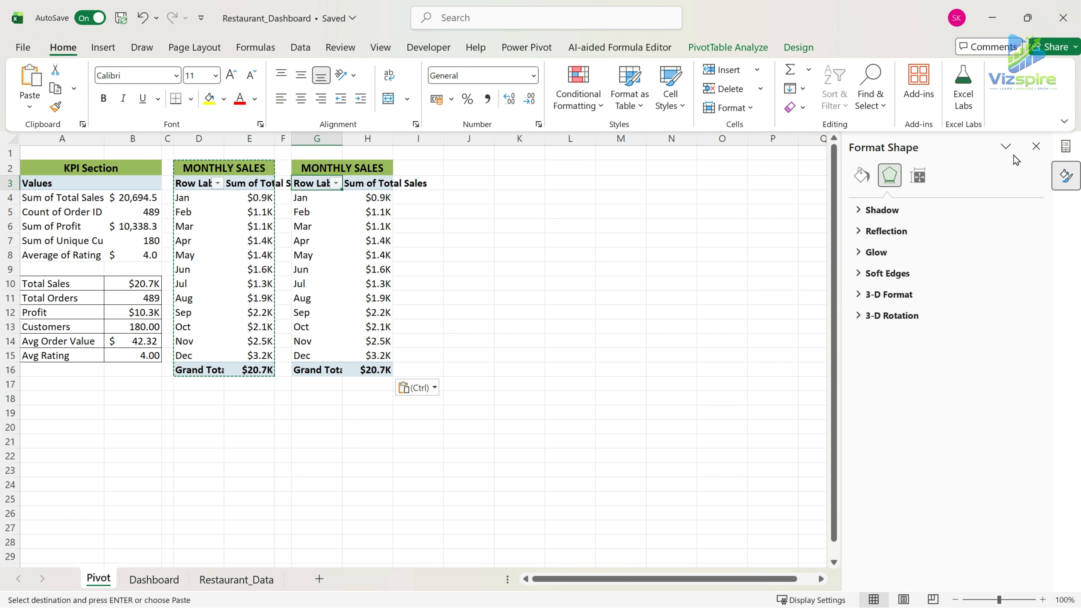
{"action": "left_click", "coordinate": [1036, 146]}
{"action": "left_click_drag", "start_coordinate": [1016, 509], "coordinate": [745, 477]}
{"action": "scroll", "coordinate": [958, 316], "scroll_direction": "down", "scroll_amount": 5}
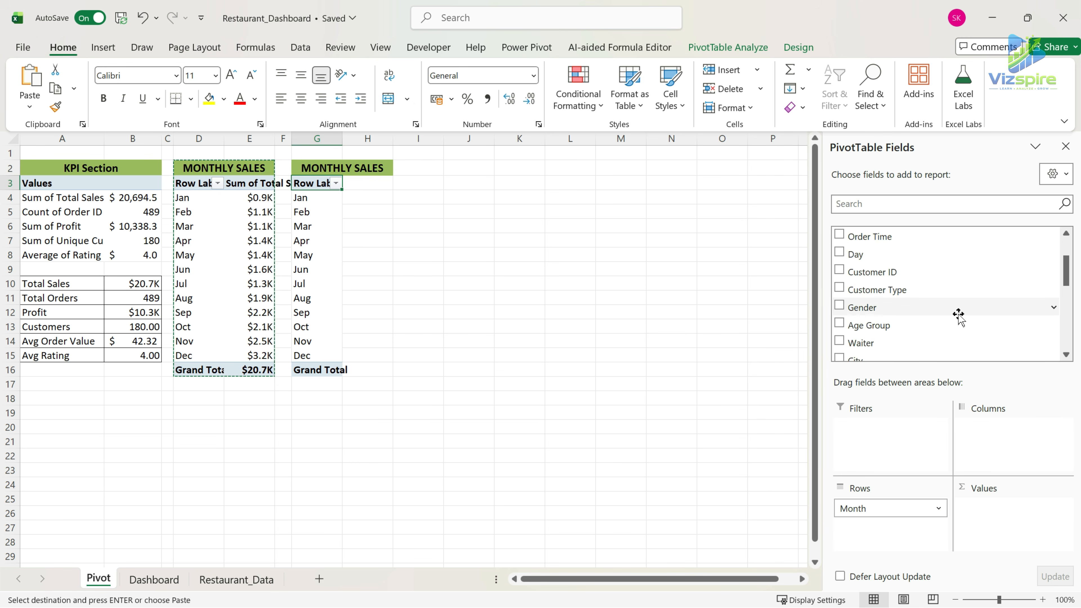
{"action": "left_click_drag", "start_coordinate": [892, 319], "coordinate": [992, 516]}
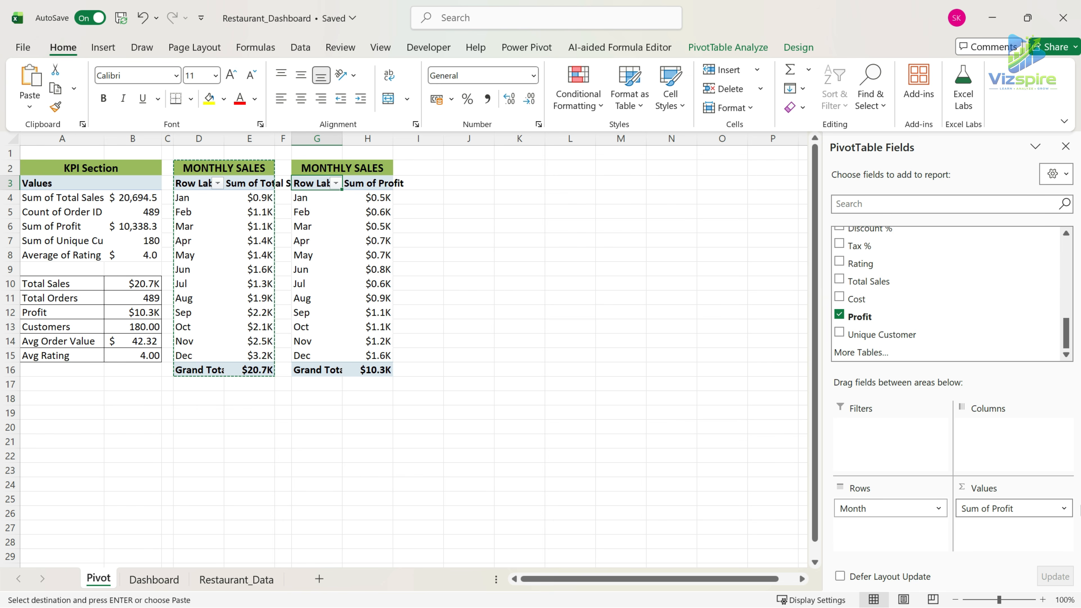
Rename the copied PivotTable's heading to MONTHLY PROFIT.
{"action": "double_click", "coordinate": [364, 168]}
{"action": "left_click_drag", "start_coordinate": [354, 168], "coordinate": [402, 167]}
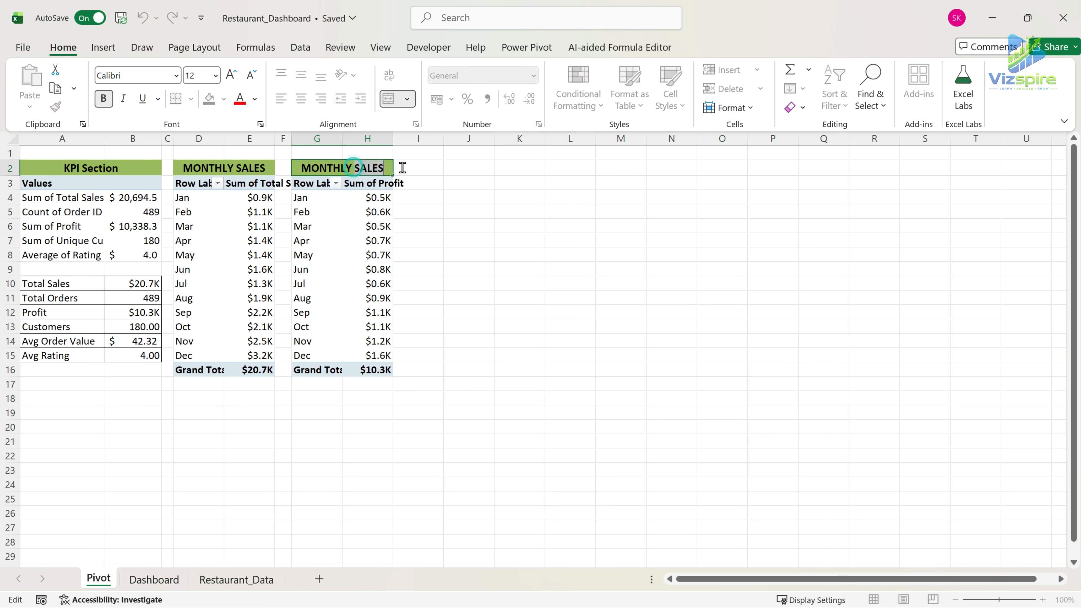
{"action": "key", "text": "BackSpace"}
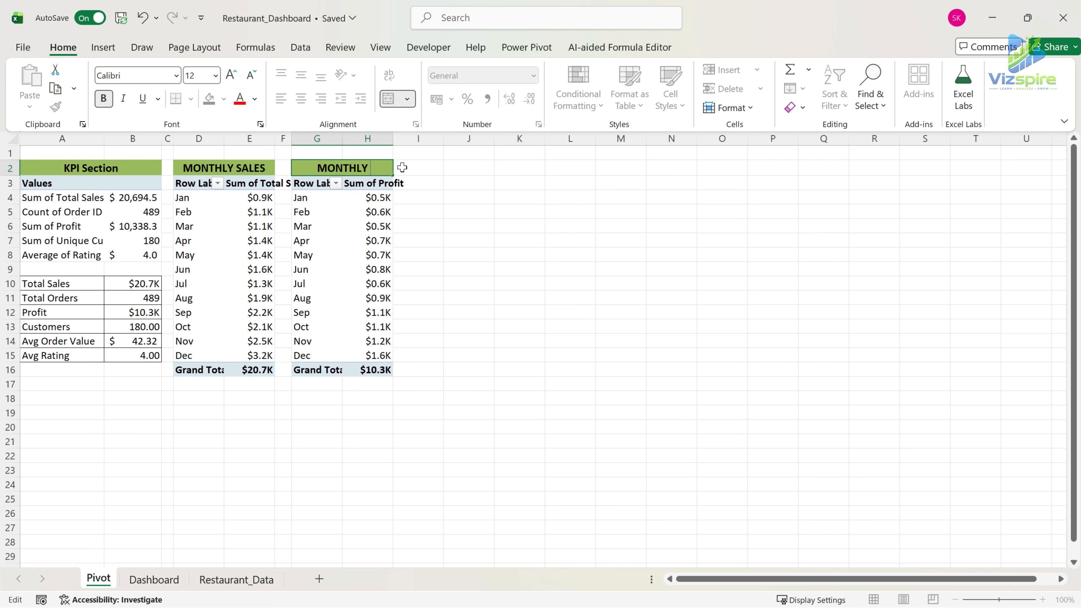
{"action": "type", "text": "PROFIT"}
Format the profit values in H4:H16 as US dollar accounting with no decimal places.
{"action": "left_click_drag", "start_coordinate": [380, 198], "coordinate": [386, 371]}
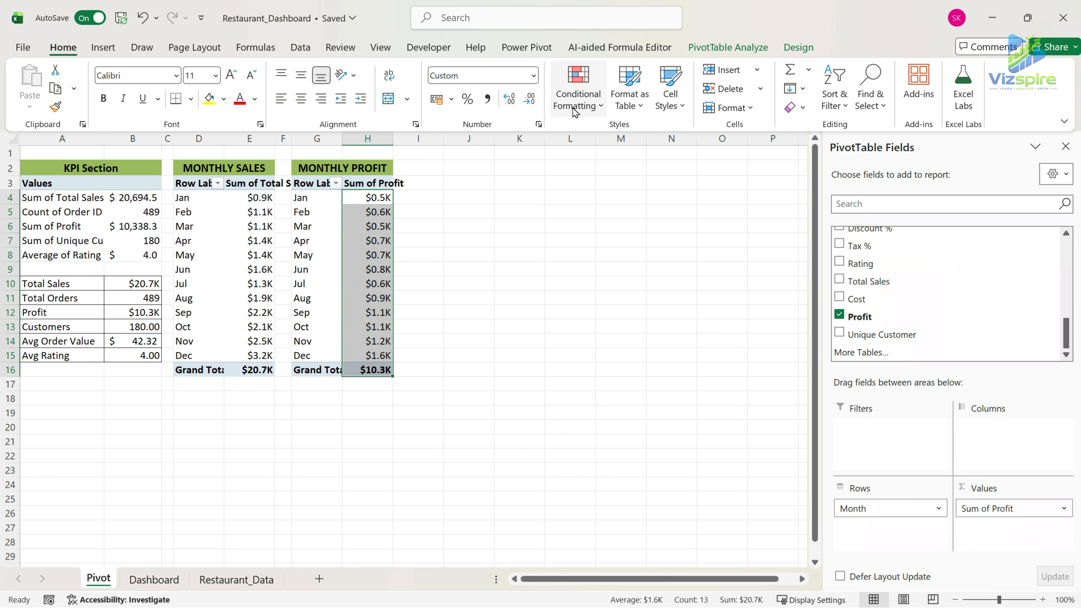
{"action": "left_click", "coordinate": [533, 78]}
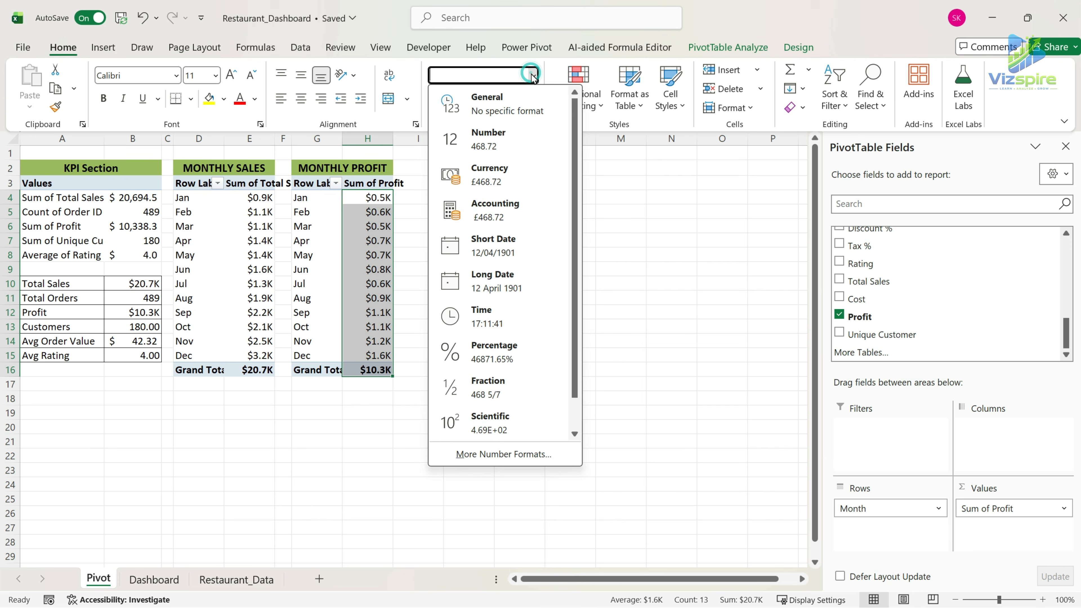
{"action": "left_click", "coordinate": [511, 102]}
{"action": "left_click", "coordinate": [452, 101]}
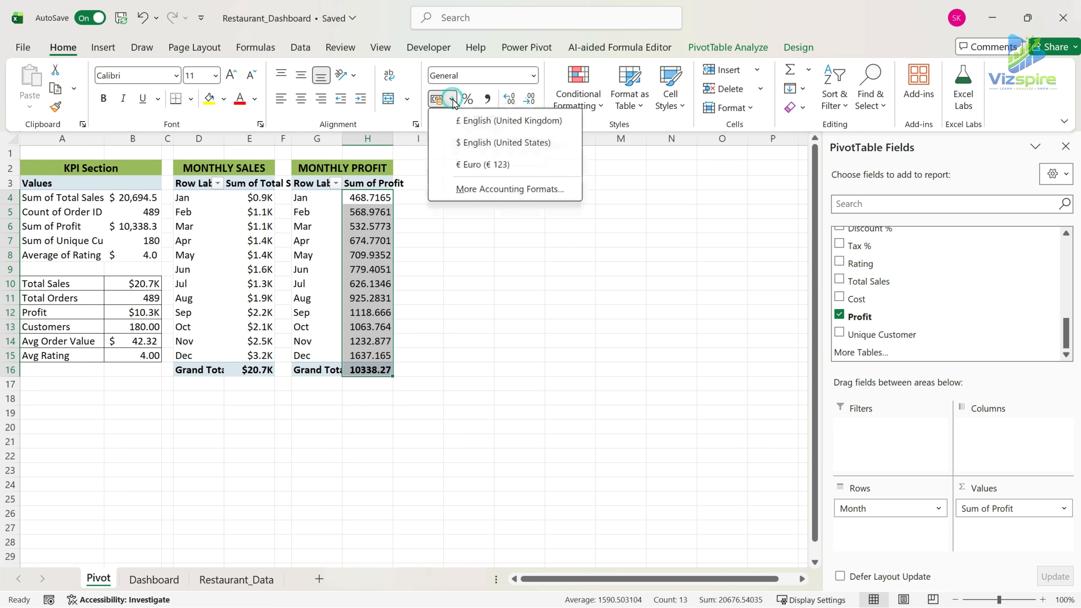
{"action": "left_click", "coordinate": [479, 141]}
{"action": "left_click", "coordinate": [529, 99]}
{"action": "left_click", "coordinate": [529, 99]}
{"action": "left_click", "coordinate": [510, 99]}
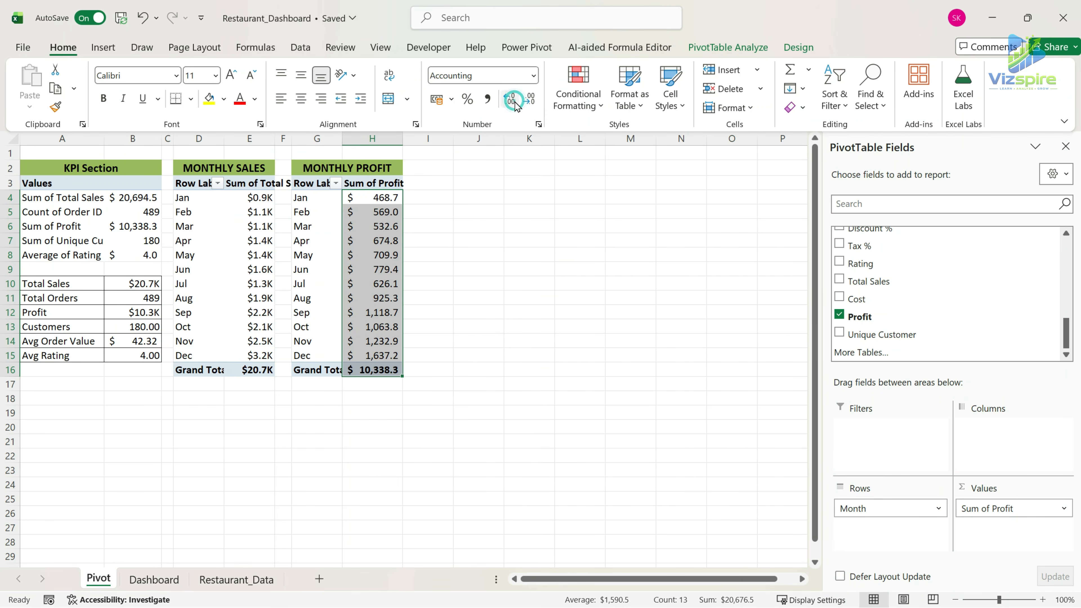
{"action": "left_click", "coordinate": [533, 99]}
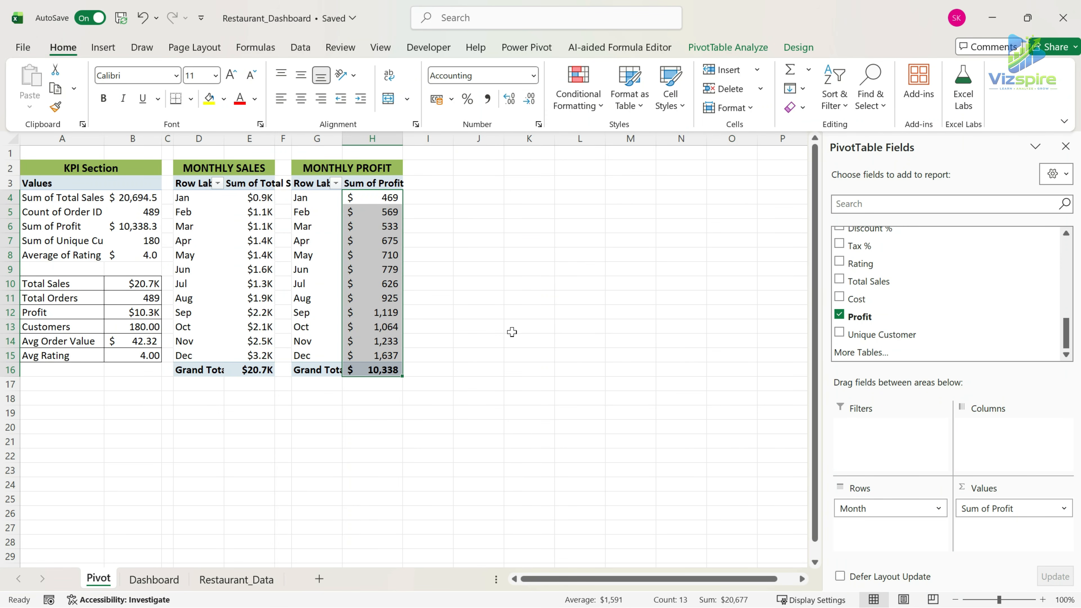
Create a clustered column PivotChart from the monthly profit PivotTable and move it to the Dashboard sheet's middle chart panel.
{"action": "left_click", "coordinate": [308, 184]}
{"action": "left_click", "coordinate": [102, 47]}
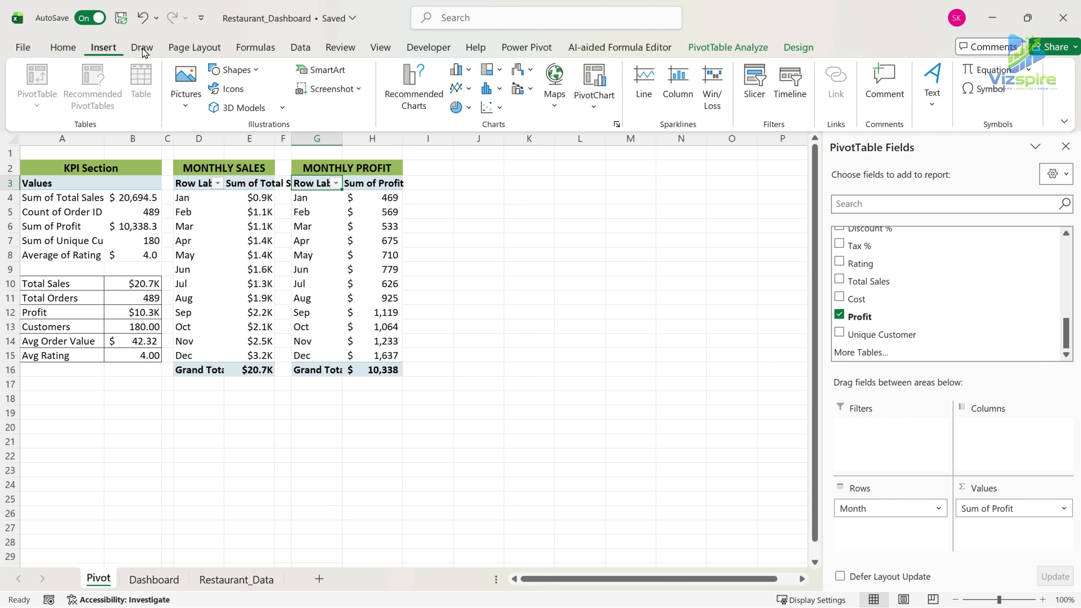
{"action": "left_click", "coordinate": [420, 93]}
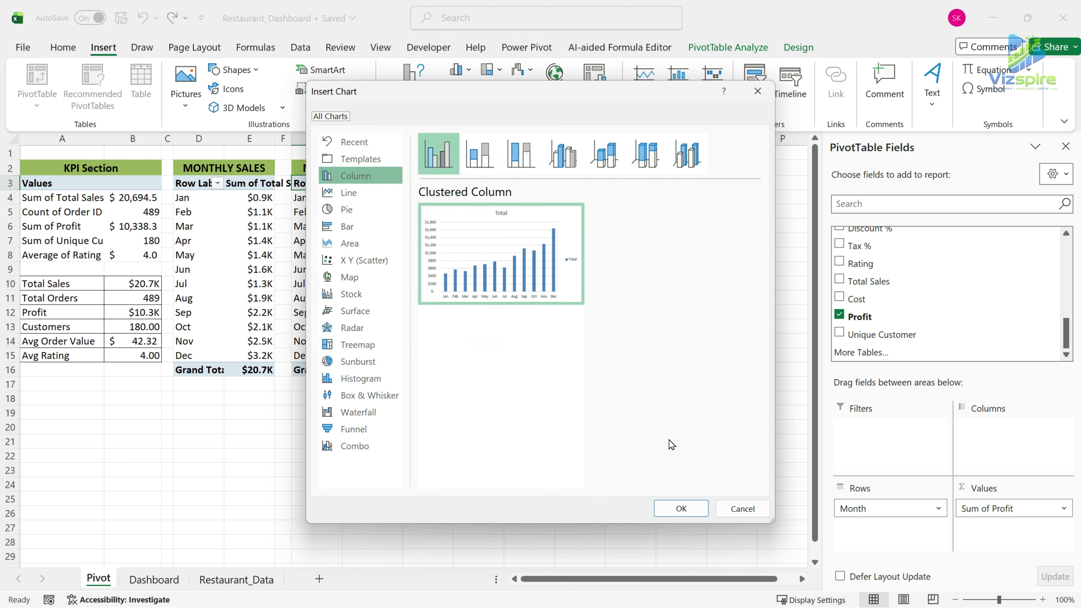
{"action": "left_click", "coordinate": [680, 508]}
{"action": "key", "text": "ctrl+x"}
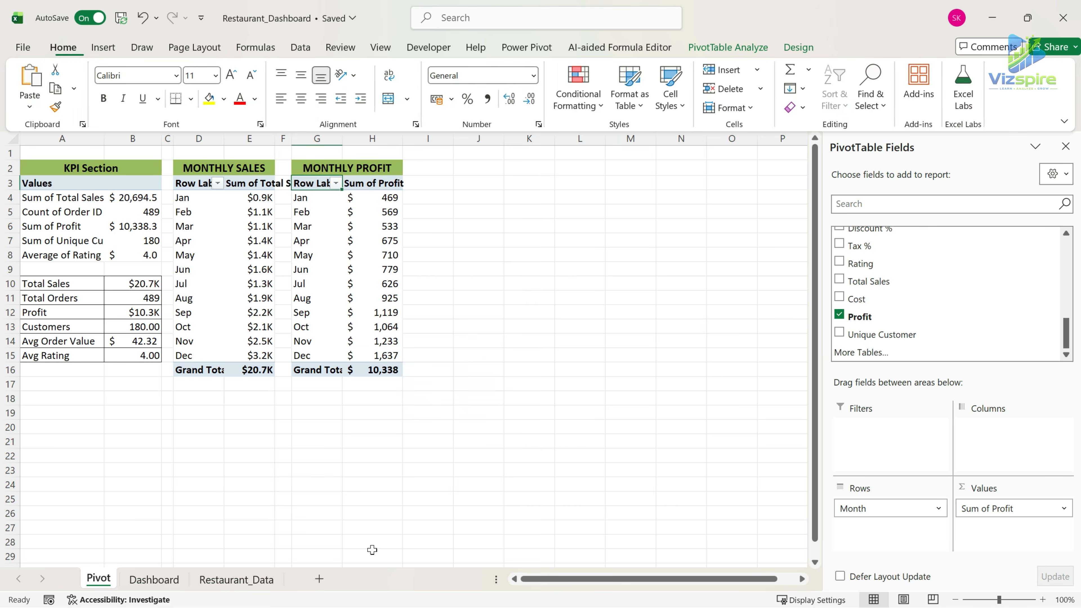
{"action": "left_click", "coordinate": [170, 580]}
{"action": "left_click", "coordinate": [676, 360]}
{"action": "key", "text": "ctrl+v"}
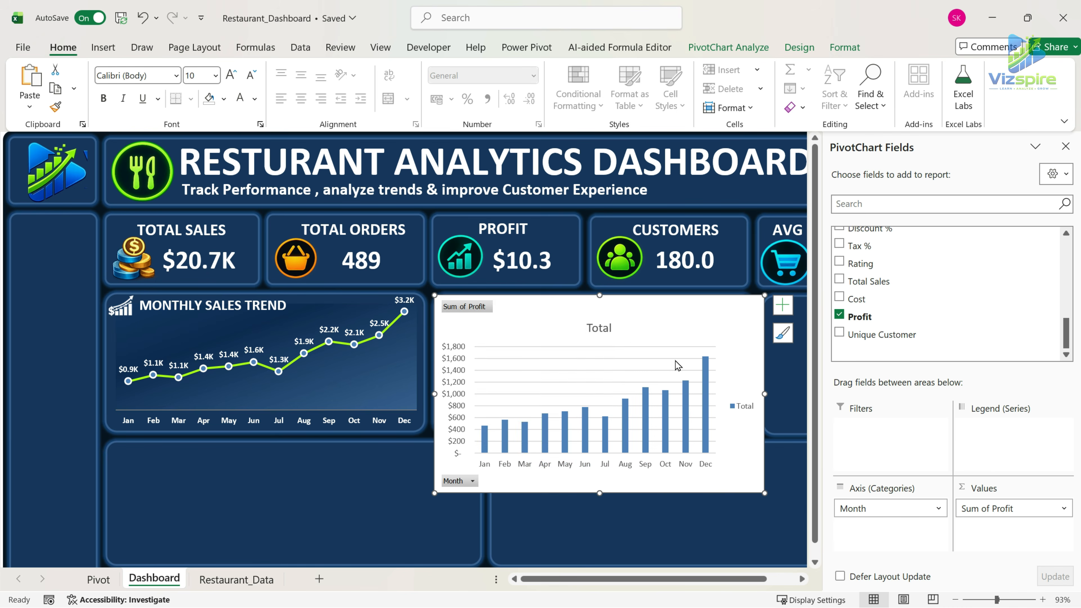
Hide all field buttons on the profit chart and delete its legend, gridlines, value axis and title.
{"action": "right_click", "coordinate": [476, 312]}
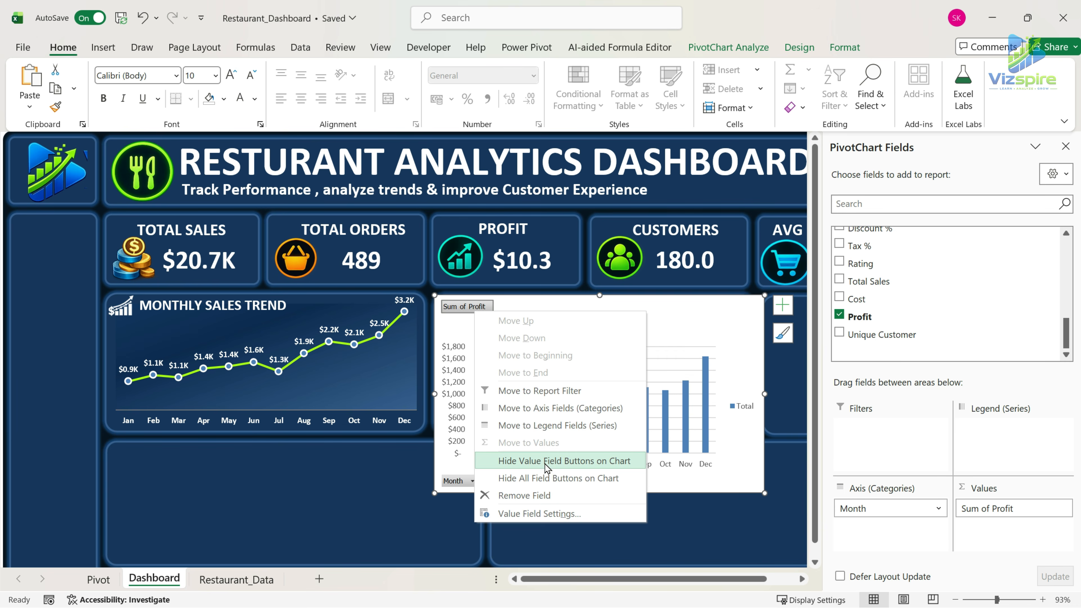
{"action": "left_click", "coordinate": [548, 478]}
{"action": "left_click", "coordinate": [669, 331]}
{"action": "key", "text": "Delete"}
{"action": "left_click", "coordinate": [458, 342]}
{"action": "key", "text": "Delete"}
{"action": "left_click_drag", "start_coordinate": [652, 320], "coordinate": [659, 288]}
{"action": "left_click", "coordinate": [596, 277]}
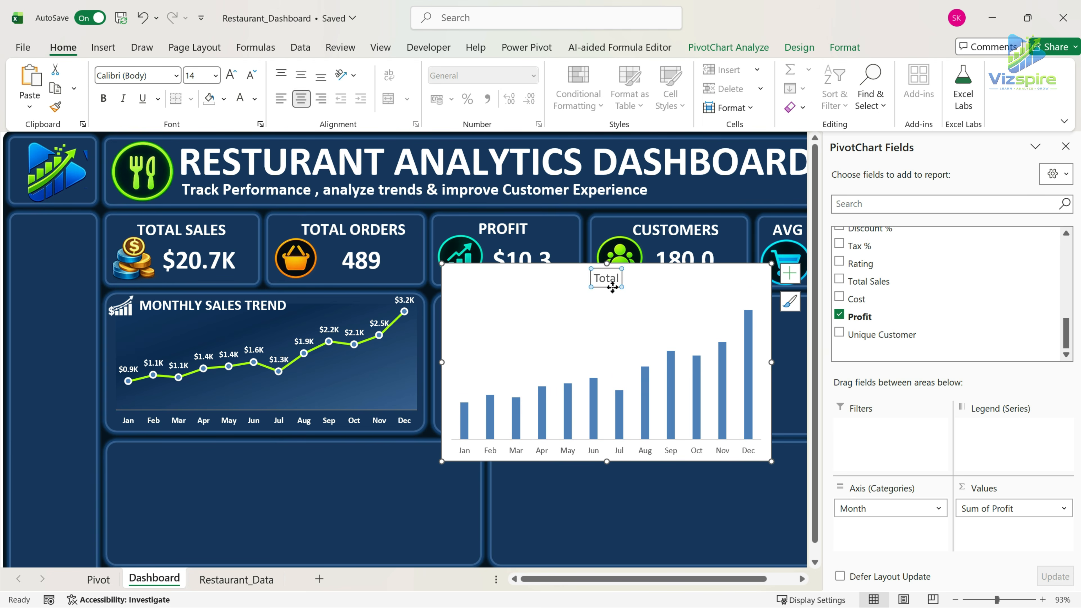
{"action": "key", "text": "Delete"}
Remove the fill and outline of the profit chart area.
{"action": "left_click", "coordinate": [1066, 146]}
{"action": "left_click", "coordinate": [844, 47]}
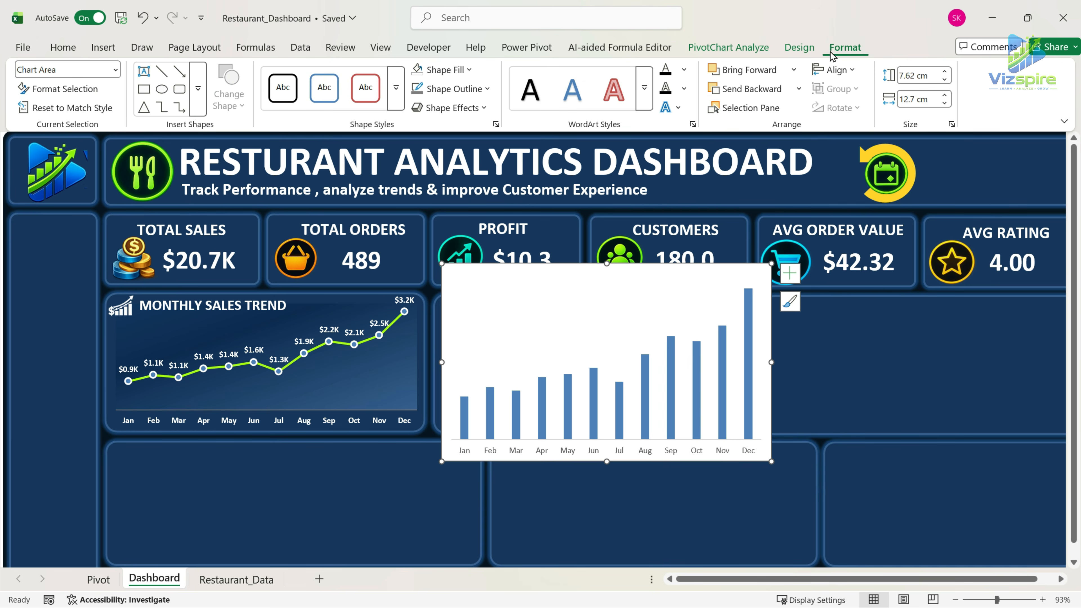
{"action": "left_click", "coordinate": [442, 69]}
{"action": "left_click", "coordinate": [490, 89]}
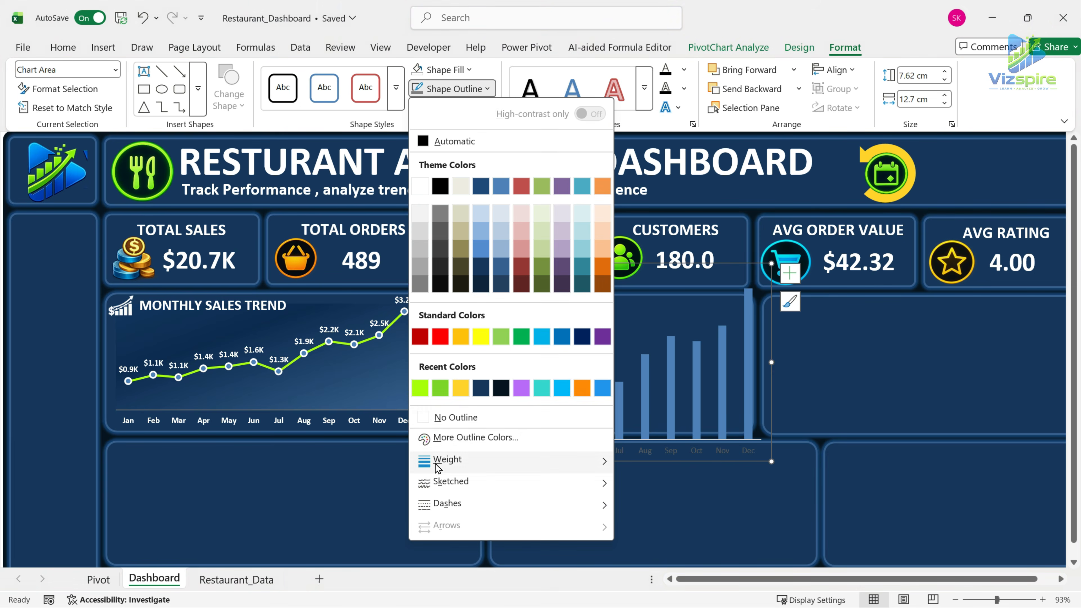
{"action": "left_click", "coordinate": [432, 418]}
Resize the profit chart to about 5.27 cm by 12 cm and fit it inside the middle panel.
{"action": "left_click_drag", "start_coordinate": [772, 461], "coordinate": [752, 435]}
{"action": "left_click_drag", "start_coordinate": [599, 292], "coordinate": [599, 297]}
{"action": "left_click_drag", "start_coordinate": [447, 365], "coordinate": [439, 366]}
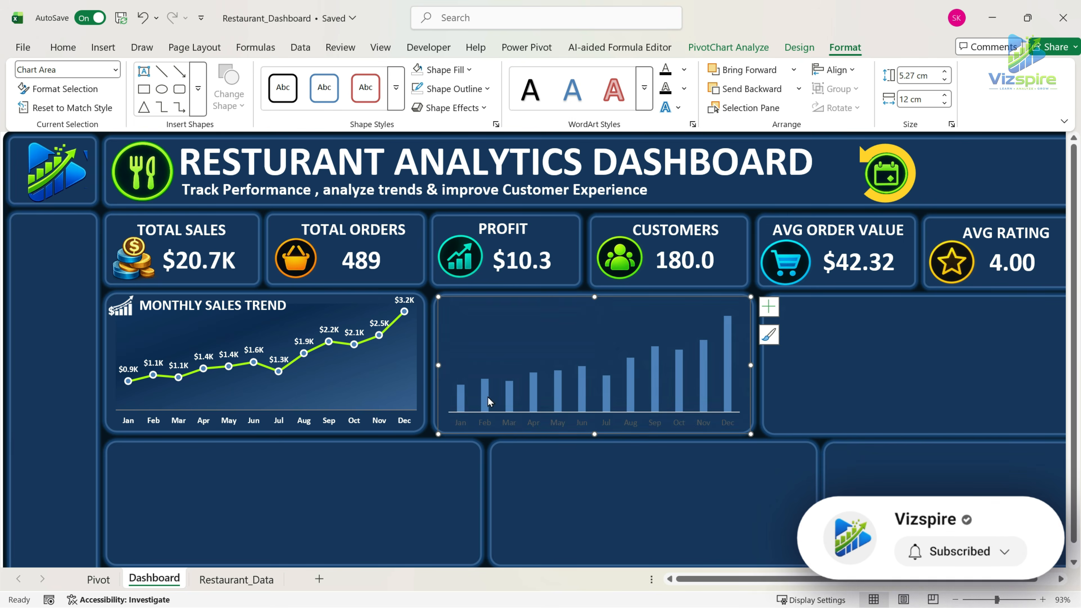
Make the profit chart's month axis labels bold and white.
{"action": "left_click", "coordinate": [487, 421]}
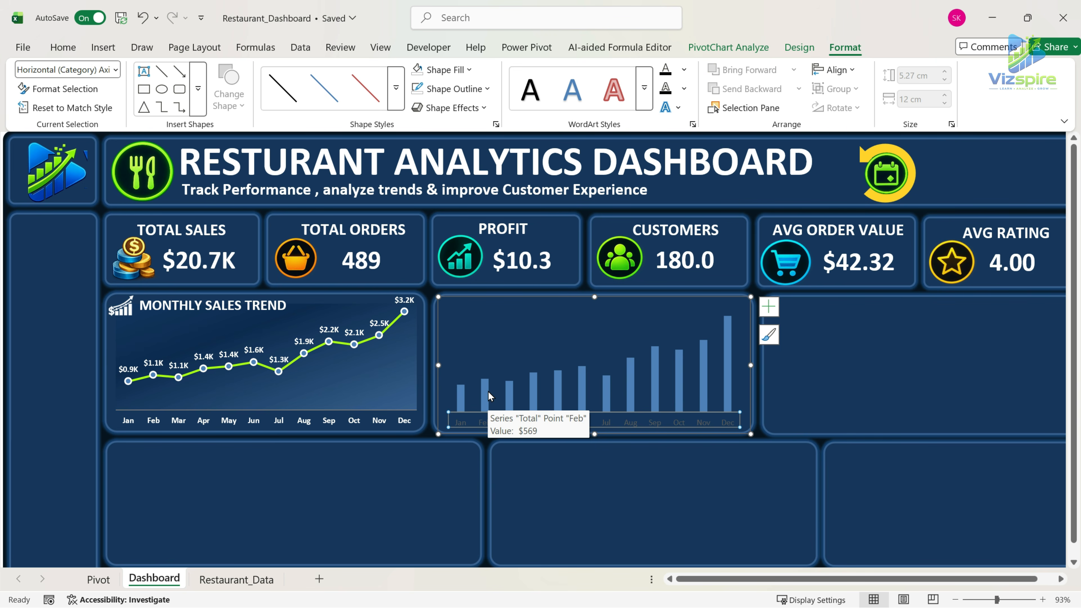
{"action": "left_click", "coordinate": [53, 51]}
{"action": "left_click", "coordinate": [105, 100]}
{"action": "left_click", "coordinate": [240, 99]}
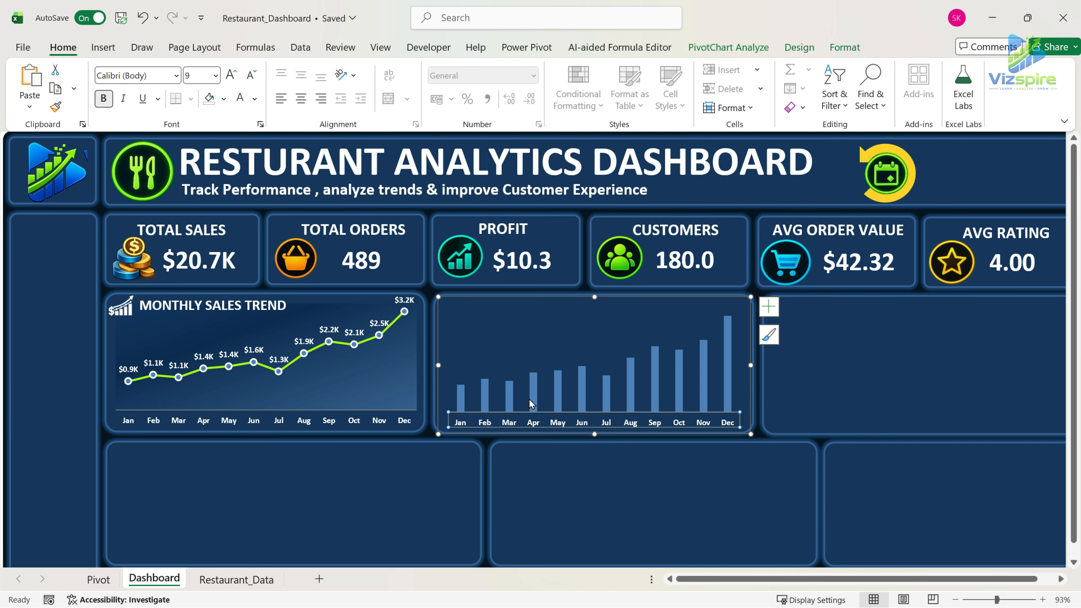
Set the outline of the profit chart's horizontal axis line to grey.
{"action": "left_click", "coordinate": [511, 397]}
{"action": "left_click", "coordinate": [534, 419]}
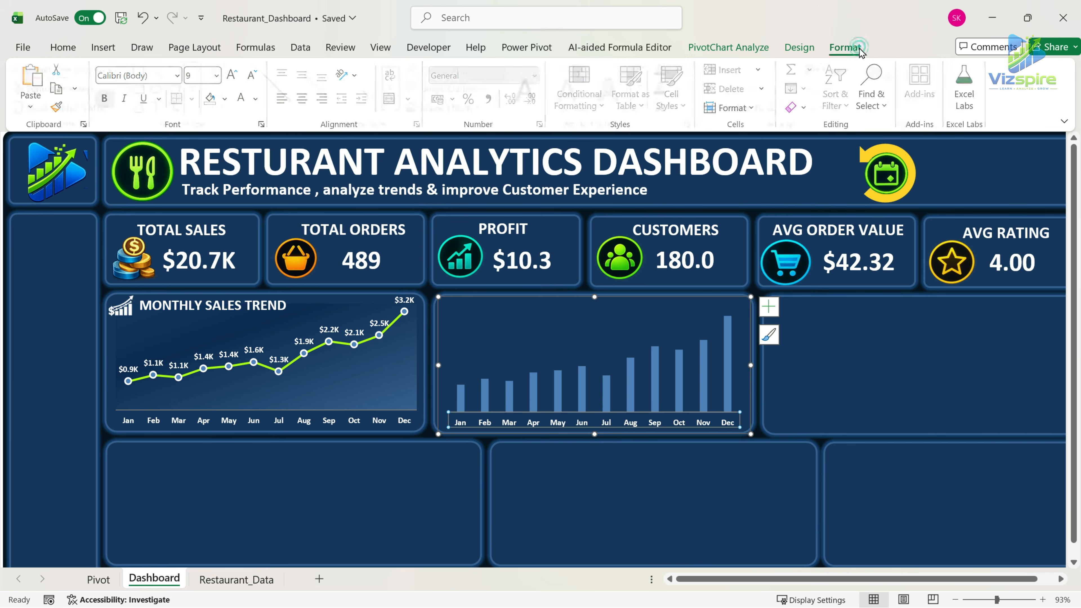
{"action": "left_click", "coordinate": [845, 47]}
{"action": "left_click", "coordinate": [488, 88]}
{"action": "left_click", "coordinate": [439, 217]}
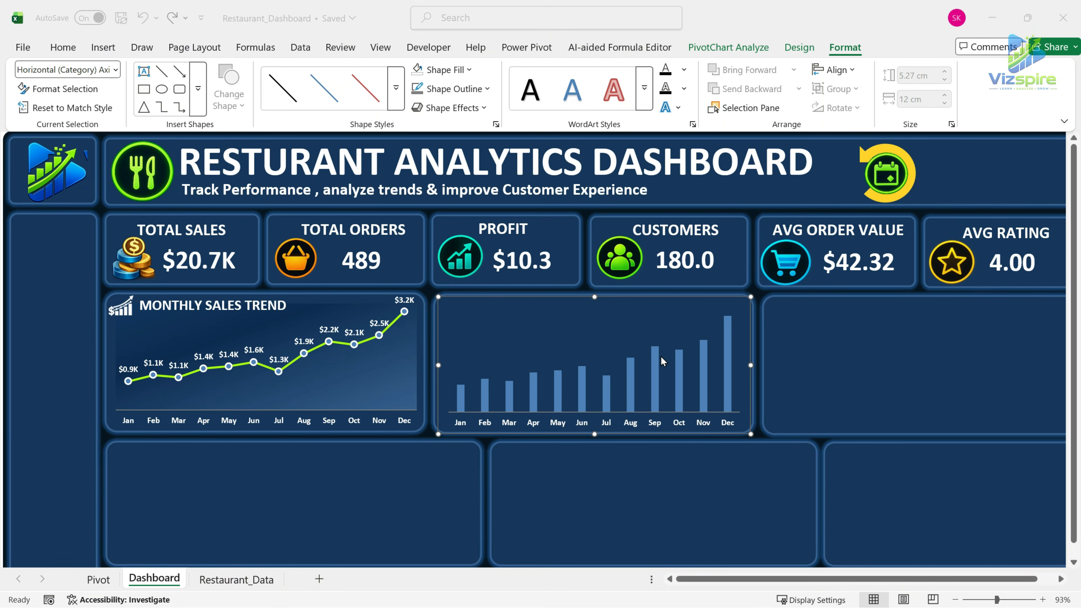
Set the gap width of the monthly profit columns to 70%.
{"action": "left_click", "coordinate": [656, 356]}
{"action": "right_click", "coordinate": [656, 358]}
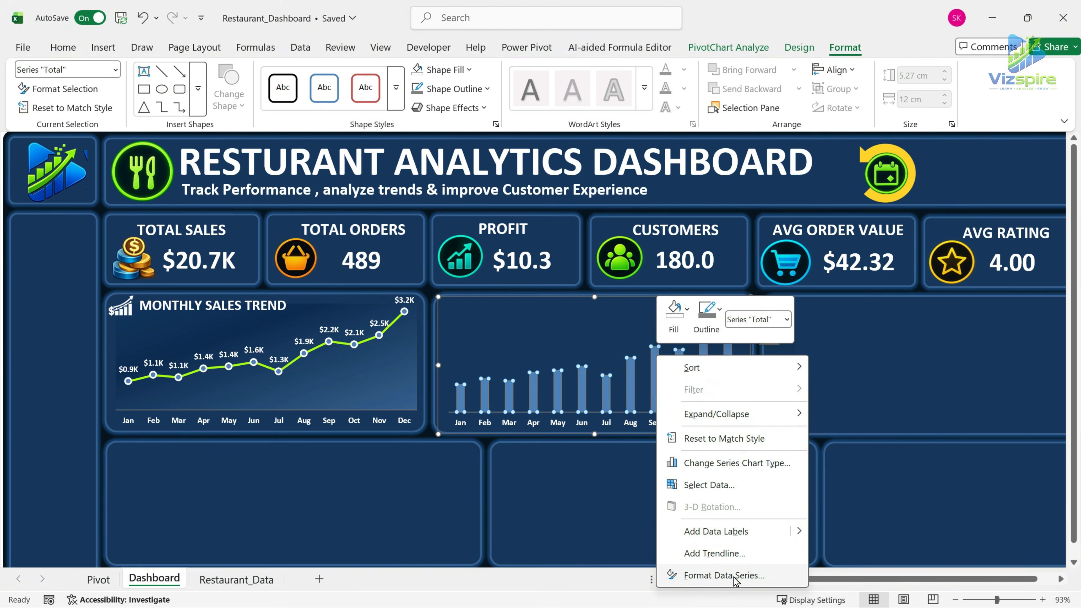
{"action": "left_click", "coordinate": [724, 578]}
{"action": "left_click", "coordinate": [903, 348]}
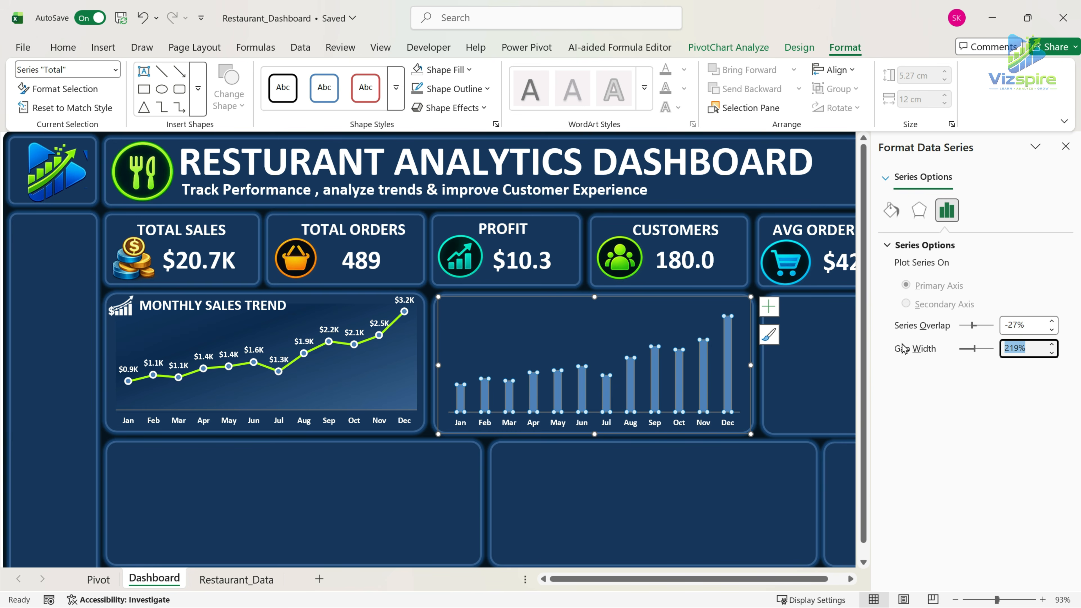
{"action": "key", "text": "Return"}
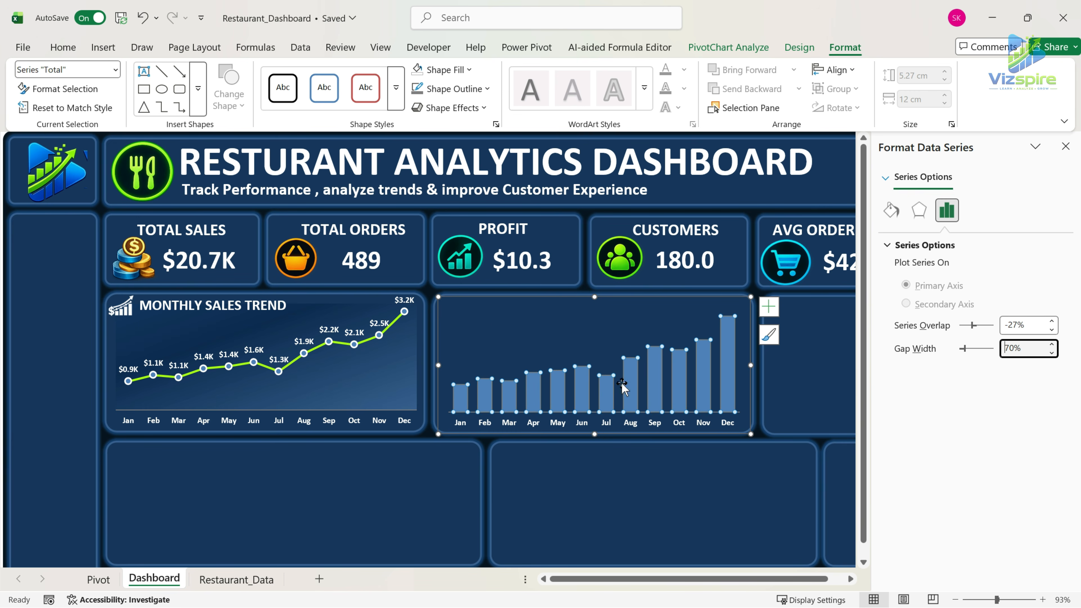
Fill the monthly profit columns with orange.
{"action": "left_click", "coordinate": [64, 47]}
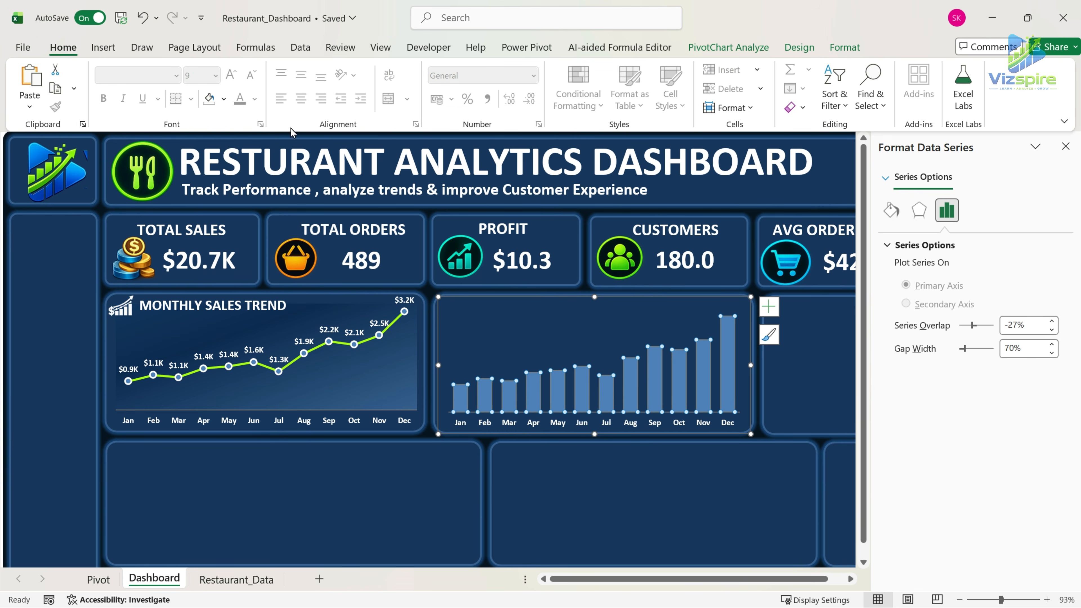
{"action": "left_click", "coordinate": [223, 99]}
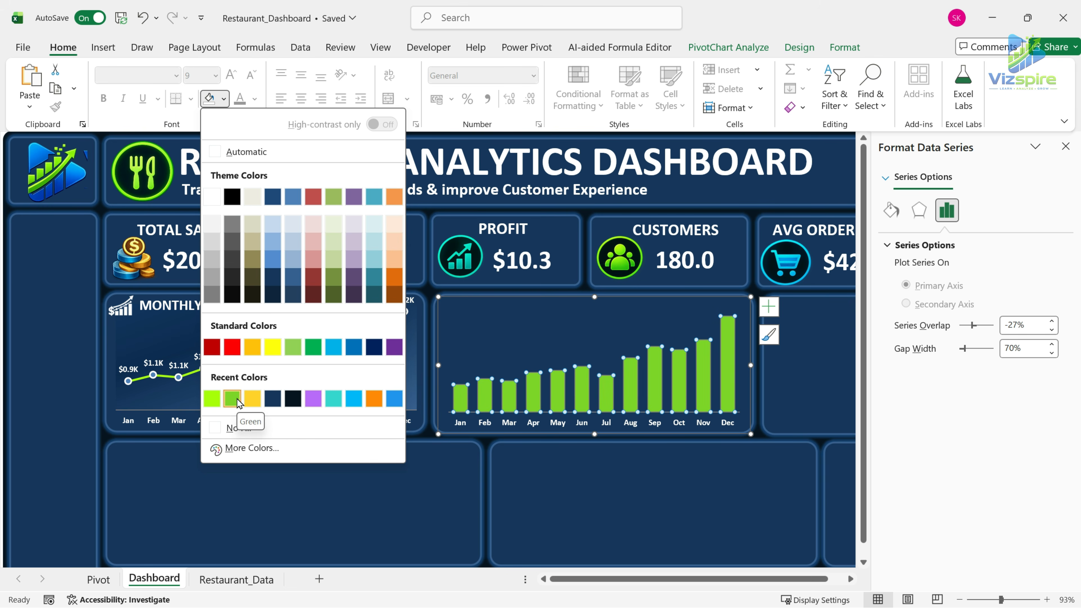
{"action": "key", "text": "Escape"}
Add data labels to the monthly profit columns and make them bold and white.
{"action": "left_click", "coordinate": [769, 307]}
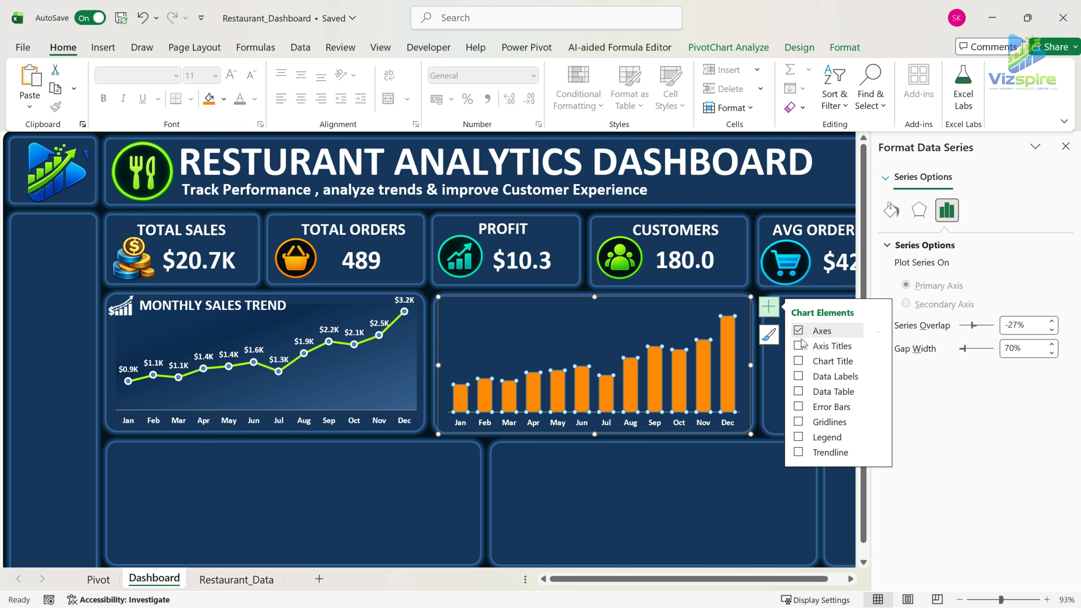
{"action": "left_click", "coordinate": [798, 376]}
{"action": "left_click", "coordinate": [103, 99]}
{"action": "left_click", "coordinate": [241, 98]}
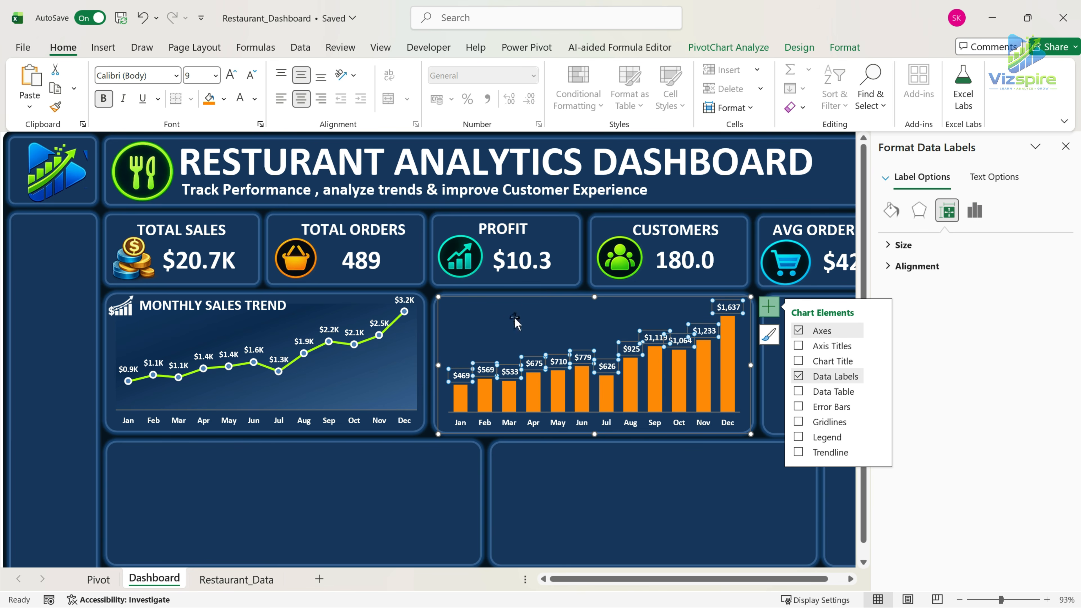
{"action": "left_click", "coordinate": [642, 488]}
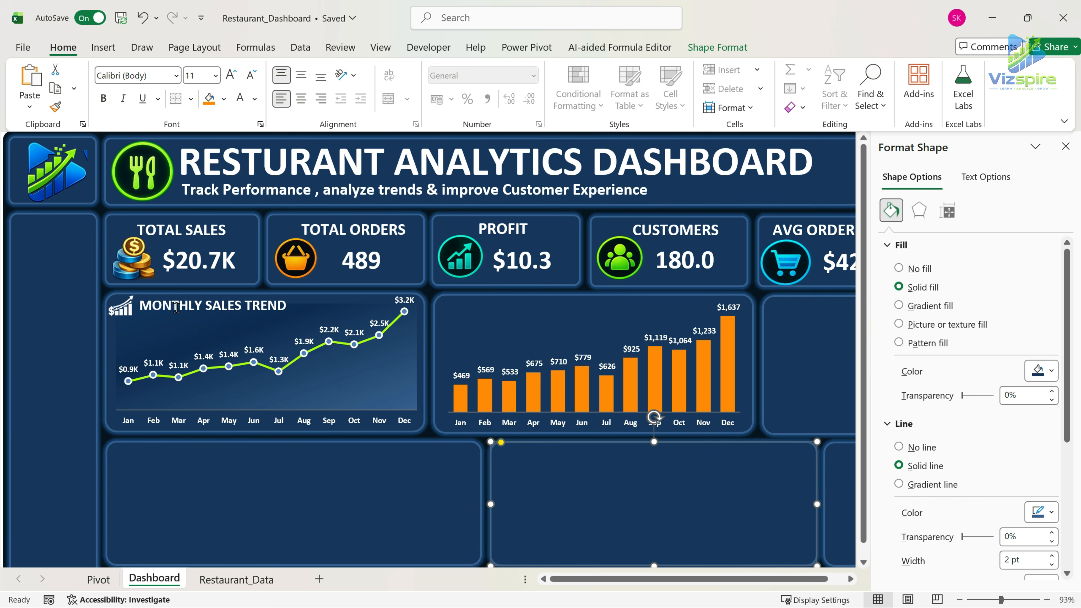
Paste the copied title text box into the profit chart and change its text to MONTHLY PROFIT TREND.
{"action": "left_click", "coordinate": [621, 303]}
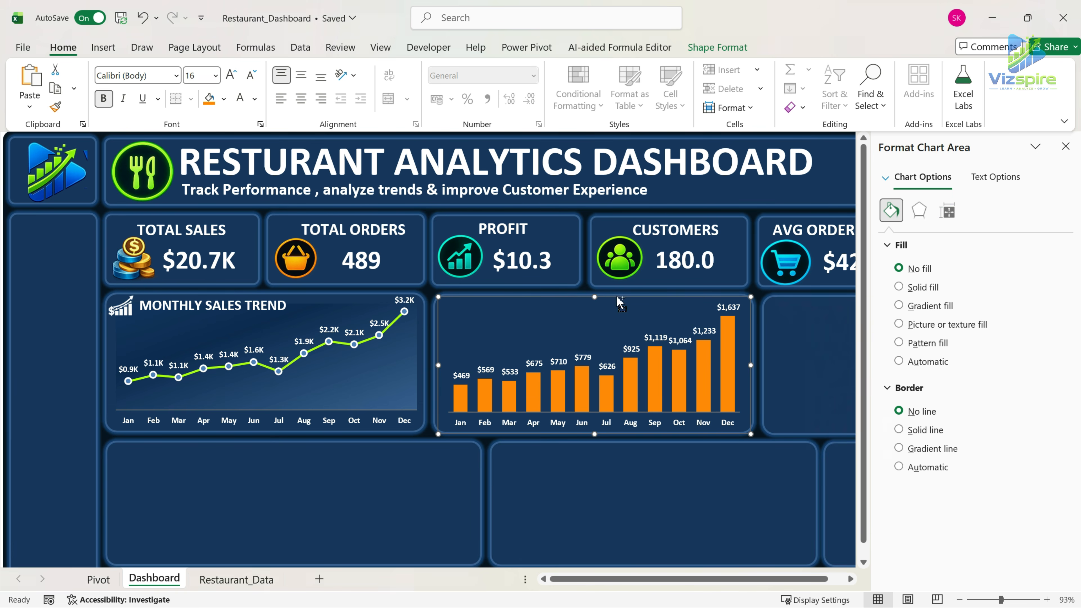
{"action": "key", "text": "ctrl+v"}
{"action": "double_click", "coordinate": [527, 315]}
{"action": "key", "text": "Delete"}
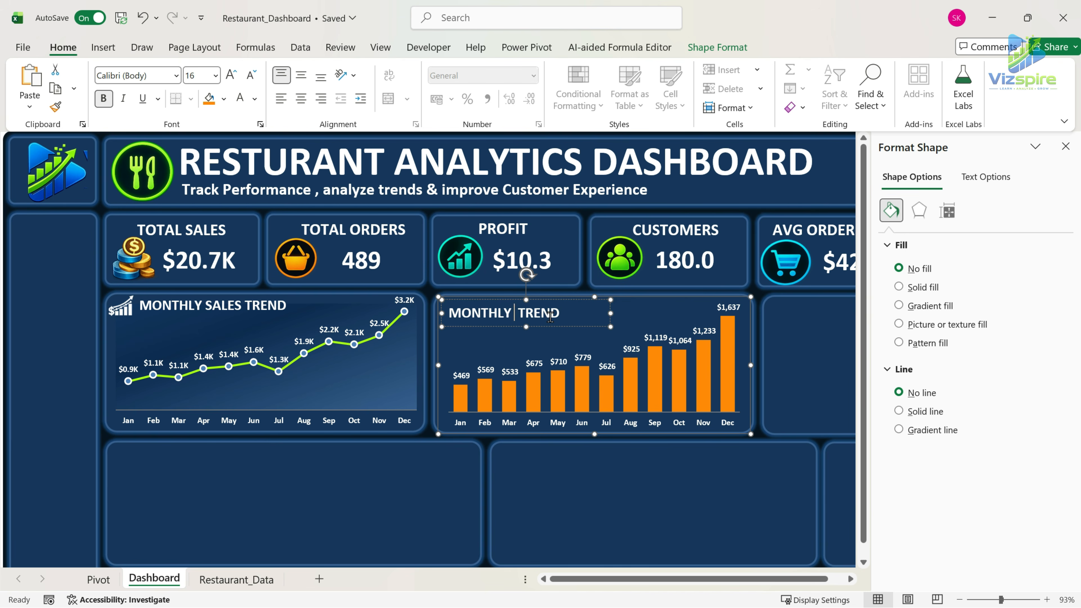
{"action": "type", "text": "pROFIT"}
{"action": "key", "text": "BackSpace"}
{"action": "type", "text": "P"}
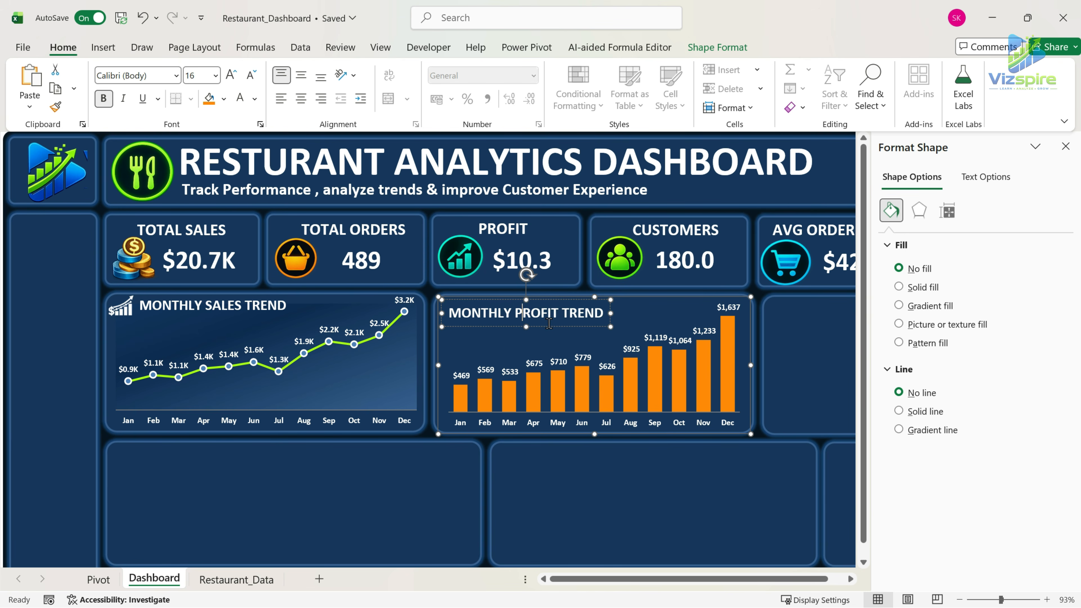
Widen and position the profit chart's title at its upper edge, with a white coin-stack icon in front of it.
{"action": "left_click_drag", "start_coordinate": [611, 313], "coordinate": [621, 313]}
{"action": "left_click", "coordinate": [551, 319]}
{"action": "left_click_drag", "start_coordinate": [531, 327], "coordinate": [598, 317]}
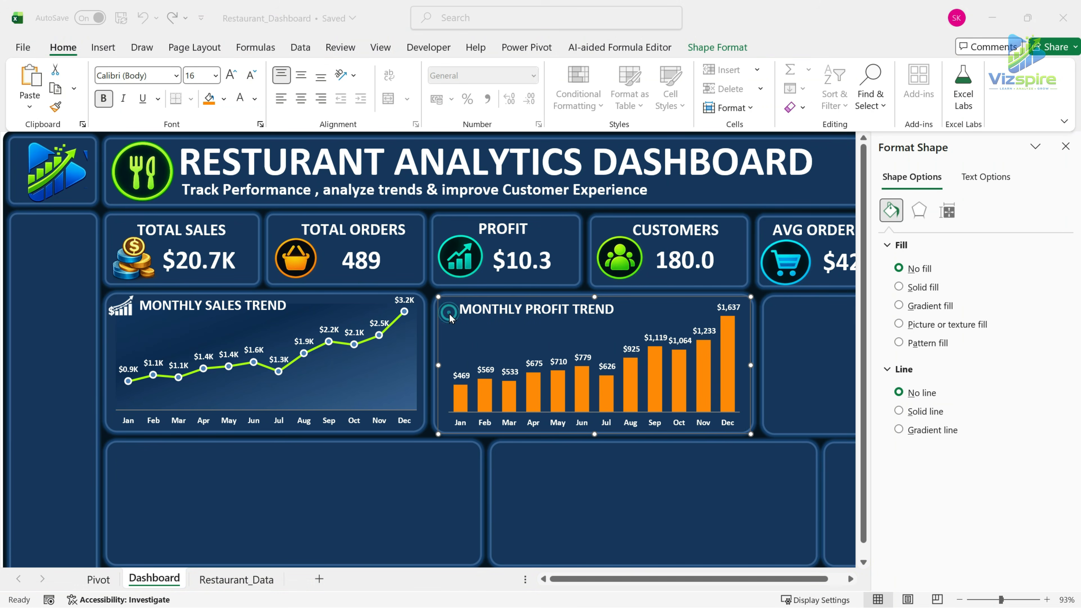
{"action": "left_click", "coordinate": [453, 315]}
{"action": "left_click", "coordinate": [511, 334]}
{"action": "left_click_drag", "start_coordinate": [530, 301], "coordinate": [542, 312]}
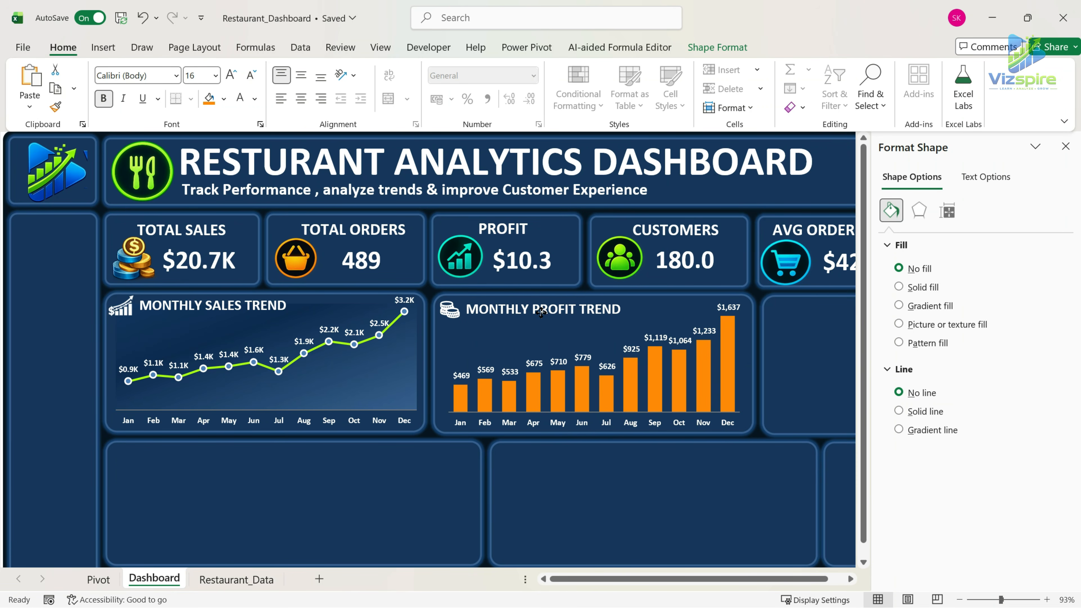
{"action": "left_click", "coordinate": [743, 486]}
{"action": "left_click", "coordinate": [813, 364]}
{"action": "left_click", "coordinate": [1064, 147]}
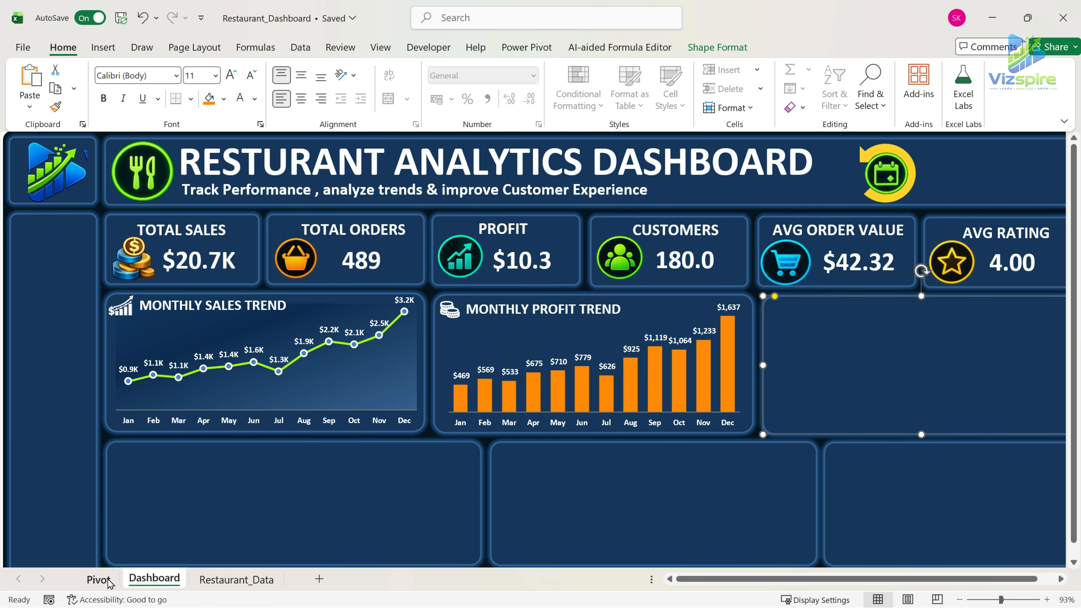
Copy the MONTHLY PROFIT pivot block on the Pivot sheet to cell J2, with column I narrowed as a spacer.
{"action": "left_click", "coordinate": [99, 579]}
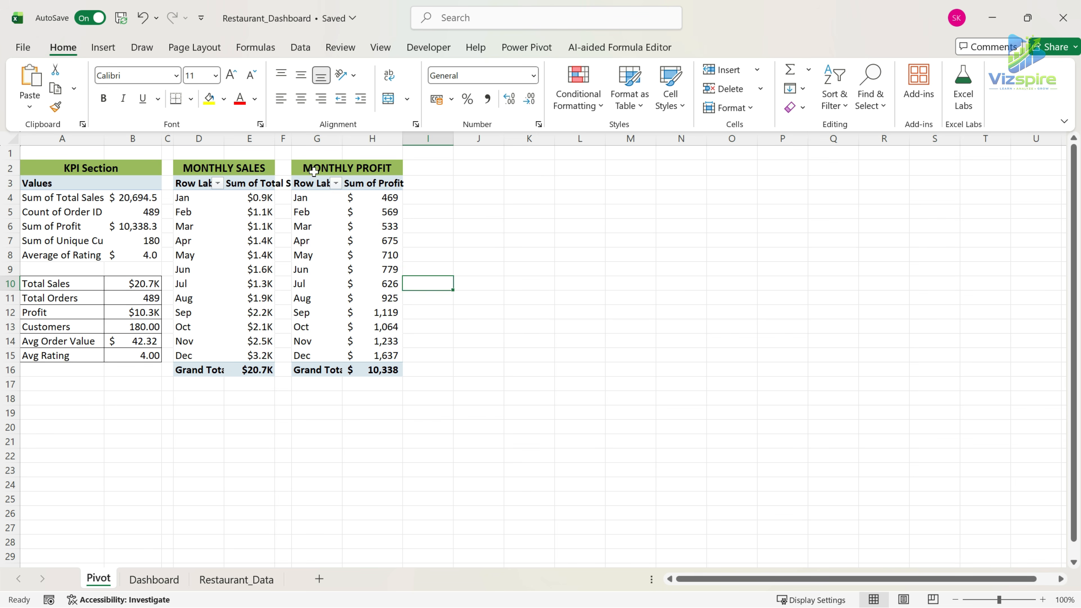
{"action": "left_click_drag", "start_coordinate": [315, 169], "coordinate": [374, 367]}
{"action": "key", "text": "ctrl+c"}
{"action": "left_click_drag", "start_coordinate": [450, 139], "coordinate": [417, 140]}
{"action": "left_click", "coordinate": [429, 169]}
{"action": "key", "text": "ctrl+v"}
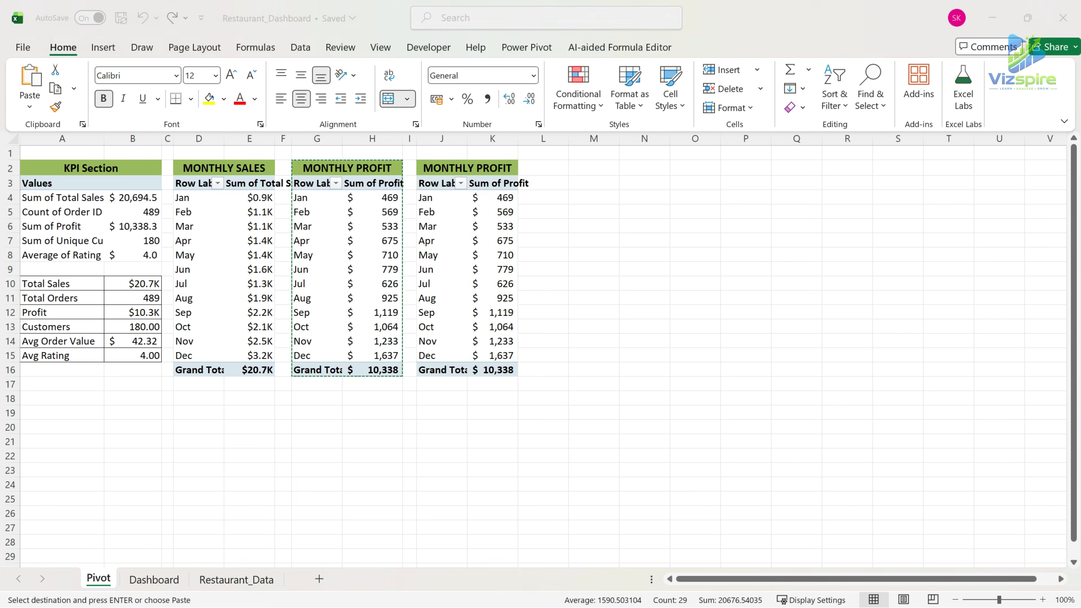
Change the copied pivot block's heading to CATEGORY SALES.
{"action": "double_click", "coordinate": [425, 169]}
{"action": "left_click_drag", "start_coordinate": [421, 169], "coordinate": [508, 170]}
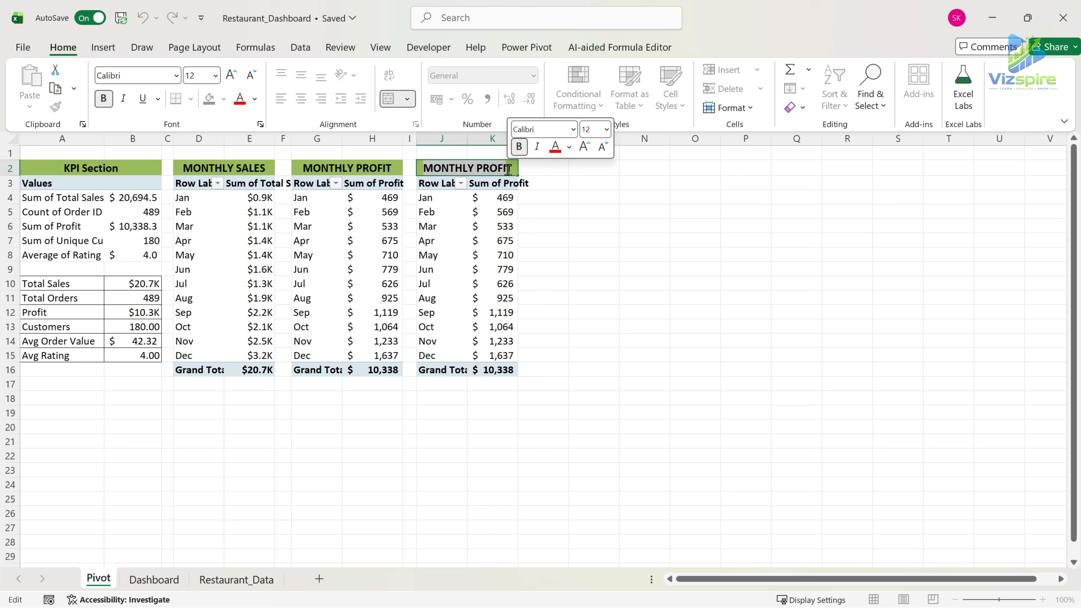
{"action": "key", "text": "BackSpace"}
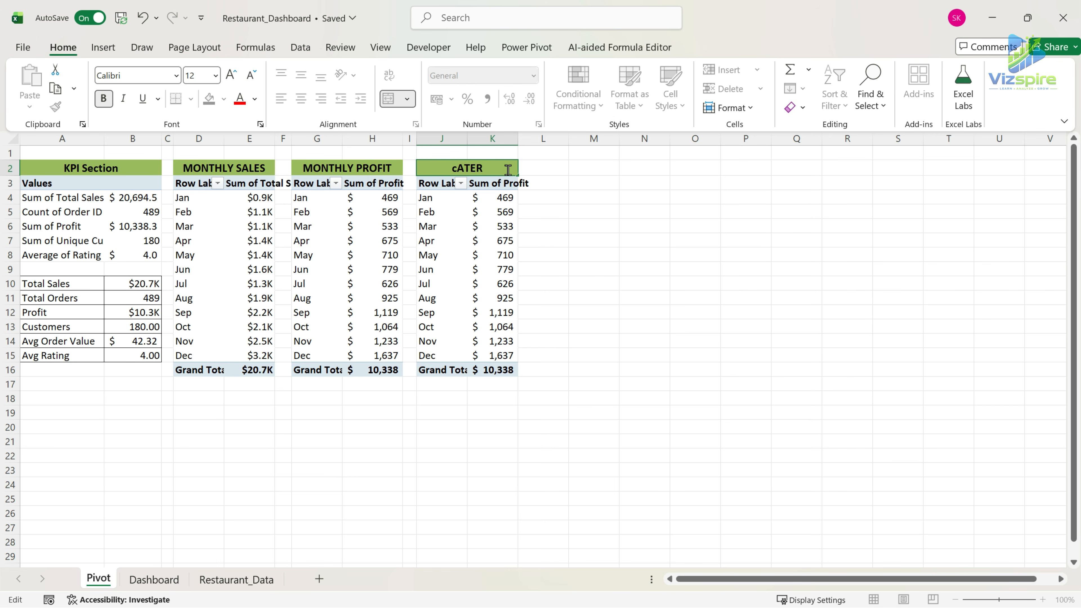
{"action": "type", "text": "CATEGORY SALES"}
{"action": "key", "text": "Return"}
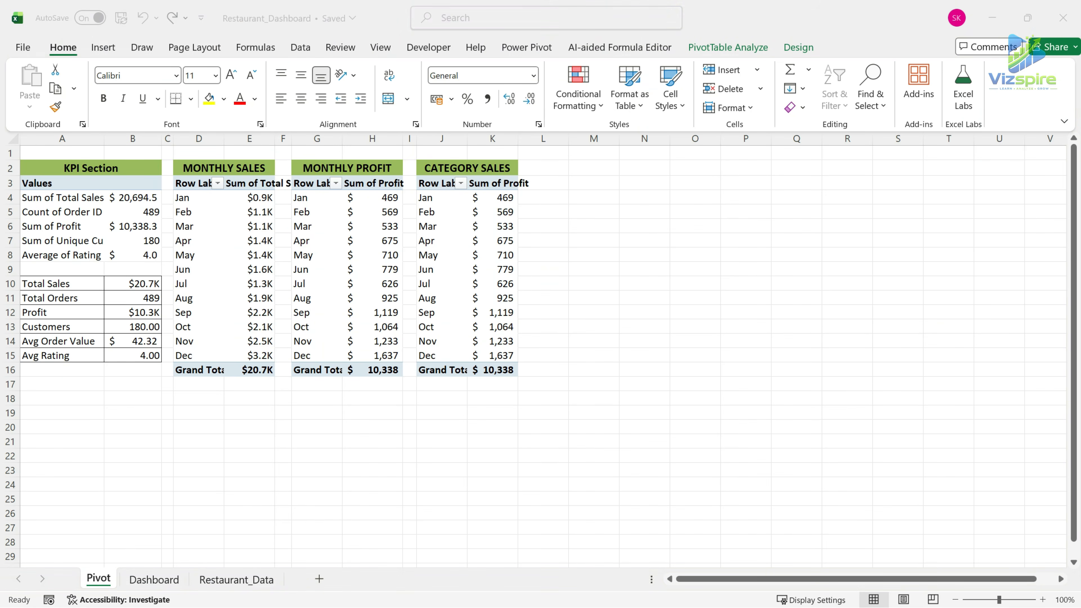
Replace Month with Food Category as the row field of the CATEGORY SALES PivotTable.
{"action": "left_click", "coordinate": [444, 185]}
{"action": "right_click", "coordinate": [445, 186]}
{"action": "left_click", "coordinate": [542, 331]}
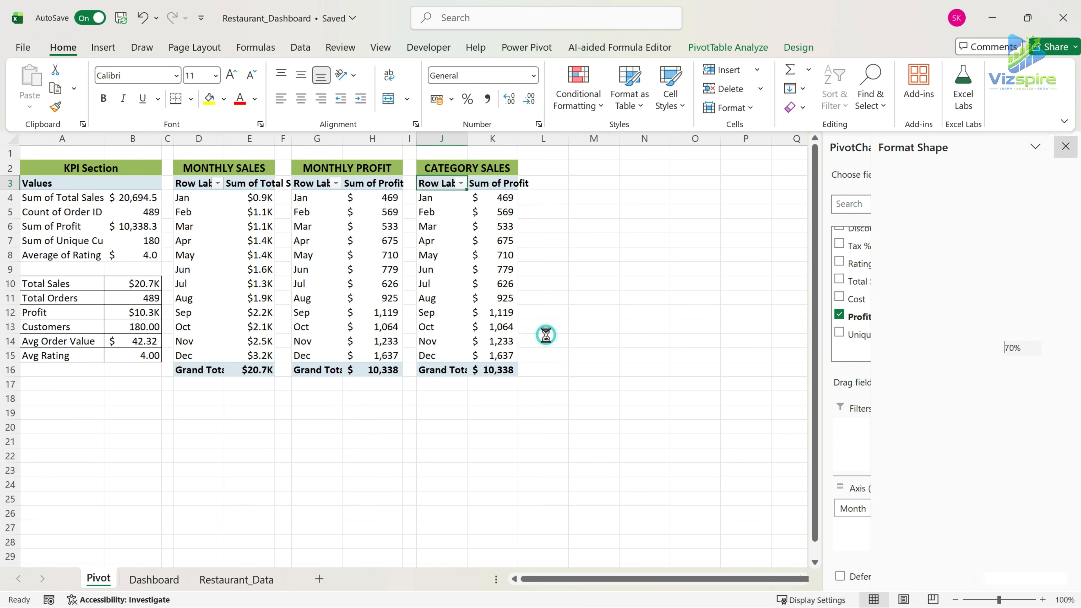
{"action": "left_click_drag", "start_coordinate": [872, 512], "coordinate": [741, 491]}
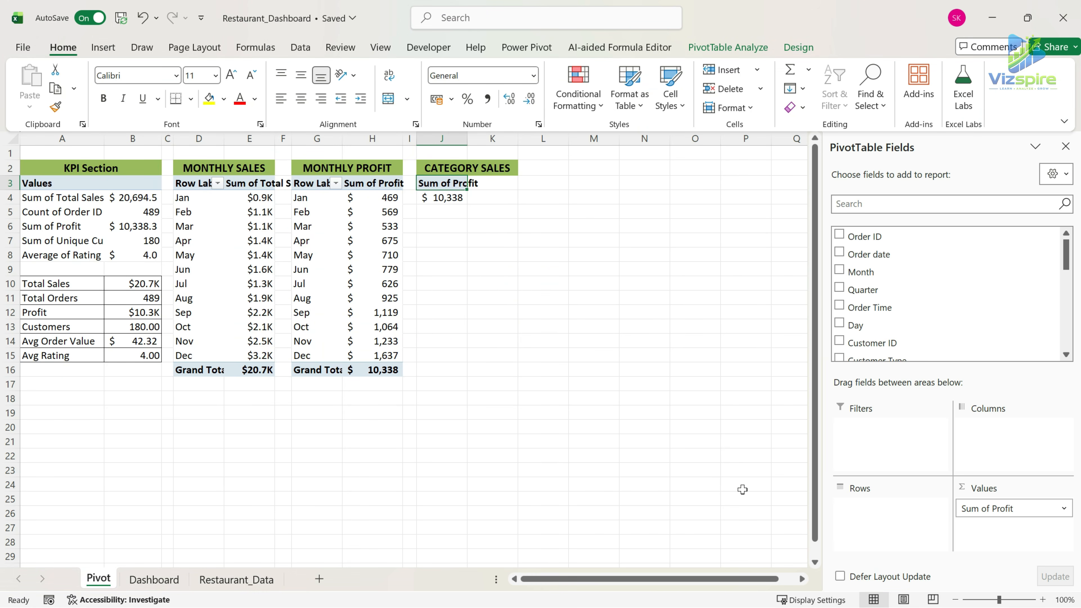
{"action": "scroll", "coordinate": [942, 325], "scroll_direction": "down", "scroll_amount": 5}
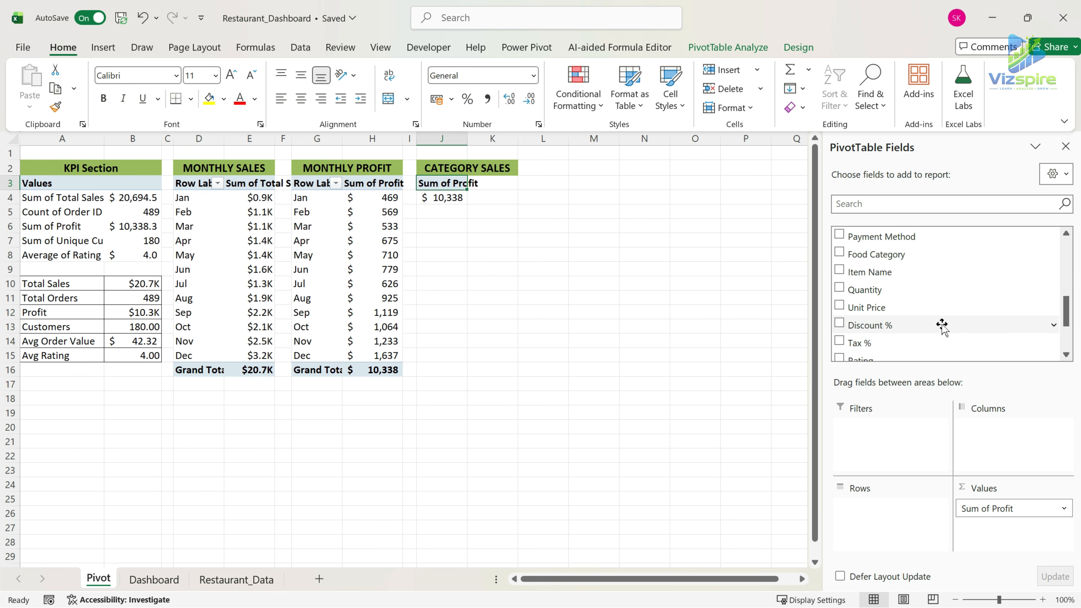
{"action": "left_click_drag", "start_coordinate": [903, 254], "coordinate": [916, 513]}
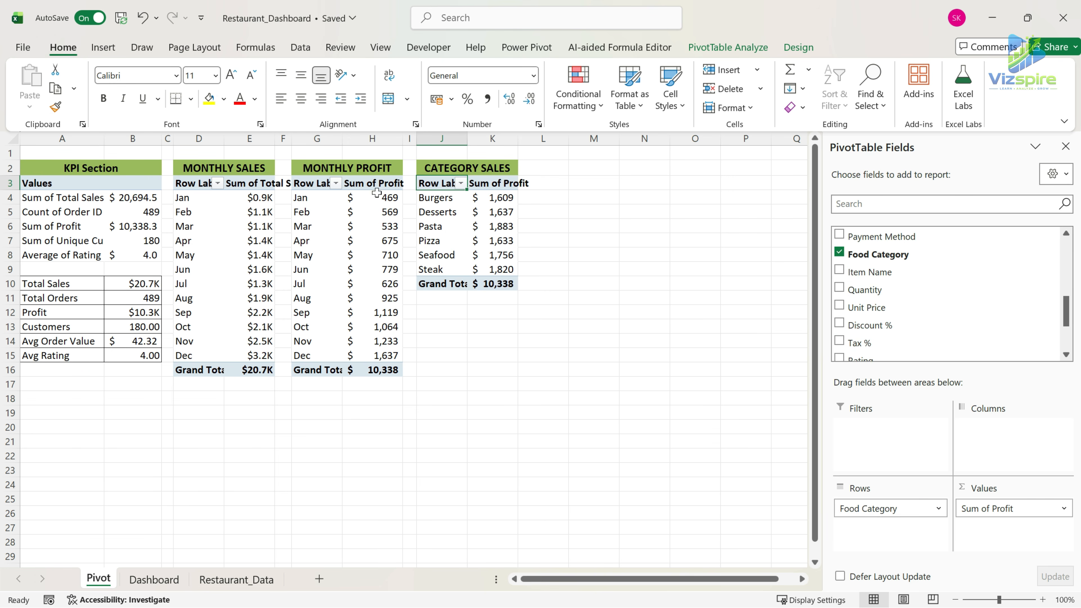
Replace Sum of Profit with Sum of Total Sales as the value field of the CATEGORY SALES PivotTable.
{"action": "left_click_drag", "start_coordinate": [1024, 510], "coordinate": [766, 475]}
{"action": "scroll", "coordinate": [926, 336], "scroll_direction": "down", "scroll_amount": 3}
{"action": "scroll", "coordinate": [926, 336], "scroll_direction": "up", "scroll_amount": 5}
{"action": "scroll", "coordinate": [926, 337], "scroll_direction": "up", "scroll_amount": 2}
{"action": "scroll", "coordinate": [926, 336], "scroll_direction": "down", "scroll_amount": 7}
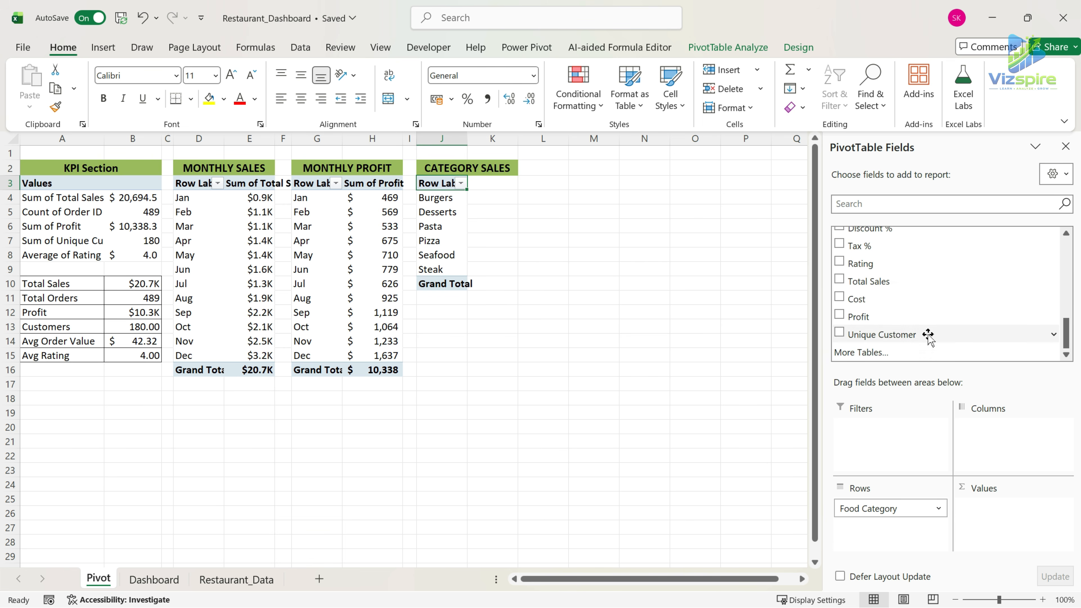
{"action": "left_click_drag", "start_coordinate": [864, 281], "coordinate": [987, 509]}
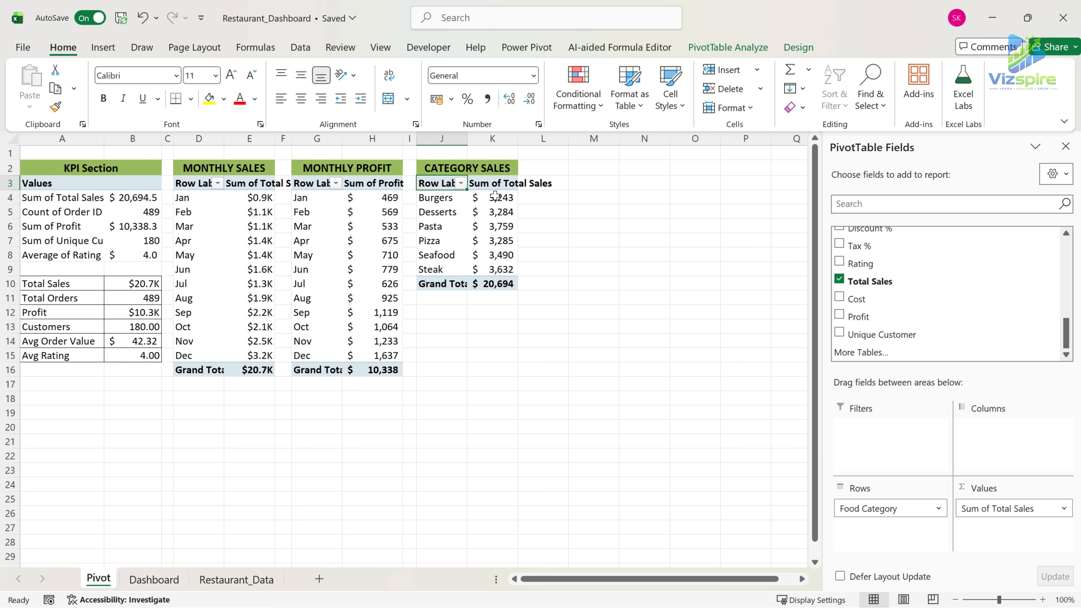
Apply the custom number format $#,##0.0,"K" to the category sales values in K4:K10.
{"action": "left_click_drag", "start_coordinate": [495, 196], "coordinate": [494, 284]}
{"action": "left_click", "coordinate": [534, 77]}
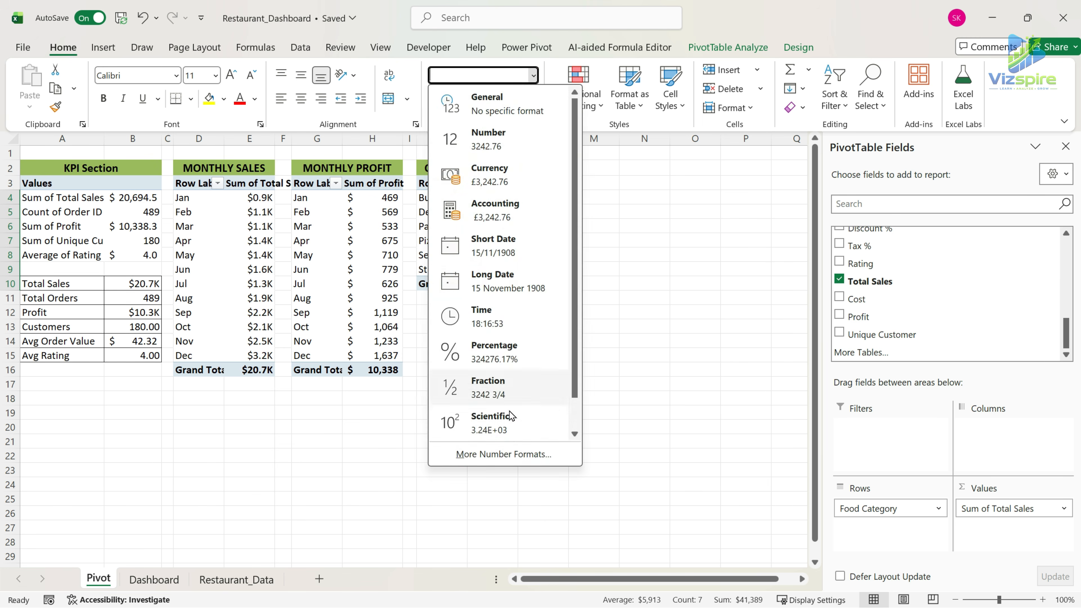
{"action": "left_click", "coordinate": [502, 452]}
{"action": "left_click", "coordinate": [420, 188]}
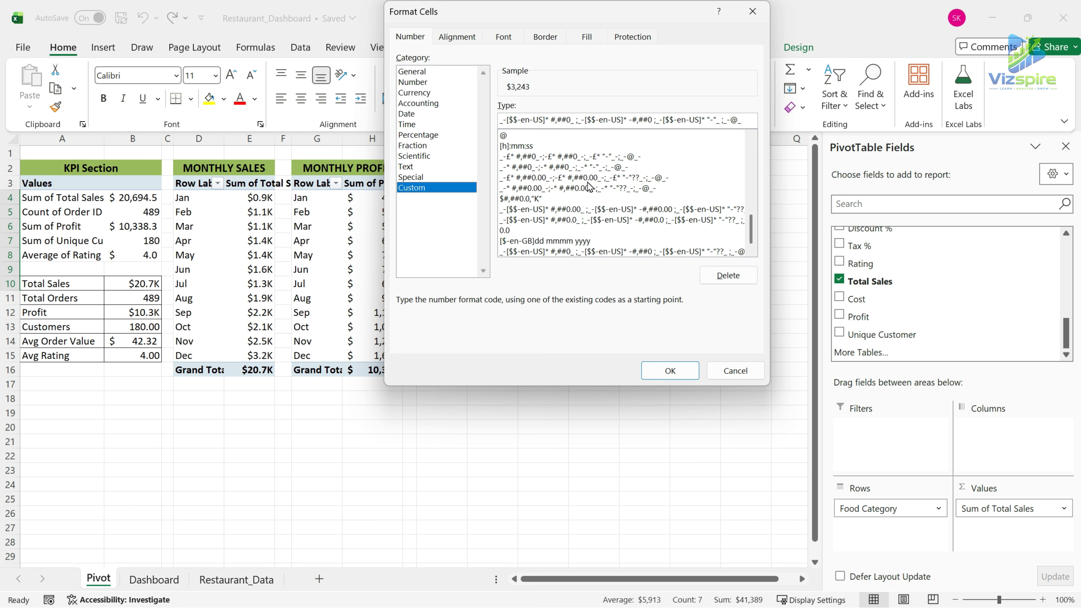
{"action": "left_click", "coordinate": [597, 199]}
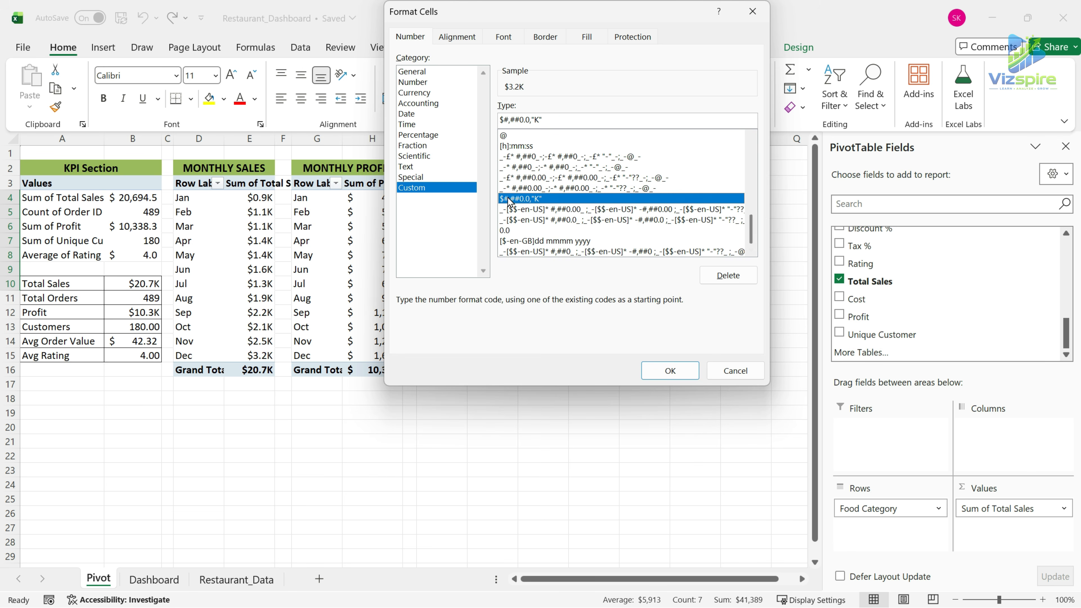
{"action": "left_click", "coordinate": [670, 370]}
{"action": "left_click", "coordinate": [532, 285]}
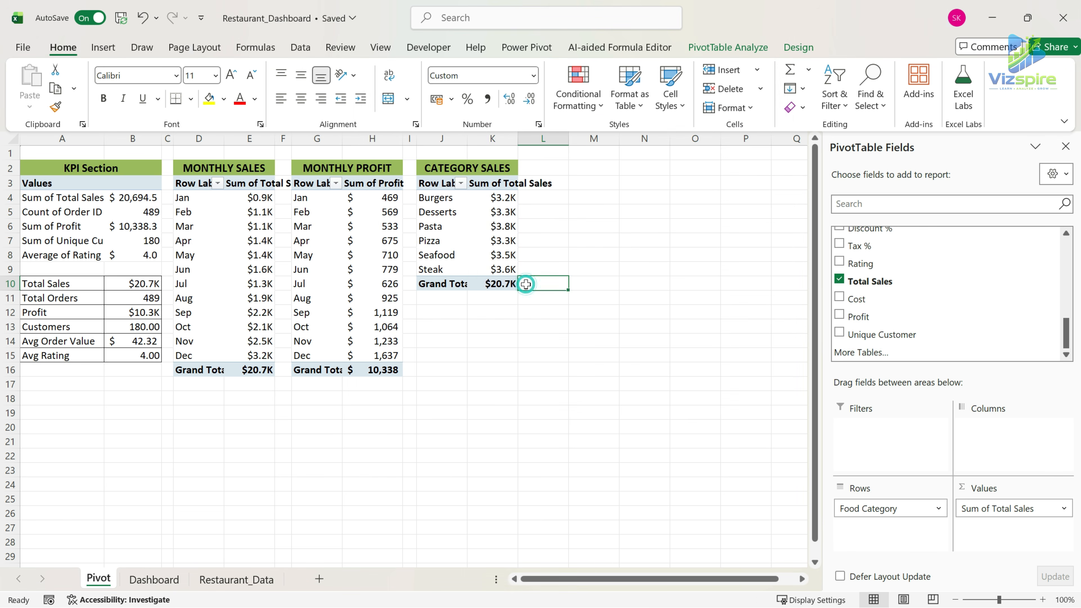
Insert a doughnut PivotChart from the CATEGORY SALES PivotTable.
{"action": "left_click", "coordinate": [443, 188]}
{"action": "left_click", "coordinate": [435, 180]}
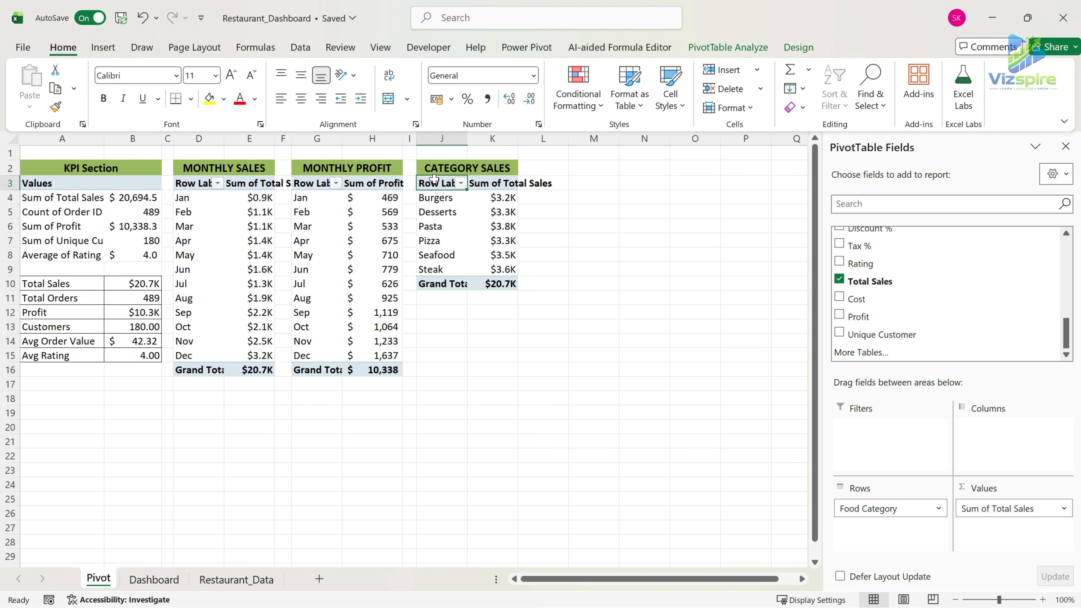
{"action": "left_click", "coordinate": [103, 48]}
{"action": "left_click", "coordinate": [458, 107]}
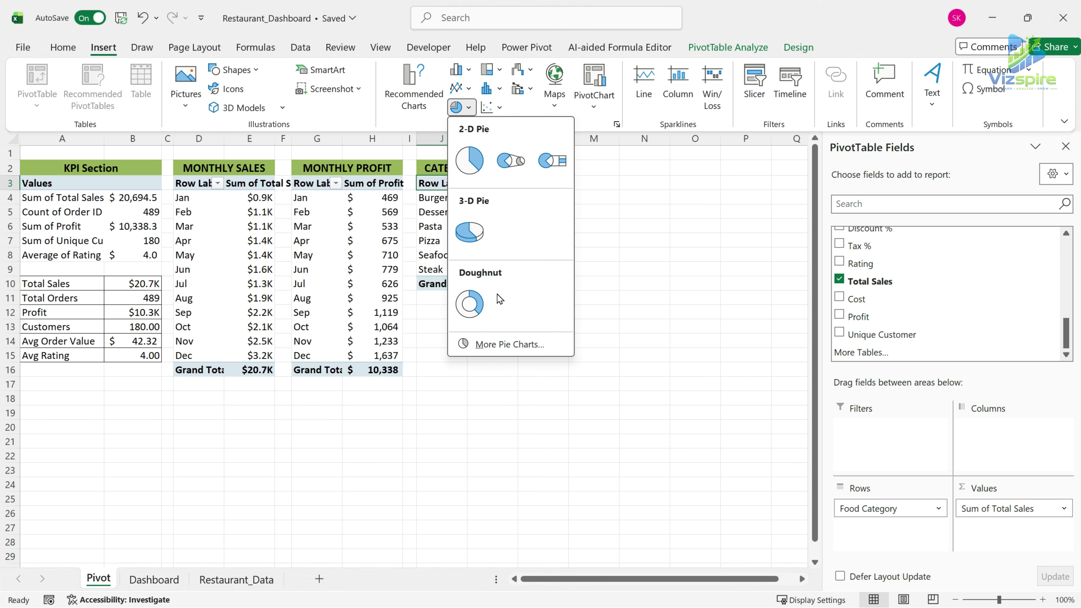
{"action": "left_click", "coordinate": [496, 306]}
Move the doughnut chart to the Dashboard sheet and place it over the empty panel beside the profit chart.
{"action": "key", "text": "ctrl+x"}
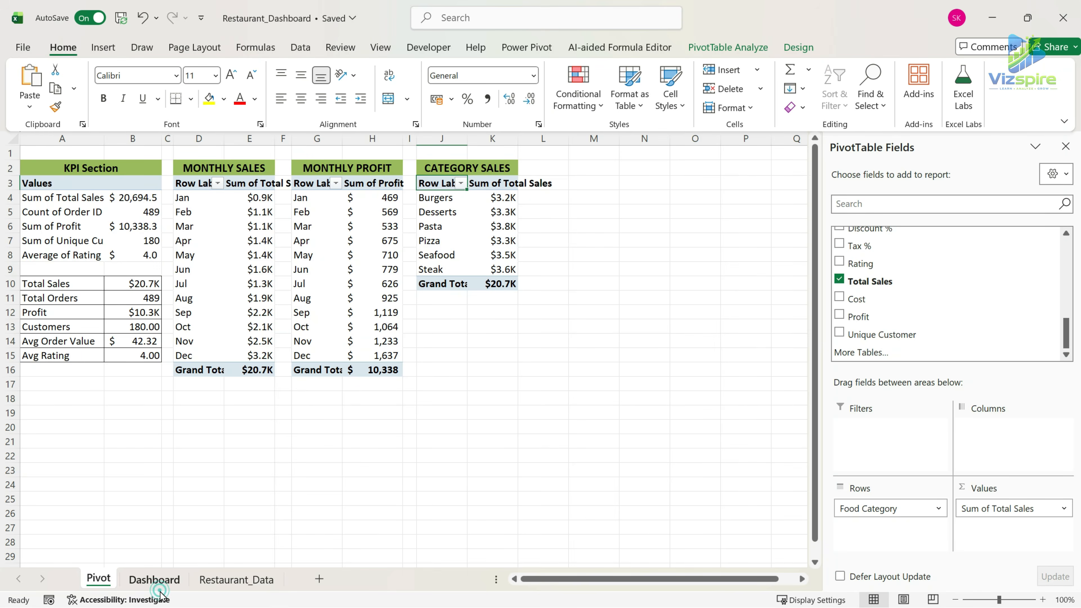
{"action": "left_click", "coordinate": [154, 580]}
{"action": "scroll", "coordinate": [886, 578], "scroll_direction": "right", "scroll_amount": 1}
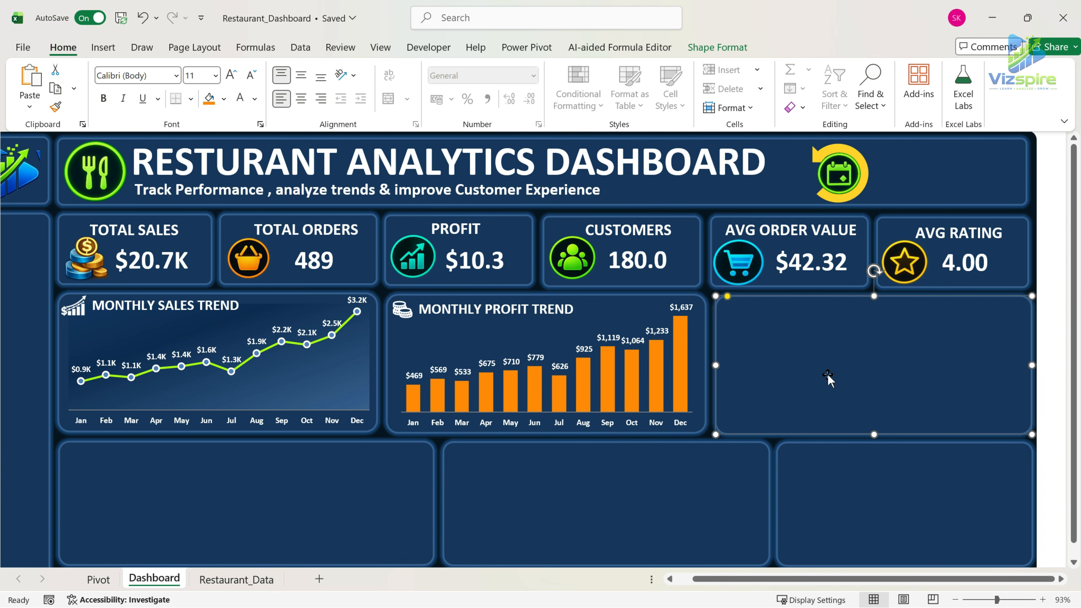
{"action": "key", "text": "ctrl+v"}
{"action": "left_click", "coordinate": [1066, 149]}
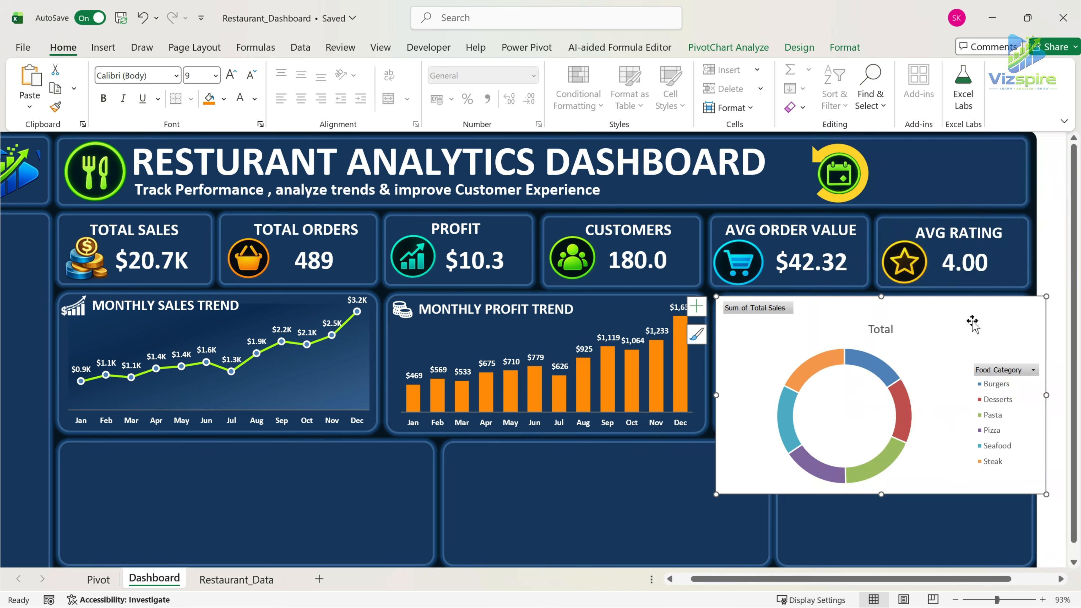
{"action": "left_click_drag", "start_coordinate": [972, 321], "coordinate": [940, 297]}
{"action": "left_click_drag", "start_coordinate": [902, 579], "coordinate": [932, 580]}
Remove the doughnut chart's field buttons and Total title, and widen its legend into two columns.
{"action": "right_click", "coordinate": [883, 354]}
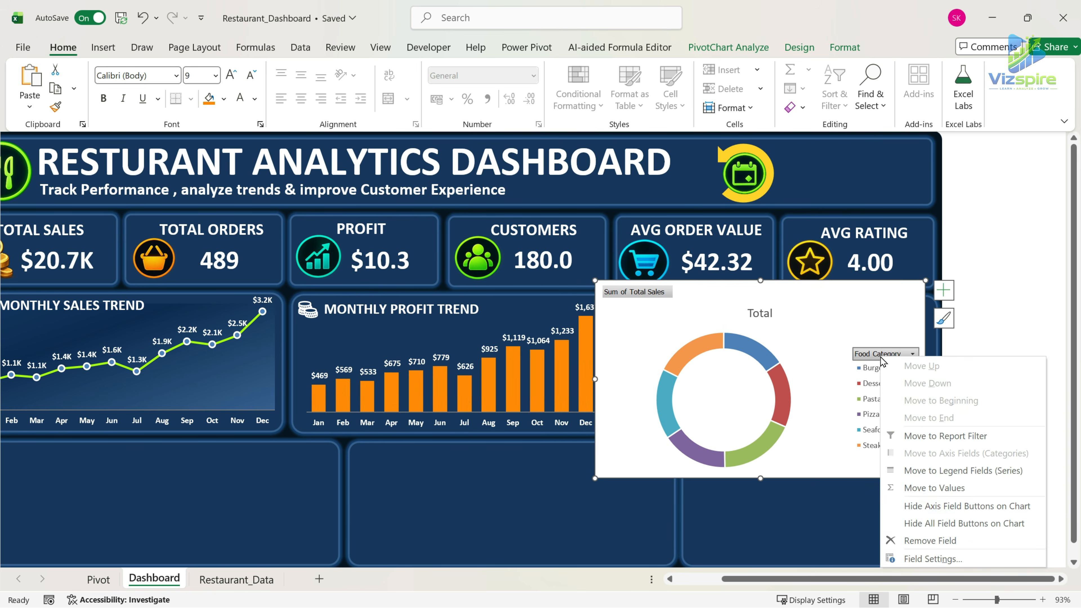
{"action": "left_click", "coordinate": [958, 516]}
{"action": "left_click", "coordinate": [754, 294]}
{"action": "key", "text": "Delete"}
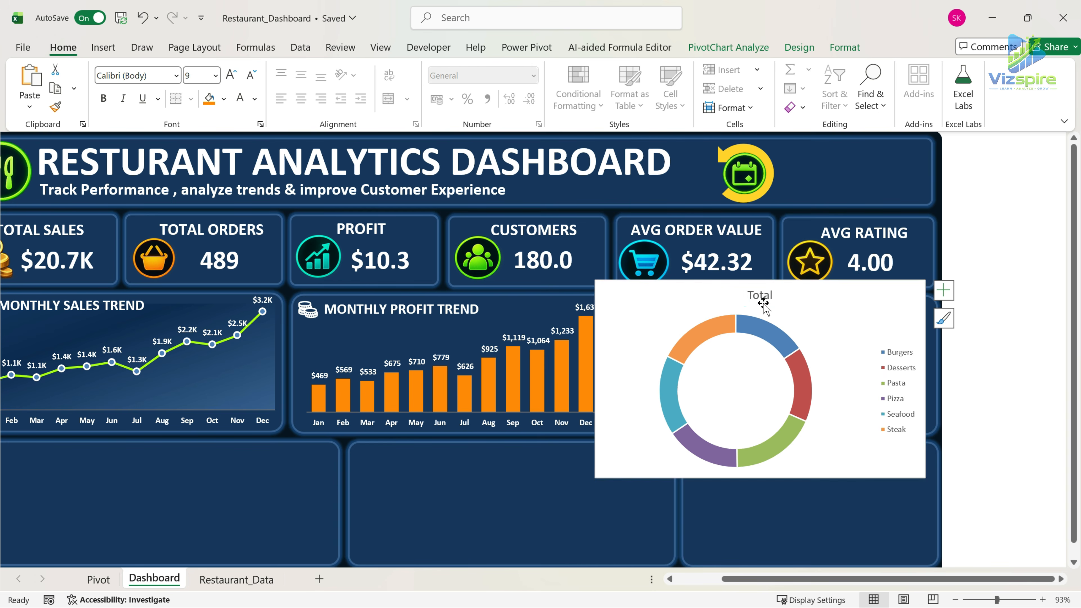
{"action": "left_click", "coordinate": [892, 363]}
{"action": "left_click_drag", "start_coordinate": [877, 377], "coordinate": [823, 370]}
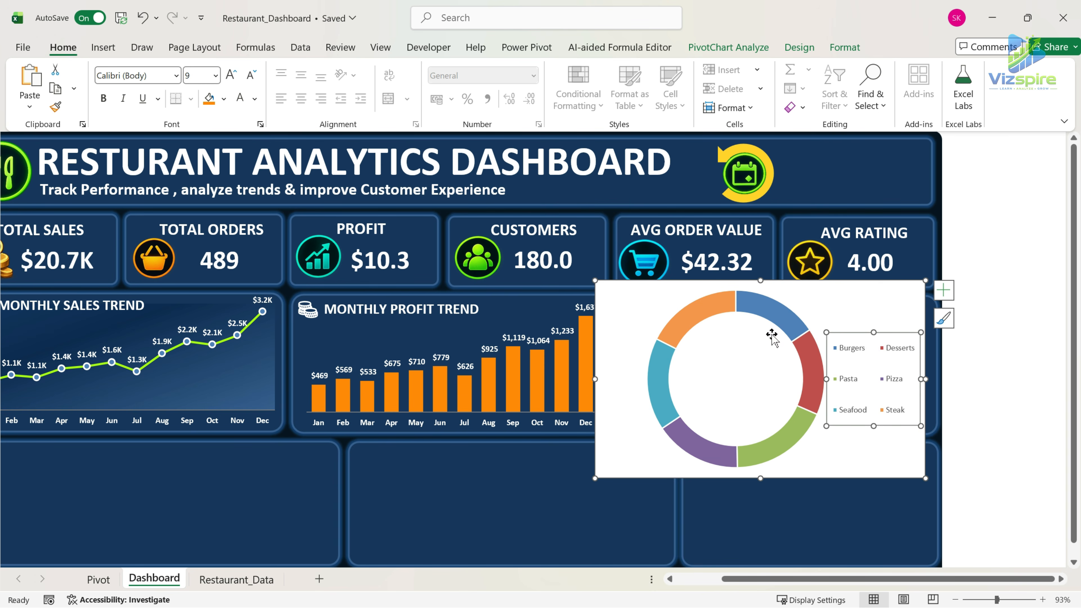
Set the doughnut hole size of the category sales chart to 50%.
{"action": "left_click", "coordinate": [753, 307]}
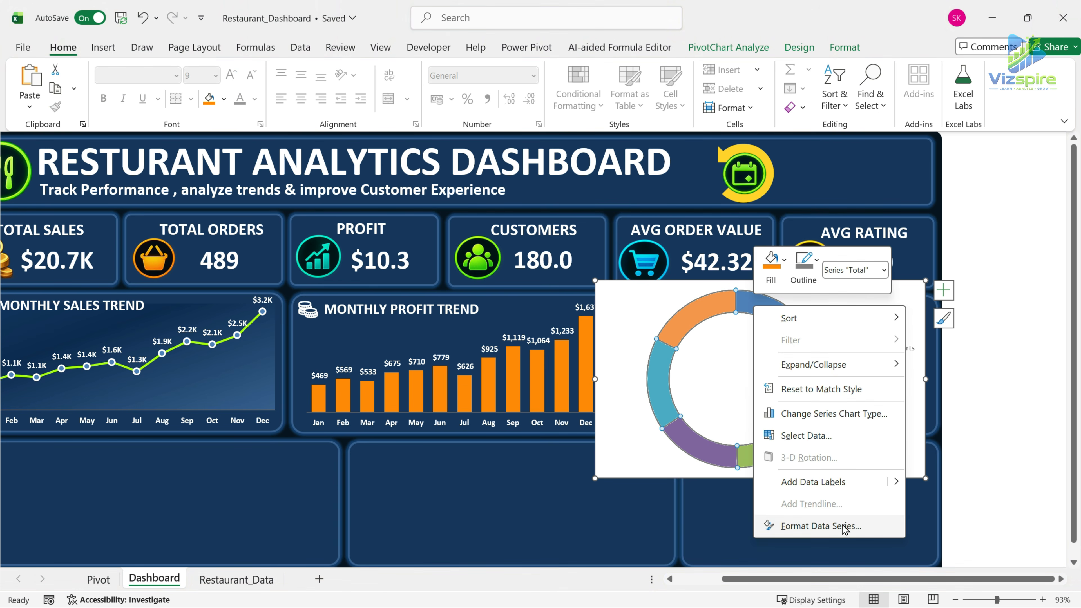
{"action": "left_click", "coordinate": [845, 527]}
{"action": "double_click", "coordinate": [1021, 350]}
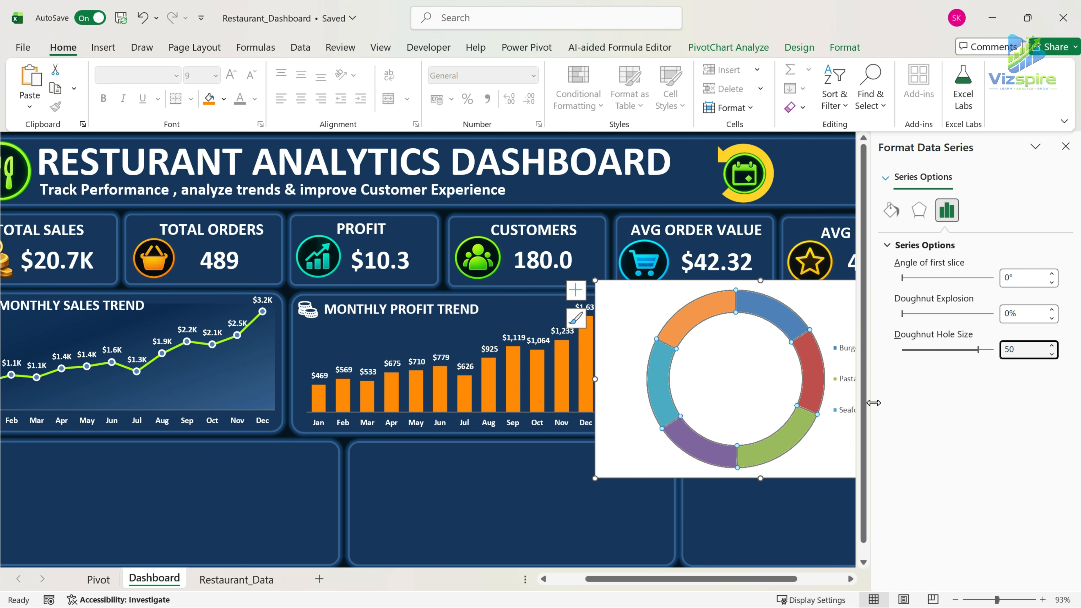
{"action": "left_click", "coordinate": [818, 457]}
{"action": "left_click", "coordinate": [845, 299]}
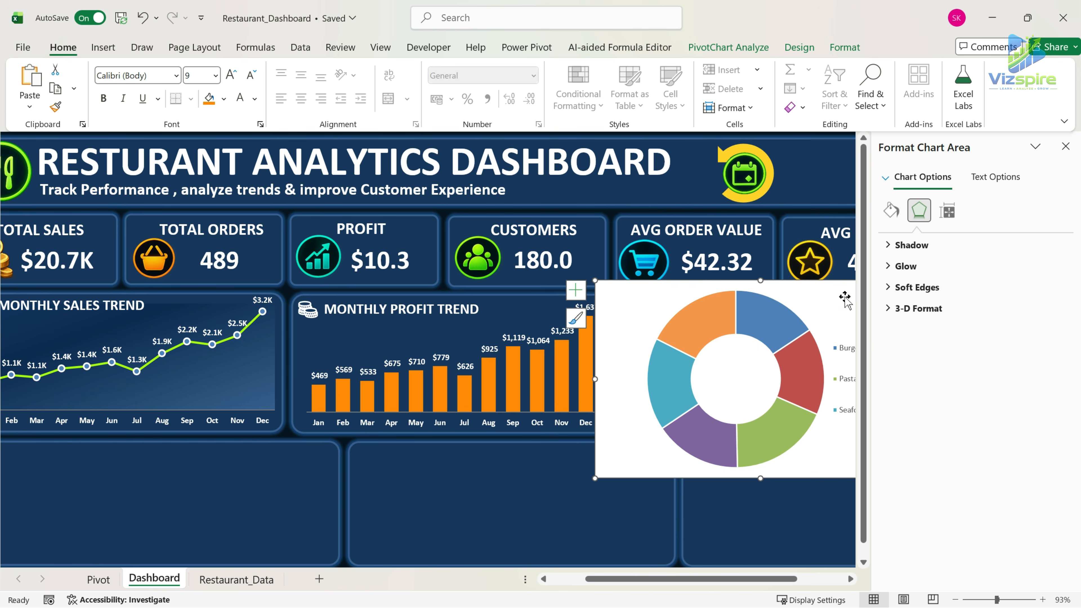
Remove the doughnut chart's outline and fill, and fit it into the empty panel at about 5.36 cm high by 12.17 cm wide.
{"action": "left_click_drag", "start_coordinate": [842, 296], "coordinate": [698, 271]}
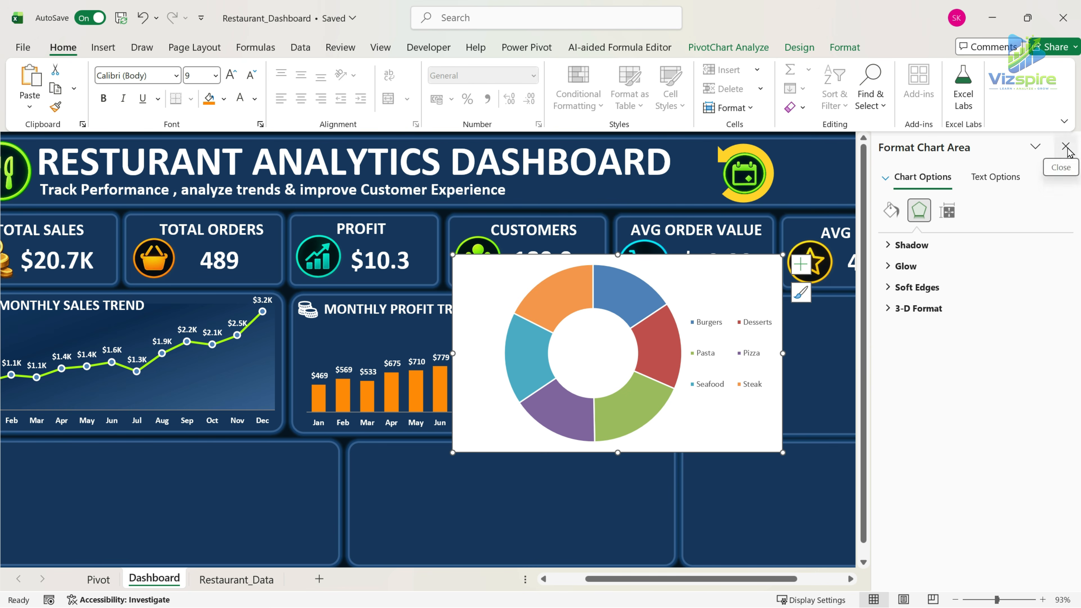
{"action": "left_click", "coordinate": [1067, 146]}
{"action": "left_click", "coordinate": [845, 46]}
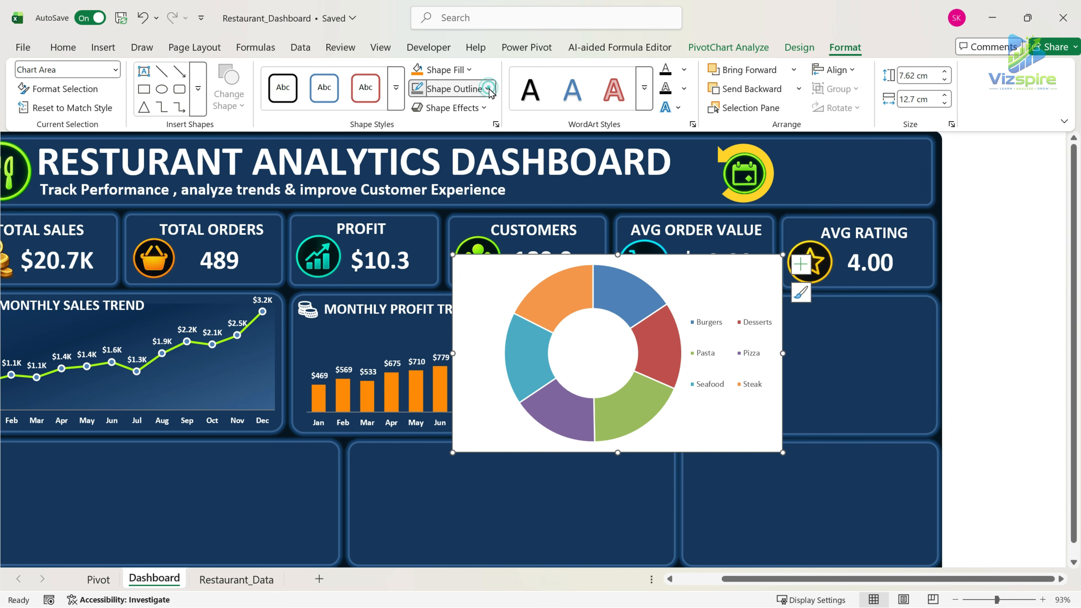
{"action": "left_click", "coordinate": [453, 89]}
{"action": "left_click", "coordinate": [452, 417]}
{"action": "left_click", "coordinate": [446, 70]}
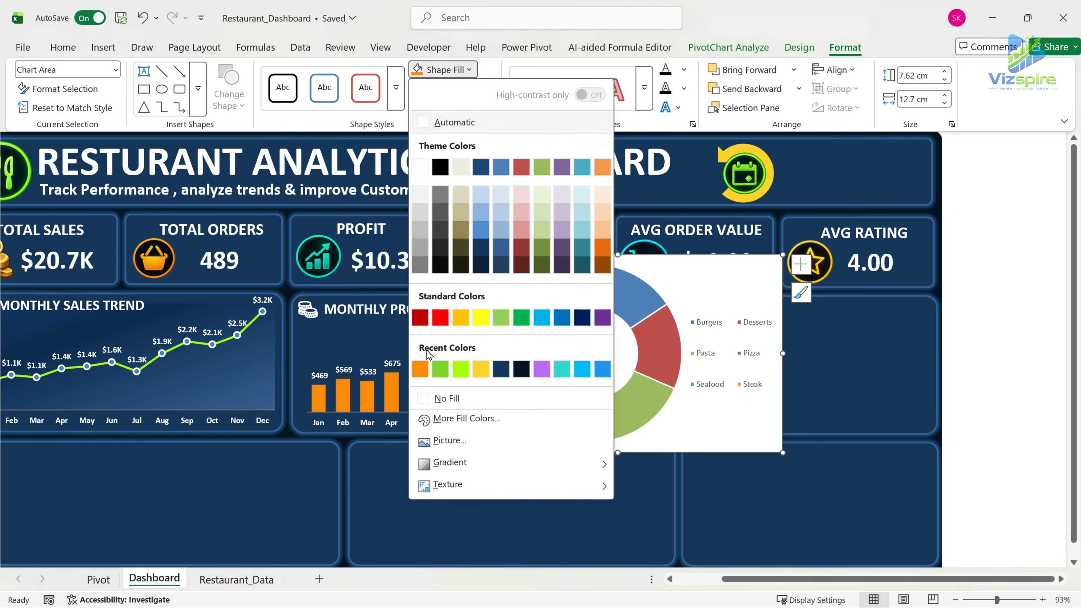
{"action": "left_click", "coordinate": [422, 398]}
{"action": "left_click_drag", "start_coordinate": [695, 314], "coordinate": [851, 341]}
{"action": "left_click_drag", "start_coordinate": [939, 480], "coordinate": [918, 434]}
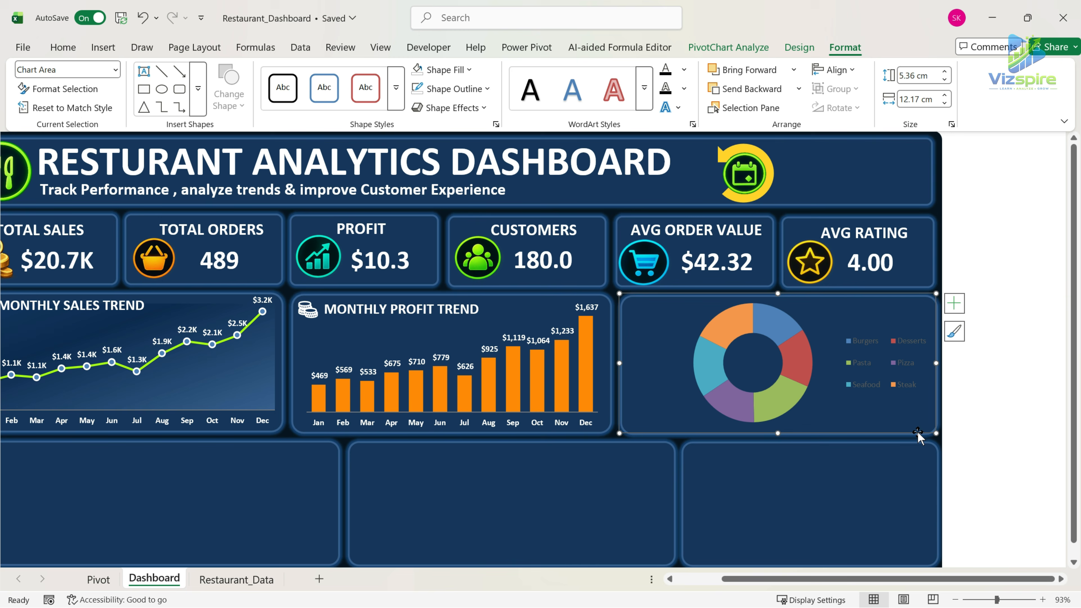
Shift the doughnut towards the chart's left side and enlarge the legend beside it so its entries form three columns.
{"action": "left_click", "coordinate": [833, 396]}
{"action": "left_click_drag", "start_coordinate": [797, 357], "coordinate": [794, 358]}
{"action": "left_click_drag", "start_coordinate": [864, 396], "coordinate": [864, 422]}
{"action": "left_click_drag", "start_coordinate": [795, 376], "coordinate": [782, 375]}
{"action": "left_click_drag", "start_coordinate": [855, 330], "coordinate": [854, 314]}
Make the doughnut chart's legend text bold and white.
{"action": "left_click", "coordinate": [82, 52]}
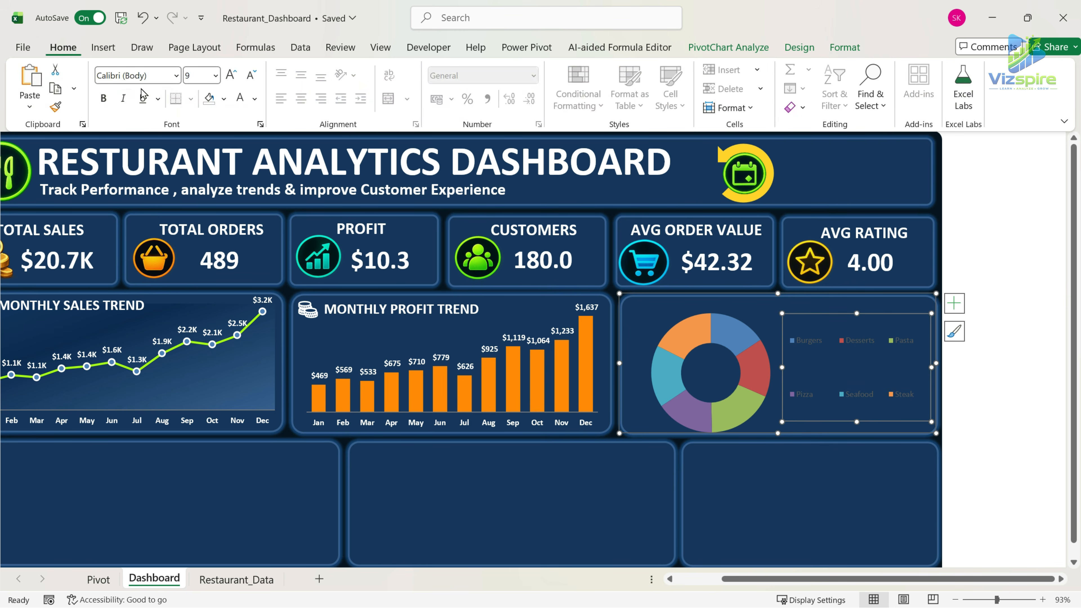
{"action": "left_click", "coordinate": [240, 99]}
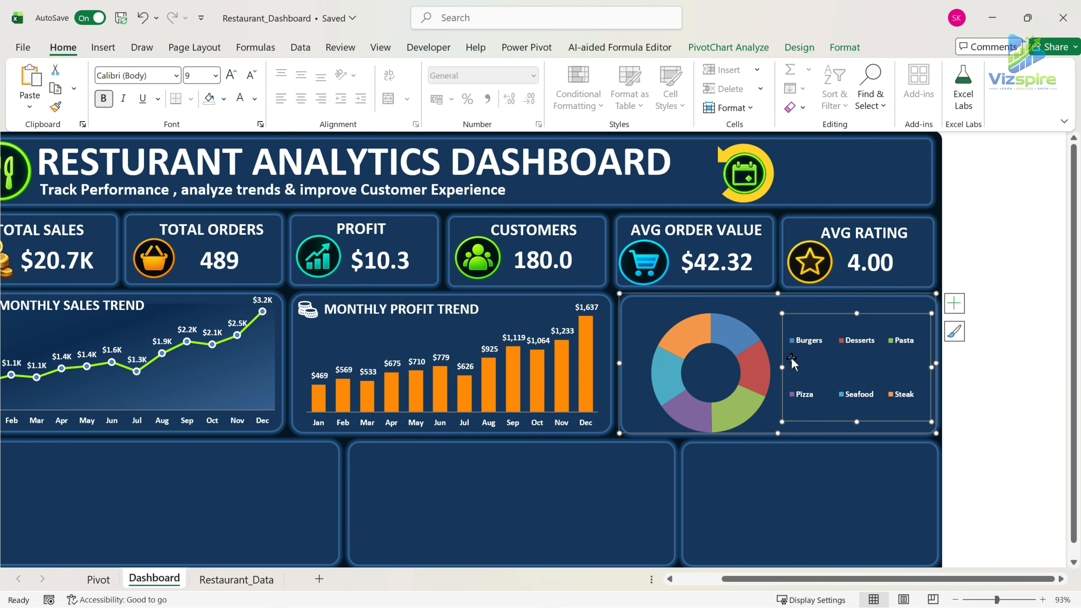
{"action": "left_click", "coordinate": [714, 306]}
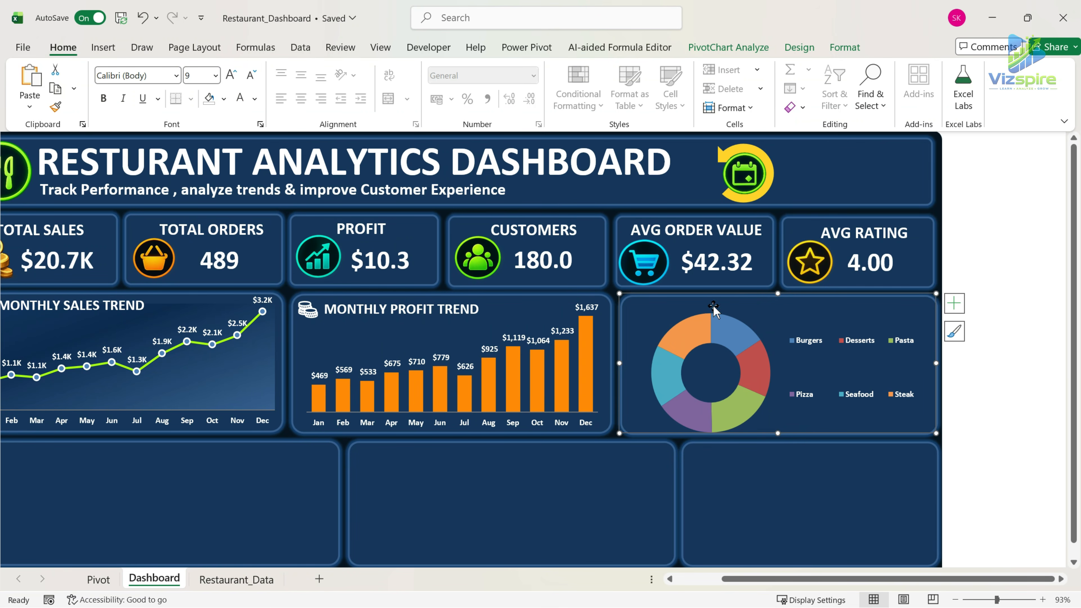
Add data labels to the doughnut slices and make the labels bold and white.
{"action": "left_click", "coordinate": [700, 323]}
{"action": "left_click", "coordinate": [955, 303]}
{"action": "left_click", "coordinate": [984, 342]}
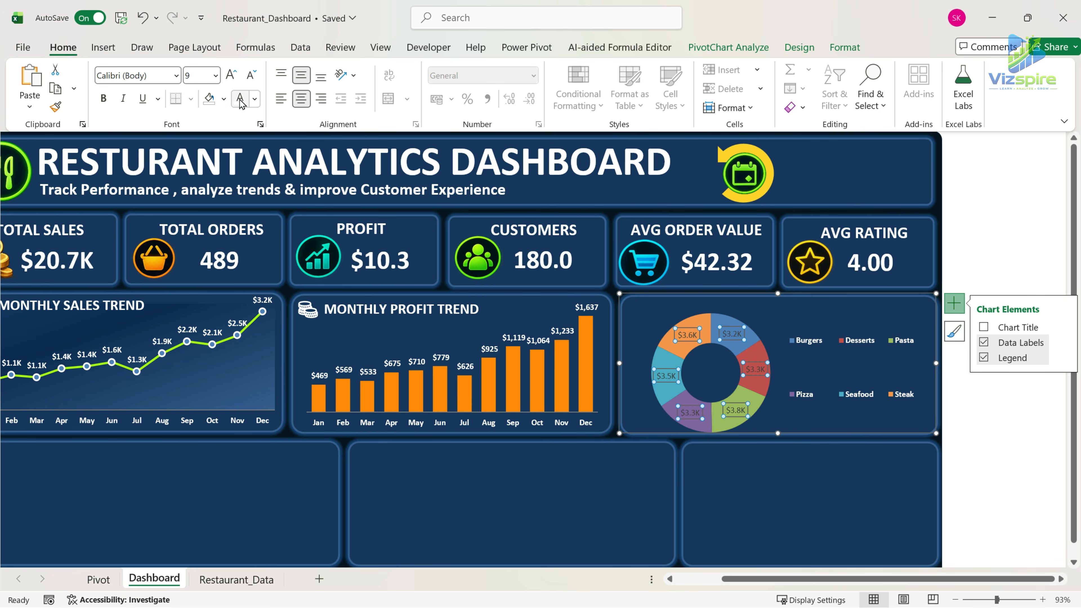
{"action": "left_click", "coordinate": [809, 320]}
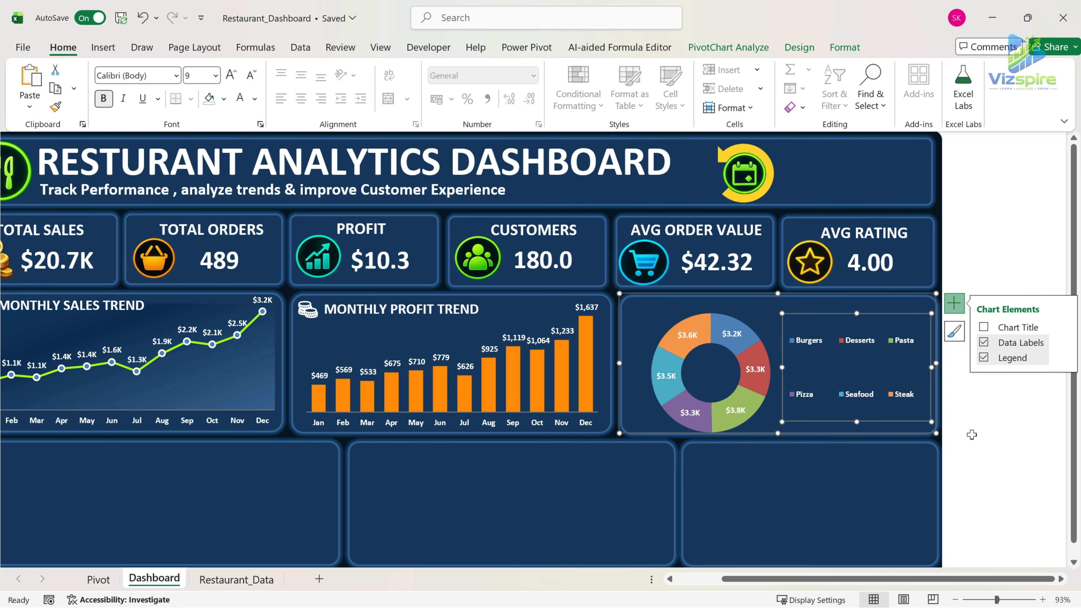
{"action": "left_click", "coordinate": [972, 434]}
Duplicate the MONTHLY PROFIT TREND title, place the copy above the doughnut, and change its text to SALES BY CATEGORY.
{"action": "left_click", "coordinate": [348, 310]}
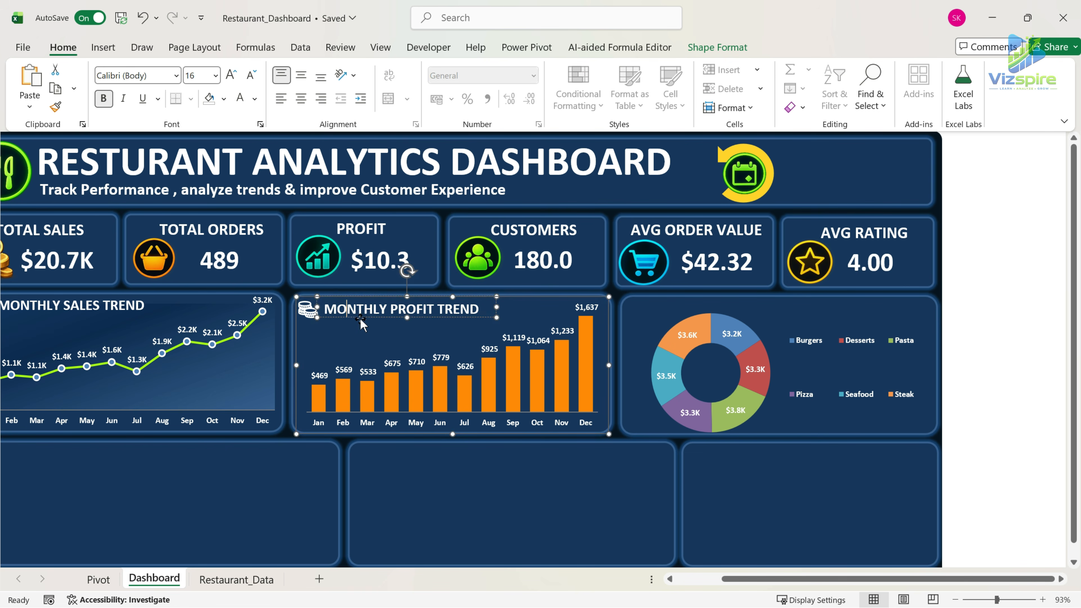
{"action": "left_click", "coordinate": [361, 318]}
{"action": "key", "text": "ctrl+d"}
{"action": "left_click_drag", "start_coordinate": [435, 326], "coordinate": [790, 318]}
{"action": "type", "text": "sA"}
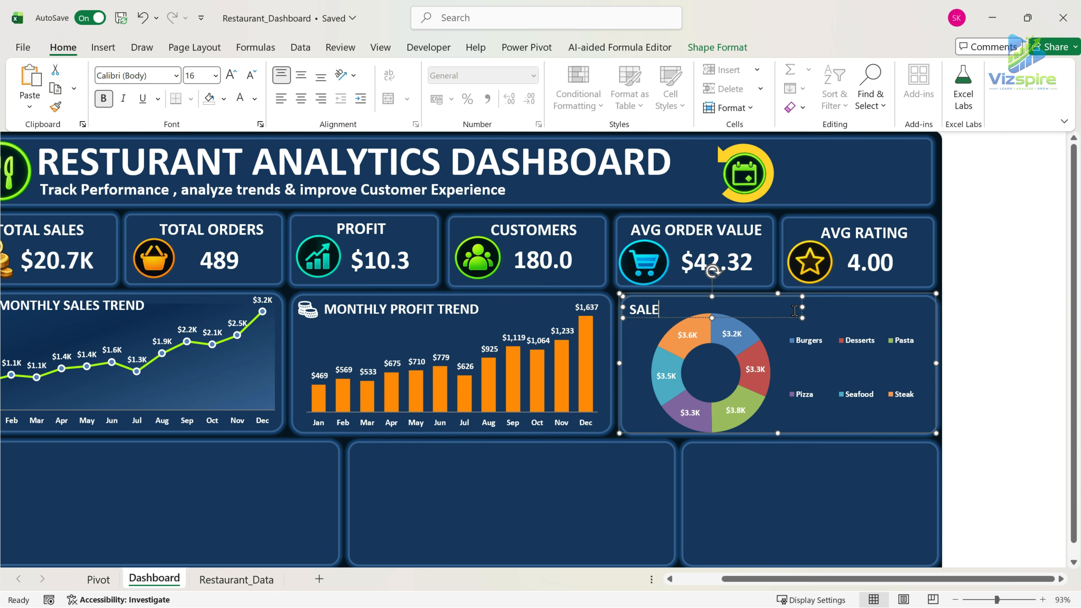
{"action": "type", "text": "LES BY CATEGORY"}
{"action": "mouse_move", "coordinate": [779, 318]}
{"action": "left_mouse_down"}
{"action": "mouse_move", "coordinate": [806, 314]}
{"action": "mouse_move", "coordinate": [768, 316]}
{"action": "left_mouse_up"}
{"action": "left_click", "coordinate": [763, 322]}
{"action": "left_click", "coordinate": [1015, 379]}
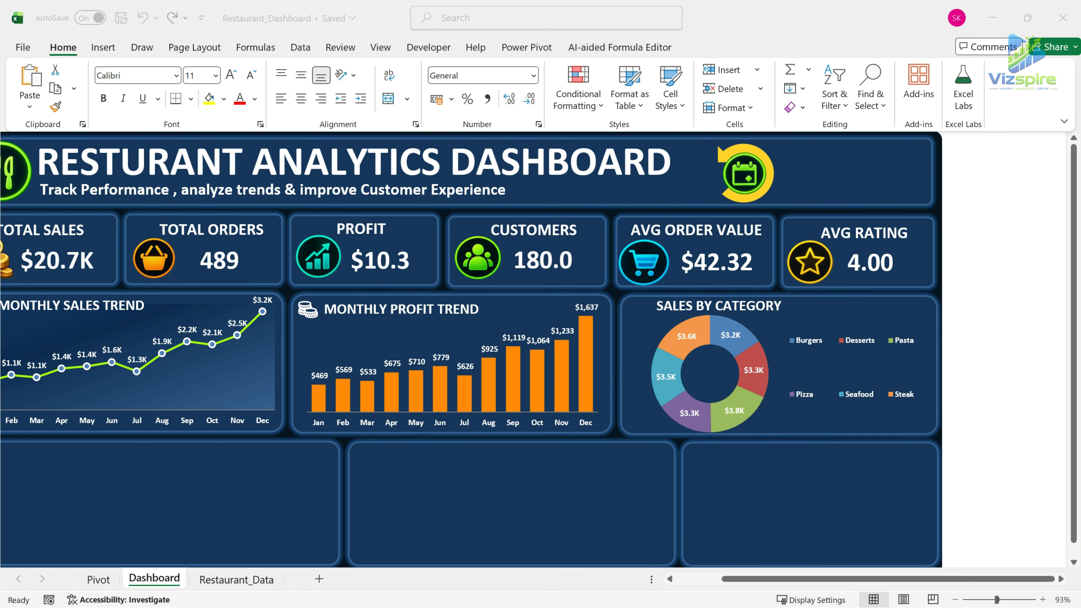
Paste the white plate and serving-dish icons into the doughnut chart, beside the SALES BY CATEGORY title and in the doughnut's centre.
{"action": "left_click", "coordinate": [892, 307]}
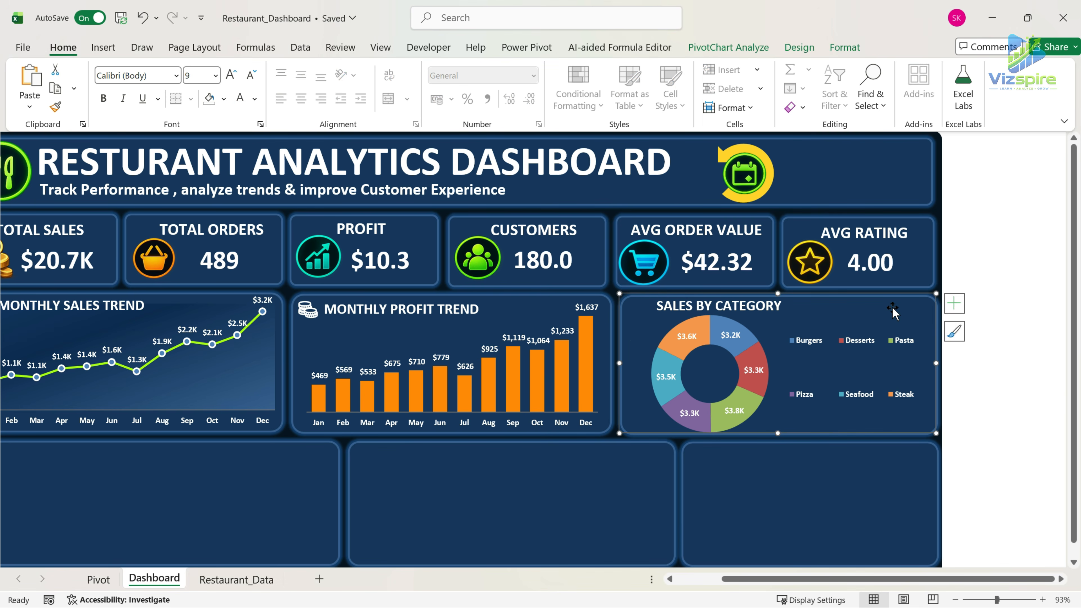
{"action": "key", "text": "ctrl+v"}
{"action": "left_click_drag", "start_coordinate": [640, 317], "coordinate": [642, 316]}
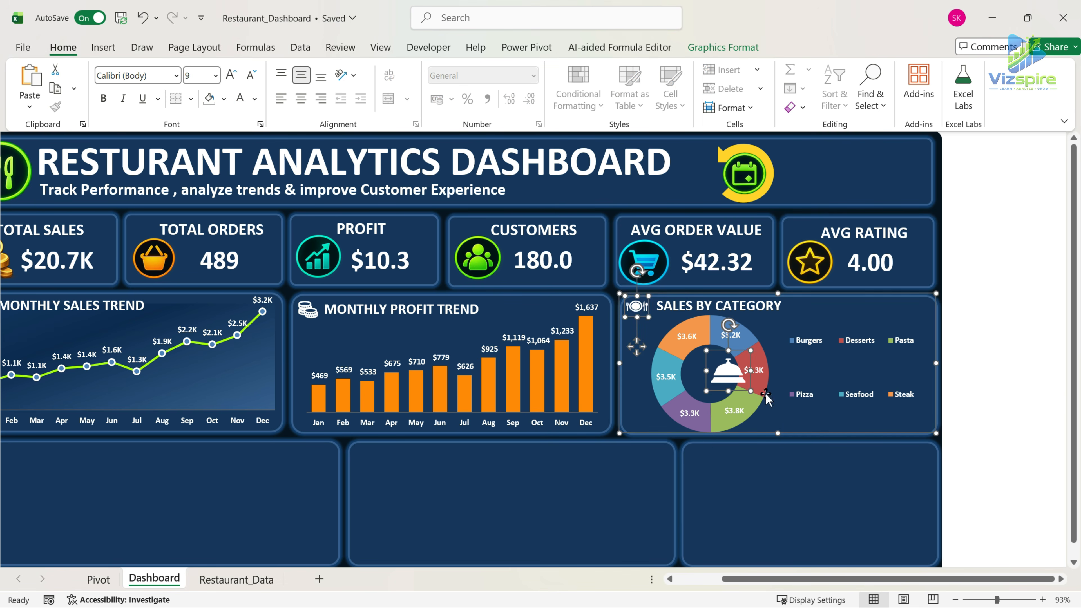
{"action": "left_click", "coordinate": [766, 397]}
{"action": "left_click", "coordinate": [731, 380]}
{"action": "left_click_drag", "start_coordinate": [732, 380], "coordinate": [711, 382]}
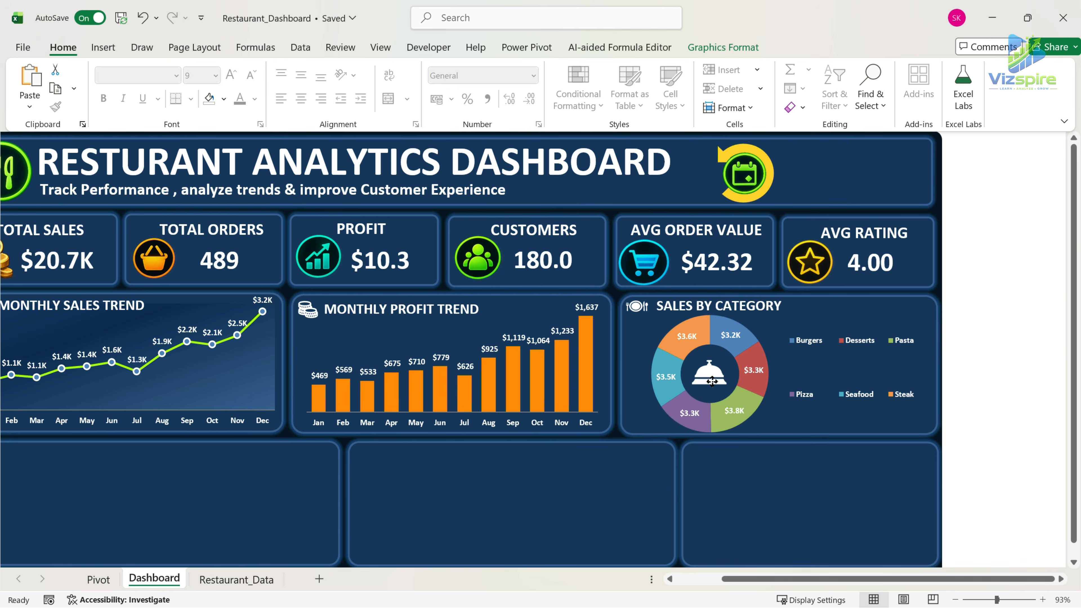
{"action": "left_click", "coordinate": [1031, 383]}
Make the doughnut chart's legend taller and narrower so its entries form two columns clear of the doughnut.
{"action": "left_click_drag", "start_coordinate": [884, 579], "coordinate": [845, 582]}
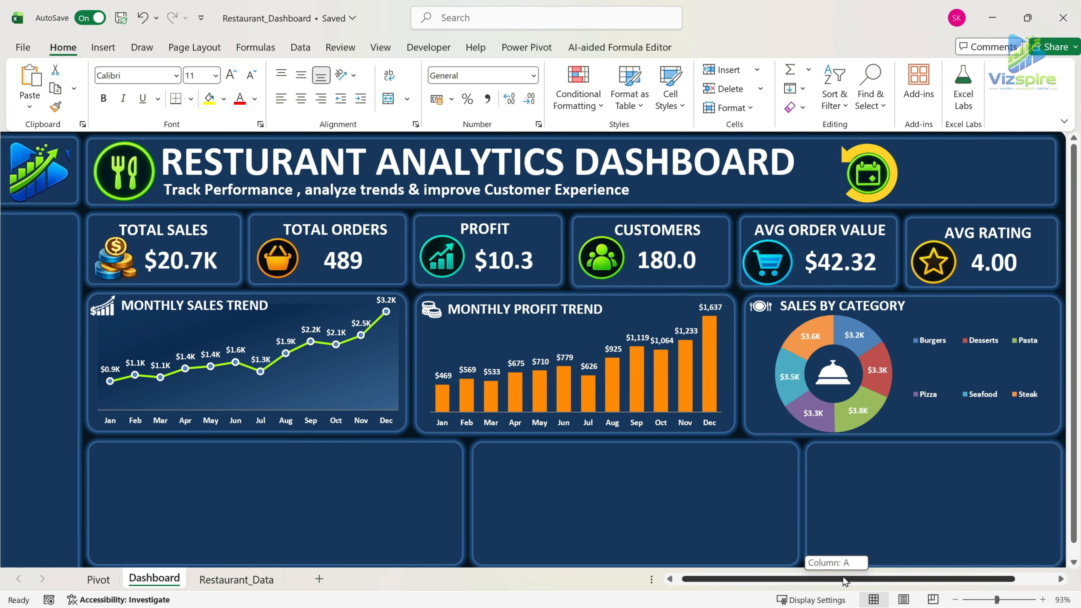
{"action": "left_click", "coordinate": [762, 304]}
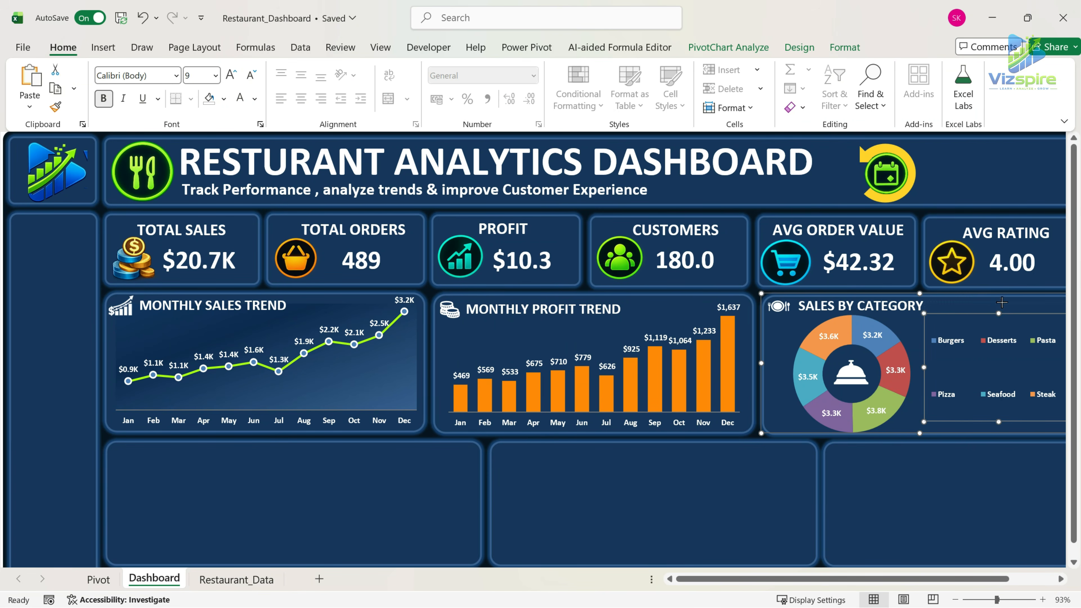
{"action": "left_click_drag", "start_coordinate": [1002, 302], "coordinate": [1003, 296]}
{"action": "left_click_drag", "start_coordinate": [999, 422], "coordinate": [1000, 432]}
{"action": "left_click_drag", "start_coordinate": [924, 364], "coordinate": [951, 365]}
{"action": "left_click_drag", "start_coordinate": [998, 429], "coordinate": [977, 428]}
{"action": "left_click", "coordinate": [1017, 494]}
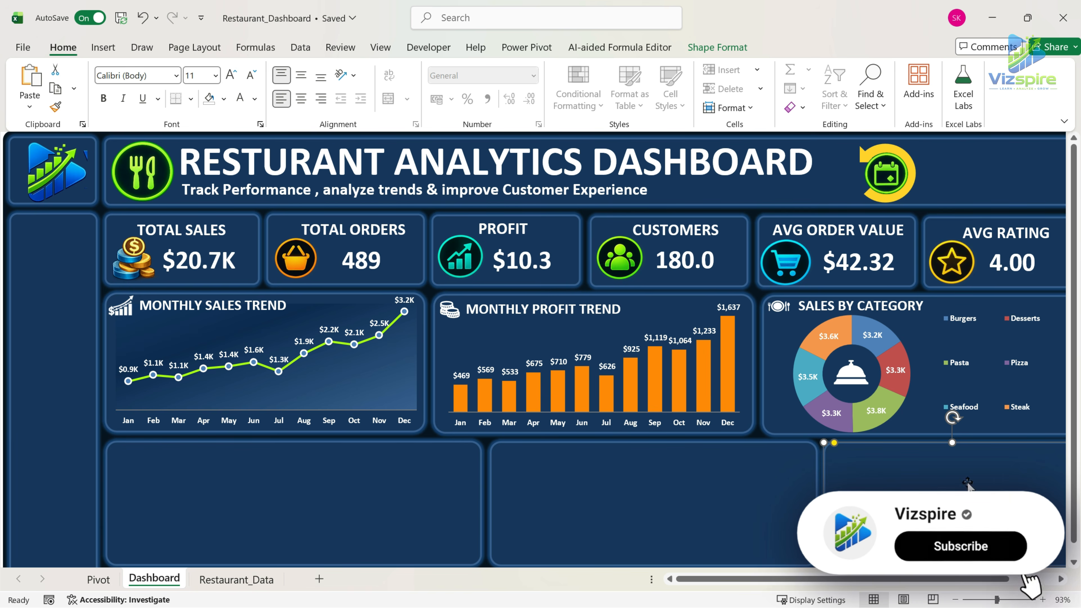
Reduce the font size of the MONTHLY PROFIT TREND, MONTHLY SALES TREND and SALES BY CATEGORY titles to 14.
{"action": "left_click", "coordinate": [562, 315]}
{"action": "left_click", "coordinate": [567, 316]}
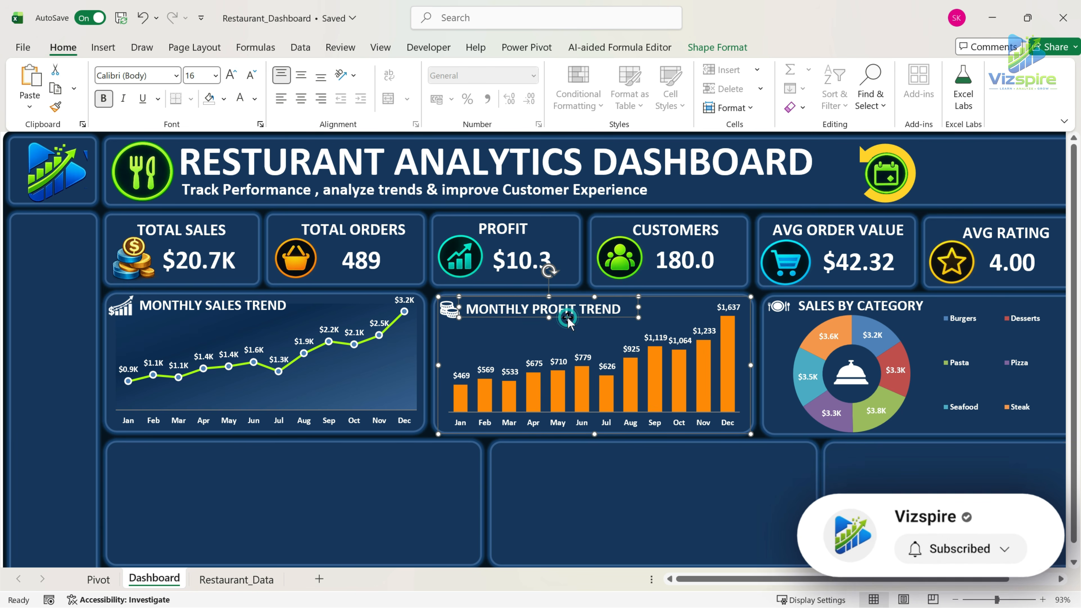
{"action": "left_click", "coordinate": [251, 77]}
{"action": "left_click", "coordinate": [637, 466]}
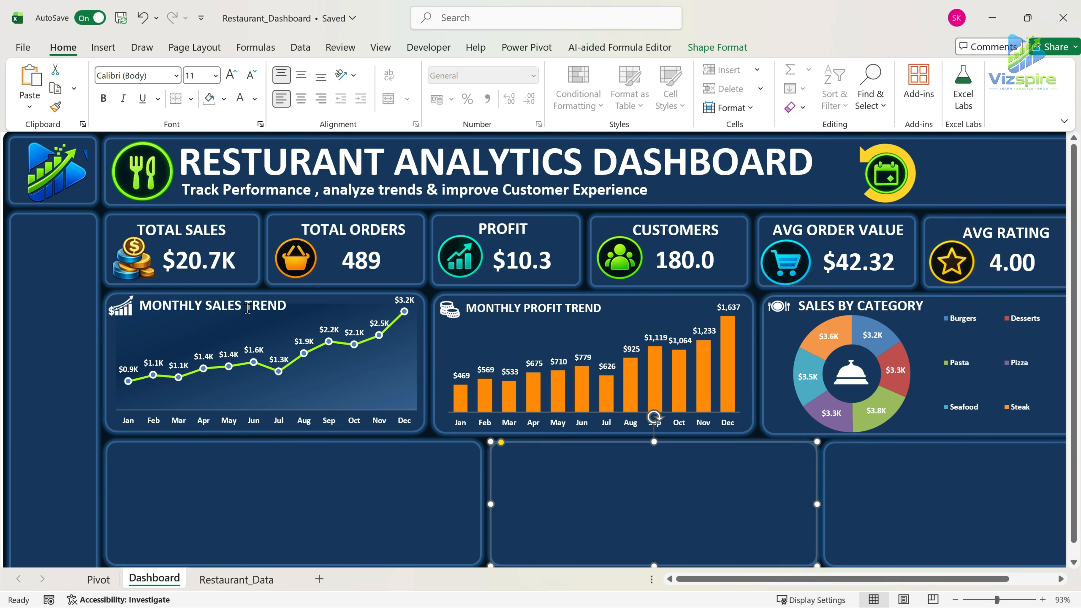
{"action": "left_click", "coordinate": [265, 319]}
{"action": "left_click", "coordinate": [250, 81]}
{"action": "left_click", "coordinate": [906, 316]}
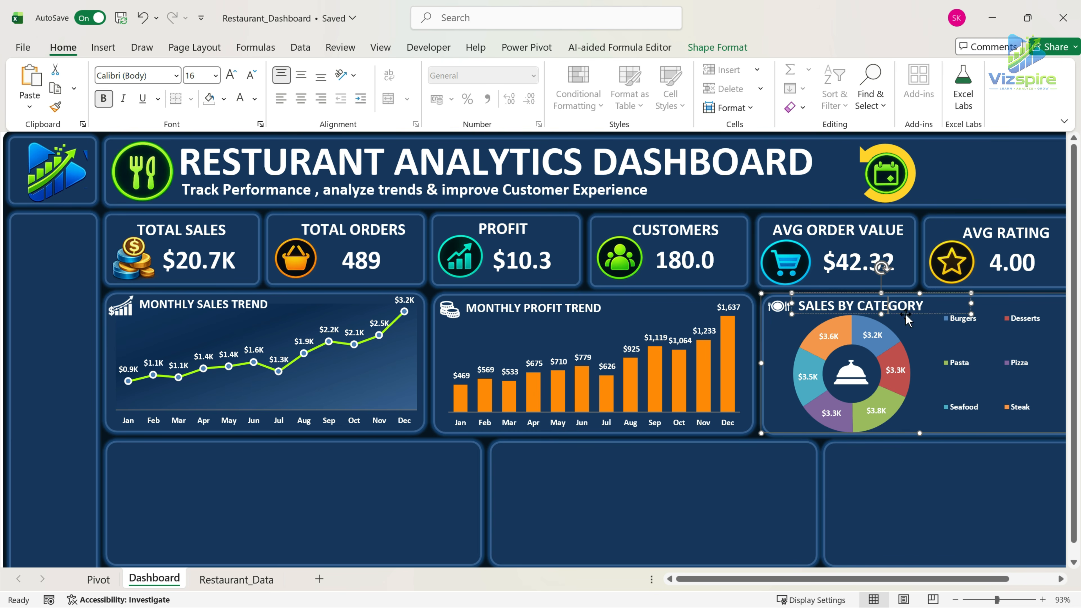
{"action": "left_click", "coordinate": [251, 78]}
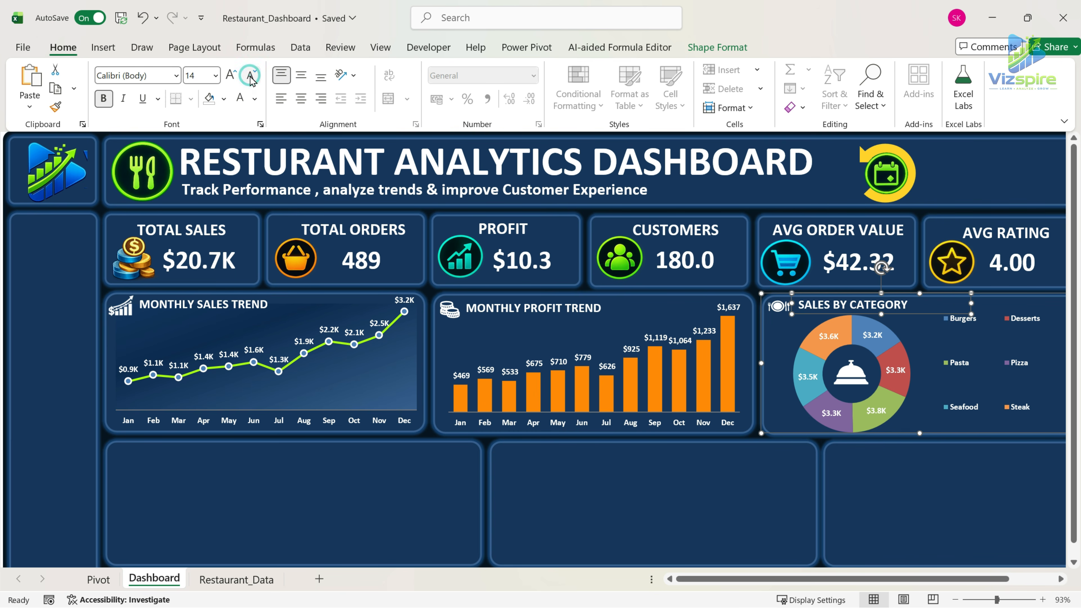
Nudge the MONTHLY SALES TREND title slightly down to line up with its icon.
{"action": "left_click", "coordinate": [123, 311]}
{"action": "left_click", "coordinate": [198, 320]}
{"action": "key", "text": "Down"}
{"action": "key", "text": "Down"}
{"action": "key", "text": "Down"}
{"action": "key", "text": "Down"}
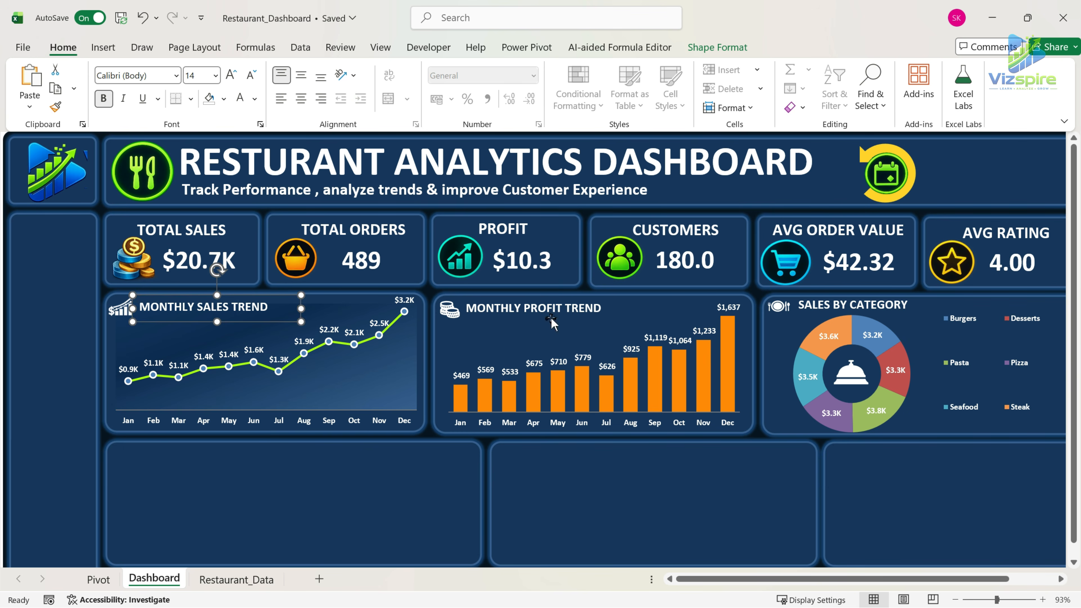
{"action": "left_click", "coordinate": [687, 513]}
On the Pivot sheet, copy the CATEGORY SALES block J2:K10 to M2 and narrow column L as a spacer.
{"action": "scroll", "coordinate": [536, 493], "scroll_direction": "down", "scroll_amount": 1}
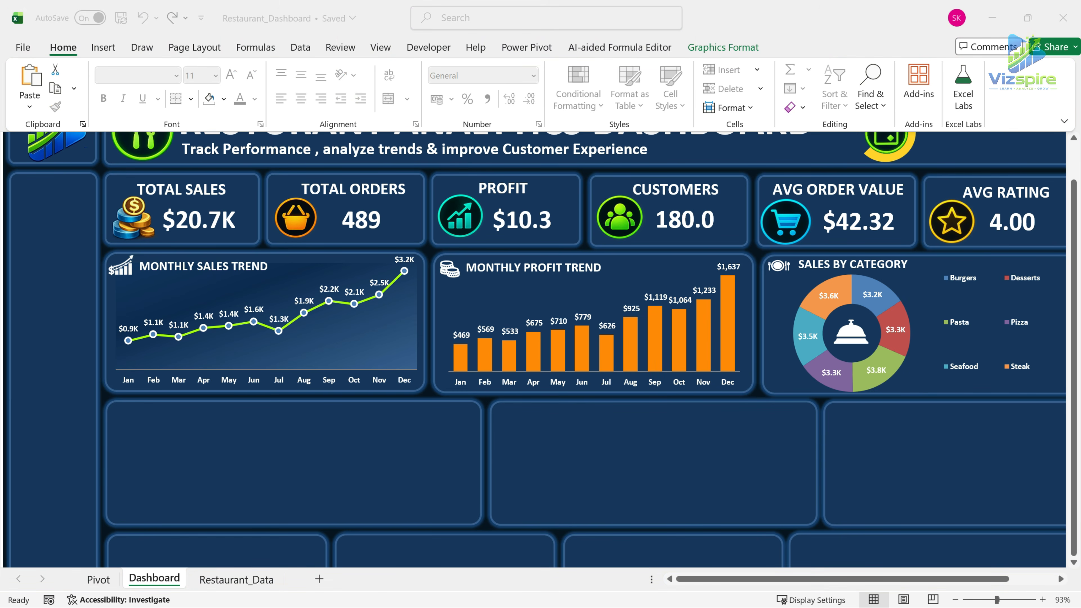
{"action": "left_click", "coordinate": [99, 582]}
{"action": "left_click", "coordinate": [98, 580]}
{"action": "left_click", "coordinate": [602, 254]}
{"action": "left_click_drag", "start_coordinate": [443, 168], "coordinate": [499, 284]}
{"action": "key", "text": "ctrl+c"}
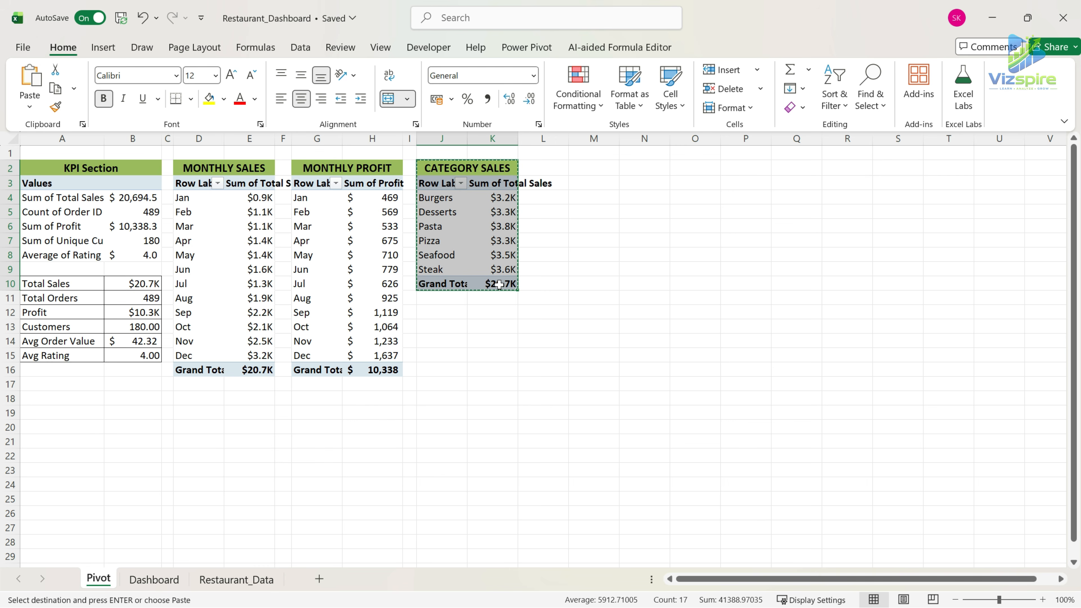
{"action": "left_click_drag", "start_coordinate": [569, 140], "coordinate": [531, 139]}
{"action": "left_click", "coordinate": [547, 168]}
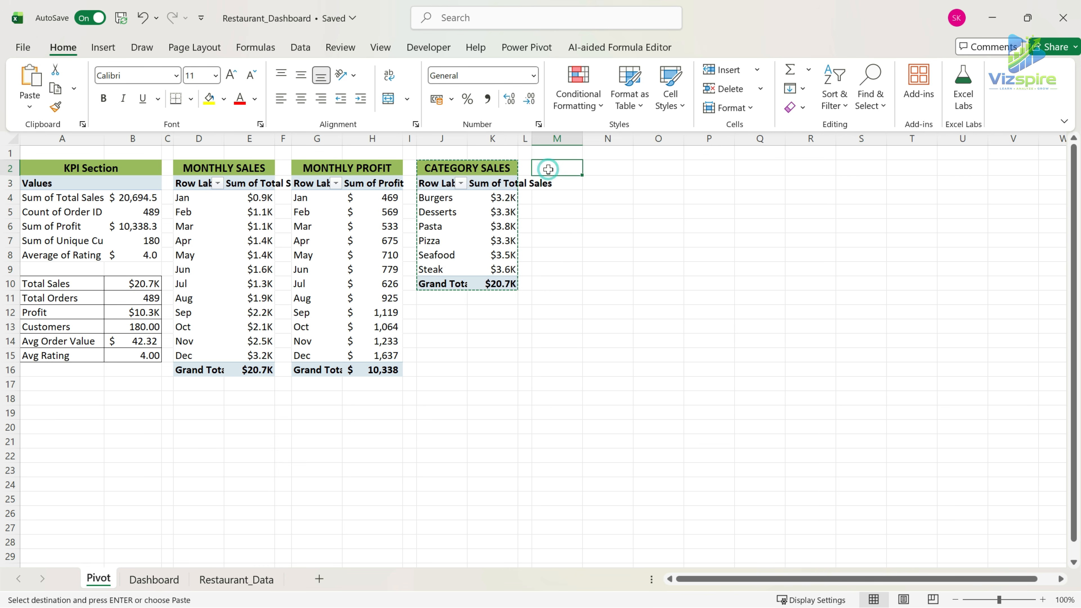
{"action": "key", "text": "ctrl+v"}
{"action": "left_click", "coordinate": [556, 186]}
{"action": "right_click", "coordinate": [556, 185]}
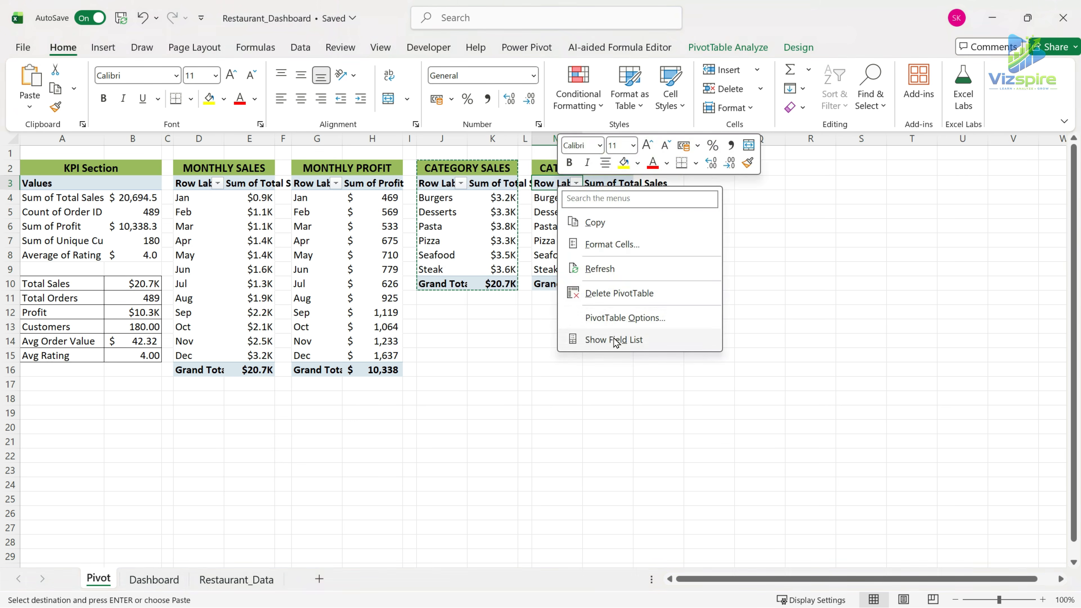
{"action": "left_click", "coordinate": [621, 317]}
{"action": "left_click", "coordinate": [774, 129]}
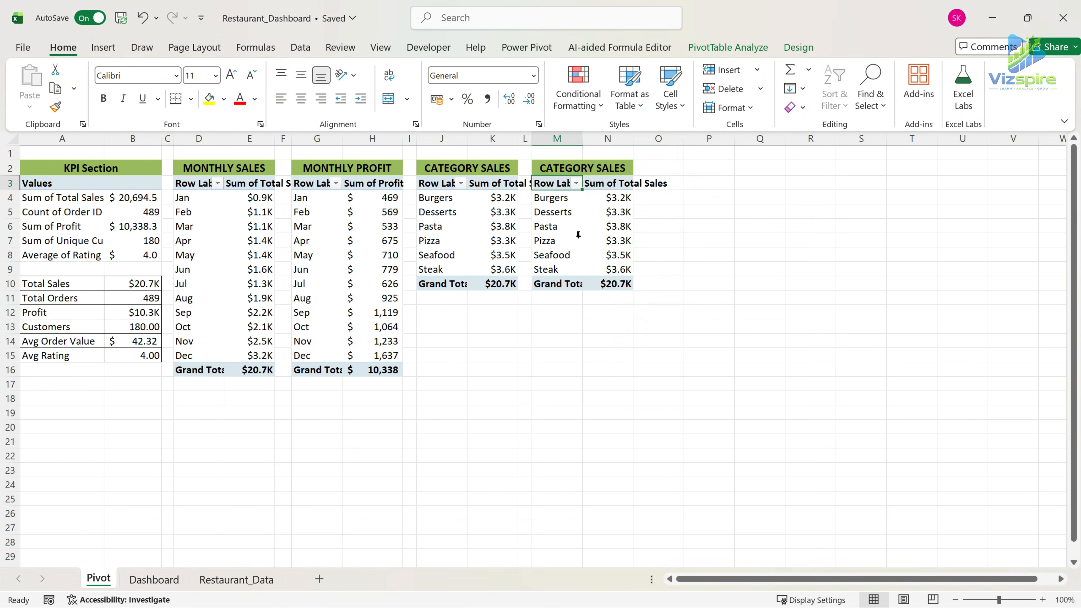
Replace Food Category with City in the rows of the copied PivotTable at M3.
{"action": "right_click", "coordinate": [548, 183]}
{"action": "left_click", "coordinate": [585, 337]}
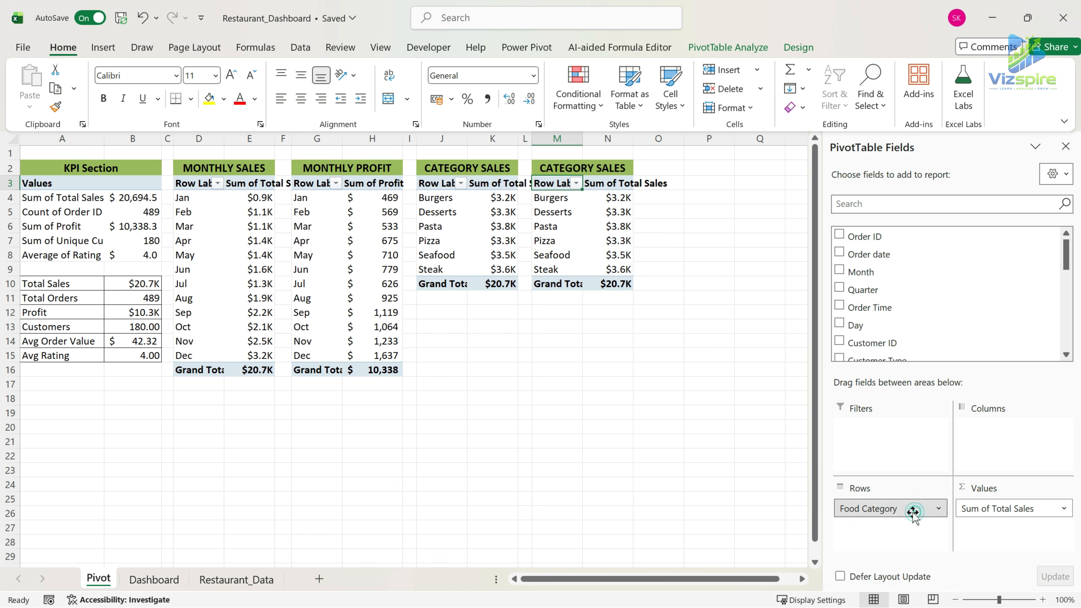
{"action": "left_click_drag", "start_coordinate": [913, 509], "coordinate": [798, 399]}
{"action": "scroll", "coordinate": [993, 298], "scroll_direction": "down", "scroll_amount": 2}
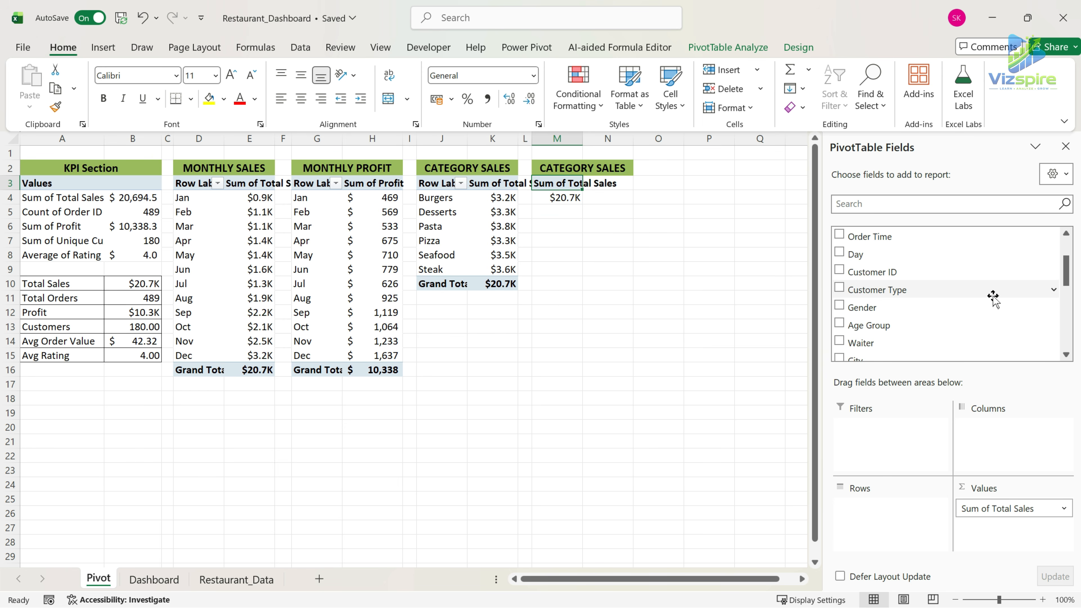
{"action": "scroll", "coordinate": [961, 309], "scroll_direction": "down", "scroll_amount": 3}
{"action": "left_click_drag", "start_coordinate": [891, 255], "coordinate": [941, 488]}
Insert a 2-D clustered column PivotChart from the City PivotTable and move it clear of that table.
{"action": "left_click", "coordinate": [104, 46]}
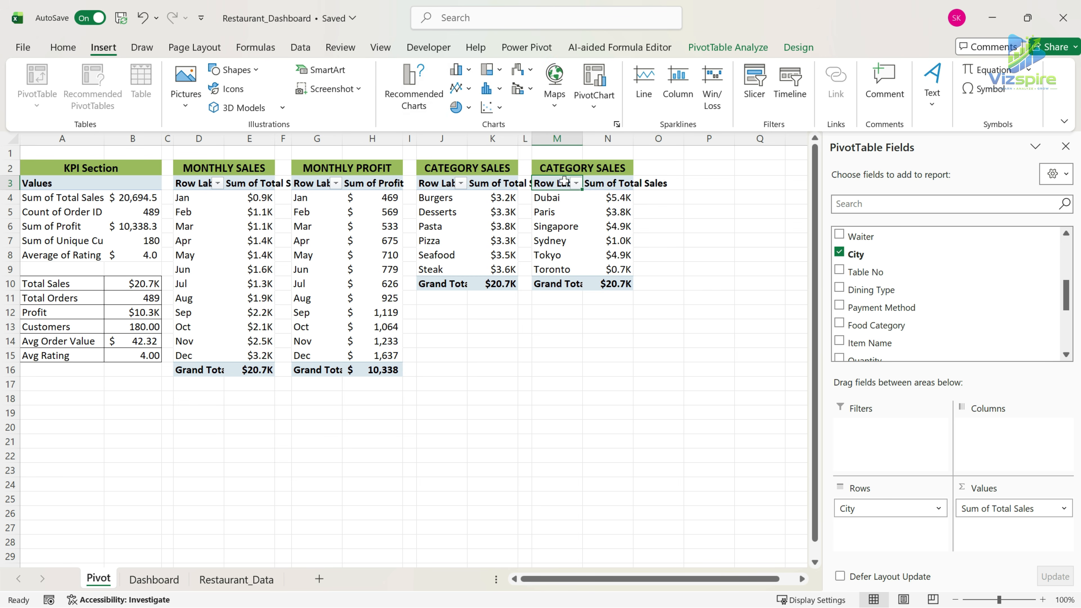
{"action": "left_click", "coordinate": [458, 70]}
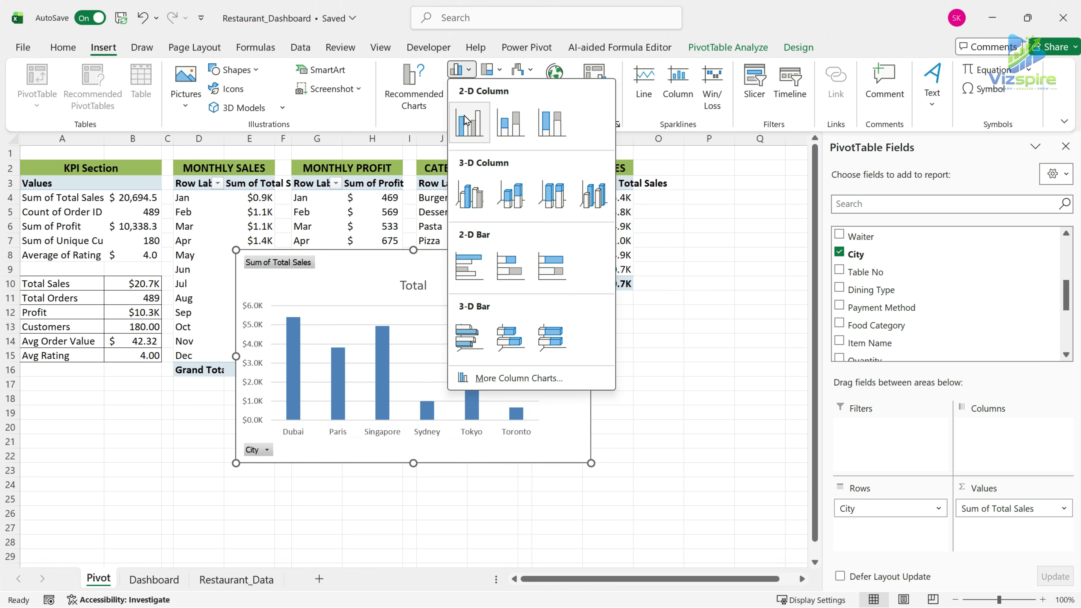
{"action": "left_click", "coordinate": [468, 123]}
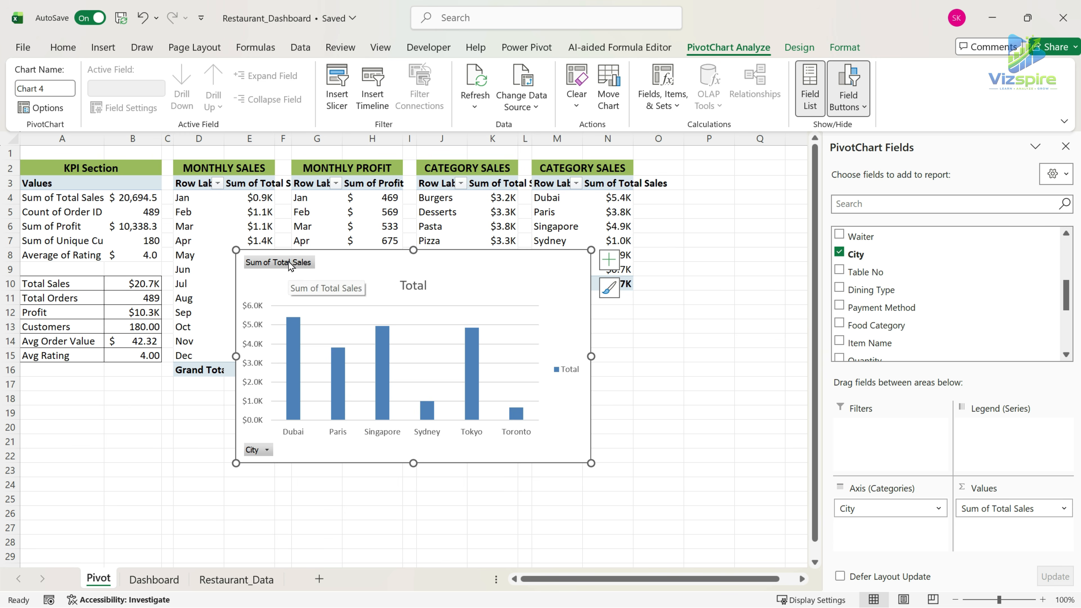
{"action": "left_click_drag", "start_coordinate": [476, 258], "coordinate": [381, 269]}
Try sorting the City PivotTable ascending by Sum of Total Sales, and by city name from Z to A.
{"action": "left_click", "coordinate": [577, 183]}
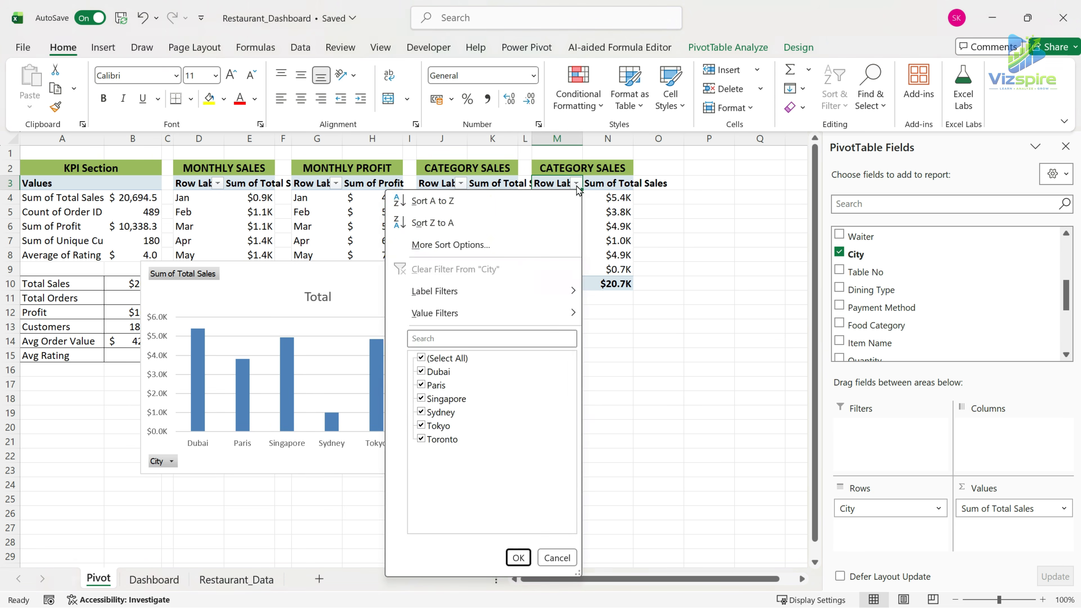
{"action": "left_click", "coordinate": [460, 245]}
{"action": "left_click", "coordinate": [552, 139]}
{"action": "left_click", "coordinate": [587, 153]}
{"action": "left_click", "coordinate": [590, 179]}
{"action": "left_click", "coordinate": [579, 295]}
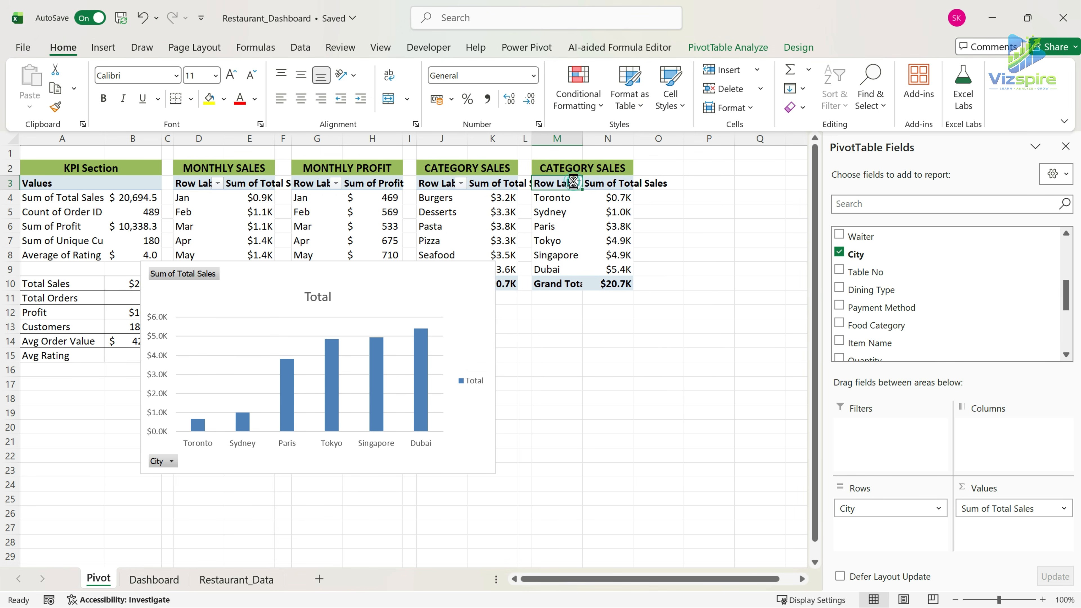
{"action": "left_click", "coordinate": [575, 183]}
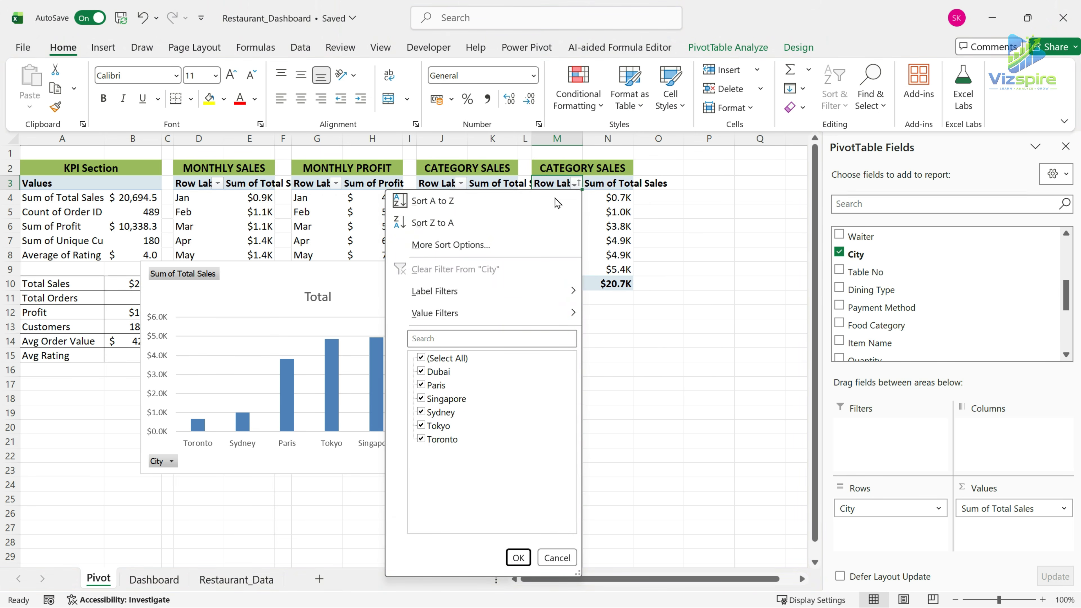
{"action": "left_click", "coordinate": [453, 224]}
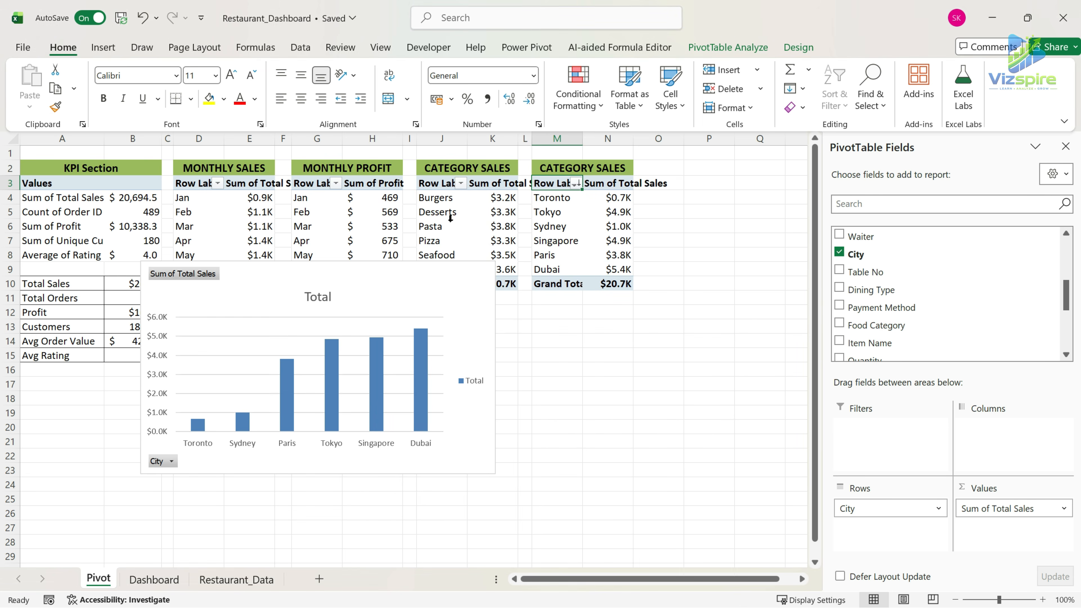
Sort the cities in the PivotTable in descending order by Sum of Total Sales.
{"action": "left_click", "coordinate": [577, 184]}
{"action": "left_click", "coordinate": [430, 246]}
{"action": "left_click", "coordinate": [540, 190]}
{"action": "left_click", "coordinate": [524, 212]}
{"action": "left_click", "coordinate": [571, 297]}
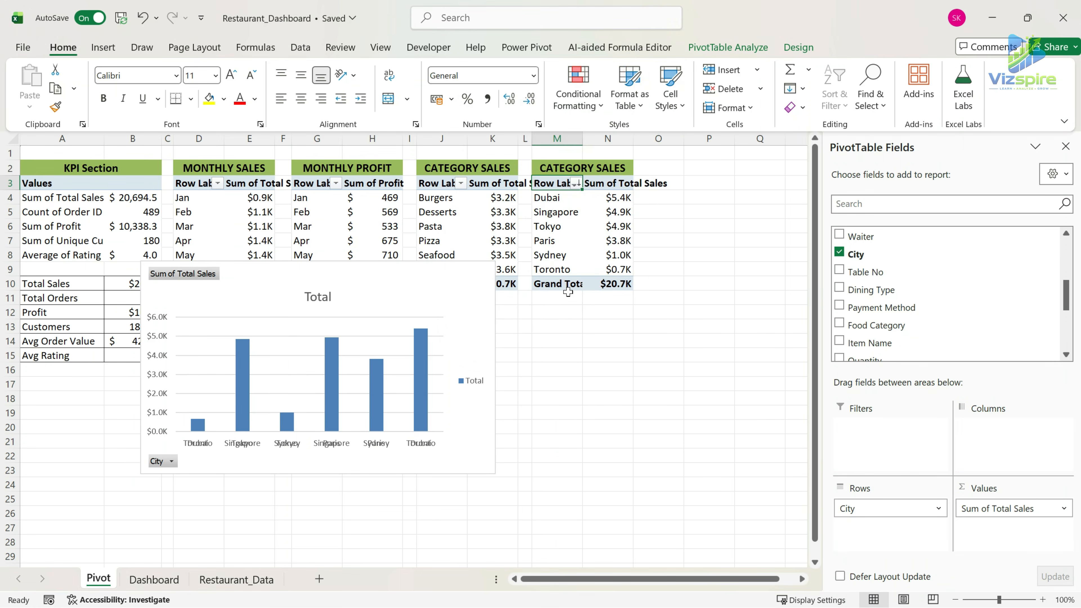
Cut the city column chart, paste it on the Dashboard sheet and move it over the panel below MONTHLY SALES TREND.
{"action": "left_click", "coordinate": [395, 282]}
{"action": "key", "text": "ctrl+x"}
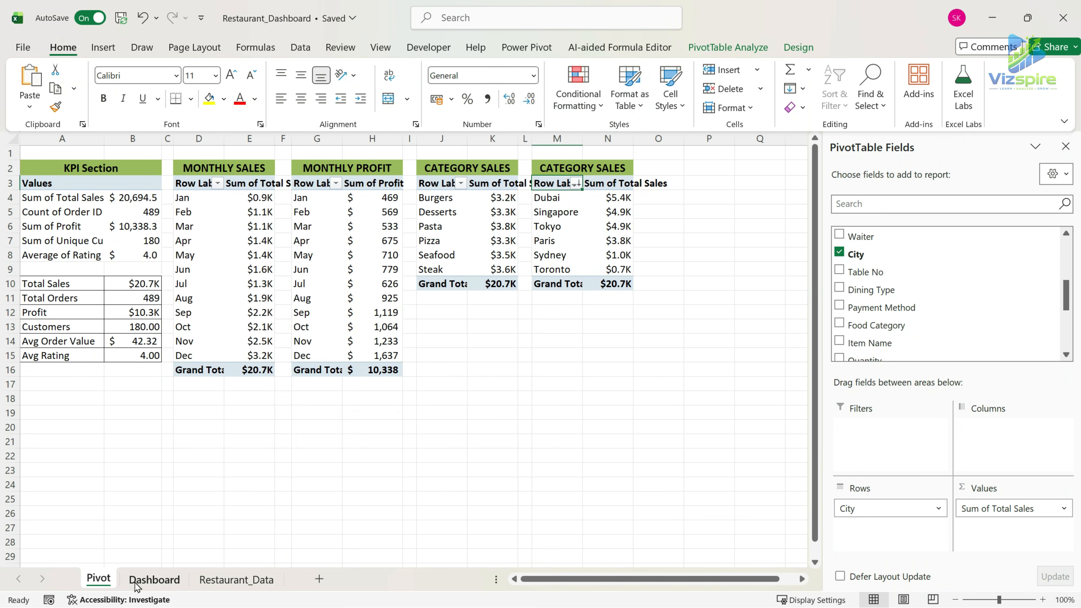
{"action": "left_click", "coordinate": [154, 580]}
{"action": "key", "text": "ctrl+v"}
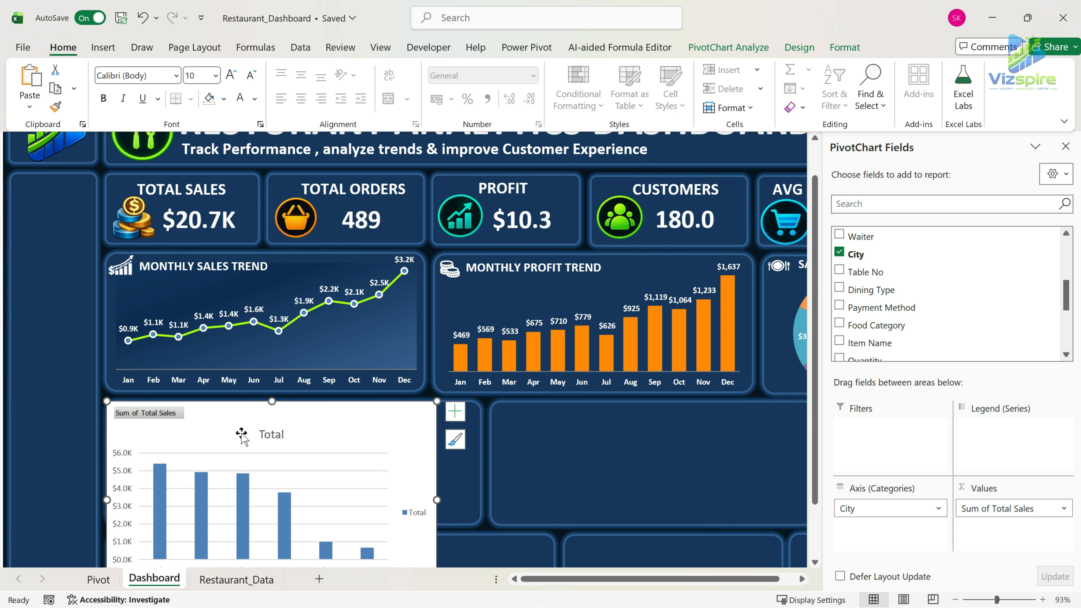
{"action": "left_click_drag", "start_coordinate": [292, 410], "coordinate": [337, 323]}
Remove the field buttons, legend, vertical axis, gridlines and title from the city chart.
{"action": "right_click", "coordinate": [217, 328]}
{"action": "left_click", "coordinate": [285, 495]}
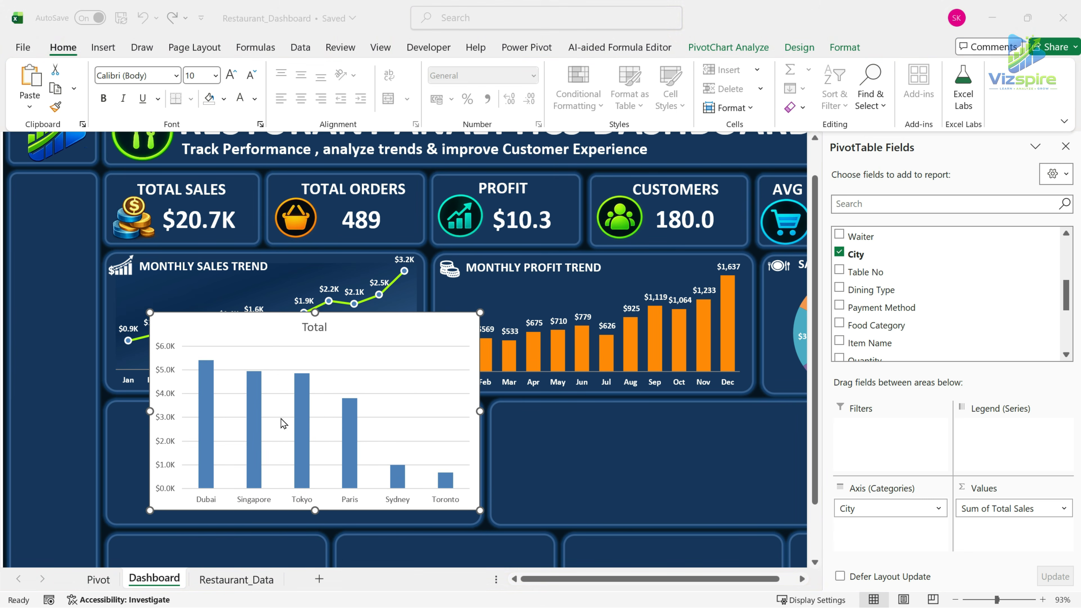
{"action": "left_click", "coordinate": [167, 375]}
{"action": "key", "text": "Delete"}
{"action": "left_click", "coordinate": [323, 332]}
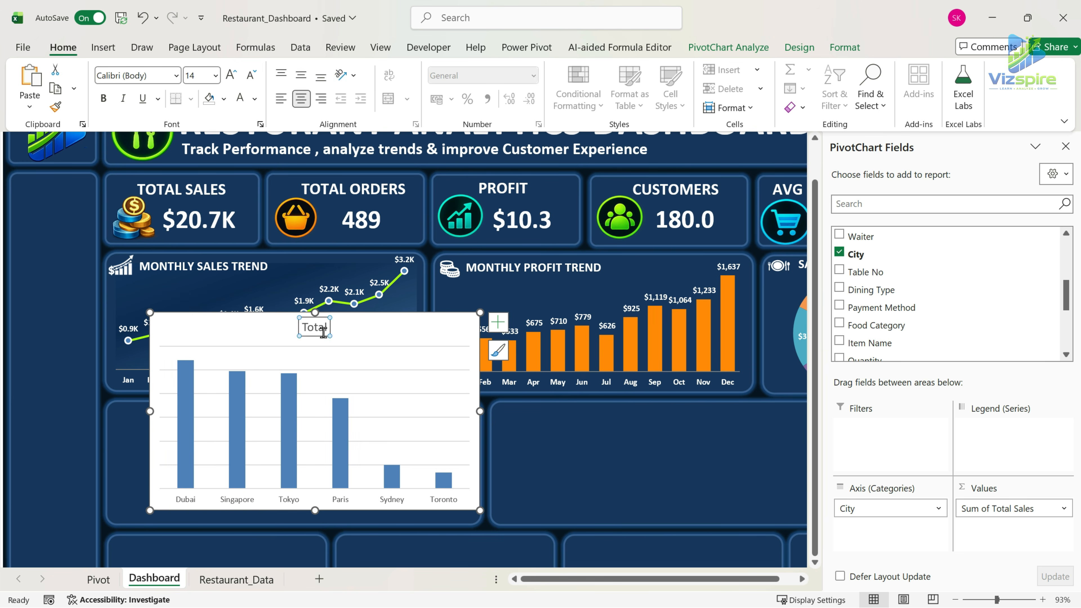
{"action": "key", "text": "Delete"}
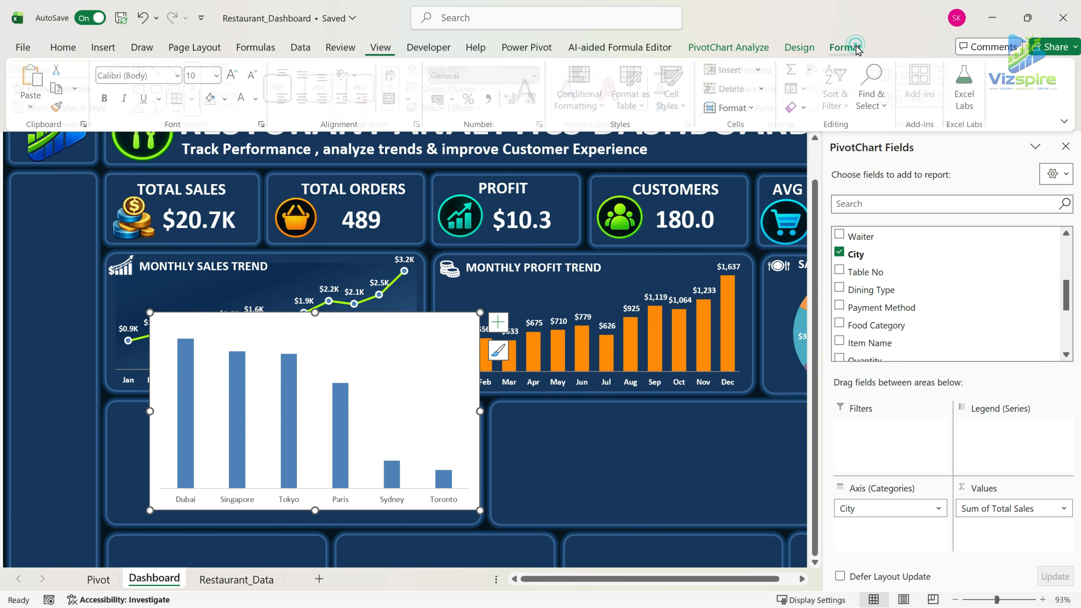
Remove the city chart's fill and outline, and fit it into the panel below MONTHLY SALES TREND at about 4.42 by 14.32 cm.
{"action": "left_click", "coordinate": [846, 47]}
{"action": "left_click", "coordinate": [418, 69]}
{"action": "left_click_drag", "start_coordinate": [480, 511], "coordinate": [368, 526]}
{"action": "left_click_drag", "start_coordinate": [391, 439], "coordinate": [481, 440]}
{"action": "left_click_drag", "start_coordinate": [295, 352], "coordinate": [297, 409]}
{"action": "left_click_drag", "start_coordinate": [297, 528], "coordinate": [295, 523]}
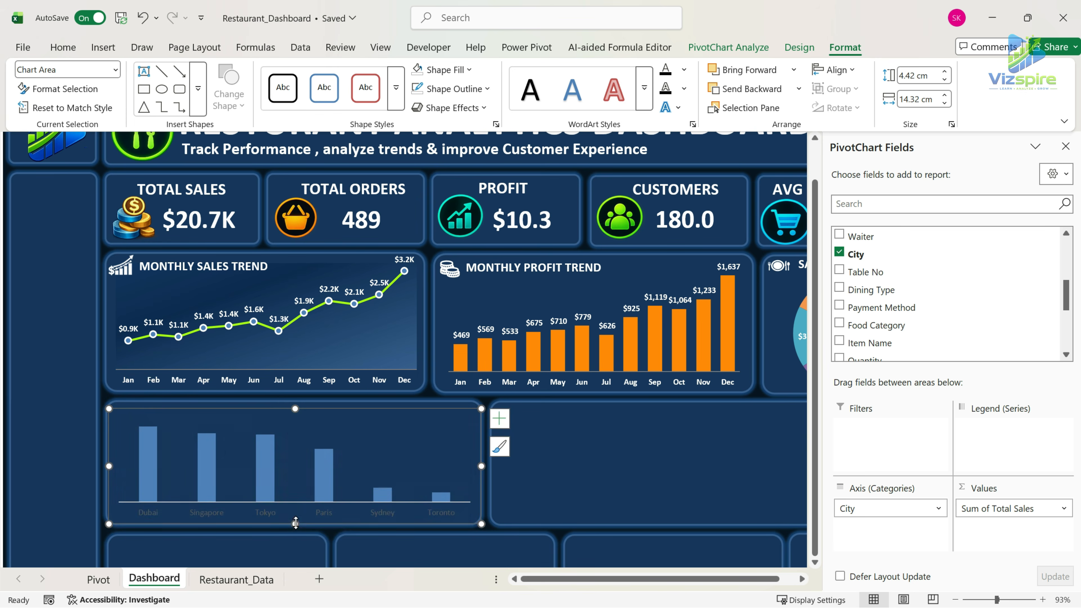
Format the city names on the chart's horizontal axis as bold white 9 pt text.
{"action": "left_click", "coordinate": [282, 511]}
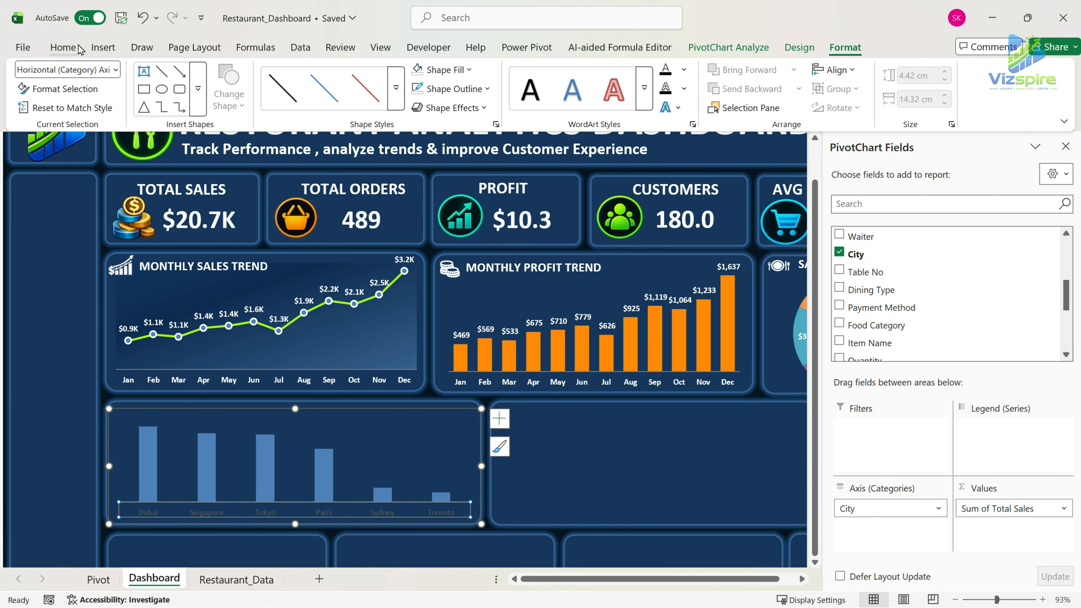
{"action": "left_click", "coordinate": [64, 47]}
{"action": "left_click", "coordinate": [240, 101]}
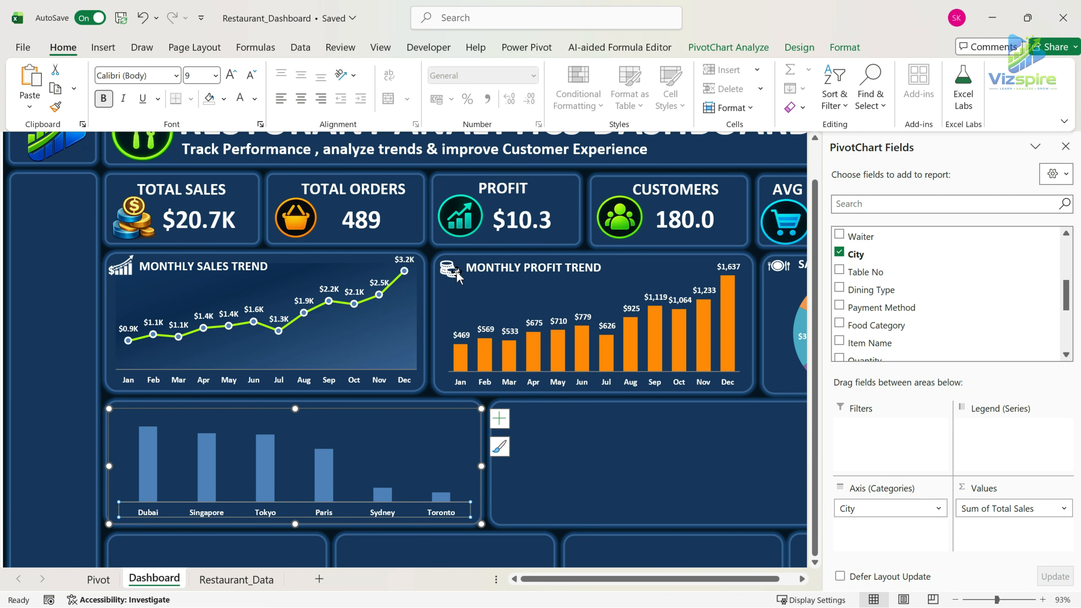
{"action": "left_click", "coordinate": [327, 455]}
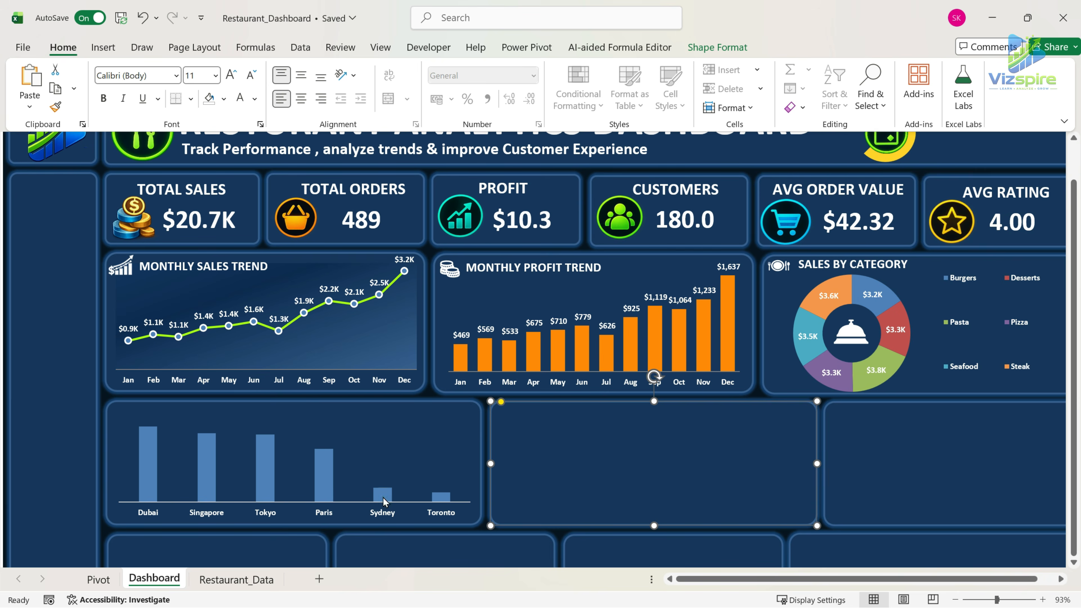
Add data labels to the city chart's columns and format them as bold white 9 pt text.
{"action": "left_click", "coordinate": [384, 503]}
{"action": "left_click", "coordinate": [499, 418]}
{"action": "left_click", "coordinate": [529, 503]}
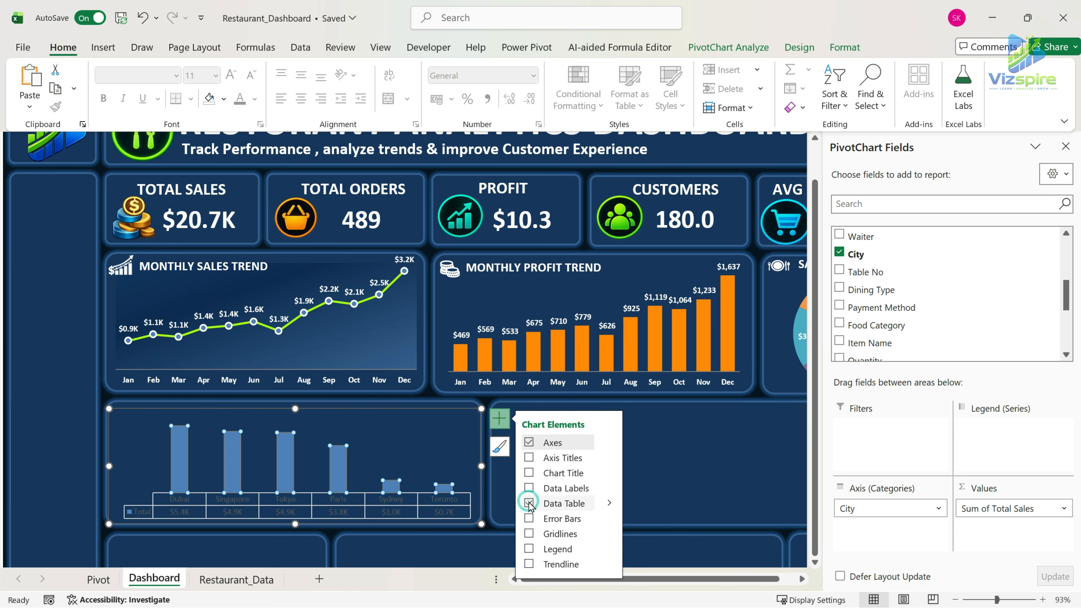
{"action": "left_click", "coordinate": [529, 504]}
{"action": "left_click", "coordinate": [529, 488]}
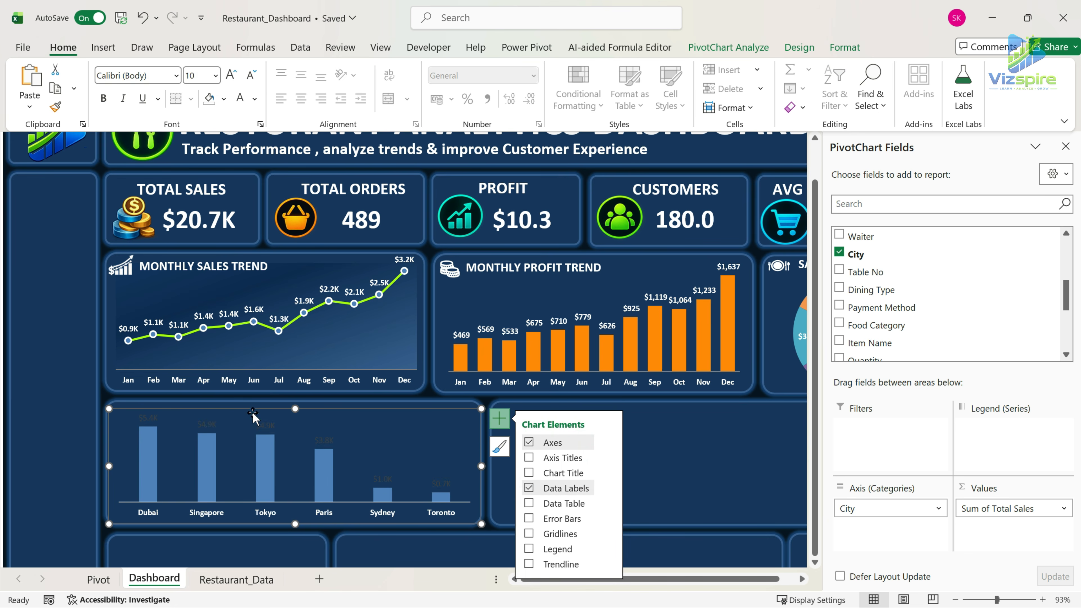
{"action": "left_click", "coordinate": [255, 420]}
{"action": "left_click", "coordinate": [244, 102]}
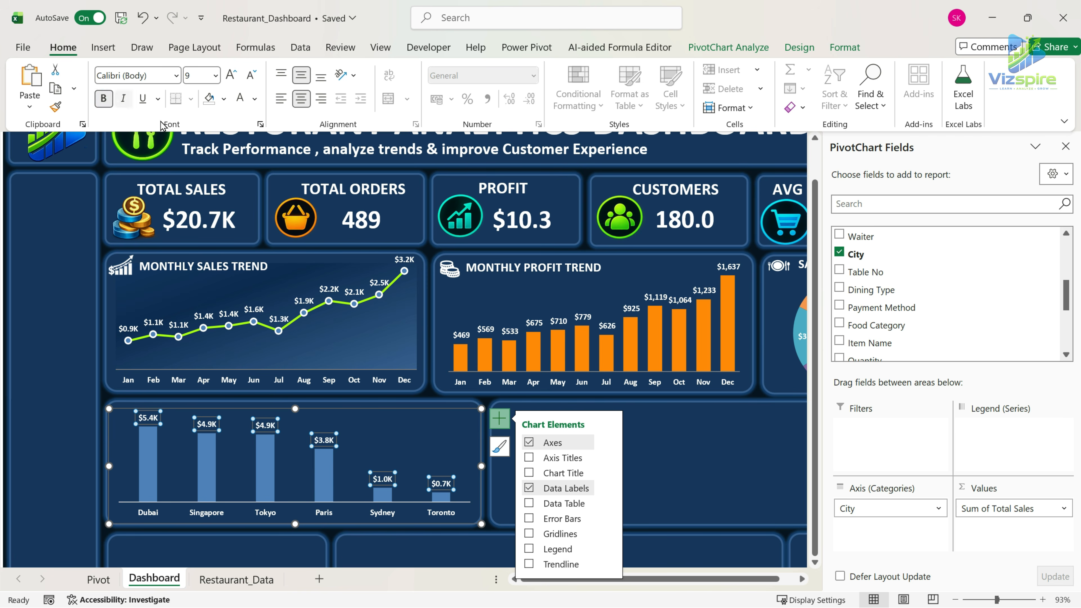
Set the gap width of the city chart's columns to 100%.
{"action": "left_click", "coordinate": [264, 469]}
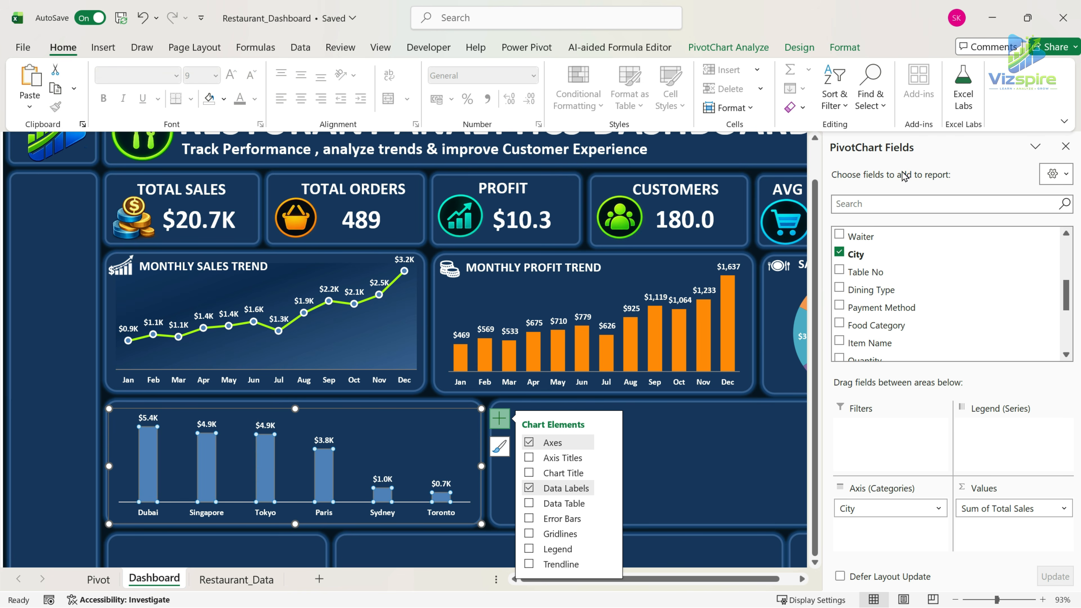
{"action": "right_click", "coordinate": [322, 464]}
{"action": "left_click", "coordinate": [374, 447]}
{"action": "left_click", "coordinate": [1010, 350]}
{"action": "left_click_drag", "start_coordinate": [1010, 353], "coordinate": [878, 354]}
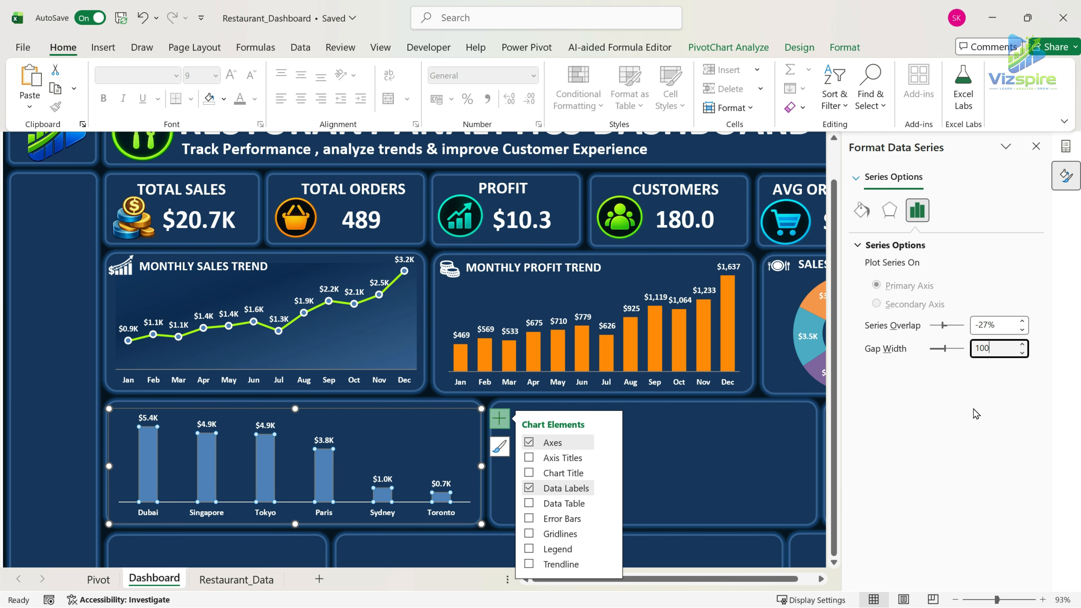
{"action": "type", "text": "100"}
{"action": "key", "text": "Return"}
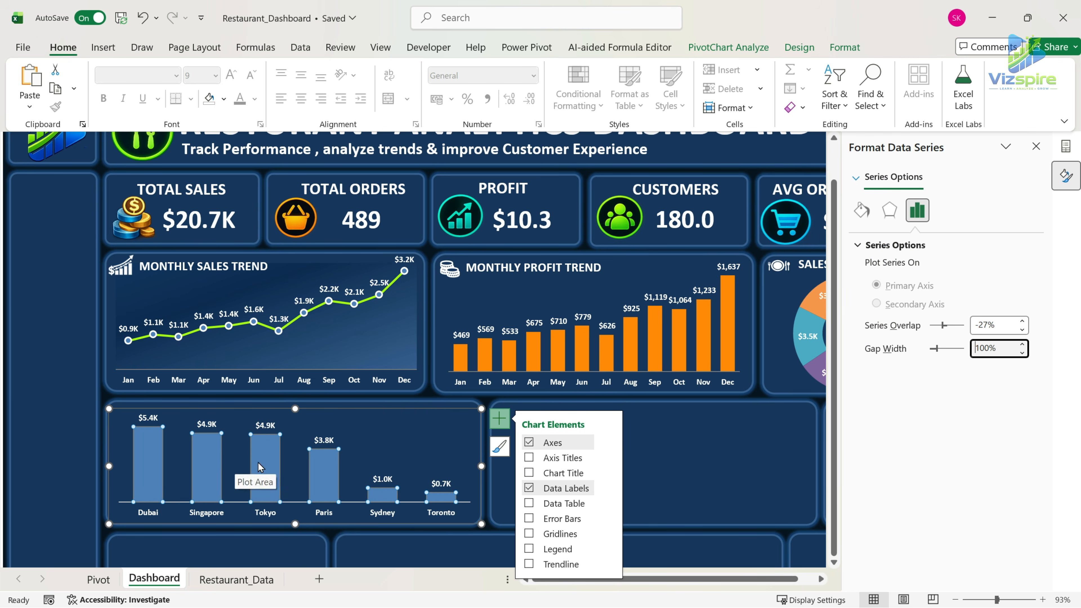
Fill the columns of the city chart with bright sky blue.
{"action": "key", "text": "alt+Tab"}
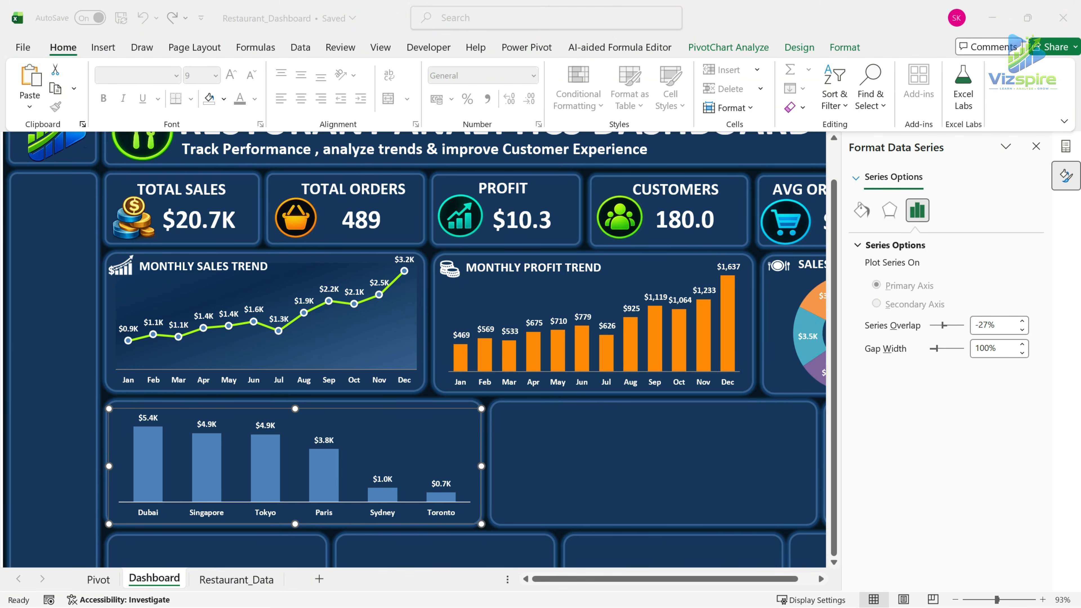
{"action": "left_click", "coordinate": [553, 473]}
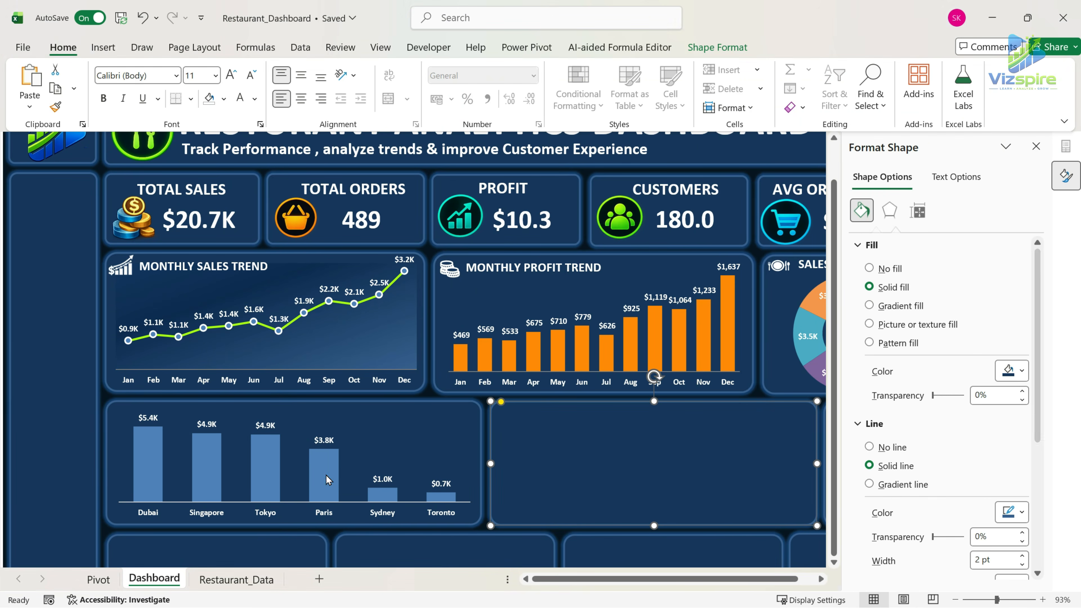
{"action": "left_click", "coordinate": [326, 477]}
{"action": "left_click", "coordinate": [225, 99]}
{"action": "left_click", "coordinate": [374, 399]}
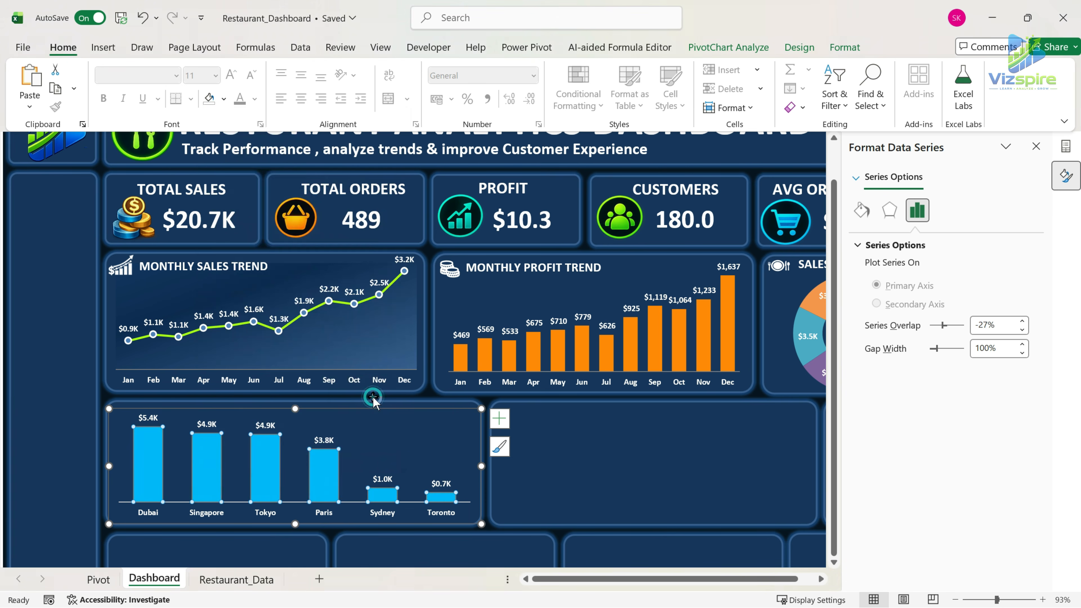
Duplicate the MONTHLY SALES TREND title onto the city chart's panel and change its text to CITY- WISE SALES.
{"action": "left_click", "coordinate": [235, 272]}
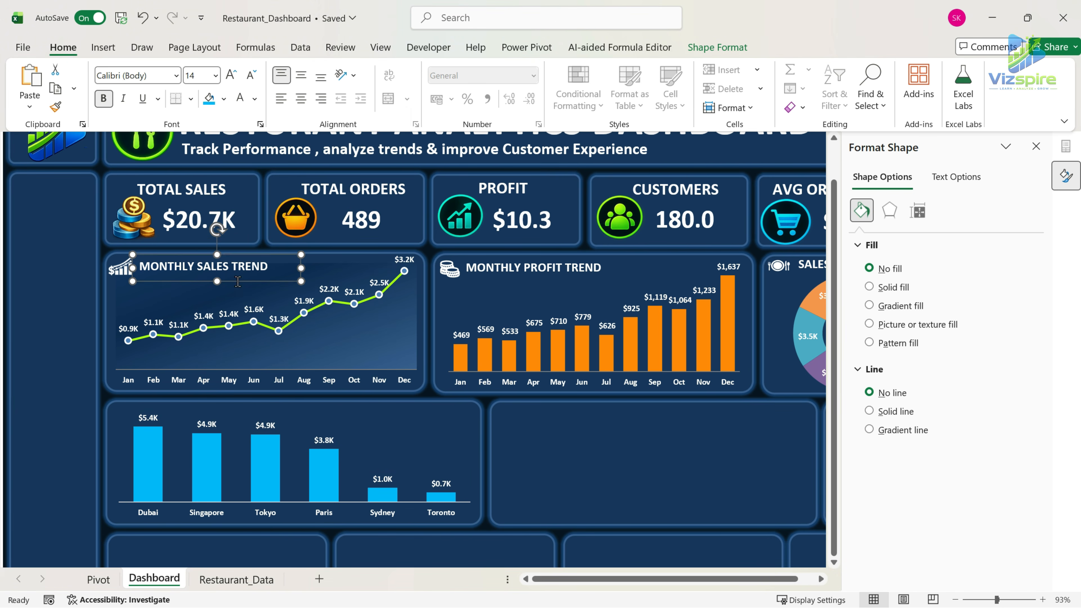
{"action": "key", "text": "ctrl+d"}
{"action": "left_click", "coordinate": [295, 411]}
{"action": "left_click_drag", "start_coordinate": [294, 406], "coordinate": [295, 412]}
{"action": "left_click_drag", "start_coordinate": [261, 292], "coordinate": [254, 425]}
{"action": "triple_click", "coordinate": [263, 412]}
{"action": "type", "text": "cITY"}
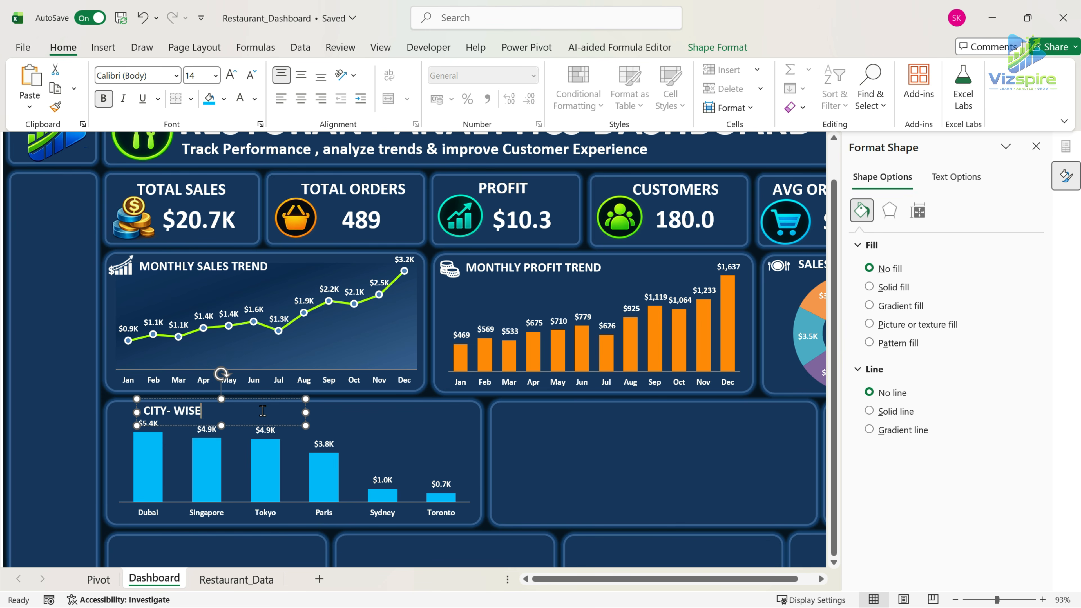
Place a white location pin icon beside the CITY- WISE SALES title and lower the chart's top edge to make room.
{"action": "left_click", "coordinate": [239, 439]}
{"action": "left_click", "coordinate": [128, 411]}
{"action": "key", "text": "alt+Tab"}
{"action": "key", "text": "alt+Tab"}
{"action": "key", "text": "ctrl+v"}
{"action": "left_click_drag", "start_coordinate": [128, 421], "coordinate": [183, 428]}
{"action": "left_click", "coordinate": [299, 418]}
{"action": "left_click", "coordinate": [294, 427]}
{"action": "left_click_drag", "start_coordinate": [295, 424], "coordinate": [295, 429]}
{"action": "left_click", "coordinate": [584, 480]}
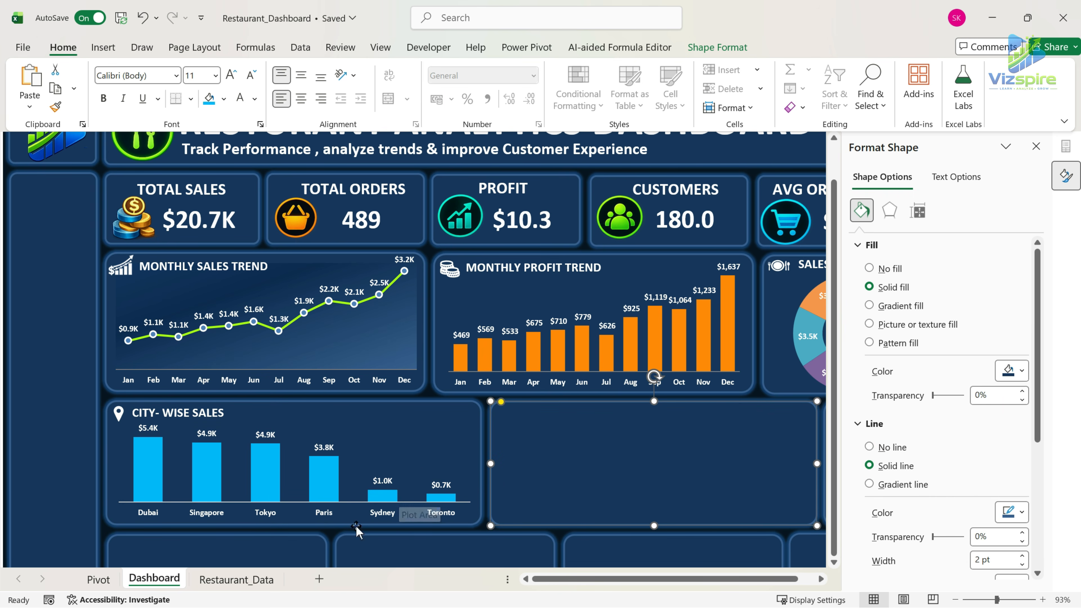
Apply a solid outline to the city chart's horizontal axis line and close the formatting pane.
{"action": "left_click", "coordinate": [404, 509]}
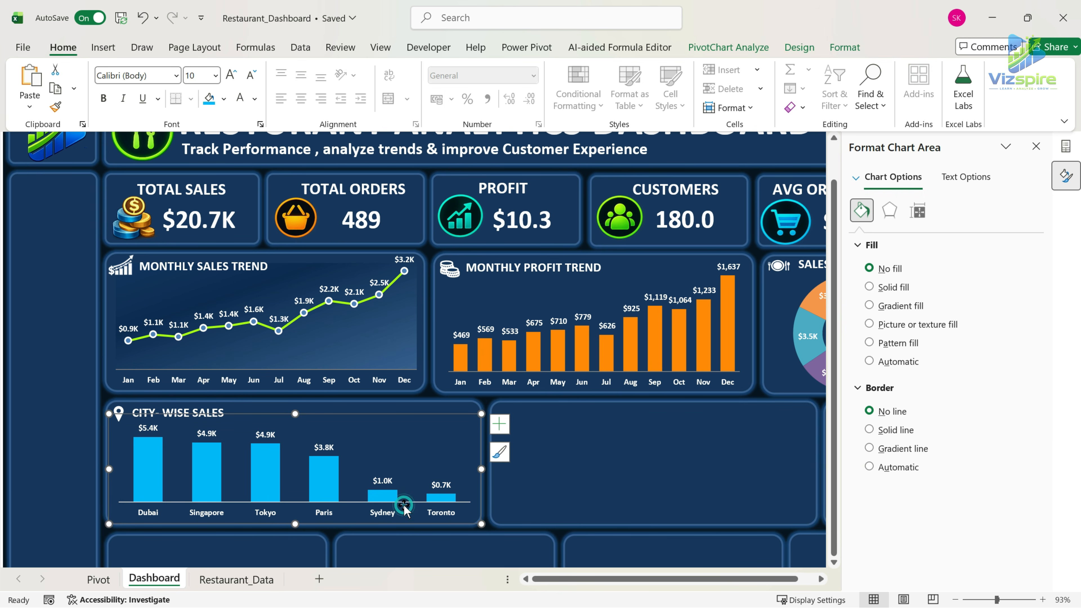
{"action": "left_click", "coordinate": [404, 509]}
{"action": "left_click", "coordinate": [845, 46]}
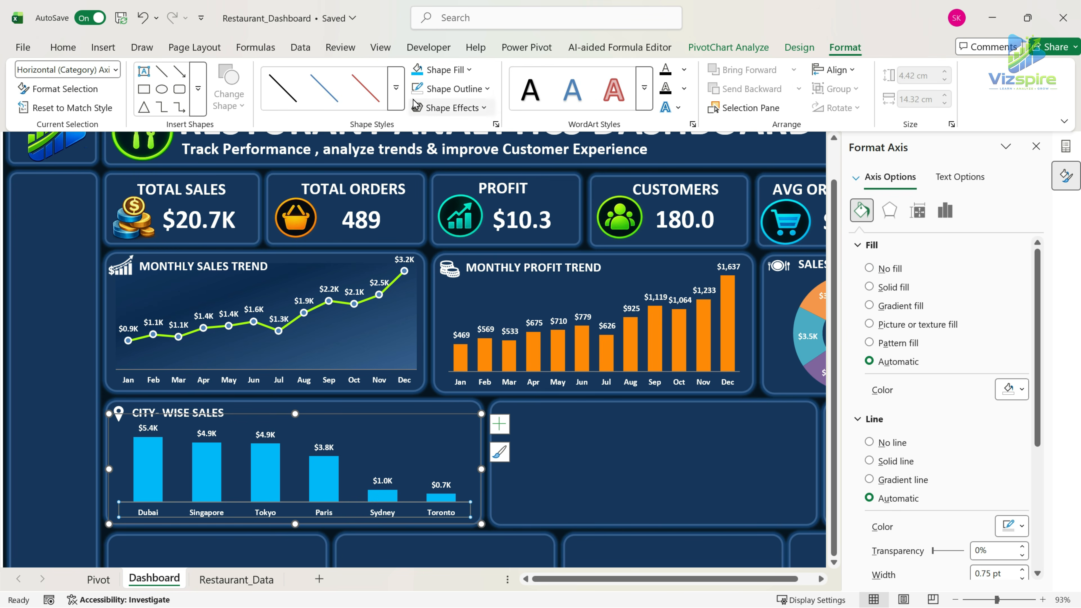
{"action": "left_click", "coordinate": [451, 88]}
{"action": "left_click", "coordinate": [441, 228]}
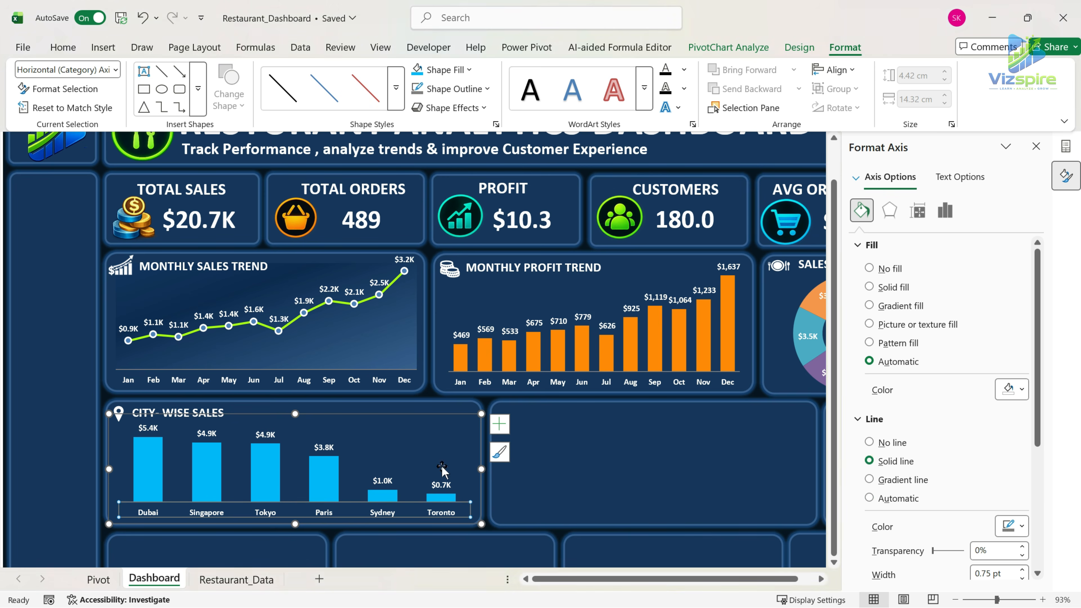
{"action": "left_click", "coordinate": [620, 454]}
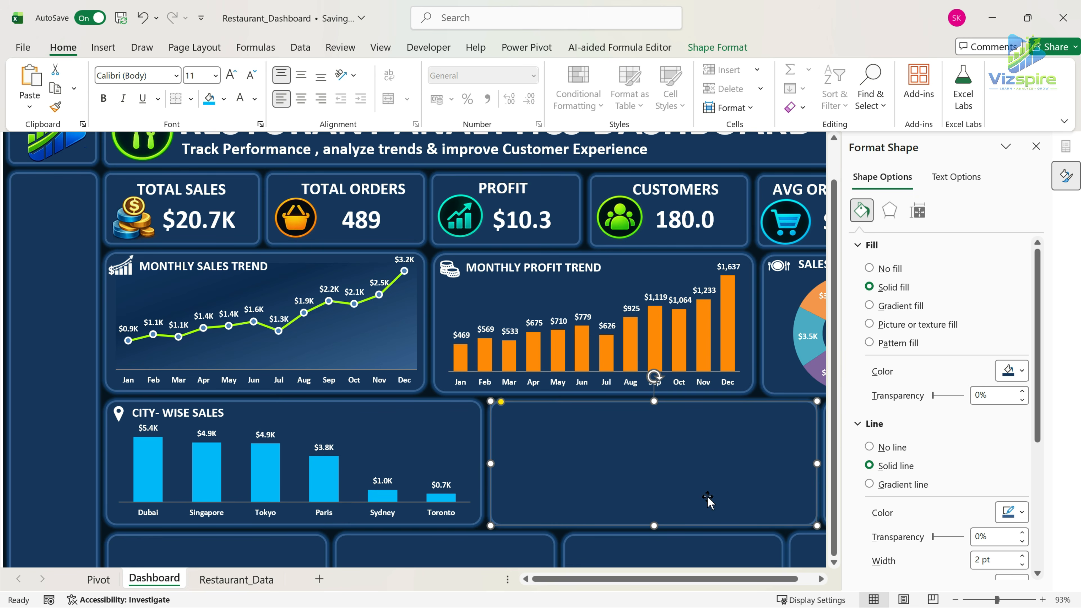
{"action": "left_click", "coordinate": [1037, 146]}
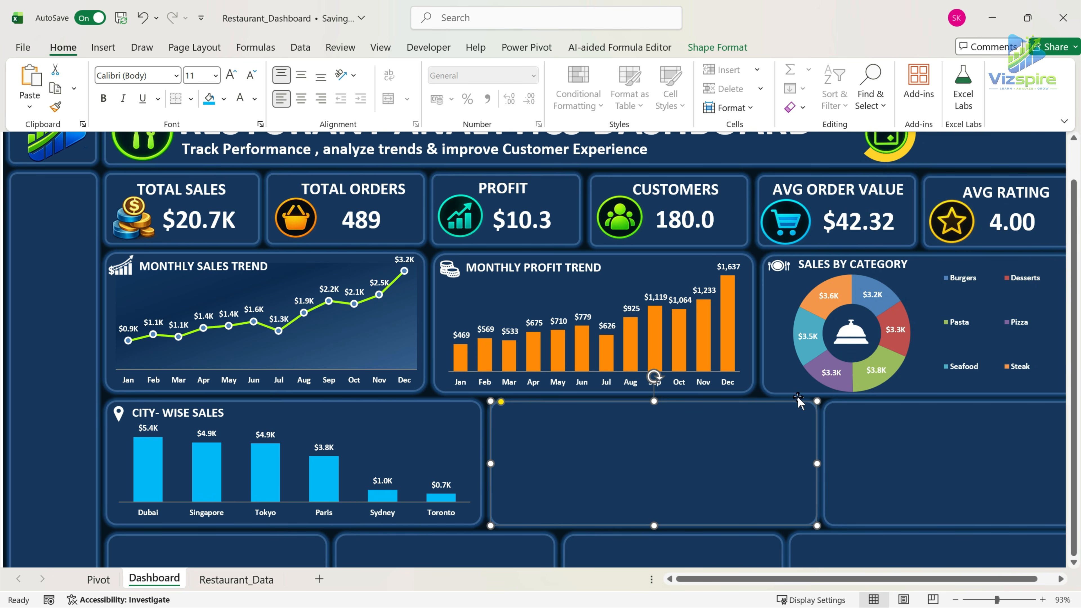
Duplicate the CITY SALES PivotTable with its heading on the Pivot sheet, starting at cell P2.
{"action": "left_click", "coordinate": [99, 580]}
{"action": "left_click_drag", "start_coordinate": [554, 168], "coordinate": [614, 284]}
{"action": "key", "text": "ctrl+c"}
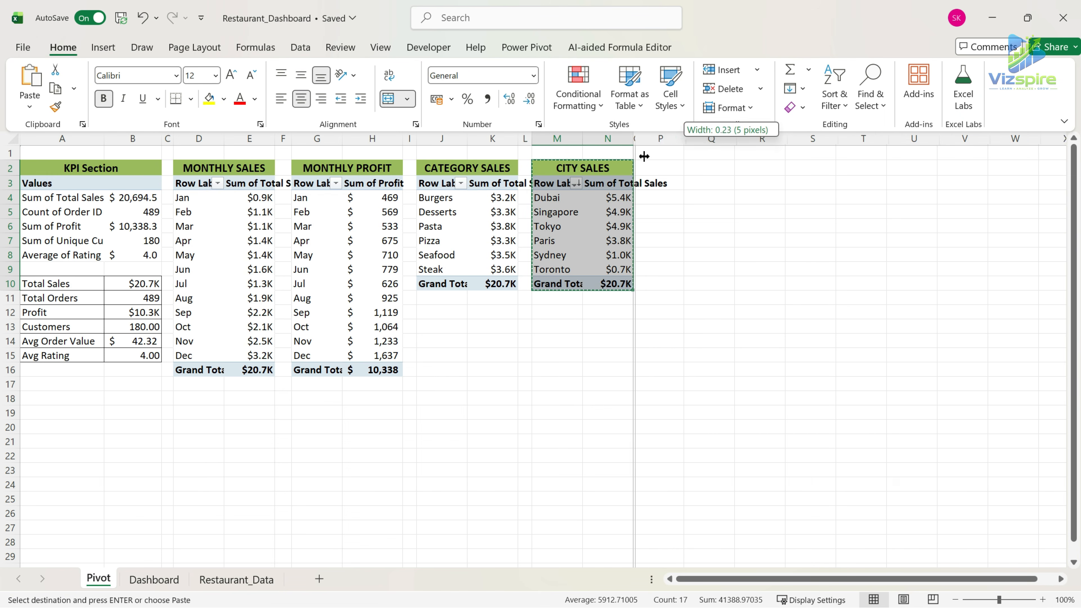
{"action": "left_click", "coordinate": [663, 166]}
{"action": "key", "text": "ctrl+v"}
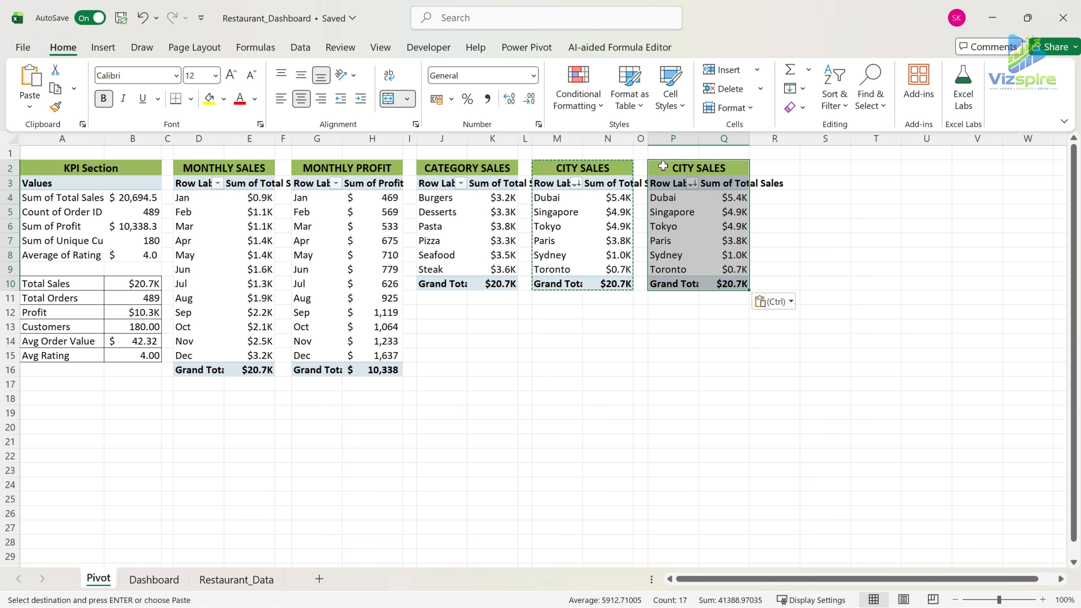
Change the duplicated PivotTable's heading to TOP 5 SELLING ITEMS.
{"action": "left_click", "coordinate": [662, 165]}
{"action": "key", "text": "BackSpace"}
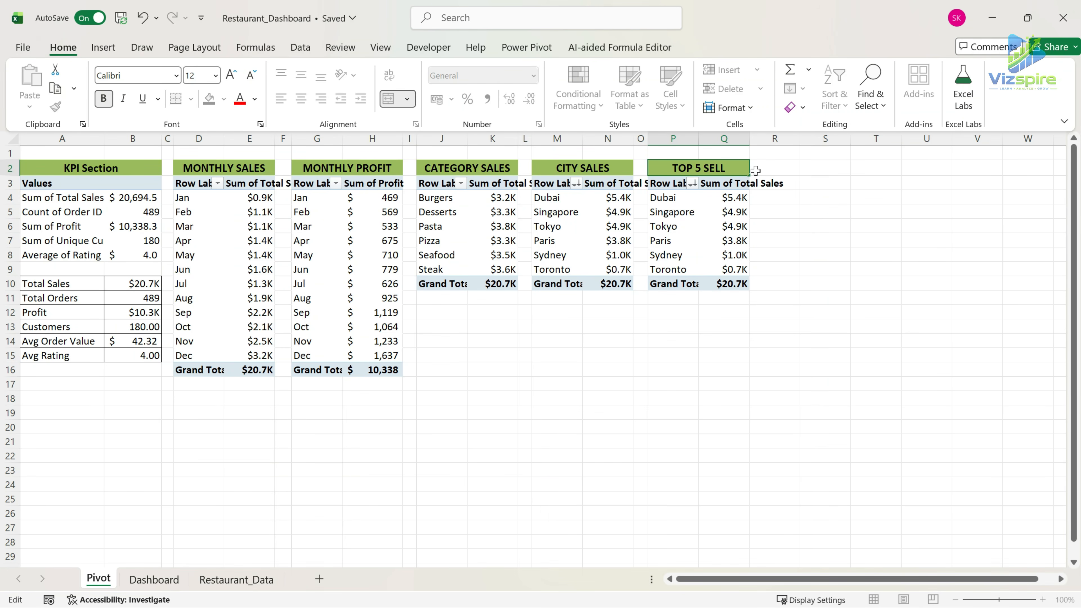
{"action": "type", "text": "TOP 5 SELLING ITEMS"}
{"action": "key", "text": "Return"}
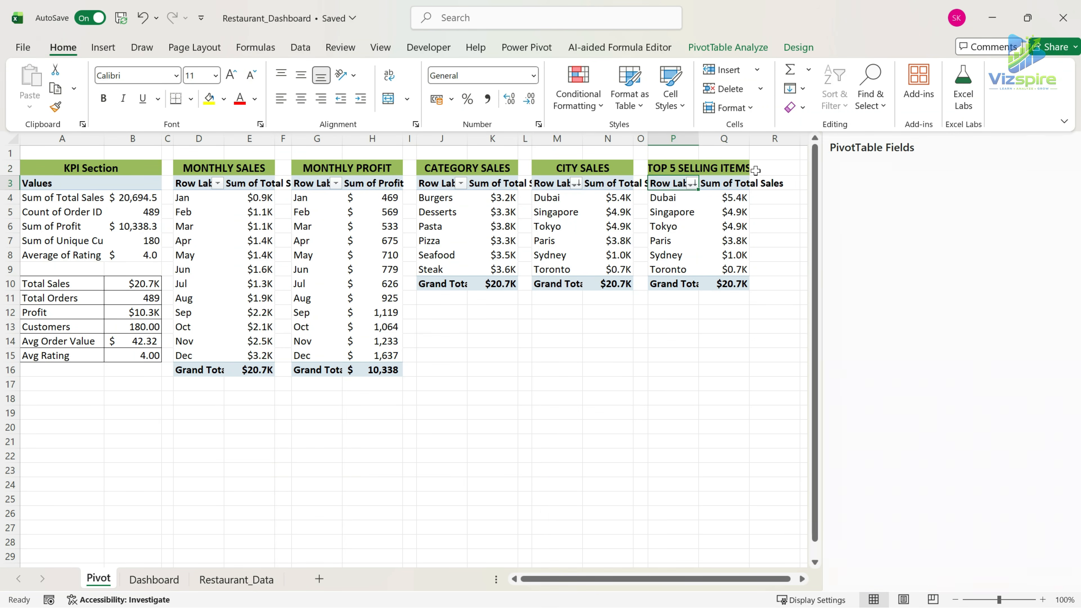
Replace the copied PivotTable's fields with Item Name as rows and Sum of Quantity as values.
{"action": "left_click_drag", "start_coordinate": [903, 509], "coordinate": [735, 501]}
{"action": "left_click_drag", "start_coordinate": [1009, 509], "coordinate": [788, 518]}
{"action": "scroll", "coordinate": [941, 319], "scroll_direction": "down", "scroll_amount": 4}
{"action": "scroll", "coordinate": [941, 319], "scroll_direction": "down", "scroll_amount": 4}
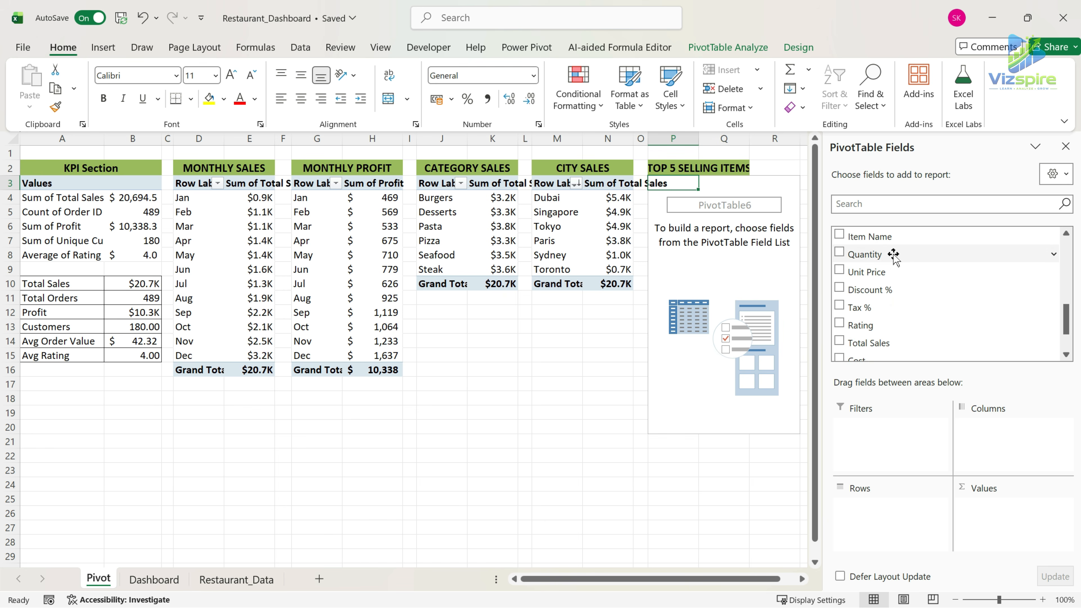
{"action": "left_click_drag", "start_coordinate": [893, 254], "coordinate": [1038, 512]}
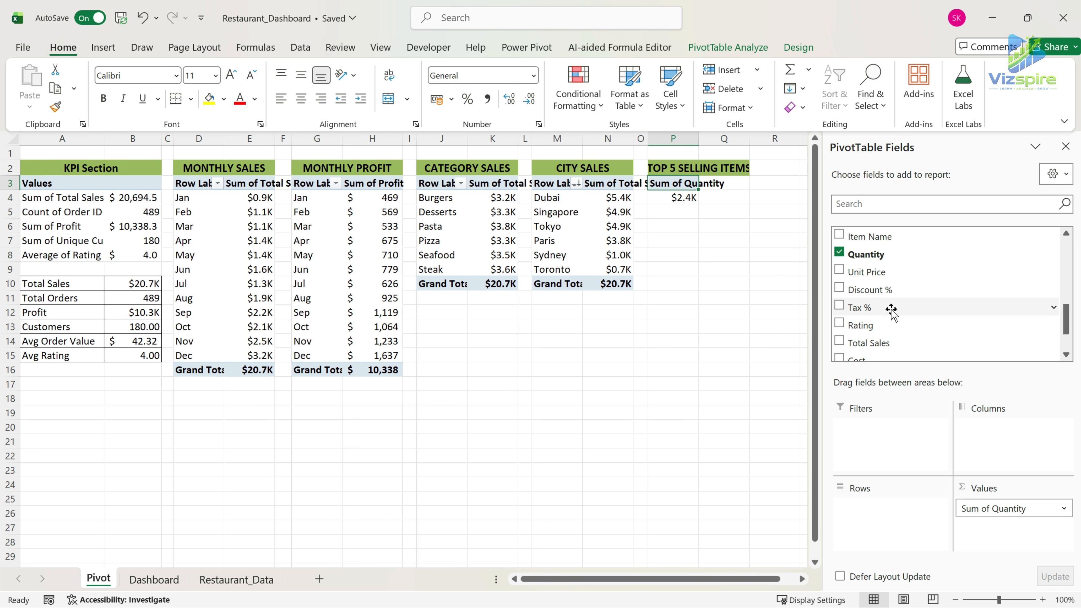
{"action": "scroll", "coordinate": [892, 313], "scroll_direction": "down", "scroll_amount": 4}
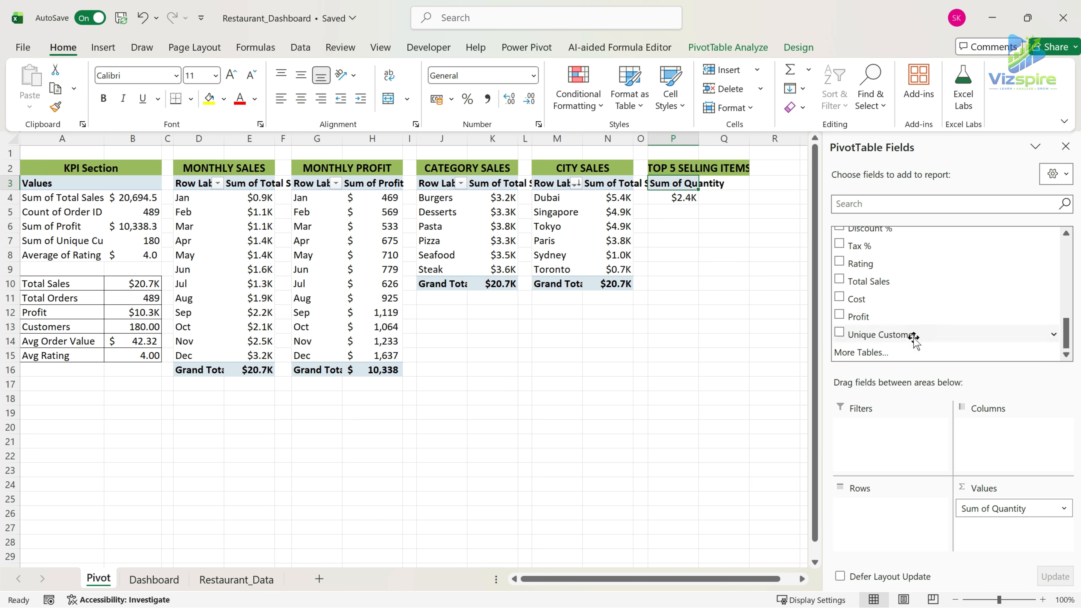
{"action": "scroll", "coordinate": [911, 337], "scroll_direction": "up", "scroll_amount": 7}
{"action": "left_click_drag", "start_coordinate": [886, 286], "coordinate": [889, 509]}
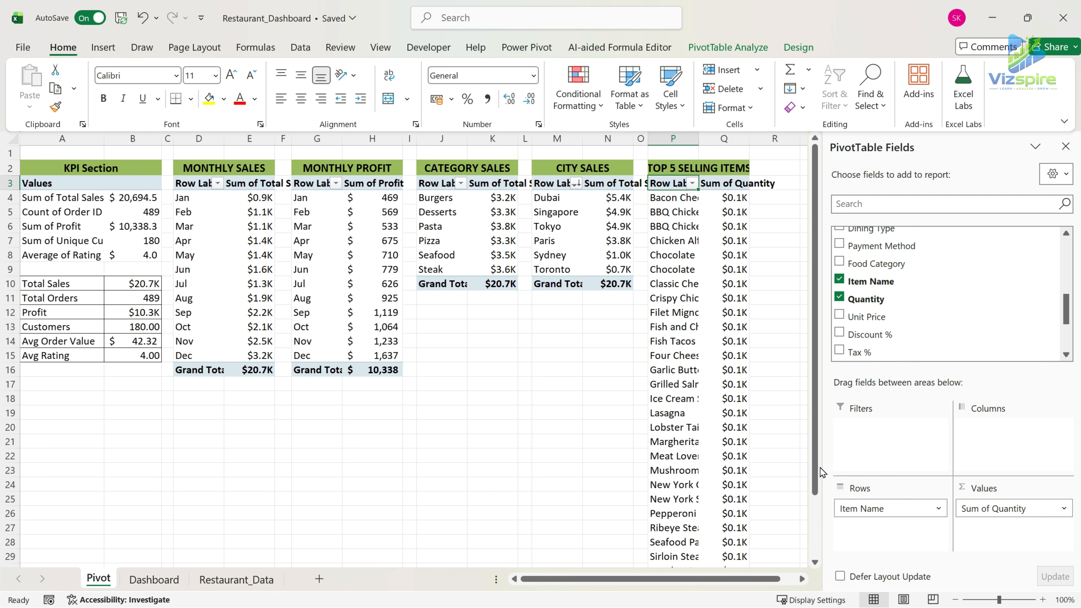
Filter Item Name to the top 5 items by Sum of Quantity.
{"action": "left_click", "coordinate": [693, 183]}
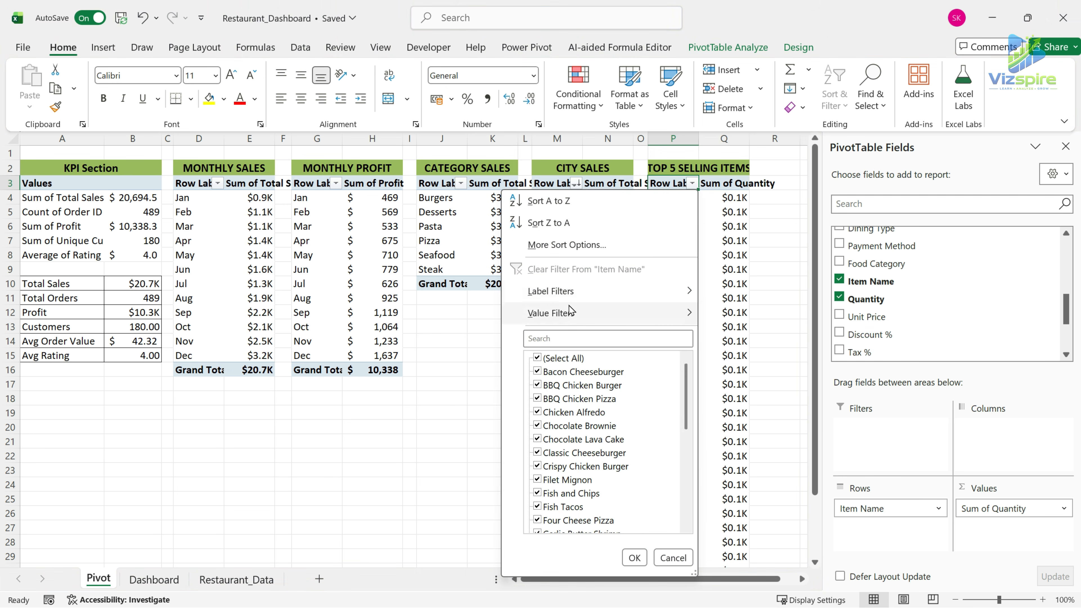
{"action": "left_click", "coordinate": [575, 314]}
{"action": "left_click", "coordinate": [741, 523]}
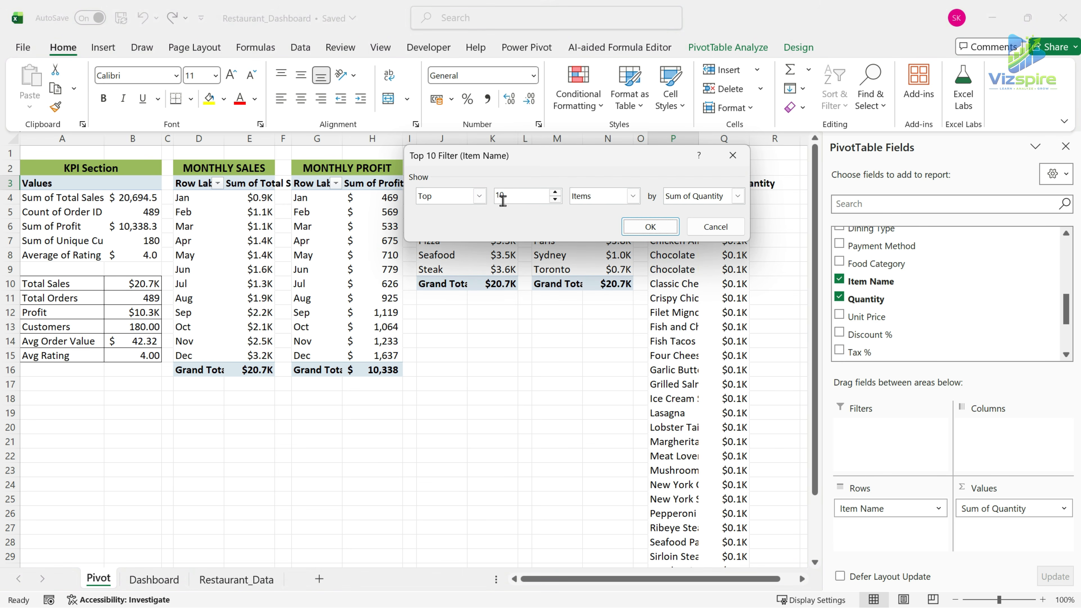
{"action": "type", "text": "5"}
{"action": "left_click", "coordinate": [640, 229]}
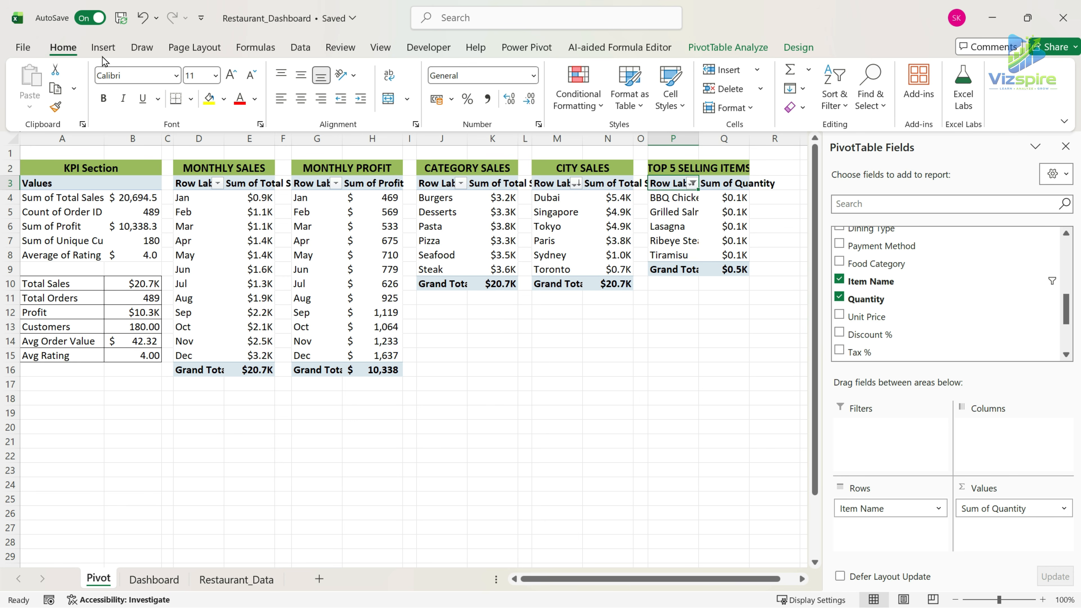
Insert a Clustered Bar PivotChart from the top 5 selling items PivotTable.
{"action": "left_click", "coordinate": [103, 46]}
{"action": "left_click", "coordinate": [415, 92]}
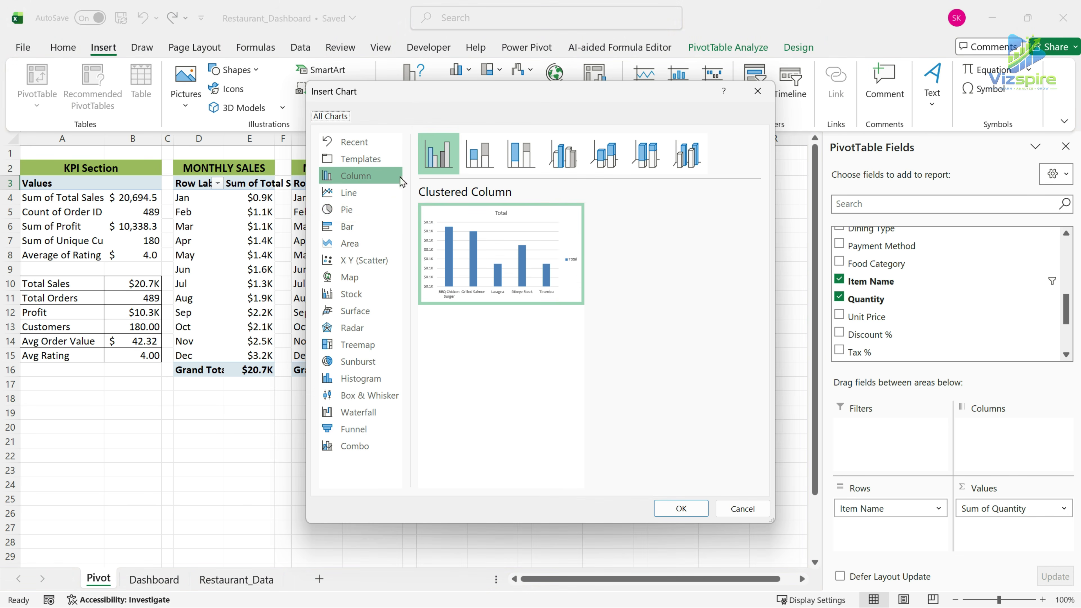
{"action": "left_click", "coordinate": [355, 226]}
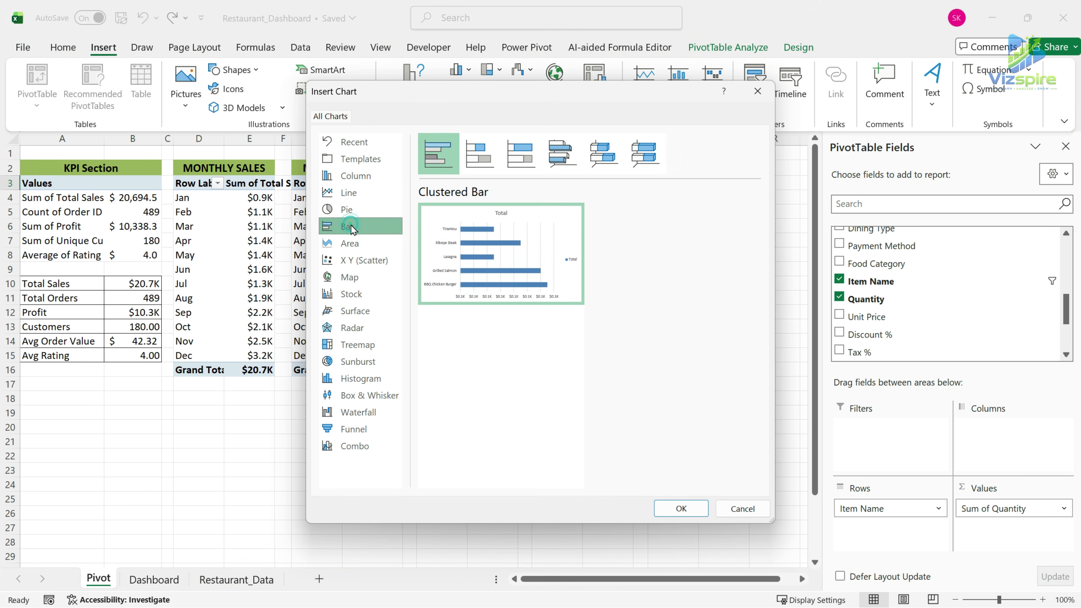
{"action": "left_click", "coordinate": [707, 513]}
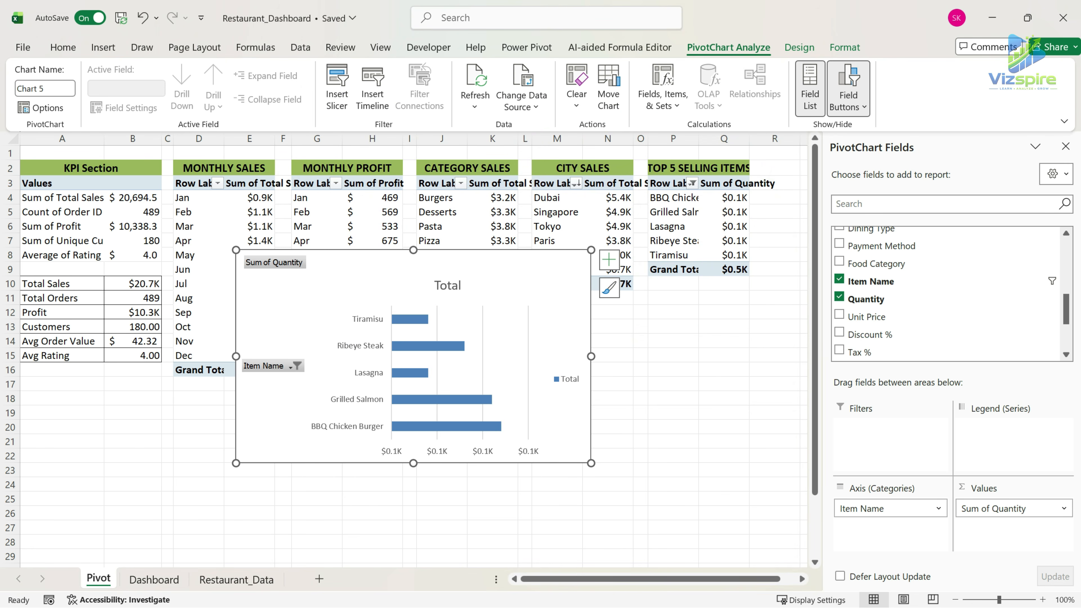
{"action": "key", "text": "ctrl+x"}
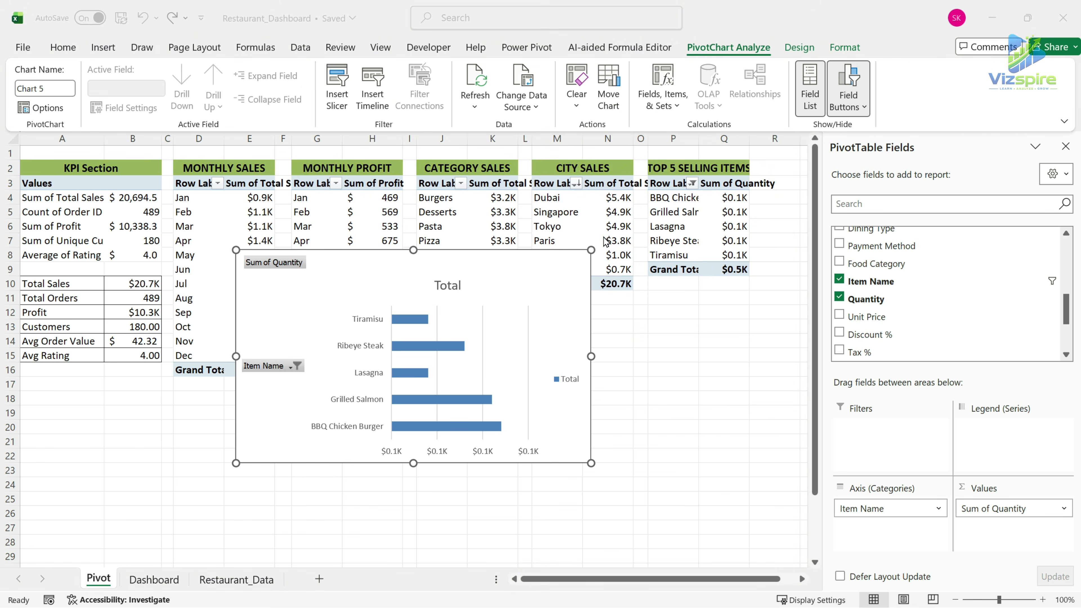
Sort the item names in descending order by Sum of Quantity and return them to A to Z order.
{"action": "left_click", "coordinate": [680, 183]}
{"action": "right_click", "coordinate": [681, 182]}
{"action": "left_click", "coordinate": [668, 180]}
{"action": "left_click", "coordinate": [693, 184]}
{"action": "left_click", "coordinate": [589, 245]}
{"action": "left_click", "coordinate": [485, 173]}
{"action": "left_click", "coordinate": [684, 190]}
{"action": "left_click", "coordinate": [511, 209]}
{"action": "left_click", "coordinate": [567, 298]}
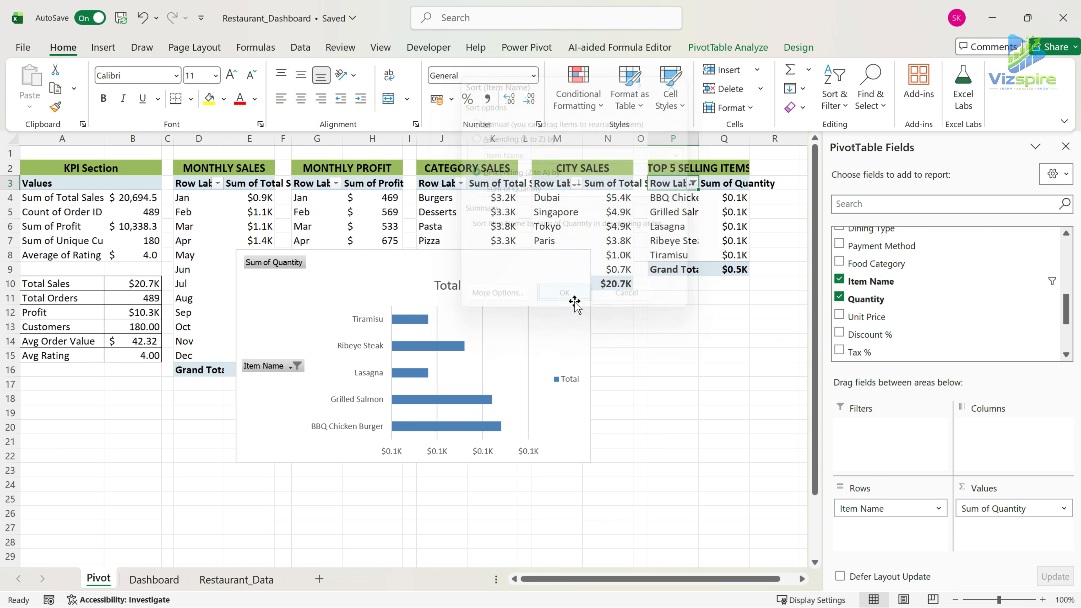
{"action": "left_click", "coordinate": [694, 183]}
{"action": "left_click", "coordinate": [569, 199]}
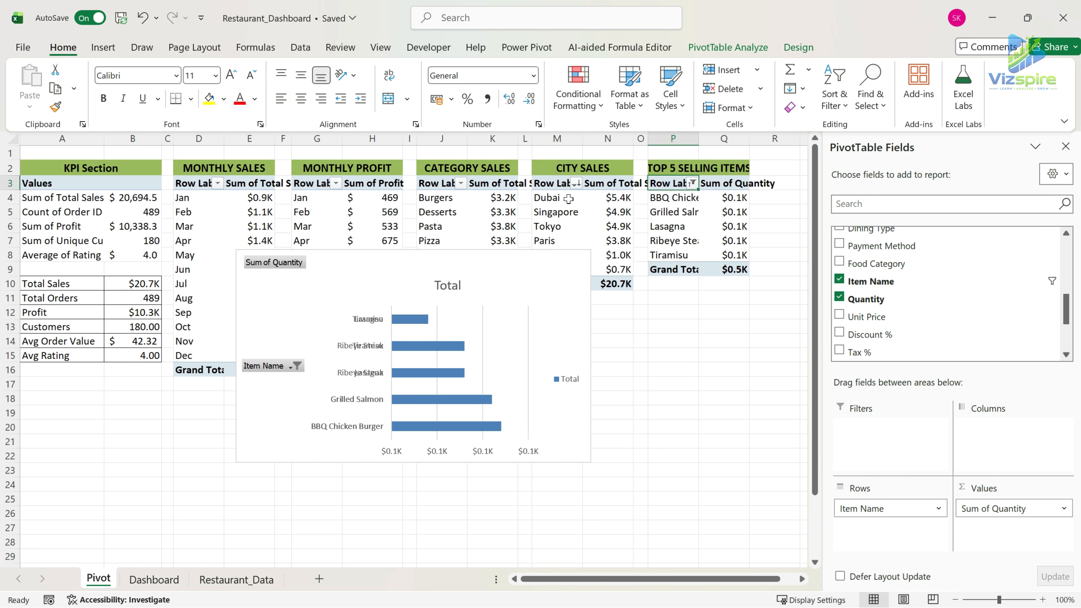
Sort the item names in ascending order by Sum of Quantity.
{"action": "right_click", "coordinate": [676, 184]}
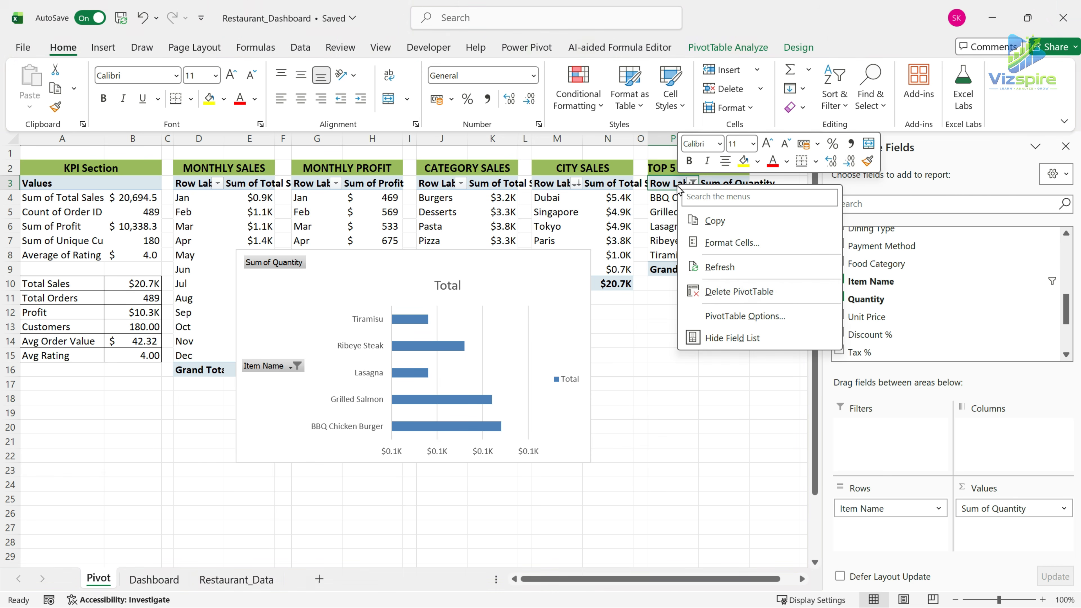
{"action": "left_click", "coordinate": [661, 182]}
{"action": "left_click", "coordinate": [691, 185]}
{"action": "left_click", "coordinate": [591, 247]}
{"action": "left_click", "coordinate": [541, 157]}
{"action": "left_click", "coordinate": [528, 179]}
{"action": "left_click", "coordinate": [582, 298]}
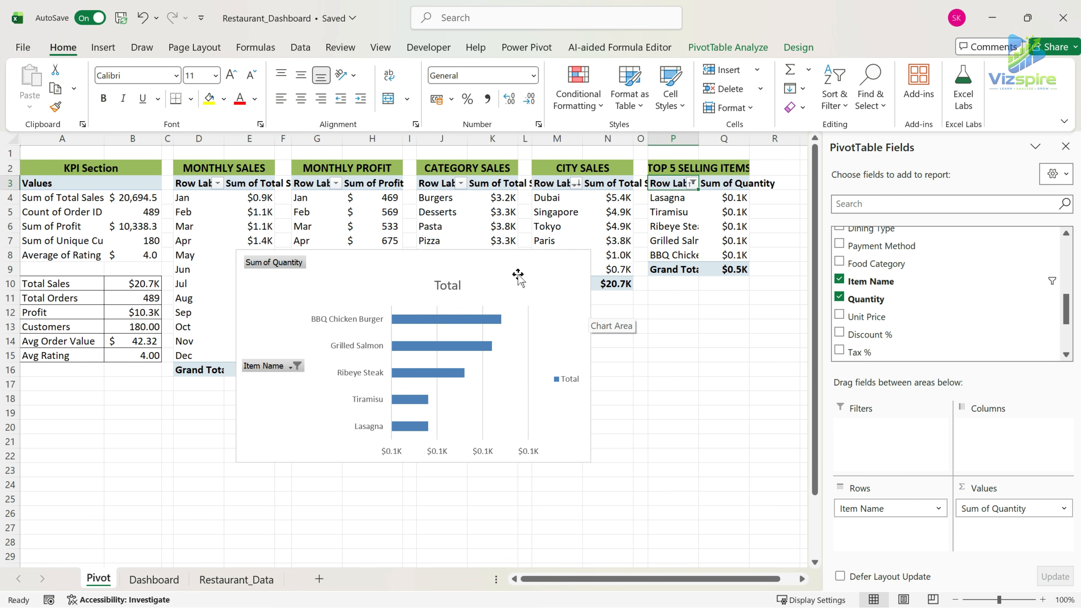
Move the bar chart to the empty panel beside CITY- WISE SALES on the Dashboard sheet and close the field list.
{"action": "left_click", "coordinate": [490, 268]}
{"action": "key", "text": "ctrl+x"}
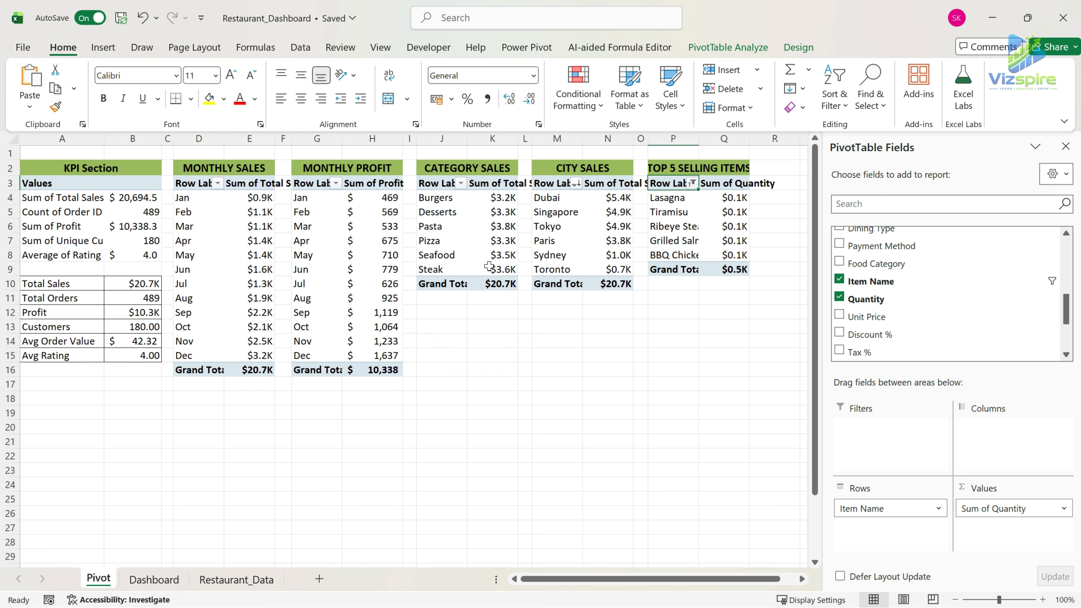
{"action": "left_click", "coordinate": [166, 580]}
{"action": "left_click", "coordinate": [597, 465]}
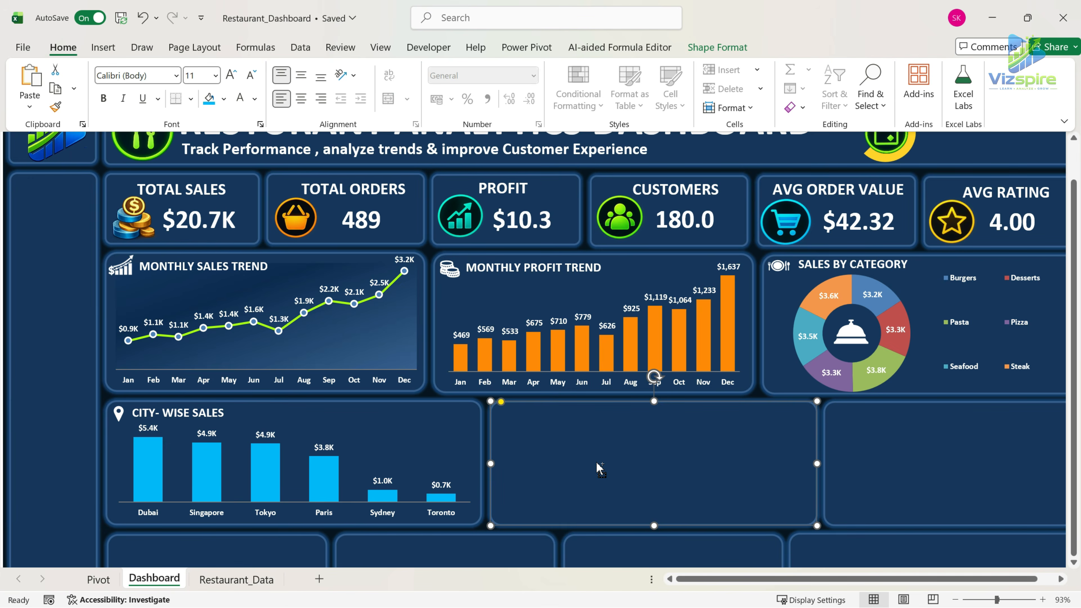
{"action": "key", "text": "ctrl+v"}
{"action": "left_click", "coordinate": [1065, 147]}
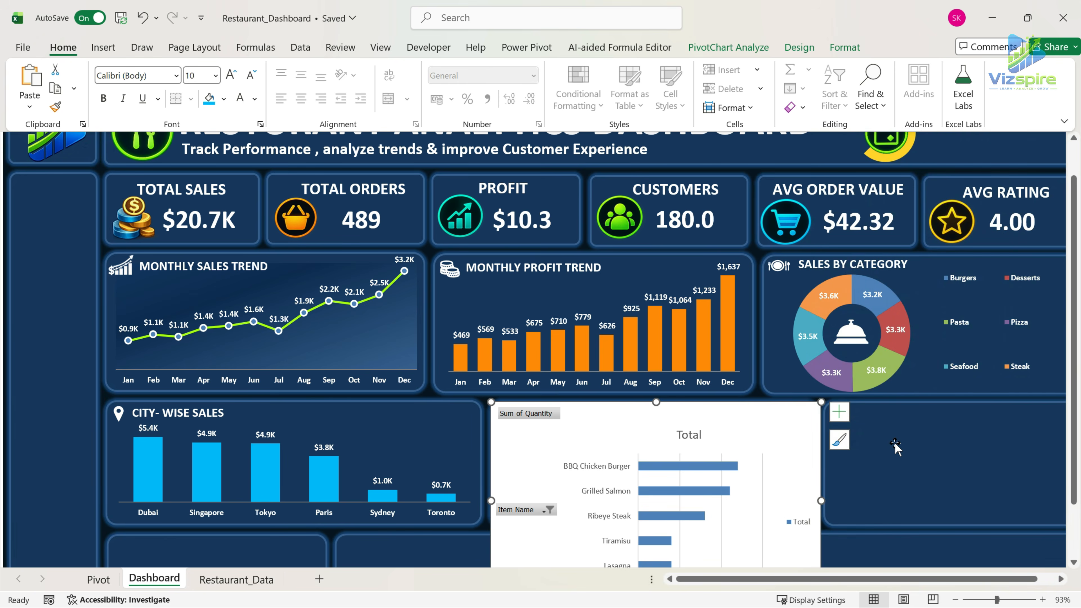
Hide all field buttons on the bar chart and delete its legend, value axis and title.
{"action": "scroll", "coordinate": [895, 445], "scroll_direction": "down", "scroll_amount": 2}
{"action": "scroll", "coordinate": [896, 445], "scroll_direction": "up", "scroll_amount": 1}
{"action": "right_click", "coordinate": [528, 374]}
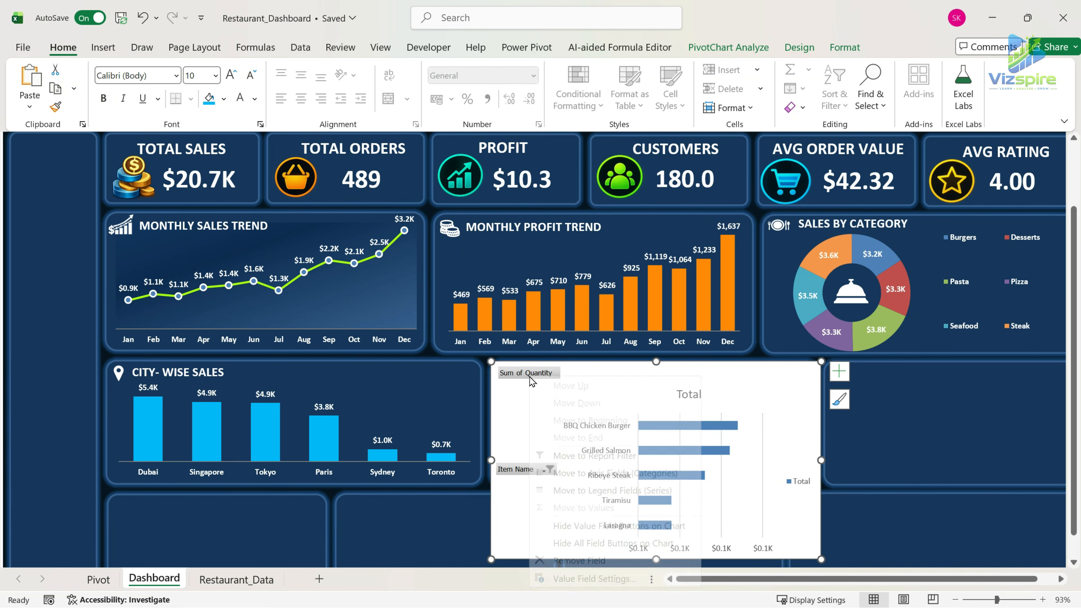
{"action": "left_click", "coordinate": [613, 543]}
{"action": "left_click", "coordinate": [797, 481]}
{"action": "key", "text": "Delete"}
{"action": "left_click", "coordinate": [736, 550]}
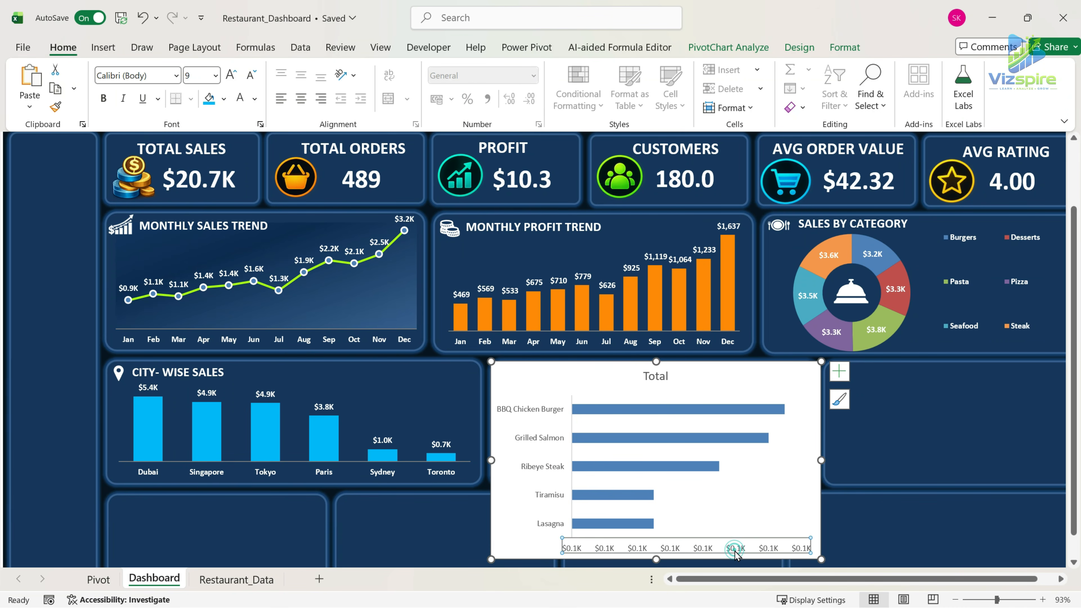
{"action": "key", "text": "Delete"}
{"action": "left_click", "coordinate": [664, 377]}
{"action": "key", "text": "Delete"}
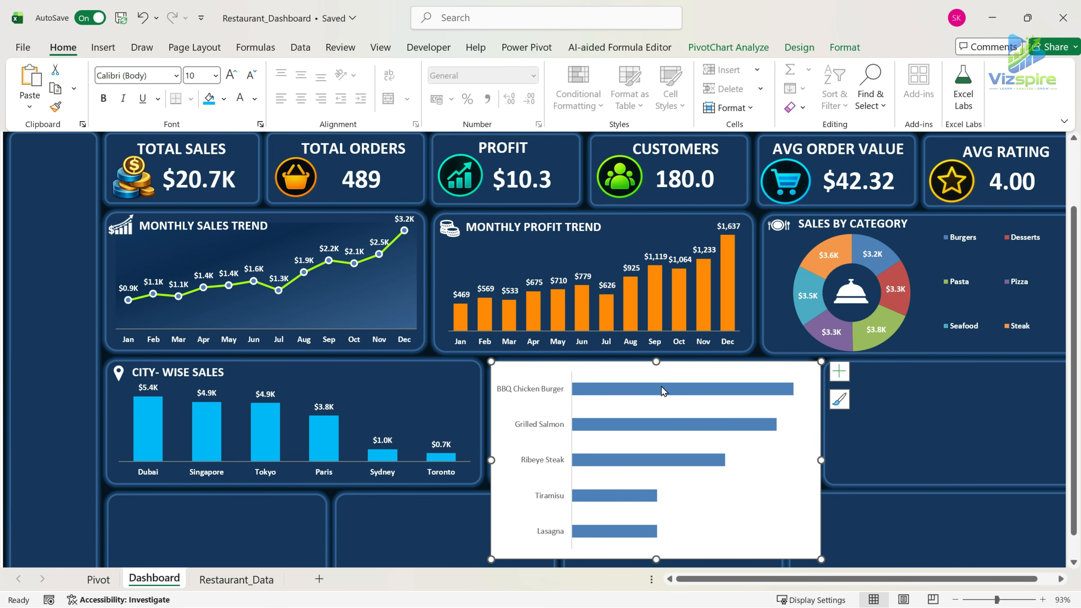
Remove the bar chart area's outline and fill so the panel shows through.
{"action": "left_click", "coordinate": [846, 47]}
{"action": "left_click", "coordinate": [487, 89]}
{"action": "left_click", "coordinate": [432, 416]}
{"action": "left_click", "coordinate": [471, 69]}
{"action": "left_click", "coordinate": [438, 400]}
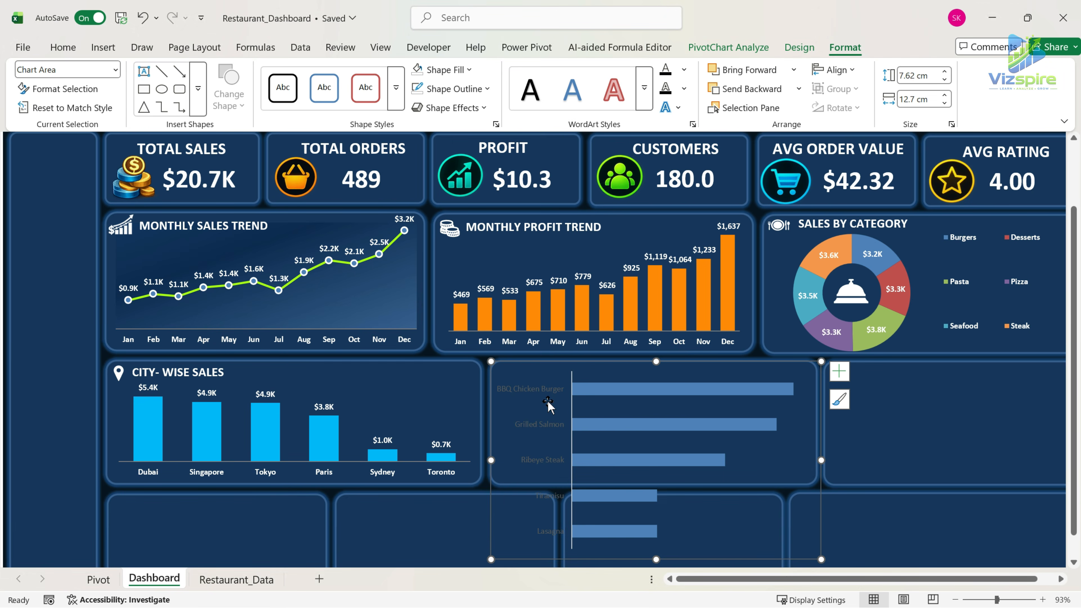
Make the item name labels on the bar chart bold and white.
{"action": "left_click", "coordinate": [541, 383]}
{"action": "left_click", "coordinate": [68, 46]}
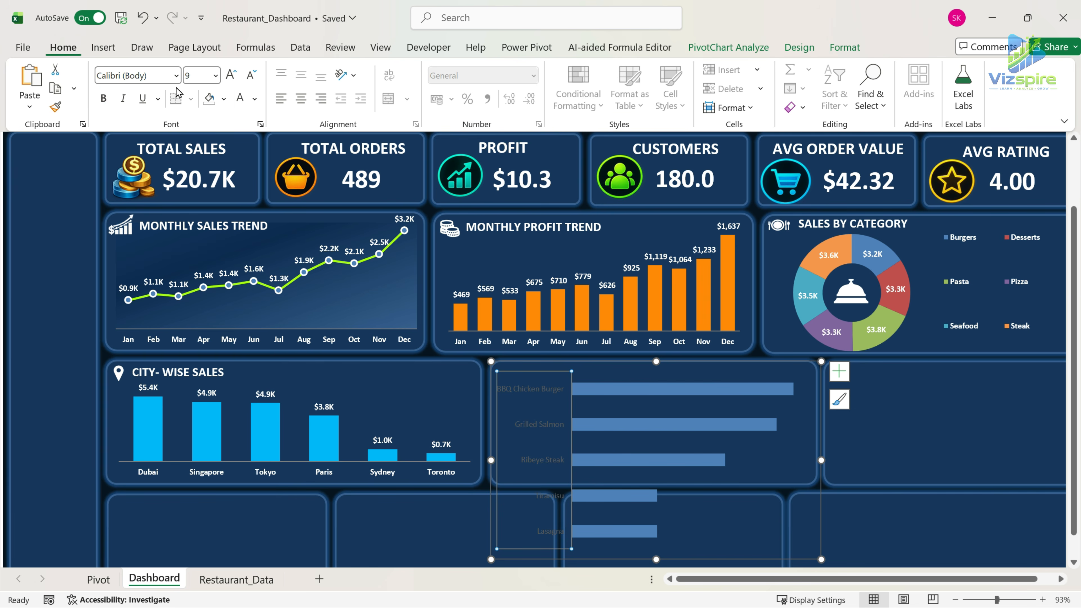
{"action": "left_click", "coordinate": [104, 98]}
{"action": "left_click", "coordinate": [240, 98]}
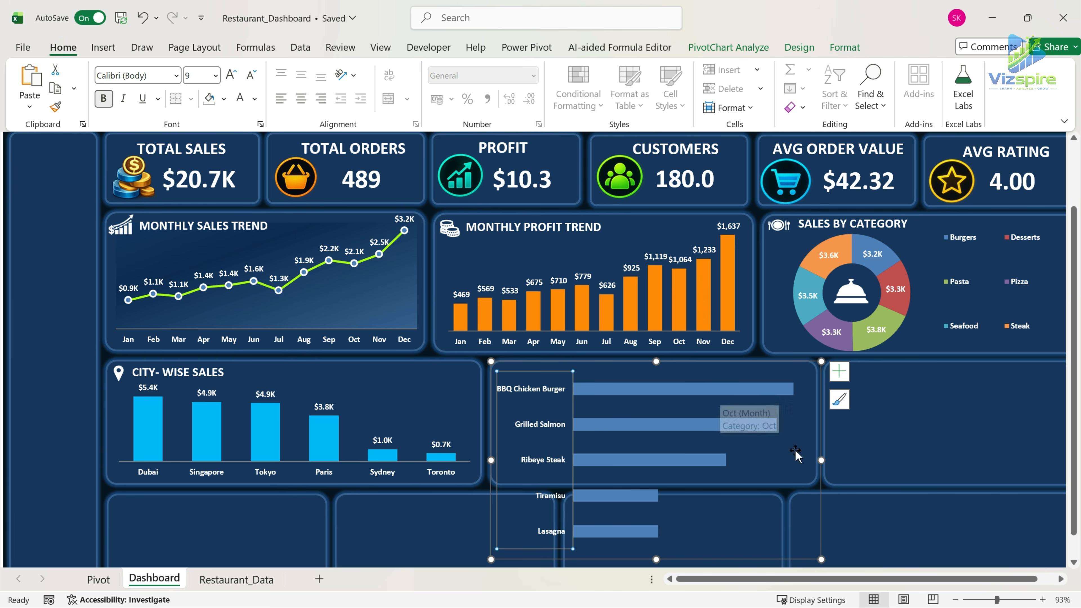
Set the bar series' gap width to 100%.
{"action": "left_click", "coordinate": [697, 390]}
{"action": "right_click", "coordinate": [698, 394]}
{"action": "left_click", "coordinate": [769, 376]}
{"action": "left_click_drag", "start_coordinate": [1032, 348], "coordinate": [931, 350]}
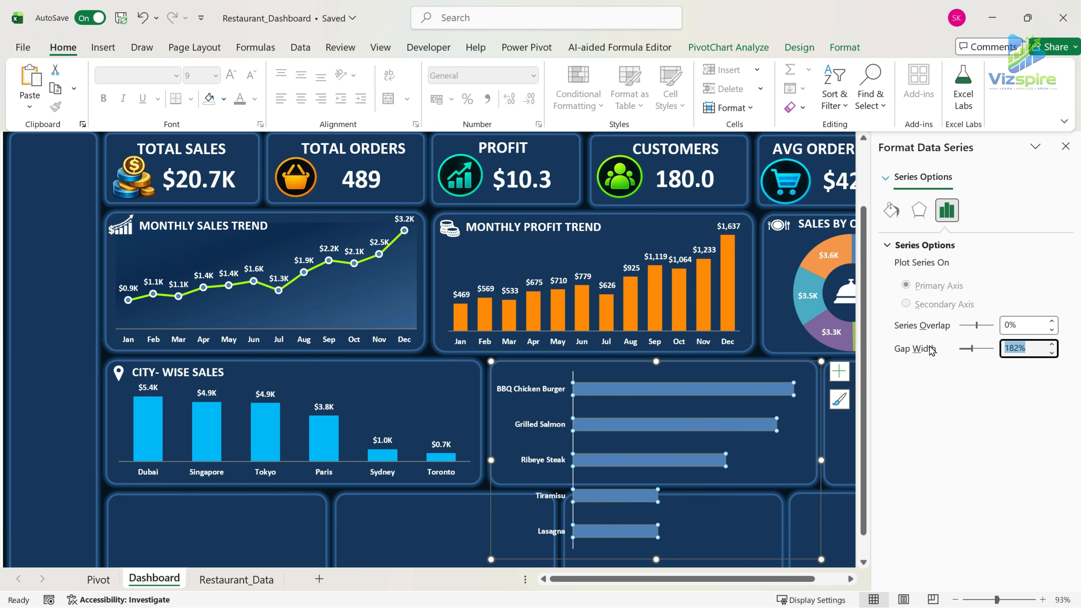
{"action": "type", "text": "100"}
{"action": "key", "text": "Return"}
Fill the bars of the item chart with the bright blue from the recent colors.
{"action": "left_click", "coordinate": [774, 479]}
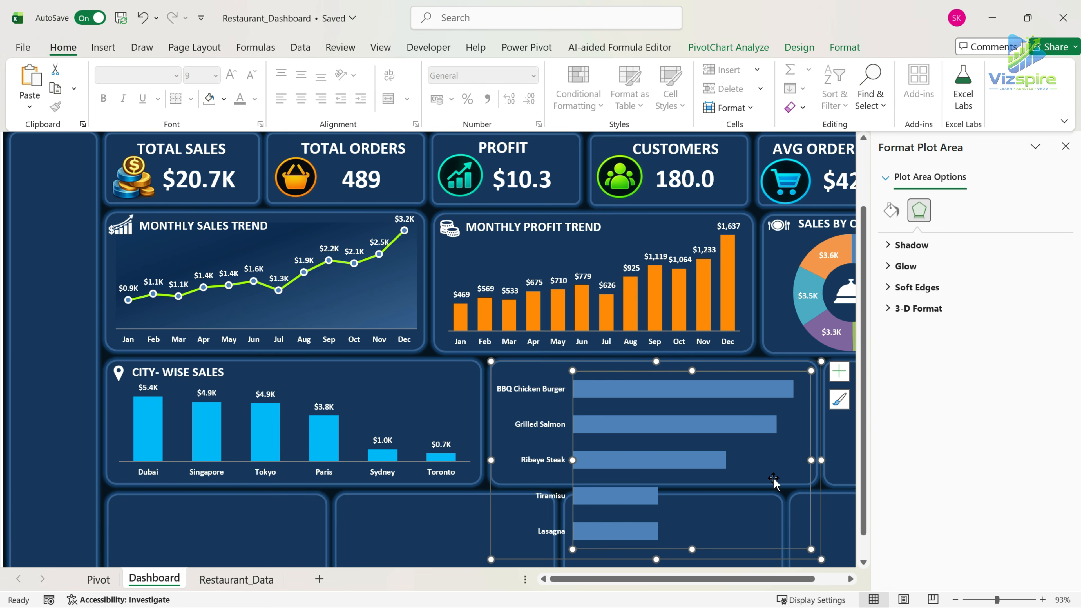
{"action": "left_click", "coordinate": [824, 558]}
{"action": "left_click", "coordinate": [614, 398]}
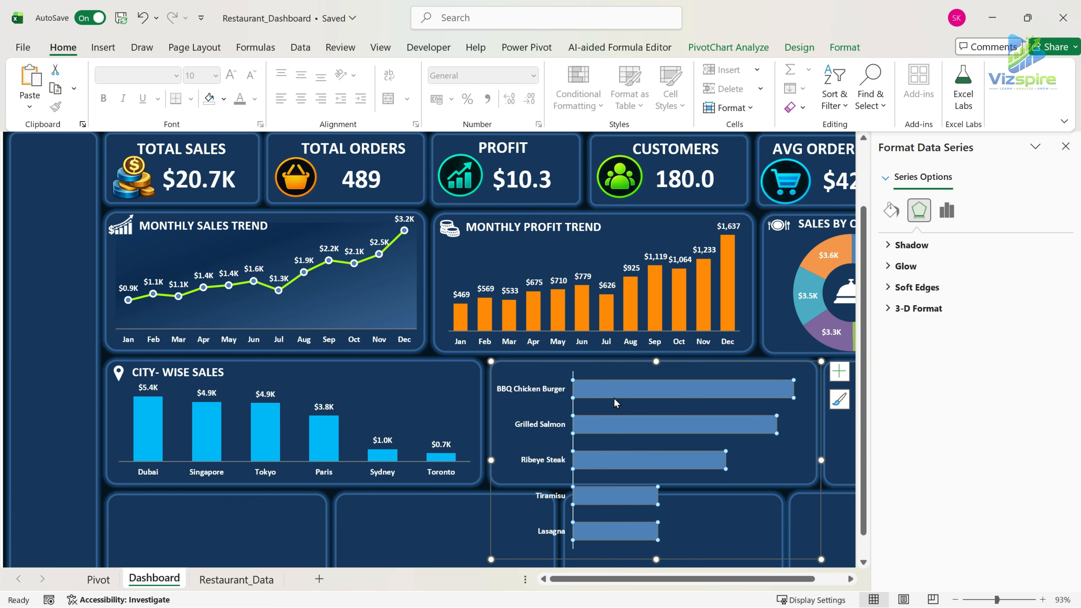
{"action": "left_click", "coordinate": [225, 100]}
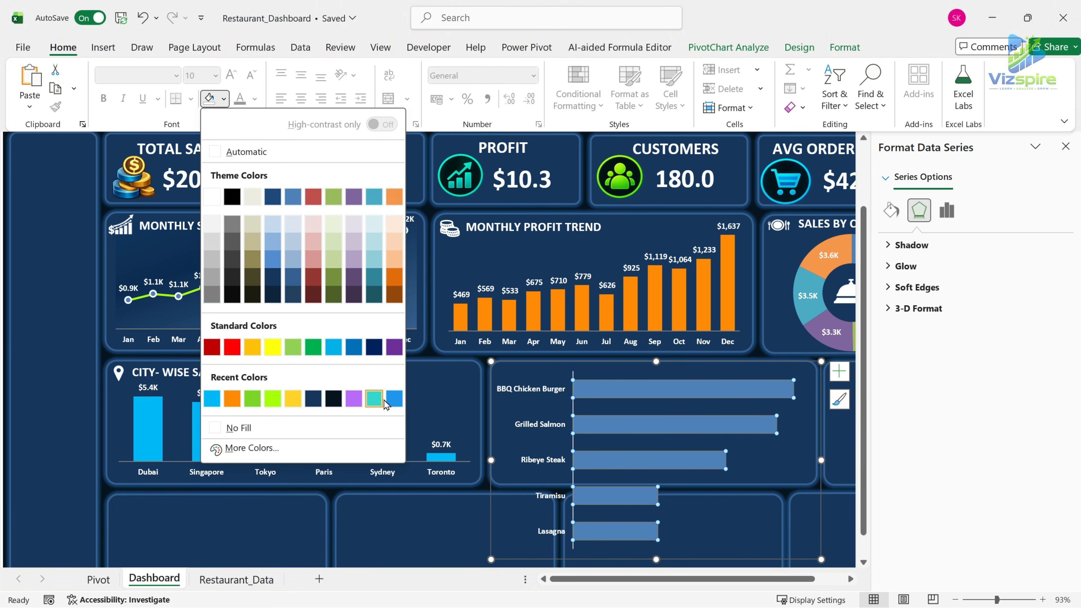
{"action": "left_click", "coordinate": [393, 402]}
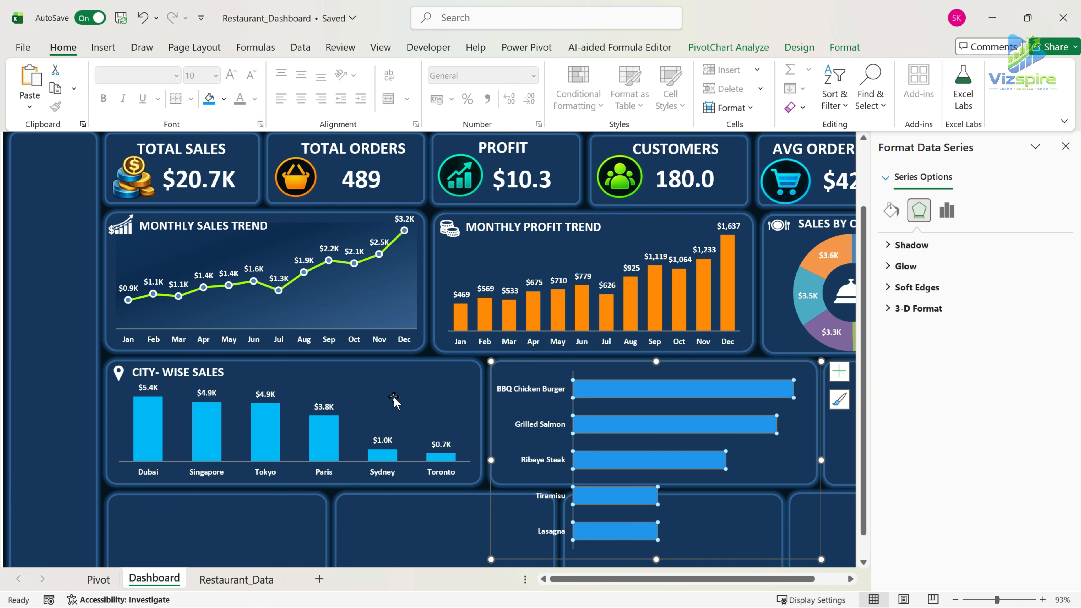
Shrink the bar chart and position it to fit inside its panel.
{"action": "left_click", "coordinate": [552, 392]}
{"action": "left_click_drag", "start_coordinate": [821, 559], "coordinate": [802, 480]}
{"action": "left_click_drag", "start_coordinate": [711, 495], "coordinate": [718, 499]}
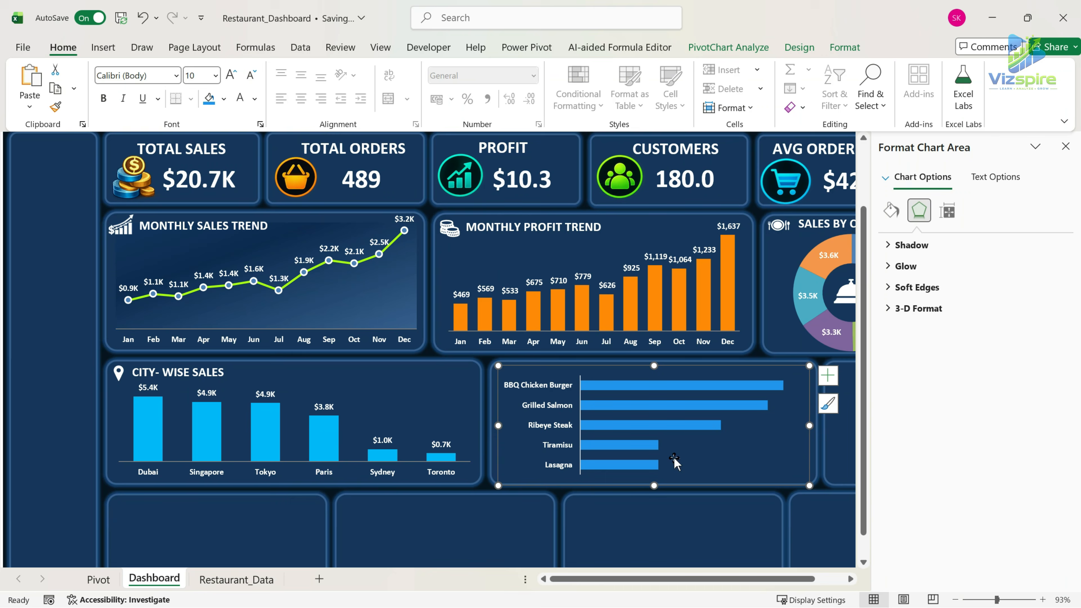
Change the outline color of the bar chart's vertical axis line.
{"action": "left_click", "coordinate": [542, 410]}
{"action": "left_click", "coordinate": [845, 47]}
{"action": "left_click", "coordinate": [485, 89]}
{"action": "left_click", "coordinate": [461, 218]}
Stretch the bar chart's plot area down to the lower edge of the chart.
{"action": "left_click", "coordinate": [787, 443]}
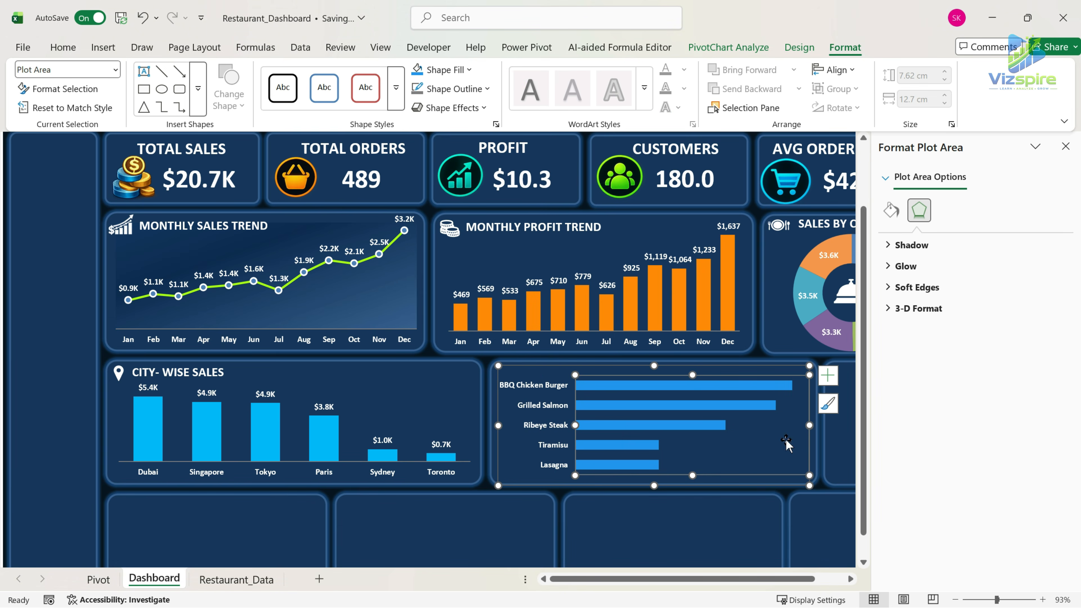
{"action": "left_click_drag", "start_coordinate": [693, 476], "coordinate": [693, 486]}
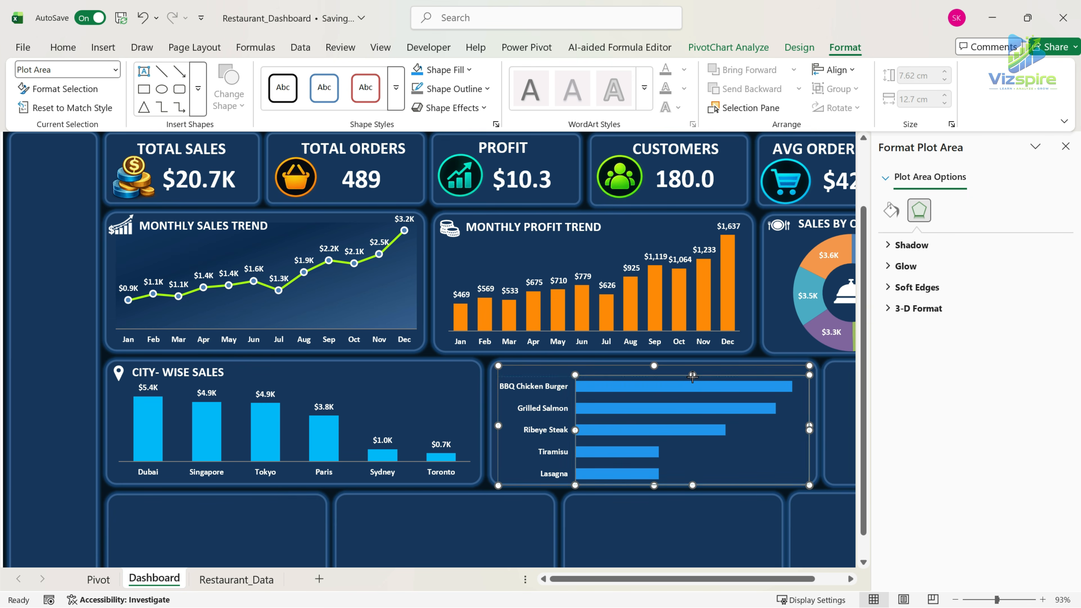
{"action": "left_click", "coordinate": [740, 394]}
{"action": "left_click", "coordinate": [805, 397]}
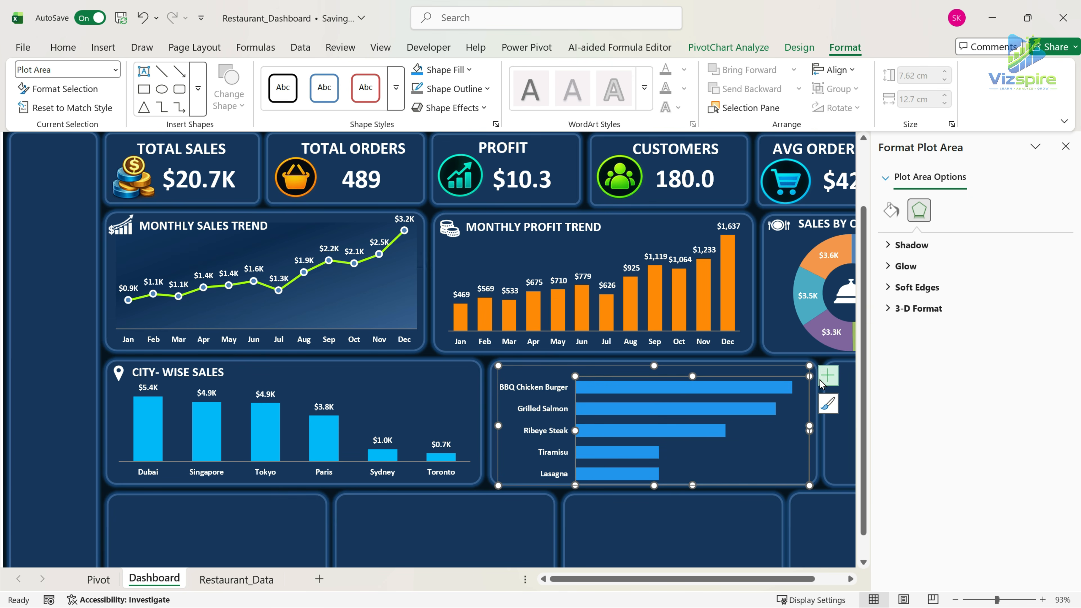
Add data labels to the bar chart and select them for font formatting.
{"action": "left_click", "coordinate": [828, 376]}
{"action": "left_click", "coordinate": [858, 445]}
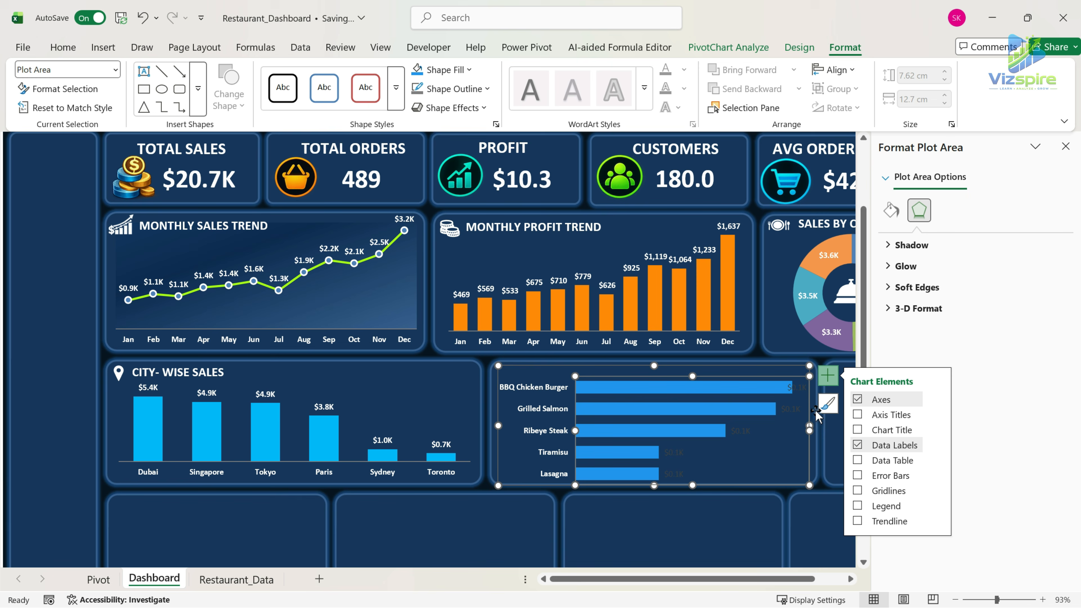
{"action": "left_click", "coordinate": [796, 388]}
{"action": "left_click", "coordinate": [63, 47]}
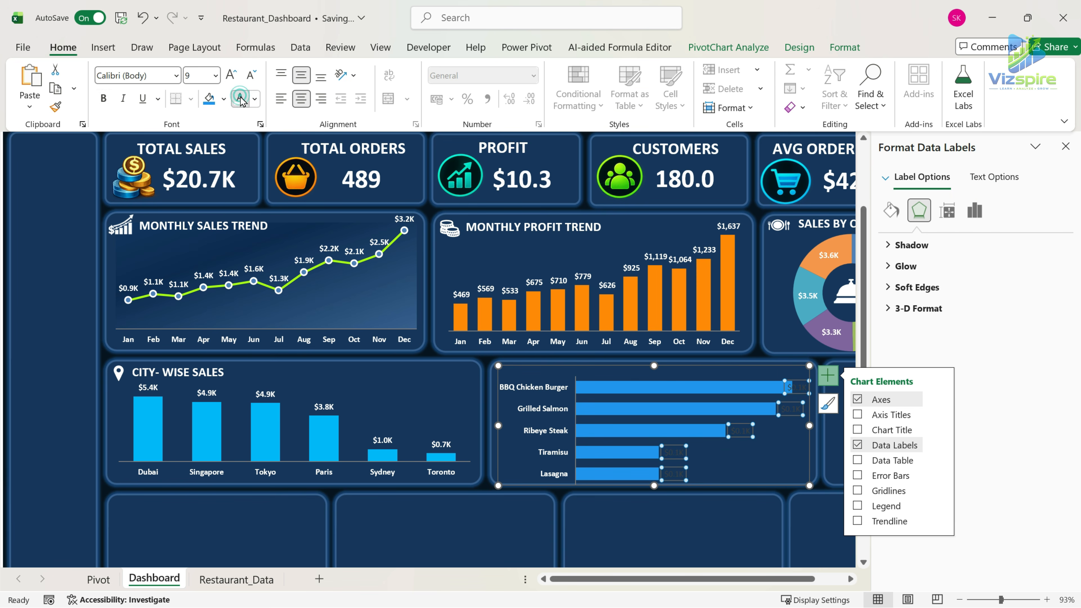
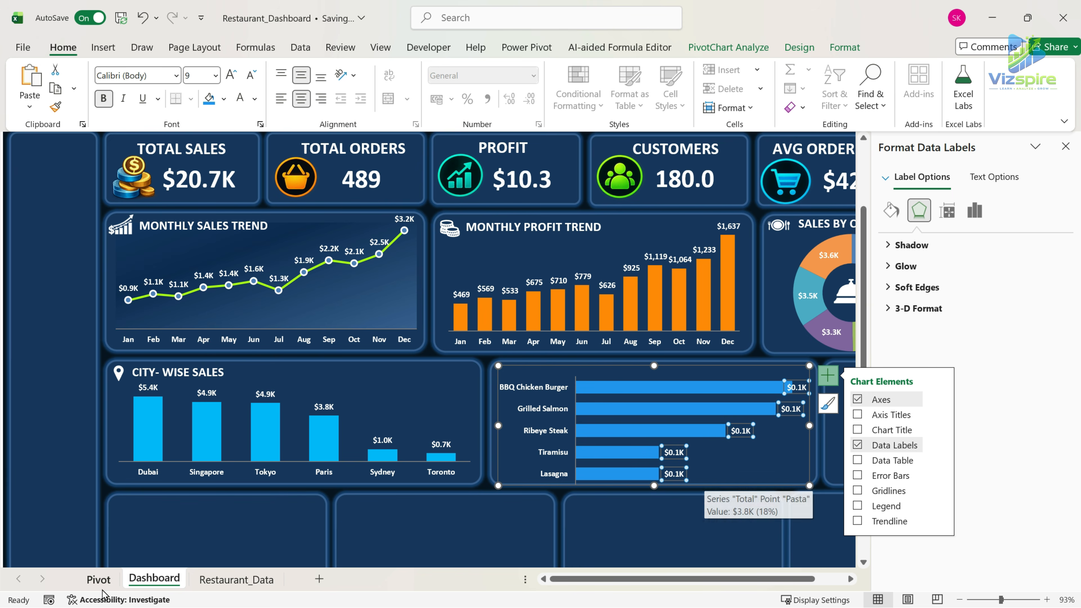
Set the top 5 selling items PivotTable's quantity values to the General number format on the Pivot sheet and return to the Dashboard.
{"action": "left_click", "coordinate": [108, 582]}
{"action": "left_click", "coordinate": [636, 367]}
{"action": "left_click", "coordinate": [738, 194]}
{"action": "left_click_drag", "start_coordinate": [738, 194], "coordinate": [734, 269]}
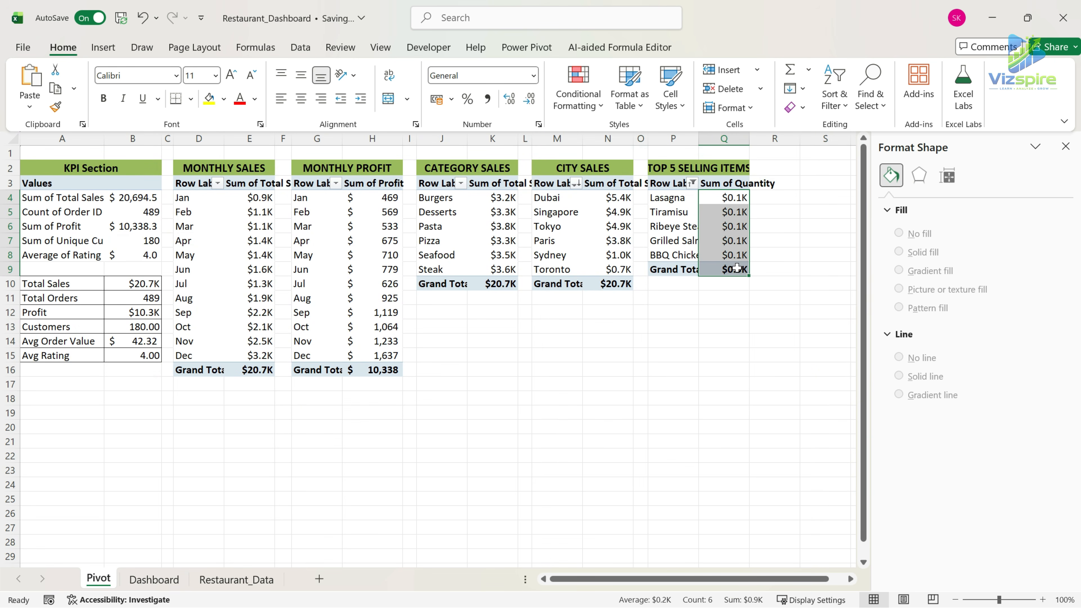
{"action": "left_click", "coordinate": [538, 124]}
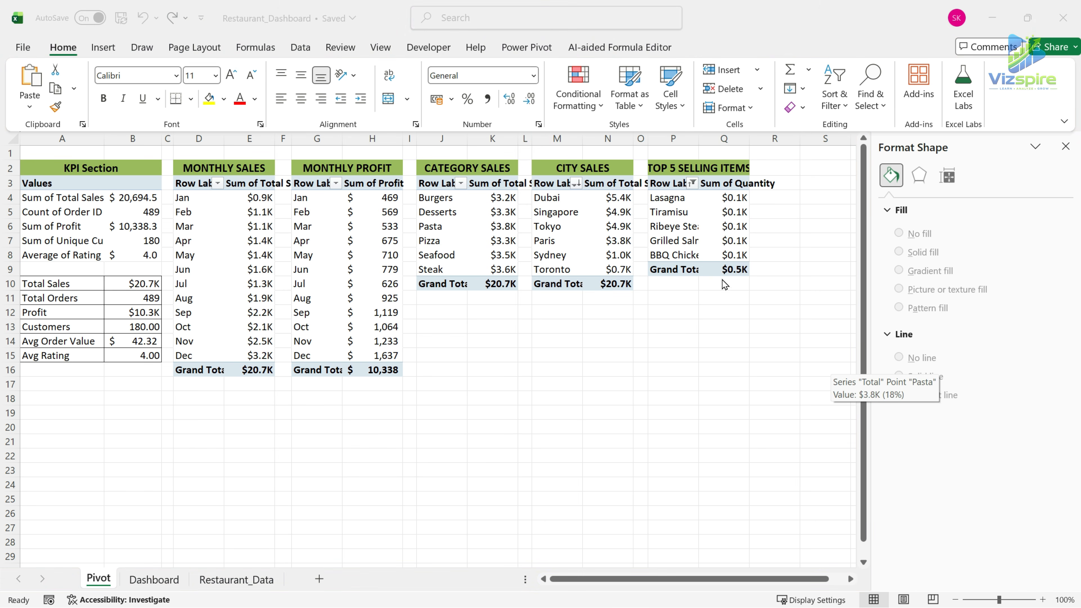
{"action": "left_click_drag", "start_coordinate": [733, 197], "coordinate": [728, 271]}
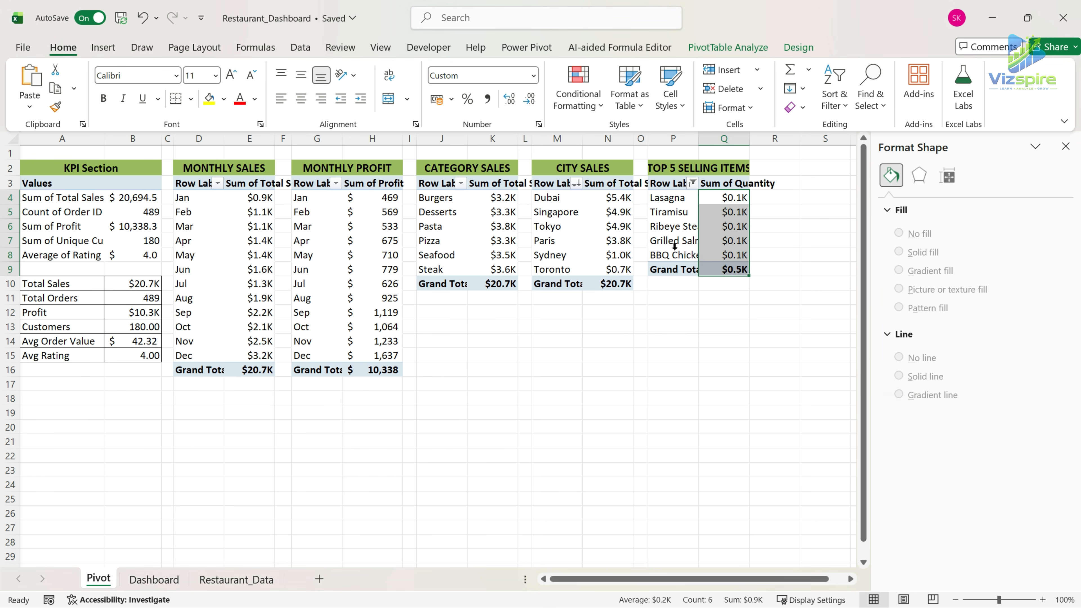
{"action": "left_click", "coordinate": [534, 76]}
{"action": "left_click", "coordinate": [521, 100]}
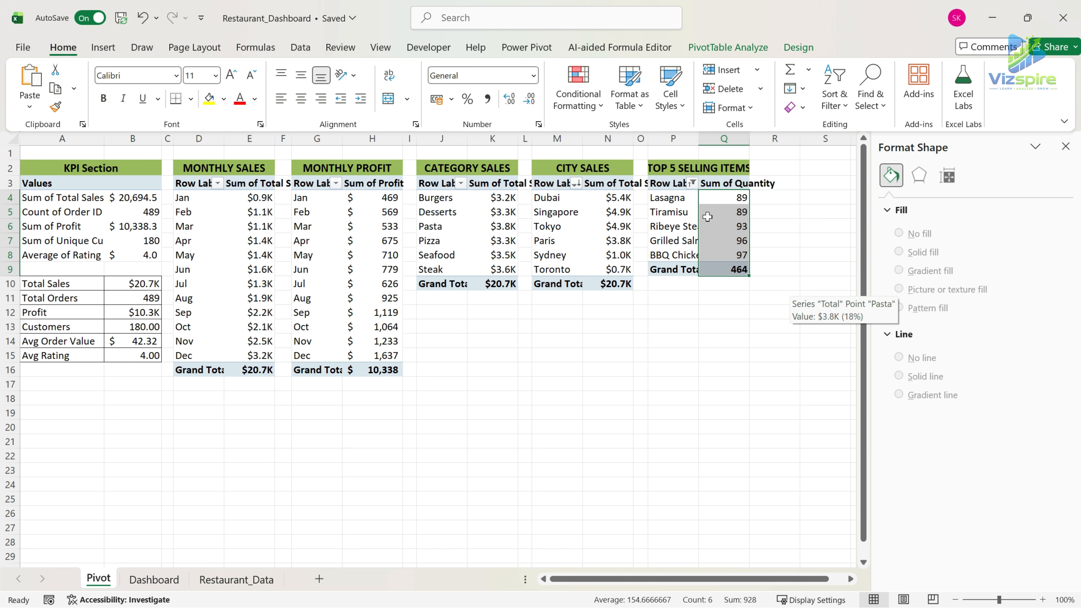
{"action": "left_click", "coordinate": [181, 580]}
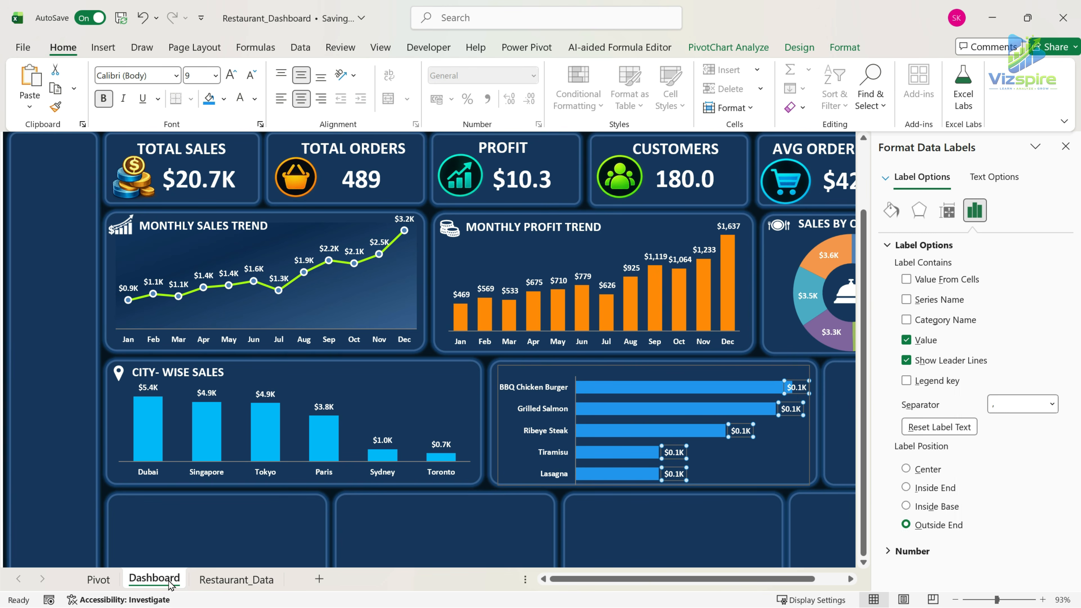
{"action": "left_click", "coordinate": [643, 388]}
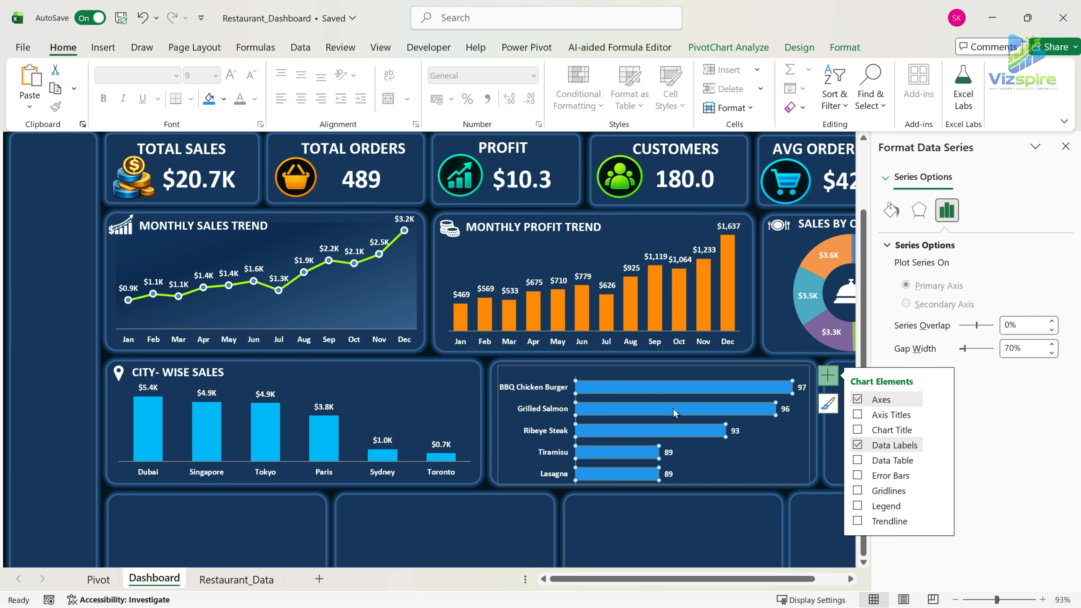
Copy the cloche icon from the category donut chart and place it at the top-left corner of the top 5 items panel.
{"action": "left_click", "coordinate": [852, 294]}
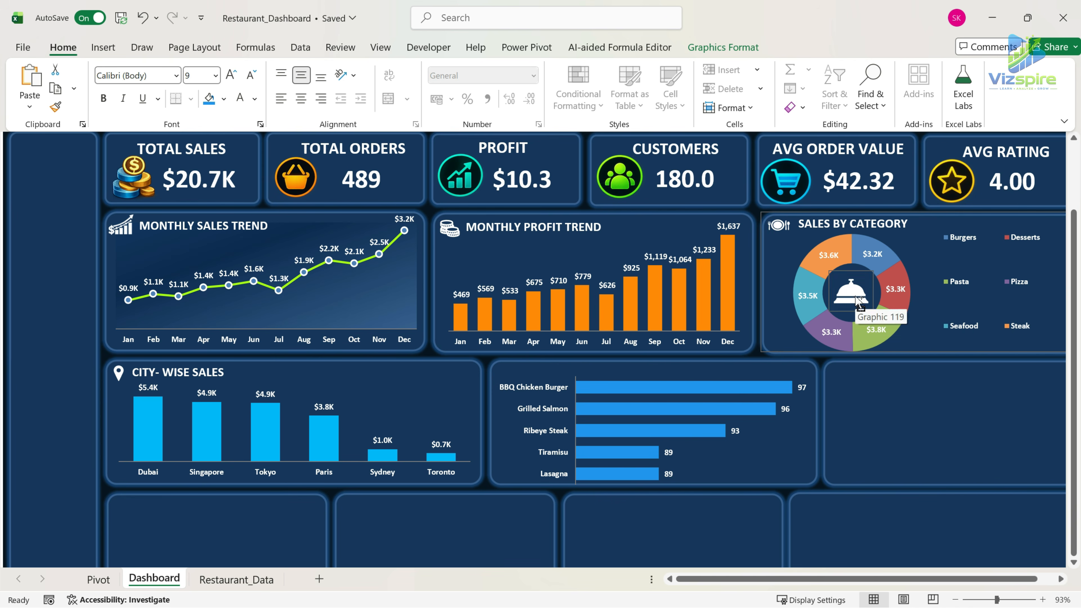
{"action": "key", "text": "ctrl+c"}
{"action": "key", "text": "ctrl+v"}
{"action": "left_click_drag", "start_coordinate": [786, 239], "coordinate": [784, 333]}
{"action": "key", "text": "ctrl+x"}
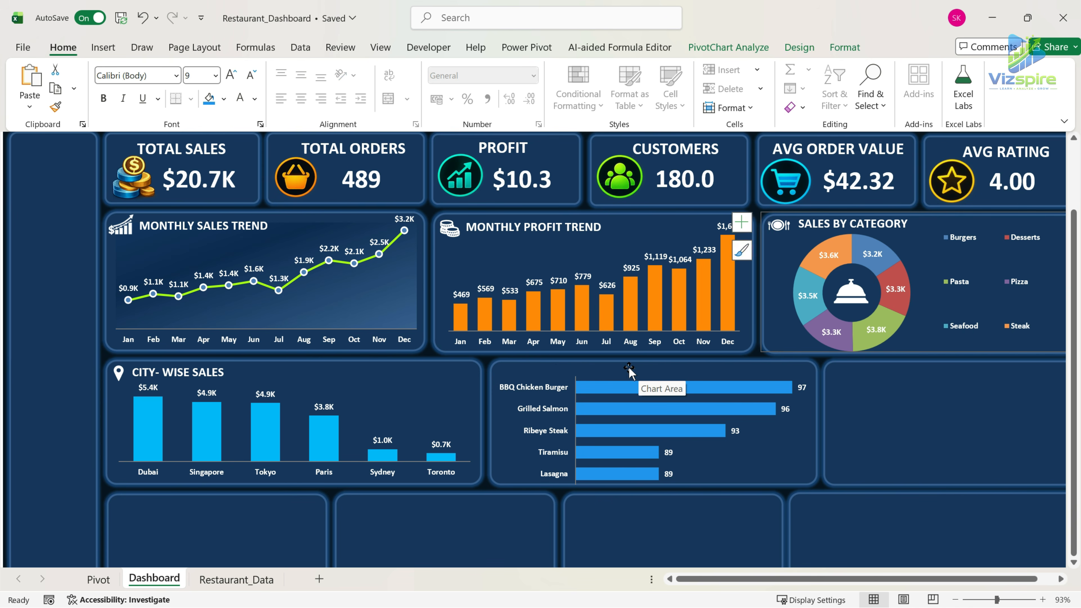
{"action": "key", "text": "ctrl+v"}
{"action": "left_click_drag", "start_coordinate": [535, 400], "coordinate": [517, 385]}
Lower the top edge of the top 5 items chart's plot area to leave room for a heading.
{"action": "left_click", "coordinate": [620, 409]}
{"action": "left_click", "coordinate": [777, 467]}
{"action": "left_click_drag", "start_coordinate": [779, 372], "coordinate": [778, 372]}
{"action": "left_click_drag", "start_coordinate": [692, 376], "coordinate": [693, 380]}
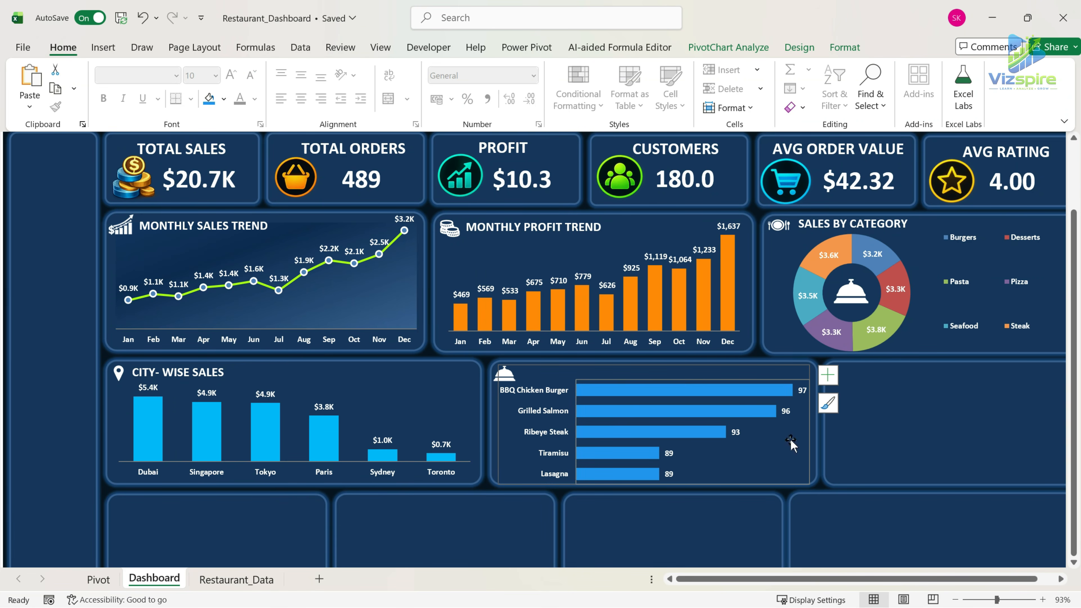
Duplicate the city-wise sales heading above the top 5 items bar chart, retitle it TOP 5 QTY SELLING MENU ITEMS and widen its text box.
{"action": "left_click", "coordinate": [210, 376]}
{"action": "left_click", "coordinate": [232, 387]}
{"action": "key", "text": "ctrl+c"}
{"action": "key", "text": "ctrl+v"}
{"action": "left_click_drag", "start_coordinate": [244, 400], "coordinate": [628, 391]}
{"action": "triple_click", "coordinate": [591, 375]}
{"action": "key", "text": "BackSpace"}
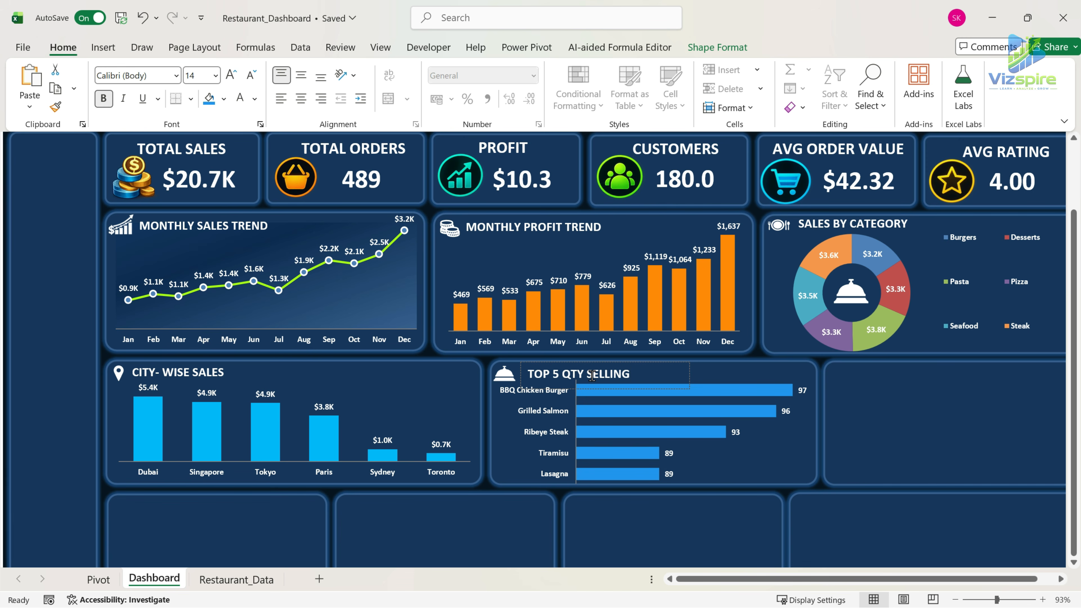
{"action": "left_click_drag", "start_coordinate": [689, 373], "coordinate": [716, 388]}
Copy the top 5 selling items PivotTable with its header to cell S2 on the Pivot sheet, narrowing spacer column R.
{"action": "left_click", "coordinate": [935, 451]}
{"action": "left_click_drag", "start_coordinate": [889, 580], "coordinate": [899, 580]}
{"action": "left_click", "coordinate": [102, 579]}
{"action": "left_click", "coordinate": [632, 370]}
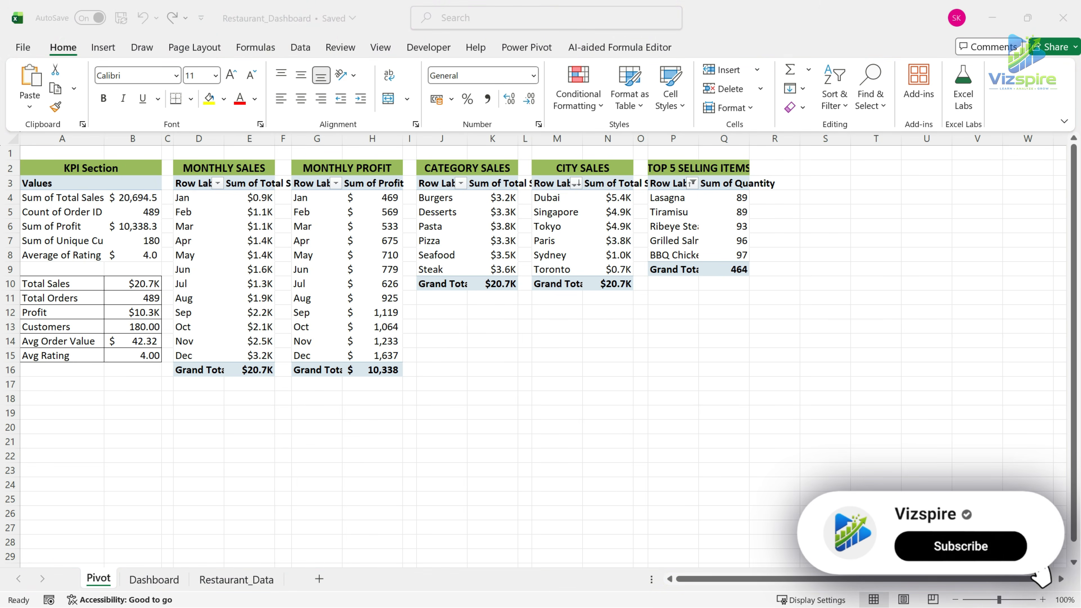
{"action": "left_click_drag", "start_coordinate": [672, 167], "coordinate": [742, 270]}
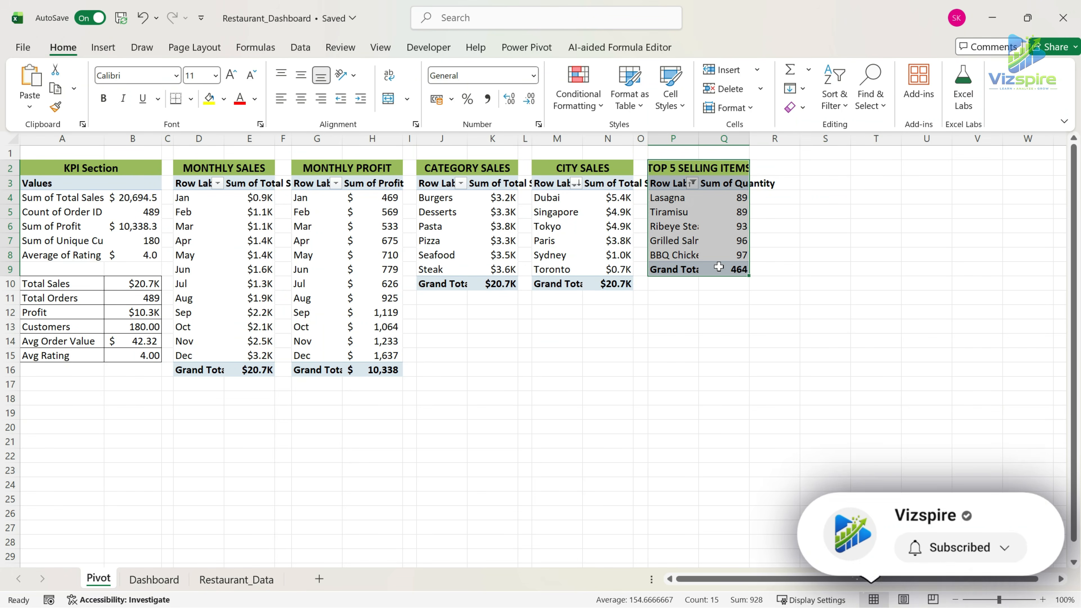
{"action": "key", "text": "ctrl+c"}
{"action": "left_click_drag", "start_coordinate": [800, 148], "coordinate": [766, 152]}
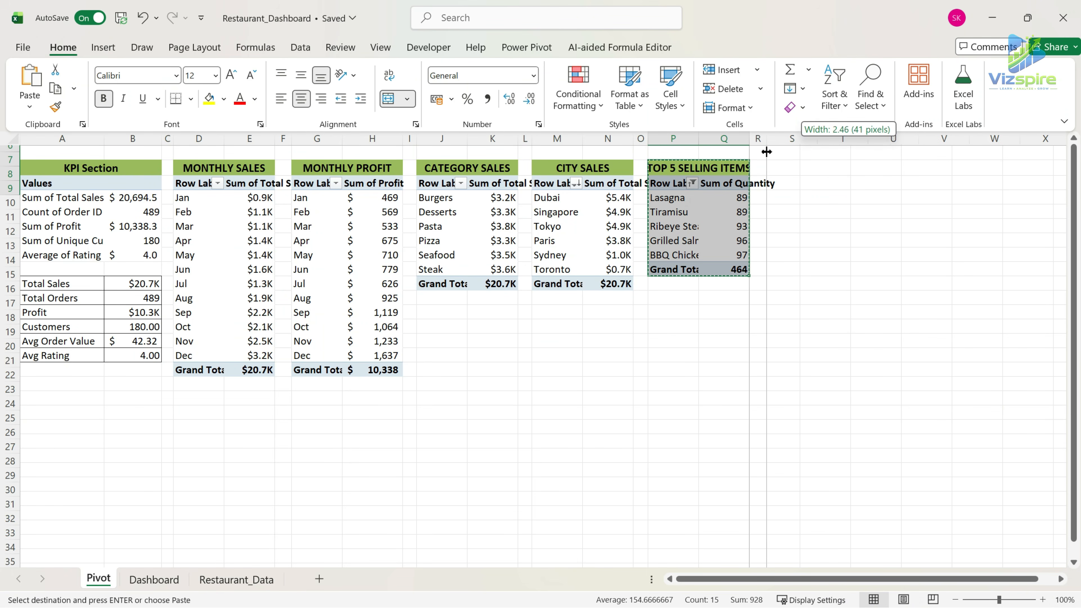
{"action": "left_click", "coordinate": [782, 170]}
{"action": "key", "text": "ctrl+v"}
Change the copied PivotTable's header to WAITER PERFORMANCE.
{"action": "left_click", "coordinate": [797, 168]}
{"action": "double_click", "coordinate": [797, 168]}
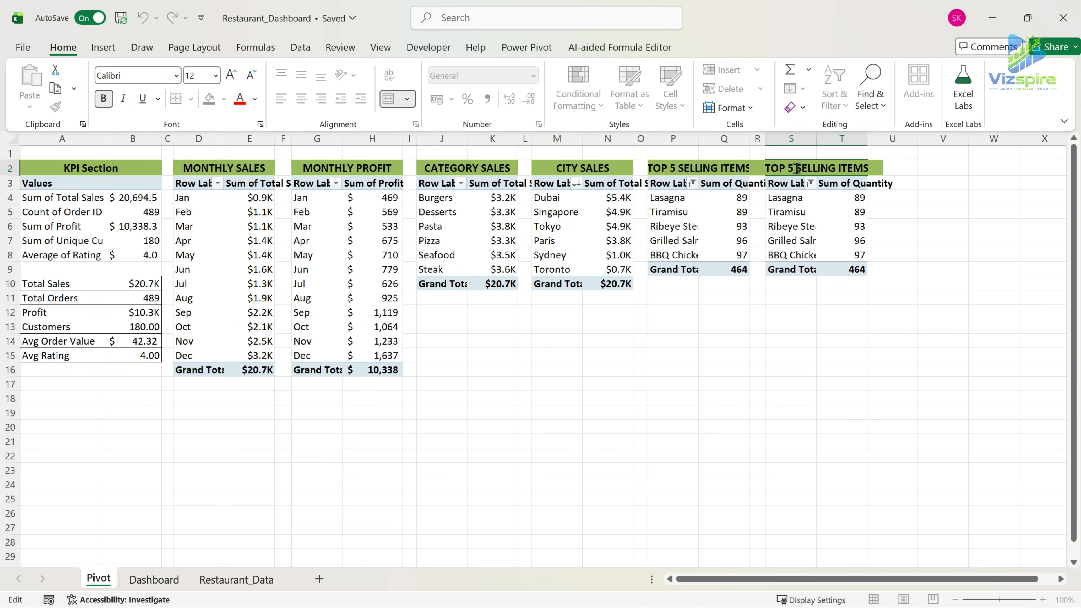
{"action": "left_click_drag", "start_coordinate": [800, 168], "coordinate": [894, 167]}
{"action": "key", "text": "BackSpace"}
{"action": "type", "text": "WAITER PERFORMANCE"}
{"action": "key", "text": "Return"}
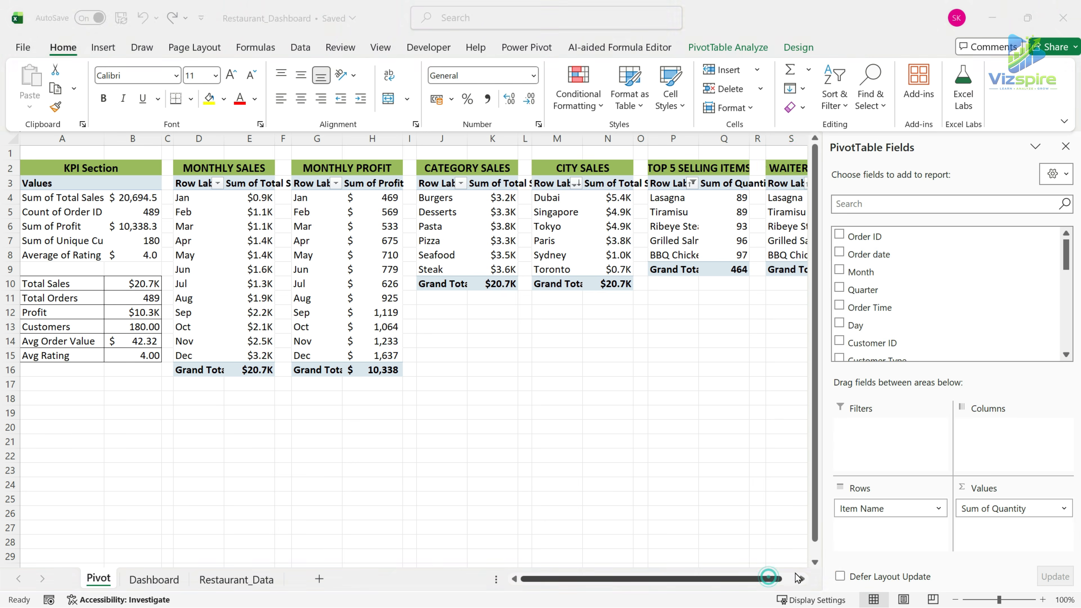
Remove Item Name and Sum of Quantity from the waiter performance PivotTable.
{"action": "left_click_drag", "start_coordinate": [770, 578], "coordinate": [830, 563]}
{"action": "left_click_drag", "start_coordinate": [897, 512], "coordinate": [773, 518]}
{"action": "left_click_drag", "start_coordinate": [1013, 510], "coordinate": [1056, 562]}
Add Total Sales as the summed value and Waiter as the row field in the waiter performance PivotTable.
{"action": "scroll", "coordinate": [917, 341], "scroll_direction": "down", "scroll_amount": 3}
{"action": "scroll", "coordinate": [916, 347], "scroll_direction": "down", "scroll_amount": 4}
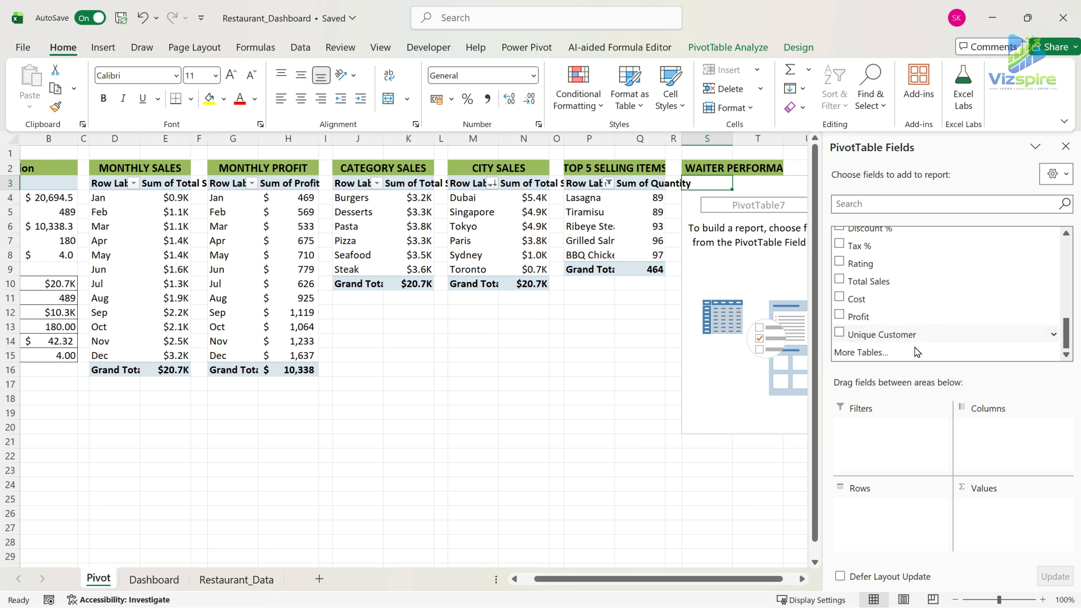
{"action": "left_click_drag", "start_coordinate": [887, 282], "coordinate": [1018, 539]}
{"action": "scroll", "coordinate": [930, 307], "scroll_direction": "up", "scroll_amount": 2}
{"action": "scroll", "coordinate": [930, 307], "scroll_direction": "up", "scroll_amount": 3}
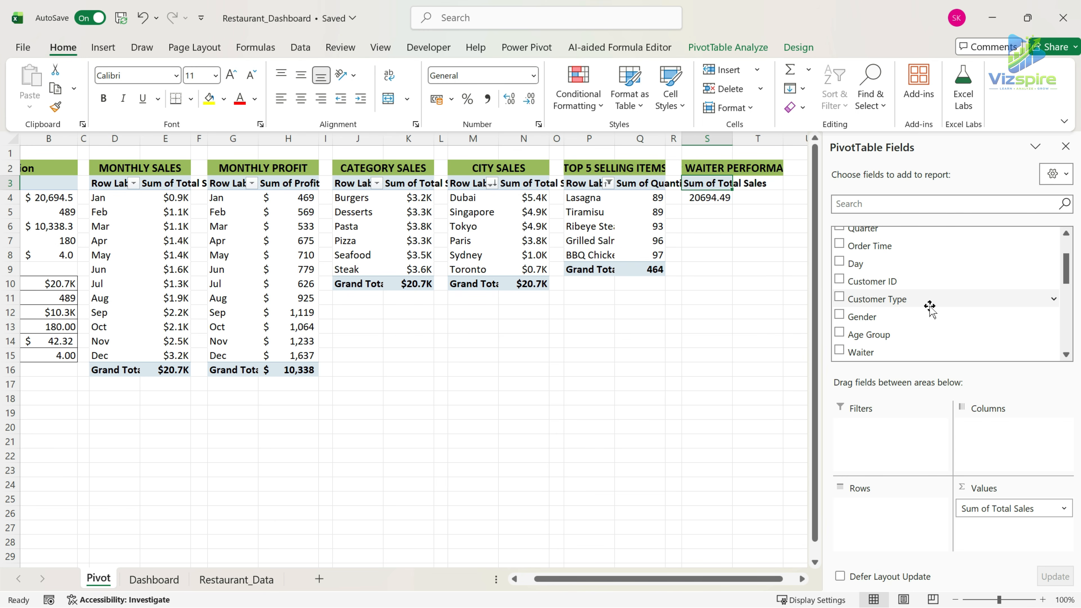
{"action": "left_click_drag", "start_coordinate": [886, 352], "coordinate": [869, 508]}
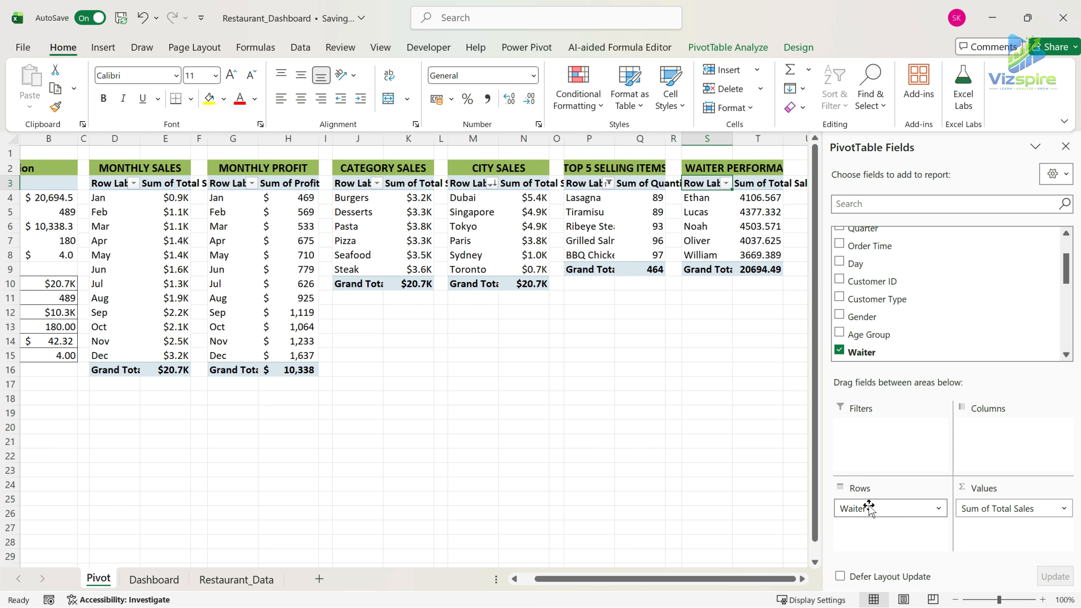
{"action": "left_click", "coordinate": [727, 184]}
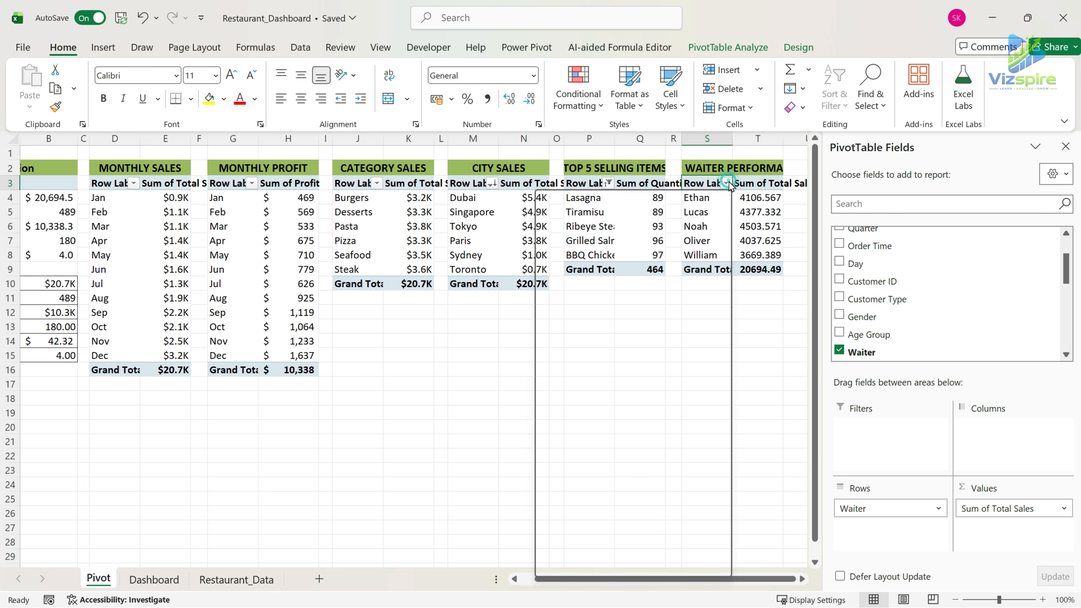
{"action": "left_click", "coordinate": [770, 325]}
Apply the custom dollar format in thousands with one decimal and a K suffix to the waiter sales values and grand total.
{"action": "left_click_drag", "start_coordinate": [765, 195], "coordinate": [760, 279]}
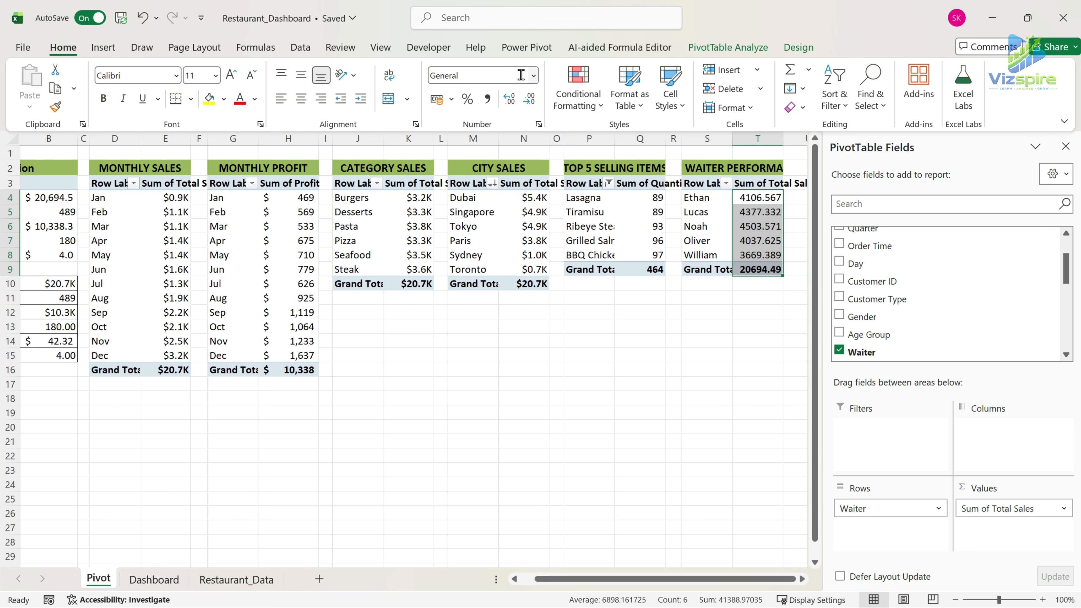
{"action": "left_click", "coordinate": [534, 76]}
{"action": "left_click", "coordinate": [490, 454]}
{"action": "left_click", "coordinate": [427, 188]}
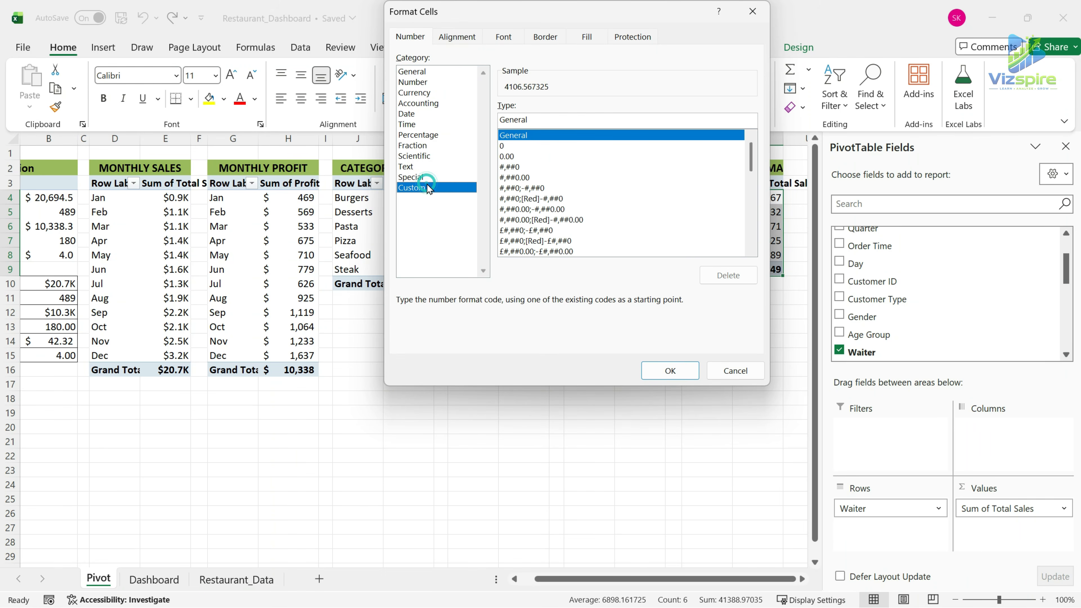
{"action": "left_click_drag", "start_coordinate": [750, 163], "coordinate": [750, 239]}
{"action": "left_click", "coordinate": [596, 202]}
{"action": "left_click", "coordinate": [670, 370]}
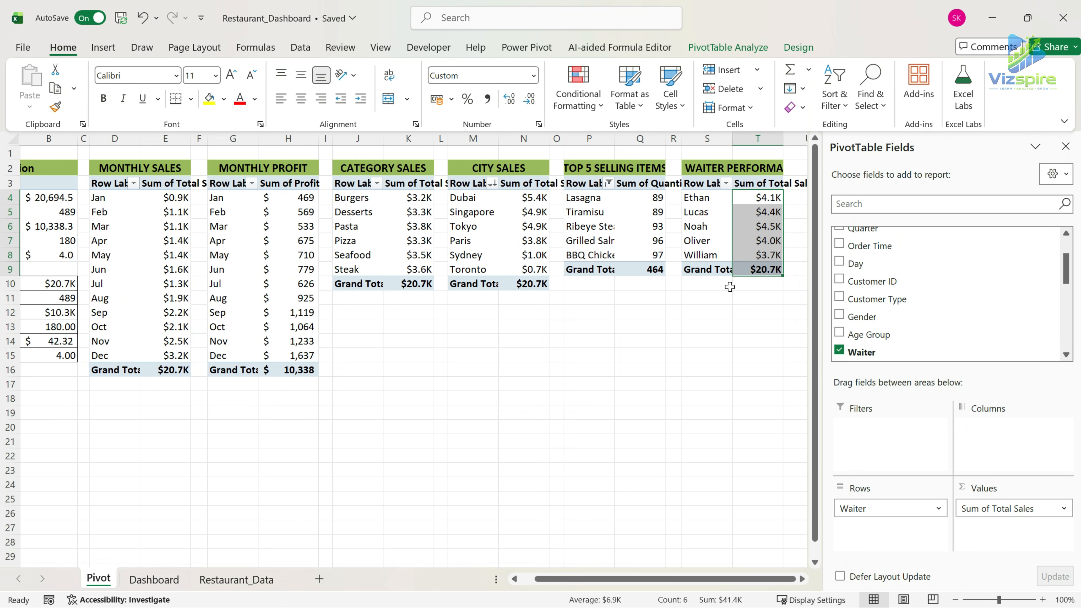
Insert a clustered column PivotChart from the waiter performance PivotTable.
{"action": "left_click", "coordinate": [699, 182]}
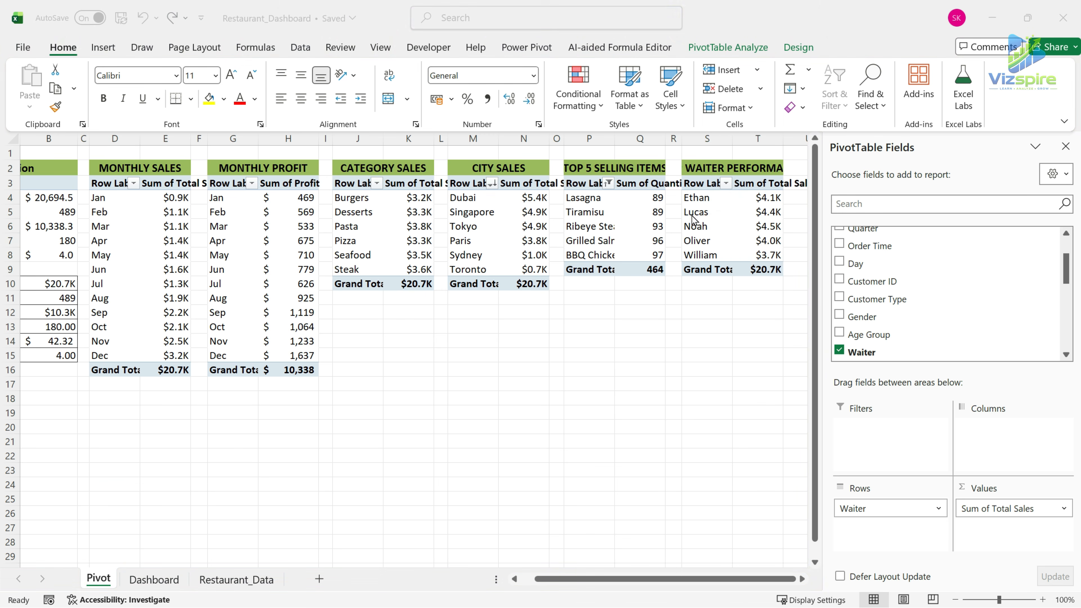
{"action": "left_click", "coordinate": [703, 182]}
{"action": "left_click", "coordinate": [103, 47]}
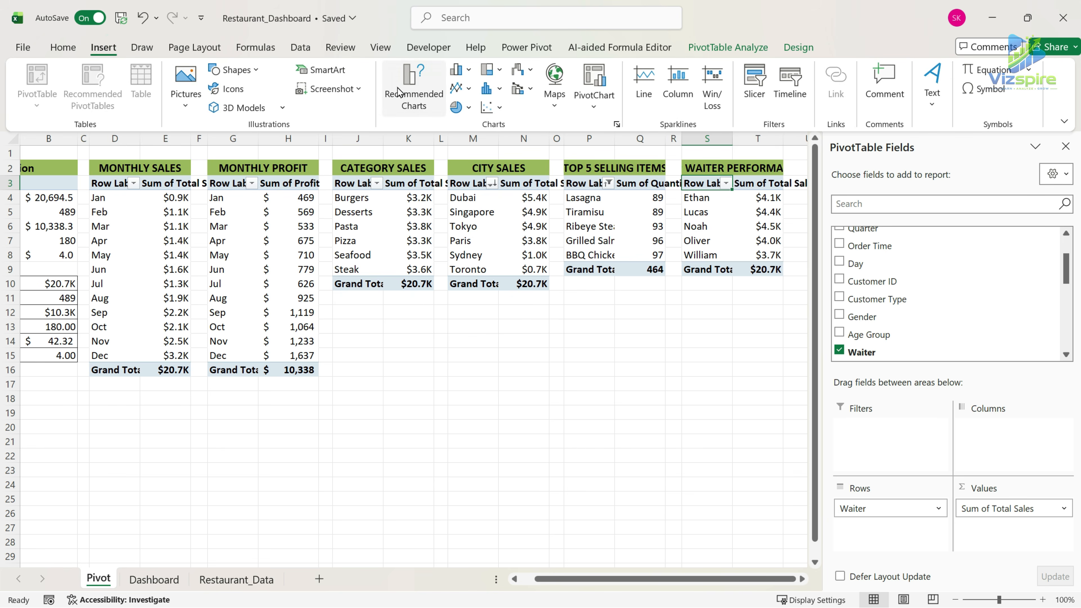
{"action": "left_click", "coordinate": [413, 95]}
{"action": "left_click", "coordinate": [681, 509]}
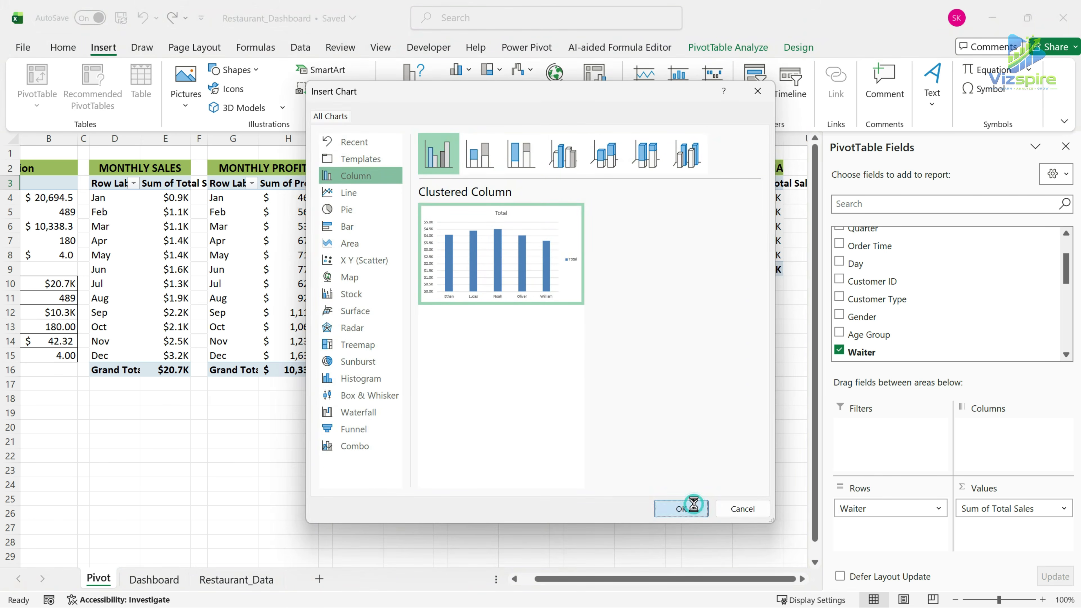
Sort the waiters in descending order by Sum of Total Sales.
{"action": "left_click", "coordinate": [726, 183]}
{"action": "left_click", "coordinate": [605, 245]}
{"action": "left_click", "coordinate": [500, 158]}
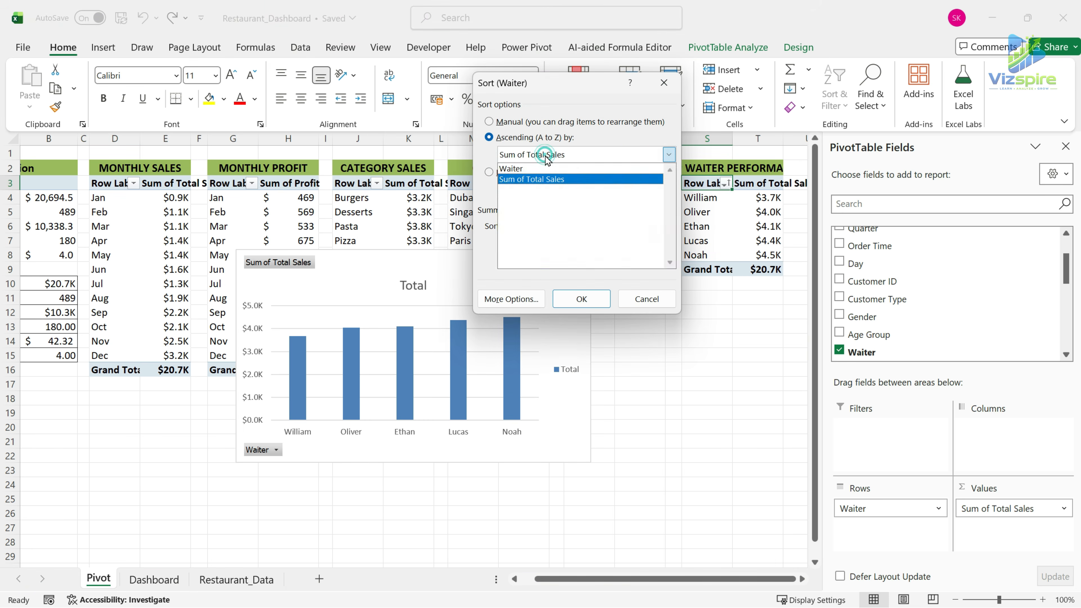
{"action": "left_click", "coordinate": [500, 172]}
{"action": "left_click", "coordinate": [490, 173]}
{"action": "left_click", "coordinate": [536, 191]}
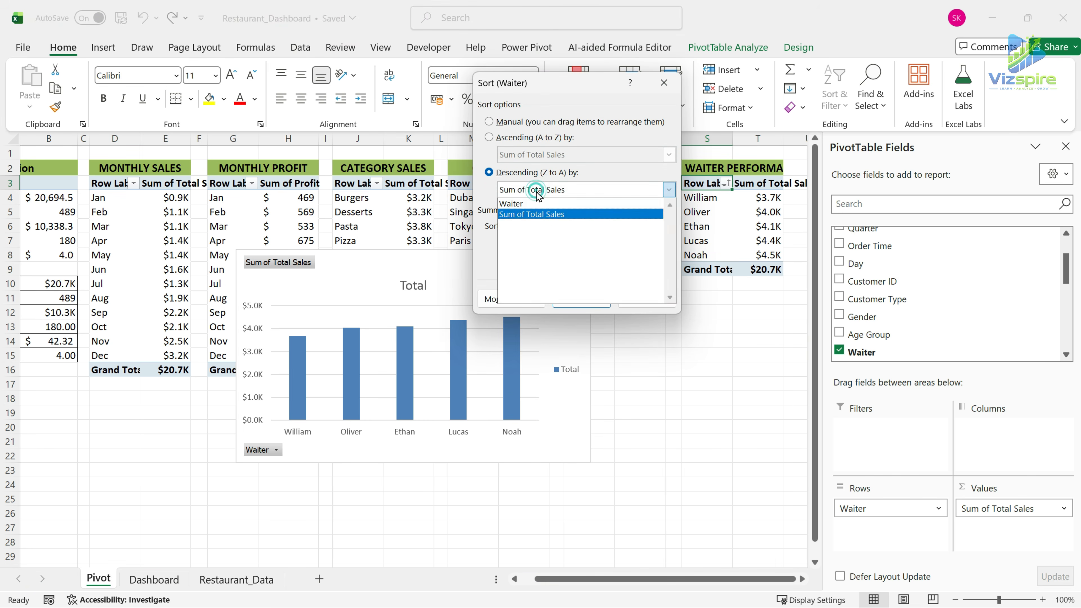
{"action": "left_click", "coordinate": [546, 214]}
{"action": "left_click", "coordinate": [582, 299]}
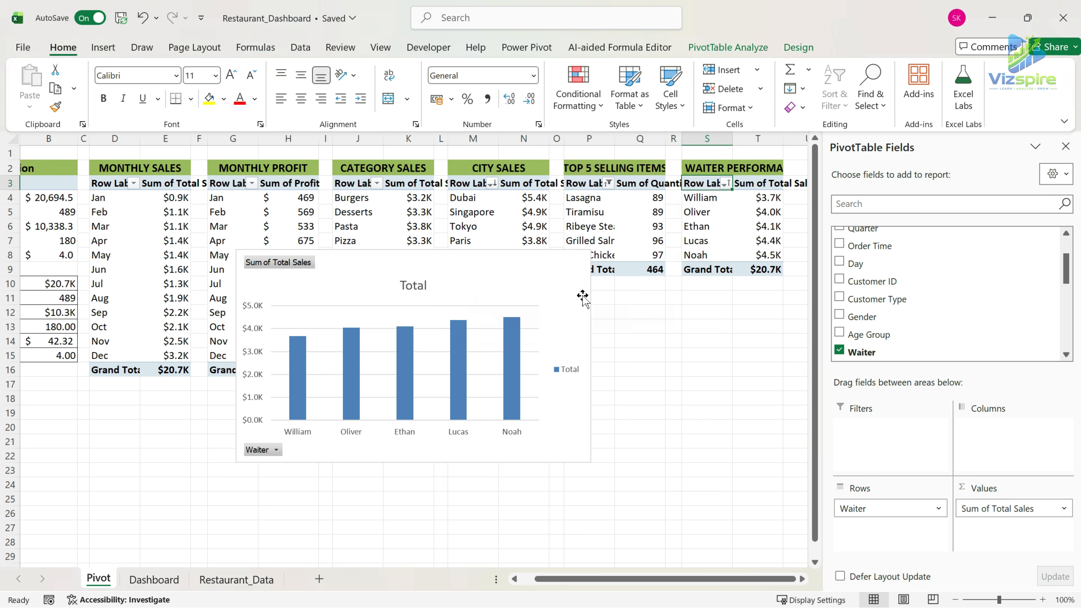
Move the waiter column chart from the Pivot sheet to the empty panel beside the top 5 items chart on the Dashboard.
{"action": "left_click", "coordinate": [495, 258]}
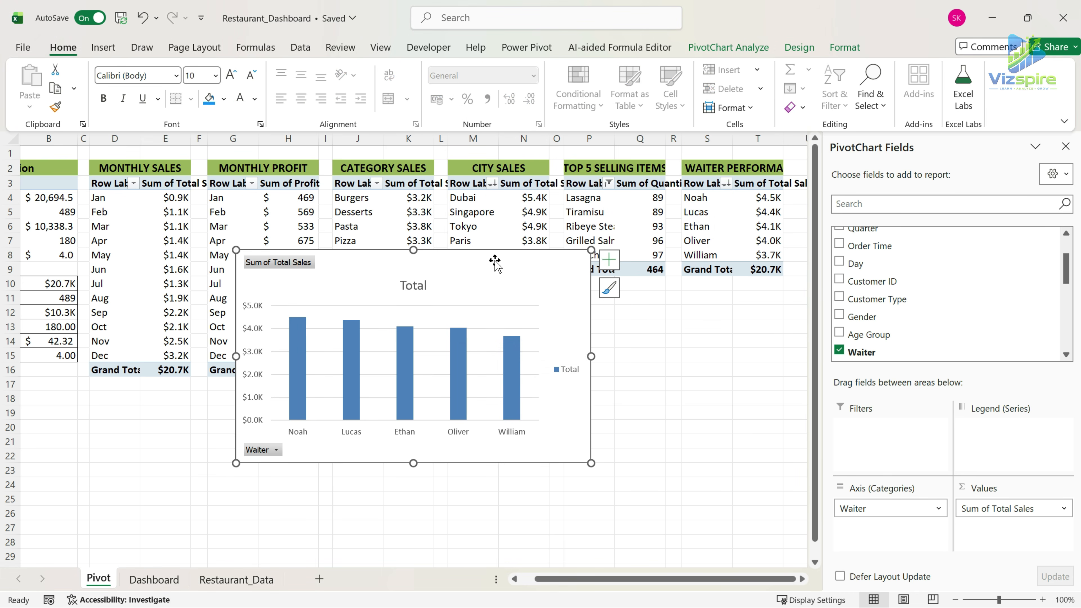
{"action": "key", "text": "ctrl+x"}
{"action": "left_click", "coordinate": [154, 580]}
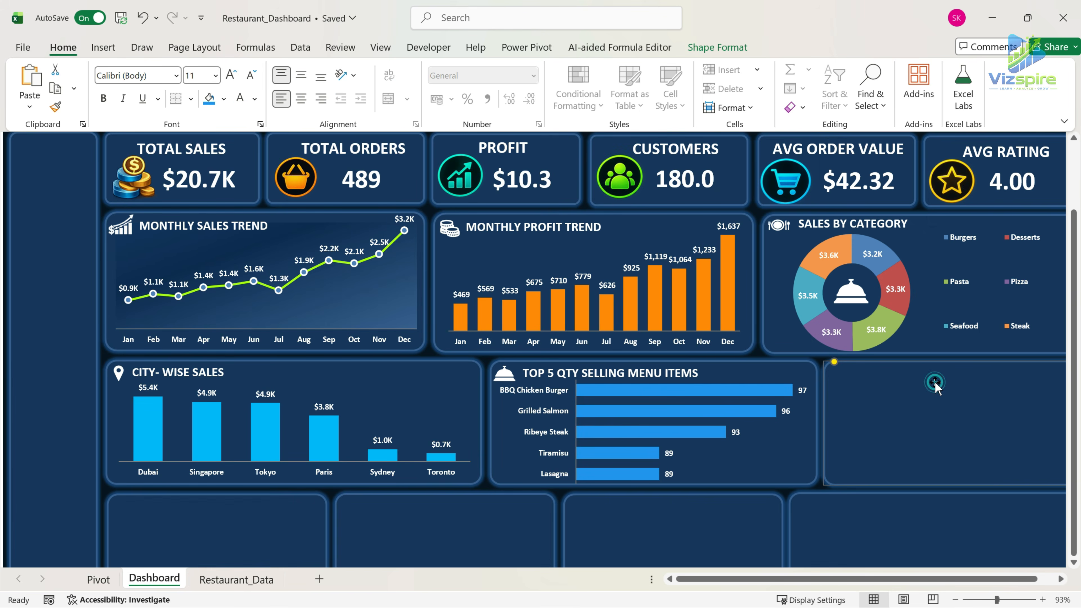
{"action": "key", "text": "ctrl+v"}
{"action": "left_click_drag", "start_coordinate": [756, 581], "coordinate": [662, 582]}
Hide the waiter chart's field buttons and remove its title, legend, gridlines and vertical axis.
{"action": "right_click", "coordinate": [604, 373]}
{"action": "left_click", "coordinate": [689, 548]}
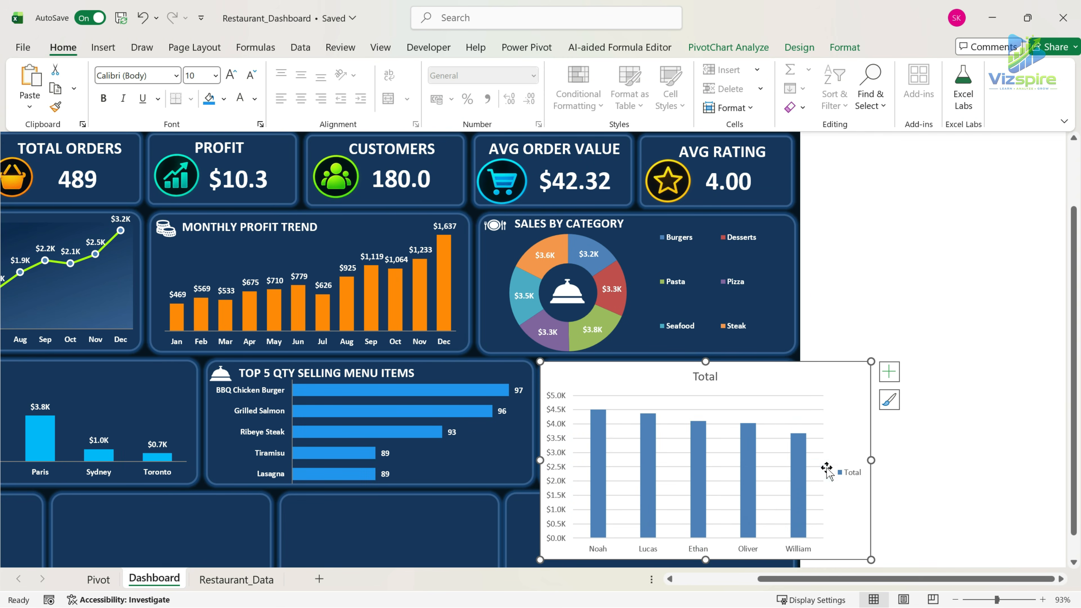
{"action": "left_click", "coordinate": [708, 378]}
{"action": "key", "text": "Delete"}
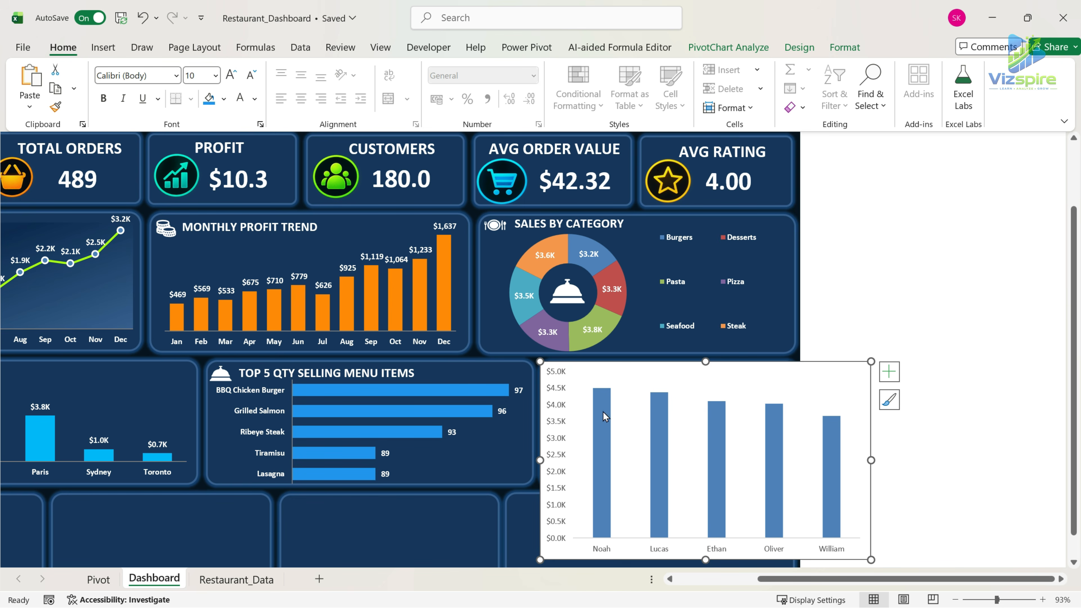
{"action": "left_click", "coordinate": [562, 402]}
{"action": "key", "text": "Delete"}
Remove the outline and background fill from the waiter chart area.
{"action": "left_click", "coordinate": [842, 47]}
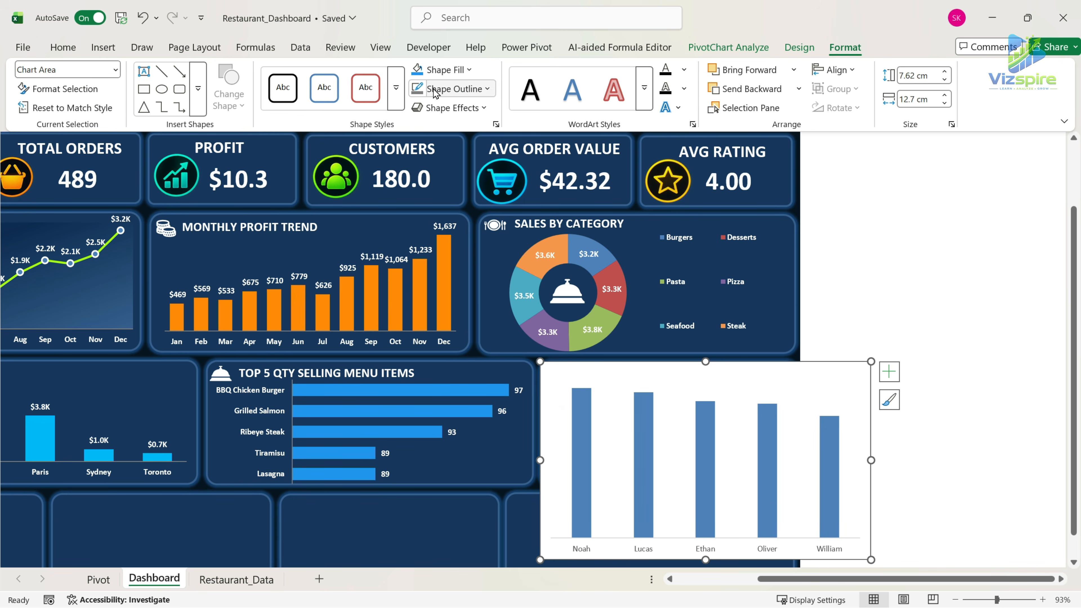
{"action": "left_click", "coordinate": [489, 90]}
{"action": "left_click", "coordinate": [439, 417]}
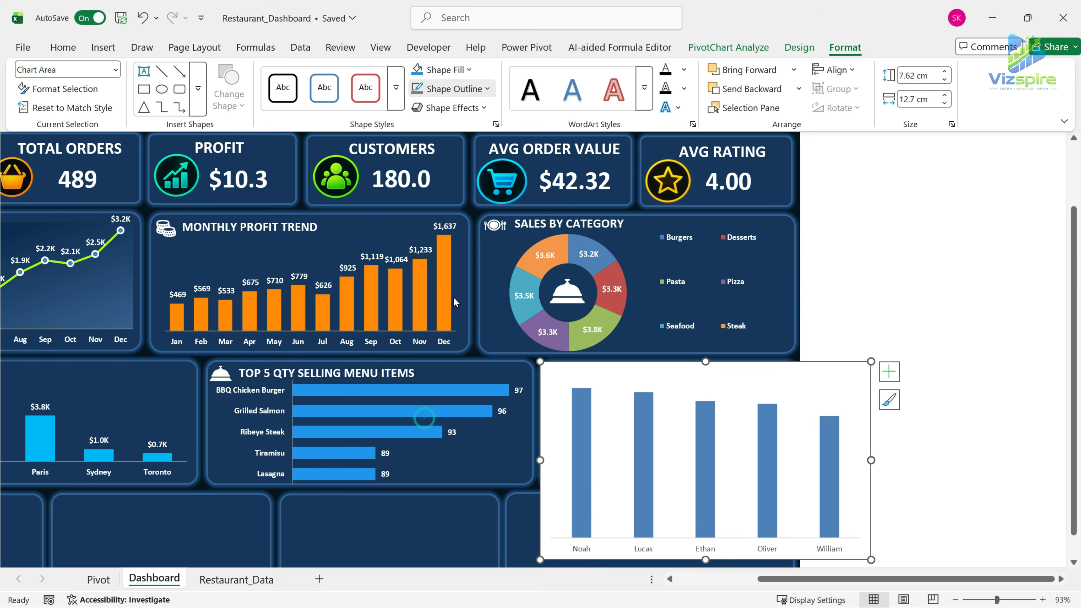
{"action": "left_click", "coordinate": [475, 73]}
{"action": "left_click", "coordinate": [428, 400]}
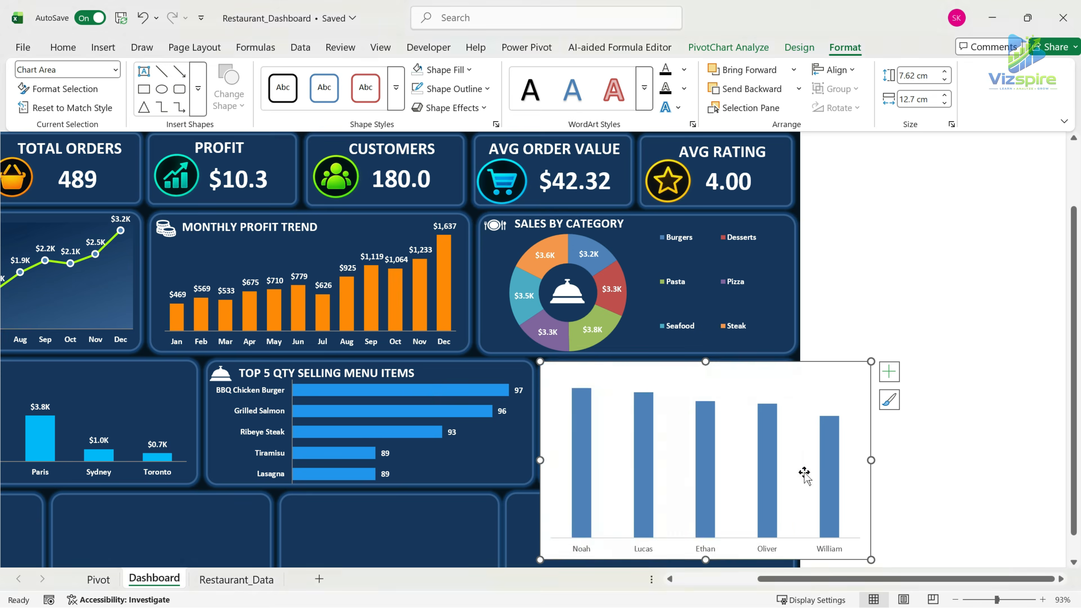
Make the waiter chart's horizontal axis labels bold and white, then select its plot area.
{"action": "left_click", "coordinate": [709, 546]}
{"action": "left_click", "coordinate": [63, 47]}
{"action": "left_click", "coordinate": [103, 98]}
{"action": "left_click", "coordinate": [241, 98]}
{"action": "left_click", "coordinate": [782, 370]}
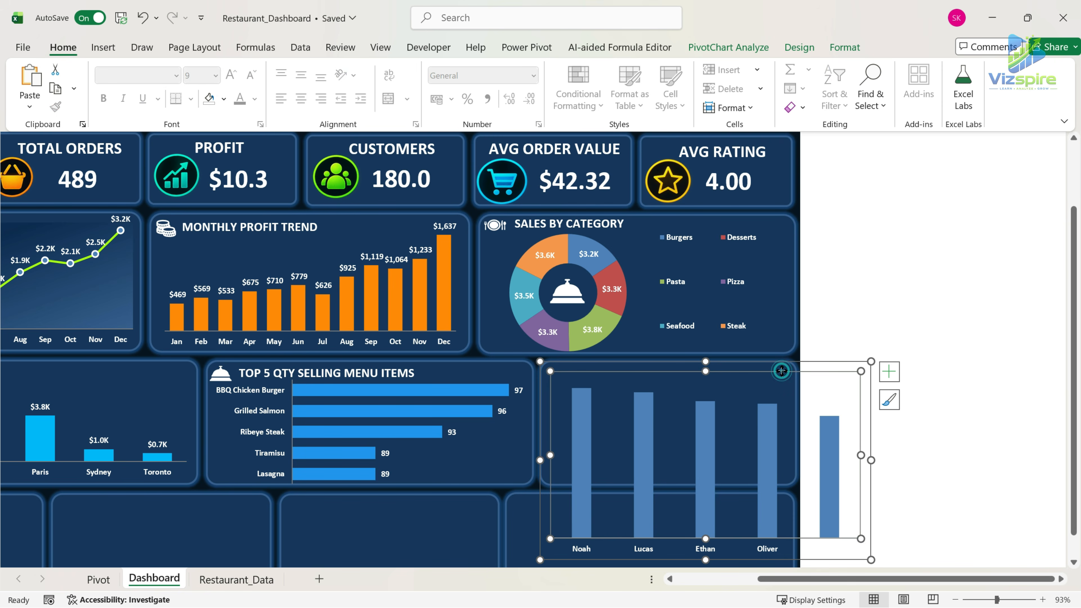
Fill the waiter chart's columns with turquoise and add data labels in bold white.
{"action": "left_click", "coordinate": [652, 428]}
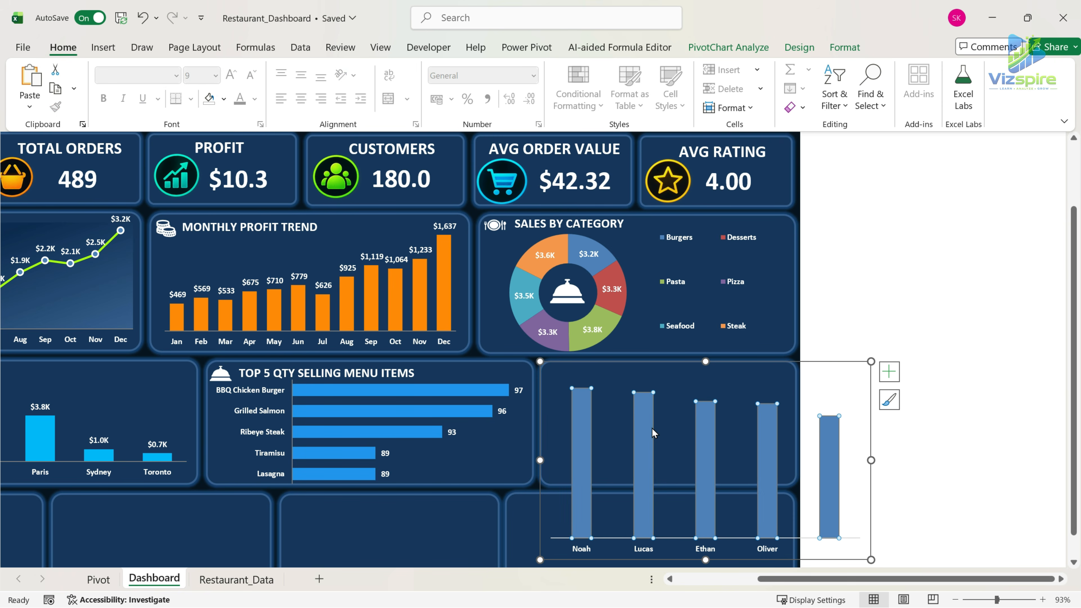
{"action": "left_click", "coordinate": [224, 98]}
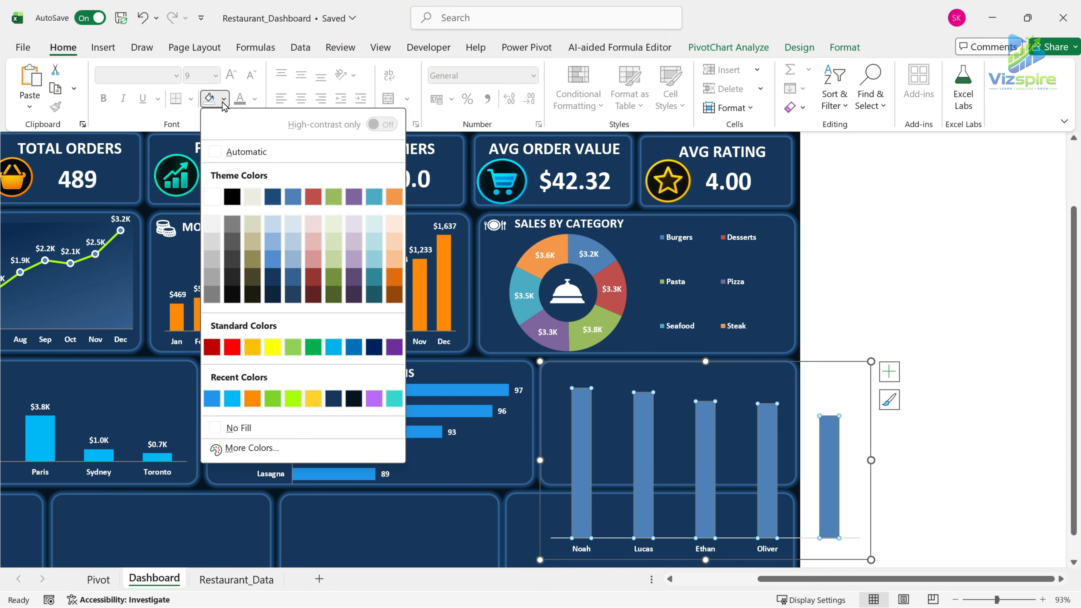
{"action": "left_click", "coordinate": [396, 401]}
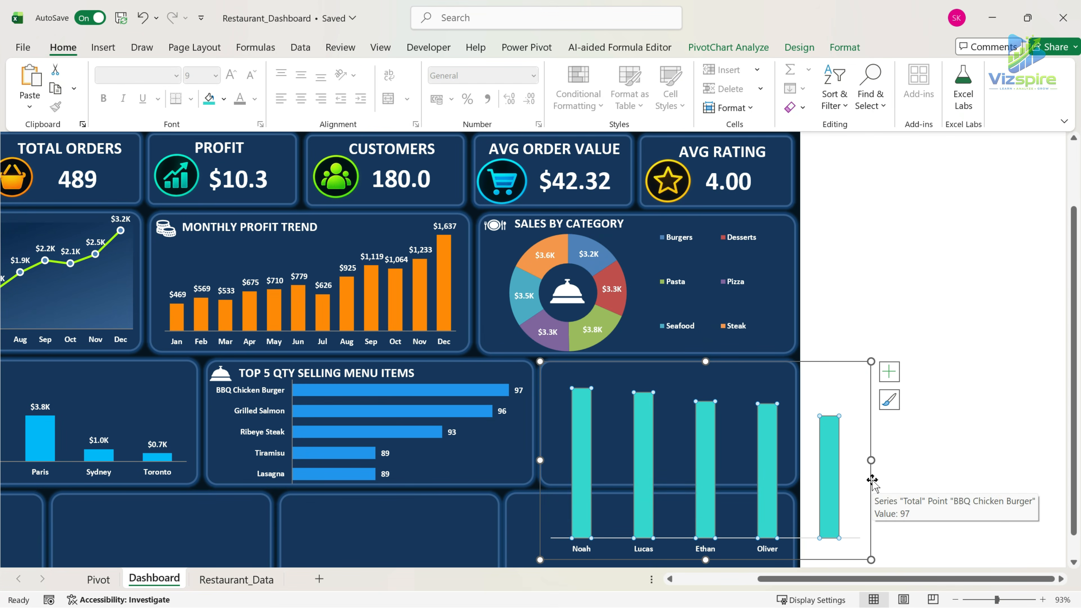
{"action": "left_click", "coordinate": [890, 371]}
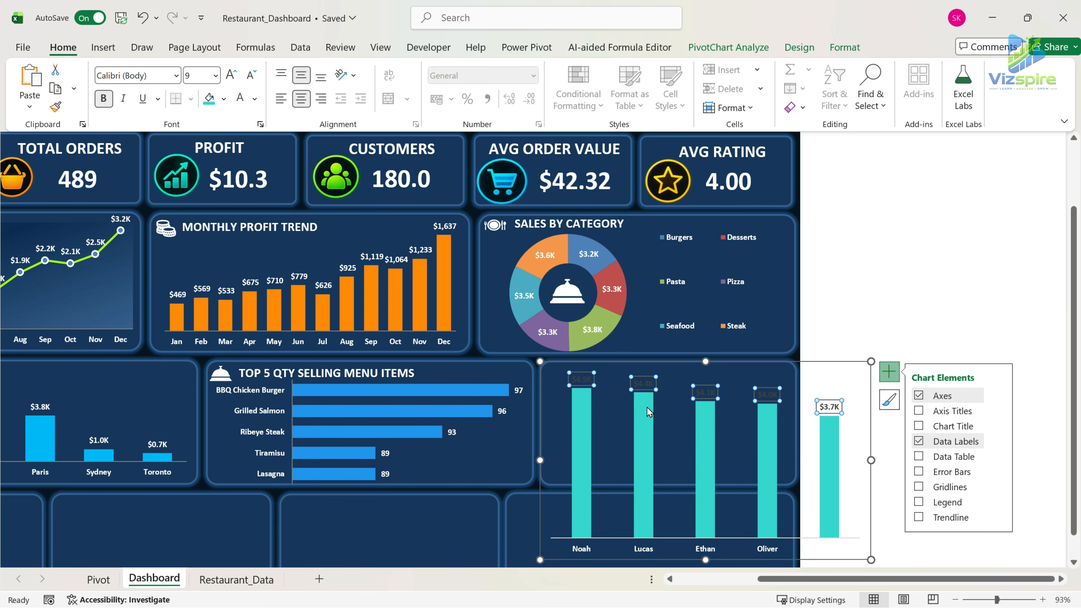
Set the gap width of the waiter chart's columns to 100%.
{"action": "left_click", "coordinate": [642, 436]}
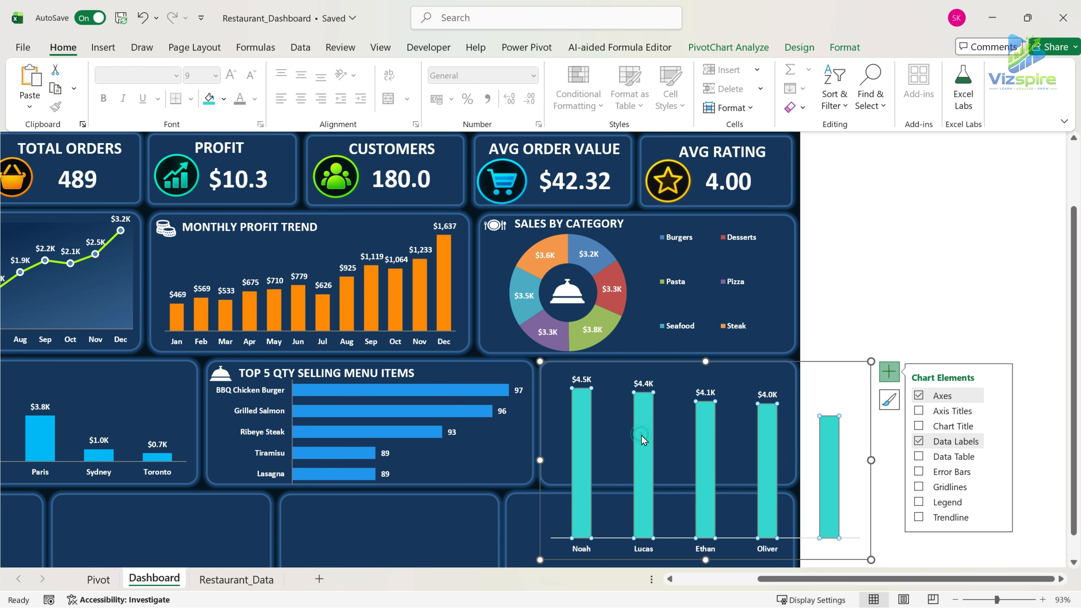
{"action": "right_click", "coordinate": [649, 434]}
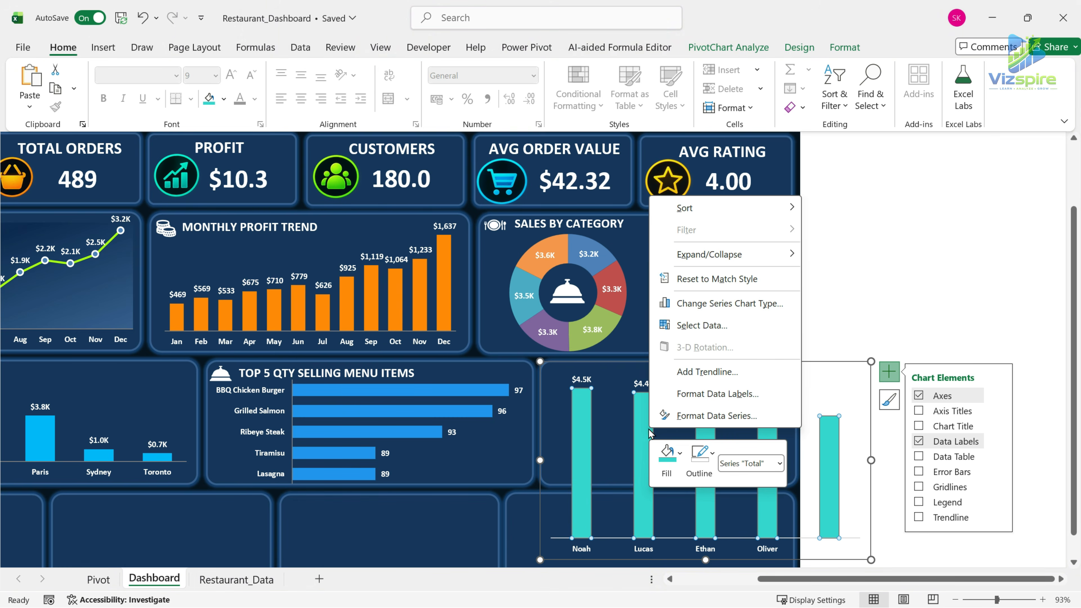
{"action": "left_click", "coordinate": [717, 415]}
{"action": "left_click", "coordinate": [1022, 348]}
{"action": "key", "text": "Return"}
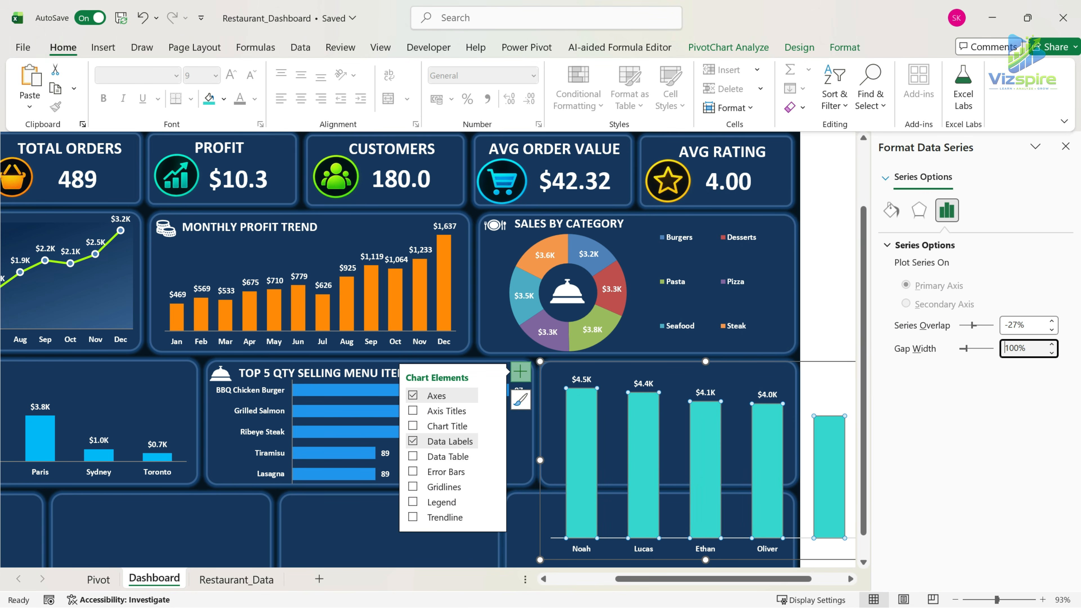
Shift the waiter chart fully onto the dashboard and make its horizontal axis line gray.
{"action": "left_click_drag", "start_coordinate": [834, 384], "coordinate": [632, 372]}
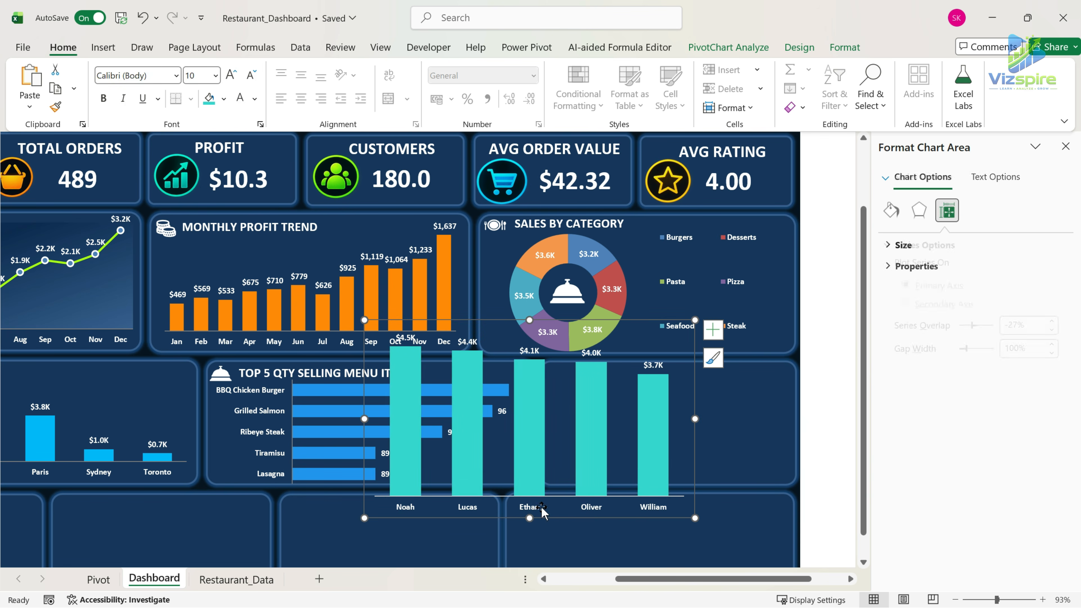
{"action": "left_click", "coordinate": [529, 508]}
{"action": "left_click", "coordinate": [845, 47]}
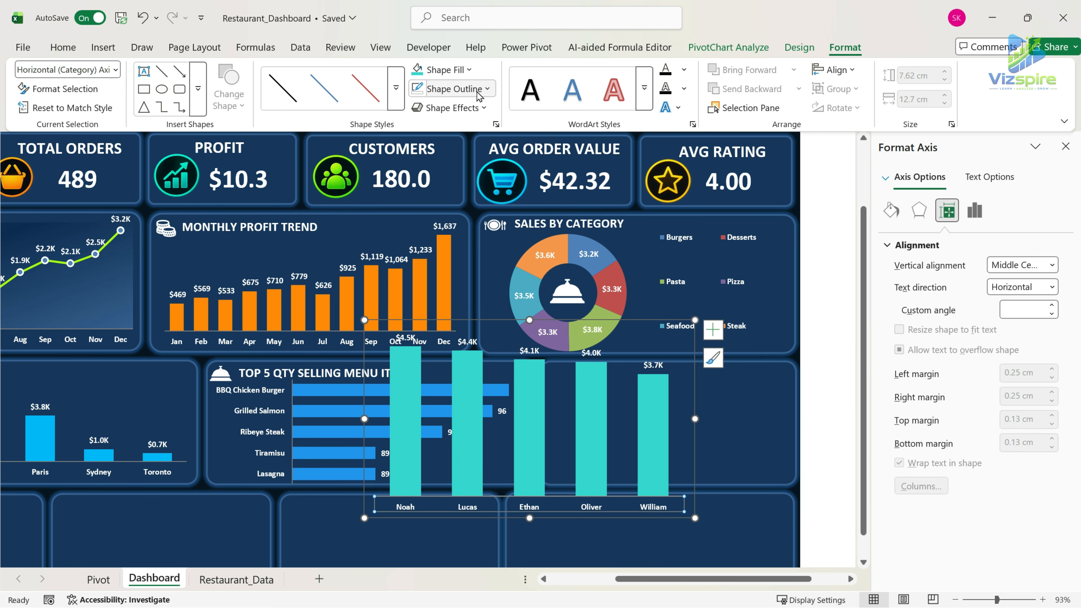
{"action": "left_click", "coordinate": [452, 89]}
{"action": "left_click", "coordinate": [435, 220]}
Shrink the waiter chart into the panel beside the top 5 items chart and stretch its plot area to fill it.
{"action": "left_click_drag", "start_coordinate": [695, 518], "coordinate": [618, 433]}
{"action": "left_click_drag", "start_coordinate": [376, 377], "coordinate": [547, 424]}
{"action": "left_click", "coordinate": [572, 427]}
{"action": "left_click", "coordinate": [557, 422]}
{"action": "left_click_drag", "start_coordinate": [667, 465], "coordinate": [668, 471]}
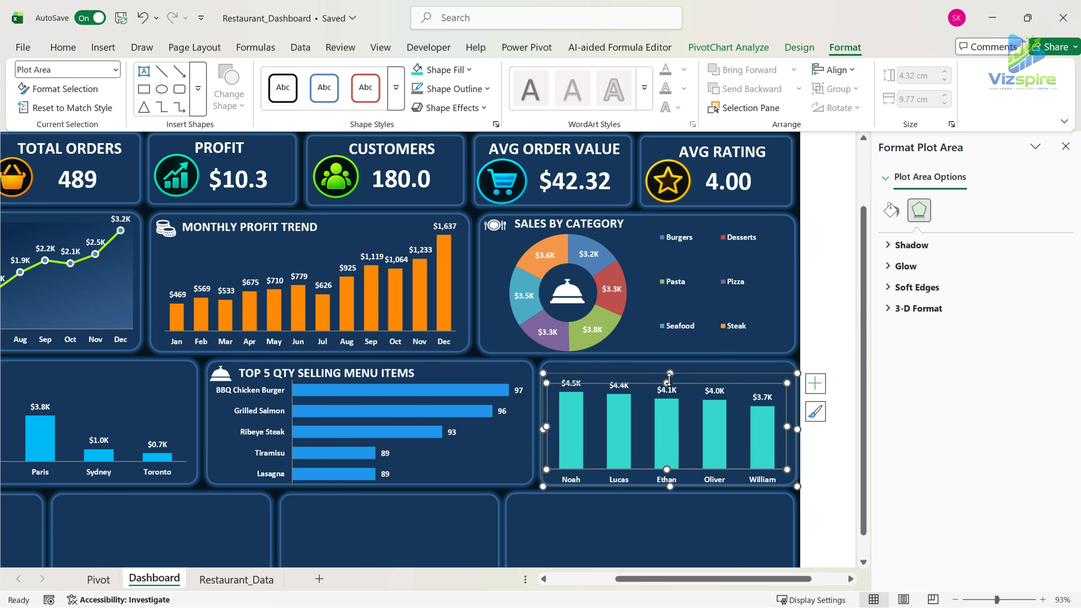
{"action": "left_click_drag", "start_coordinate": [667, 382], "coordinate": [667, 379]}
Bring the white person icon over from the other open window and place it in the waiter panel's upper-left corner.
{"action": "key", "text": "alt+Tab"}
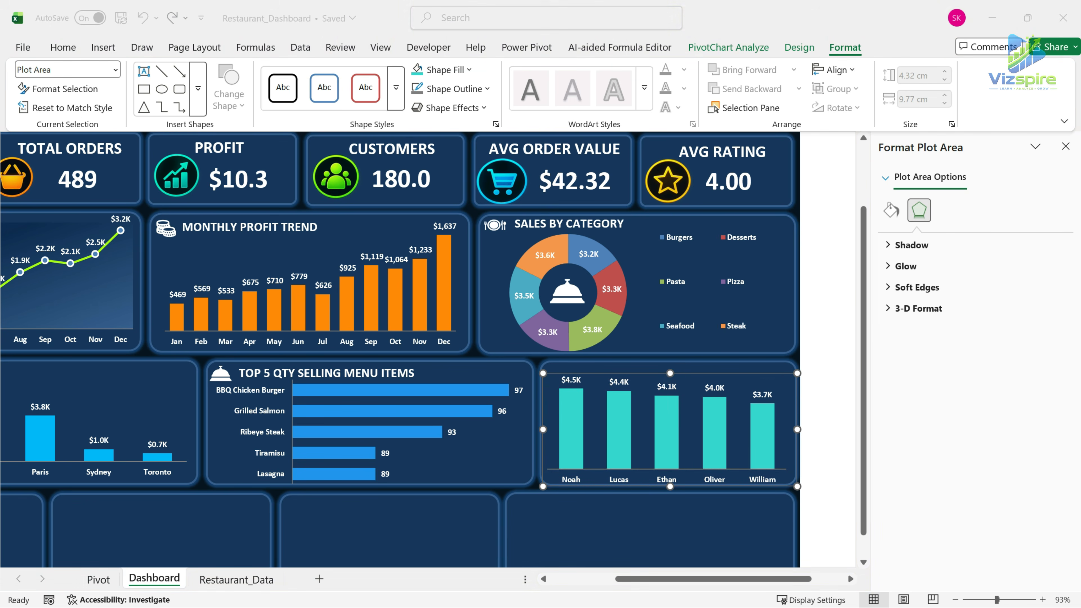
{"action": "key", "text": "alt+Tab"}
{"action": "key", "text": "ctrl+v"}
{"action": "left_click_drag", "start_coordinate": [550, 369], "coordinate": [552, 372]}
Duplicate the top 5 items heading into the waiter panel, retitle it TOP WAITERS BY SALES and fit the chart's plot area below it.
{"action": "left_click", "coordinate": [274, 374]}
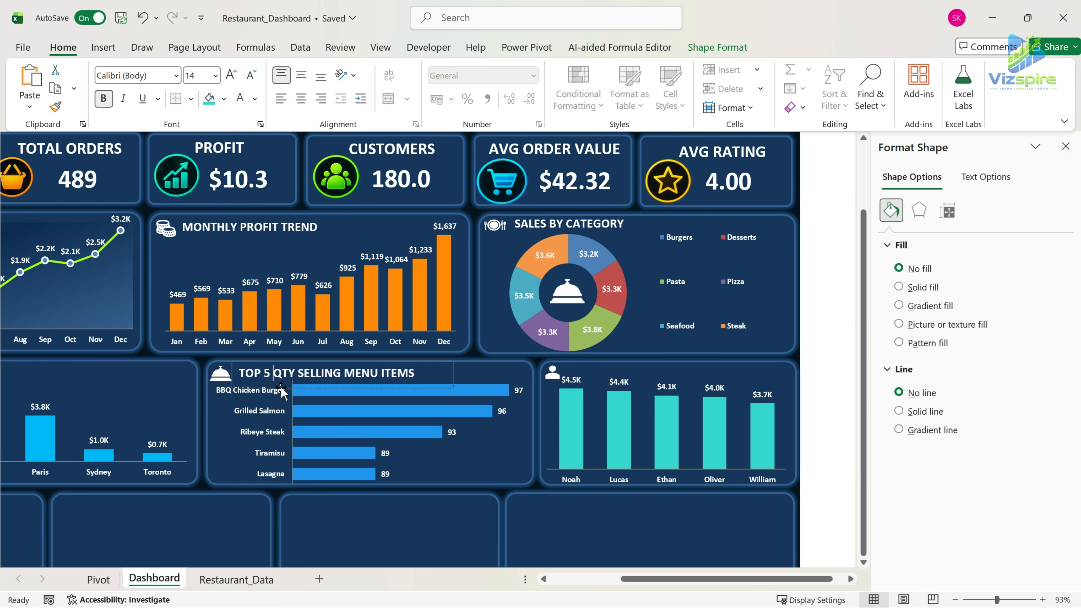
{"action": "left_click_drag", "start_coordinate": [282, 388], "coordinate": [288, 389]}
{"action": "left_click_drag", "start_coordinate": [361, 400], "coordinate": [667, 385]}
{"action": "left_click", "coordinate": [678, 388]}
{"action": "left_click", "coordinate": [646, 375]}
{"action": "key", "text": "ctrl+a"}
{"action": "key", "text": "BackSpace"}
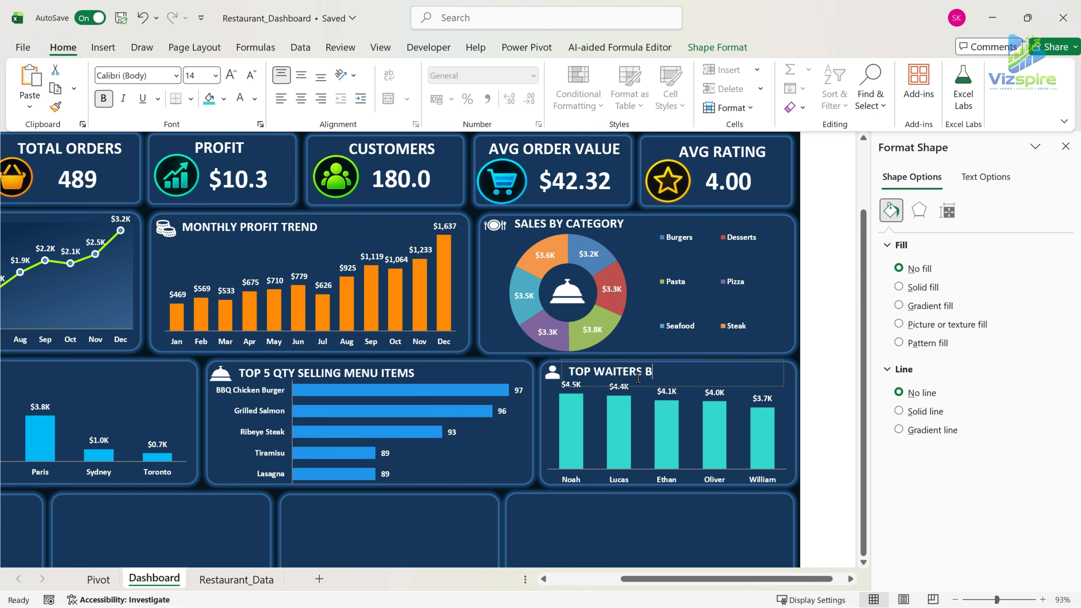
{"action": "left_click", "coordinate": [672, 437]}
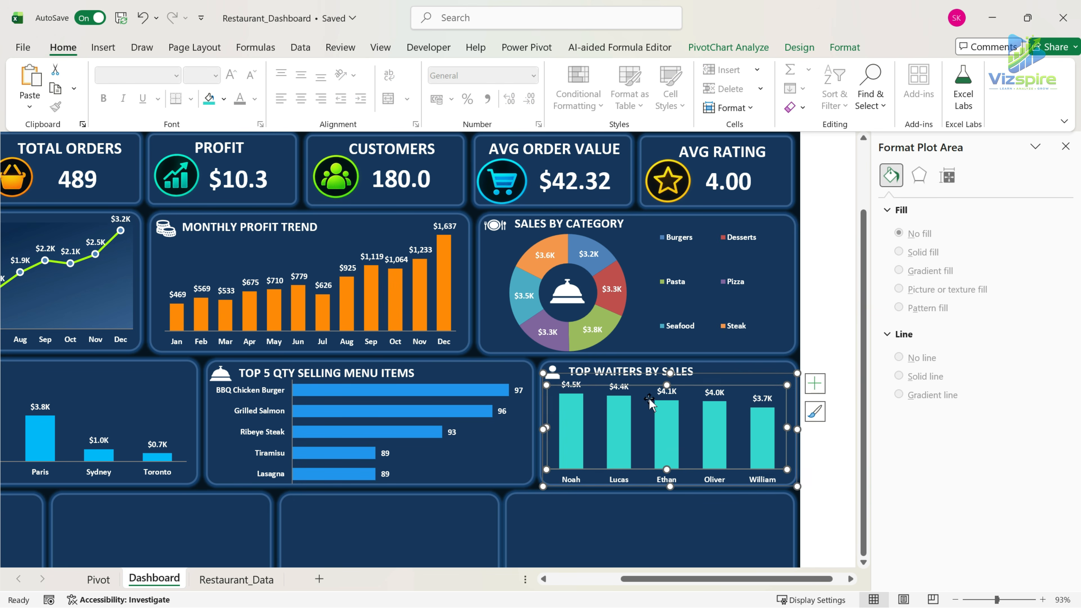
{"action": "left_click", "coordinate": [646, 385]}
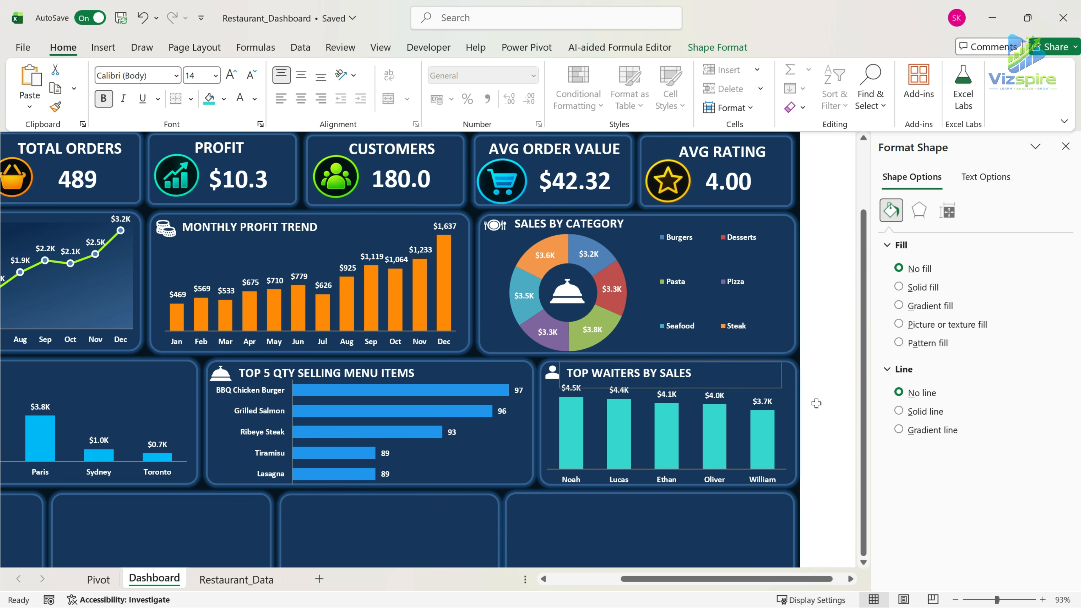
{"action": "left_click", "coordinate": [847, 408]}
Close the formatting pane and examine the dashboard's charts and the empty panels in the bottom row.
{"action": "left_click_drag", "start_coordinate": [808, 579], "coordinate": [777, 584]}
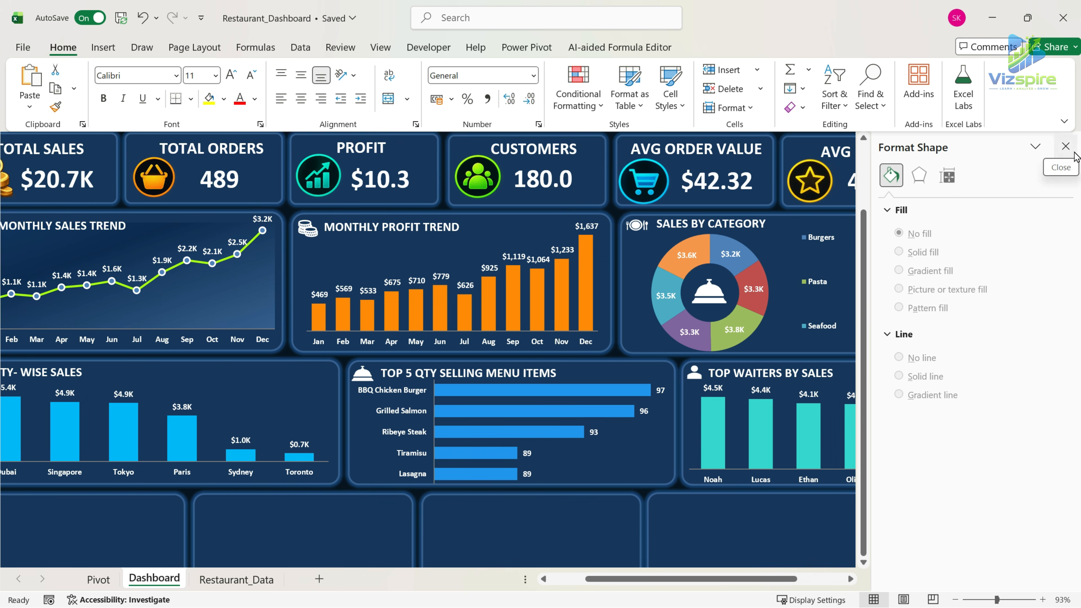
{"action": "left_click", "coordinate": [1065, 146]}
{"action": "left_click_drag", "start_coordinate": [880, 583], "coordinate": [834, 584]}
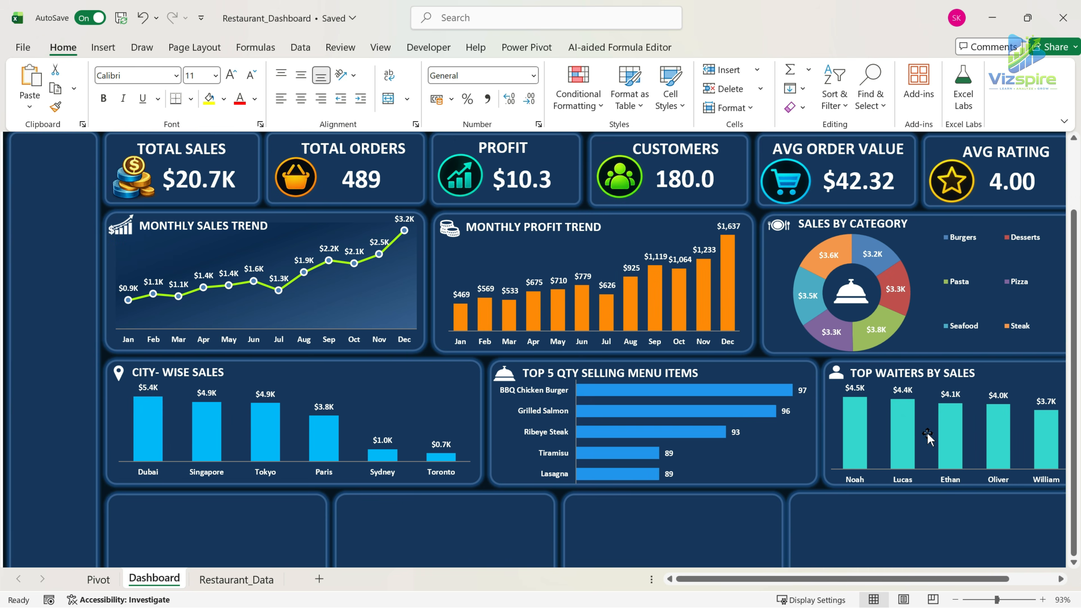
{"action": "scroll", "coordinate": [928, 433], "scroll_direction": "up", "scroll_amount": 3}
{"action": "scroll", "coordinate": [864, 408], "scroll_direction": "down", "scroll_amount": 1}
{"action": "scroll", "coordinate": [864, 409], "scroll_direction": "down", "scroll_amount": 5}
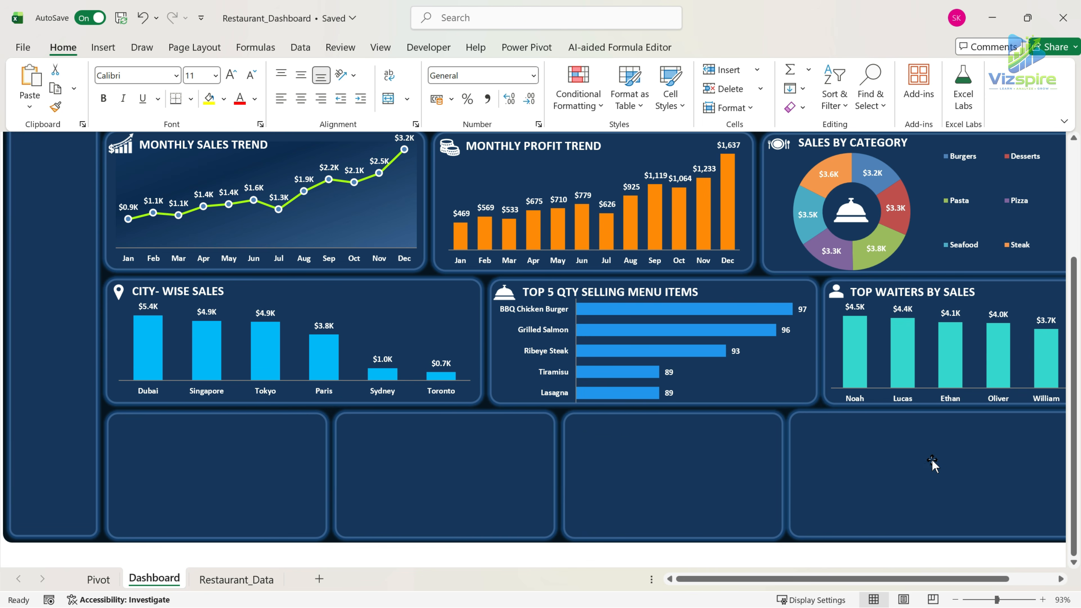
{"action": "scroll", "coordinate": [466, 427], "scroll_direction": "down", "scroll_amount": 1}
{"action": "scroll", "coordinate": [466, 428], "scroll_direction": "up", "scroll_amount": 1}
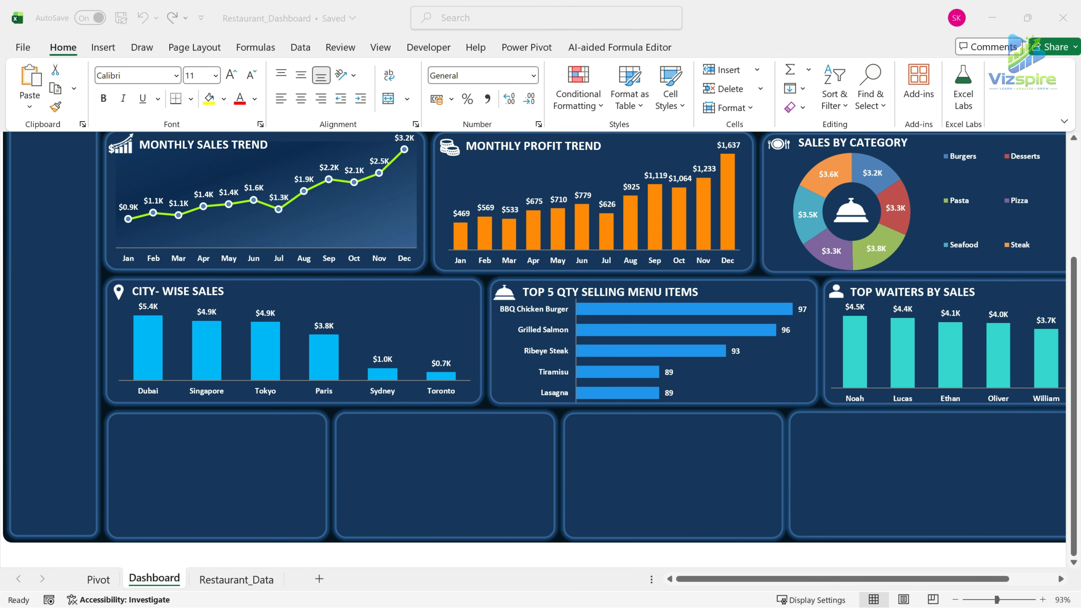
Copy the waiter performance heading and PivotTable on the Pivot sheet and paste them beside the original, starting in column V.
{"action": "left_click", "coordinate": [100, 580]}
{"action": "left_click_drag", "start_coordinate": [707, 168], "coordinate": [756, 267]}
{"action": "key", "text": "ctrl+c"}
{"action": "left_click_drag", "start_coordinate": [835, 140], "coordinate": [905, 157]}
{"action": "left_click", "coordinate": [828, 168]}
{"action": "key", "text": "ctrl+v"}
Change the pasted table's heading to PAYMENT METHOD.
{"action": "double_click", "coordinate": [830, 168]}
{"action": "type", "text": "p"}
{"action": "key", "text": "BackSpace"}
{"action": "key", "text": "BackSpace"}
{"action": "key", "text": "BackSpace"}
{"action": "key", "text": "BackSpace"}
{"action": "key", "text": "BackSpace"}
{"action": "key", "text": "BackSpace"}
{"action": "key", "text": "BackSpace"}
{"action": "key", "text": "BackSpace"}
{"action": "key", "text": "BackSpace"}
{"action": "type", "text": "pYTOD"}
{"action": "left_click", "coordinate": [873, 170]}
{"action": "type", "text": "T"}
{"action": "left_click", "coordinate": [885, 165]}
{"action": "key", "text": "BackSpace"}
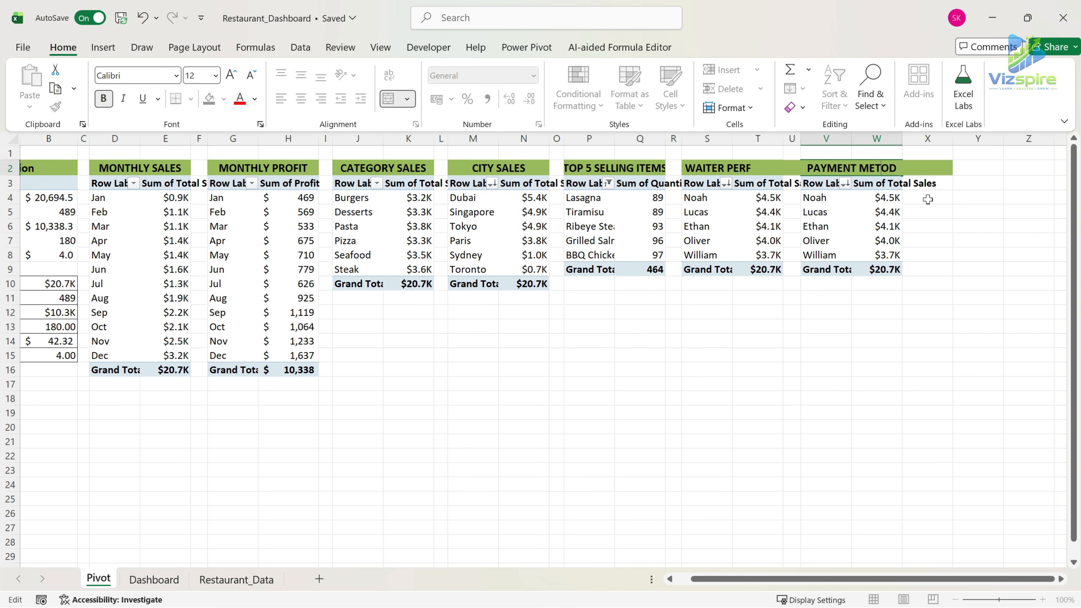
{"action": "type", "text": "H"}
Replace the waiter field with Payment Method in the rows of the pasted PivotTable.
{"action": "left_click", "coordinate": [832, 190]}
{"action": "right_click", "coordinate": [826, 178]}
{"action": "left_click", "coordinate": [900, 331]}
{"action": "left_click_drag", "start_coordinate": [898, 511], "coordinate": [767, 519]}
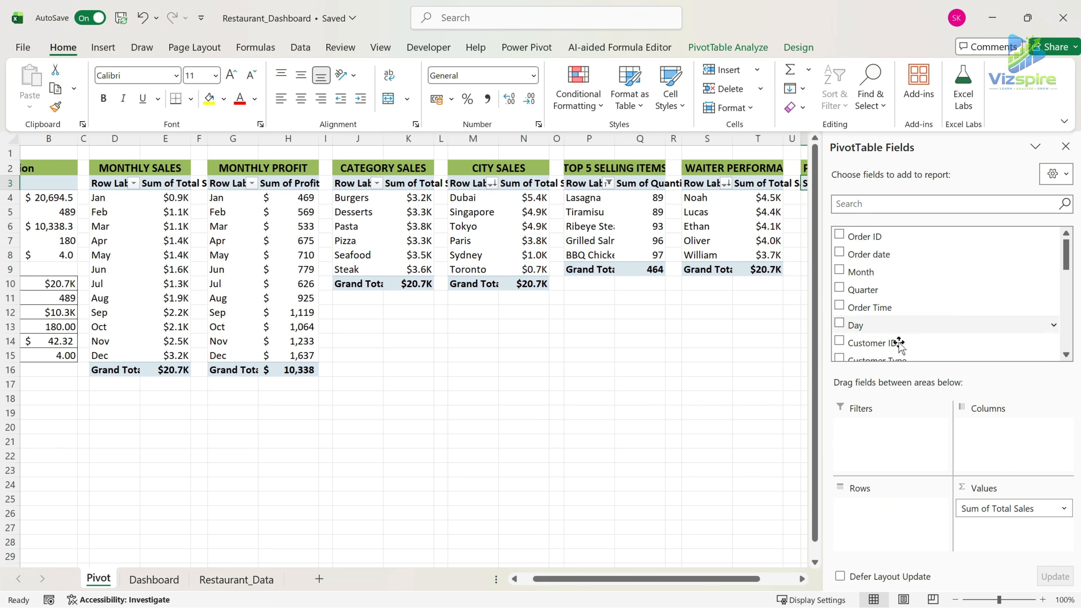
{"action": "left_click_drag", "start_coordinate": [749, 581], "coordinate": [786, 580]}
{"action": "scroll", "coordinate": [958, 306], "scroll_direction": "down", "scroll_amount": 5}
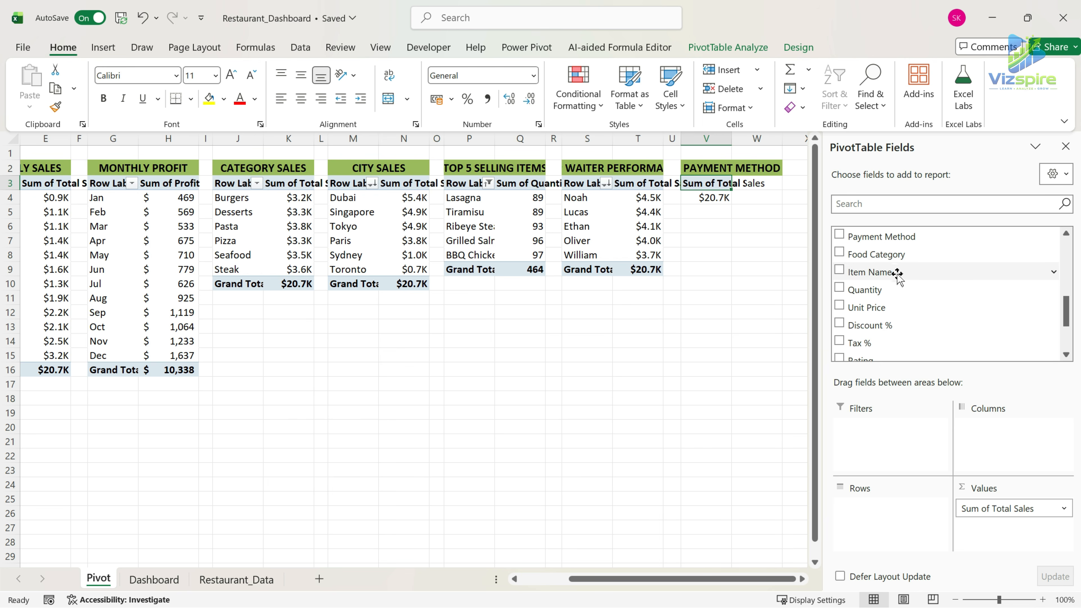
{"action": "left_click_drag", "start_coordinate": [895, 235], "coordinate": [885, 511]}
Insert a doughnut PivotChart from the payment method table and move it to the first empty bottom-row panel of the Dashboard.
{"action": "left_click", "coordinate": [104, 47]}
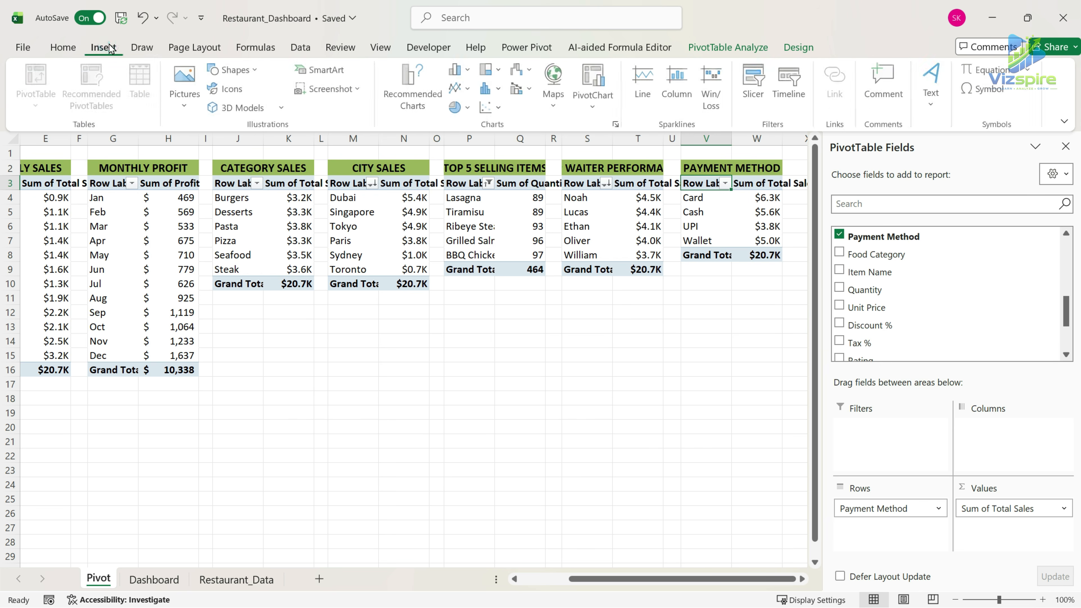
{"action": "left_click", "coordinate": [457, 107]}
{"action": "left_click", "coordinate": [479, 304]}
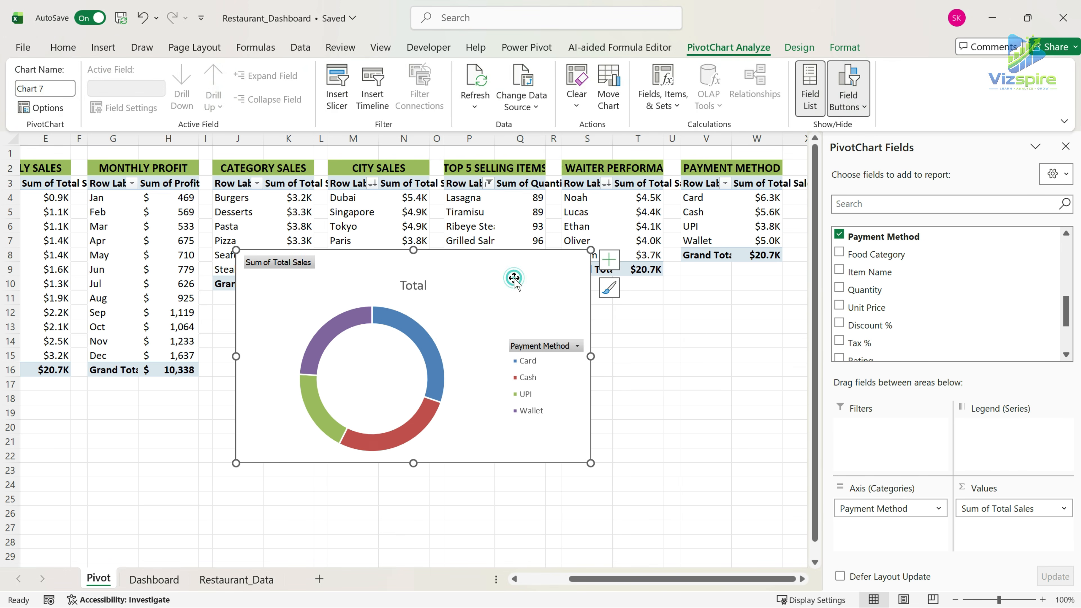
{"action": "key", "text": "ctrl+x"}
{"action": "left_click", "coordinate": [154, 579]}
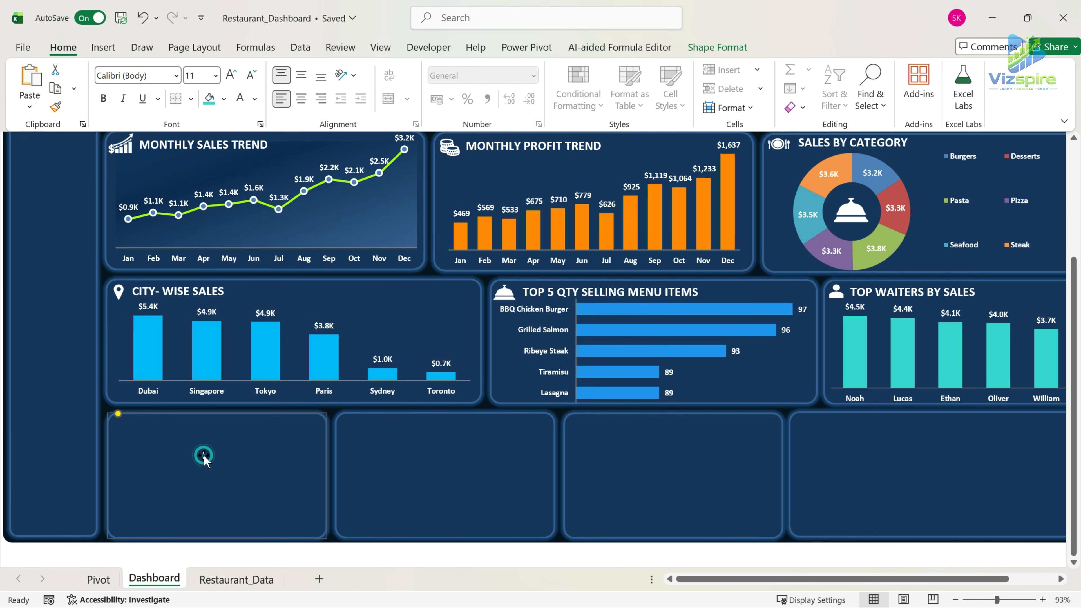
{"action": "key", "text": "ctrl+v"}
Hide all field buttons on the payment method doughnut chart, delete its title and shift the chart upward.
{"action": "right_click", "coordinate": [164, 425]}
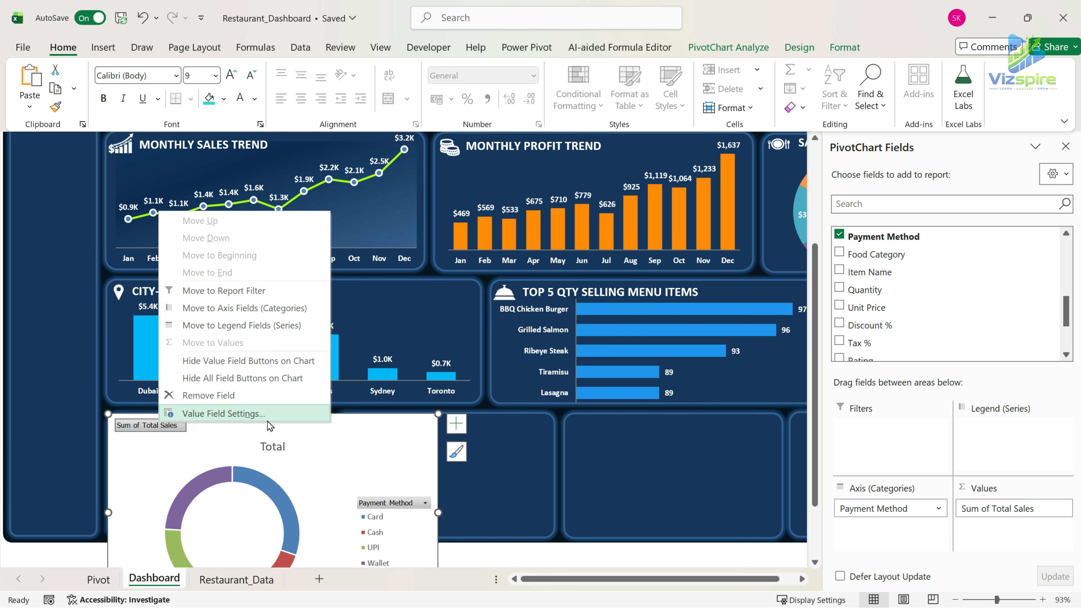
{"action": "left_click", "coordinate": [281, 378]}
{"action": "left_click", "coordinate": [276, 429]}
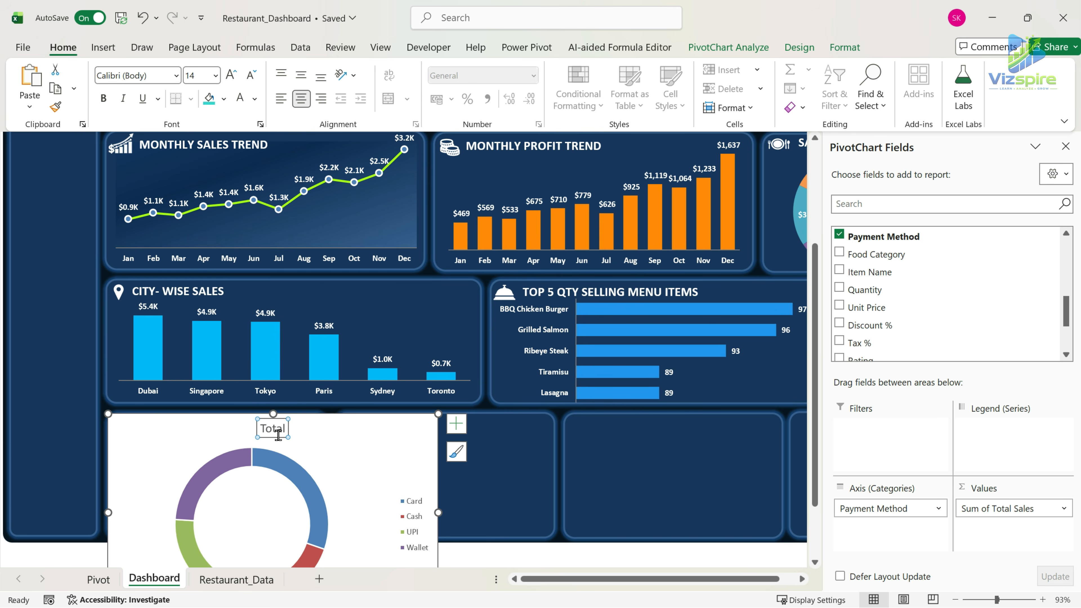
{"action": "key", "text": "Delete"}
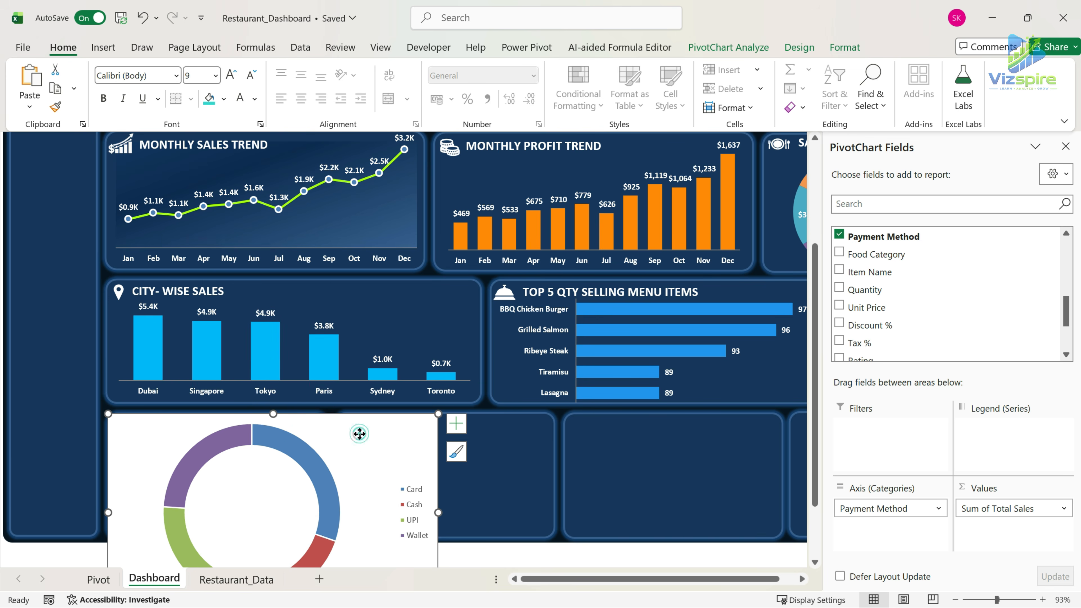
{"action": "left_click_drag", "start_coordinate": [361, 435], "coordinate": [383, 330]}
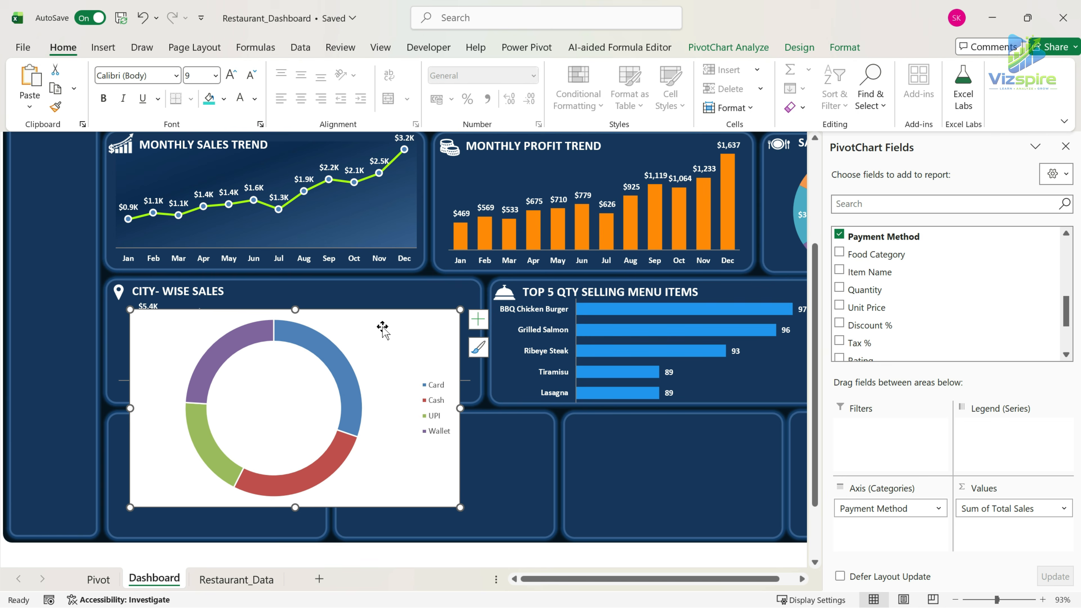
Set the doughnut hole size of the payment method chart to 50%.
{"action": "left_click", "coordinate": [322, 351]}
{"action": "right_click", "coordinate": [322, 351]}
{"action": "left_click", "coordinate": [402, 571]}
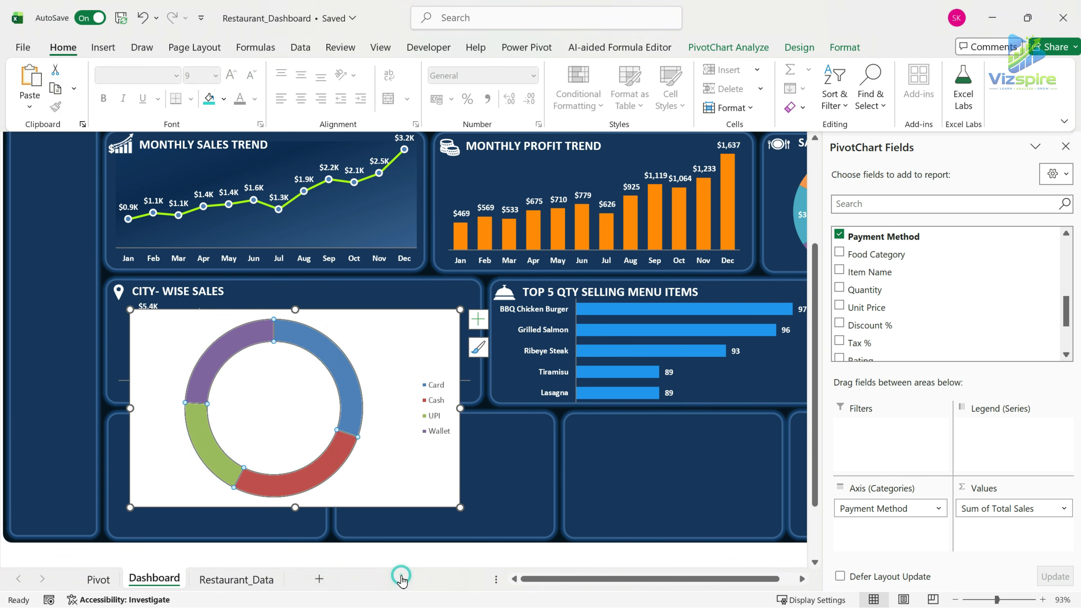
{"action": "left_click", "coordinate": [996, 349]}
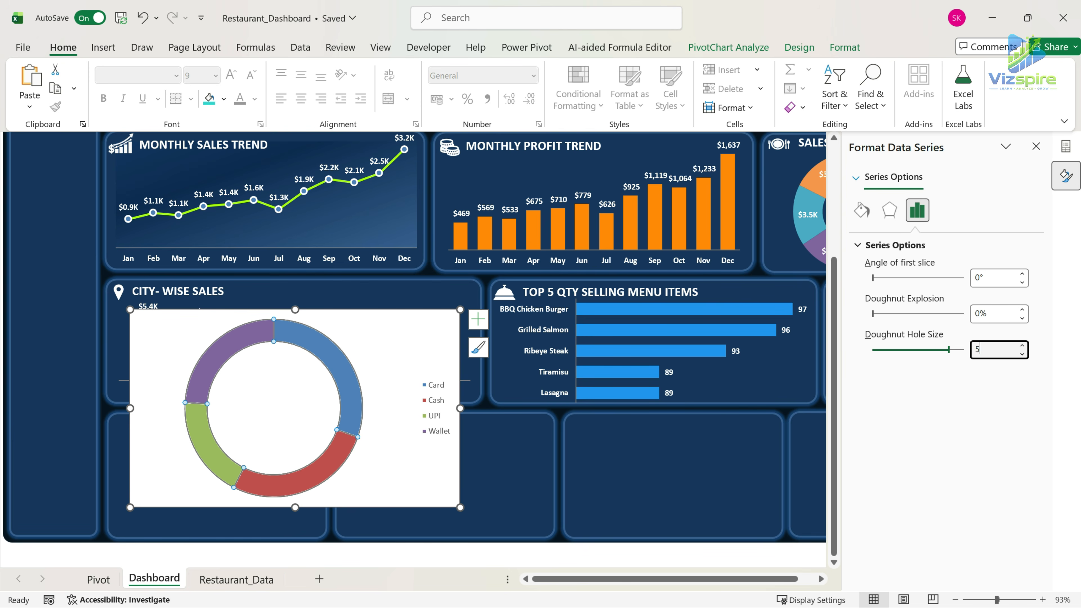
{"action": "type", "text": "50"}
{"action": "key", "text": "Return"}
Remove the outline from all slices of the payment method doughnut, then select its chart area.
{"action": "left_click", "coordinate": [335, 379]}
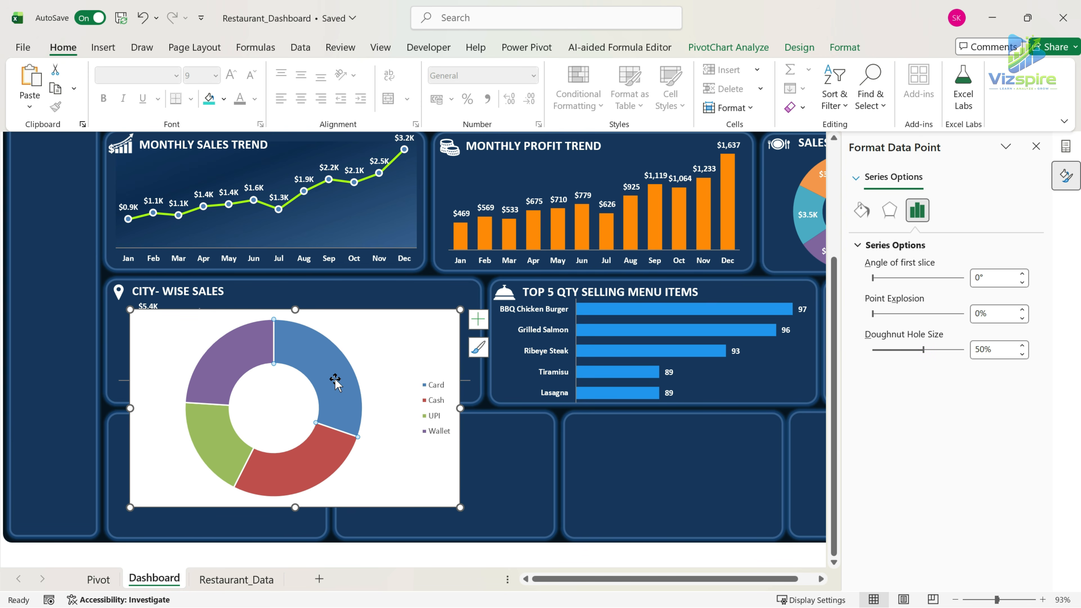
{"action": "left_click", "coordinate": [440, 402]}
{"action": "left_click", "coordinate": [303, 369]}
{"action": "left_click", "coordinate": [729, 47]}
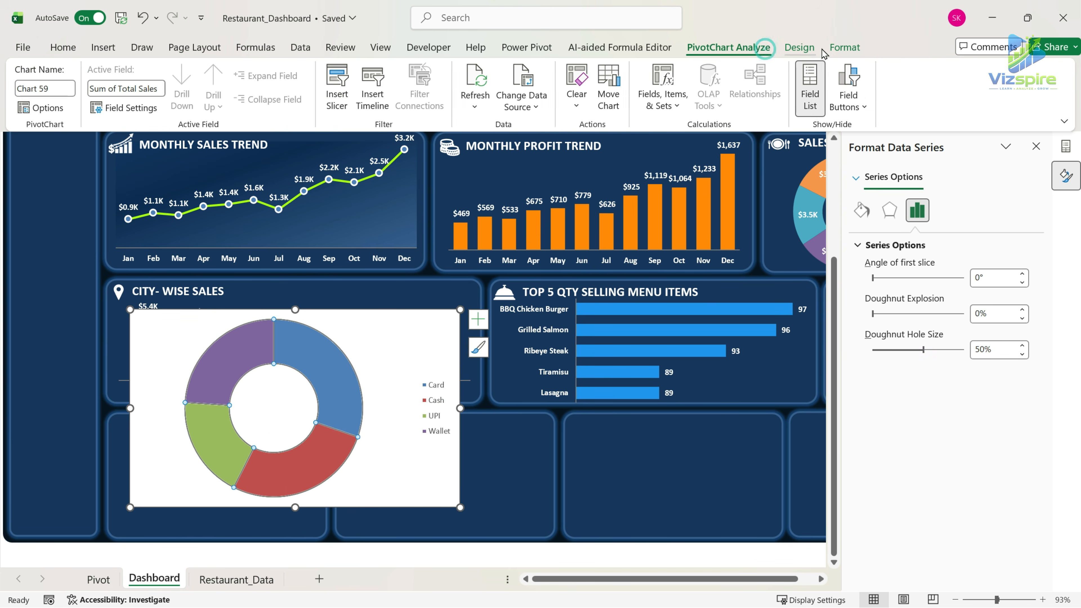
{"action": "left_click", "coordinate": [834, 49]}
{"action": "left_click", "coordinate": [488, 89]}
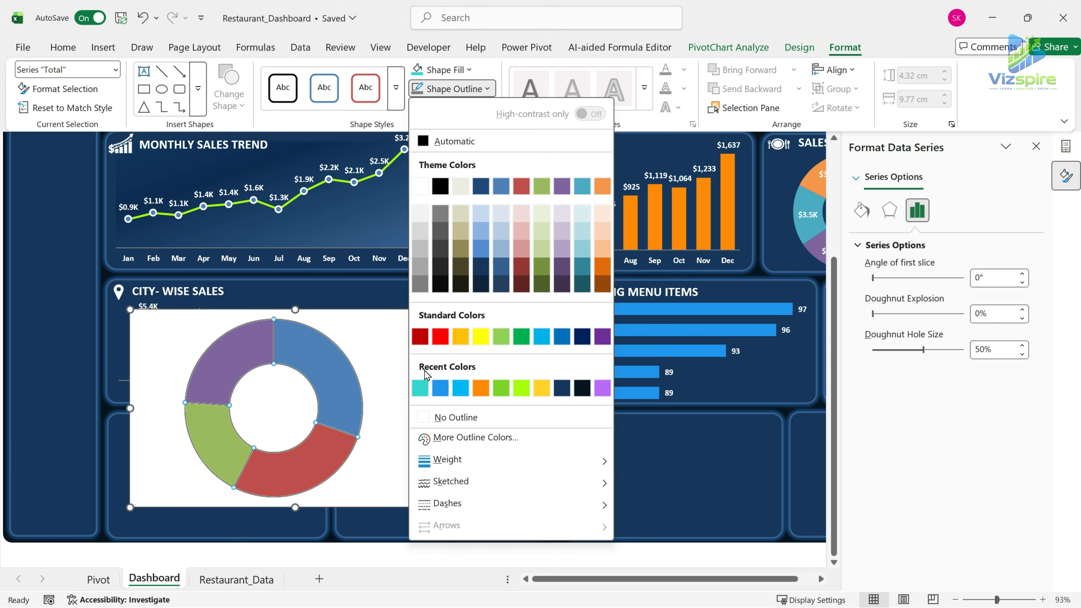
{"action": "left_click", "coordinate": [423, 415]}
{"action": "left_click", "coordinate": [393, 330]}
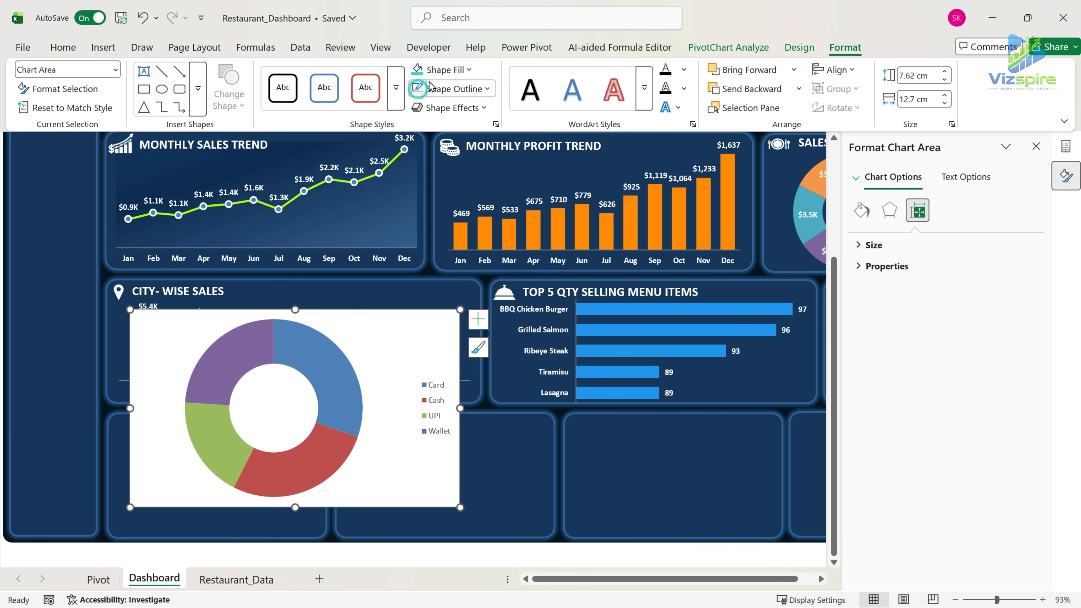
Remove the payment method chart's background fill and make its legend text bold, white and size 10.
{"action": "left_click", "coordinate": [445, 70]}
{"action": "left_click", "coordinate": [426, 398]}
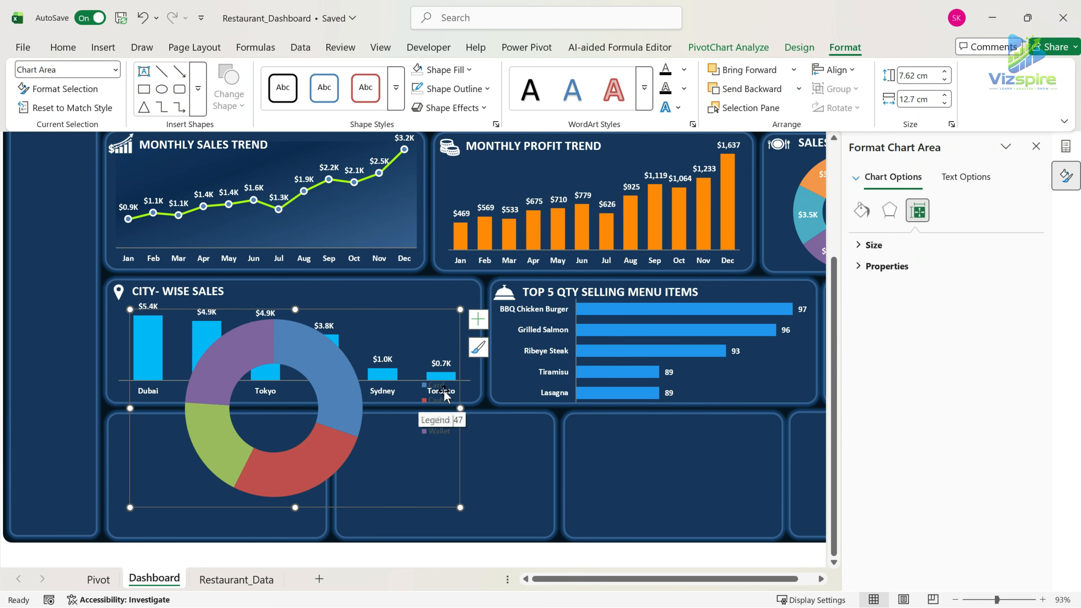
{"action": "left_click", "coordinate": [437, 410]}
{"action": "left_click", "coordinate": [76, 48]}
{"action": "left_click", "coordinate": [229, 75]}
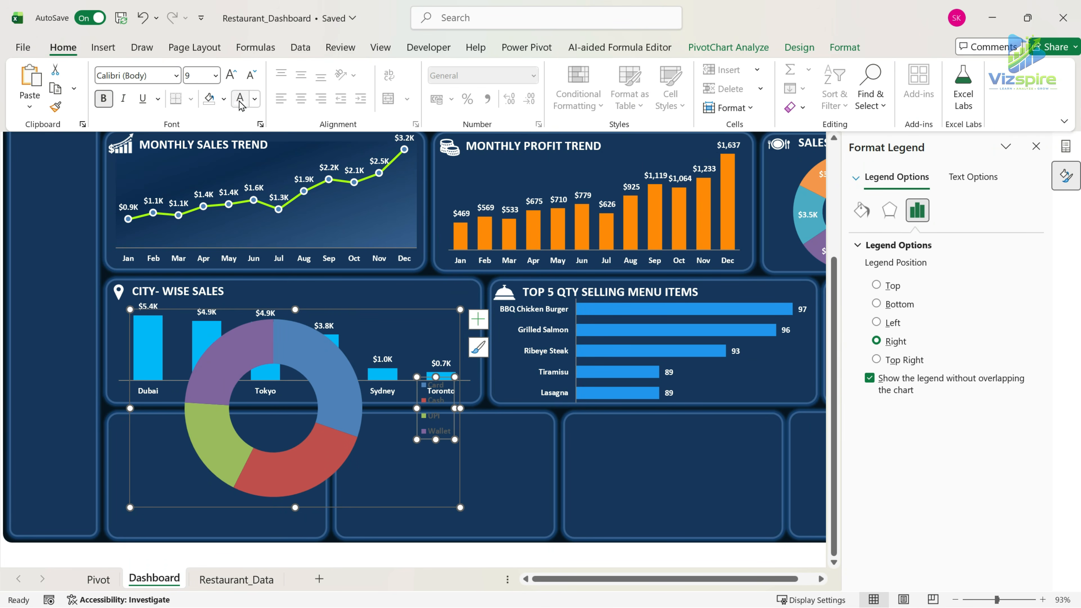
{"action": "left_click", "coordinate": [230, 75]}
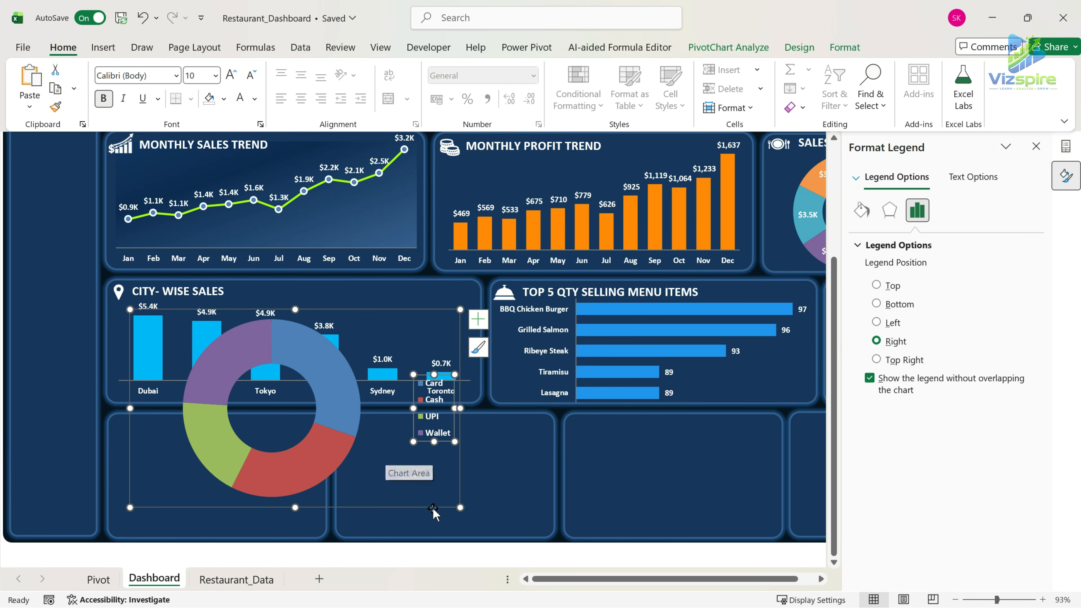
Resize the payment method doughnut chart so it fits inside the first bottom-row panel of the Dashboard.
{"action": "left_click", "coordinate": [386, 457]}
{"action": "left_click_drag", "start_coordinate": [460, 508], "coordinate": [351, 541]}
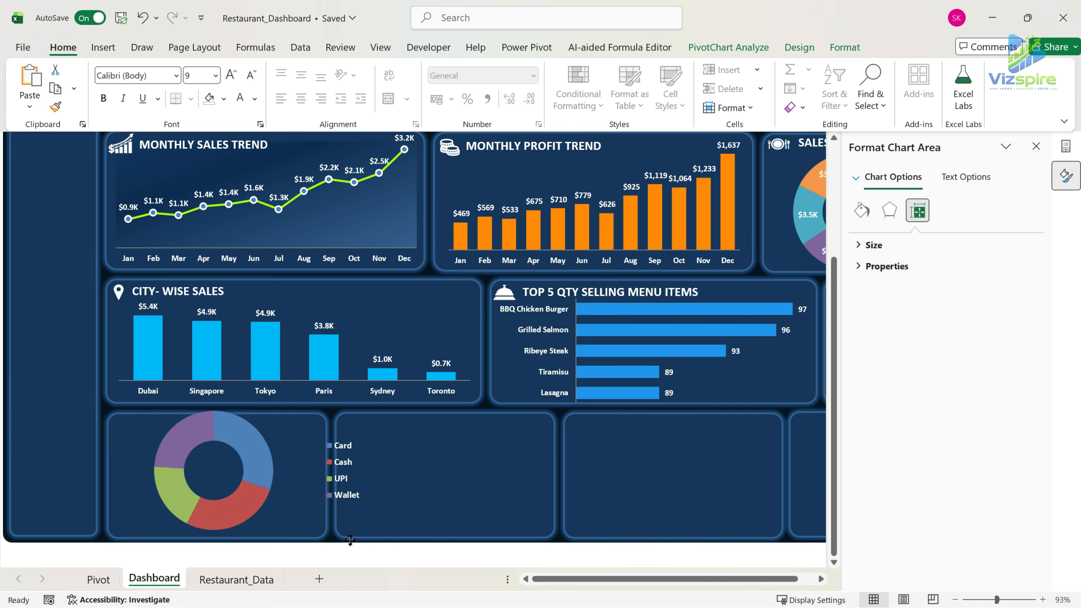
{"action": "left_click_drag", "start_coordinate": [368, 472], "coordinate": [327, 473]}
{"action": "left_click_drag", "start_coordinate": [103, 472], "coordinate": [108, 472]}
{"action": "left_click_drag", "start_coordinate": [217, 402], "coordinate": [218, 413]}
{"action": "left_click_drag", "start_coordinate": [217, 542], "coordinate": [218, 537]}
Reposition the payment method doughnut within its chart and reshape the legend into two rows of two entries beside it.
{"action": "left_click", "coordinate": [244, 425]}
{"action": "left_click_drag", "start_coordinate": [194, 478], "coordinate": [184, 485]}
{"action": "left_click", "coordinate": [297, 475]}
{"action": "left_click_drag", "start_coordinate": [281, 475], "coordinate": [255, 475]}
{"action": "left_click_drag", "start_coordinate": [287, 509], "coordinate": [287, 528]}
{"action": "left_click_drag", "start_coordinate": [254, 485], "coordinate": [241, 488]}
{"action": "left_click", "coordinate": [196, 427]}
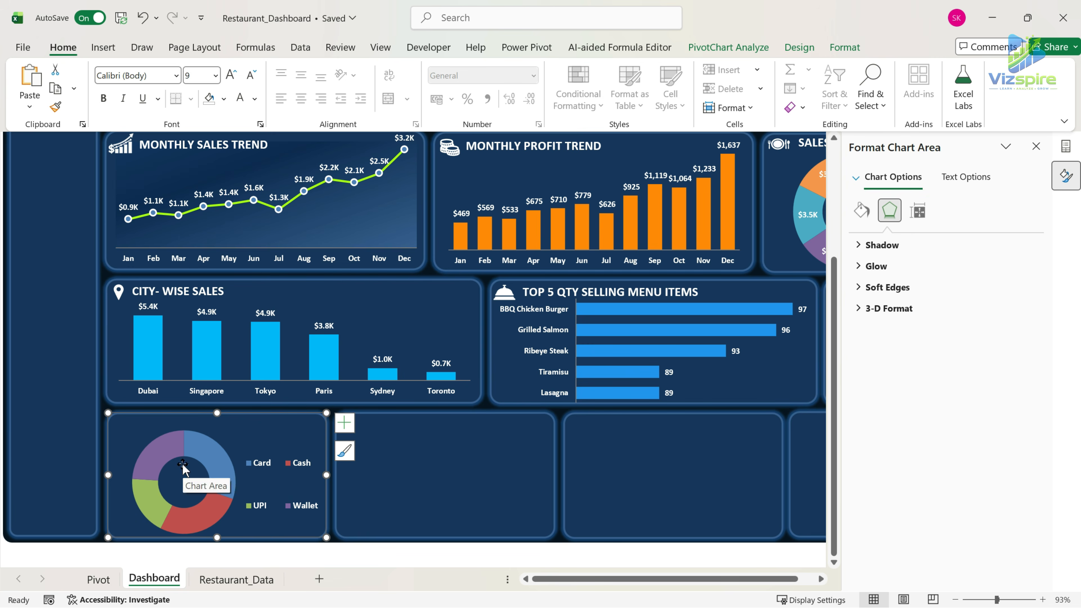
Recolor the payment method slices: Wallet lime green, Card purple and Cash orange.
{"action": "left_click", "coordinate": [172, 446]}
{"action": "left_click", "coordinate": [172, 446]}
{"action": "left_click", "coordinate": [225, 98]}
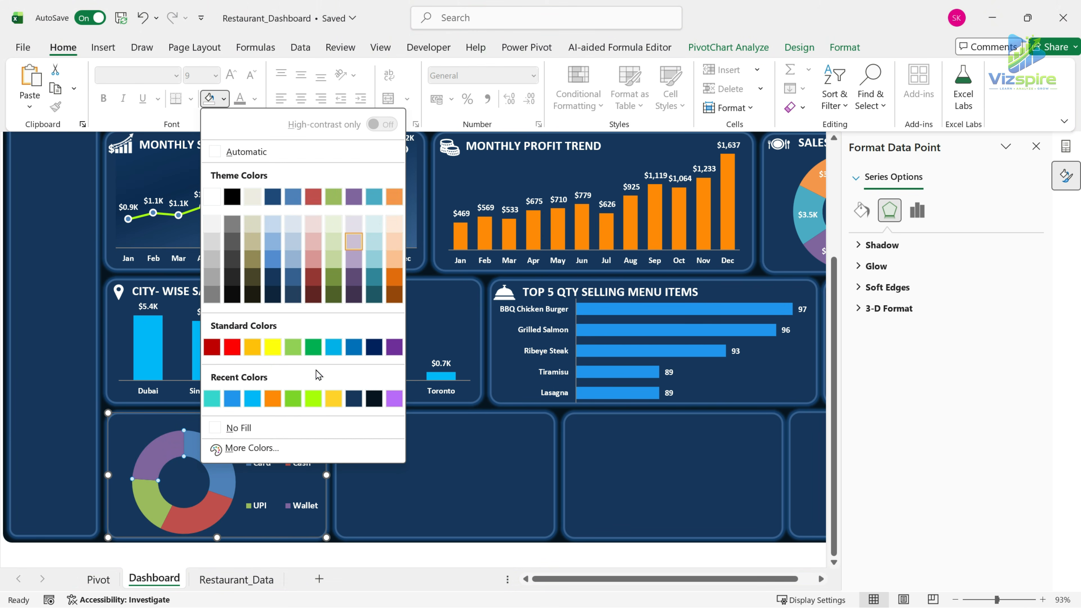
{"action": "left_click", "coordinate": [314, 399]}
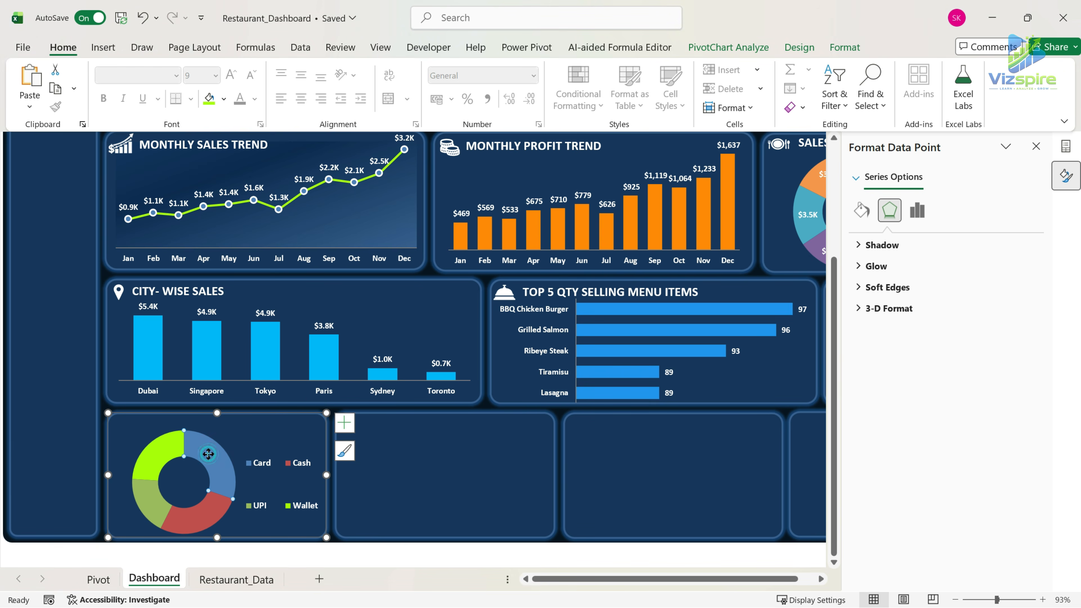
{"action": "left_click", "coordinate": [224, 99]}
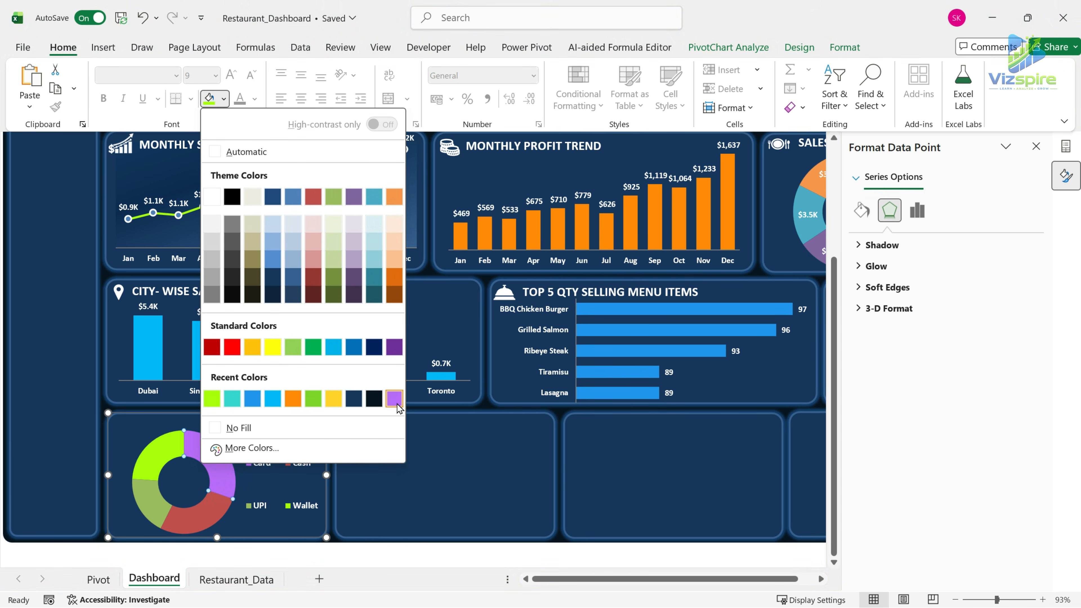
{"action": "left_click", "coordinate": [396, 401]}
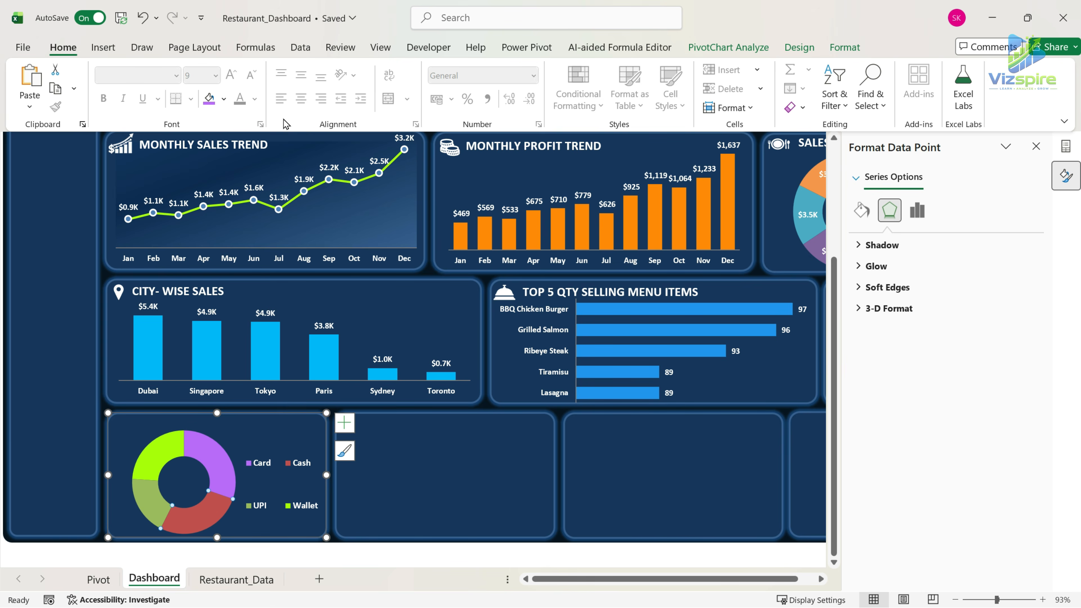
{"action": "left_click", "coordinate": [223, 99]}
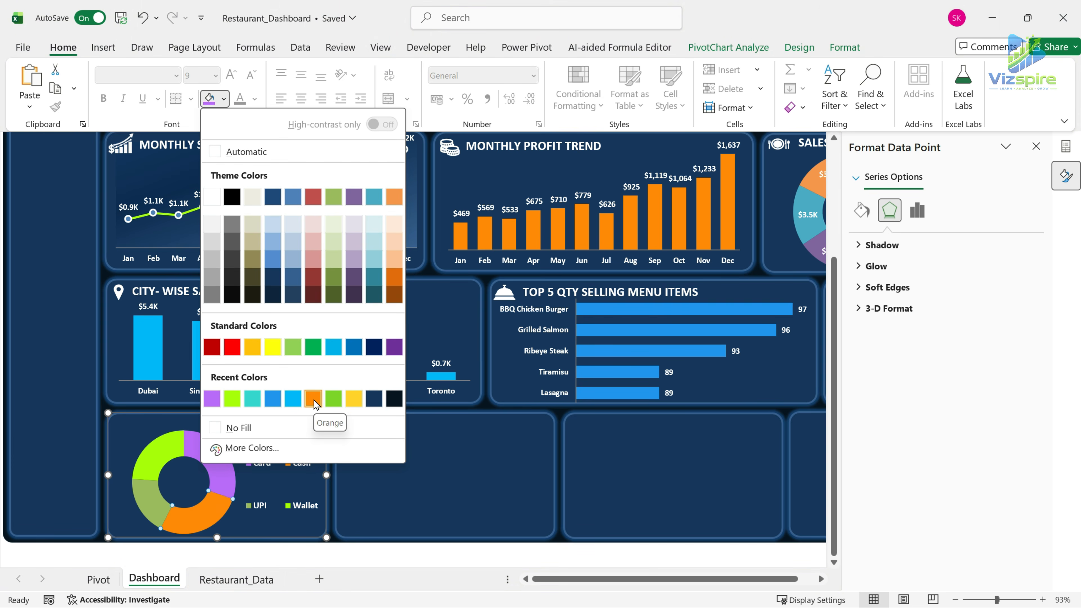
{"action": "left_click", "coordinate": [314, 400]}
{"action": "key", "text": "Escape"}
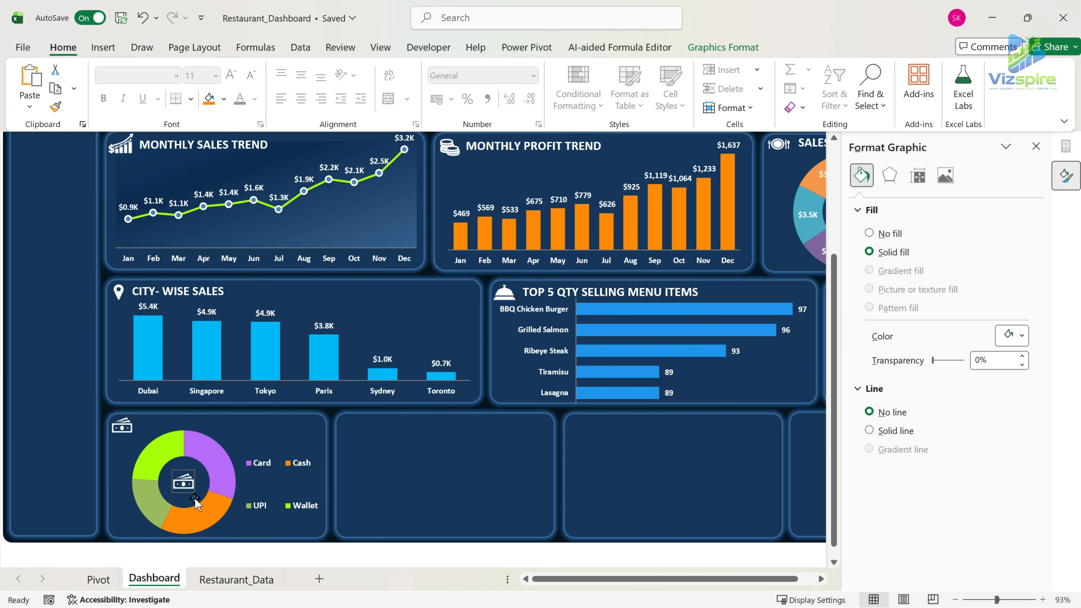
Place banknote icons in the doughnut's hole and the panel header, and add a pasted heading for the payment method distribution.
{"action": "left_click_drag", "start_coordinate": [190, 487], "coordinate": [185, 483]}
{"action": "left_click", "coordinate": [185, 482]}
{"action": "left_click", "coordinate": [558, 305]}
{"action": "left_click", "coordinate": [280, 478]}
{"action": "key", "text": "ctrl+v"}
{"action": "triple_click", "coordinate": [317, 425]}
{"action": "key", "text": "BackSpace"}
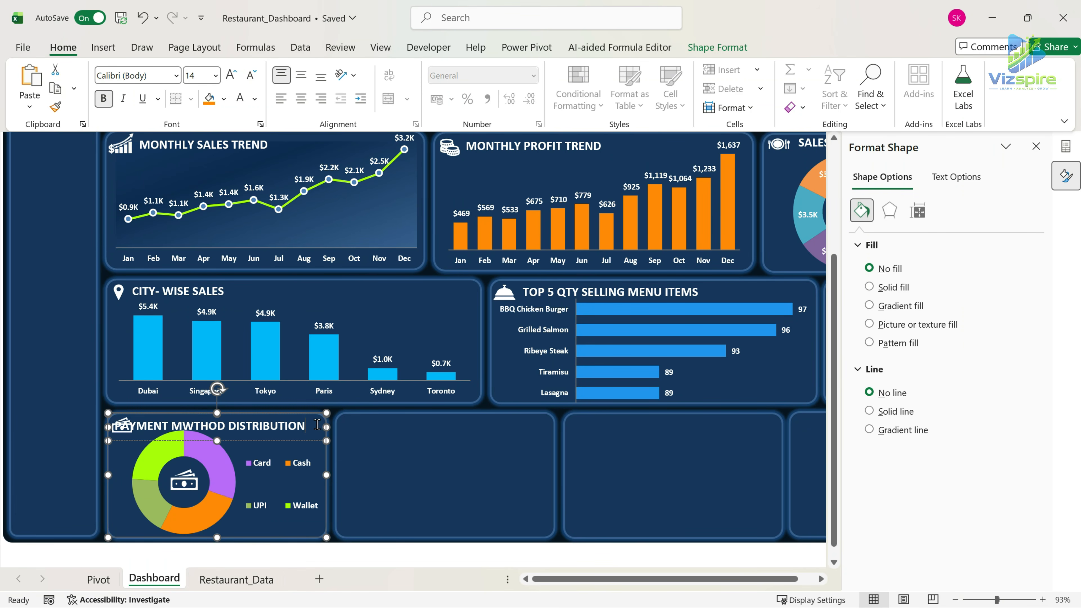
Correct the panel heading to PAYMENT METHOD DISTRIBUTION, set its font size to 13 and fit it beside the header icon.
{"action": "left_click_drag", "start_coordinate": [109, 427], "coordinate": [121, 427]}
{"action": "left_click", "coordinate": [206, 425]}
{"action": "key", "text": "BackSpace"}
{"action": "type", "text": "E"}
{"action": "key", "text": "ctrl+a"}
{"action": "left_click", "coordinate": [251, 75]}
{"action": "left_click", "coordinate": [274, 439]}
{"action": "left_click_drag", "start_coordinate": [273, 439], "coordinate": [325, 427]}
{"action": "left_click", "coordinate": [289, 441]}
{"action": "left_click", "coordinate": [197, 77]}
{"action": "type", "text": "13"}
{"action": "key", "text": "Return"}
{"action": "left_click", "coordinate": [400, 472]}
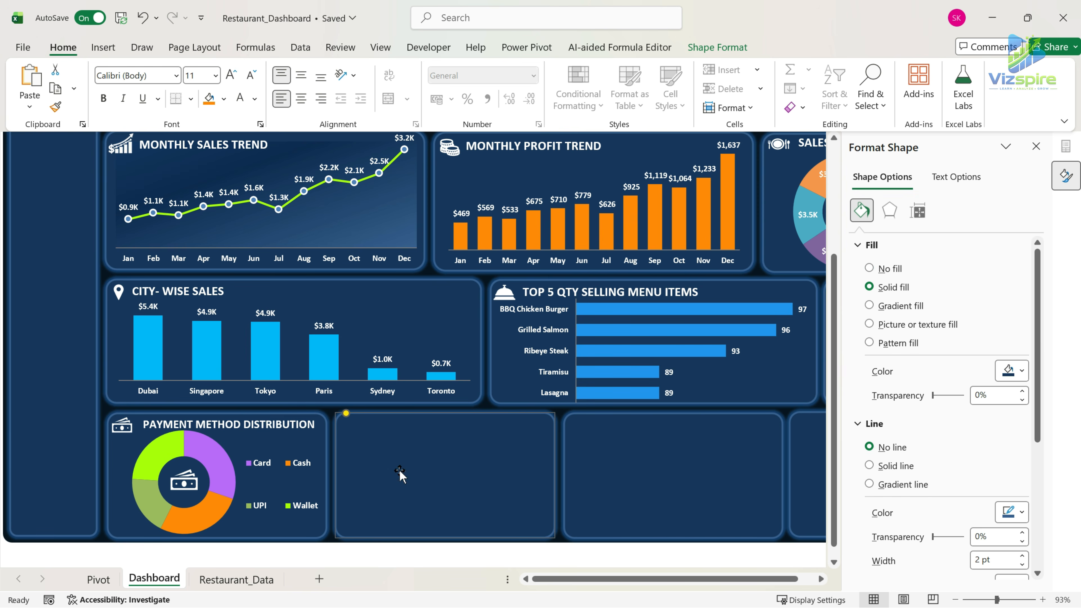
Add data labels to the payment method doughnut and format them bold and white.
{"action": "left_click", "coordinate": [215, 446]}
{"action": "left_click", "coordinate": [344, 423]}
{"action": "left_click", "coordinate": [373, 462]}
{"action": "left_click", "coordinate": [104, 99]}
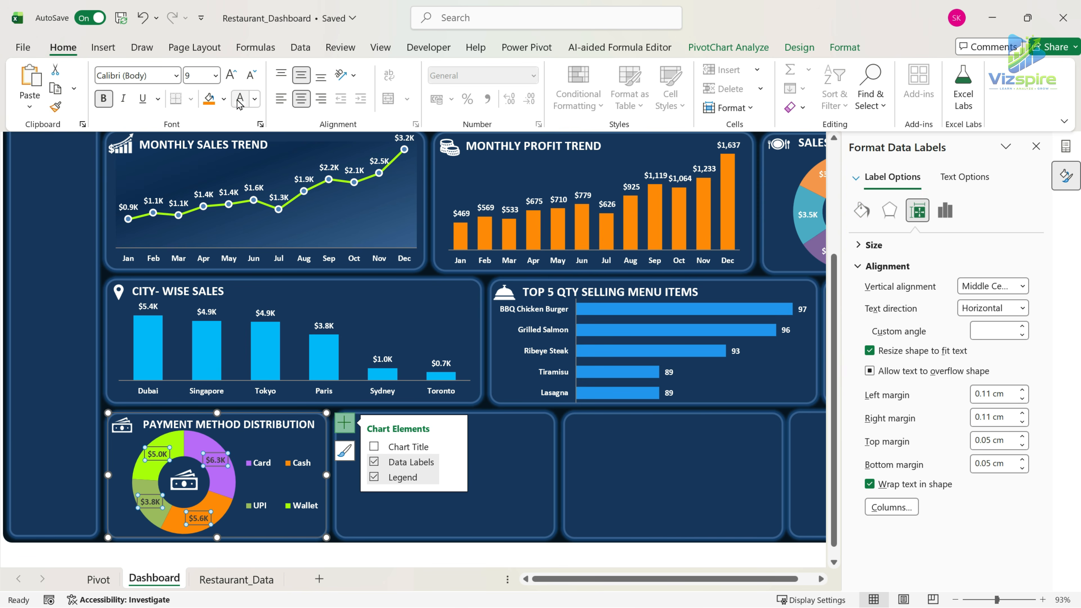
{"action": "left_click", "coordinate": [269, 428]}
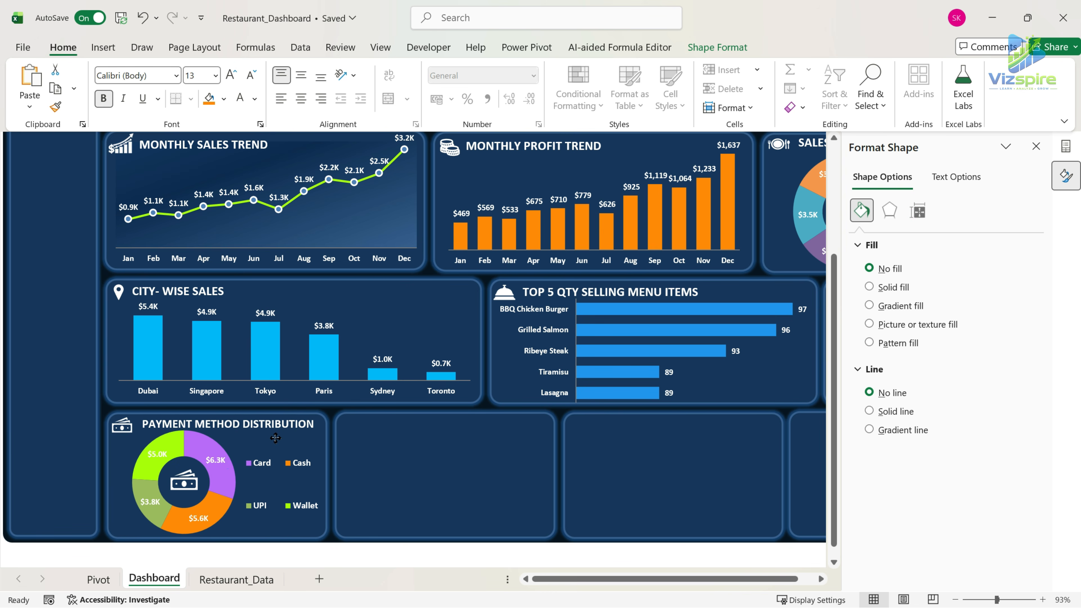
{"action": "left_click", "coordinate": [415, 470]}
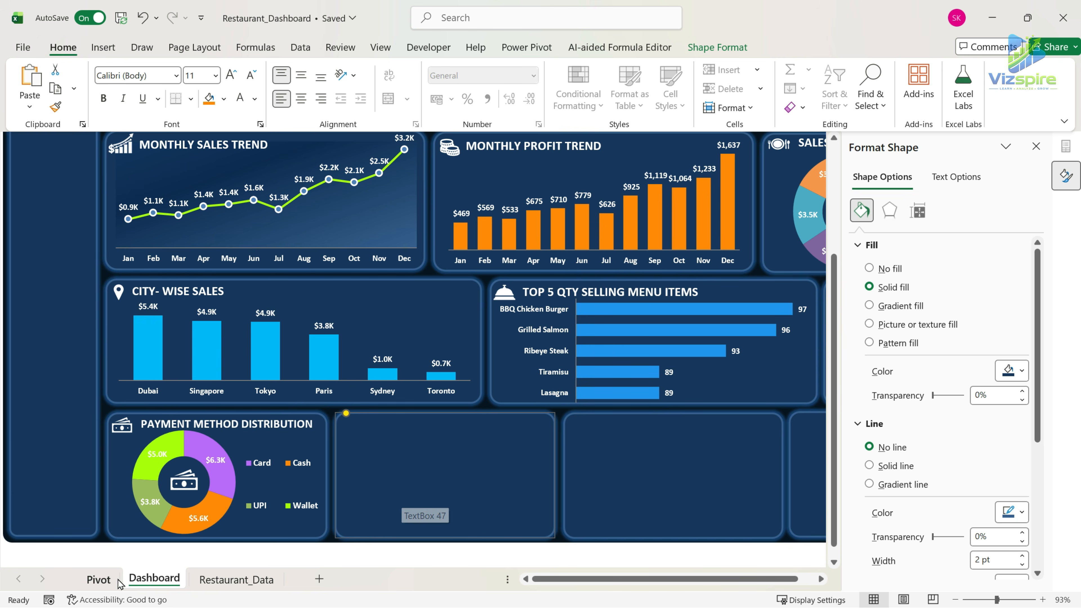
Copy the PAYMENT METHOD pivot table with its heading on the Pivot sheet and paste it at cell Y2.
{"action": "left_click", "coordinate": [101, 580]}
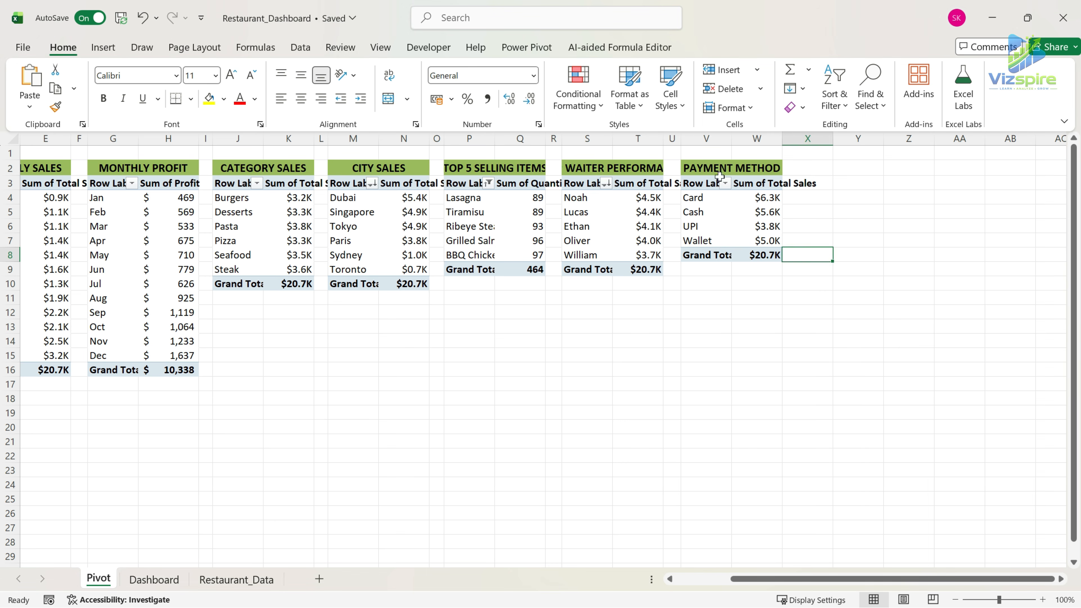
{"action": "left_click_drag", "start_coordinate": [716, 171], "coordinate": [750, 256]}
{"action": "key", "text": "ctrl+c"}
{"action": "left_click_drag", "start_coordinate": [834, 143], "coordinate": [794, 150]}
{"action": "left_click", "coordinate": [820, 167]}
{"action": "key", "text": "ctrl+v"}
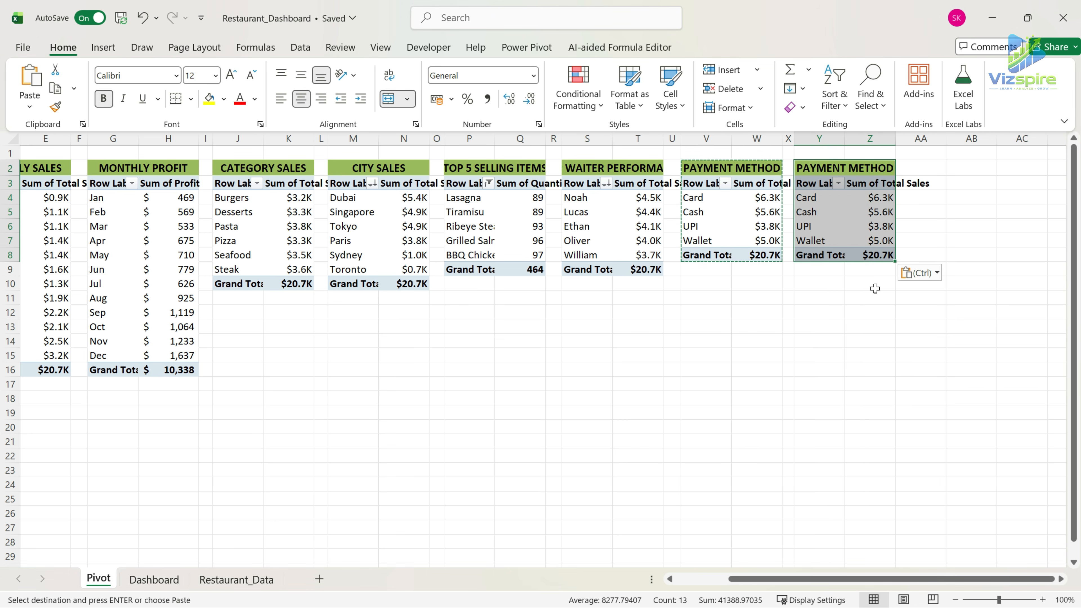
Replace the Rows field of the copied pivot table with Dining Type, keeping Sum of Total Sales as the value.
{"action": "left_click", "coordinate": [818, 185]}
{"action": "right_click", "coordinate": [818, 184]}
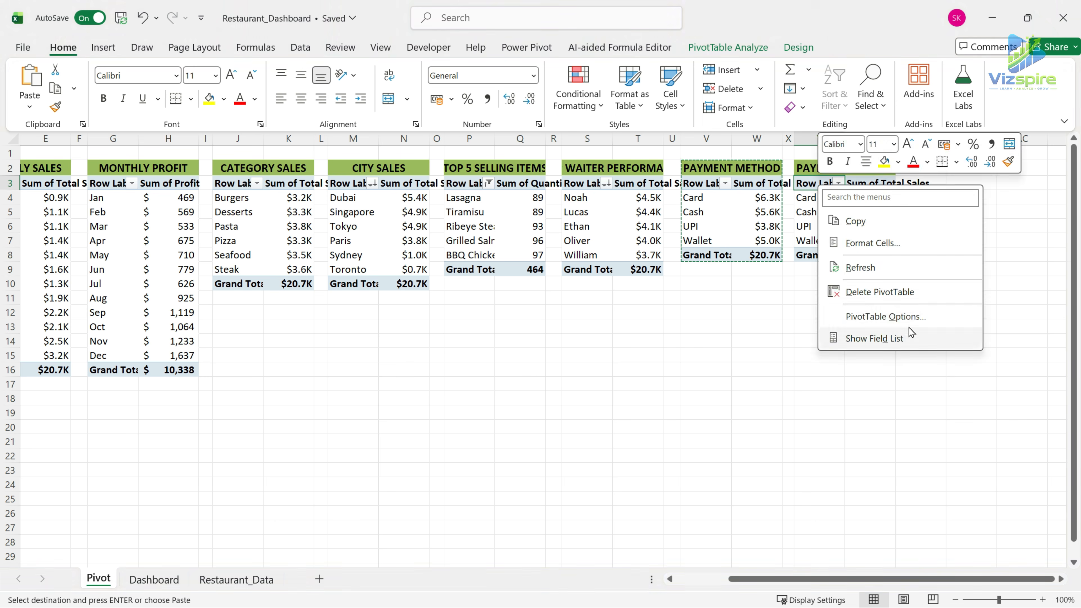
{"action": "left_click", "coordinate": [909, 336]}
{"action": "left_click_drag", "start_coordinate": [919, 510], "coordinate": [766, 581]}
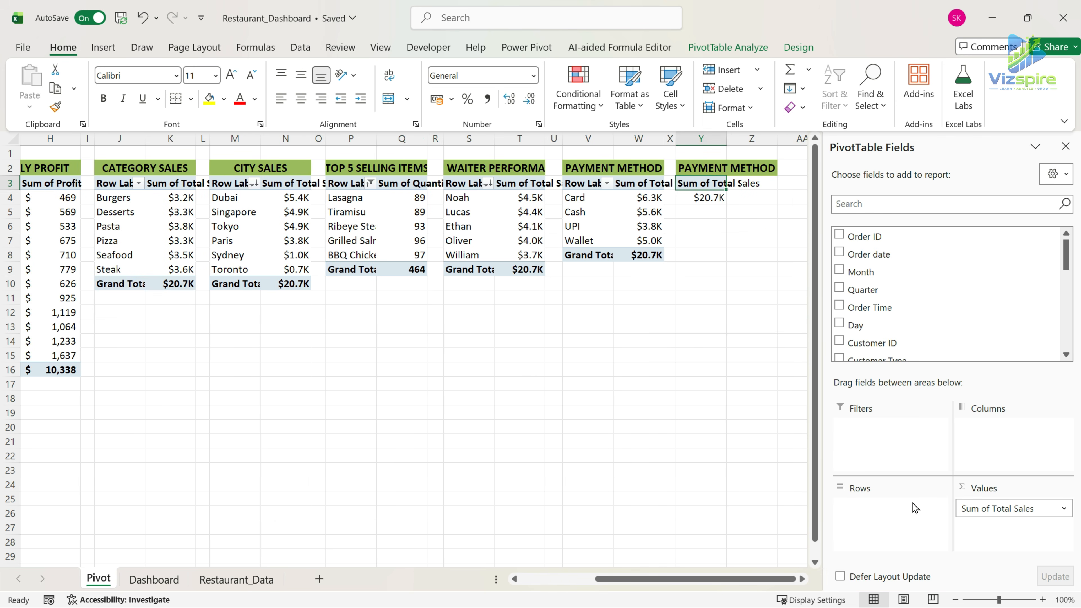
{"action": "scroll", "coordinate": [946, 309], "scroll_direction": "down", "scroll_amount": 3}
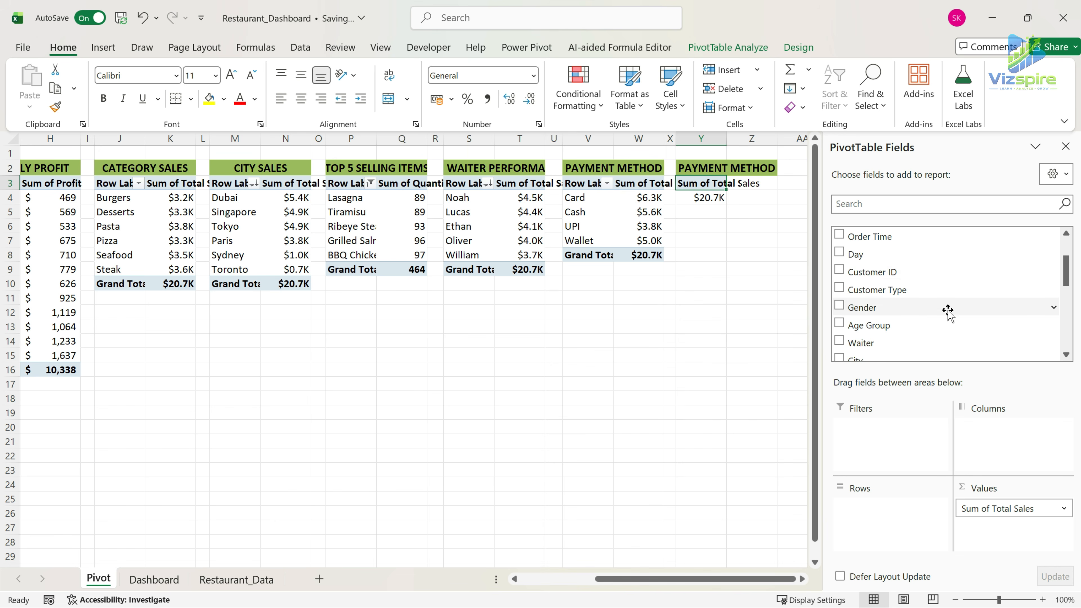
{"action": "left_click_drag", "start_coordinate": [894, 325], "coordinate": [904, 513]}
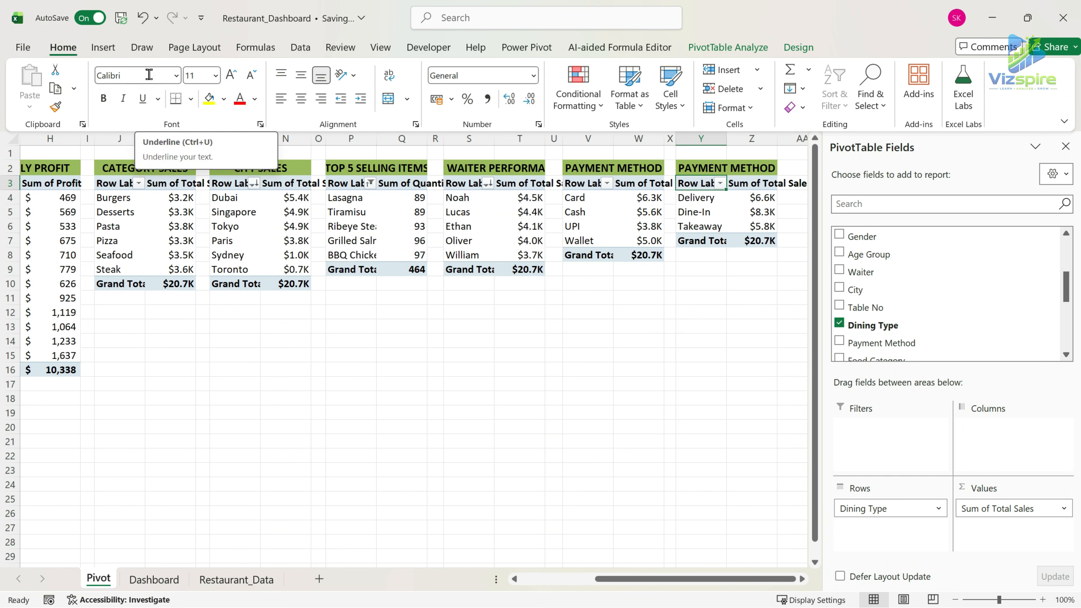
Insert a doughnut PivotChart from the dining type table and move it to the Dashboard near the second bottom-row panel.
{"action": "left_click", "coordinate": [109, 49]}
{"action": "left_click", "coordinate": [458, 107]}
{"action": "left_click", "coordinate": [469, 303]}
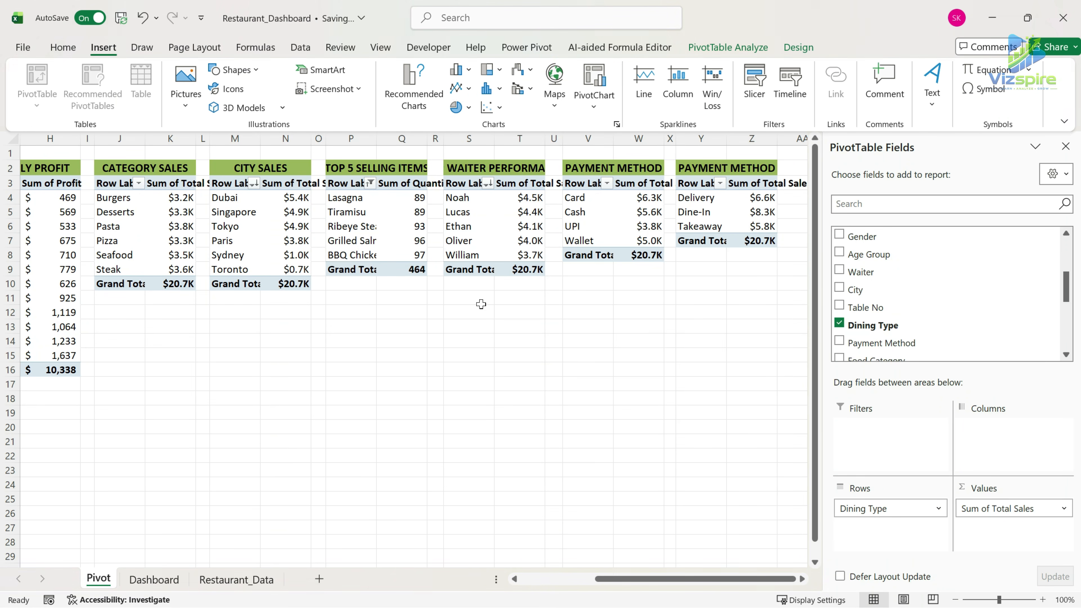
{"action": "left_click", "coordinate": [412, 283]}
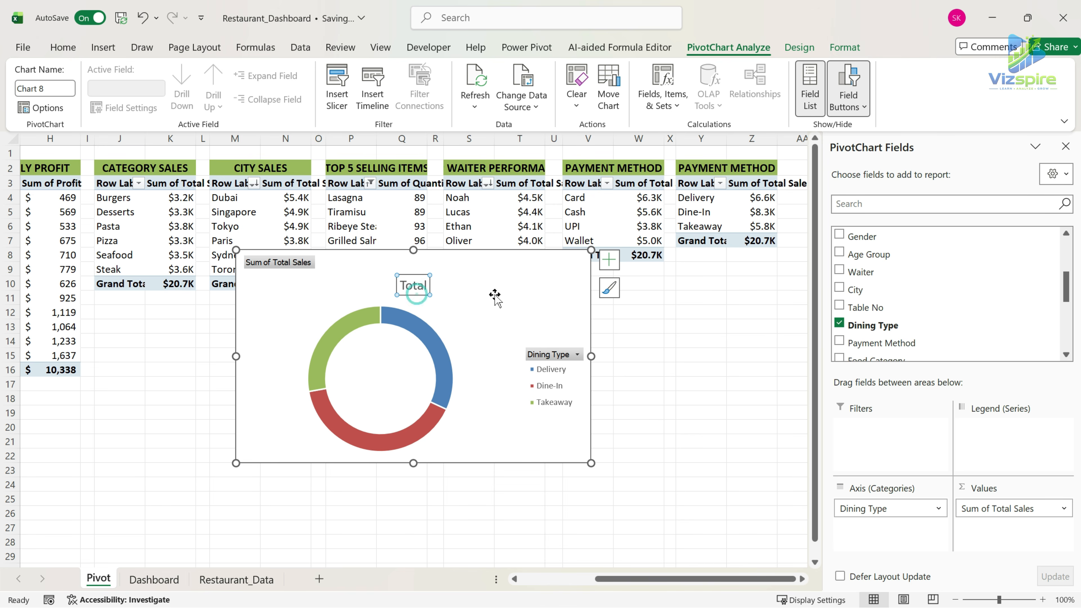
{"action": "key", "text": "ctrl+x"}
{"action": "left_click", "coordinate": [154, 579]}
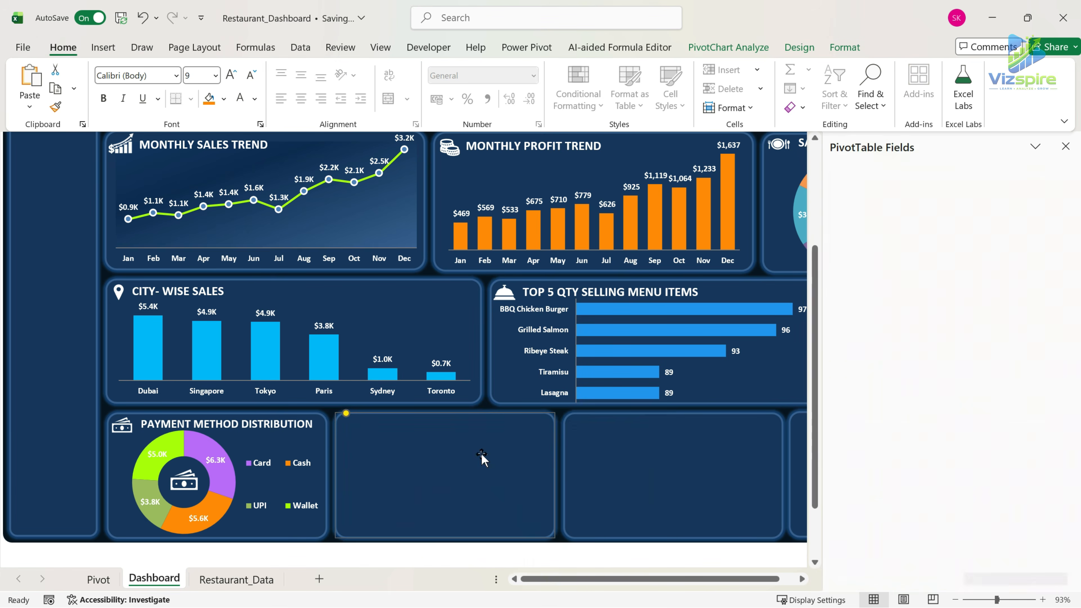
{"action": "key", "text": "ctrl+v"}
{"action": "left_click_drag", "start_coordinate": [482, 447], "coordinate": [456, 302]}
Hide all field buttons on the dining type doughnut chart and delete its title.
{"action": "right_click", "coordinate": [605, 370]}
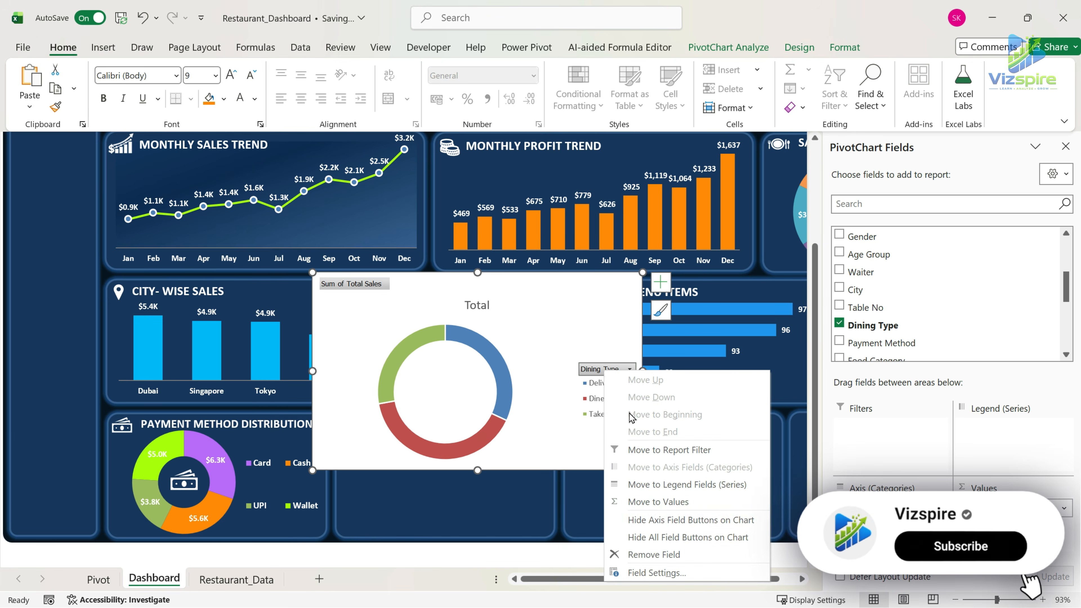
{"action": "left_click", "coordinate": [688, 537]}
{"action": "left_click", "coordinate": [482, 289]}
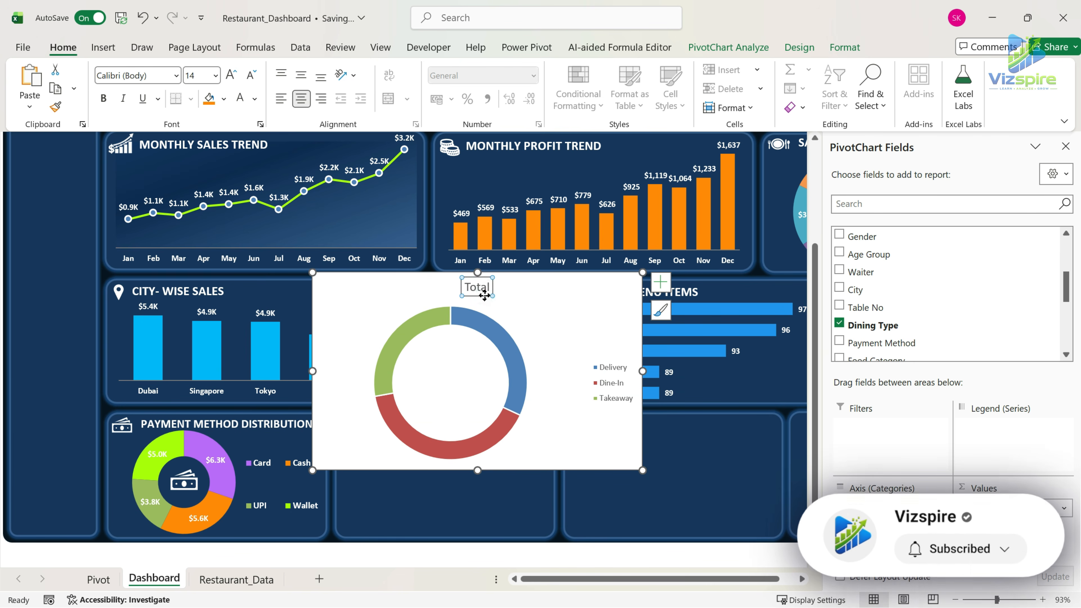
{"action": "key", "text": "Delete"}
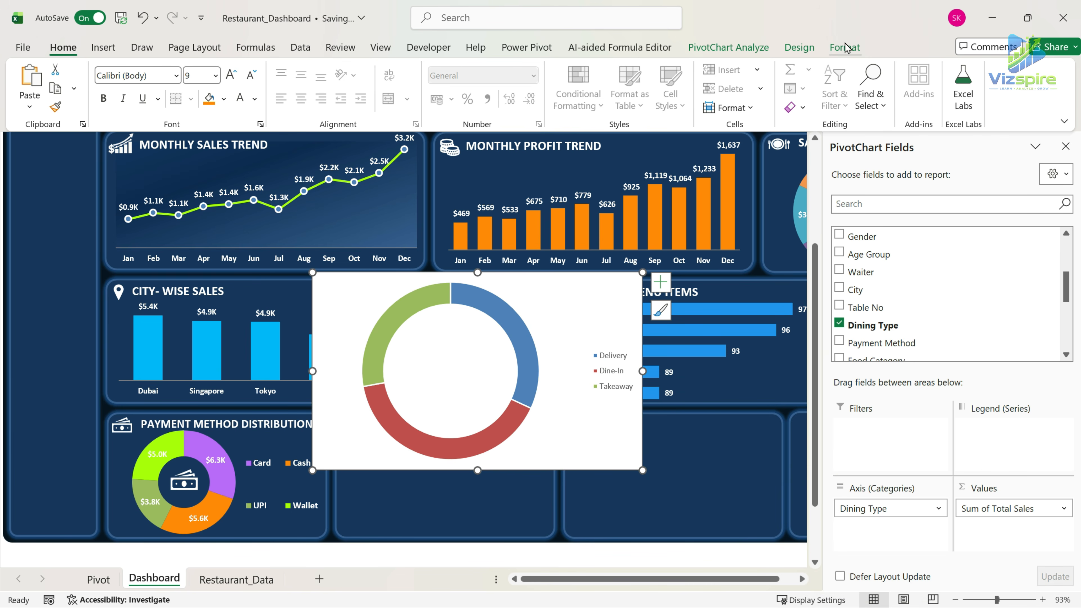
Remove the background fill from the dining type chart area.
{"action": "left_click", "coordinate": [846, 47]}
{"action": "left_click", "coordinate": [442, 69]}
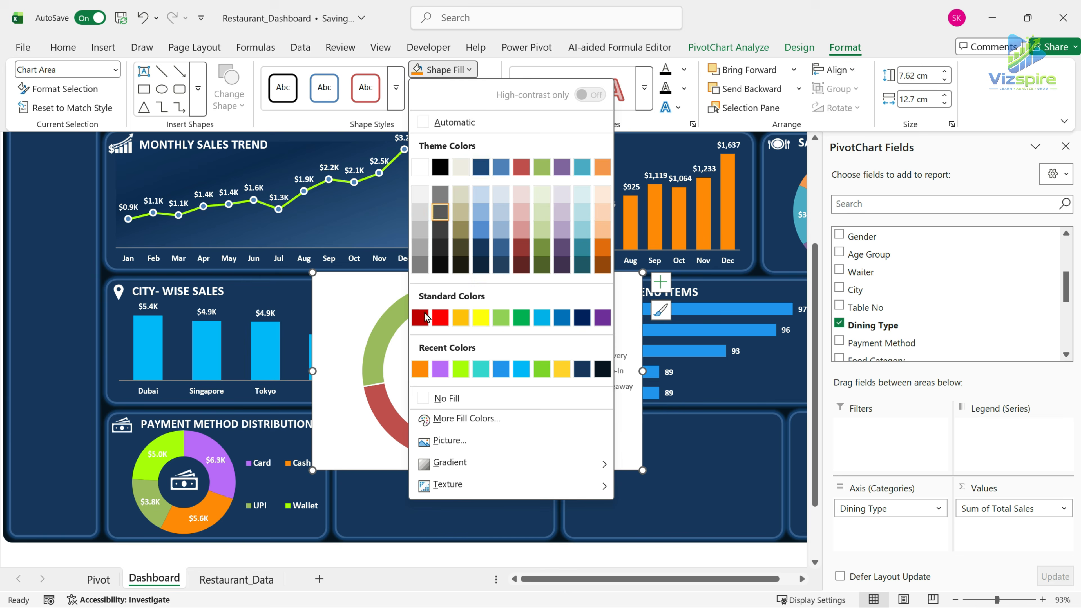
{"action": "left_click", "coordinate": [428, 399]}
{"action": "left_click", "coordinate": [527, 341]}
{"action": "left_click", "coordinate": [590, 373]}
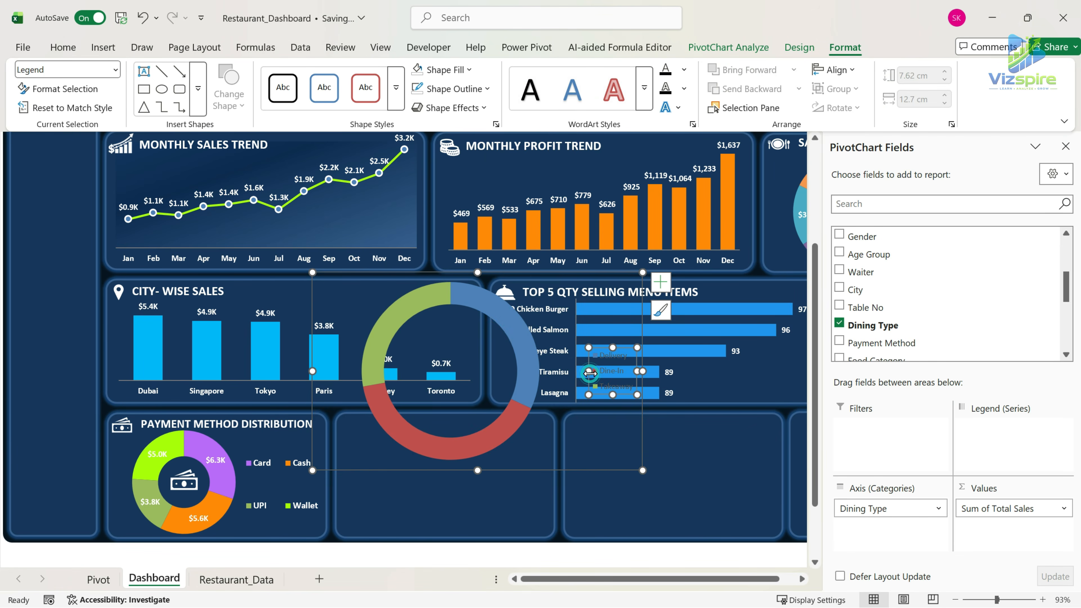
Set the doughnut hole size of the dining type chart to 50%.
{"action": "right_click", "coordinate": [508, 317]}
{"action": "left_click", "coordinate": [566, 536]}
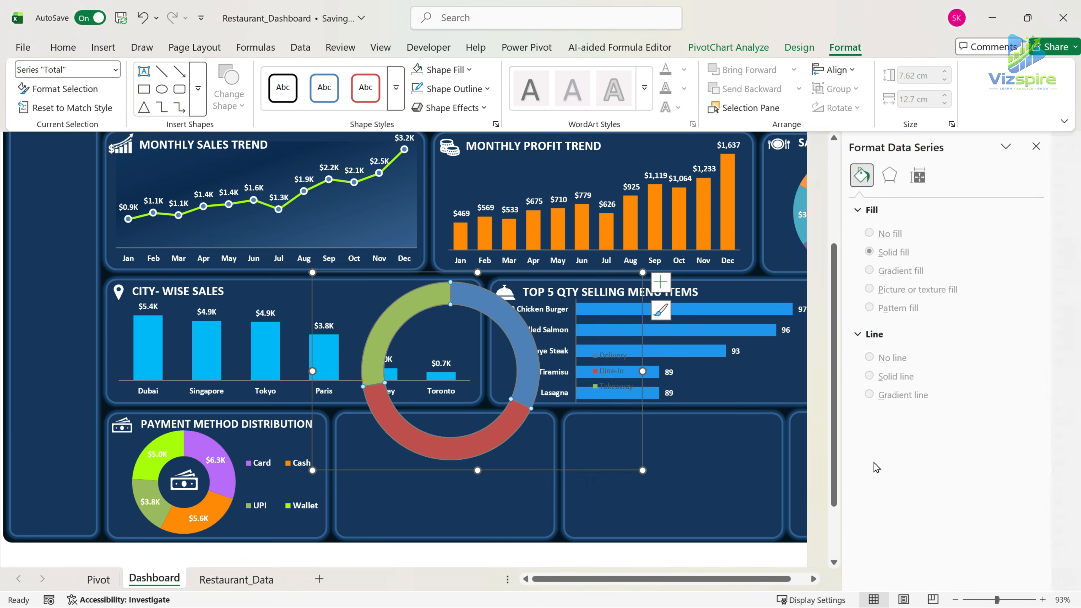
{"action": "left_click_drag", "start_coordinate": [998, 345], "coordinate": [857, 350]}
{"action": "type", "text": "50"}
{"action": "key", "text": "Return"}
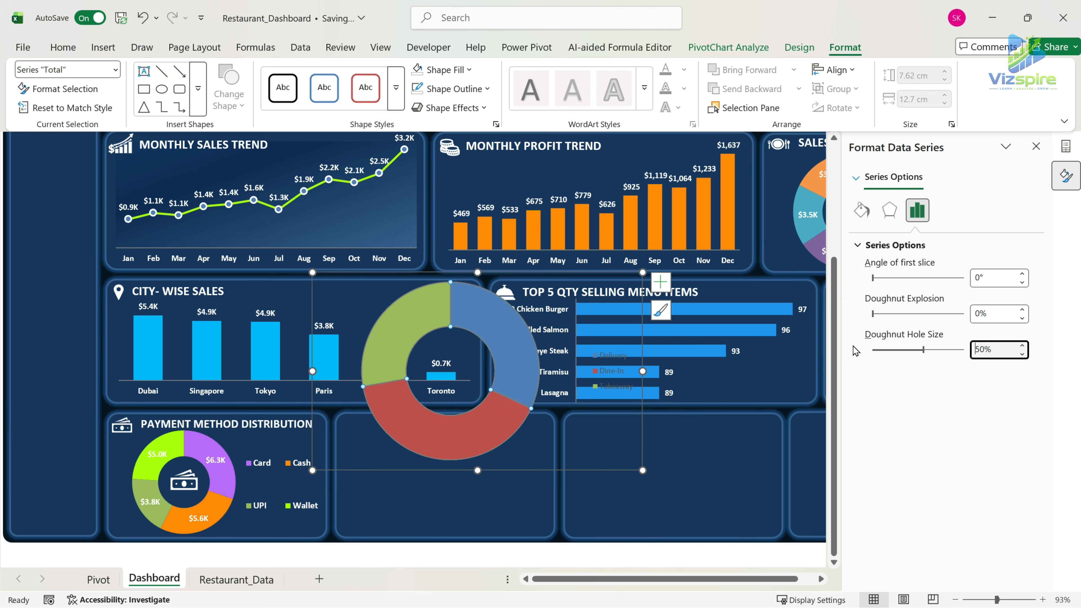
Format the dining type chart's legend text as bold, white and size 10.
{"action": "left_click", "coordinate": [520, 320]}
{"action": "left_click", "coordinate": [591, 370]}
{"action": "left_click", "coordinate": [63, 47]}
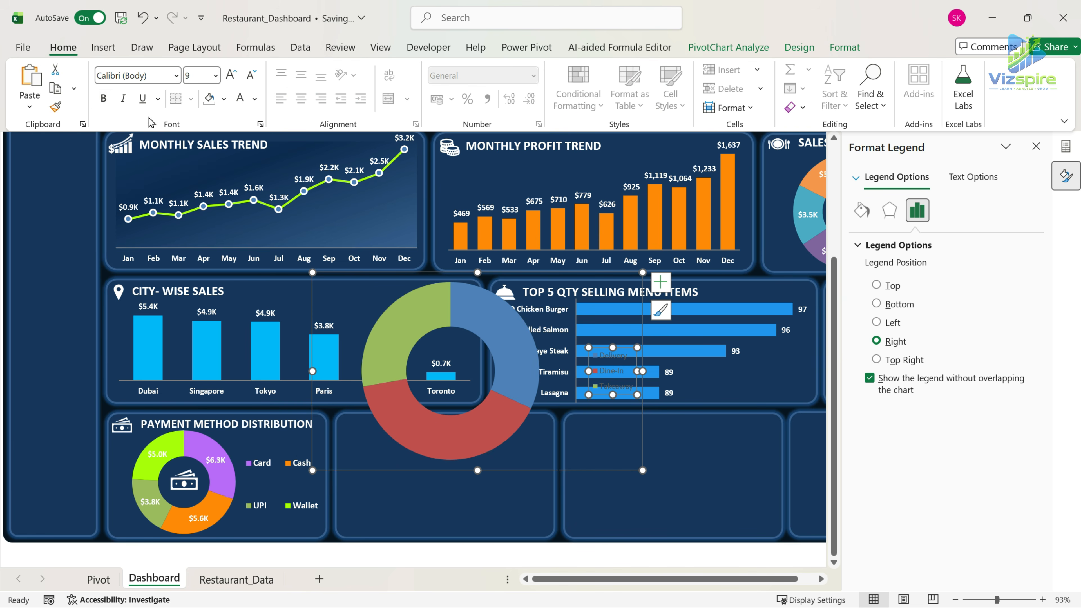
Move and resize the dining type doughnut chart so it fits inside the second bottom-row panel.
{"action": "left_click", "coordinate": [620, 472]}
{"action": "left_click_drag", "start_coordinate": [621, 471], "coordinate": [593, 505]}
{"action": "left_click_drag", "start_coordinate": [573, 505], "coordinate": [549, 511]}
{"action": "left_click_drag", "start_coordinate": [498, 511], "coordinate": [509, 539]}
{"action": "left_click_drag", "start_coordinate": [347, 473], "coordinate": [338, 473]}
{"action": "left_click_drag", "start_coordinate": [449, 408], "coordinate": [450, 415]}
{"action": "left_click_drag", "start_coordinate": [560, 477], "coordinate": [555, 477]}
{"action": "left_click_drag", "start_coordinate": [446, 540], "coordinate": [446, 536]}
Stretch the dining type legend vertically beside the doughnut and shift the doughnut away from it.
{"action": "left_click", "coordinate": [522, 475]}
{"action": "left_click_drag", "start_coordinate": [495, 476], "coordinate": [513, 428]}
{"action": "left_click_drag", "start_coordinate": [514, 501], "coordinate": [521, 521]}
{"action": "left_click", "coordinate": [423, 472]}
{"action": "left_click_drag", "start_coordinate": [422, 473], "coordinate": [410, 478]}
Recolor the dining type doughnut slices: lime green for Takeaway, green for Dine-In and bright sky blue for Delivery.
{"action": "left_click", "coordinate": [394, 447]}
{"action": "left_click", "coordinate": [394, 447]}
{"action": "left_click", "coordinate": [223, 99]}
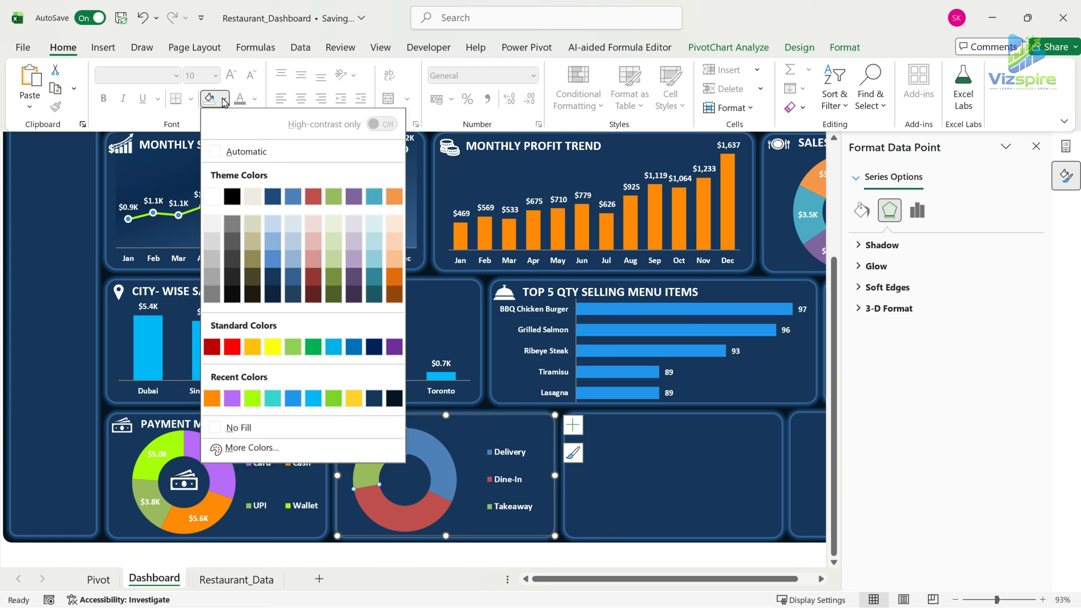
{"action": "left_click", "coordinate": [254, 375]}
{"action": "left_click", "coordinate": [223, 98]}
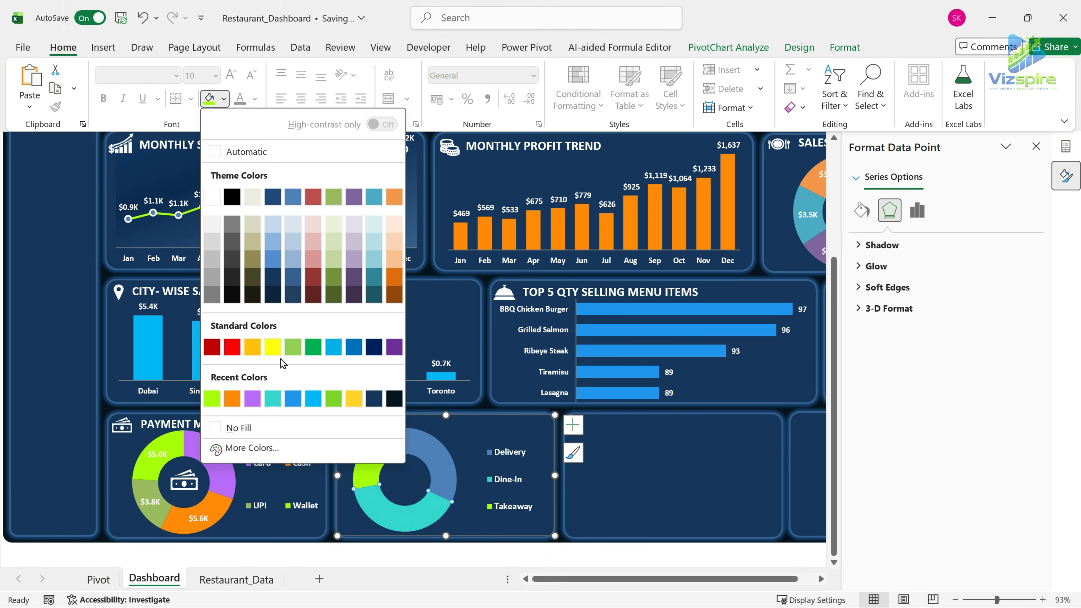
{"action": "left_click", "coordinate": [317, 346]}
{"action": "left_click", "coordinate": [443, 467]}
{"action": "left_click", "coordinate": [224, 98]}
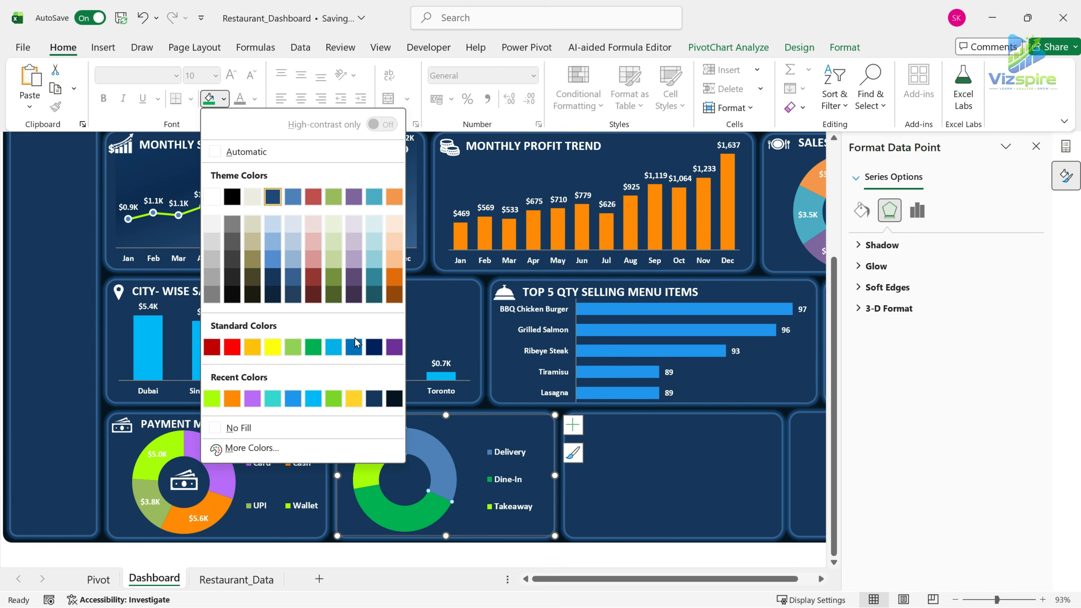
{"action": "left_click", "coordinate": [441, 446]}
{"action": "left_click", "coordinate": [500, 485]}
{"action": "left_click", "coordinate": [475, 490]}
{"action": "left_click", "coordinate": [502, 466]}
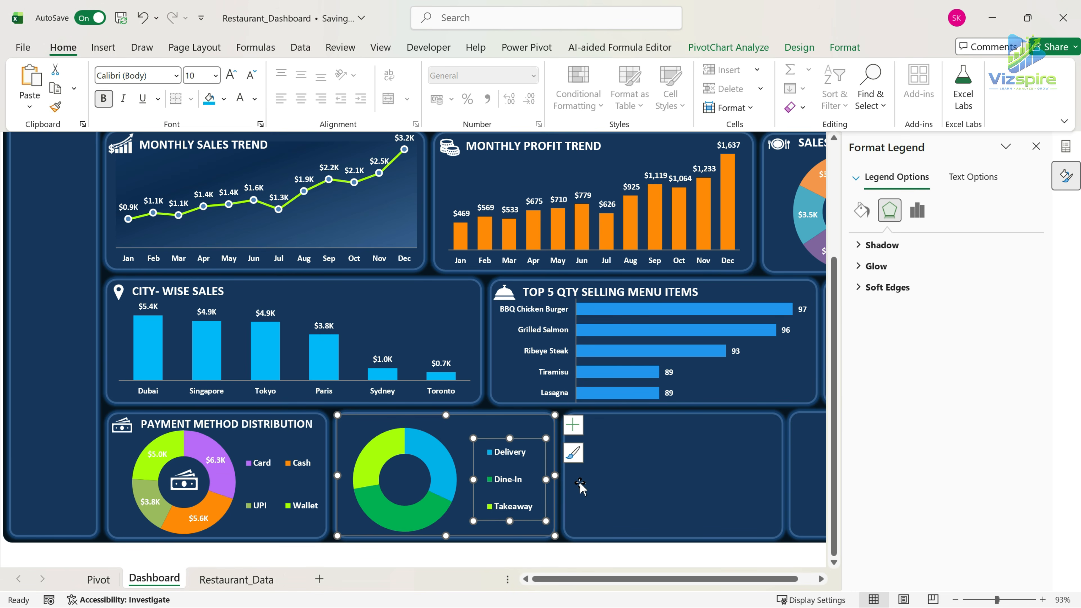
Add data labels to the dining type doughnut and format them as bold white text.
{"action": "left_click", "coordinate": [410, 443]}
{"action": "left_click", "coordinate": [573, 425]}
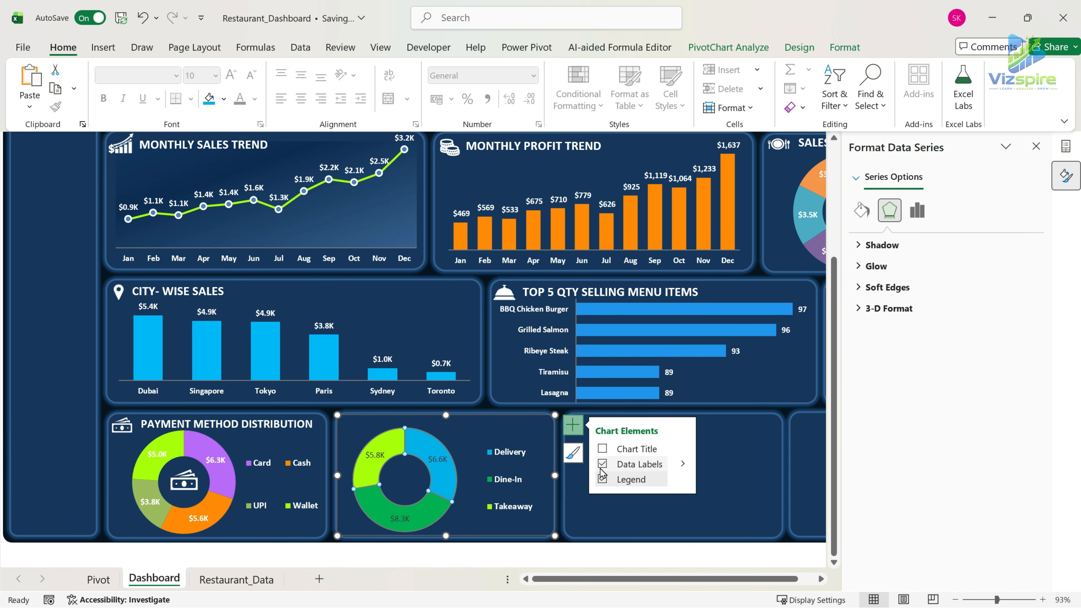
{"action": "left_click", "coordinate": [438, 459]}
{"action": "left_click", "coordinate": [102, 98]}
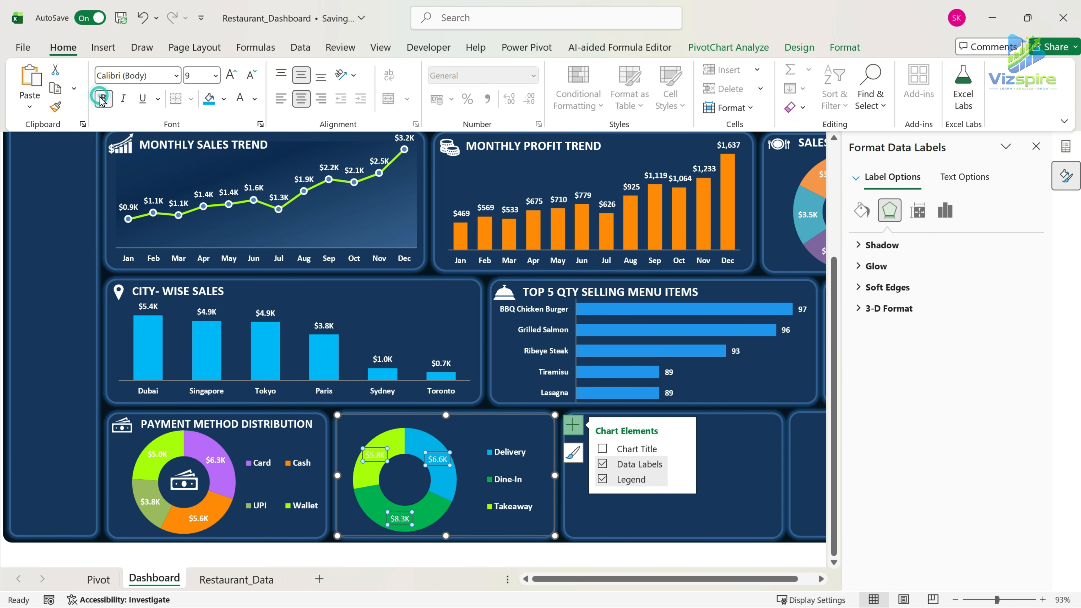
{"action": "left_click", "coordinate": [494, 487]}
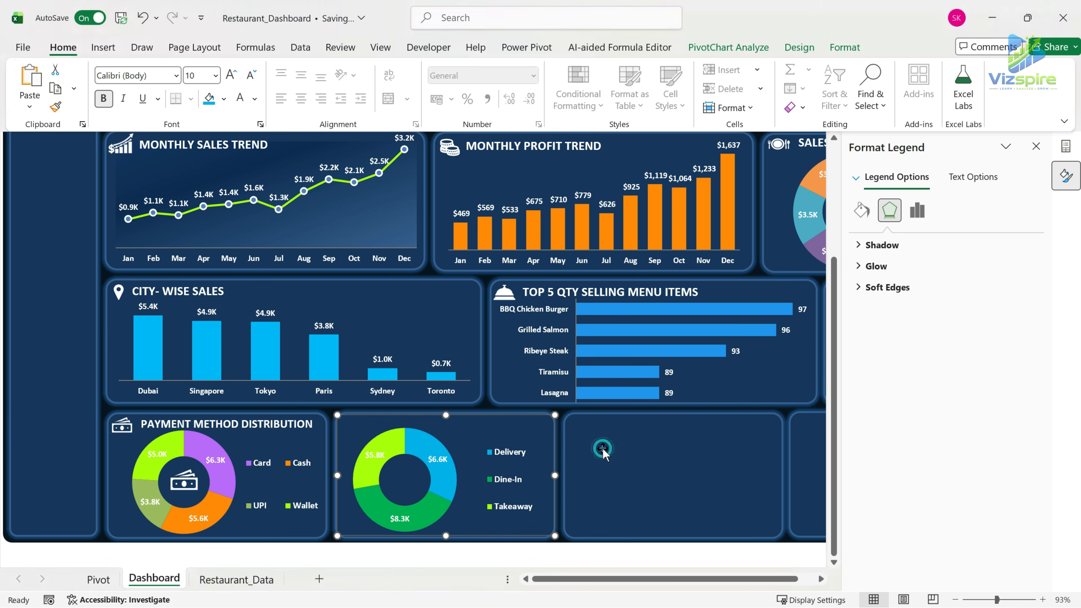
Place the crossed cutlery icon in the dining type panel's header and the dining table icon in the doughnut's center.
{"action": "left_click", "coordinate": [586, 436]}
{"action": "left_click_drag", "start_coordinate": [586, 435], "coordinate": [352, 431]}
{"action": "left_click", "coordinate": [399, 485]}
{"action": "left_click_drag", "start_coordinate": [460, 491], "coordinate": [397, 493]}
Reuse the payment method panel's title for the dining type panel and change its text to "DINING TYPE DISTRIBUTION".
{"action": "left_click", "coordinate": [471, 440]}
{"action": "left_click", "coordinate": [261, 439]}
{"action": "key", "text": "ctrl+c"}
{"action": "key", "text": "ctrl+v"}
{"action": "key", "text": "ctrl+z"}
{"action": "left_click", "coordinate": [645, 425]}
{"action": "left_click_drag", "start_coordinate": [651, 447], "coordinate": [348, 427]}
{"action": "left_click", "coordinate": [471, 424]}
{"action": "key", "text": "ctrl+a"}
{"action": "left_click", "coordinate": [471, 425]}
{"action": "type", "text": "dining type"}
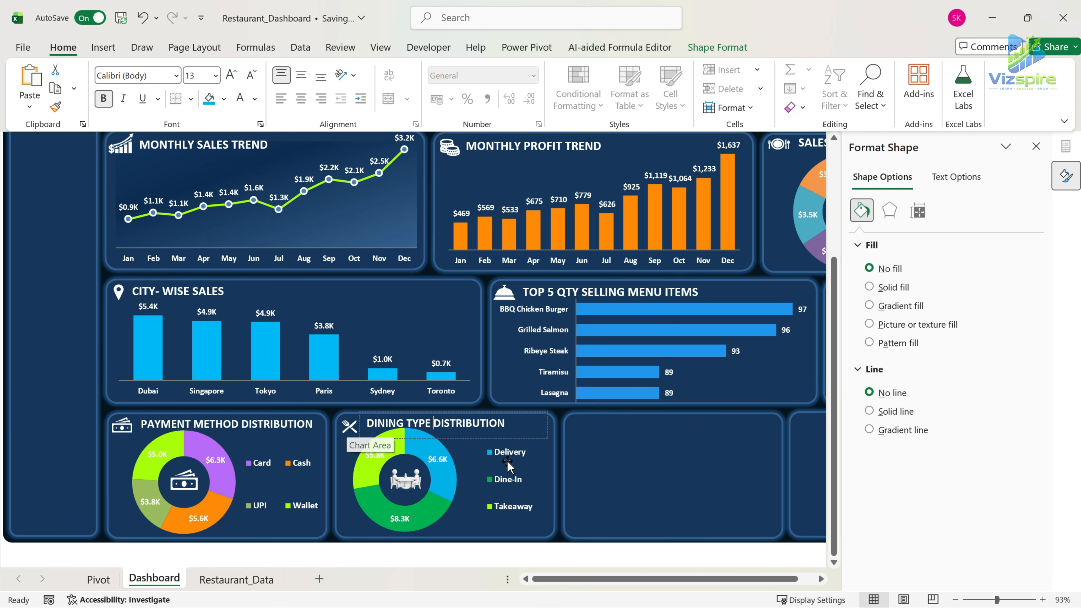
Nudge the dining type doughnut slightly down from its title and close the formatting pane.
{"action": "left_click", "coordinate": [430, 532]}
{"action": "left_click_drag", "start_coordinate": [430, 531], "coordinate": [429, 535]}
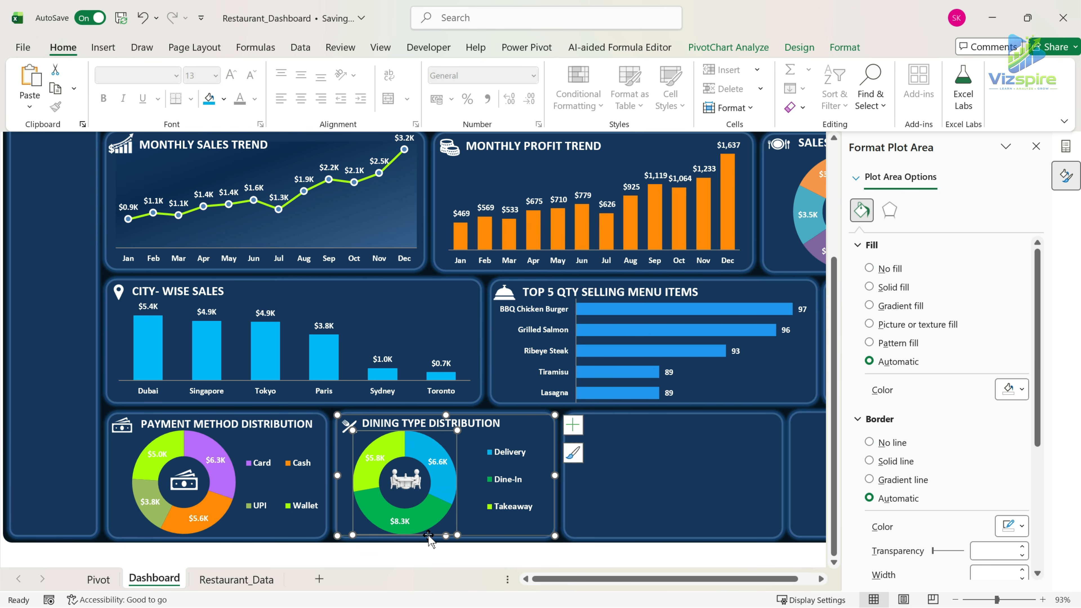
{"action": "left_click", "coordinate": [626, 483]}
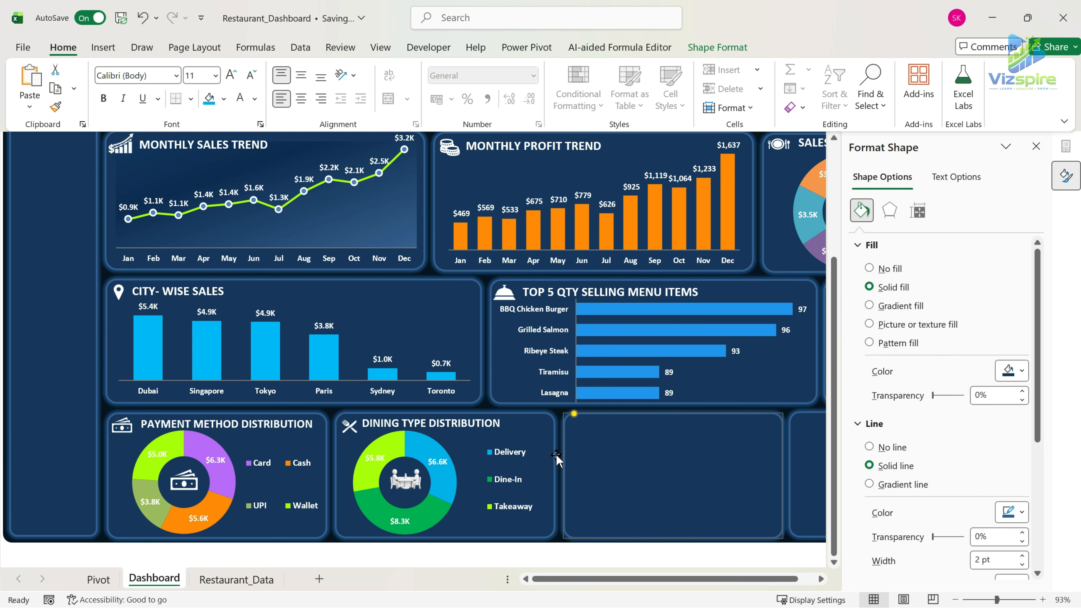
{"action": "left_click", "coordinate": [1036, 146]}
{"action": "scroll", "coordinate": [1015, 473], "scroll_direction": "up", "scroll_amount": 5}
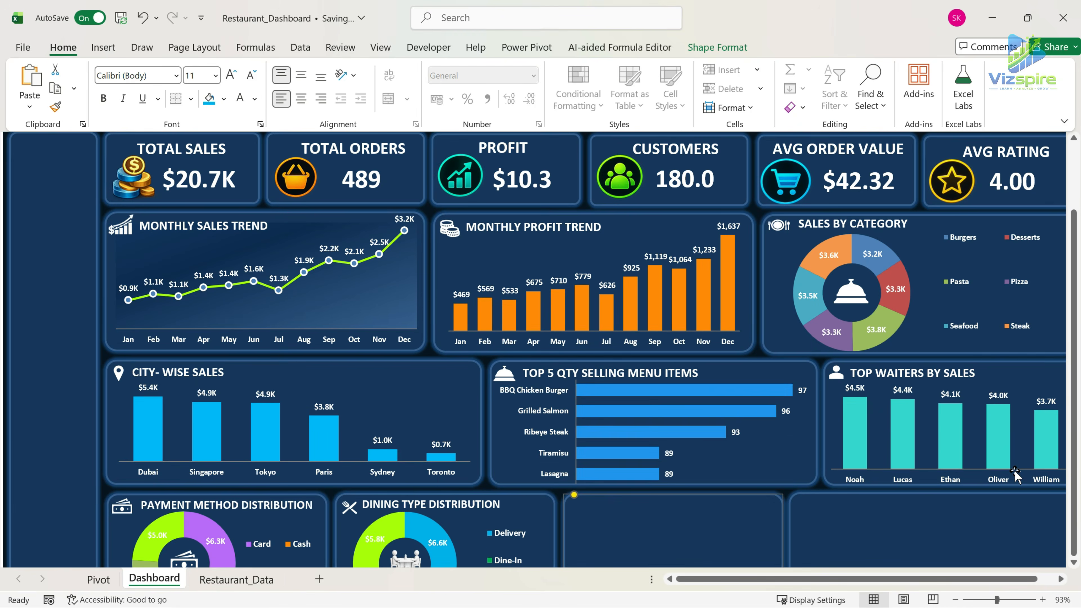
{"action": "scroll", "coordinate": [1015, 473], "scroll_direction": "down", "scroll_amount": 5}
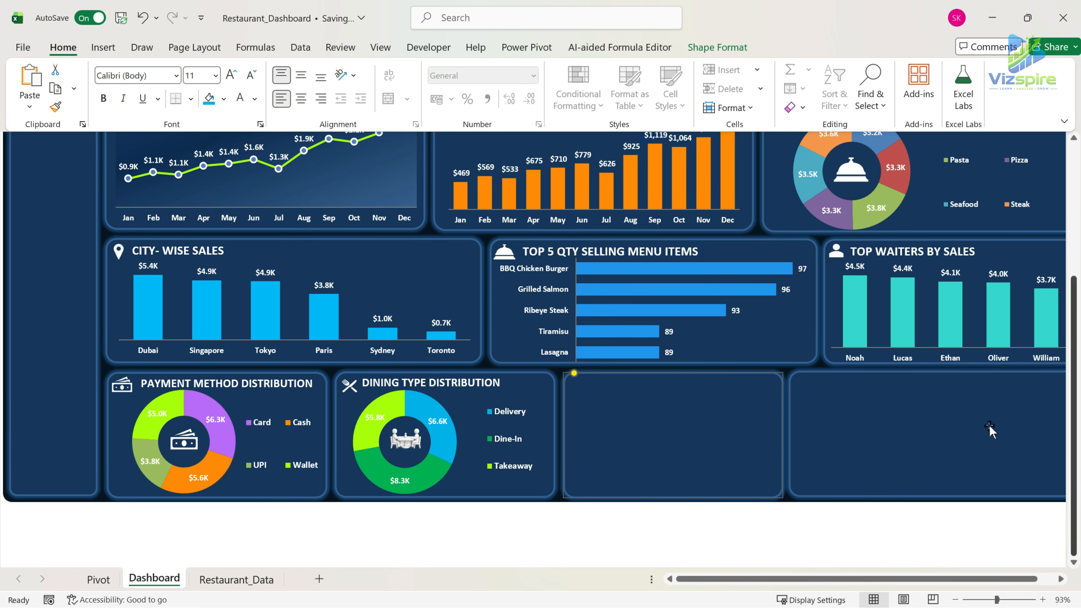
On the Pivot sheet, narrow spacer column AA beside the dining type PivotTable.
{"action": "left_click", "coordinate": [105, 582]}
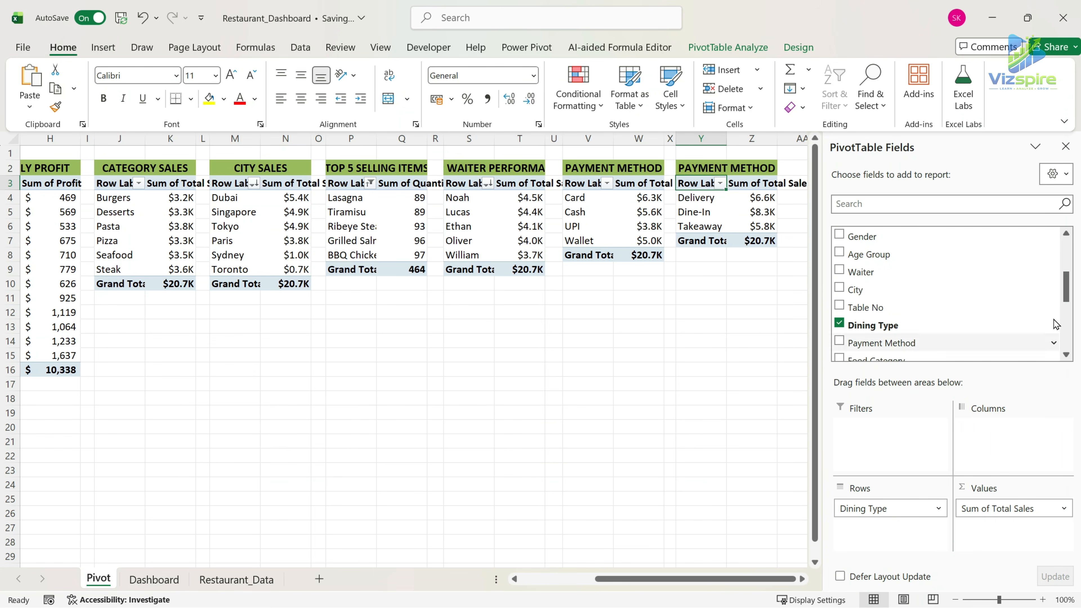
{"action": "left_click", "coordinate": [790, 359]}
{"action": "key", "text": "Right"}
{"action": "key", "text": "Right"}
{"action": "key", "text": "Right"}
{"action": "key", "text": "Right"}
{"action": "key", "text": "Right"}
{"action": "key", "text": "Right"}
{"action": "key", "text": "Right"}
{"action": "key", "text": "Right"}
{"action": "key", "text": "Right"}
{"action": "key", "text": "Right"}
{"action": "left_click_drag", "start_coordinate": [537, 139], "coordinate": [502, 149]}
Copy the dining type PivotTable together with its heading and paste it starting at cell AB2.
{"action": "left_click_drag", "start_coordinate": [442, 170], "coordinate": [456, 242]}
{"action": "key", "text": "ctrl+c"}
{"action": "left_click", "coordinate": [525, 170]}
{"action": "key", "text": "ctrl+v"}
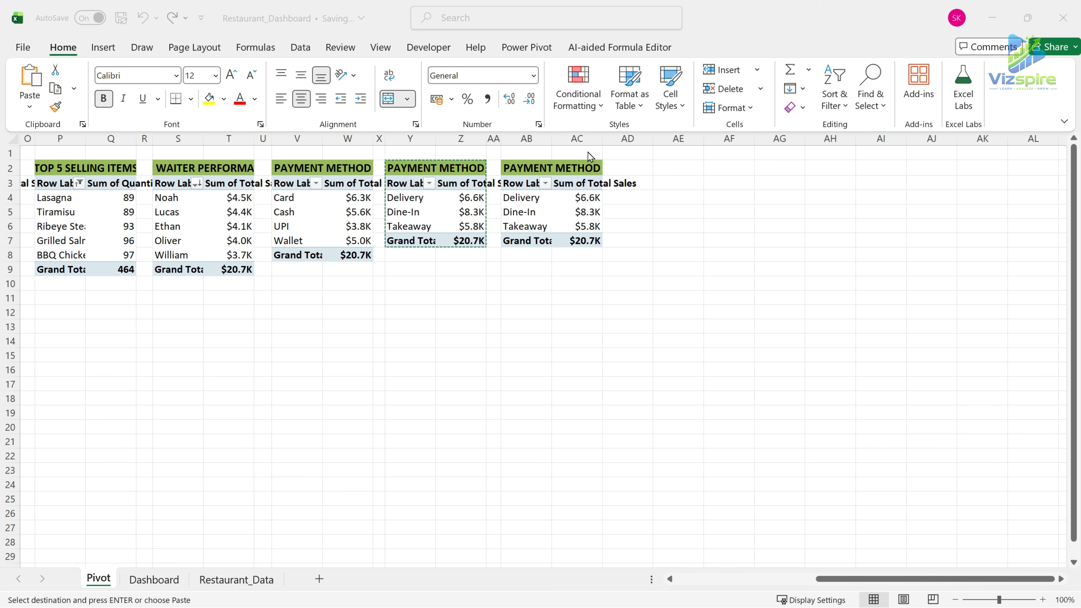
Change the heading above the copied PivotTable in AB2 to "CUSTOMER TYPE".
{"action": "left_click", "coordinate": [534, 168]}
{"action": "double_click", "coordinate": [534, 168]}
{"action": "left_click_drag", "start_coordinate": [505, 167], "coordinate": [611, 167]}
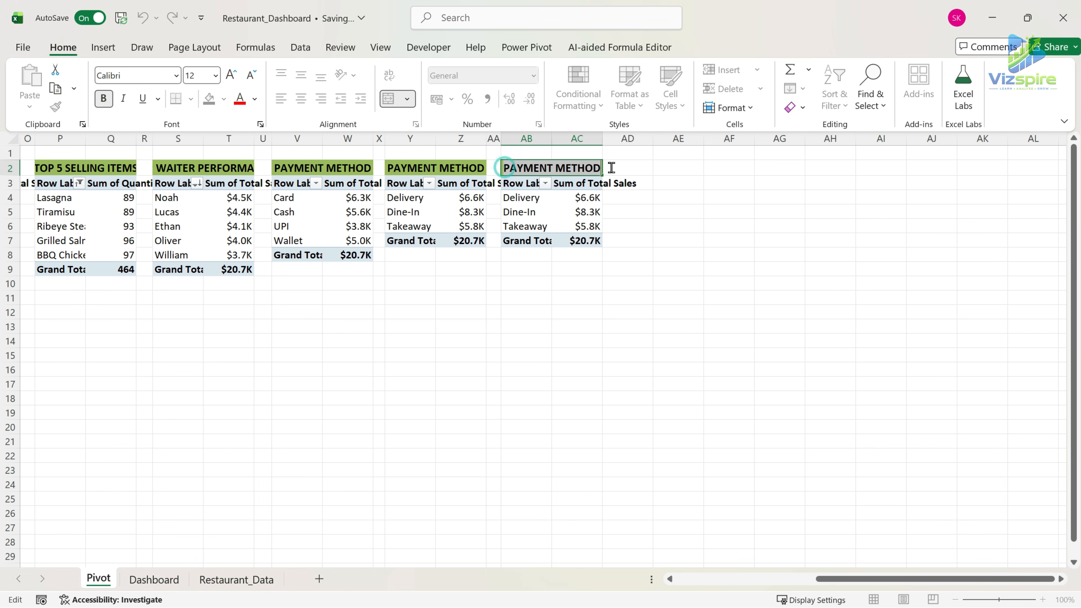
{"action": "type", "text": "c"}
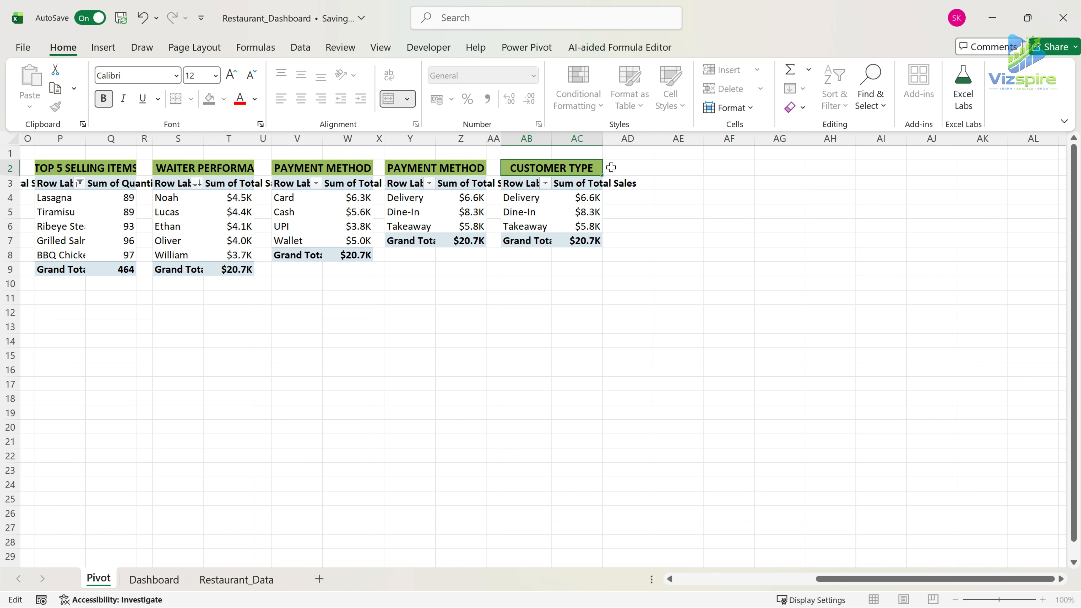
Replace Dining Type with Customer Type as the row field of the copied PivotTable.
{"action": "left_click", "coordinate": [523, 184]}
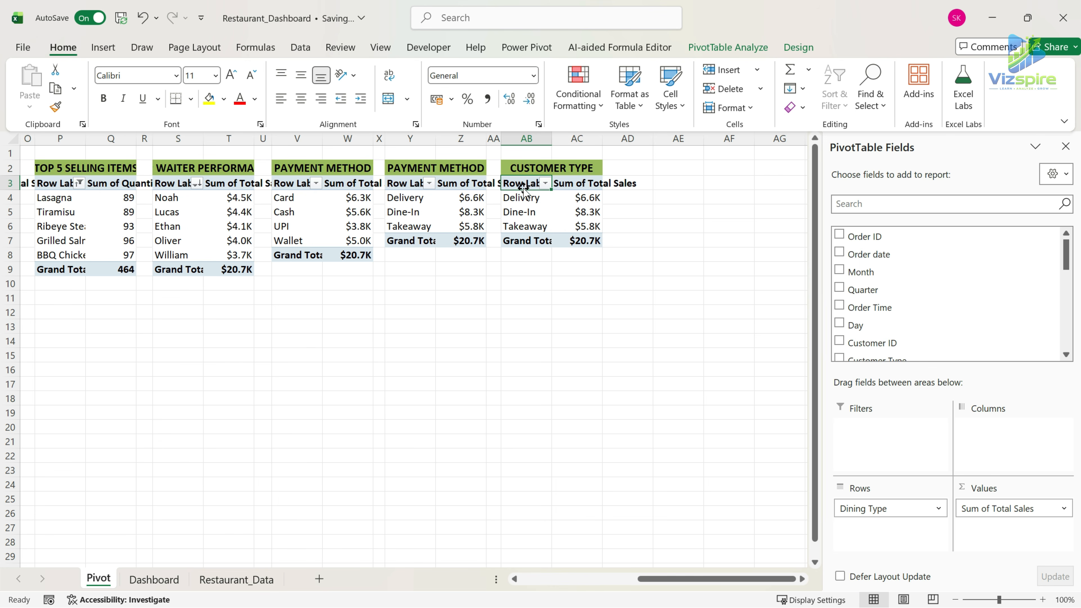
{"action": "left_click_drag", "start_coordinate": [890, 510], "coordinate": [739, 510]}
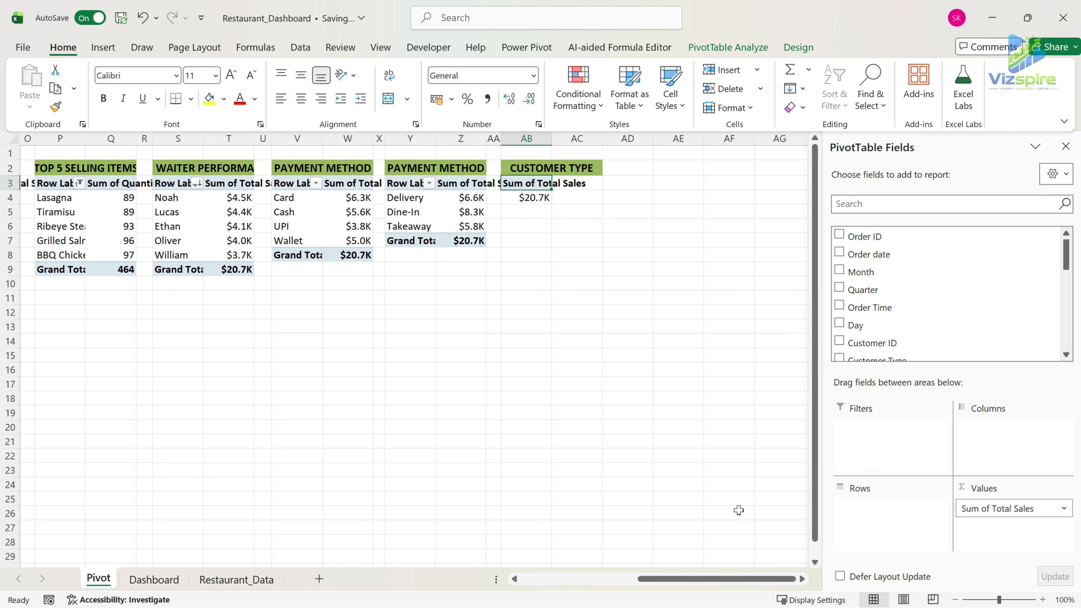
{"action": "scroll", "coordinate": [937, 337], "scroll_direction": "down", "scroll_amount": 1}
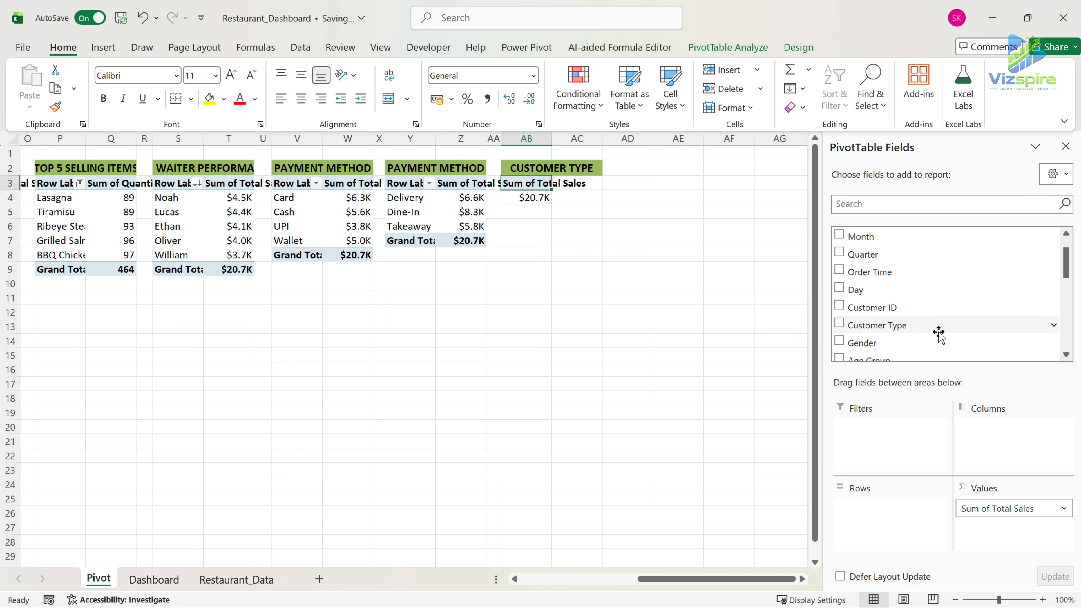
{"action": "left_click_drag", "start_coordinate": [916, 337], "coordinate": [900, 539]}
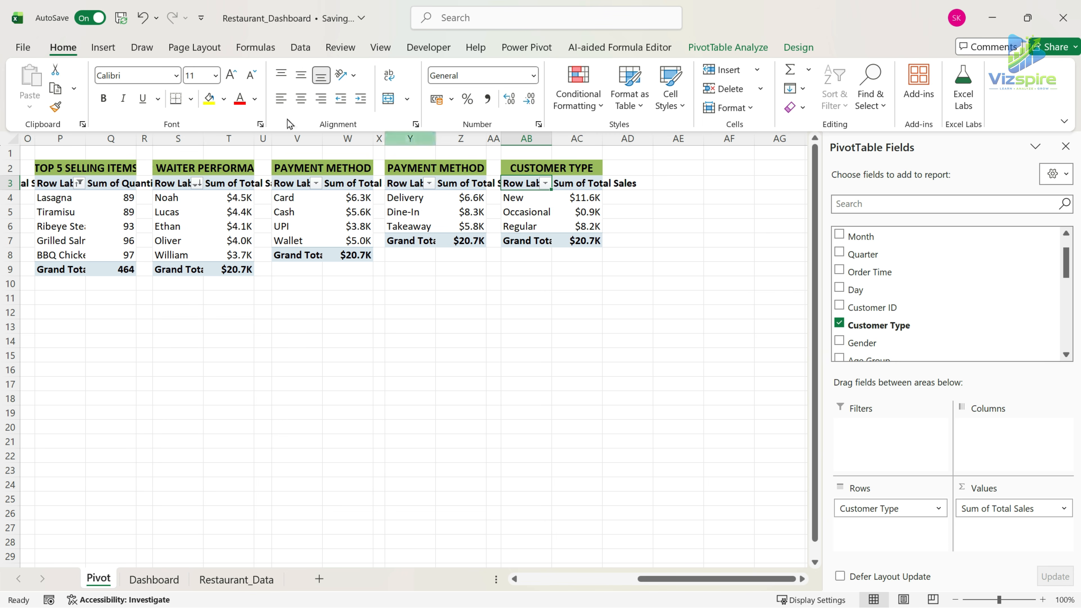
Insert a doughnut PivotChart from the customer type PivotTable.
{"action": "left_click", "coordinate": [103, 47]}
{"action": "left_click", "coordinate": [461, 107]}
{"action": "left_click", "coordinate": [469, 304]}
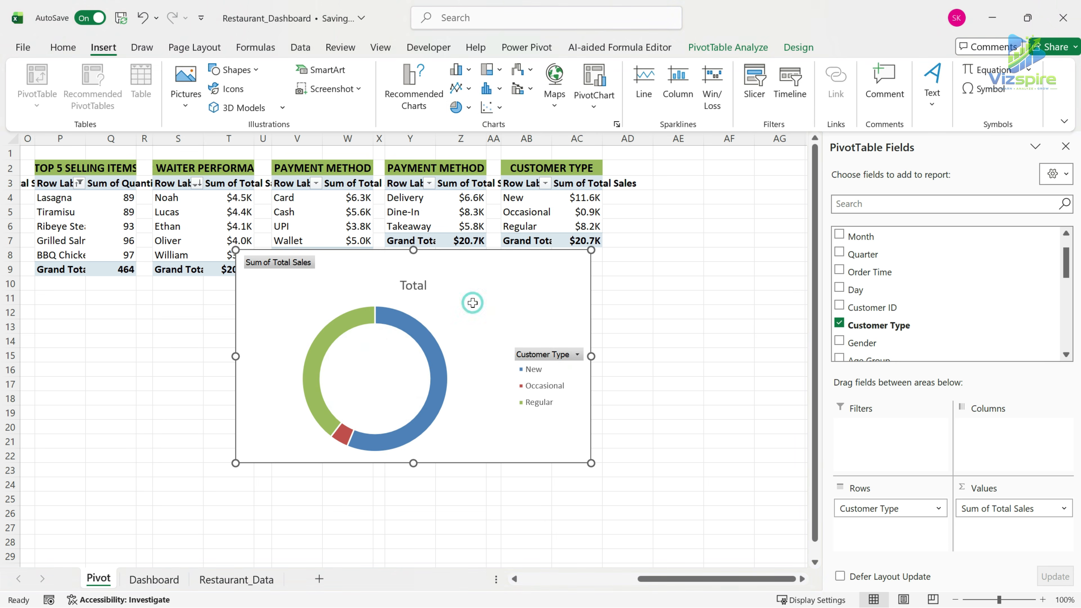
Hide all field buttons on the customer type doughnut chart and delete its "Total" title.
{"action": "right_click", "coordinate": [561, 354]}
{"action": "left_click", "coordinate": [643, 522]}
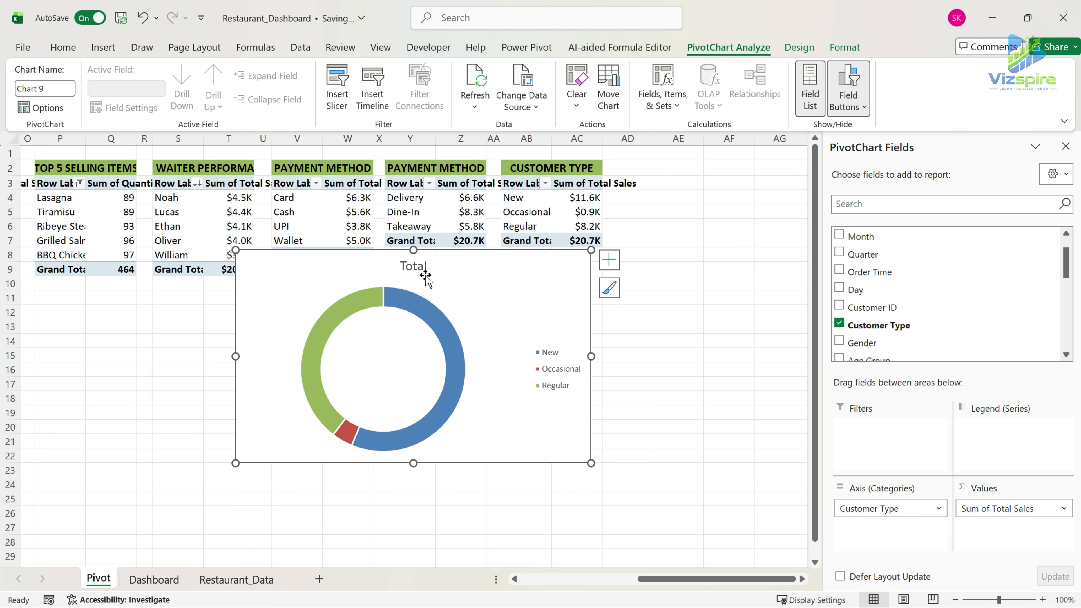
{"action": "left_click", "coordinate": [423, 276]}
{"action": "key", "text": "Delete"}
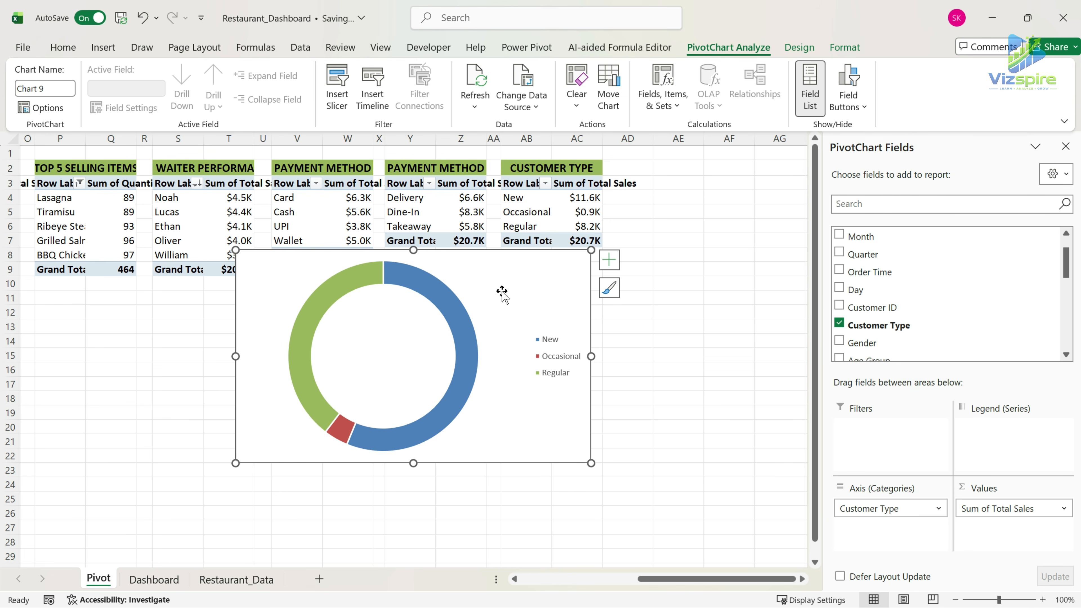
Move the customer type doughnut chart from the Pivot sheet to the Dashboard sheet and reposition it over the panels.
{"action": "key", "text": "ctrl+x"}
{"action": "left_click", "coordinate": [154, 580]}
{"action": "left_click", "coordinate": [662, 414]}
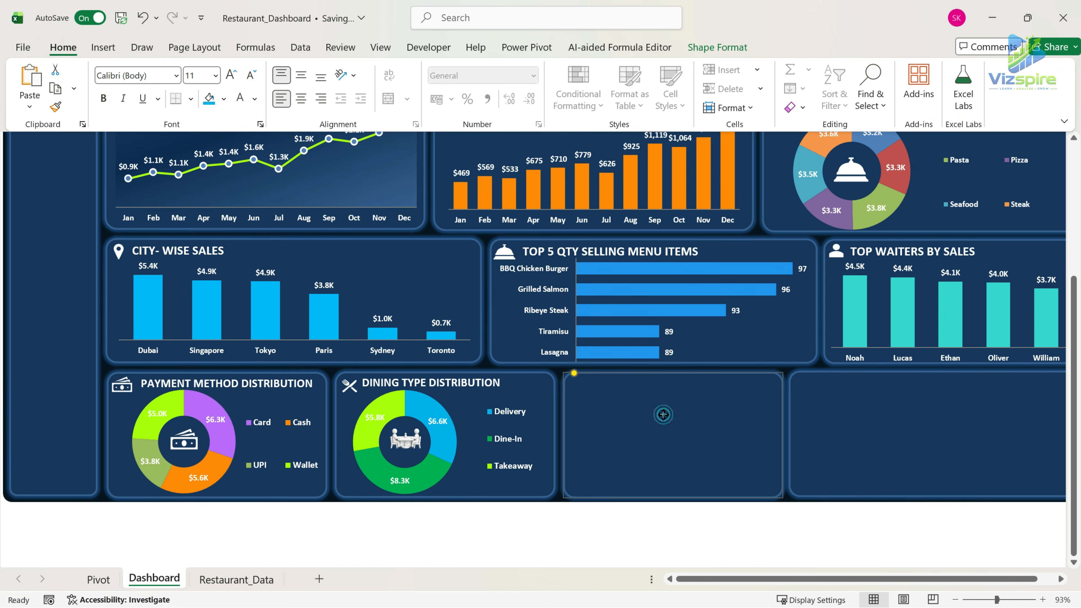
{"action": "key", "text": "ctrl+v"}
{"action": "left_click", "coordinate": [714, 390]}
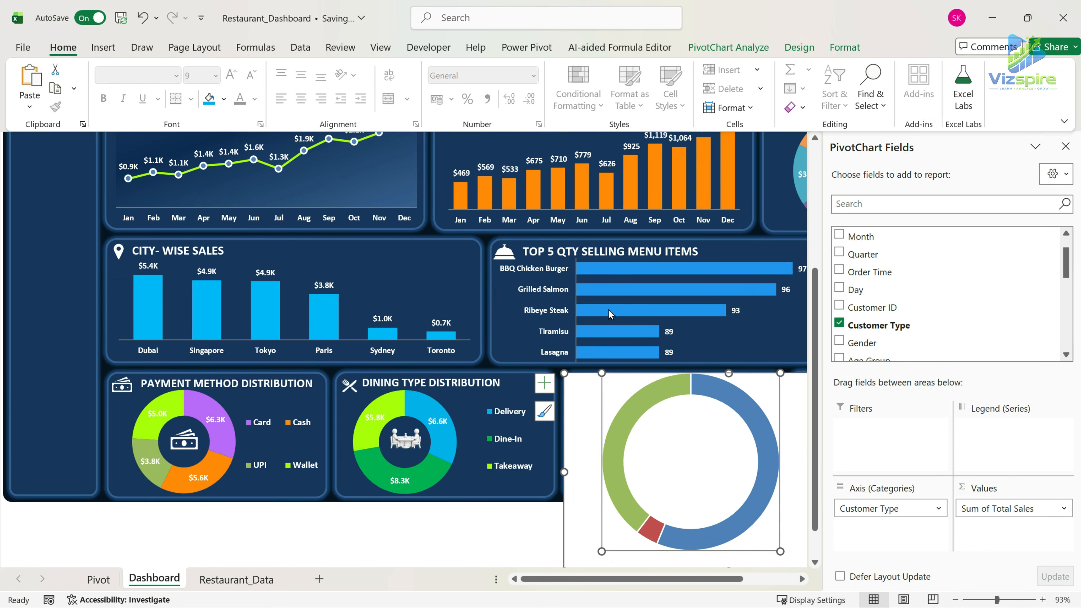
{"action": "left_click_drag", "start_coordinate": [595, 378], "coordinate": [398, 283]}
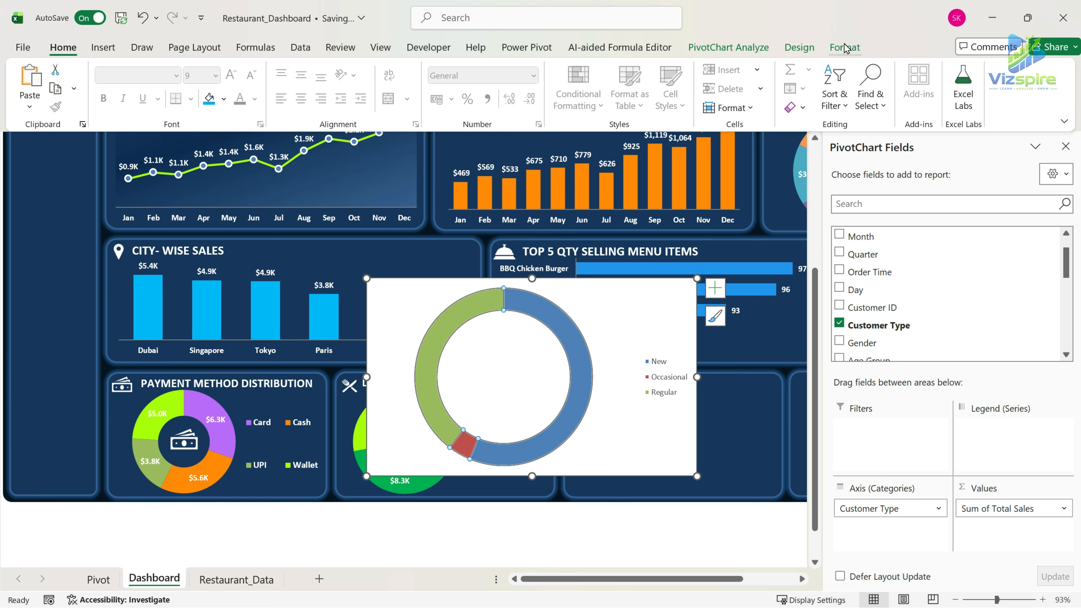
Set the customer type chart area to No Fill so the dashboard background shows through.
{"action": "left_click", "coordinate": [844, 46]}
{"action": "left_click", "coordinate": [599, 289]}
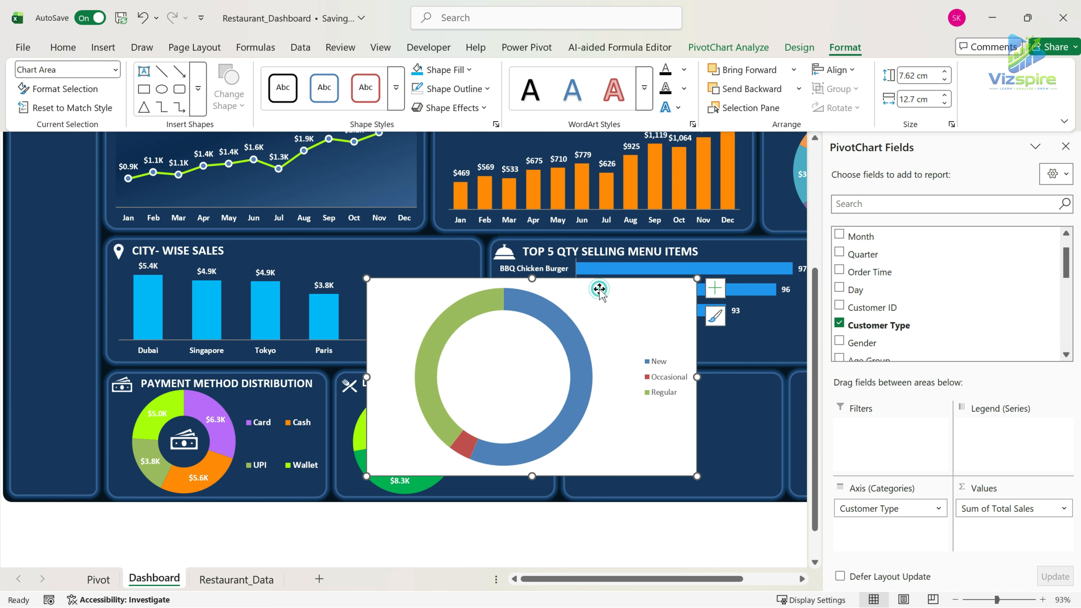
{"action": "left_click", "coordinate": [445, 69]}
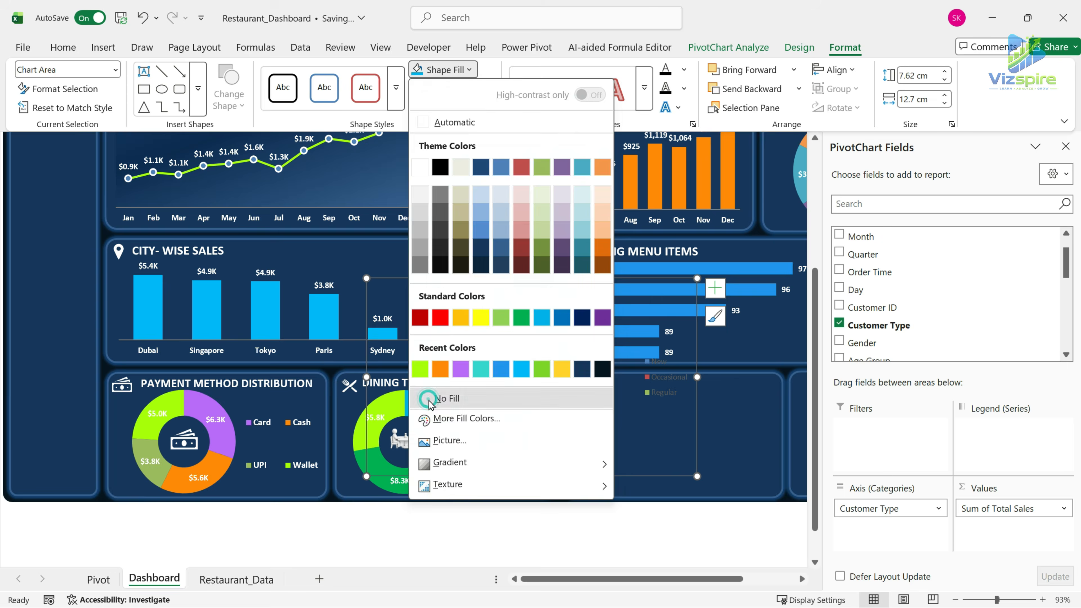
{"action": "left_click", "coordinate": [446, 396]}
Set the doughnut hole size of the customer type chart to 50%.
{"action": "left_click", "coordinate": [671, 366]}
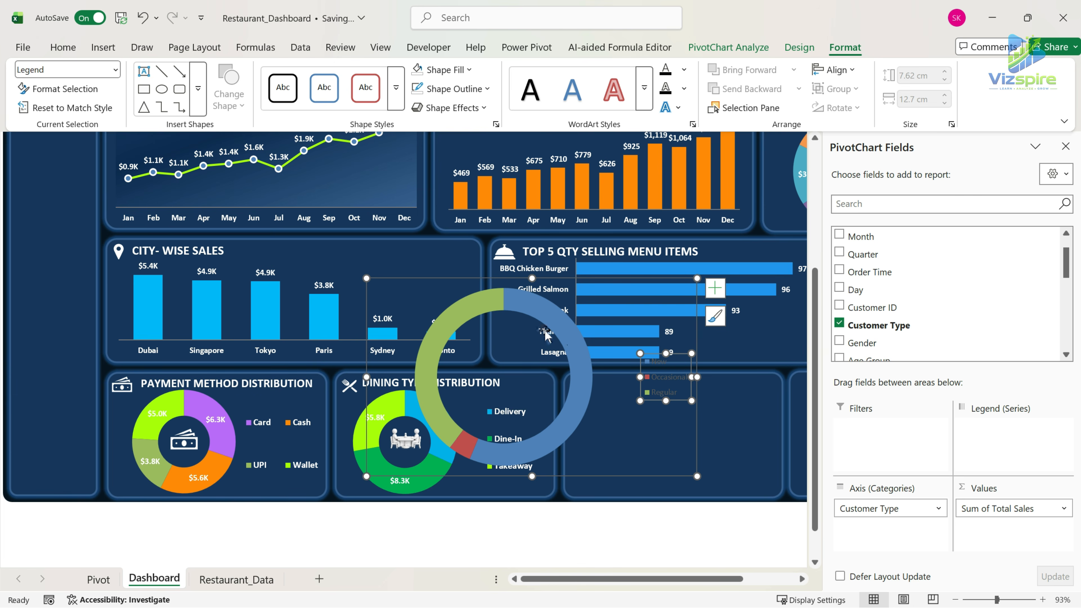
{"action": "left_click", "coordinate": [573, 348]}
{"action": "right_click", "coordinate": [572, 347]}
{"action": "left_click", "coordinate": [638, 564]}
{"action": "left_click", "coordinate": [975, 356]}
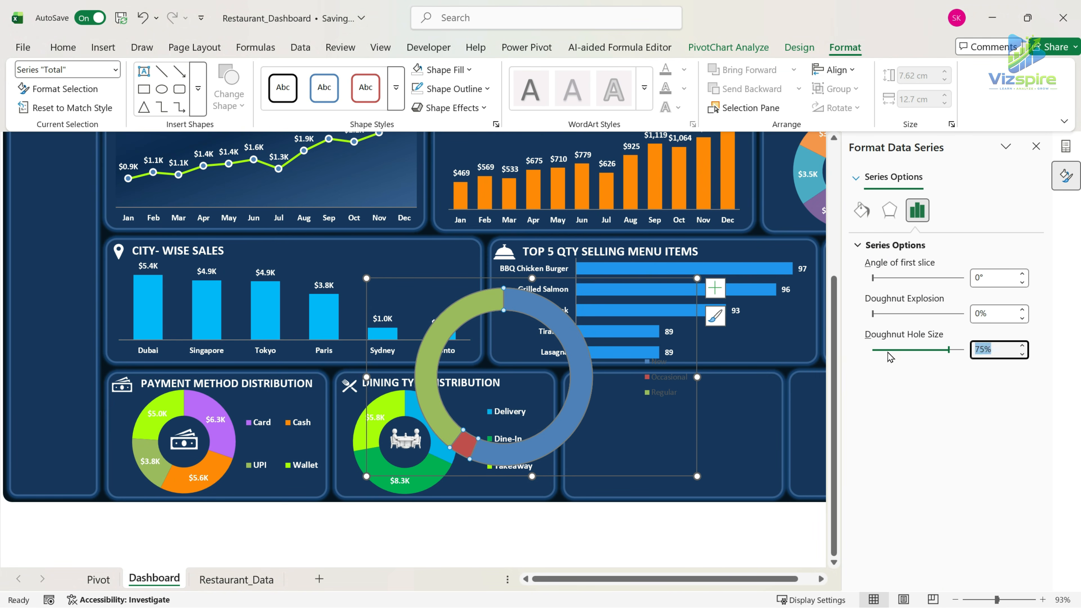
{"action": "key", "text": "Return"}
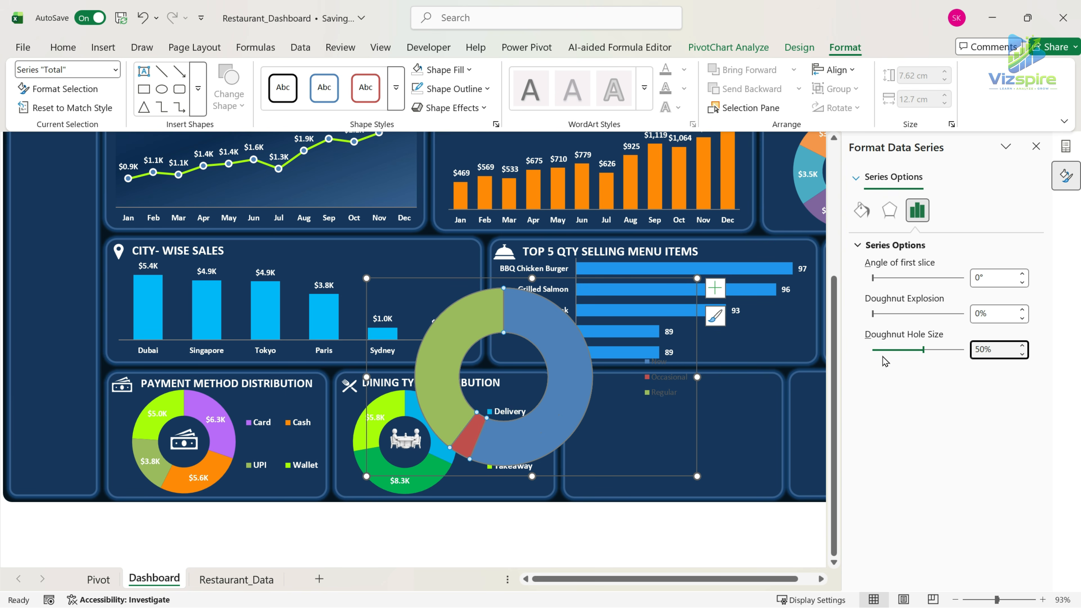
Format the customer type chart's legend text as bold, white and size 10.
{"action": "left_click", "coordinate": [662, 395]}
{"action": "left_click", "coordinate": [63, 47]}
{"action": "left_click", "coordinate": [247, 98]}
{"action": "left_click", "coordinate": [105, 99]}
{"action": "left_click", "coordinate": [123, 99]}
{"action": "left_click", "coordinate": [253, 78]}
{"action": "left_click", "coordinate": [236, 79]}
{"action": "left_click", "coordinate": [236, 80]}
Recolor the customer type doughnut slices: bright sky blue for New and green for Occasional.
{"action": "left_click", "coordinate": [556, 336]}
{"action": "left_click", "coordinate": [556, 338]}
{"action": "left_click", "coordinate": [224, 99]}
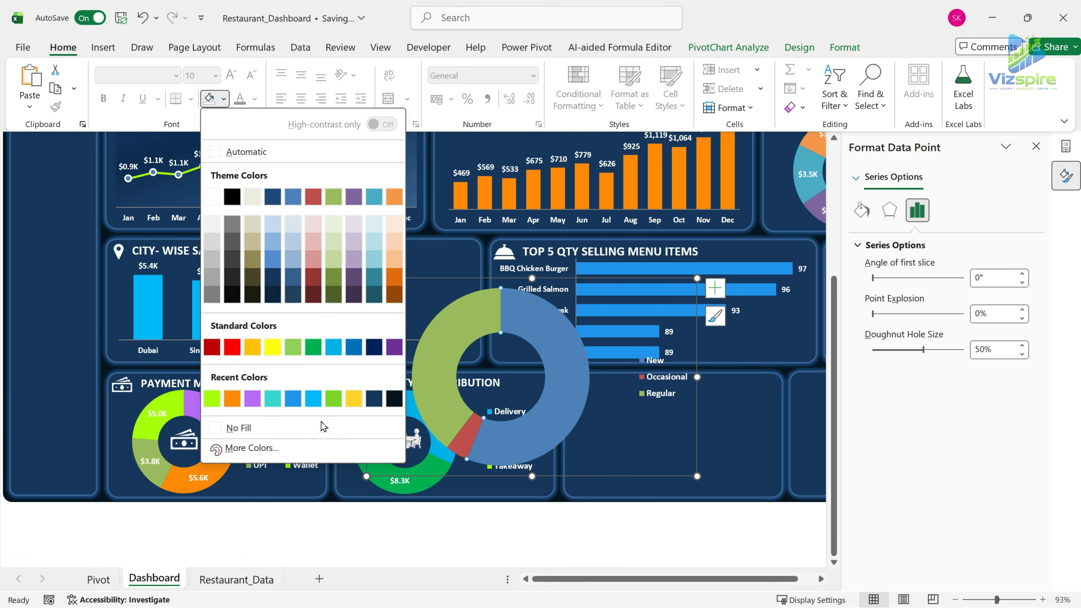
{"action": "left_click", "coordinate": [315, 399]}
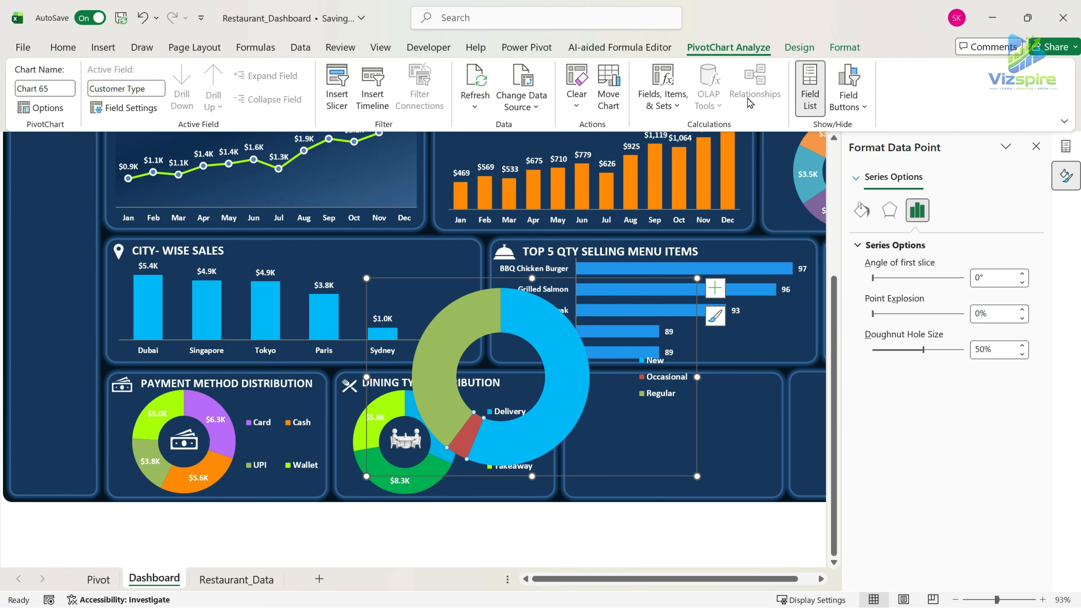
{"action": "left_click", "coordinate": [63, 46]}
{"action": "left_click", "coordinate": [223, 100]}
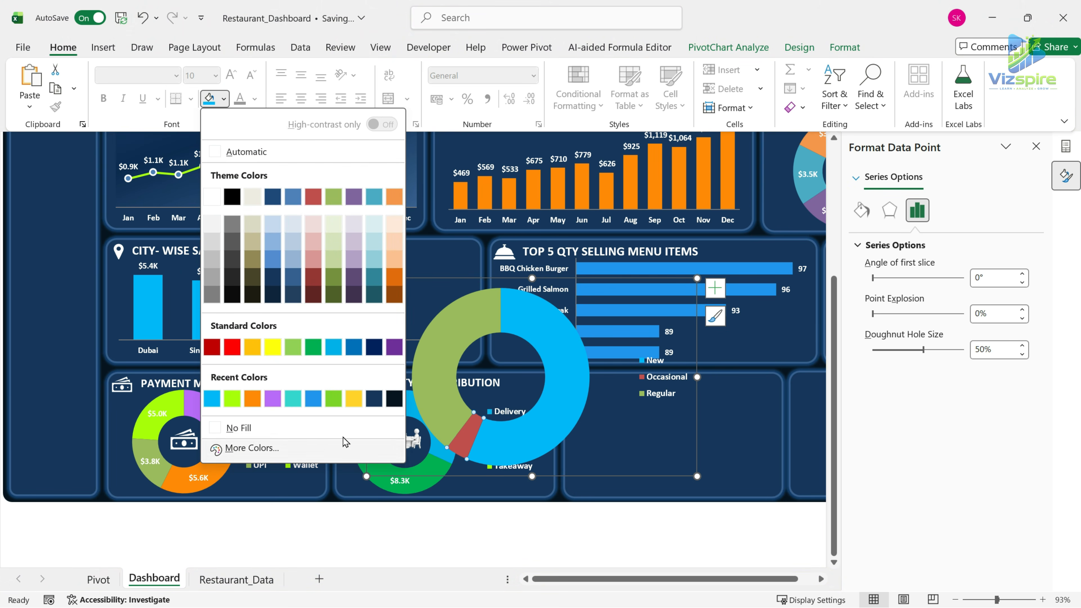
{"action": "left_click", "coordinate": [312, 348]}
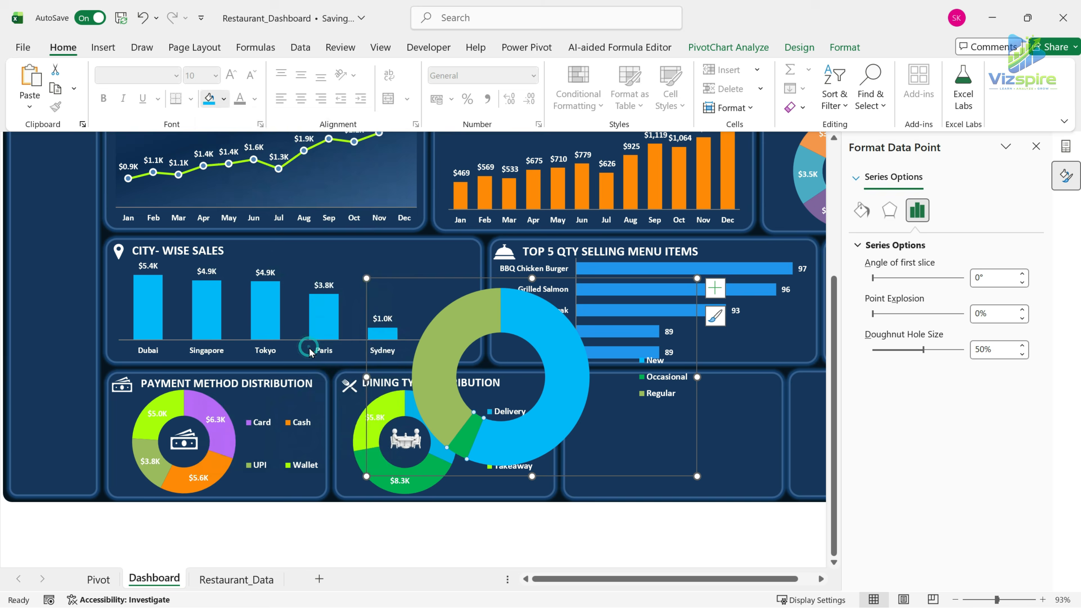
Move and resize the customer type chart to fit inside the empty card beside Dining Type Distribution.
{"action": "left_click", "coordinate": [691, 476]}
{"action": "left_click_drag", "start_coordinate": [691, 477], "coordinate": [704, 449]}
{"action": "left_click_drag", "start_coordinate": [709, 448], "coordinate": [645, 401]}
{"action": "left_click_drag", "start_coordinate": [578, 401], "coordinate": [737, 512]}
{"action": "left_click_drag", "start_coordinate": [806, 512], "coordinate": [786, 493]}
{"action": "left_click_drag", "start_coordinate": [538, 428], "coordinate": [565, 427]}
{"action": "left_click_drag", "start_coordinate": [675, 363], "coordinate": [676, 379]}
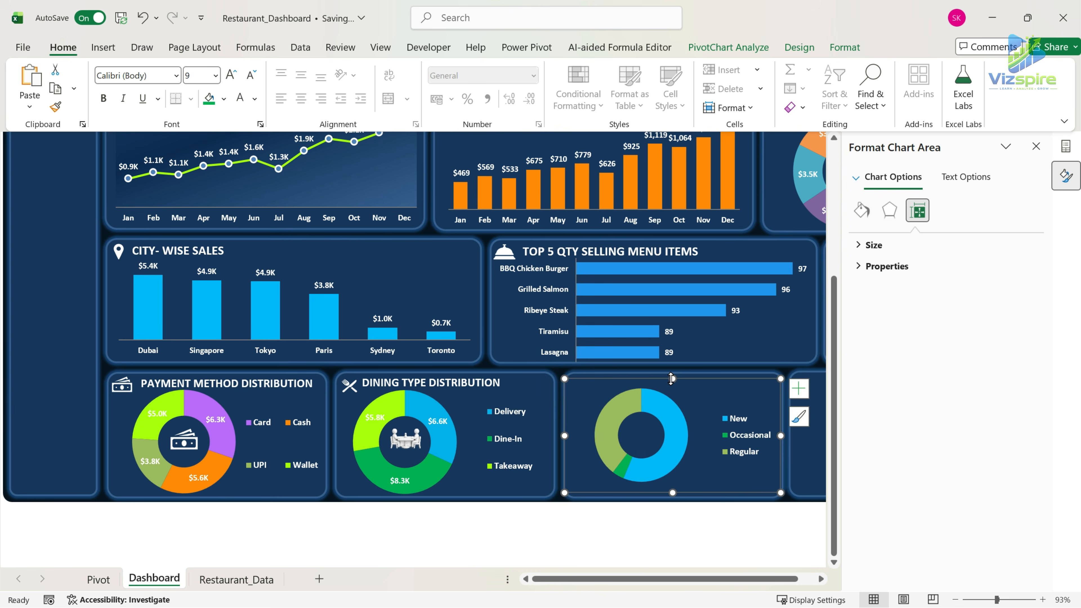
Enlarge the customer type doughnut's plot area and spread out the legend beside it within the card.
{"action": "left_click", "coordinate": [642, 457]}
{"action": "left_click", "coordinate": [745, 435]}
{"action": "left_click", "coordinate": [639, 460]}
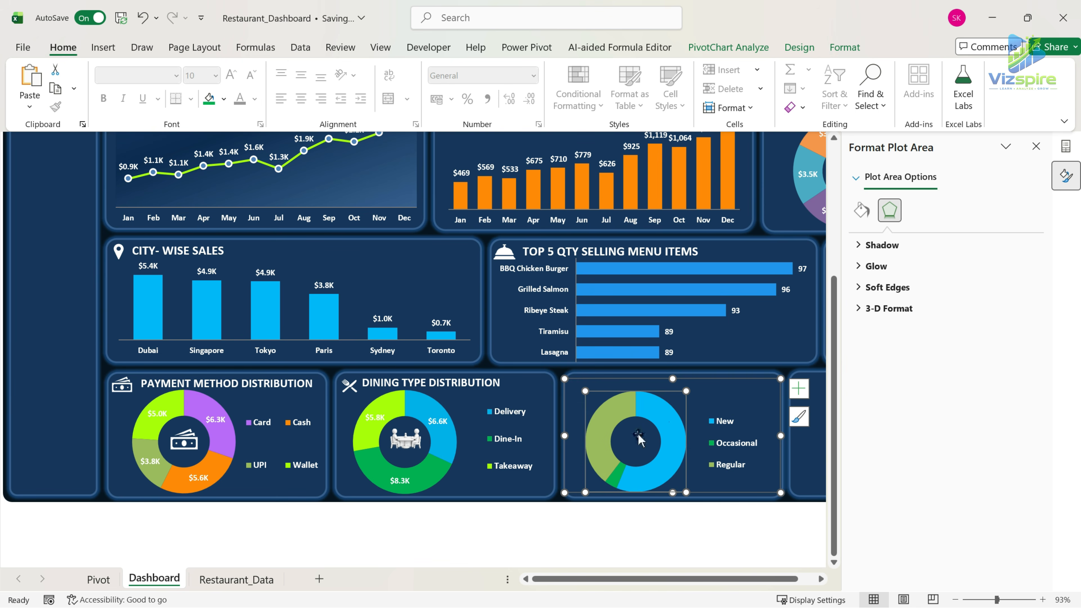
Recolor the Regular slice of the customer type doughnut golden yellow.
{"action": "left_click", "coordinate": [609, 411]}
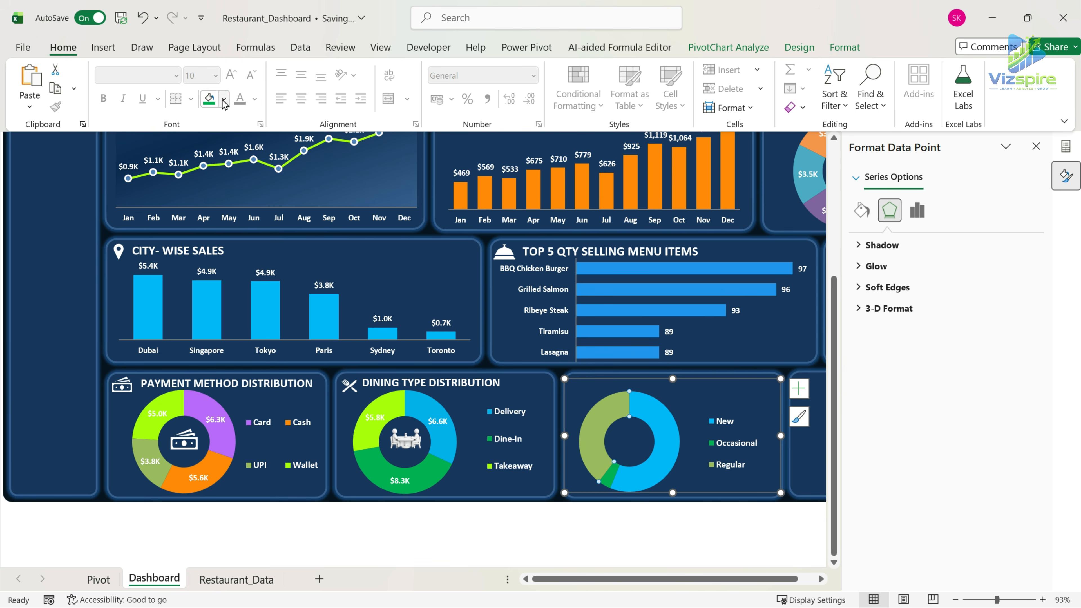
{"action": "left_click", "coordinate": [224, 101]}
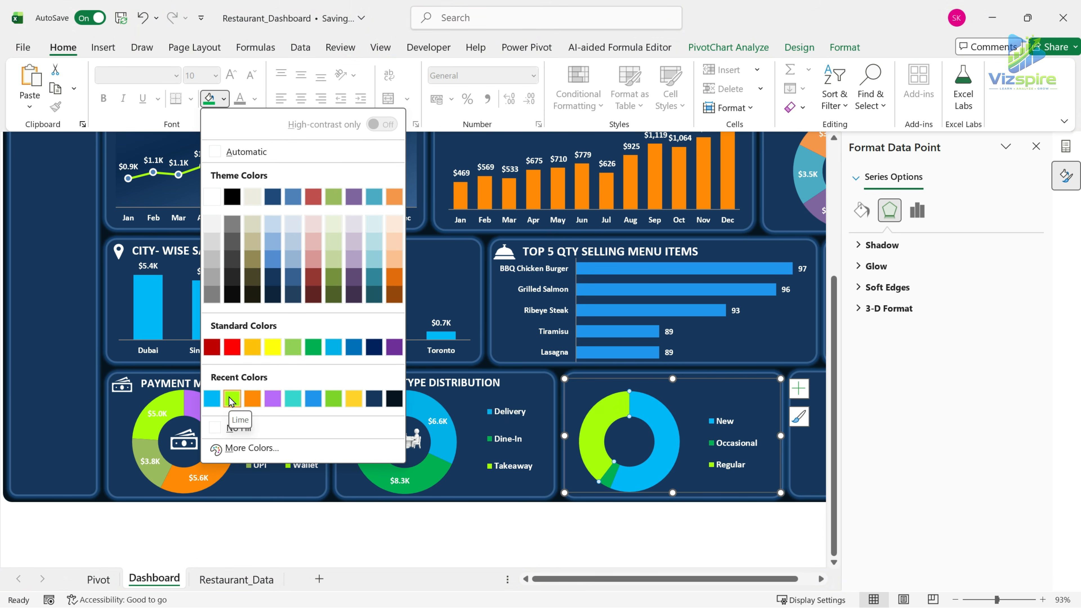
{"action": "left_click", "coordinate": [353, 398]}
{"action": "left_click", "coordinate": [685, 530]}
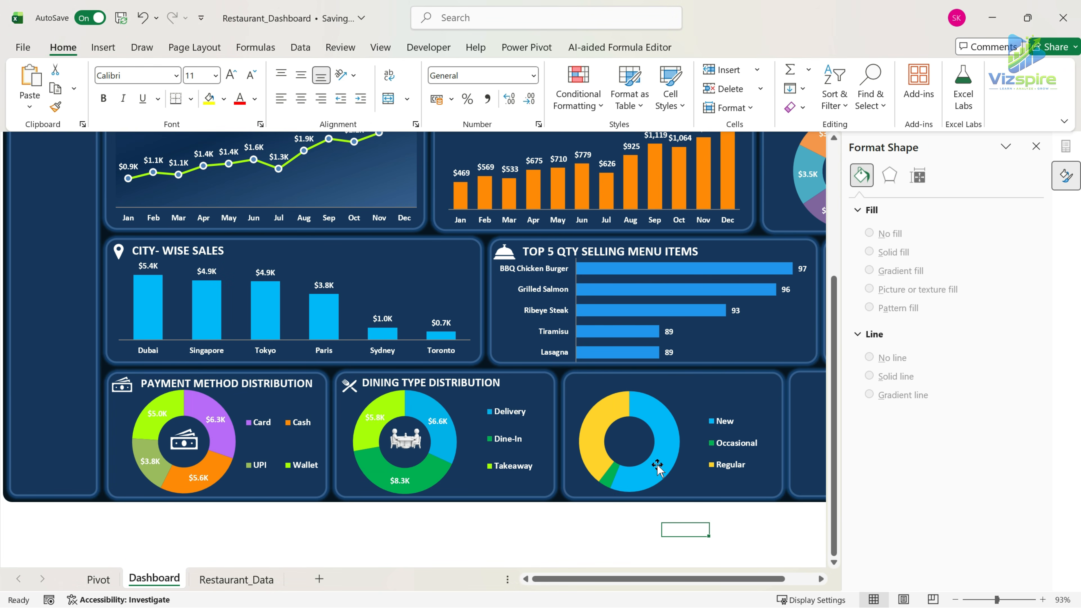
Add data labels to the customer type doughnut and format them as bold white text.
{"action": "left_click", "coordinate": [665, 448]}
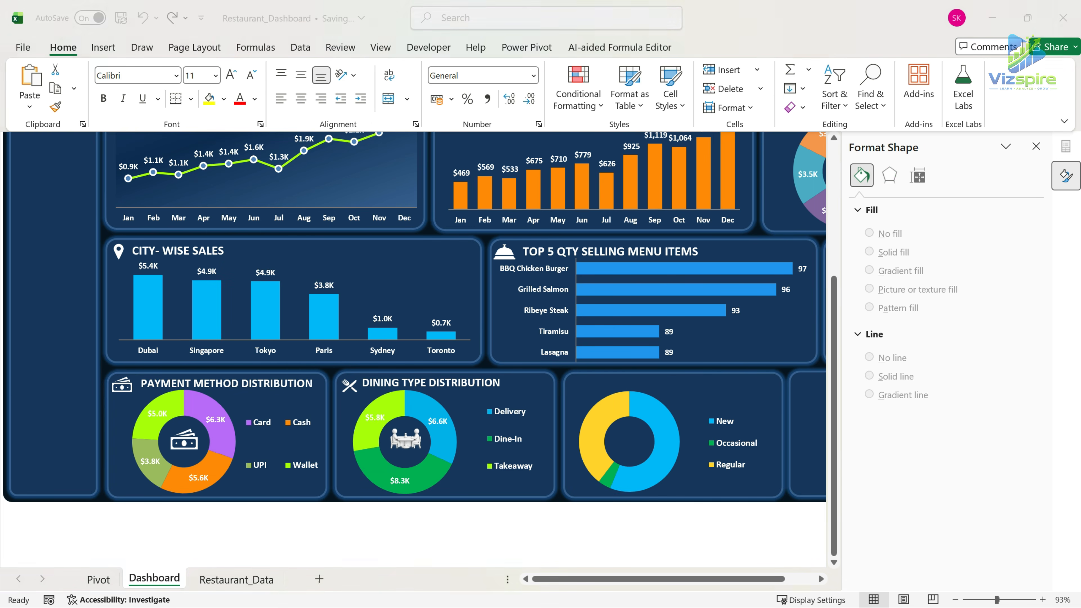
{"action": "left_click", "coordinate": [800, 389]}
{"action": "left_click", "coordinate": [829, 427]}
{"action": "left_click", "coordinate": [593, 430]}
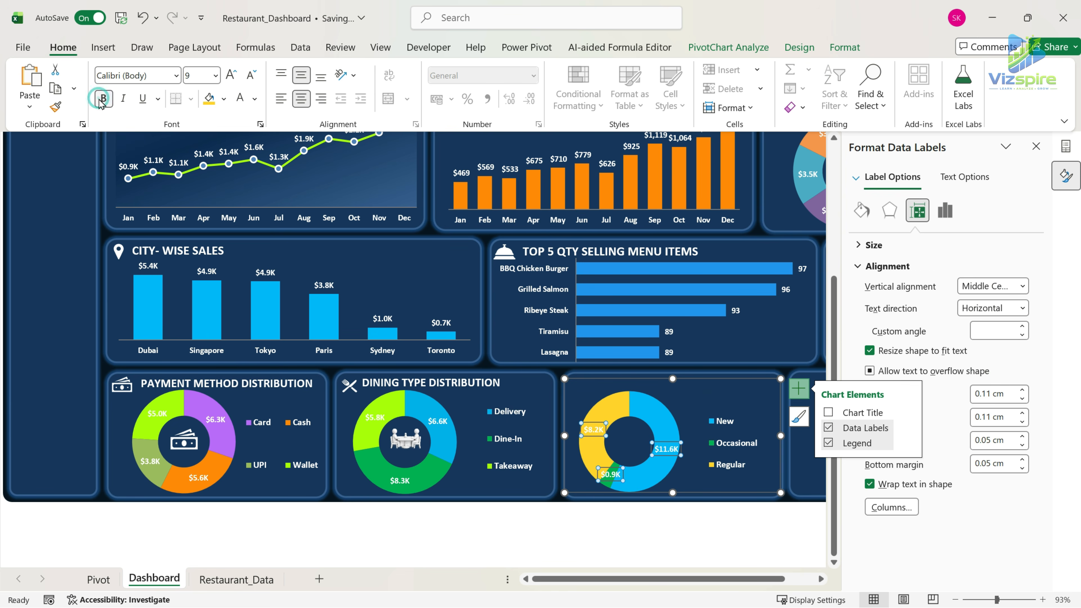
{"action": "left_click", "coordinate": [681, 413]}
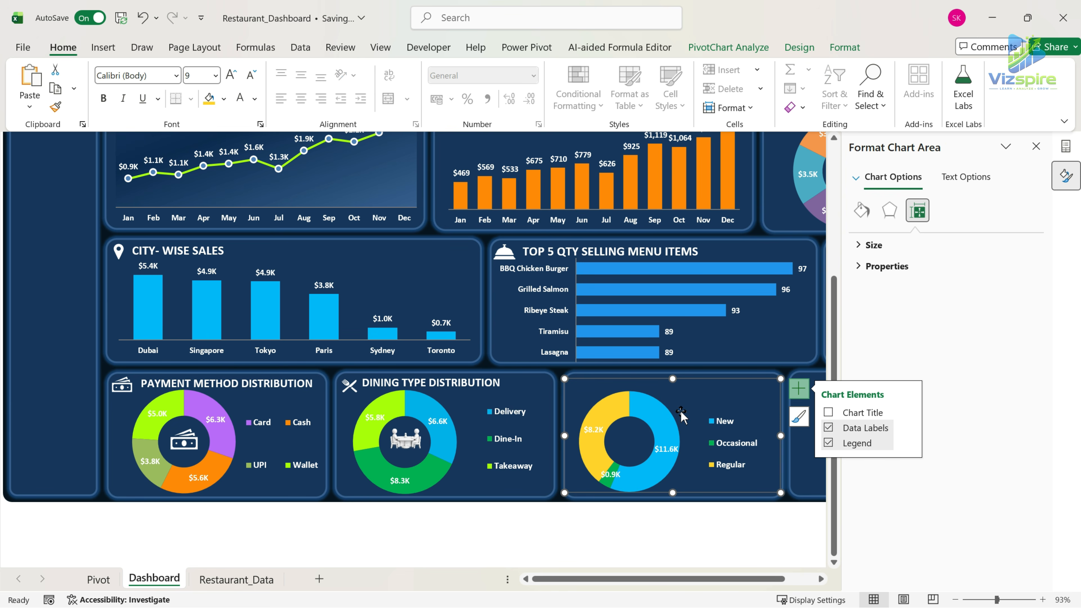
Place copies of the white people icon in the doughnut's center and in the customer type card's header.
{"action": "key", "text": "ctrl+v"}
{"action": "left_click_drag", "start_coordinate": [583, 403], "coordinate": [629, 439]}
{"action": "key", "text": "ctrl+z"}
{"action": "left_click", "coordinate": [584, 400]}
{"action": "left_click", "coordinate": [637, 532]}
{"action": "key", "text": "ctrl+v"}
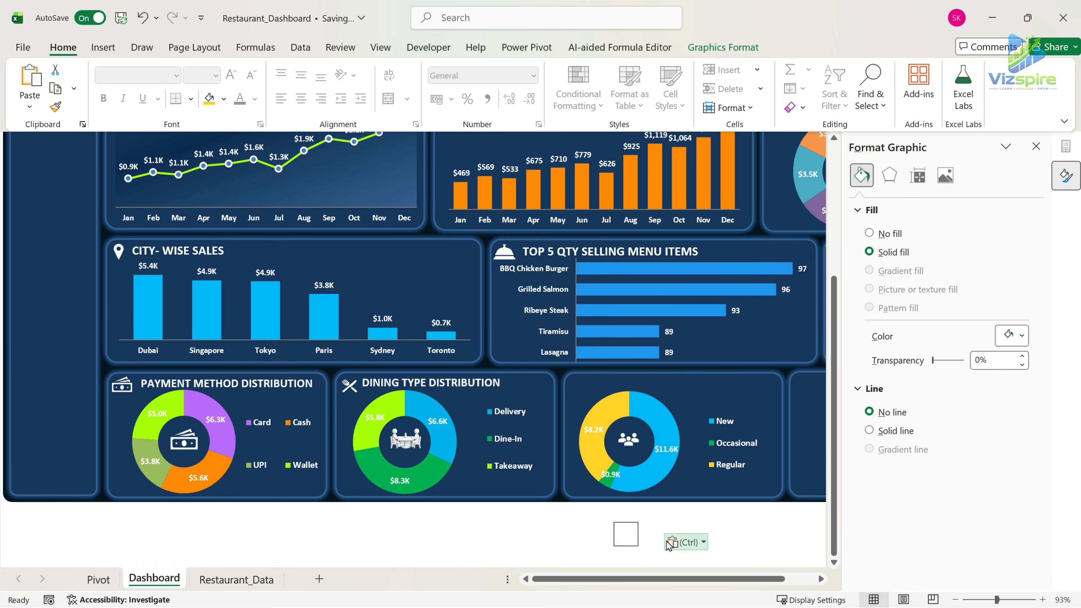
{"action": "left_click_drag", "start_coordinate": [636, 532], "coordinate": [582, 394]}
Copy the Dining Type Distribution title text box into the customer type card's header beside the people icon.
{"action": "left_click", "coordinate": [445, 376]}
{"action": "key", "text": "ctrl+c"}
{"action": "left_click", "coordinate": [744, 399]}
{"action": "left_click", "coordinate": [768, 374]}
{"action": "key", "text": "ctrl+v"}
{"action": "left_click_drag", "start_coordinate": [680, 402], "coordinate": [708, 400]}
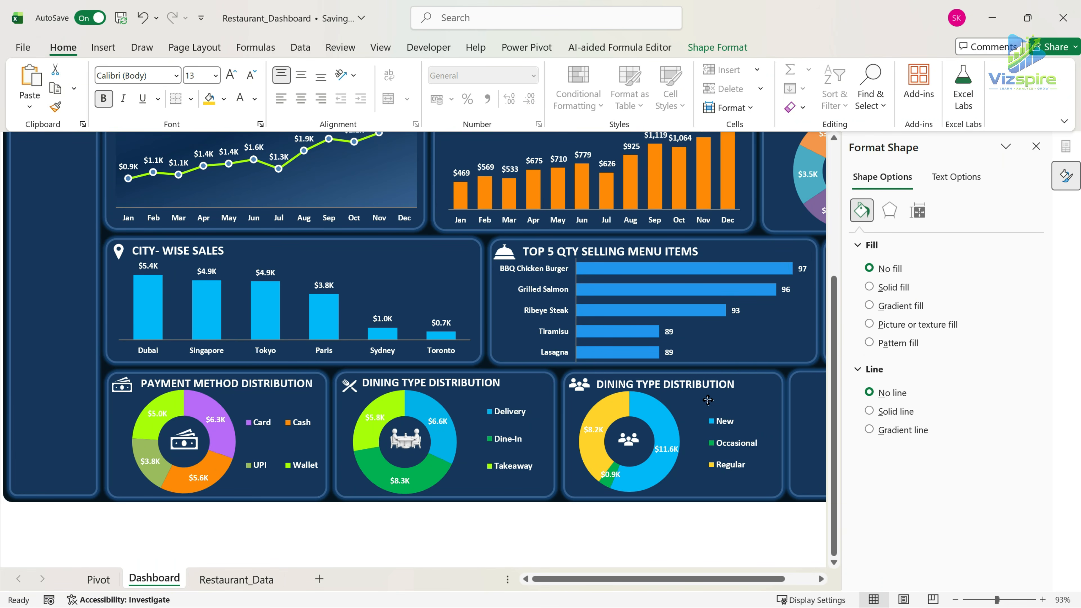
Change the copied card title to CUSTOMER TYPE SALES.
{"action": "left_click_drag", "start_coordinate": [593, 384], "coordinate": [635, 387]}
{"action": "type", "text": "cUSTOMER"}
{"action": "key", "text": "Left"}
{"action": "key", "text": "Left"}
{"action": "key", "text": "Left"}
{"action": "key", "text": "Left"}
{"action": "key", "text": "BackSpace"}
{"action": "type", "text": "C"}
{"action": "left_click_drag", "start_coordinate": [683, 385], "coordinate": [770, 385]}
{"action": "key", "text": "BackSpace"}
{"action": "left_click_drag", "start_coordinate": [701, 400], "coordinate": [699, 400]}
{"action": "type", "text": "SAL"}
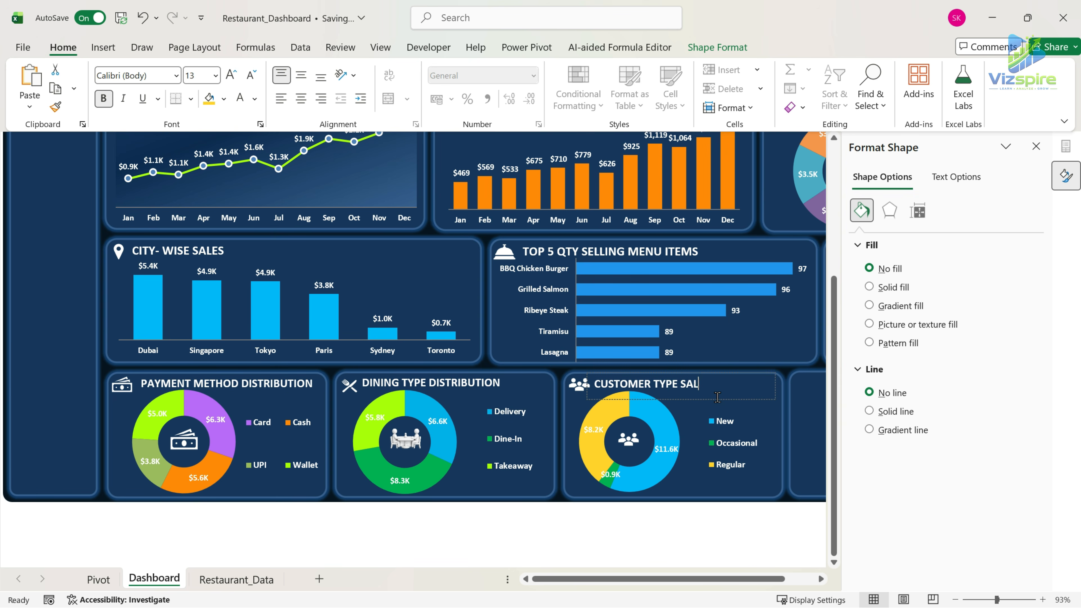
{"action": "type", "text": "ES"}
{"action": "left_click", "coordinate": [736, 547]}
Stretch the customer type legend vertically to space its entries wider, and close the formatting pane.
{"action": "left_click", "coordinate": [735, 420]}
{"action": "left_click", "coordinate": [736, 418]}
{"action": "left_click_drag", "start_coordinate": [733, 477], "coordinate": [733, 483]}
{"action": "left_click", "coordinate": [733, 530]}
{"action": "left_click", "coordinate": [1037, 146]}
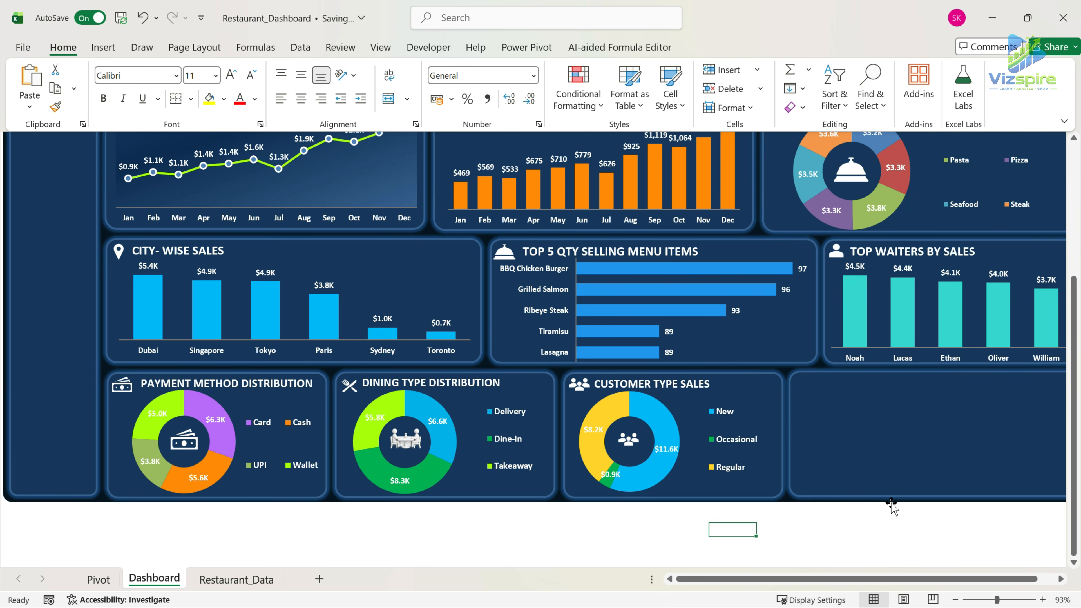
Enlarge the people icon in the middle of the customer type doughnut and recenter it.
{"action": "left_click", "coordinate": [629, 441]}
{"action": "mouse_move", "coordinate": [642, 452]}
{"action": "left_mouse_down"}
{"action": "mouse_move", "coordinate": [648, 458]}
{"action": "mouse_move", "coordinate": [628, 445]}
{"action": "left_mouse_up"}
{"action": "left_click", "coordinate": [686, 530]}
{"action": "left_click", "coordinate": [951, 482]}
{"action": "scroll", "coordinate": [947, 513], "scroll_direction": "up", "scroll_amount": 1}
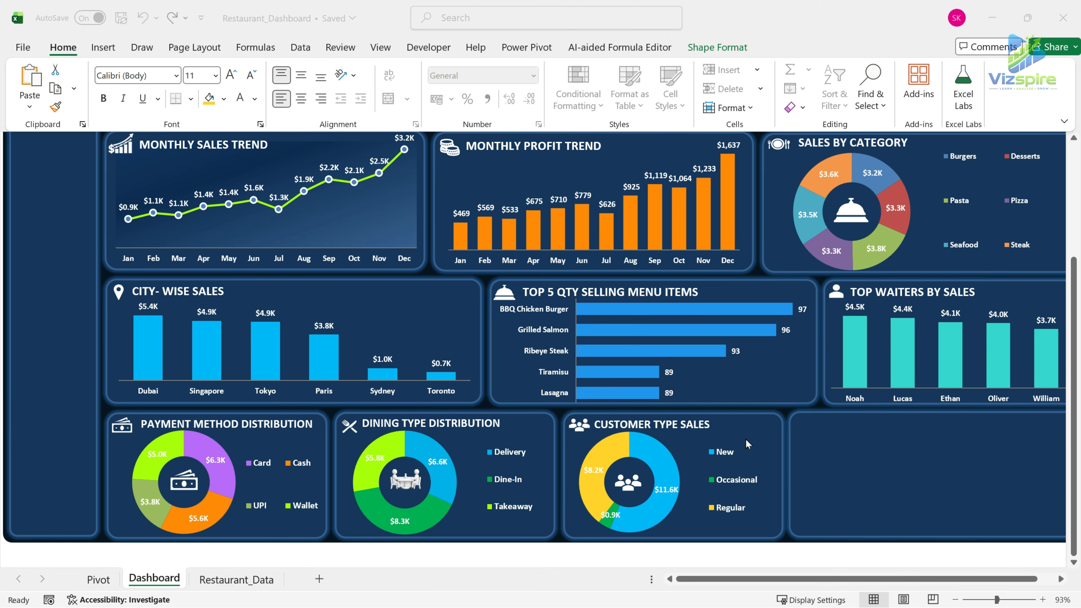
Duplicate the customer type PivotTable with its heading at AE2 on the Pivot sheet and retitle the copy RATINGS.
{"action": "left_click", "coordinate": [99, 578]}
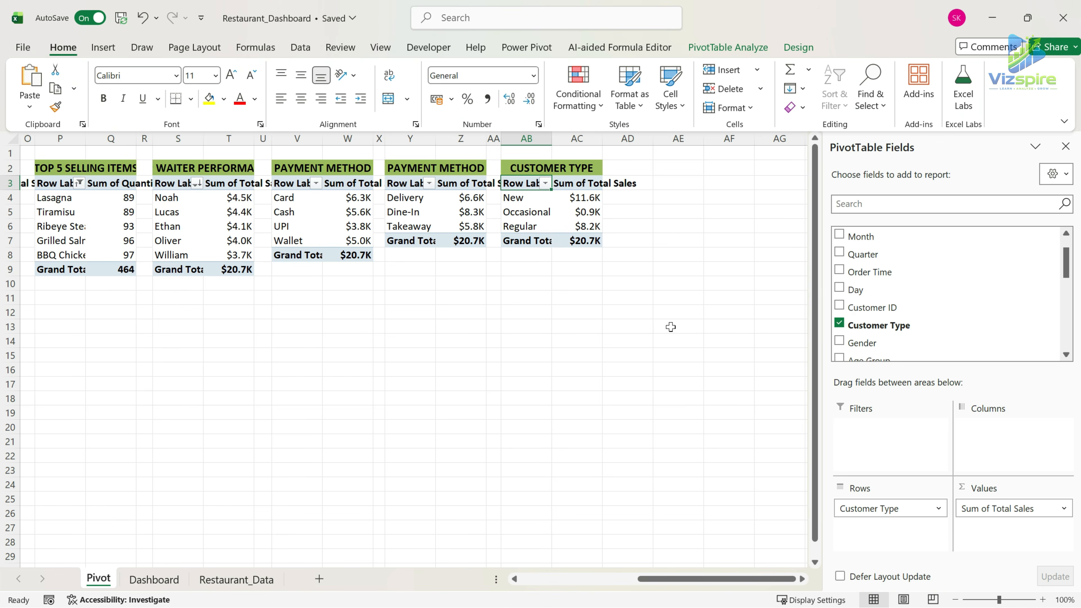
{"action": "left_click_drag", "start_coordinate": [531, 166], "coordinate": [592, 241]}
{"action": "key", "text": "ctrl+c"}
{"action": "left_click_drag", "start_coordinate": [651, 138], "coordinate": [620, 142]}
{"action": "left_click", "coordinate": [645, 170]}
{"action": "key", "text": "ctrl+v"}
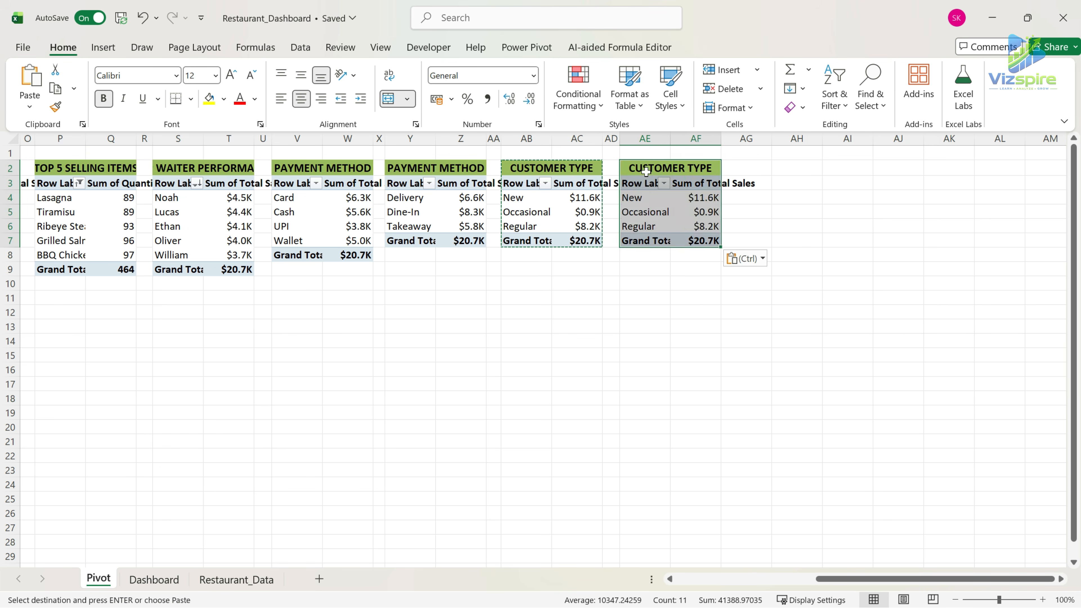
{"action": "key", "text": "BackSpace"}
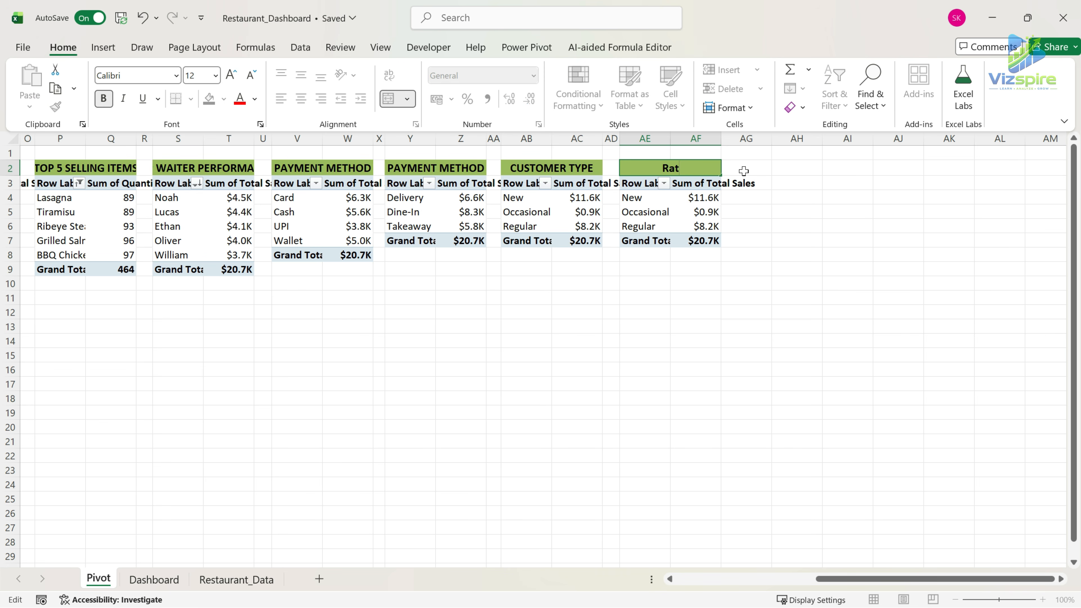
Replace the RATINGS PivotTable's fields with Food Category as rows and Rating as values.
{"action": "left_click", "coordinate": [632, 184]}
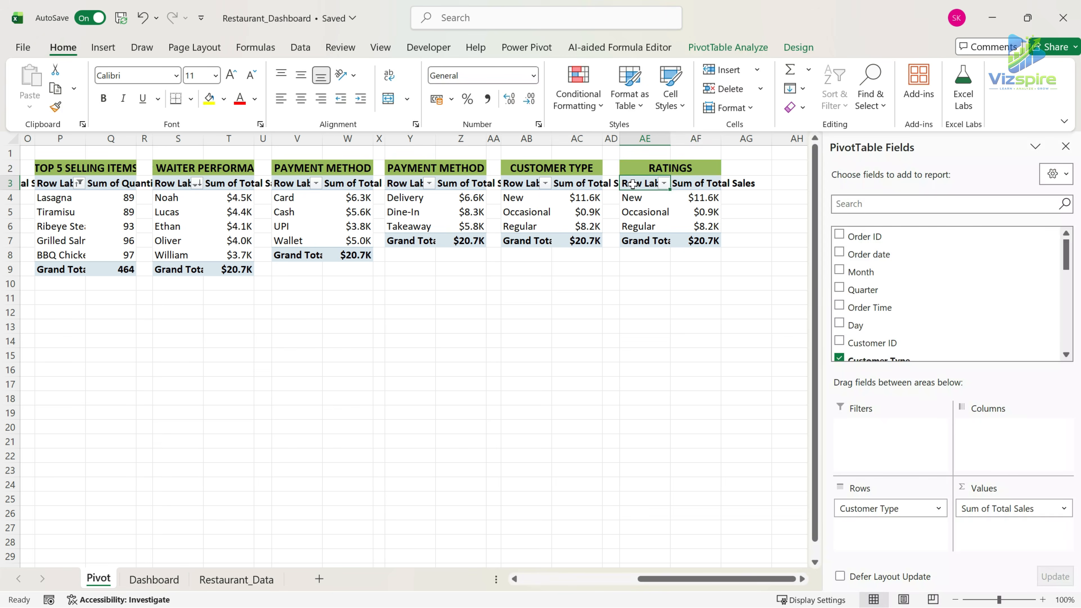
{"action": "left_click_drag", "start_coordinate": [890, 508], "coordinate": [783, 417]}
{"action": "left_click_drag", "start_coordinate": [1009, 511], "coordinate": [783, 383]}
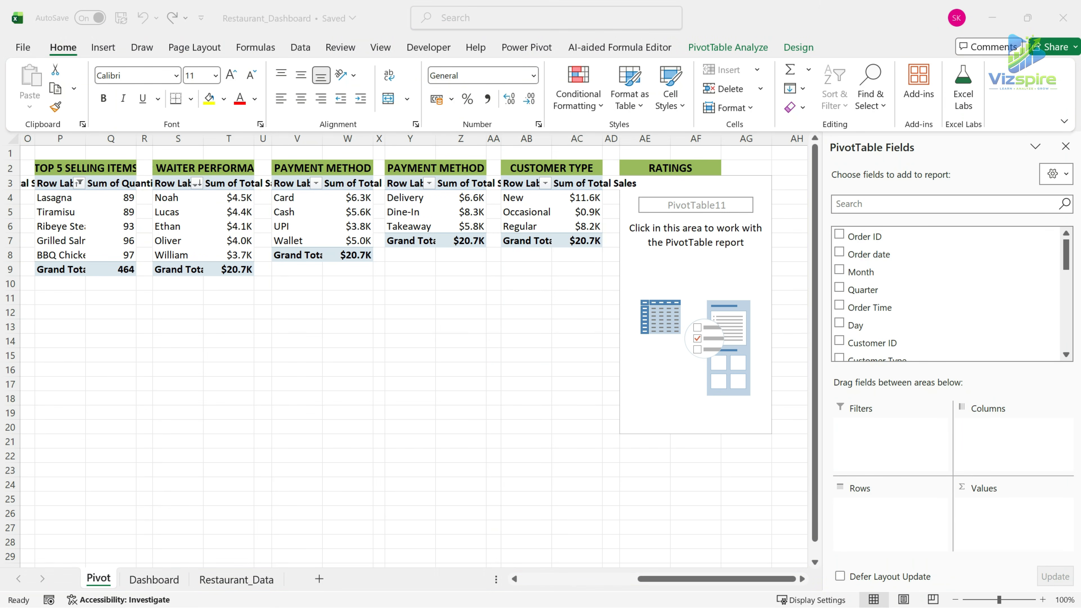
{"action": "scroll", "coordinate": [945, 294], "scroll_direction": "down", "scroll_amount": 3}
{"action": "left_click_drag", "start_coordinate": [878, 325], "coordinate": [883, 509]}
{"action": "scroll", "coordinate": [1006, 318], "scroll_direction": "down", "scroll_amount": 5}
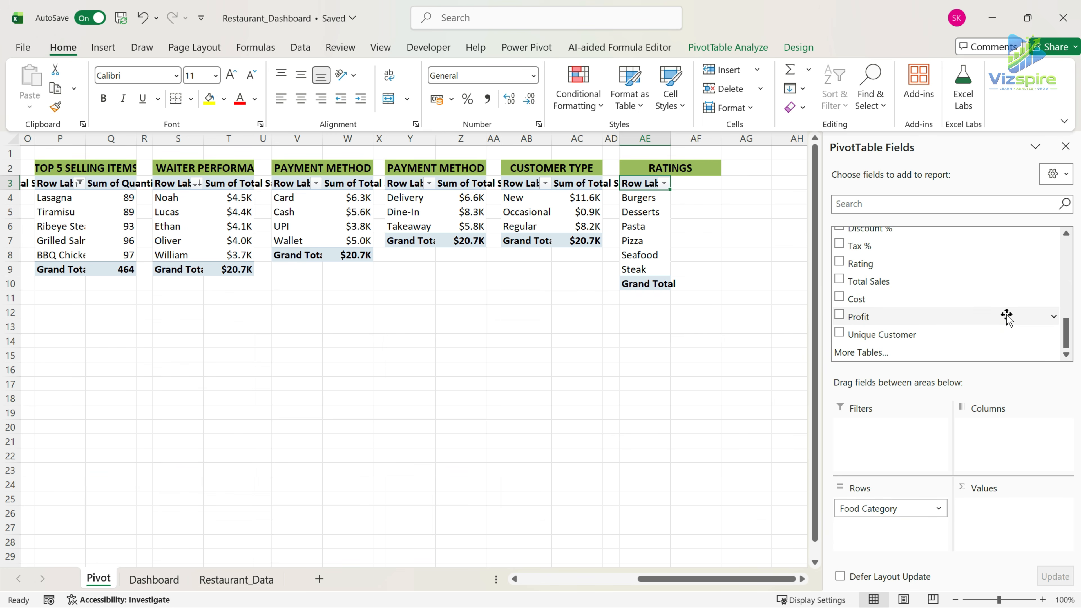
{"action": "left_click_drag", "start_coordinate": [877, 263], "coordinate": [1051, 543]}
Summarize the Rating values in the RATINGS PivotTable by Average.
{"action": "left_click", "coordinate": [1023, 507]}
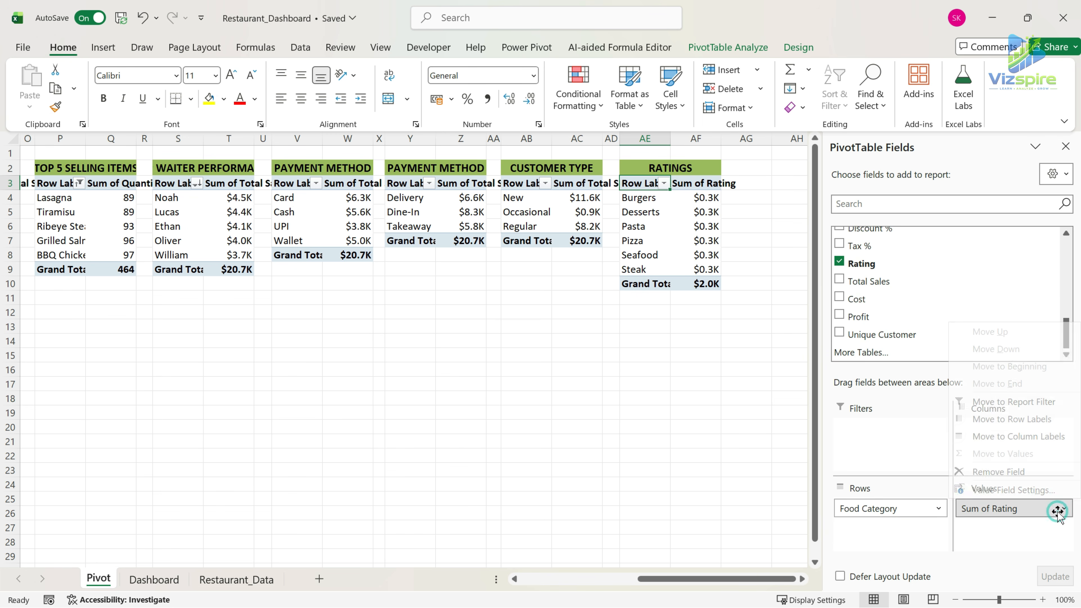
{"action": "left_click", "coordinate": [1025, 492]}
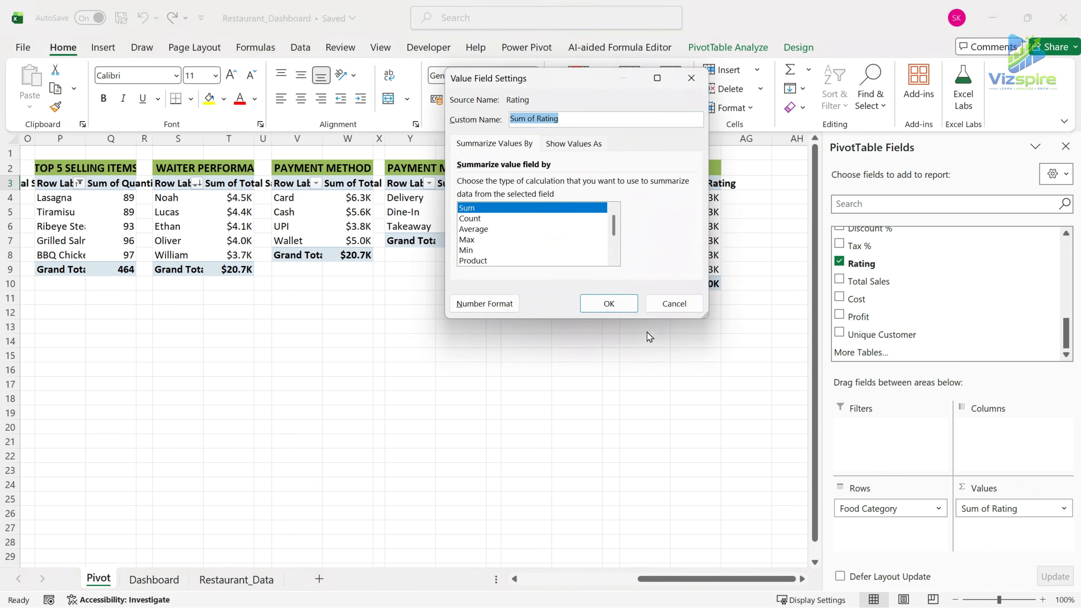
{"action": "left_click", "coordinate": [496, 230]}
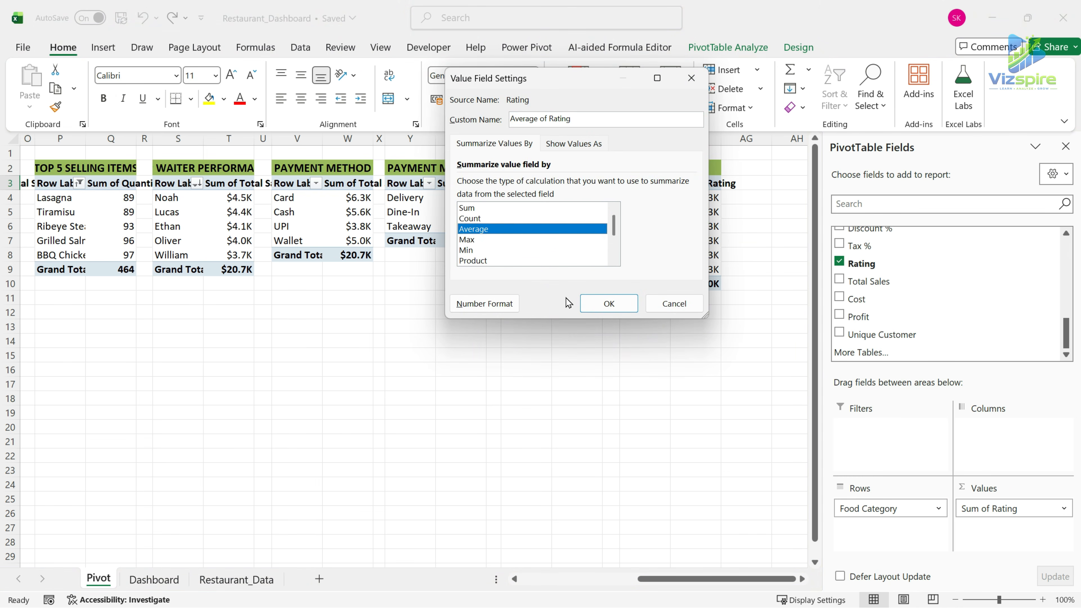
{"action": "left_click", "coordinate": [615, 309]}
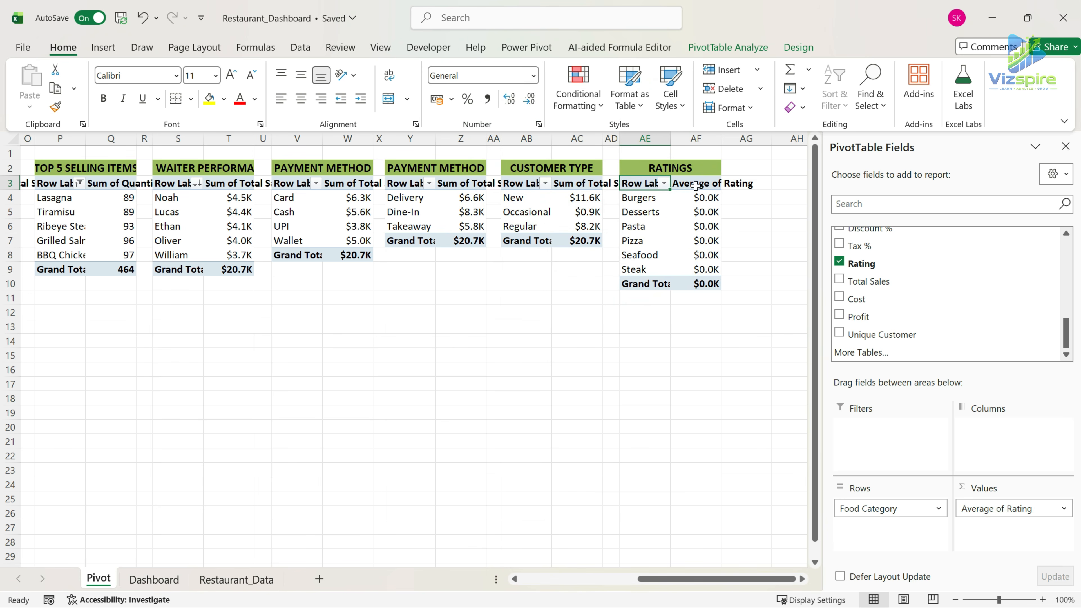
Format the average rating values, including the grand total, as plain numbers with two decimal places.
{"action": "left_click_drag", "start_coordinate": [707, 201], "coordinate": [707, 283]}
{"action": "left_click", "coordinate": [533, 75]}
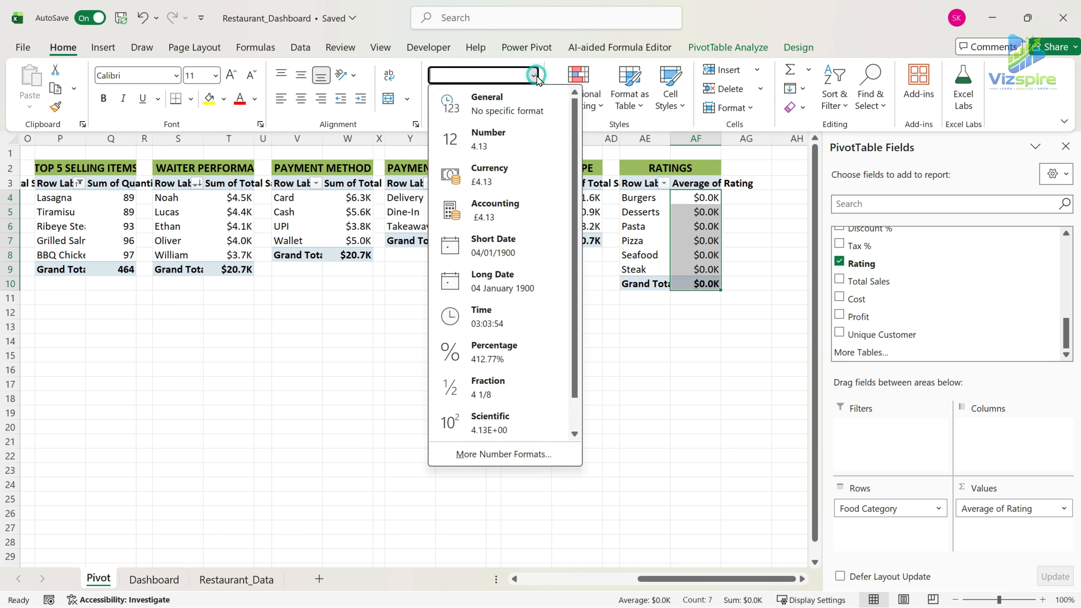
{"action": "left_click", "coordinate": [514, 108]}
{"action": "left_click", "coordinate": [531, 99]}
{"action": "left_click", "coordinate": [530, 100]}
{"action": "left_click", "coordinate": [531, 100]}
{"action": "left_click", "coordinate": [530, 100]}
Insert a 2-D clustered column PivotChart from the RATINGS PivotTable and hide all its field buttons.
{"action": "left_click", "coordinate": [640, 183]}
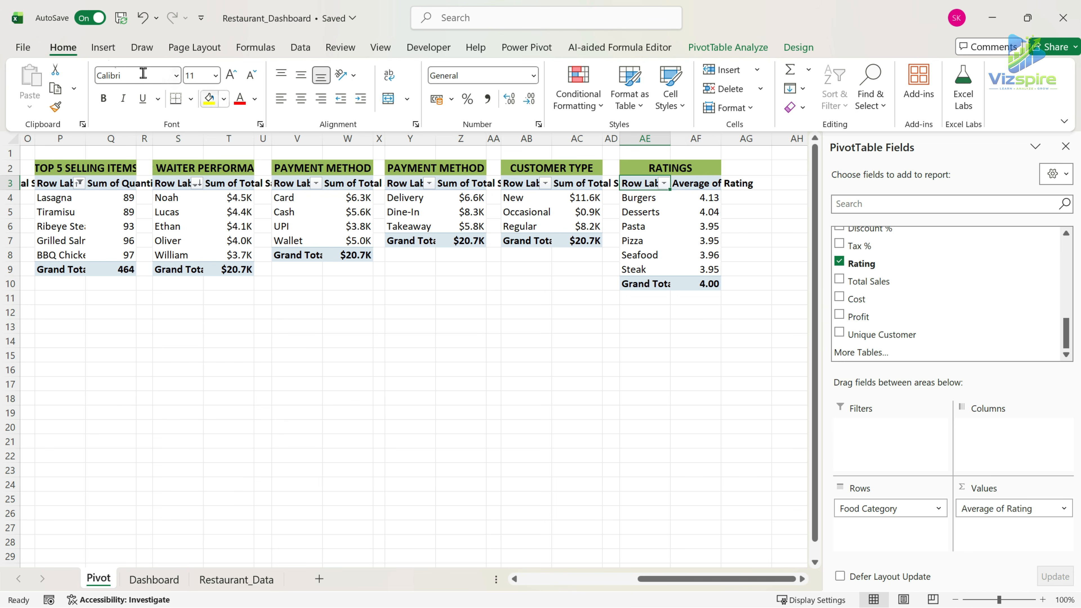
{"action": "left_click", "coordinate": [103, 47]}
{"action": "left_click", "coordinate": [469, 69]}
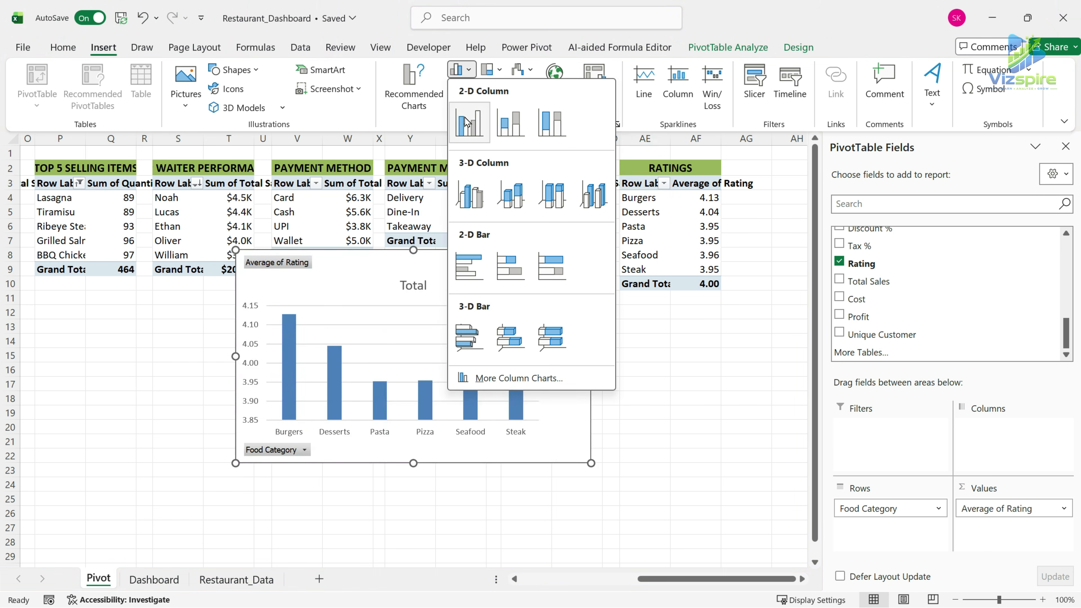
{"action": "left_click", "coordinate": [477, 119]}
{"action": "right_click", "coordinate": [285, 262]}
{"action": "left_click", "coordinate": [360, 427]}
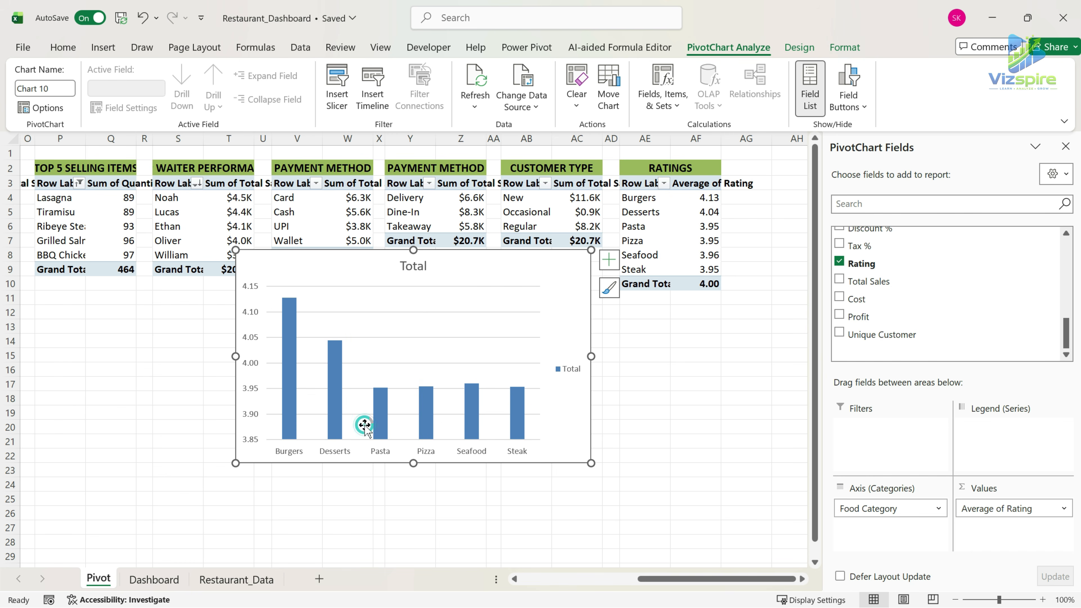
Remove the legend, title, gridlines and vertical axis from the ratings chart.
{"action": "left_click", "coordinate": [553, 375]}
{"action": "key", "text": "Delete"}
{"action": "key", "text": "Delete"}
{"action": "key", "text": "Delete"}
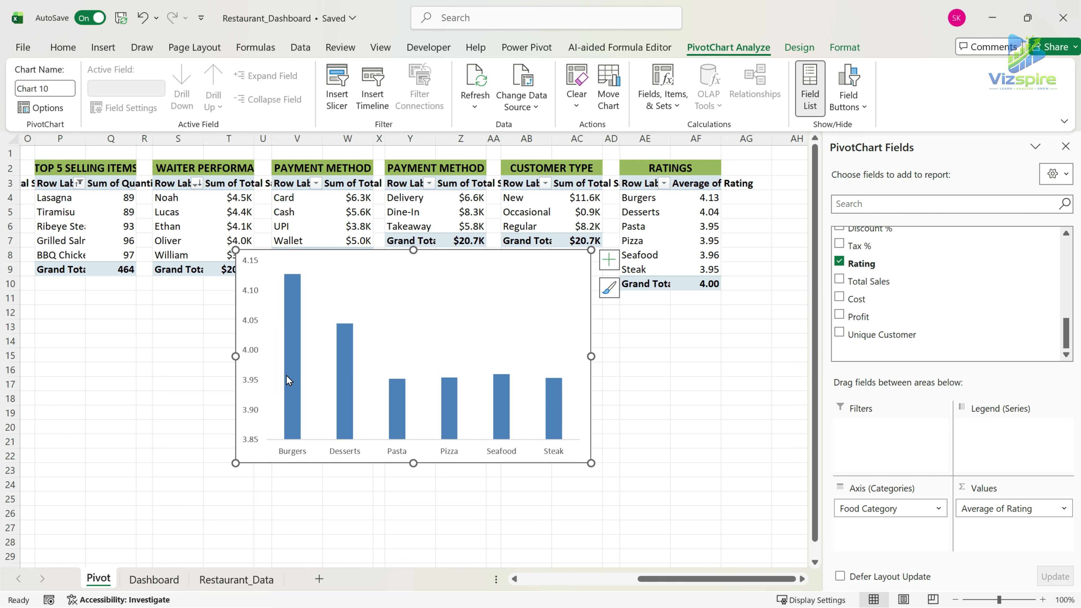
{"action": "left_click", "coordinate": [248, 310]}
{"action": "key", "text": "Delete"}
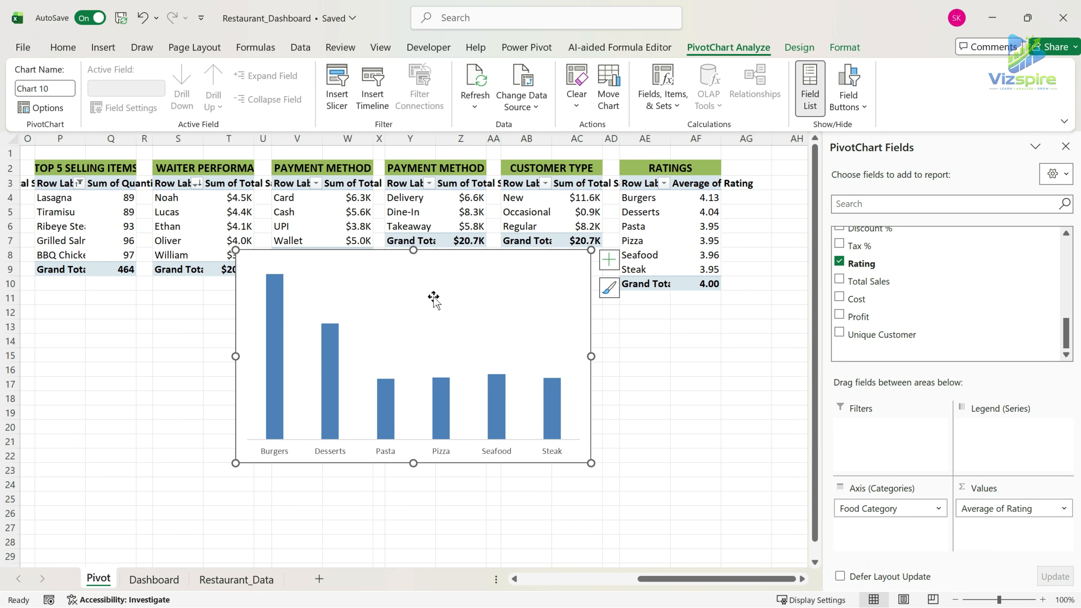
Move the ratings column chart from the Pivot sheet to the Dashboard sheet.
{"action": "left_click", "coordinate": [434, 300]}
{"action": "key", "text": "ctrl+x"}
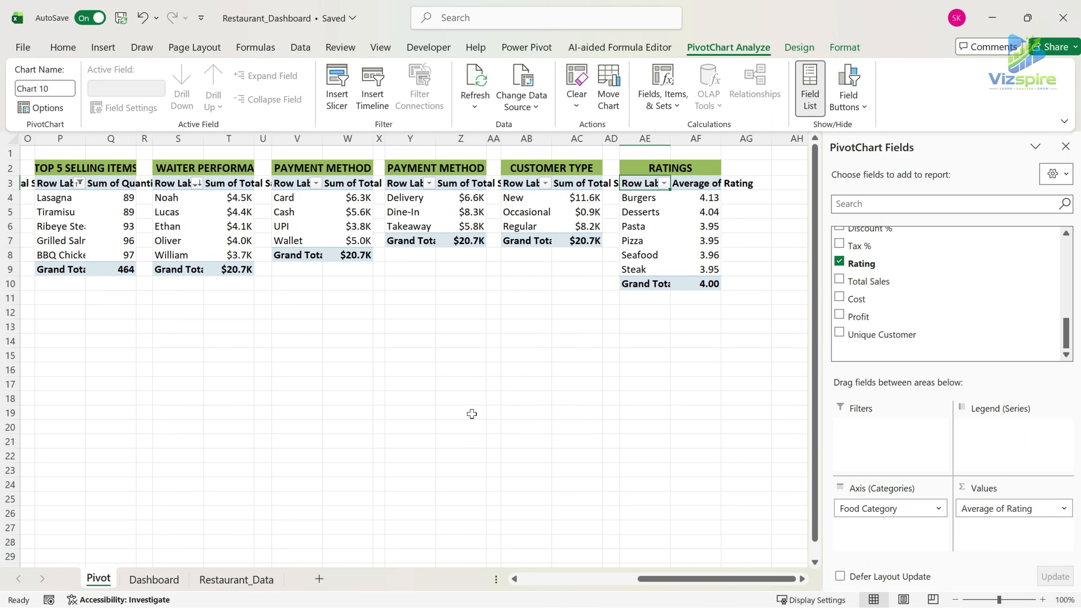
{"action": "left_click", "coordinate": [154, 579]}
{"action": "key", "text": "ctrl+v"}
{"action": "scroll", "coordinate": [714, 445], "scroll_direction": "right", "scroll_amount": 2}
{"action": "key", "text": "ctrl+v"}
Set the gap width of the ratings chart's columns to 100%.
{"action": "right_click", "coordinate": [485, 268]}
{"action": "left_click", "coordinate": [565, 495]}
{"action": "left_click", "coordinate": [1030, 348]}
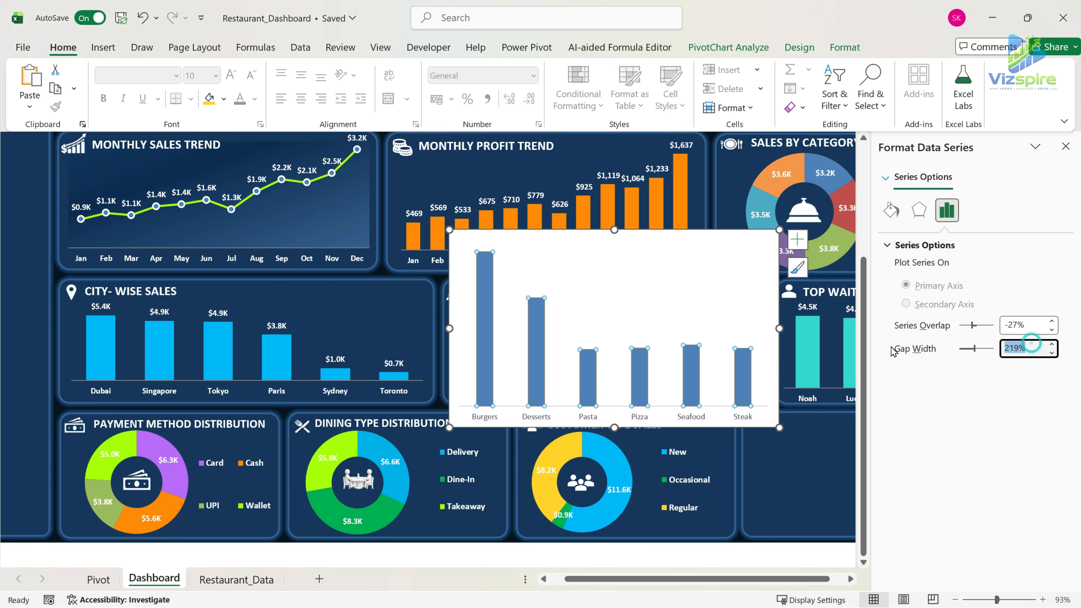
{"action": "key", "text": "Return"}
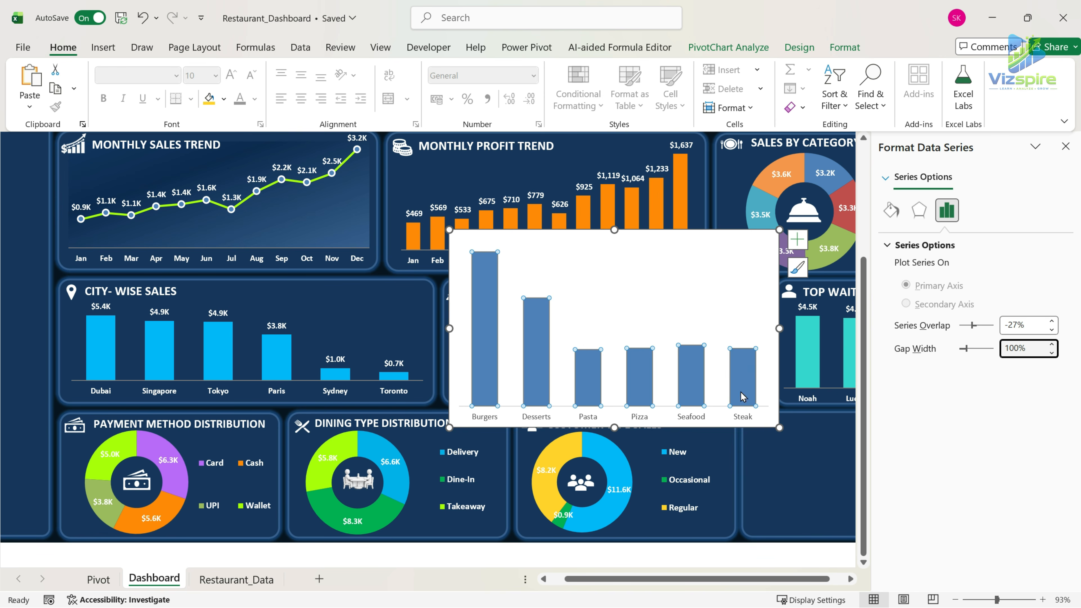
Color the ratings chart's category axis labels white and select the chart area.
{"action": "left_click", "coordinate": [723, 400]}
{"action": "left_click", "coordinate": [720, 415]}
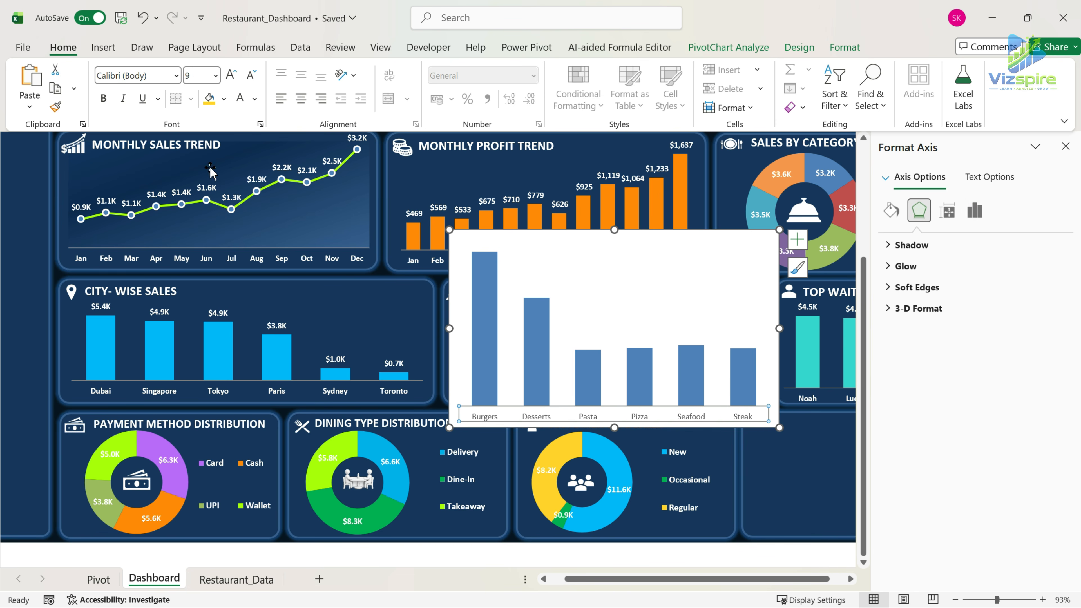
{"action": "left_click", "coordinate": [241, 102]}
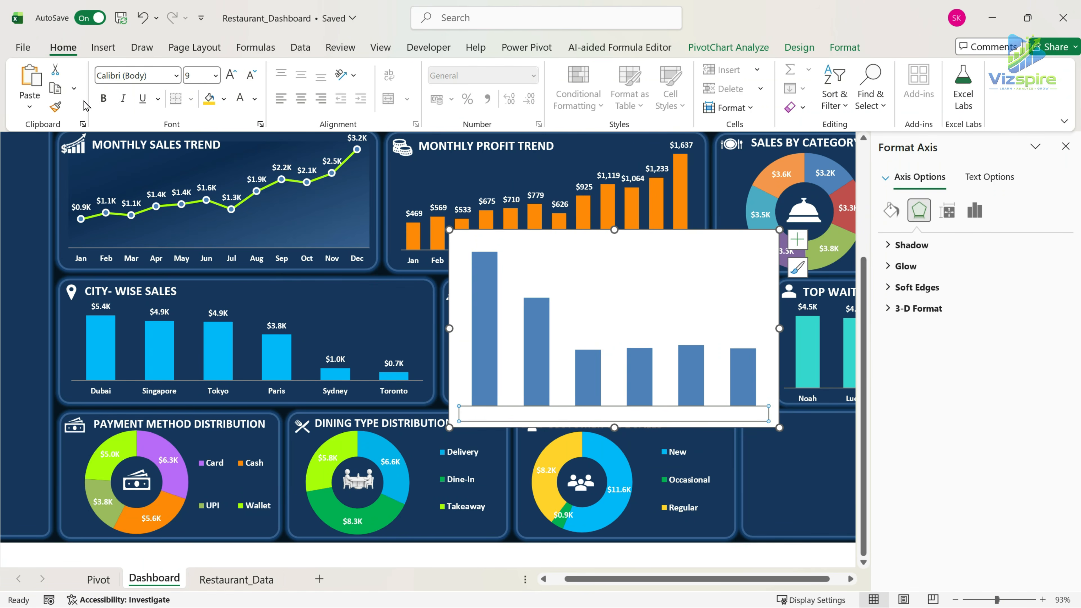
{"action": "left_click", "coordinate": [675, 283]}
{"action": "left_click", "coordinate": [717, 236]}
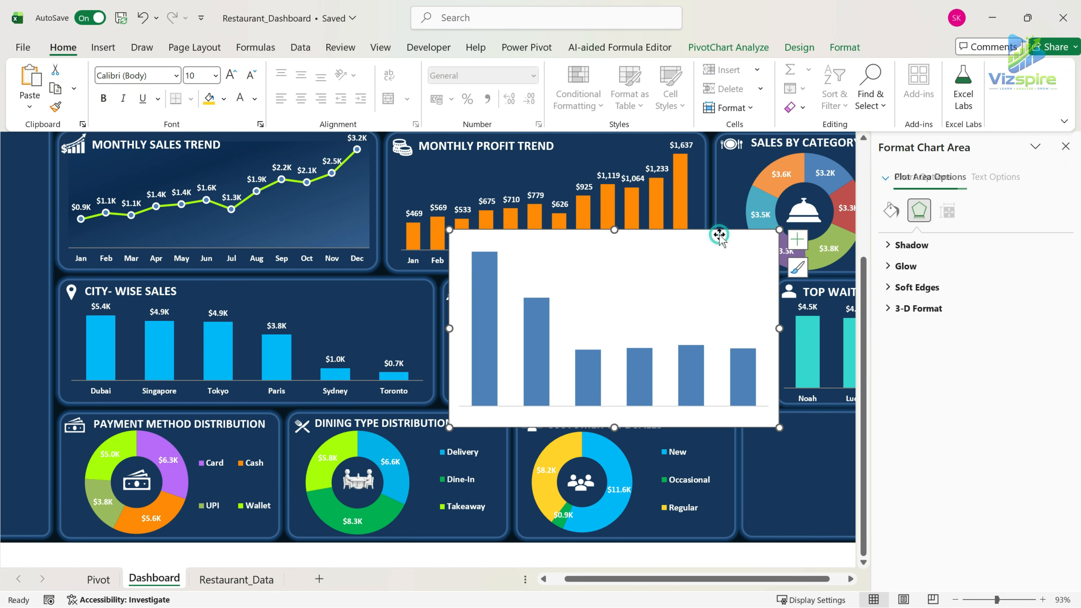
Remove the background fill from the ratings column chart.
{"action": "left_click", "coordinate": [842, 47]}
{"action": "left_click", "coordinate": [445, 70]}
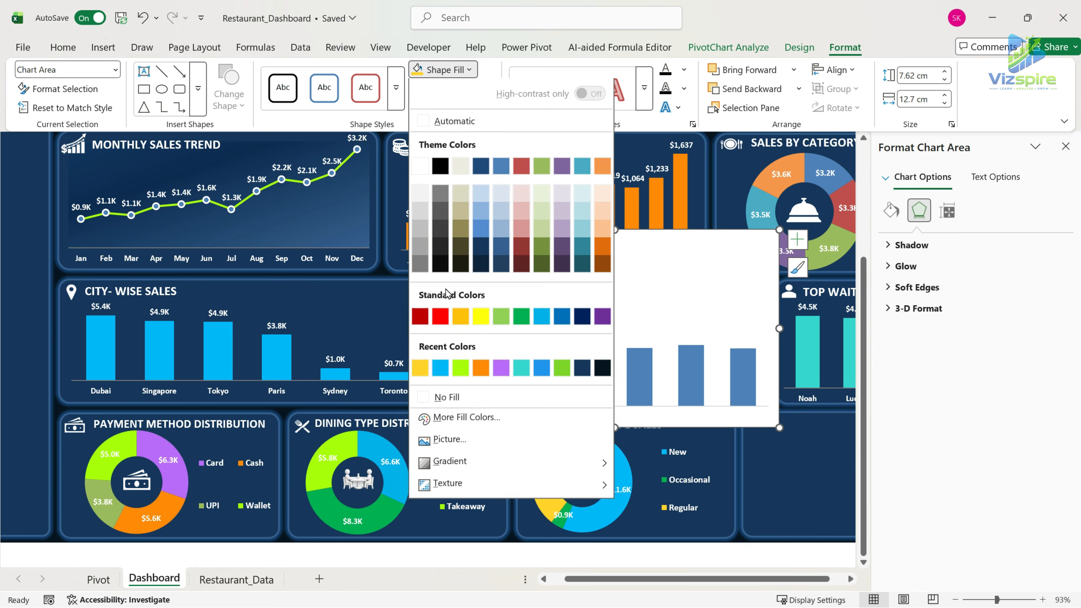
{"action": "left_click", "coordinate": [428, 402]}
{"action": "left_click", "coordinate": [593, 369]}
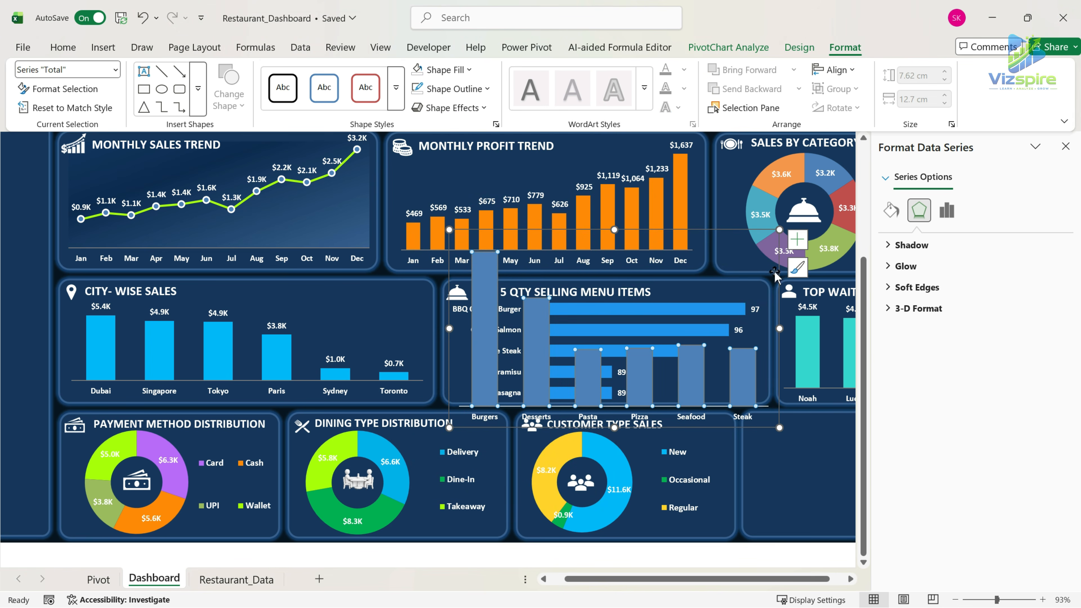
Add data labels to the ratings chart's columns and format them as bold white text.
{"action": "left_click", "coordinate": [797, 240]}
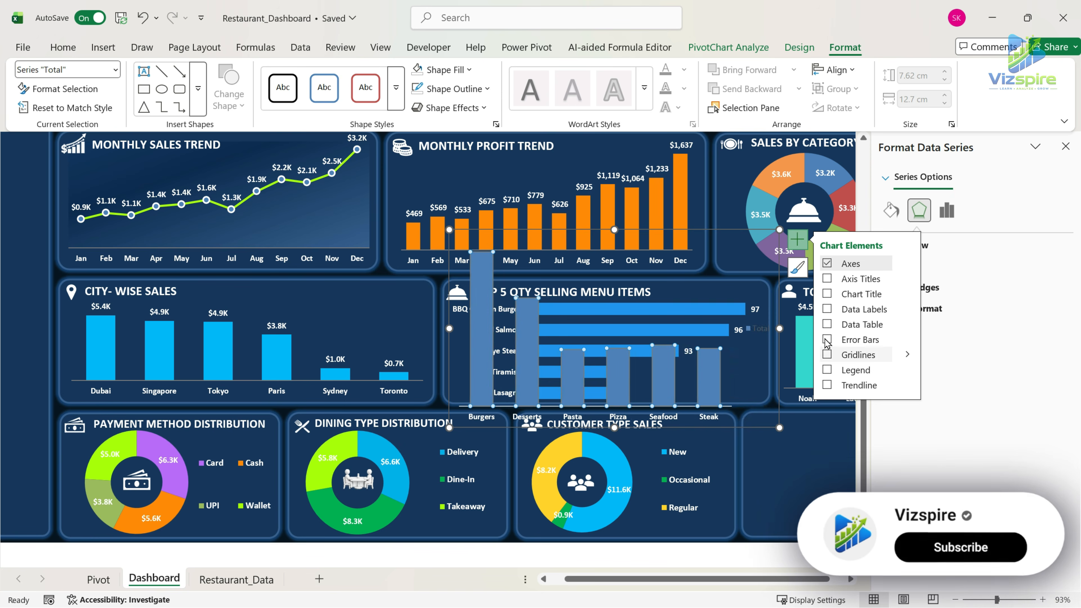
{"action": "left_click", "coordinate": [827, 325]}
{"action": "left_click", "coordinate": [827, 325]}
{"action": "left_click", "coordinate": [827, 309]}
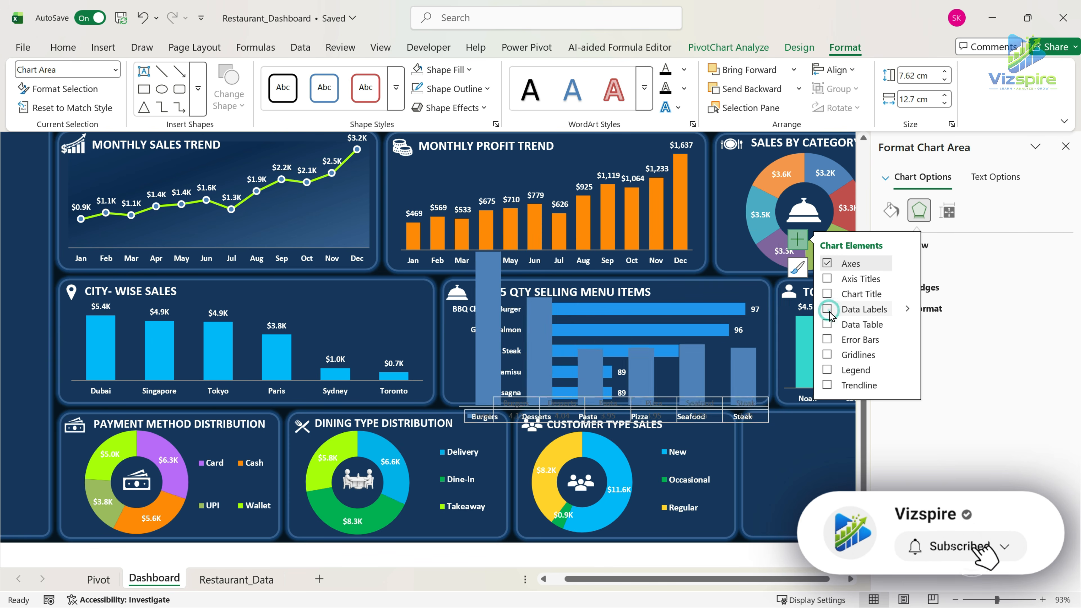
{"action": "left_click", "coordinate": [63, 46]}
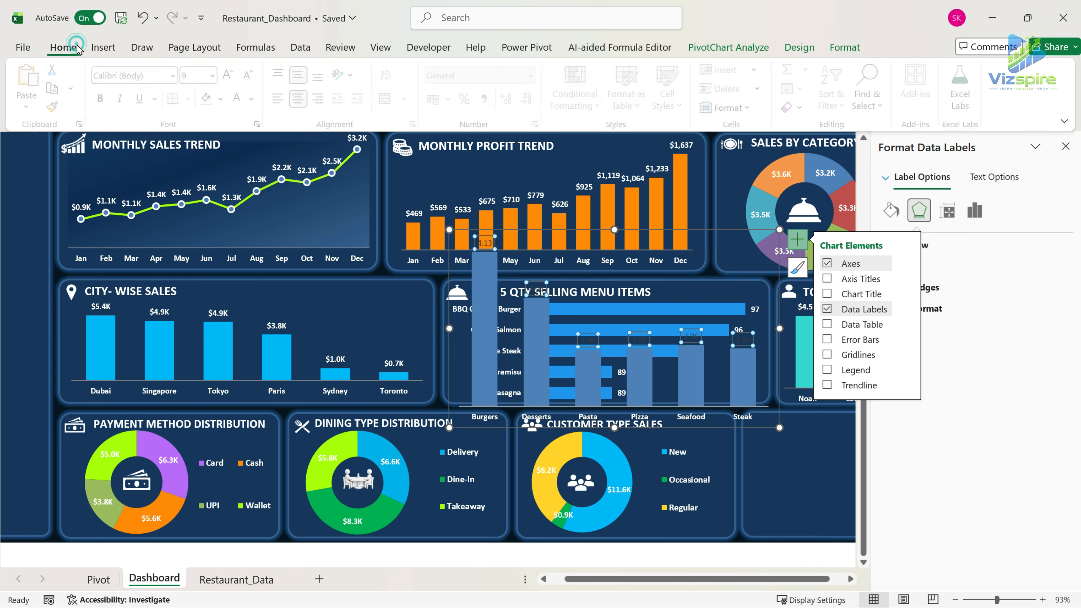
{"action": "left_click", "coordinate": [104, 98]}
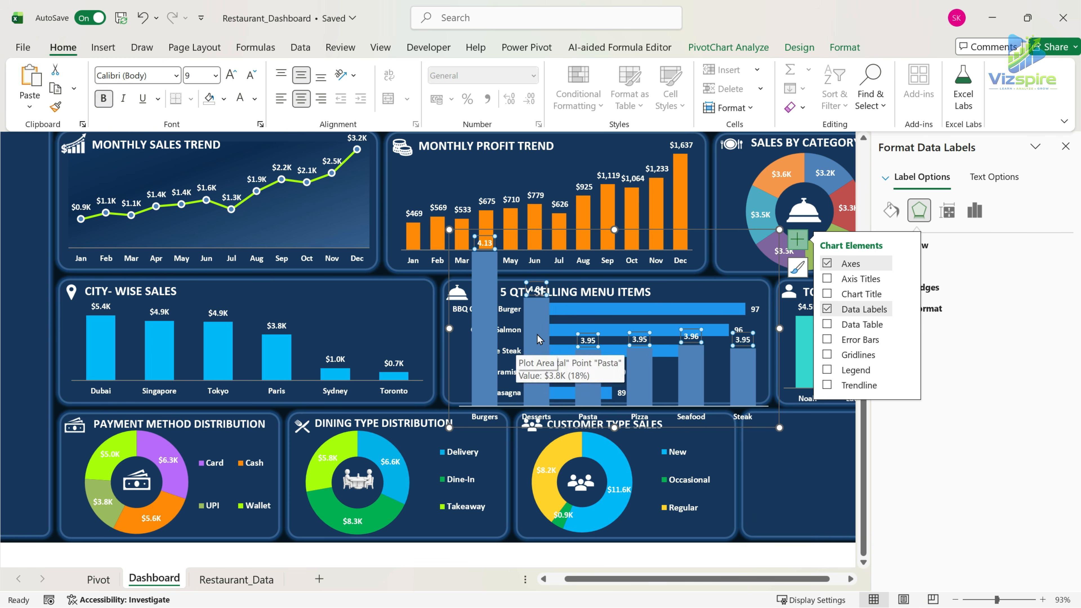
Recolor all columns of the ratings chart golden yellow.
{"action": "left_click", "coordinate": [485, 310]}
{"action": "right_click", "coordinate": [493, 309]}
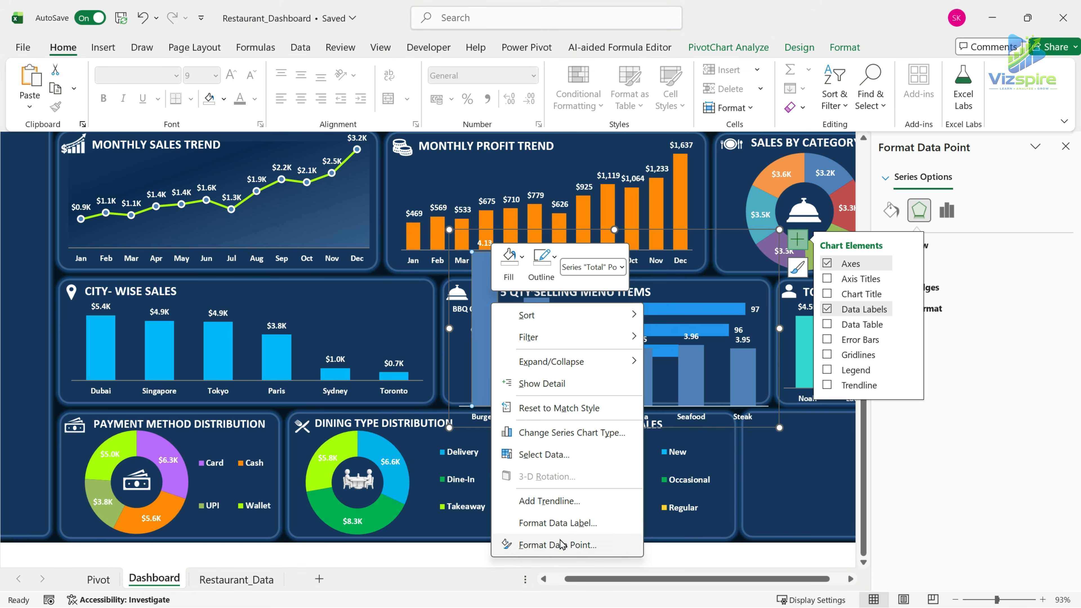
{"action": "left_click", "coordinate": [737, 360]}
{"action": "left_click", "coordinate": [760, 445]}
{"action": "left_click", "coordinate": [754, 380]}
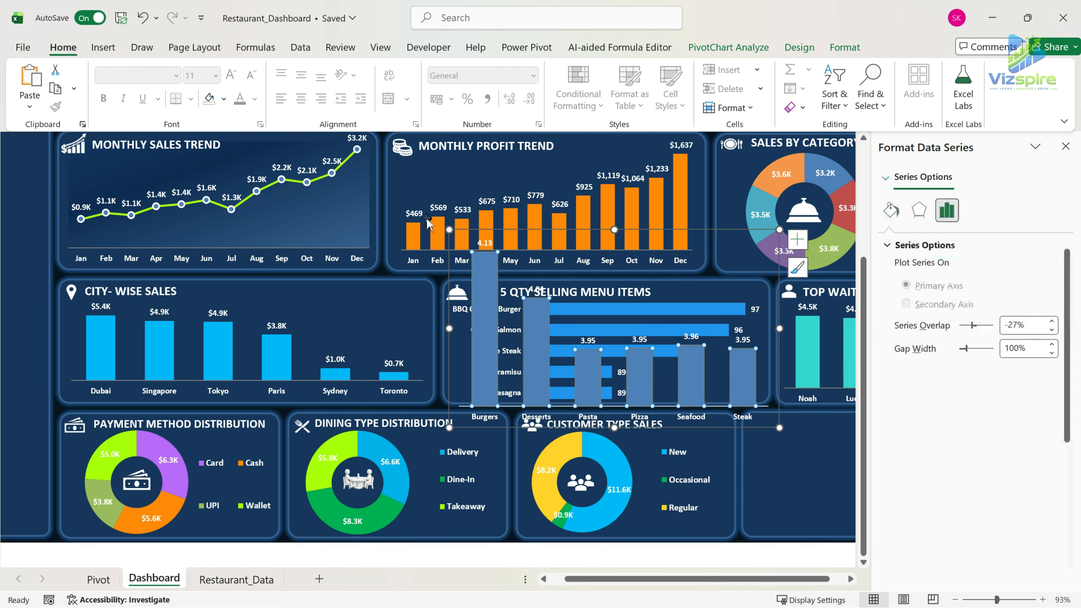
{"action": "left_click", "coordinate": [224, 99]}
{"action": "left_click", "coordinate": [212, 399]}
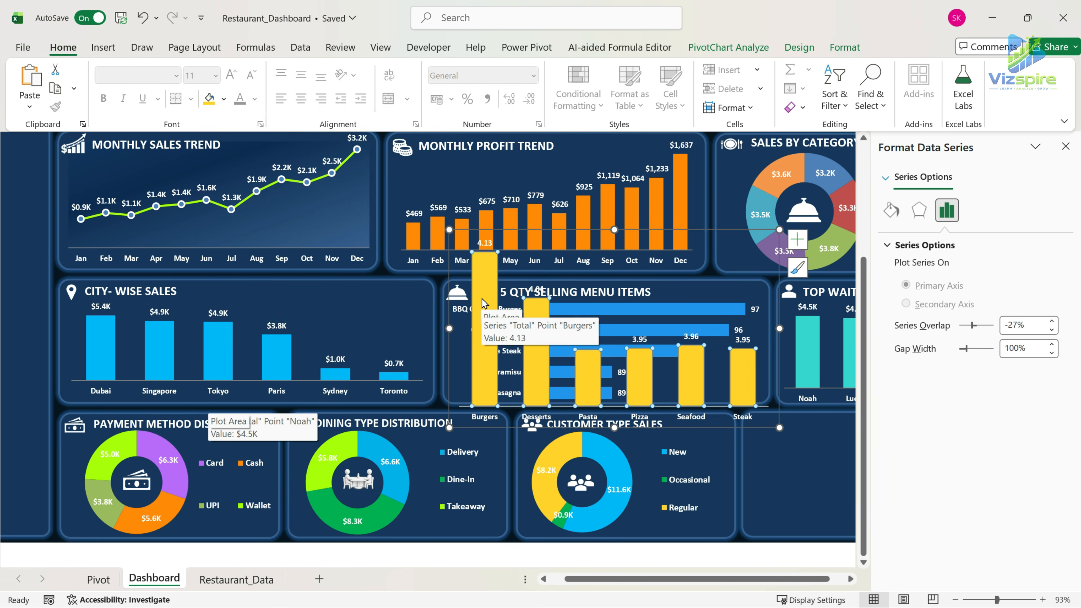
Move the ratings chart into the empty panel below the top waiters chart, shrink it to about 6.06 by 10.94 cm, and remove its outline.
{"action": "left_click", "coordinate": [1066, 147]}
{"action": "left_click_drag", "start_coordinate": [772, 427], "coordinate": [889, 475]}
{"action": "left_click", "coordinate": [874, 504]}
{"action": "left_click", "coordinate": [845, 47]}
{"action": "left_click", "coordinate": [439, 92]}
{"action": "left_click_drag", "start_coordinate": [792, 363], "coordinate": [932, 426]}
Restyle the ratings chart's category axis line and reduce the chart's height to about 4.75 cm to fit its panel.
{"action": "left_click", "coordinate": [908, 527]}
{"action": "left_click", "coordinate": [440, 91]}
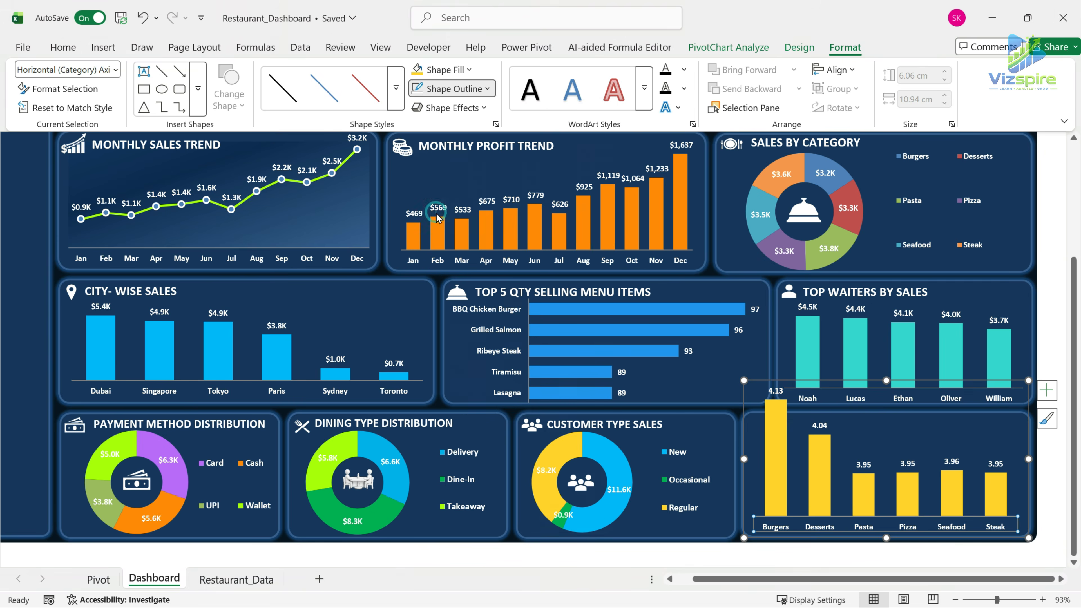
{"action": "left_click_drag", "start_coordinate": [886, 380], "coordinate": [887, 415]}
{"action": "left_click", "coordinate": [887, 433]}
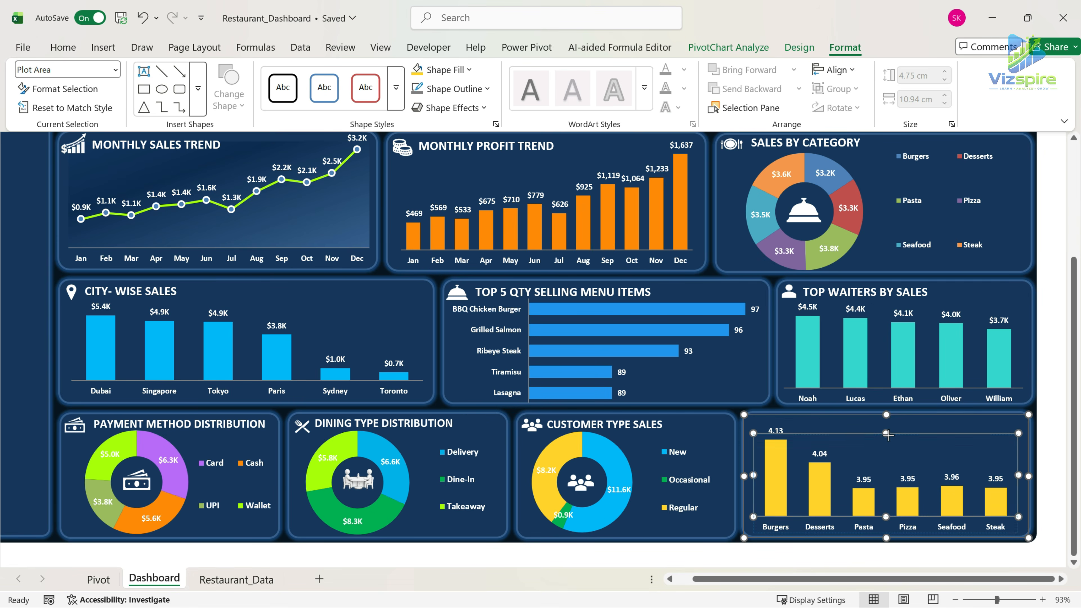
Copy the white star icon from the other application and place it in the ratings panel's heading corner.
{"action": "left_click", "coordinate": [884, 545]}
{"action": "key", "text": "alt+Tab"}
{"action": "key", "text": "alt+Tab"}
{"action": "left_click", "coordinate": [929, 422]}
{"action": "key", "text": "ctrl+v"}
{"action": "key", "text": "alt+Tab"}
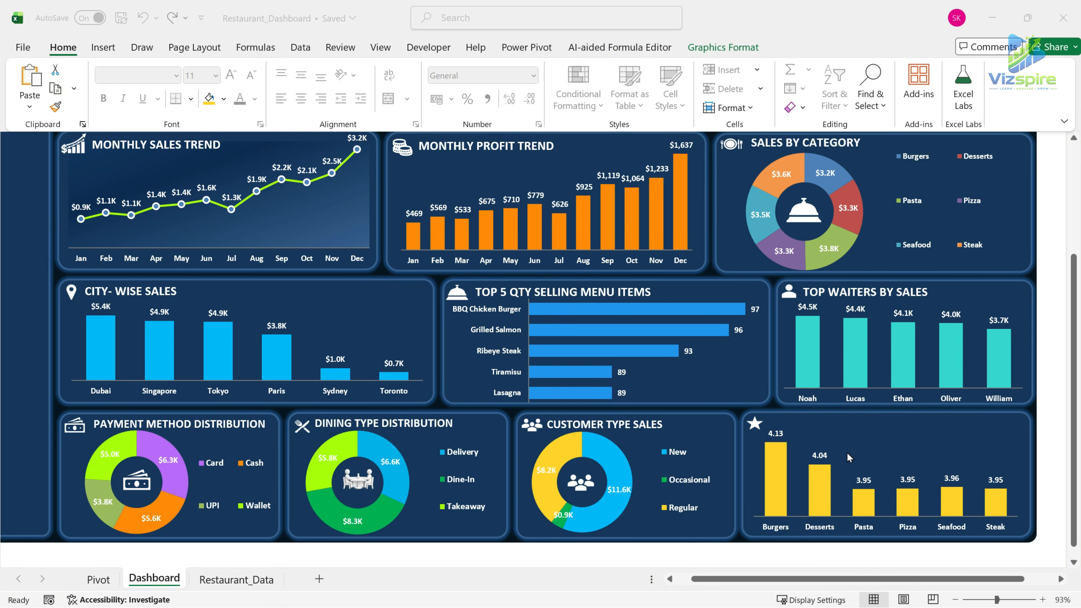
Duplicate the customer type sales title onto the ratings panel and change its text to "AVG RATING BY CATEGORY".
{"action": "left_click", "coordinate": [631, 425]}
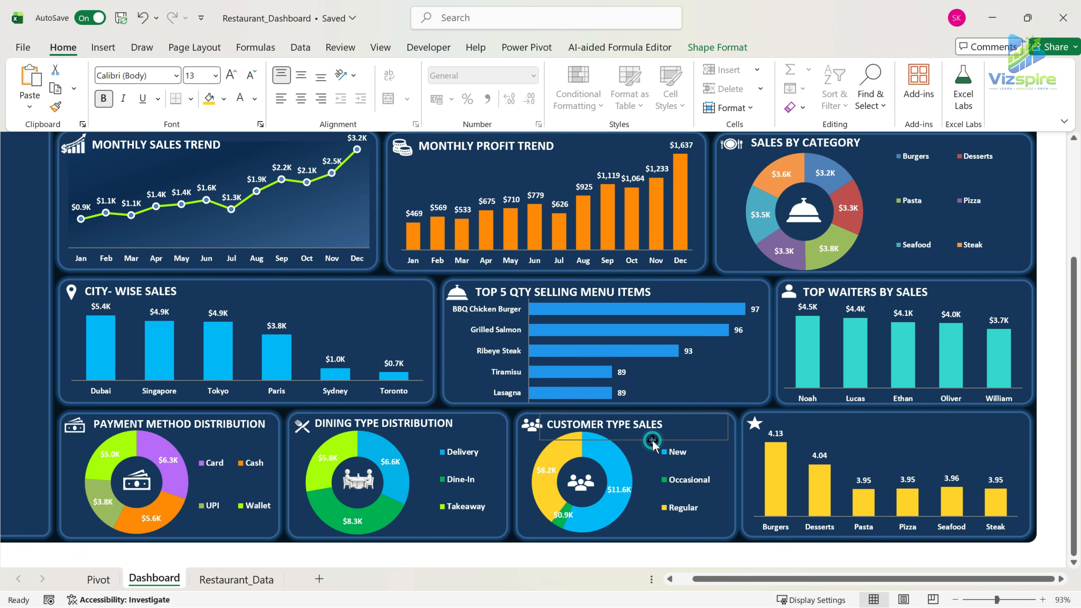
{"action": "left_click_drag", "start_coordinate": [652, 441], "coordinate": [906, 443]}
{"action": "left_click_drag", "start_coordinate": [709, 439], "coordinate": [887, 433]}
{"action": "left_click", "coordinate": [814, 421]}
{"action": "left_click", "coordinate": [876, 558]}
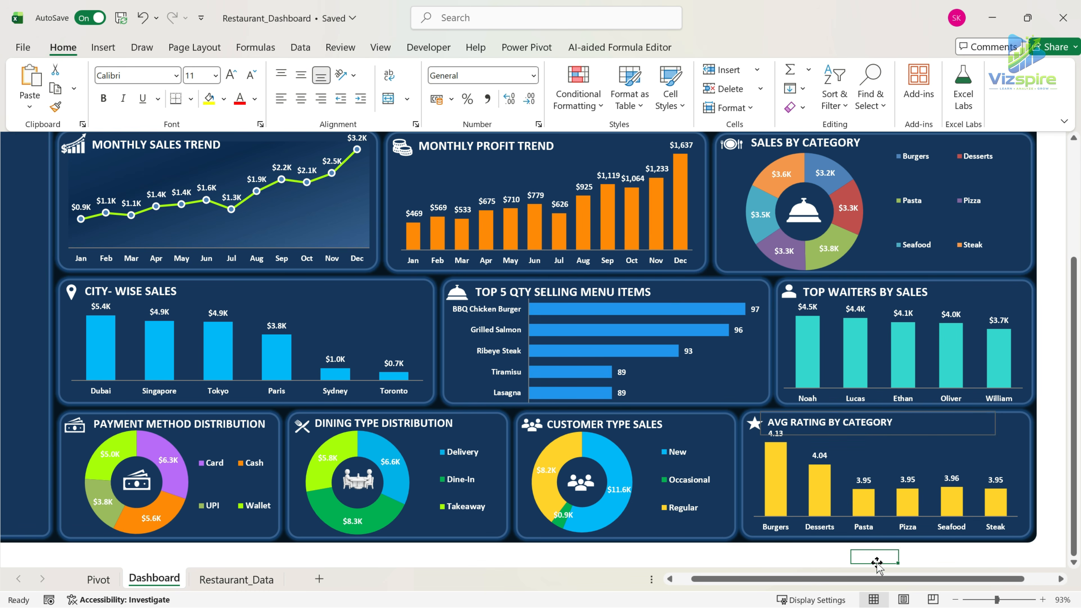
Switch to full-screen mode and review the whole dashboard from its header down to the bottom charts.
{"action": "left_click_drag", "start_coordinate": [978, 578], "coordinate": [963, 578]}
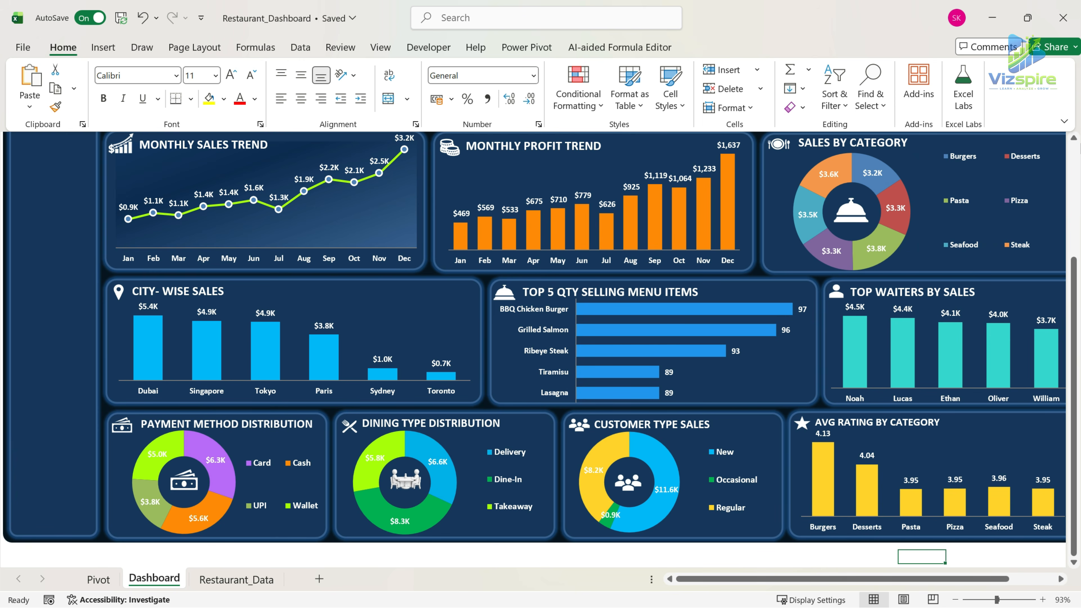
{"action": "left_click", "coordinate": [1065, 122]}
{"action": "left_click", "coordinate": [1036, 163]}
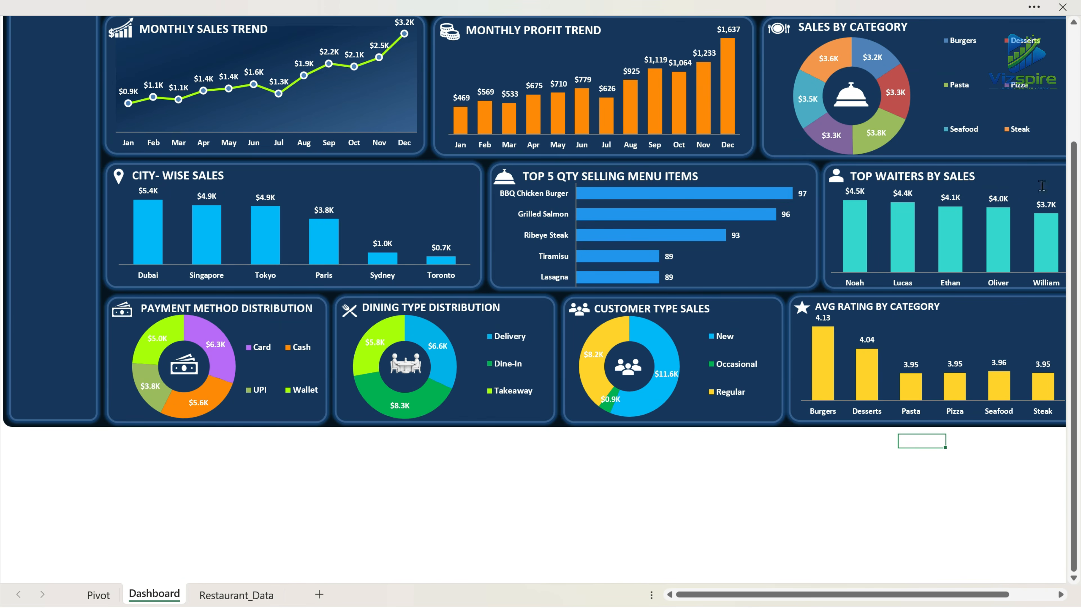
{"action": "scroll", "coordinate": [972, 463], "scroll_direction": "up", "scroll_amount": 5}
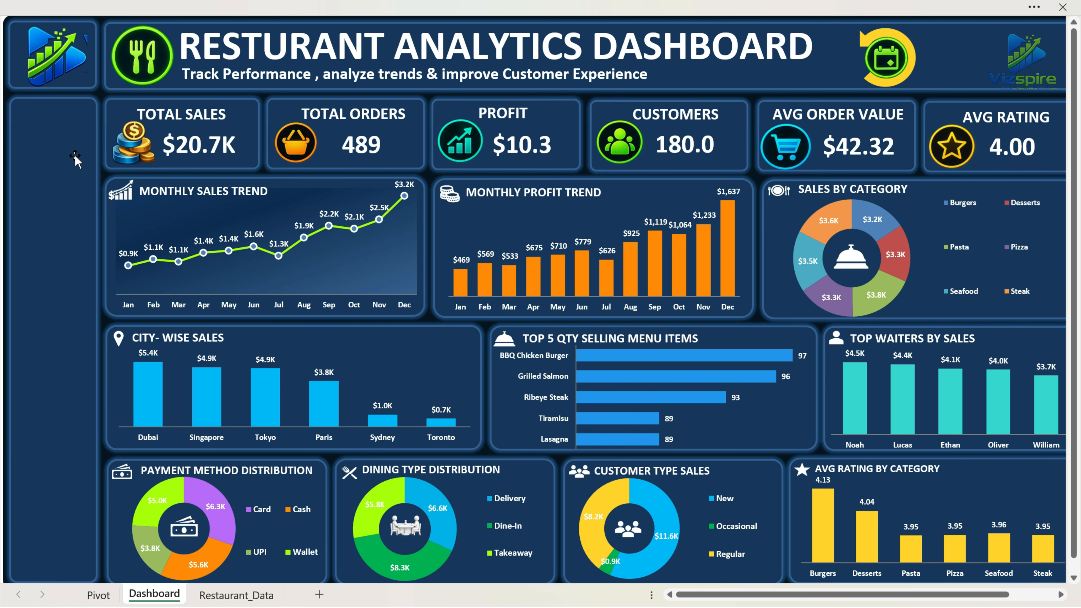
Go to the Pivot sheet and restore the permanently visible ribbon.
{"action": "left_click", "coordinate": [100, 595]}
{"action": "left_click", "coordinate": [524, 69]}
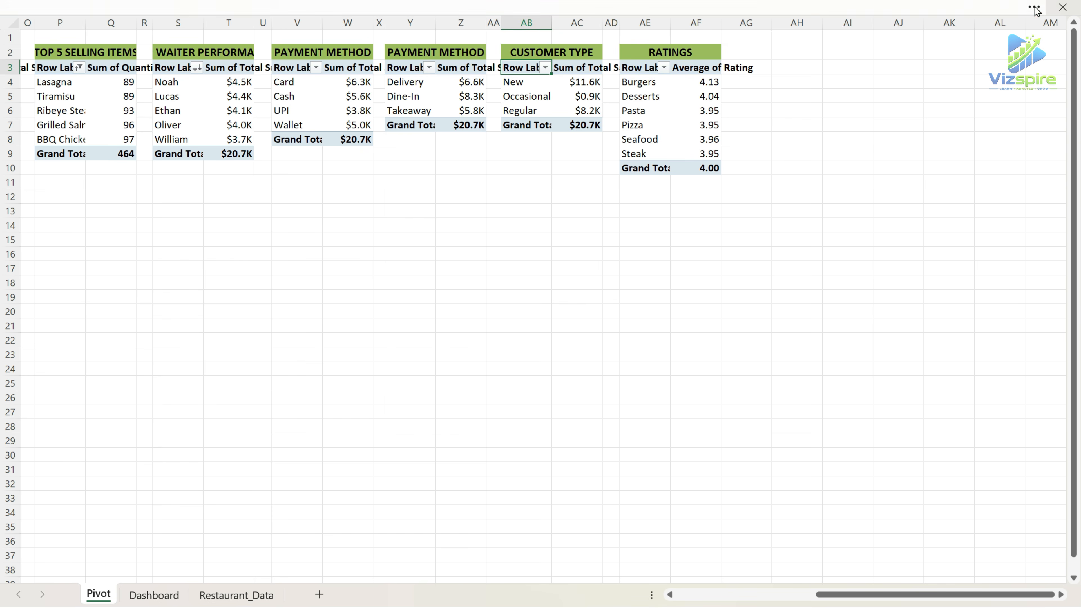
{"action": "left_click", "coordinate": [1034, 7]}
{"action": "left_click", "coordinate": [1065, 121]}
{"action": "left_click", "coordinate": [1028, 207]}
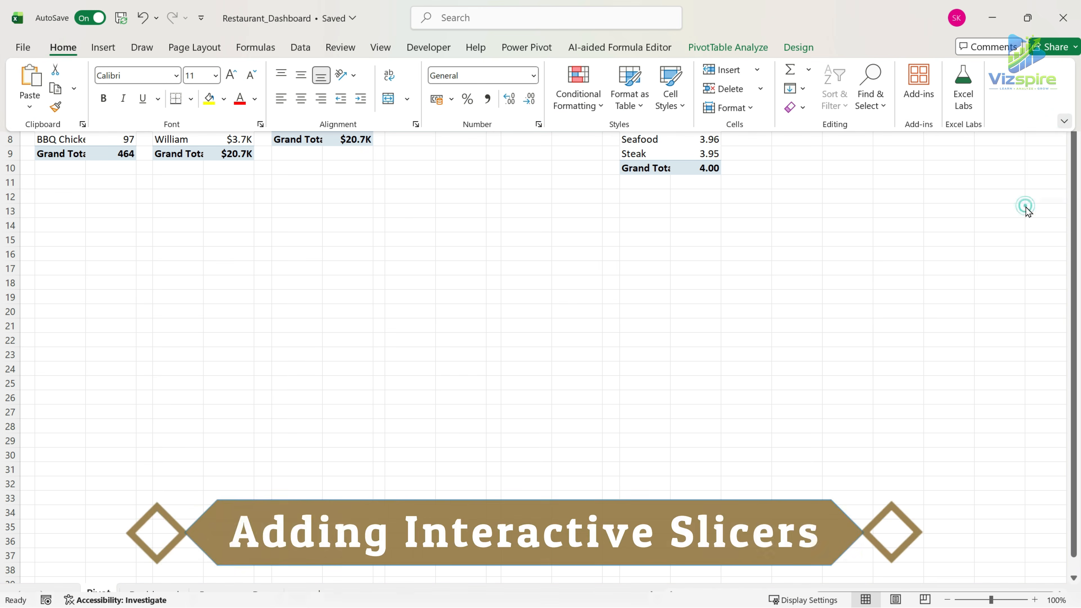
Insert Month, City and Dining Type slicers for the ratings PivotTable.
{"action": "left_click", "coordinate": [340, 169]}
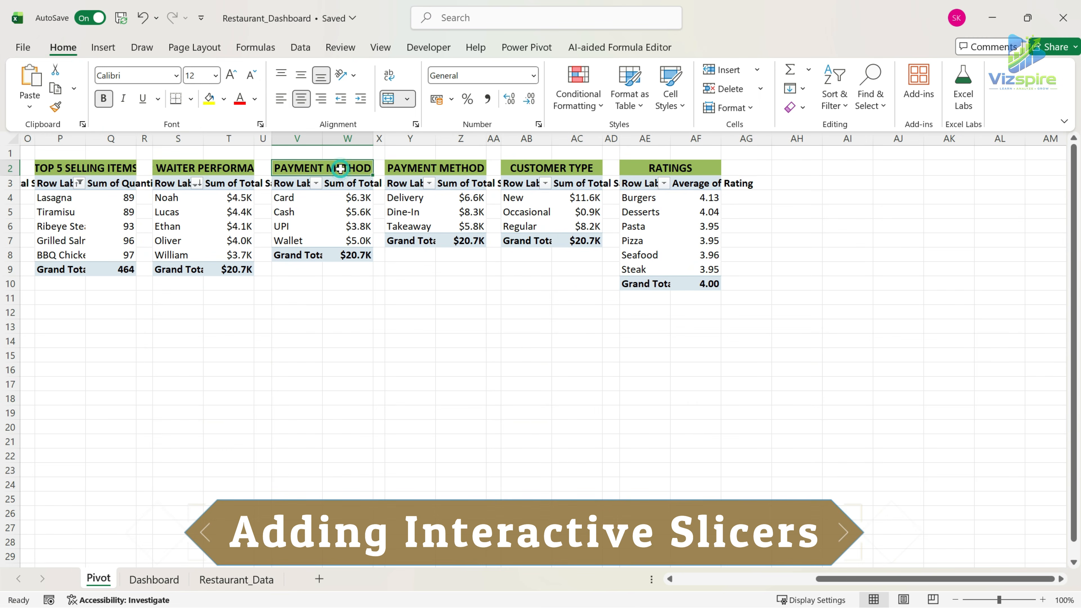
{"action": "left_click", "coordinate": [102, 49]}
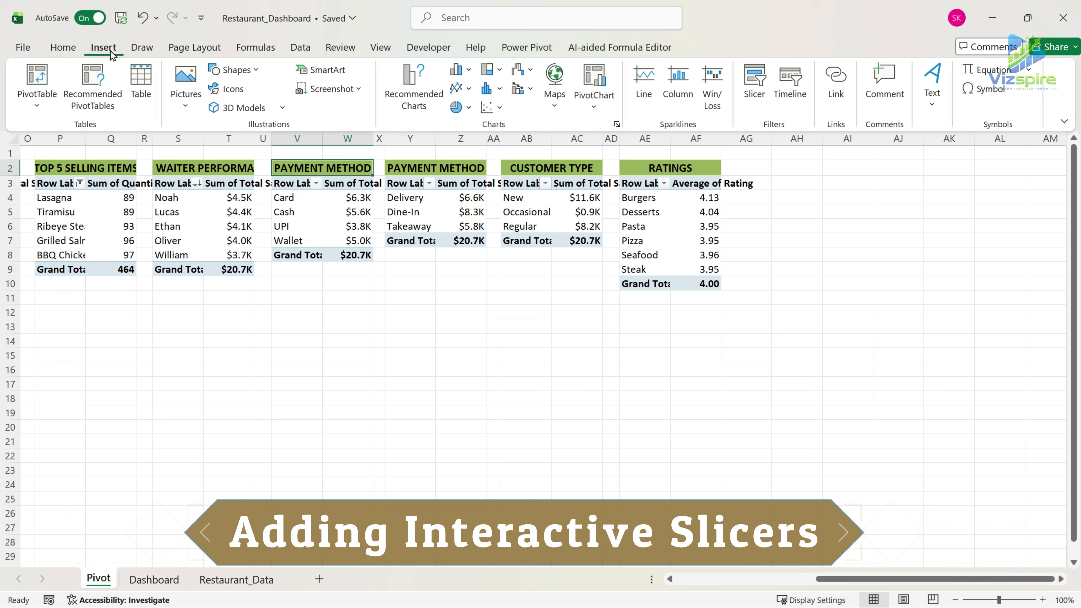
{"action": "left_click", "coordinate": [756, 79]}
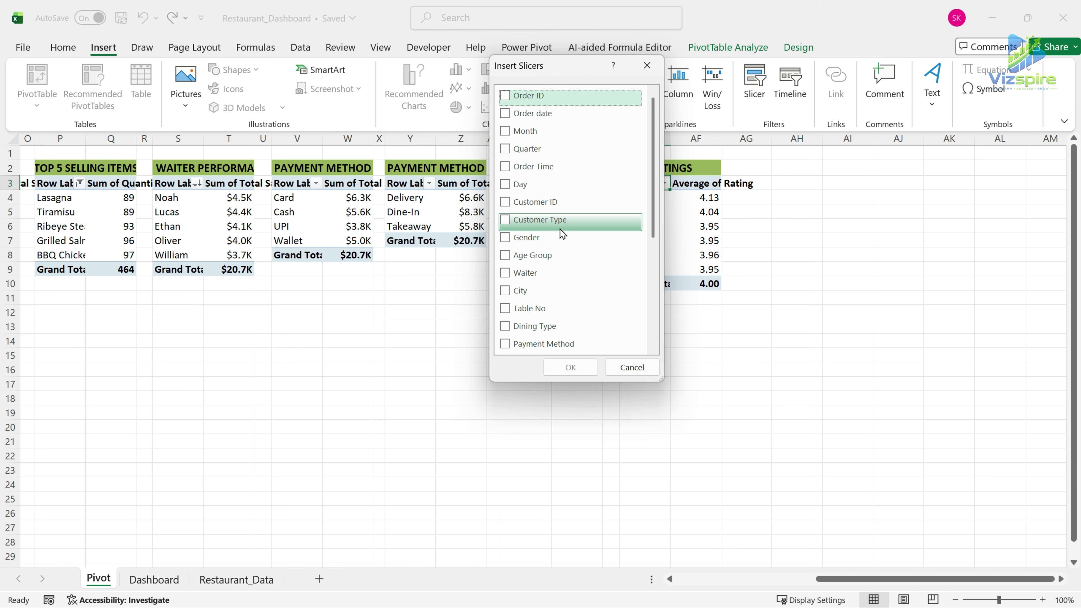
{"action": "left_click", "coordinate": [504, 132]}
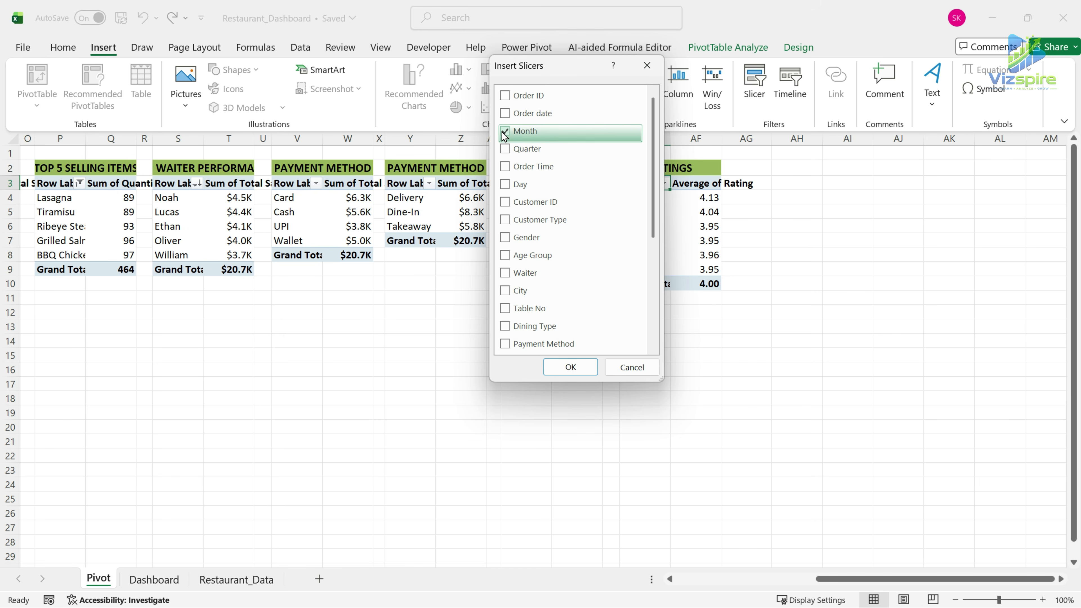
{"action": "left_click", "coordinate": [506, 292]}
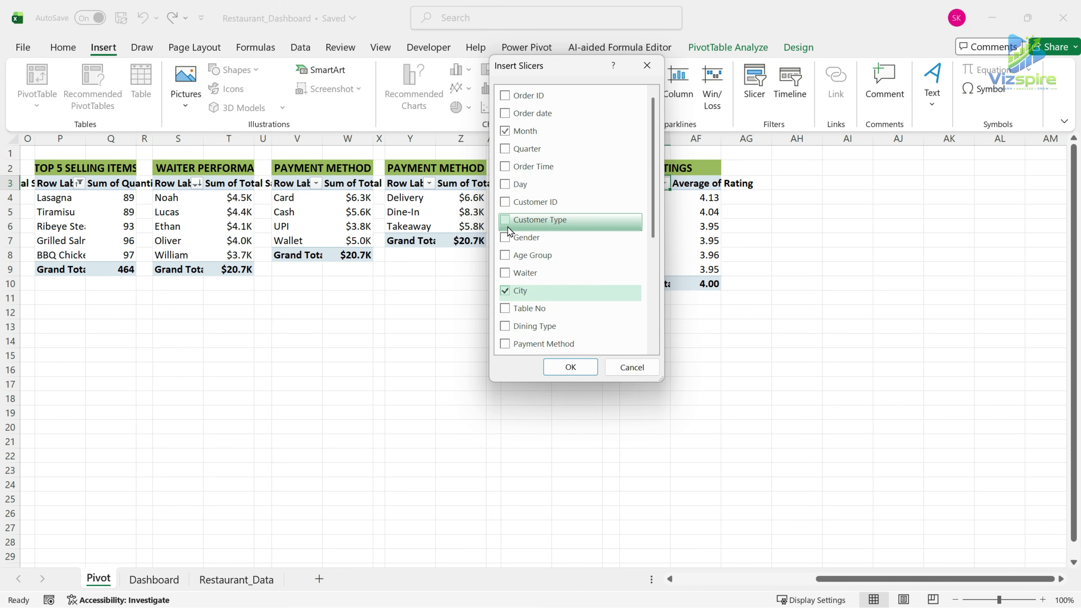
{"action": "left_click", "coordinate": [505, 327]}
{"action": "left_click", "coordinate": [570, 369]}
Move the Month, City and Dining Type slicers together from the Pivot sheet to the Dashboard sheet.
{"action": "left_click", "coordinate": [494, 234]}
{"action": "left_click", "coordinate": [521, 266], "text": "ctrl"}
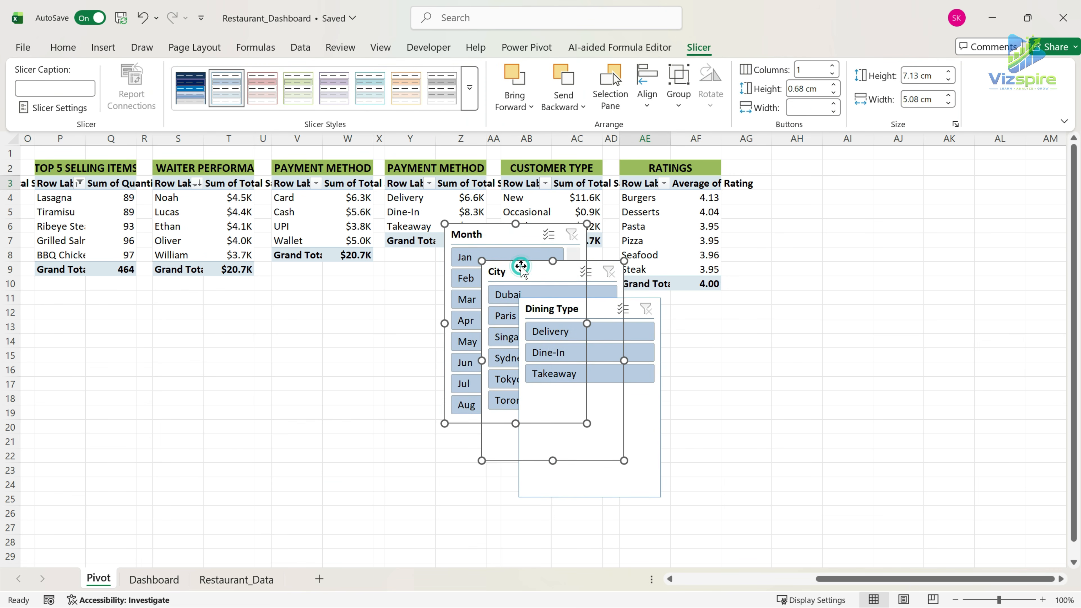
{"action": "left_click", "coordinate": [597, 305], "text": "ctrl"}
{"action": "key", "text": "Delete"}
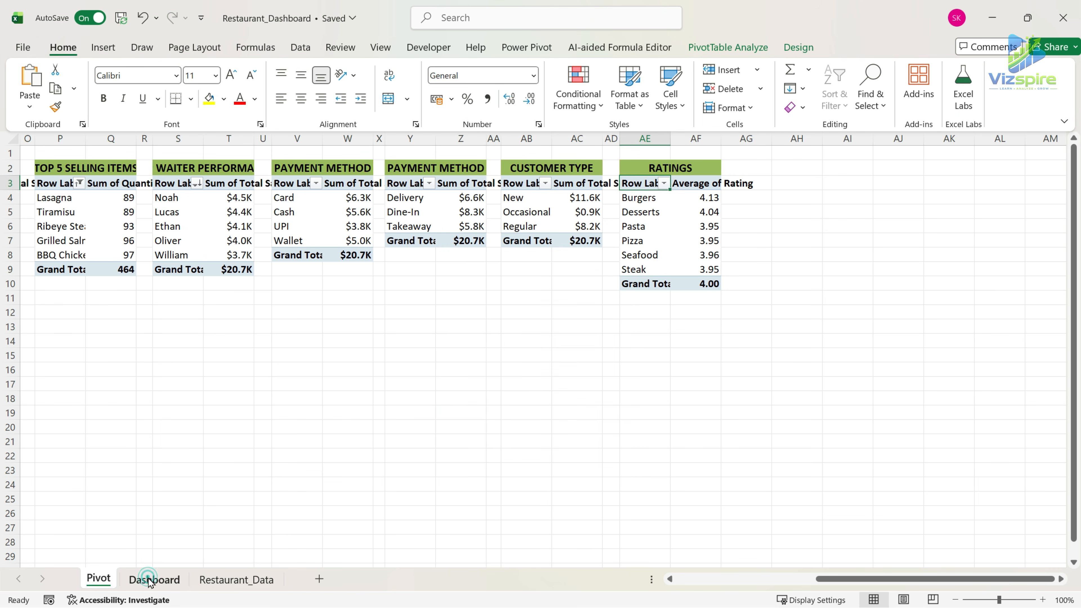
{"action": "left_click", "coordinate": [148, 581]}
{"action": "left_click", "coordinate": [80, 272]}
{"action": "key", "text": "ctrl+v"}
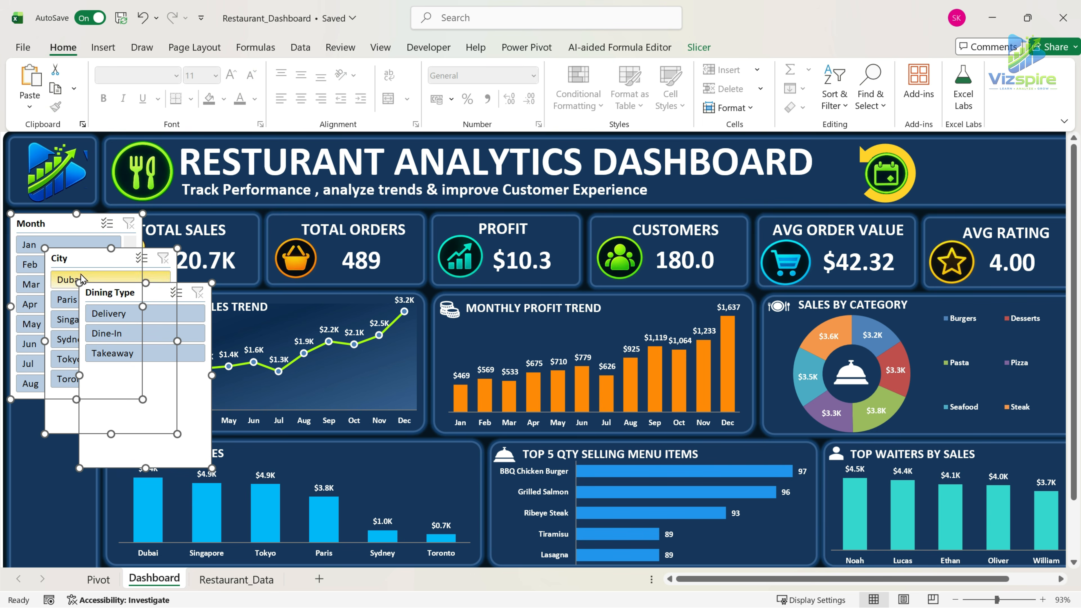
Apply the custom dark blue slicer style to all three slicers.
{"action": "left_click", "coordinate": [690, 48]}
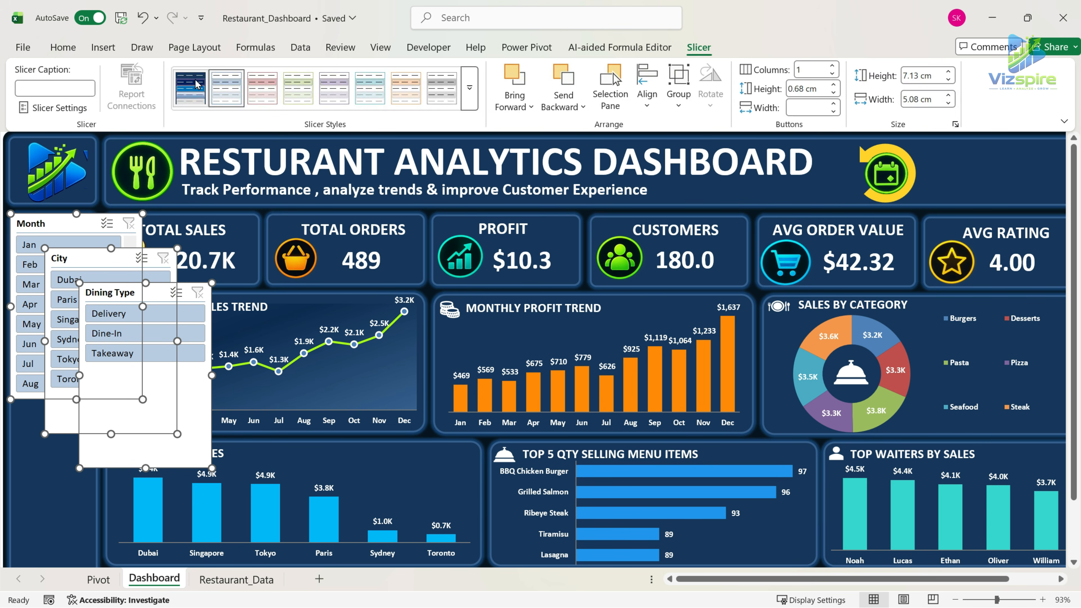
{"action": "left_click", "coordinate": [189, 84]}
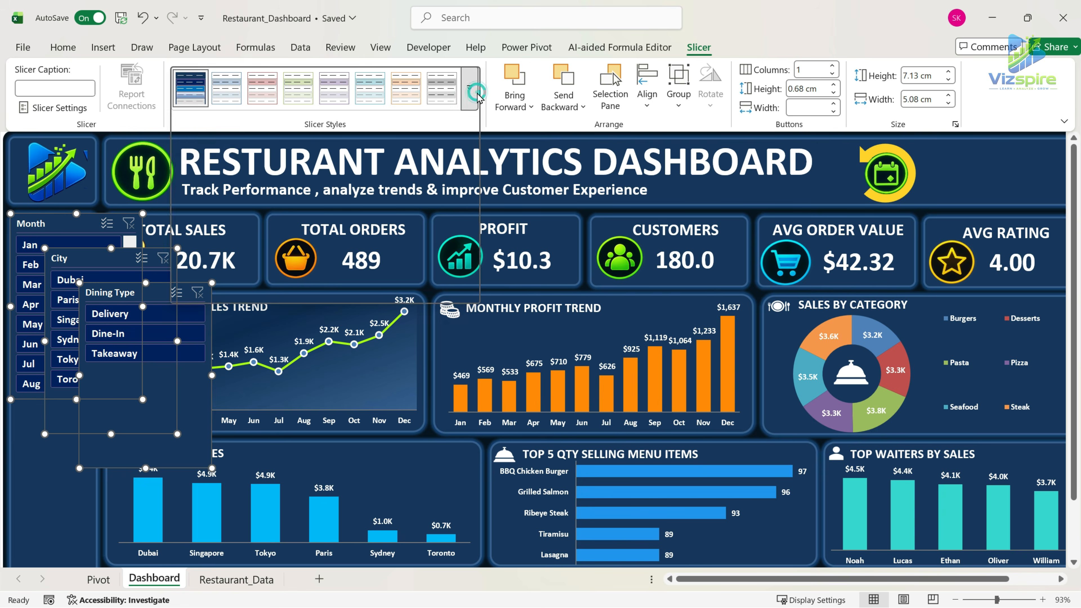
{"action": "left_click", "coordinate": [470, 88]}
{"action": "right_click", "coordinate": [191, 112]}
{"action": "left_click", "coordinate": [413, 83]}
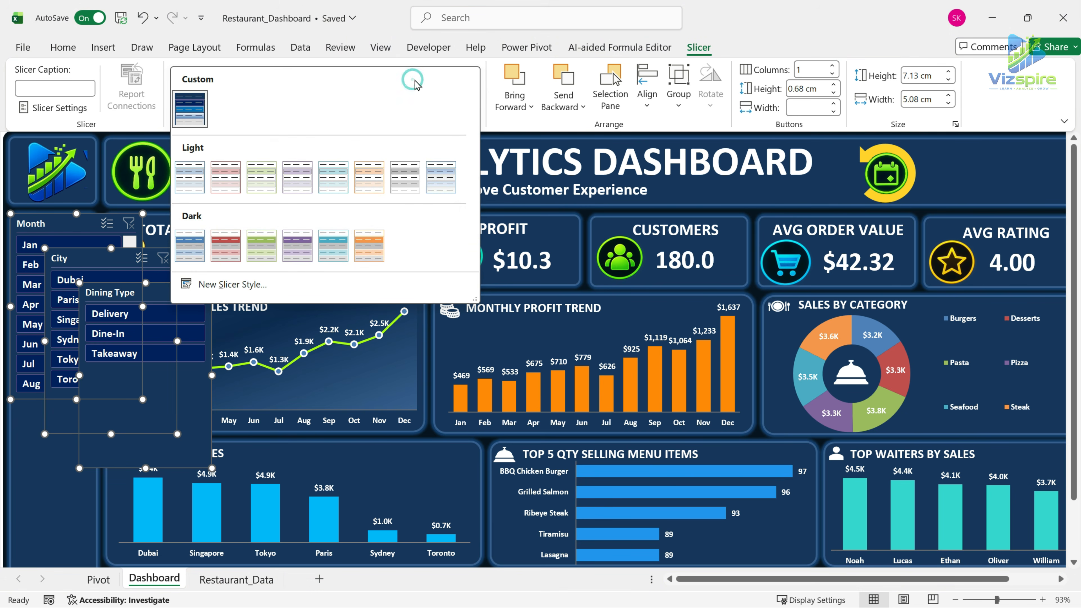
{"action": "left_click", "coordinate": [57, 460]}
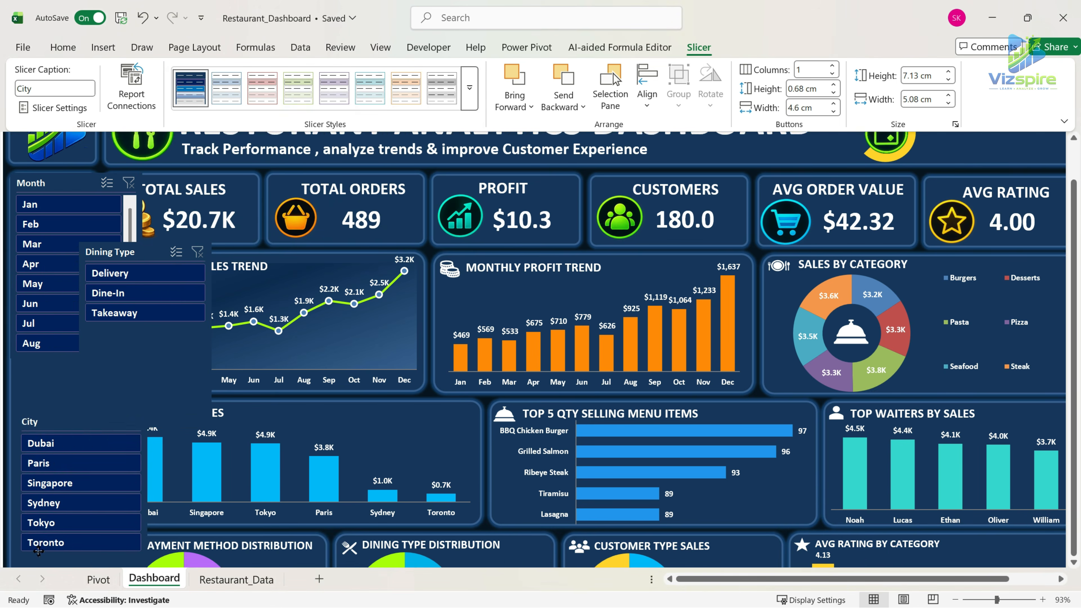
{"action": "left_click", "coordinate": [470, 88]}
Separate the slicers by moving Month down and City up in the sidebar, and switch to full-screen mode.
{"action": "left_click", "coordinate": [78, 344]}
{"action": "left_click", "coordinate": [81, 350]}
{"action": "left_click_drag", "start_coordinate": [64, 169], "coordinate": [59, 476]}
{"action": "left_click_drag", "start_coordinate": [56, 354], "coordinate": [57, 168]}
{"action": "left_click", "coordinate": [1064, 121]}
{"action": "left_click", "coordinate": [928, 162]}
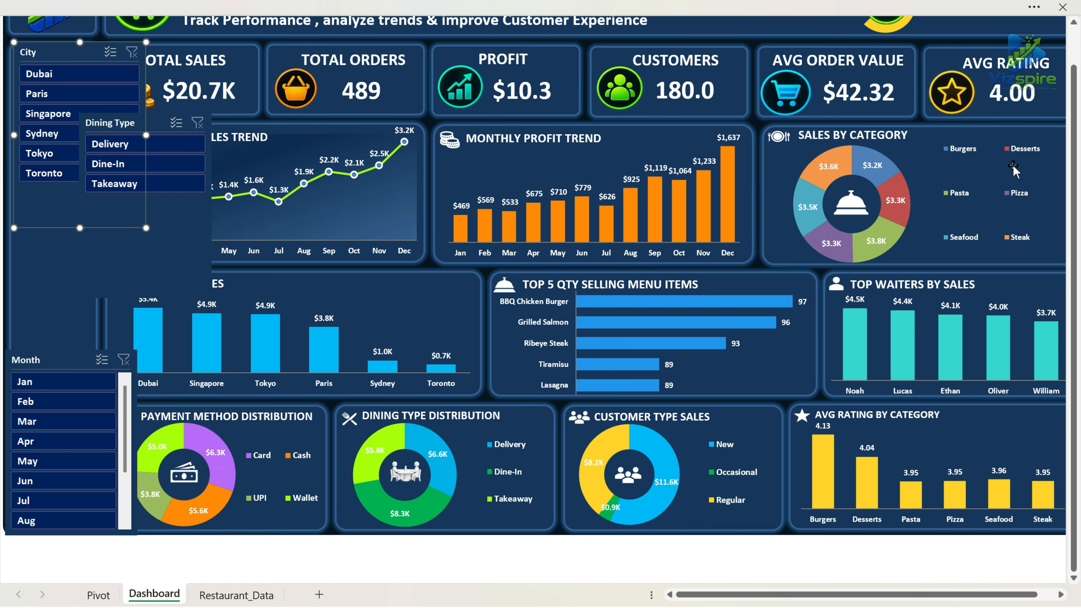
{"action": "scroll", "coordinate": [342, 399], "scroll_direction": "up", "scroll_amount": 1}
Narrow the City slicer to the sidebar's width and shorten it to fit its six cities.
{"action": "left_click_drag", "start_coordinate": [146, 189], "coordinate": [82, 193]}
{"action": "left_click", "coordinate": [55, 257]}
{"action": "left_click_drag", "start_coordinate": [52, 294], "coordinate": [52, 253]}
Place the Dining Type slicer below the City slicer and shrink it to fit the sidebar and its three options.
{"action": "left_click_drag", "start_coordinate": [163, 287], "coordinate": [101, 362]}
{"action": "left_click_drag", "start_coordinate": [150, 335], "coordinate": [94, 333]}
{"action": "left_click_drag", "start_coordinate": [64, 371], "coordinate": [61, 370]}
{"action": "left_click_drag", "start_coordinate": [53, 427], "coordinate": [63, 367]}
Cut and repaste the Month slicer, place it below Dining Type, narrow it to the sidebar and stretch it to the bottom.
{"action": "key", "text": "ctrl+x"}
{"action": "left_click", "coordinate": [53, 338]}
{"action": "key", "text": "ctrl+v"}
{"action": "left_click_drag", "start_coordinate": [55, 252], "coordinate": [55, 337]}
{"action": "left_click_drag", "start_coordinate": [147, 420], "coordinate": [95, 419]}
{"action": "left_click_drag", "start_coordinate": [54, 513], "coordinate": [51, 571]}
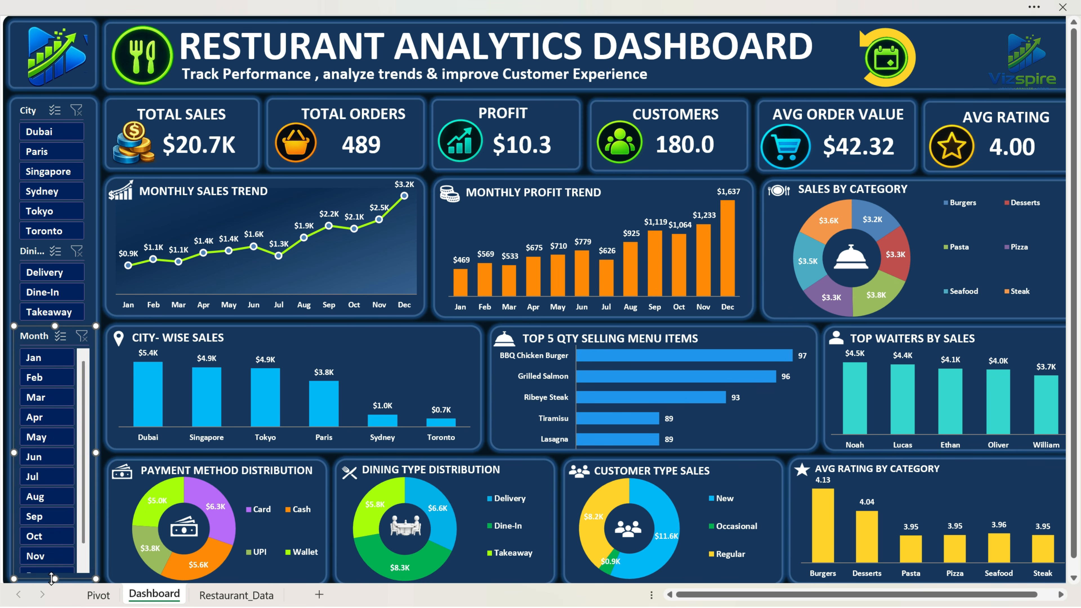
Nudge the Dining Type and Month slicers upward and adjust the Month slicer's size so all twelve months fit.
{"action": "left_click_drag", "start_coordinate": [42, 249], "coordinate": [42, 248]}
{"action": "left_click_drag", "start_coordinate": [44, 335], "coordinate": [43, 330]}
{"action": "left_click_drag", "start_coordinate": [55, 575], "coordinate": [55, 561]}
{"action": "left_click", "coordinate": [101, 384]}
{"action": "scroll", "coordinate": [112, 347], "scroll_direction": "up", "scroll_amount": 1}
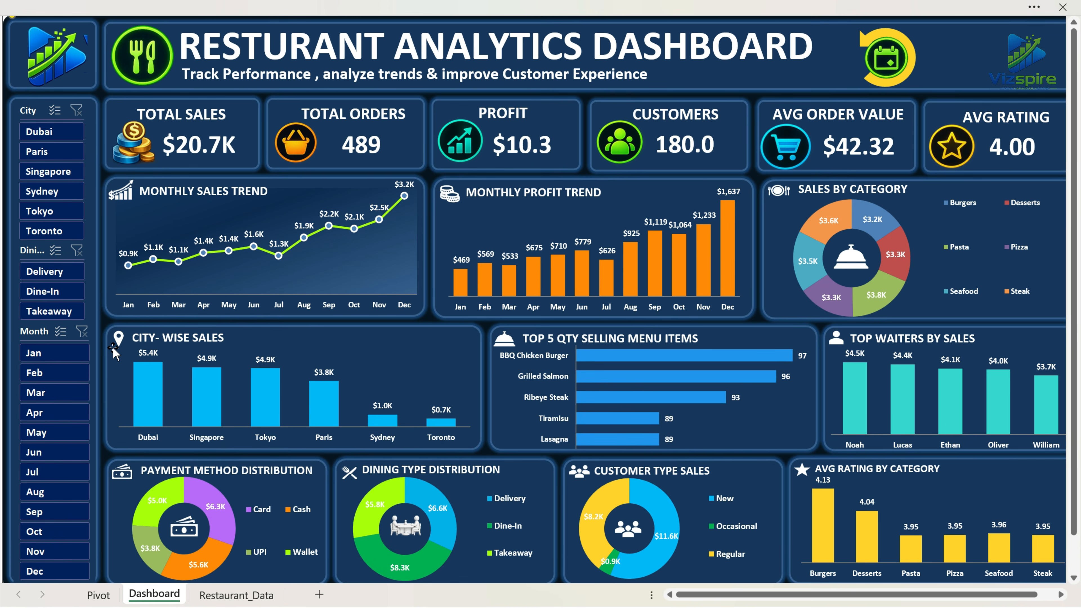
Connect the City slicer to the other PivotTables through its report connections.
{"action": "right_click", "coordinate": [37, 111]}
{"action": "left_click", "coordinate": [109, 330]}
{"action": "left_click_drag", "start_coordinate": [667, 370], "coordinate": [848, 588]}
{"action": "left_click", "coordinate": [423, 520]}
{"action": "left_click", "coordinate": [425, 499]}
{"action": "left_click", "coordinate": [424, 476]}
{"action": "left_click", "coordinate": [424, 454]}
{"action": "left_click", "coordinate": [424, 432]}
{"action": "left_click", "coordinate": [424, 410]}
{"action": "left_click", "coordinate": [425, 388]}
{"action": "left_click", "coordinate": [424, 367]}
{"action": "left_click", "coordinate": [424, 322]}
{"action": "left_click", "coordinate": [424, 300]}
{"action": "left_click", "coordinate": [779, 575]}
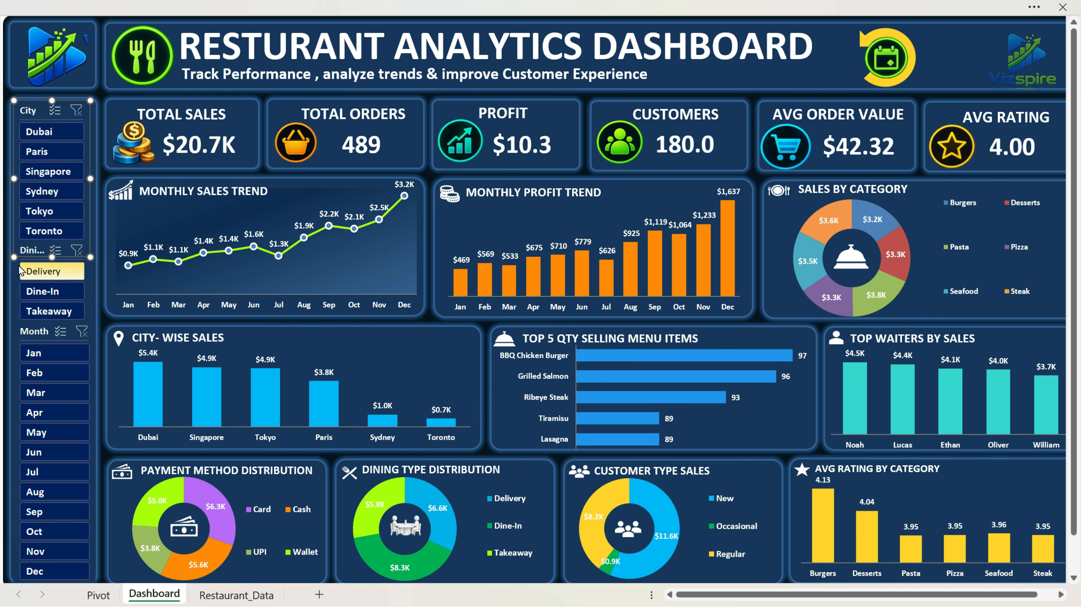
Connect the Dining Type slicer to all remaining PivotTables through its report connections.
{"action": "left_click", "coordinate": [17, 267]}
{"action": "right_click", "coordinate": [17, 272]}
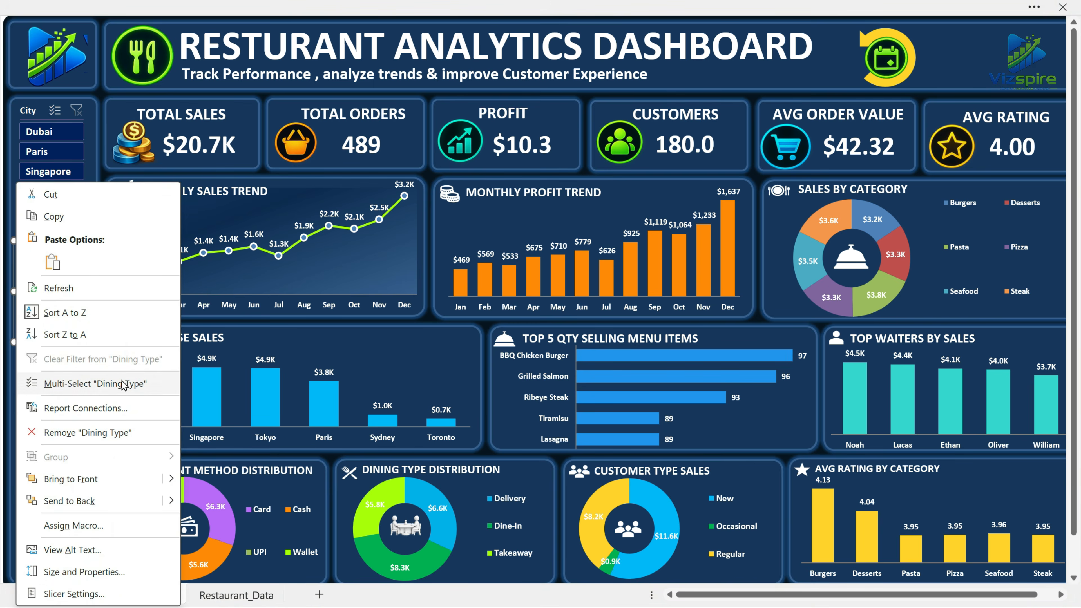
{"action": "left_click", "coordinate": [106, 411]}
{"action": "left_click_drag", "start_coordinate": [157, 373], "coordinate": [579, 250]}
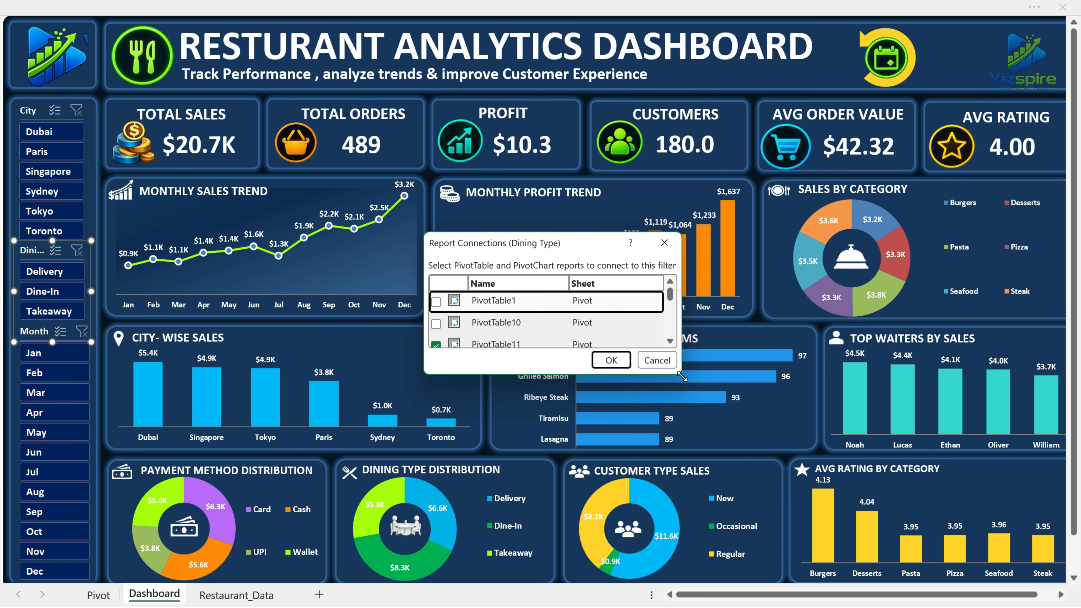
{"action": "left_click_drag", "start_coordinate": [681, 377], "coordinate": [925, 562]}
{"action": "left_click", "coordinate": [436, 301]}
{"action": "left_click", "coordinate": [436, 324]}
{"action": "left_click", "coordinate": [436, 368]}
{"action": "left_click", "coordinate": [436, 390]}
{"action": "left_click", "coordinate": [436, 411]}
{"action": "left_click", "coordinate": [436, 433]}
{"action": "left_click", "coordinate": [436, 455]}
{"action": "left_click", "coordinate": [436, 478]}
{"action": "left_click", "coordinate": [436, 499]}
{"action": "left_click", "coordinate": [436, 521]}
{"action": "left_click", "coordinate": [843, 551]}
Connect the Month slicer to PivotTable1 through PivotTable10 through its report connections, keeping PivotTable11 connected.
{"action": "left_click", "coordinate": [17, 353]}
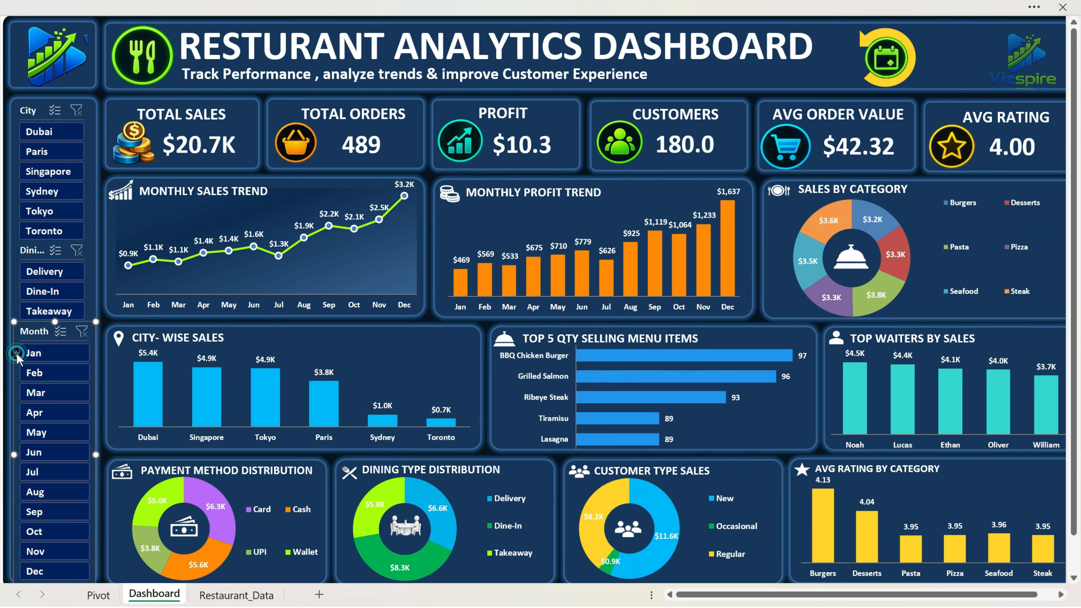
{"action": "right_click", "coordinate": [17, 359]}
{"action": "left_click", "coordinate": [92, 410]}
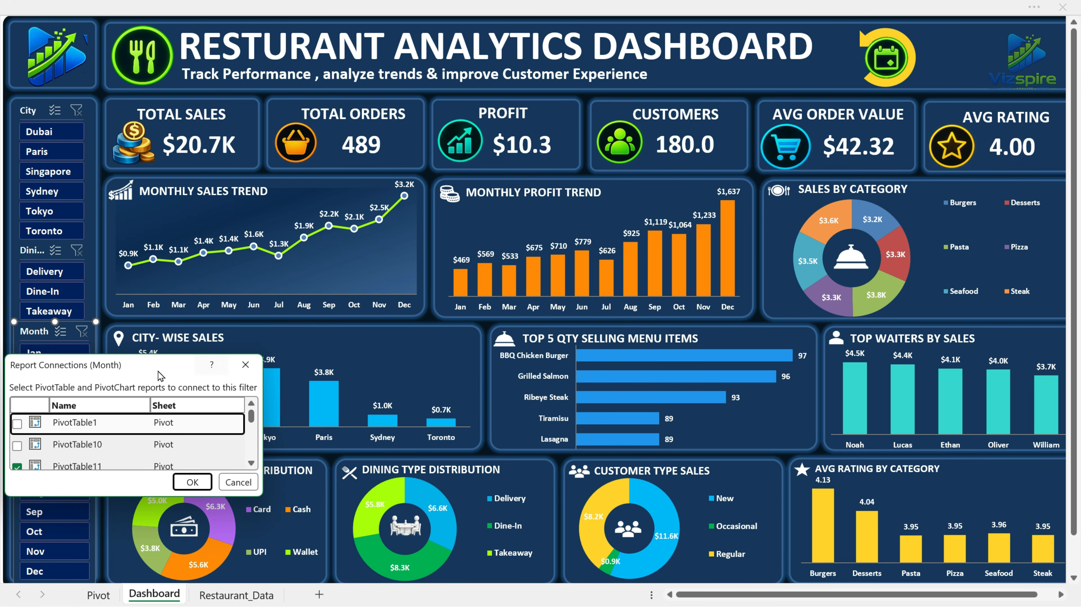
{"action": "left_click_drag", "start_coordinate": [579, 299], "coordinate": [772, 549]}
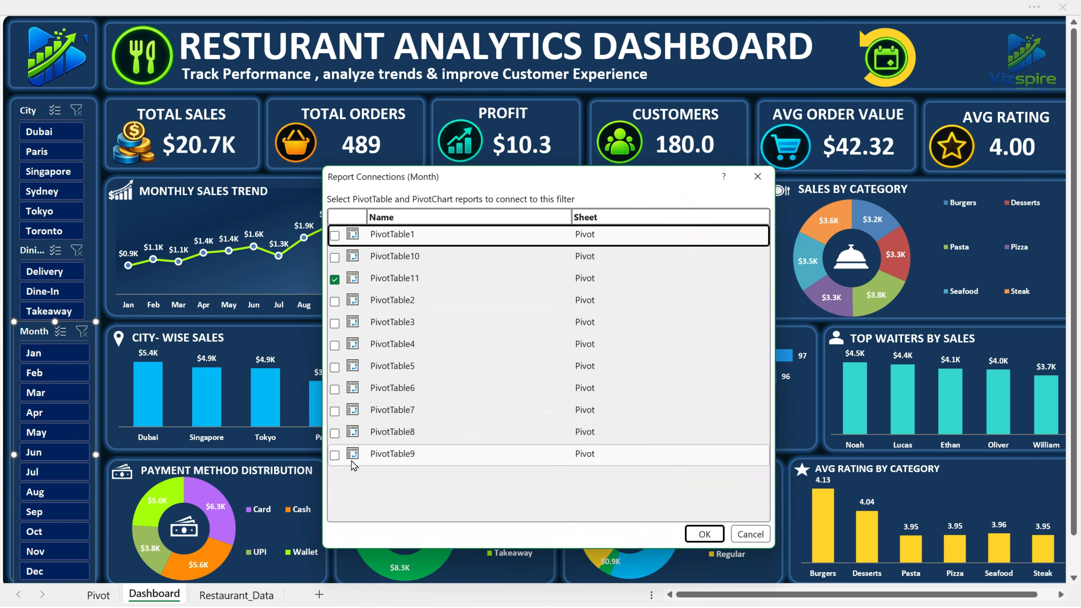
{"action": "left_click", "coordinate": [334, 455]}
{"action": "left_click", "coordinate": [335, 432]}
{"action": "left_click", "coordinate": [334, 411]}
{"action": "left_click", "coordinate": [335, 388]}
{"action": "left_click", "coordinate": [335, 367]}
{"action": "left_click", "coordinate": [335, 345]}
{"action": "left_click", "coordinate": [335, 323]}
{"action": "left_click", "coordinate": [335, 301]}
{"action": "left_click", "coordinate": [335, 258]}
{"action": "left_click", "coordinate": [334, 235]}
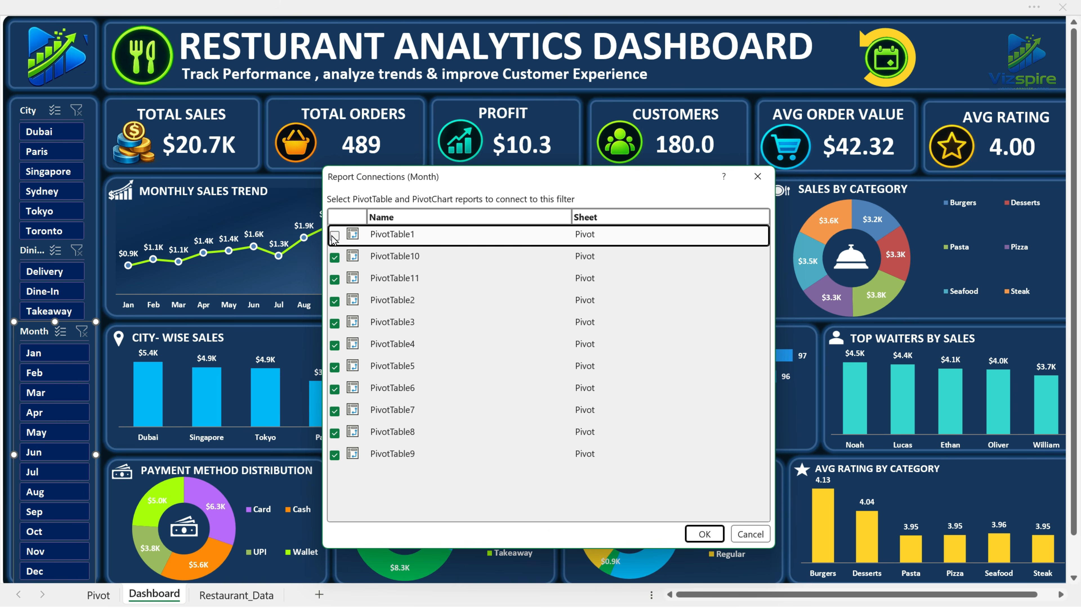
{"action": "left_click", "coordinate": [702, 535]}
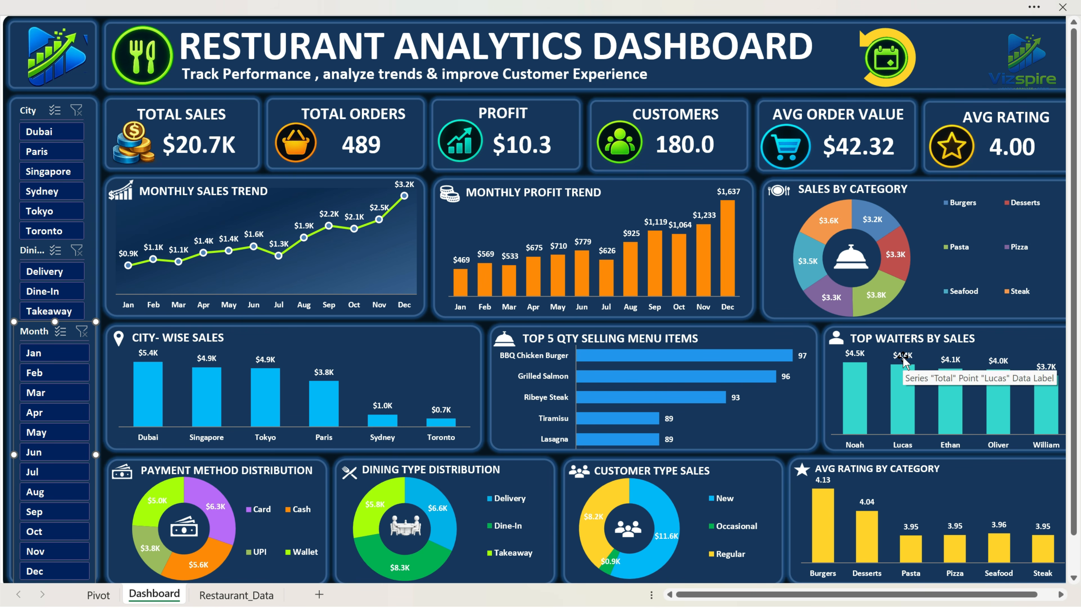
Open the Refresh_Dashboard macro from the header refresh icon's macro assignment, review its VBA code and close the editor.
{"action": "right_click", "coordinate": [882, 63]}
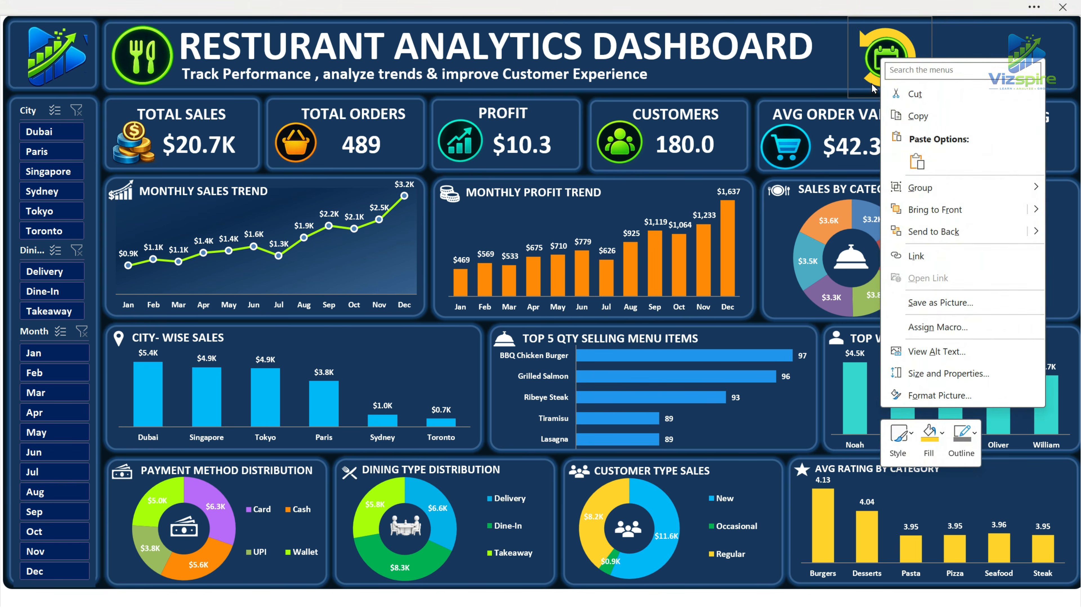
{"action": "left_click", "coordinate": [938, 327]}
{"action": "left_click", "coordinate": [771, 272]}
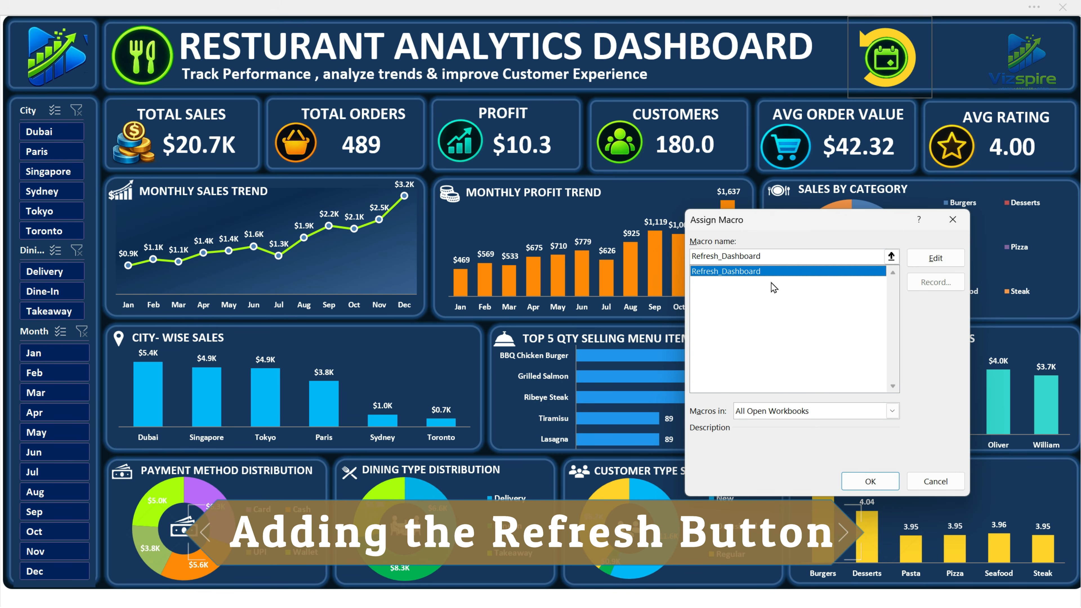
{"action": "left_click", "coordinate": [948, 262]}
{"action": "scroll", "coordinate": [815, 411], "scroll_direction": "down", "scroll_amount": 5}
{"action": "scroll", "coordinate": [818, 413], "scroll_direction": "up", "scroll_amount": 5}
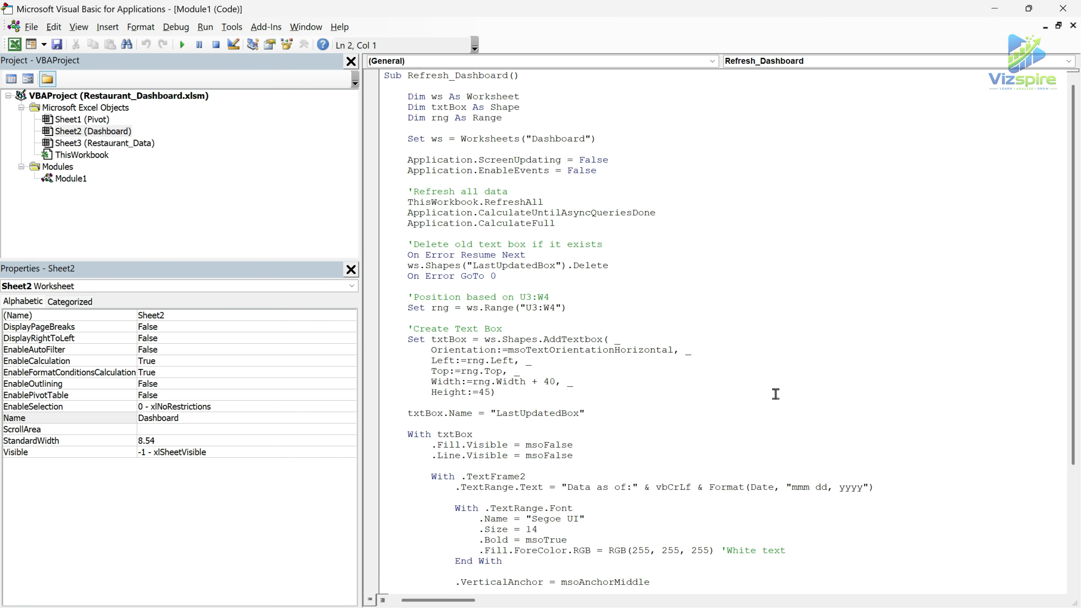
{"action": "left_click", "coordinate": [1060, 7]}
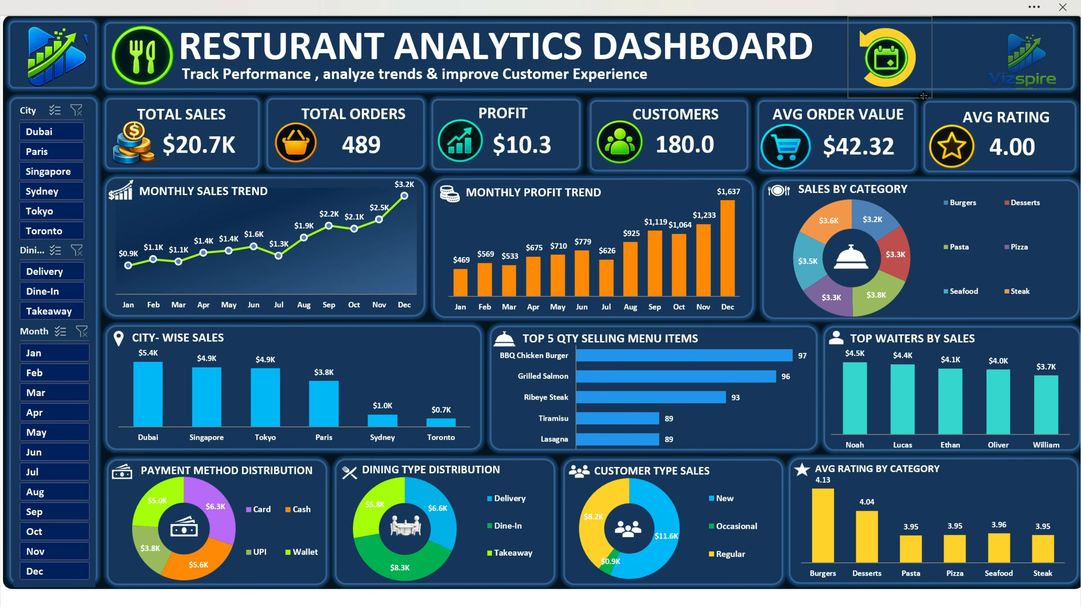
Assign the Refresh_Dashboard macro to the rounded rectangle behind the header's refresh icon.
{"action": "right_click", "coordinate": [924, 96]}
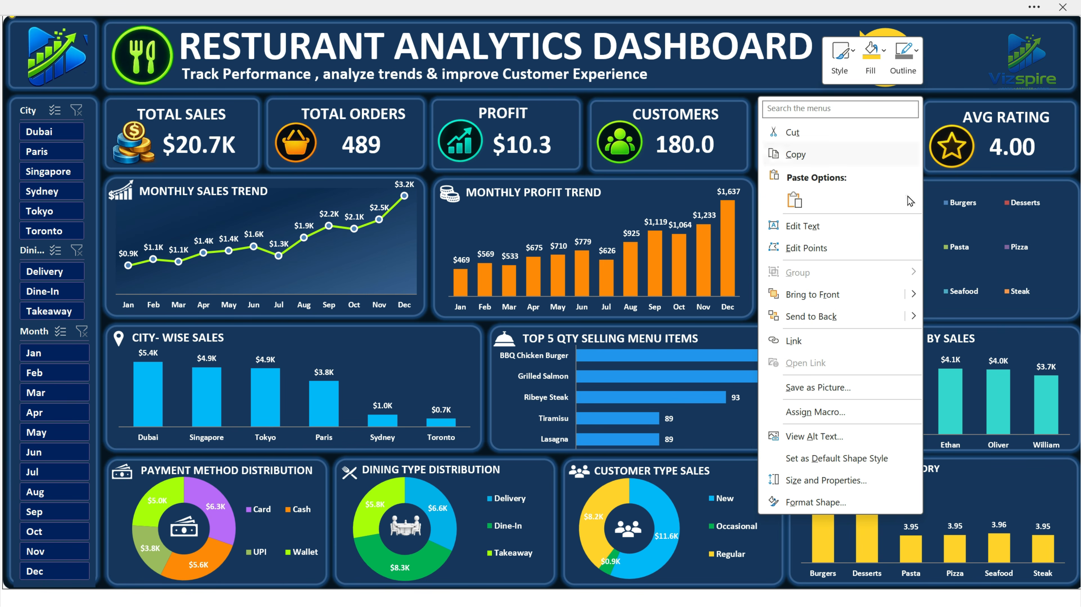
{"action": "left_click", "coordinate": [838, 411]}
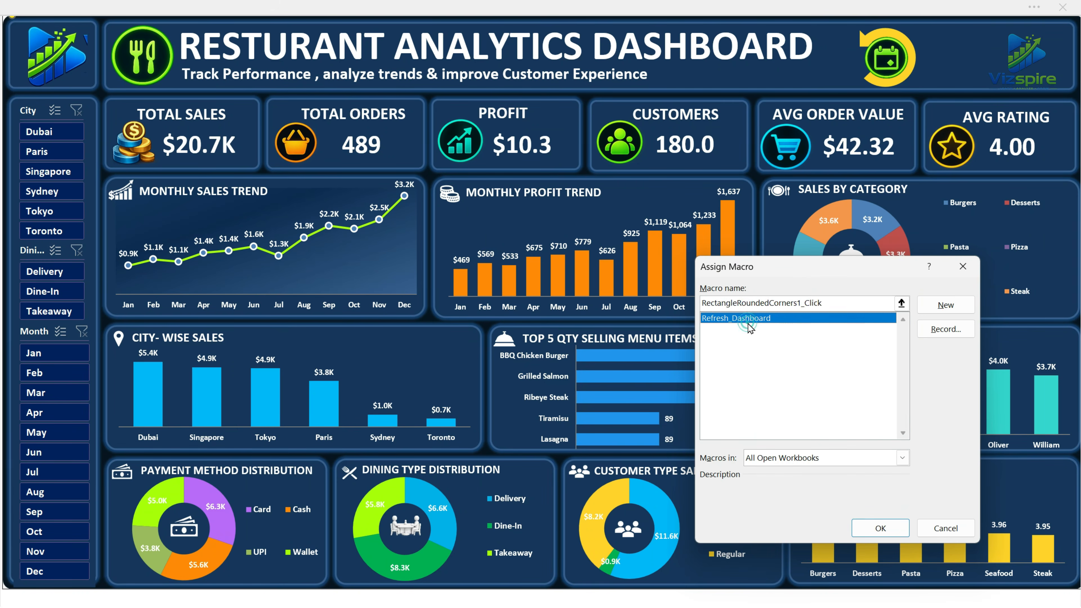
{"action": "left_click", "coordinate": [871, 529]}
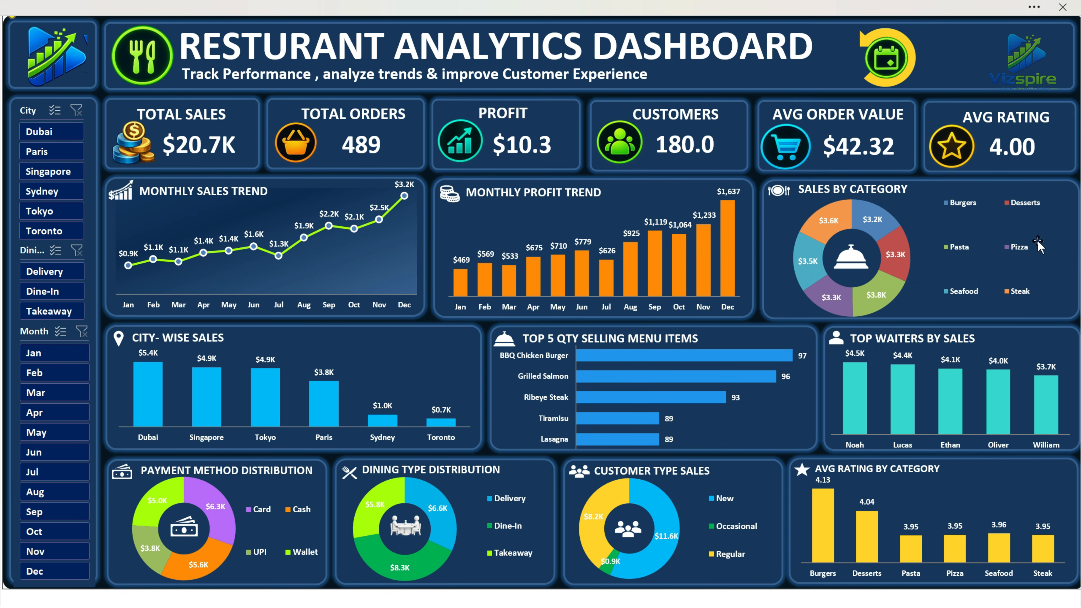